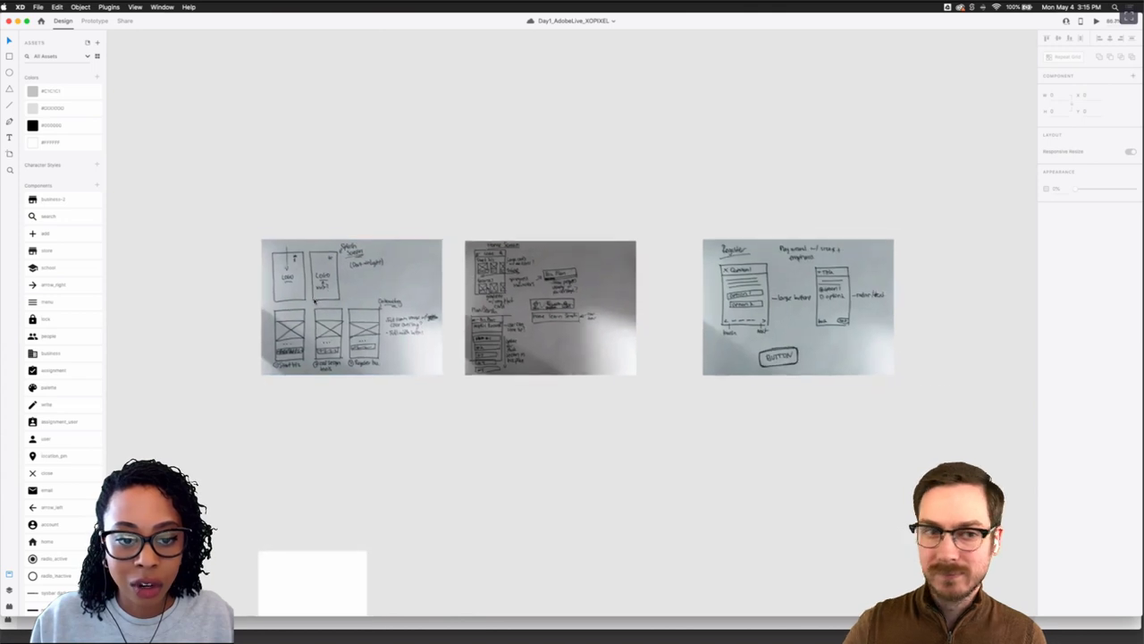
Examine the photographed hand-drawn sketches of the splash, onboarding, home and register screens
{"action": "scroll", "coordinate": [315, 299], "scroll_direction": "up", "scroll_amount": 3}
{"action": "scroll", "coordinate": [314, 301], "scroll_direction": "left", "scroll_amount": 2}
{"action": "scroll", "coordinate": [315, 301], "scroll_direction": "left", "scroll_amount": 2}
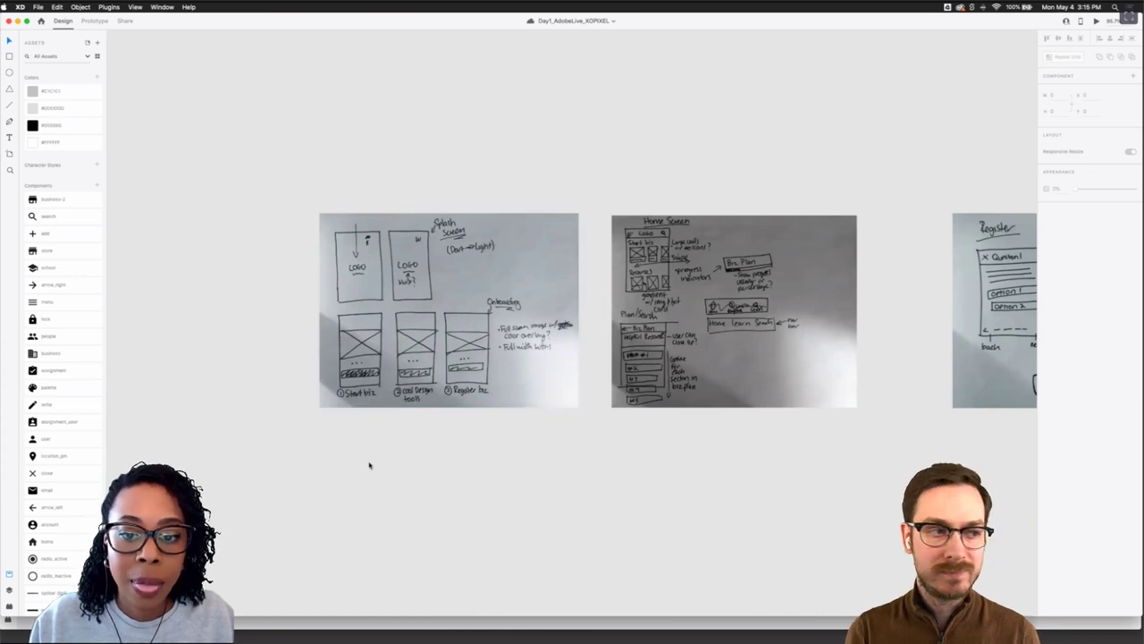
{"action": "scroll", "coordinate": [370, 465], "scroll_direction": "right", "scroll_amount": 2}
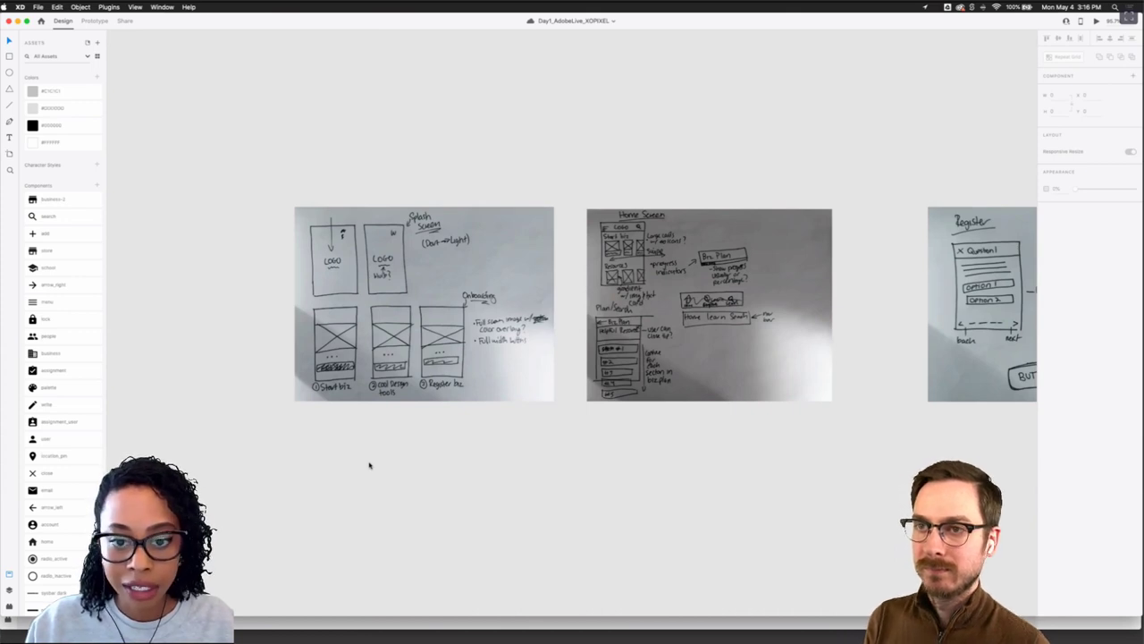
{"action": "scroll", "coordinate": [456, 524], "scroll_direction": "down", "scroll_amount": 5}
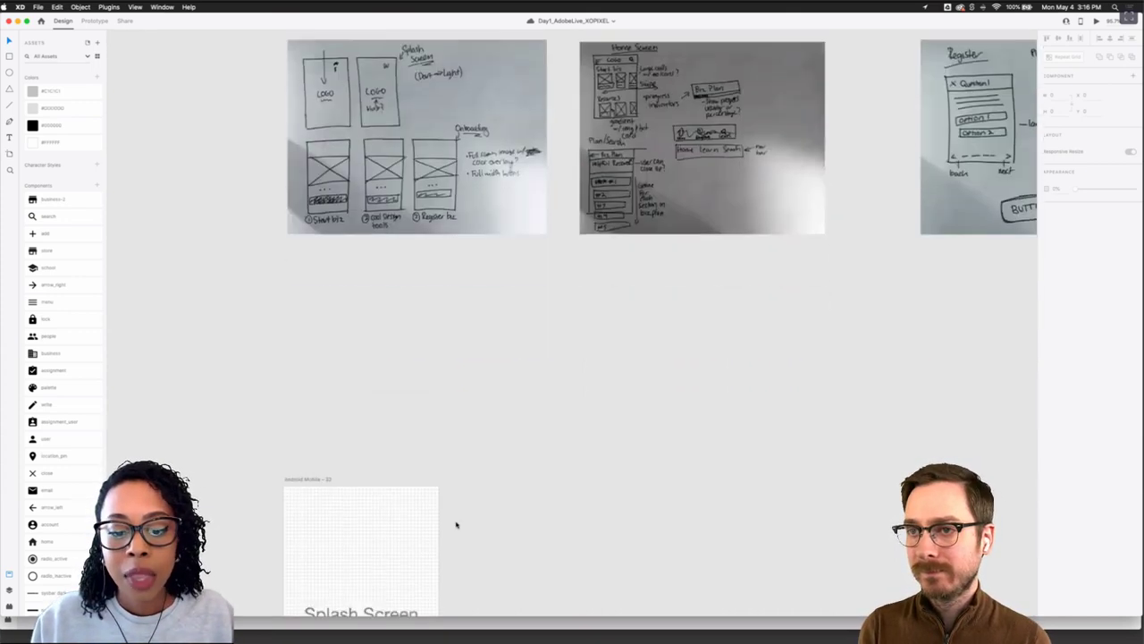
{"action": "scroll", "coordinate": [457, 524], "scroll_direction": "down", "scroll_amount": 2}
{"action": "scroll", "coordinate": [457, 523], "scroll_direction": "up", "scroll_amount": 3}
{"action": "scroll", "coordinate": [457, 523], "scroll_direction": "down", "scroll_amount": 3}
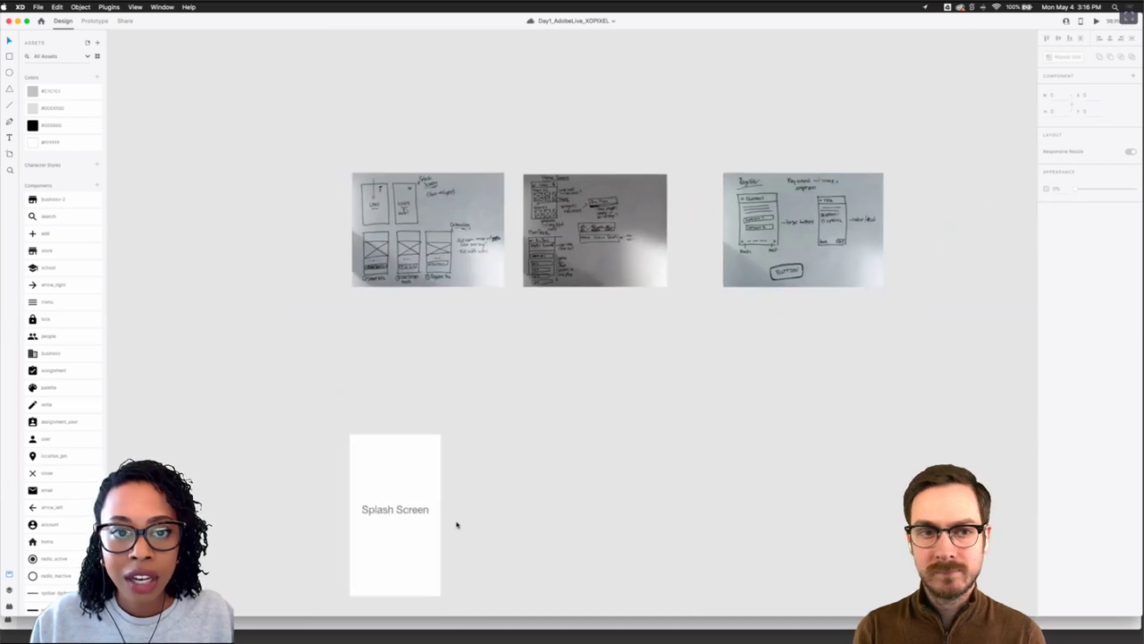
Look through the rows of wireframe artboards, from the splash screen and onboarding rows down to the last row
{"action": "scroll", "coordinate": [457, 524], "scroll_direction": "down", "scroll_amount": 1}
{"action": "scroll", "coordinate": [456, 524], "scroll_direction": "down", "scroll_amount": 4}
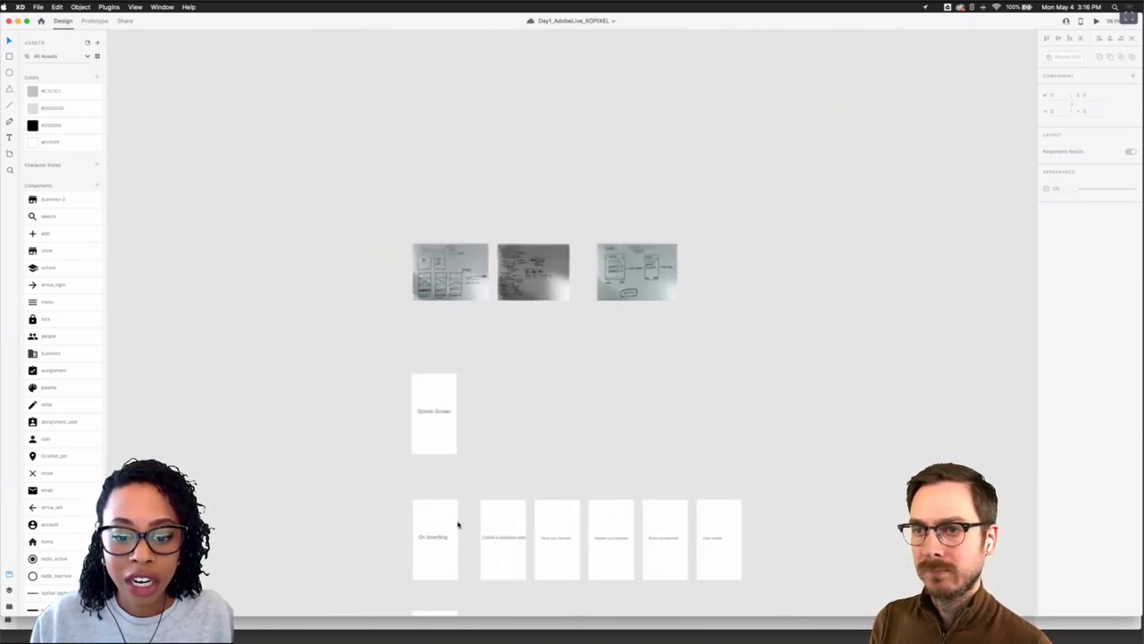
{"action": "scroll", "coordinate": [457, 524], "scroll_direction": "down", "scroll_amount": 6}
{"action": "scroll", "coordinate": [458, 525], "scroll_direction": "down", "scroll_amount": 5}
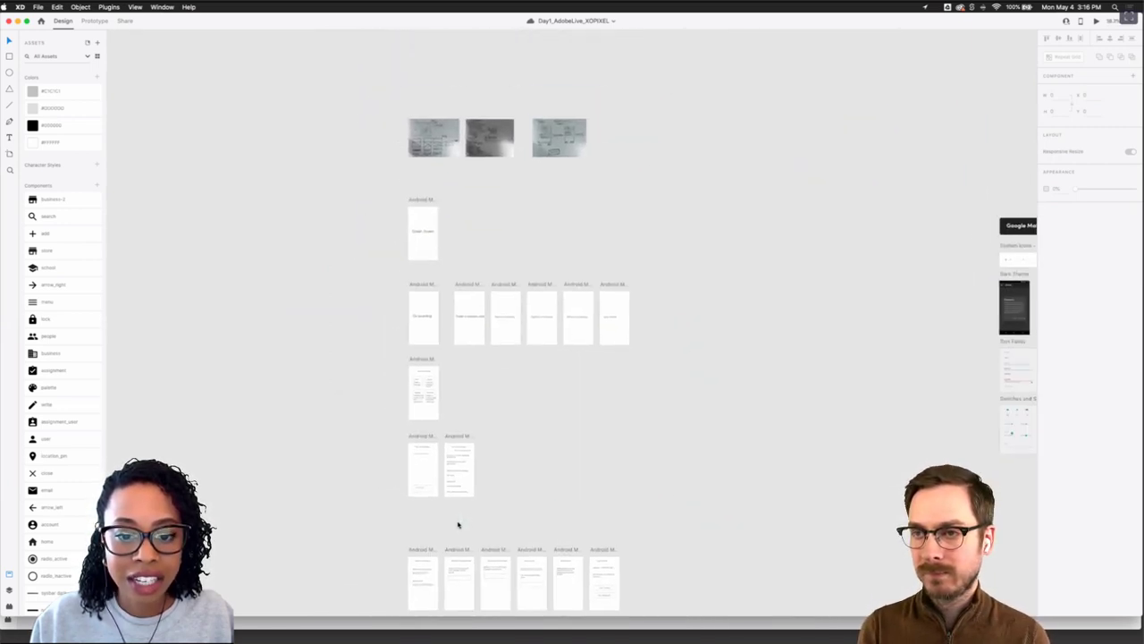
{"action": "scroll", "coordinate": [458, 525], "scroll_direction": "up", "scroll_amount": 5}
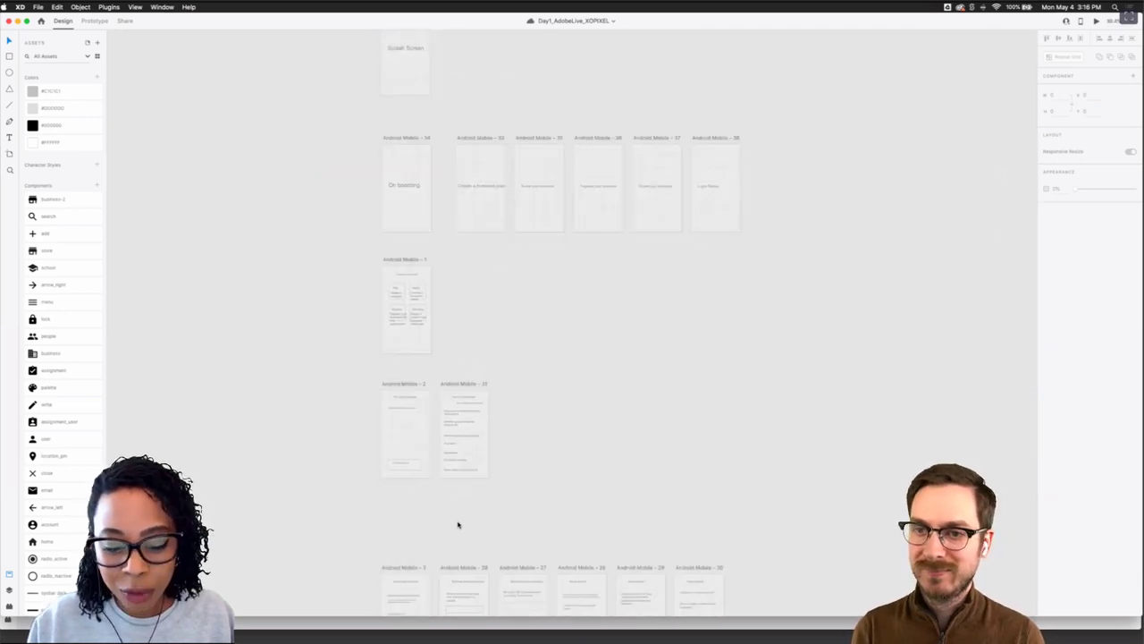
{"action": "scroll", "coordinate": [456, 524], "scroll_direction": "down", "scroll_amount": 3}
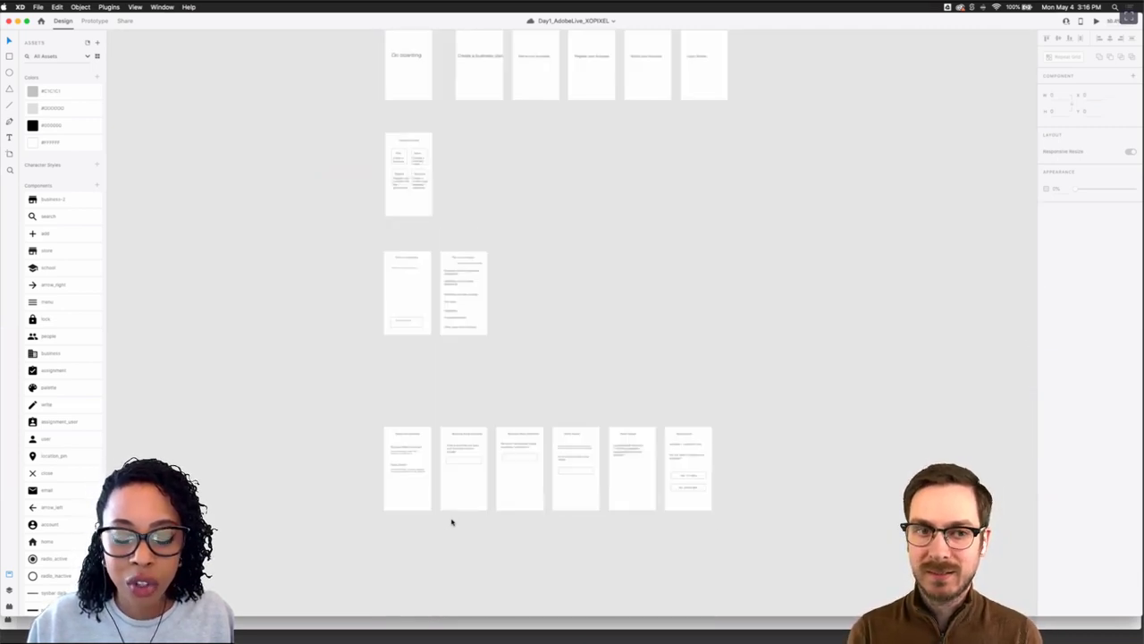
{"action": "scroll", "coordinate": [451, 522], "scroll_direction": "down", "scroll_amount": 10}
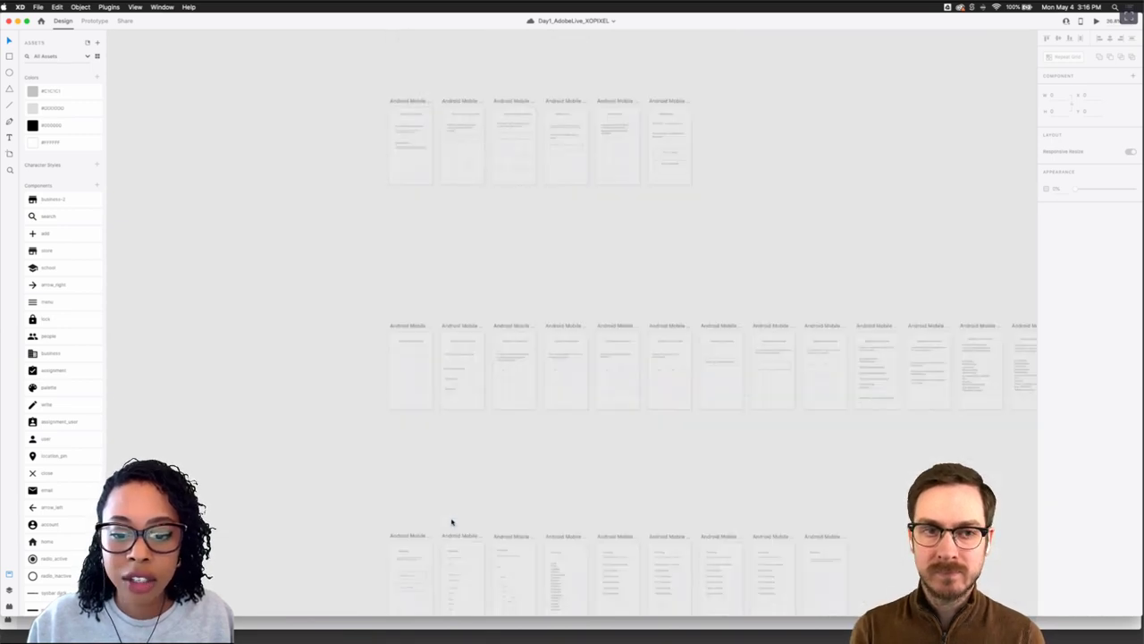
{"action": "scroll", "coordinate": [452, 522], "scroll_direction": "down", "scroll_amount": 2}
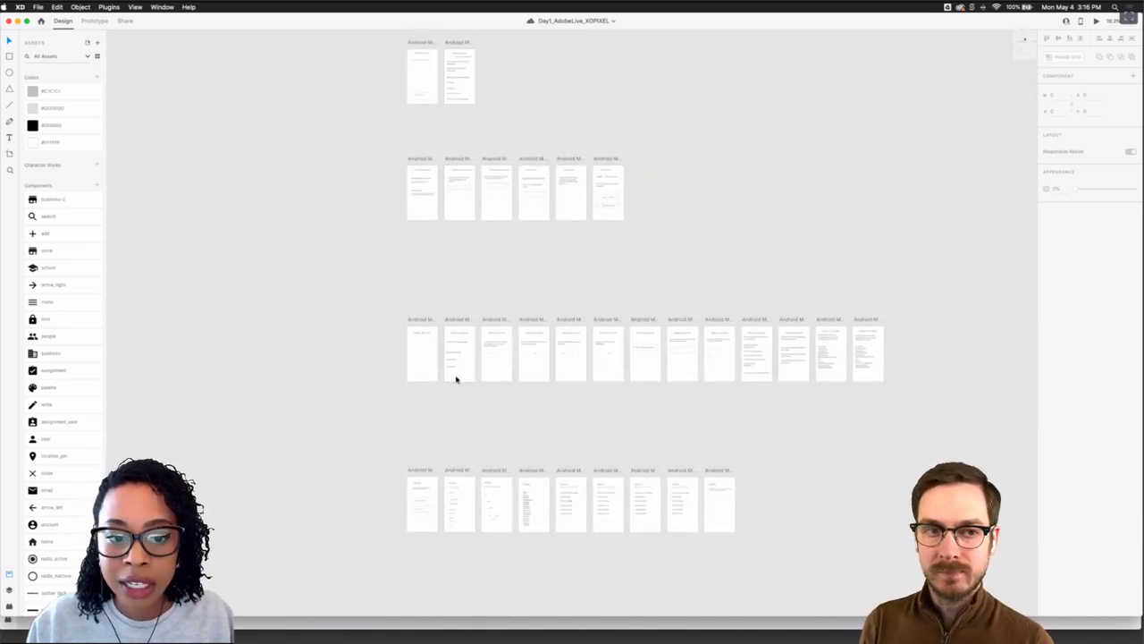
{"action": "scroll", "coordinate": [457, 363], "scroll_direction": "up", "scroll_amount": 5}
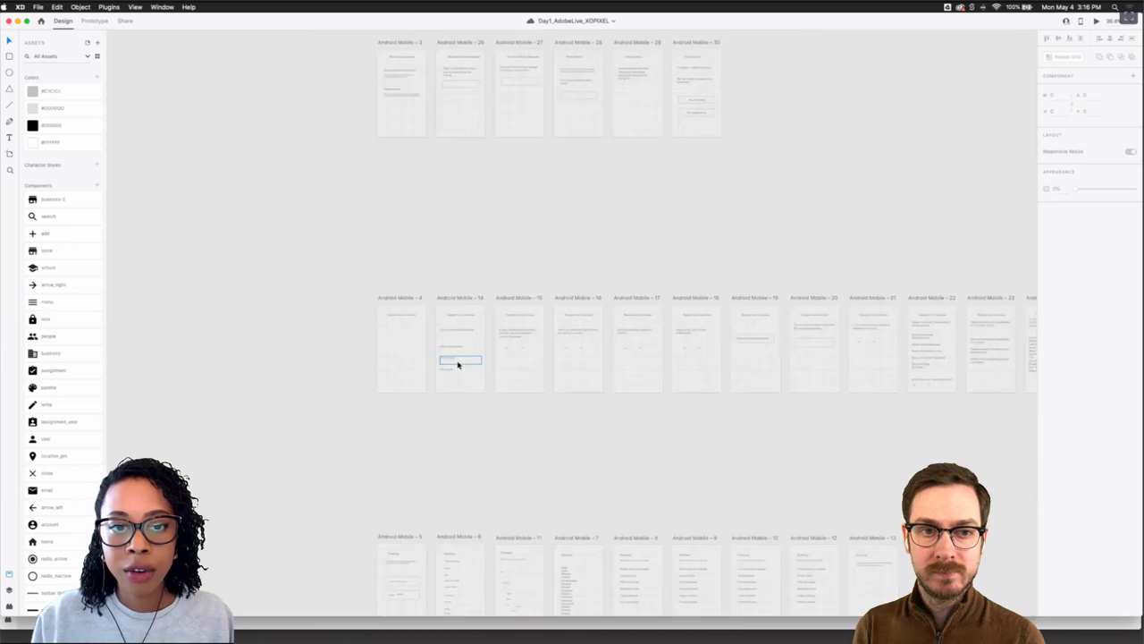
{"action": "scroll", "coordinate": [457, 364], "scroll_direction": "right", "scroll_amount": 5}
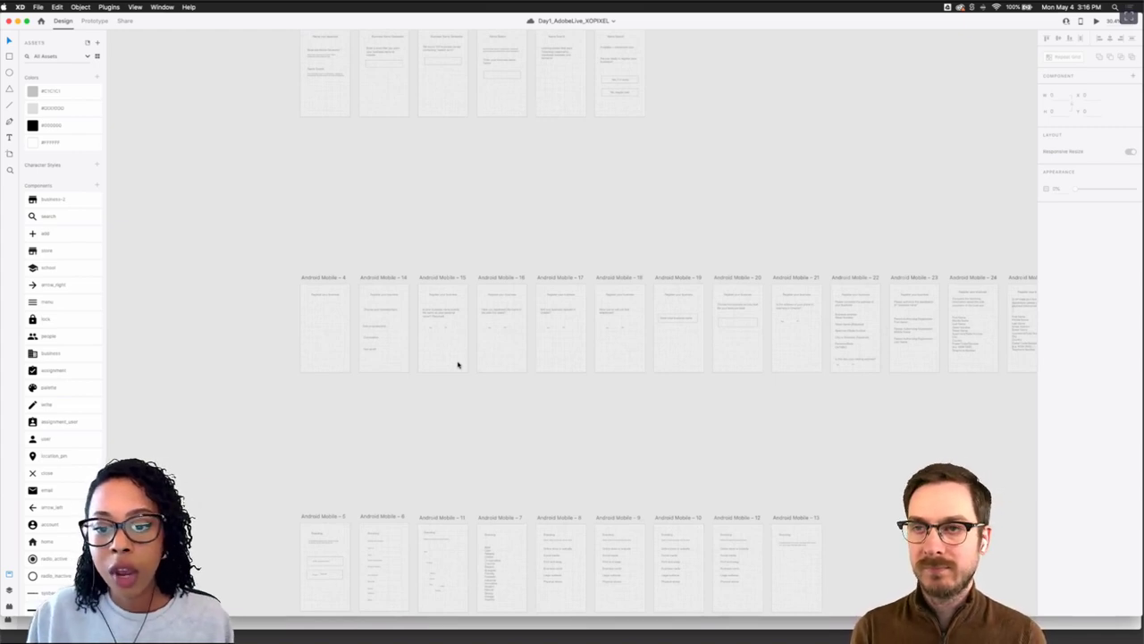
{"action": "scroll", "coordinate": [457, 364], "scroll_direction": "down", "scroll_amount": 5}
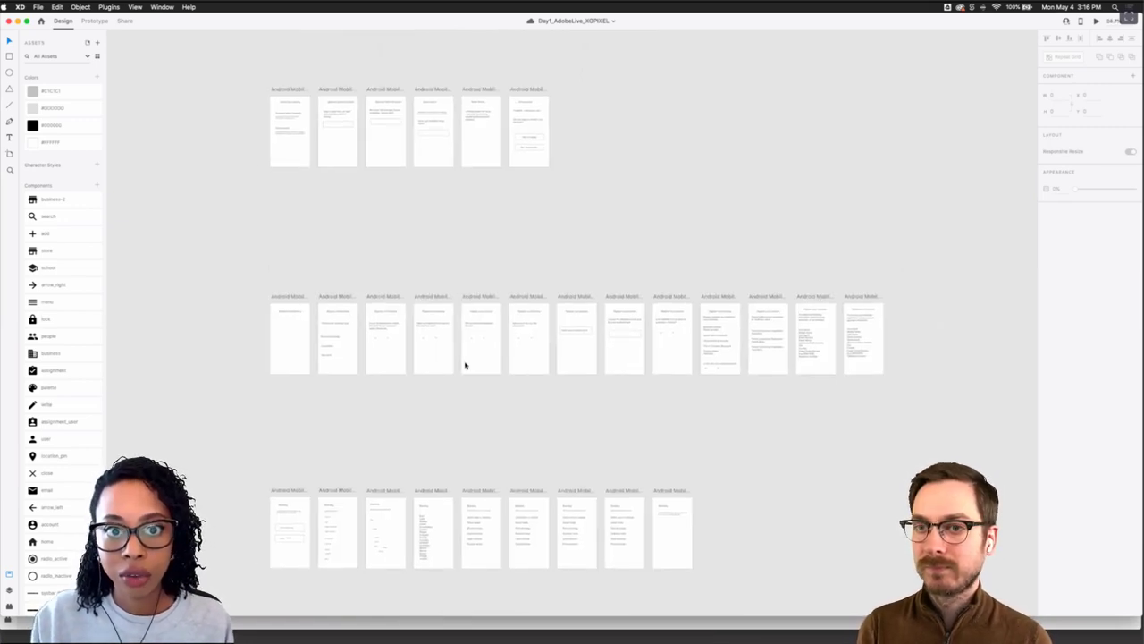
{"action": "scroll", "coordinate": [498, 354], "scroll_direction": "down", "scroll_amount": 3}
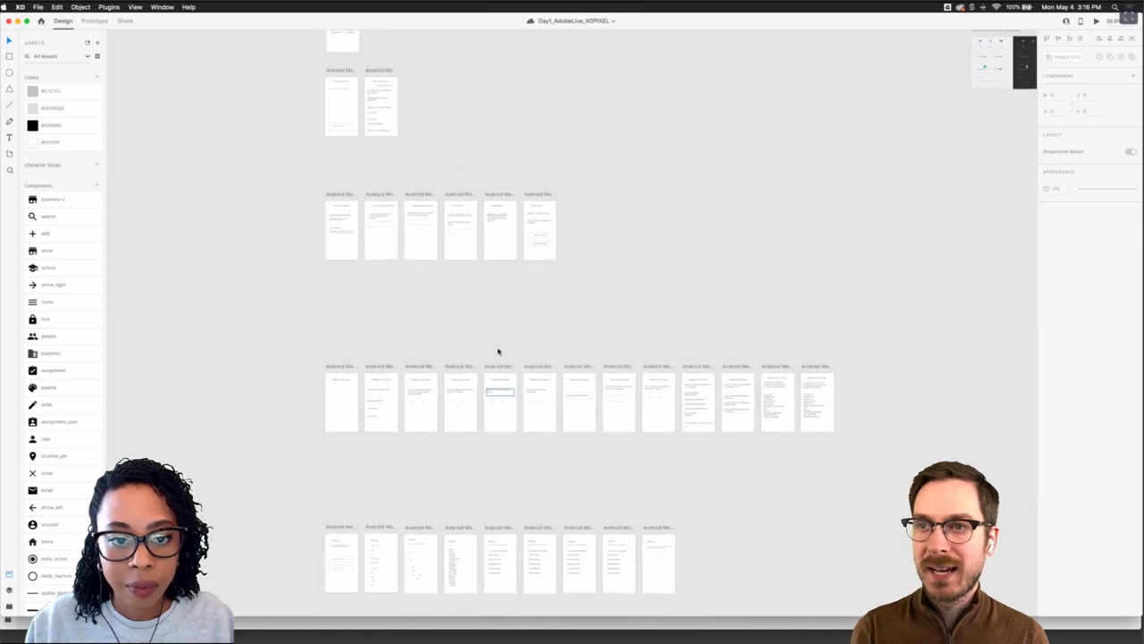
{"action": "scroll", "coordinate": [498, 351], "scroll_direction": "down", "scroll_amount": 4}
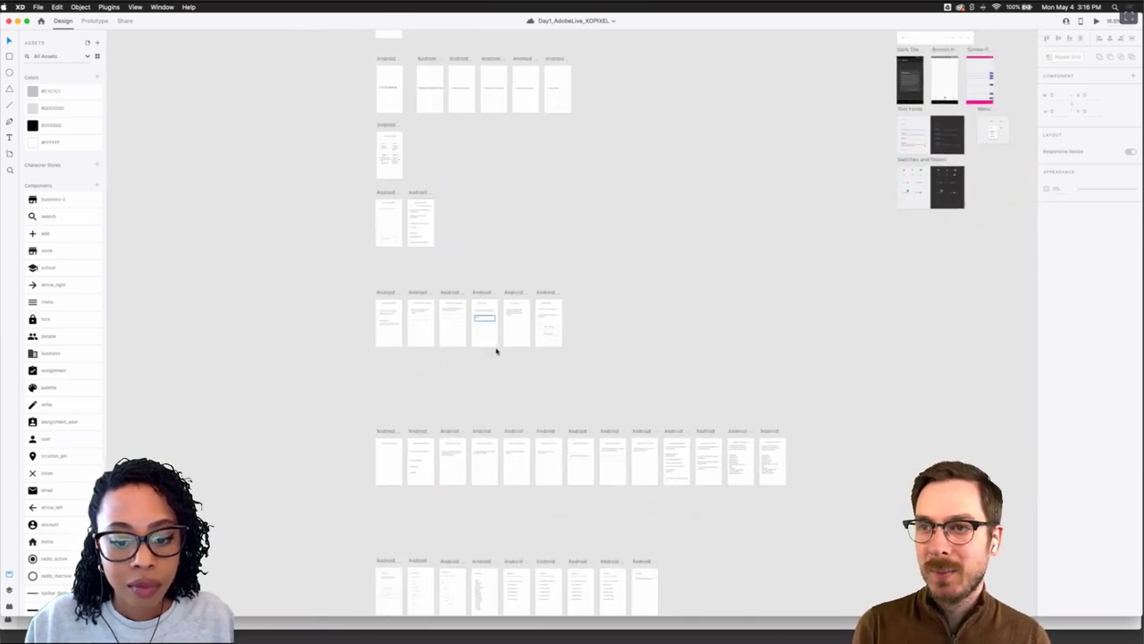
{"action": "scroll", "coordinate": [494, 355], "scroll_direction": "down", "scroll_amount": 5}
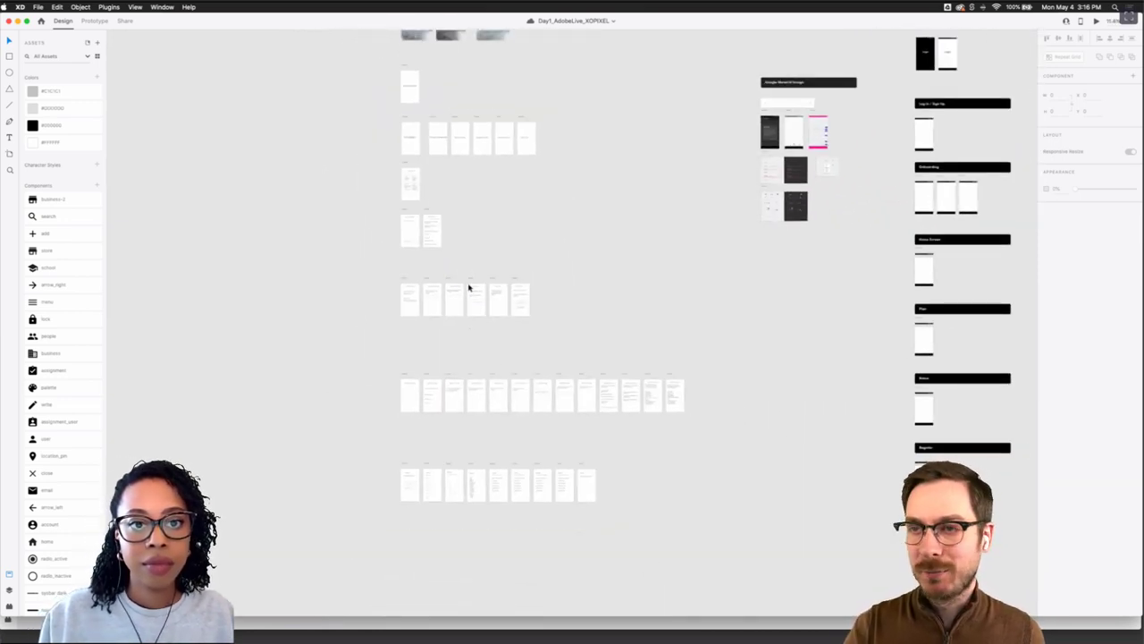
{"action": "scroll", "coordinate": [468, 286], "scroll_direction": "left", "scroll_amount": 3}
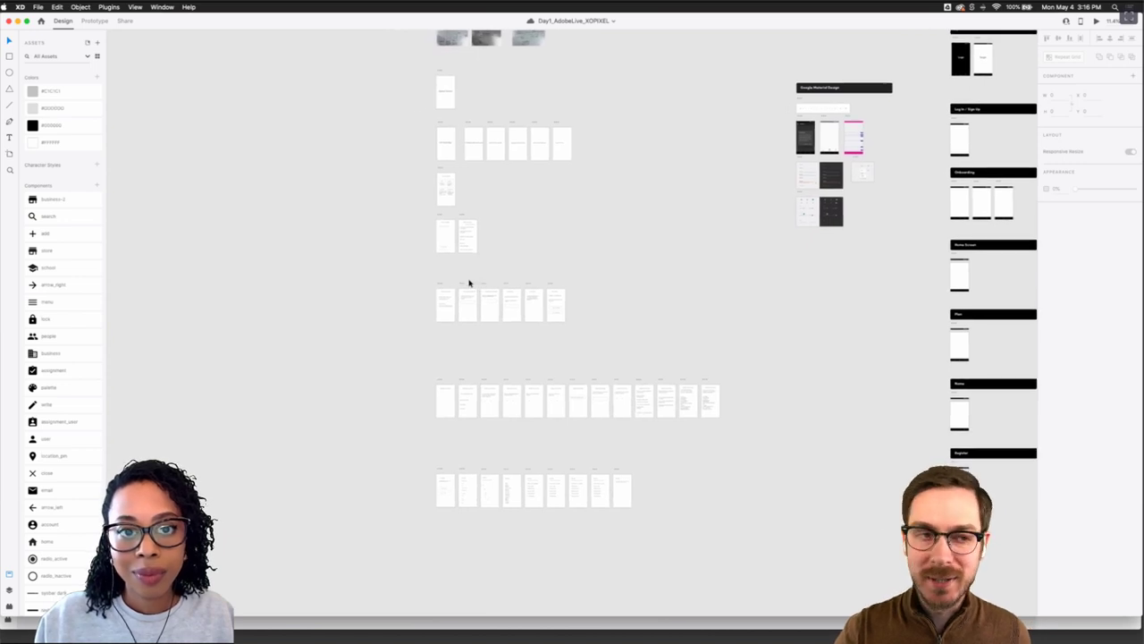
{"action": "scroll", "coordinate": [469, 283], "scroll_direction": "up", "scroll_amount": 2}
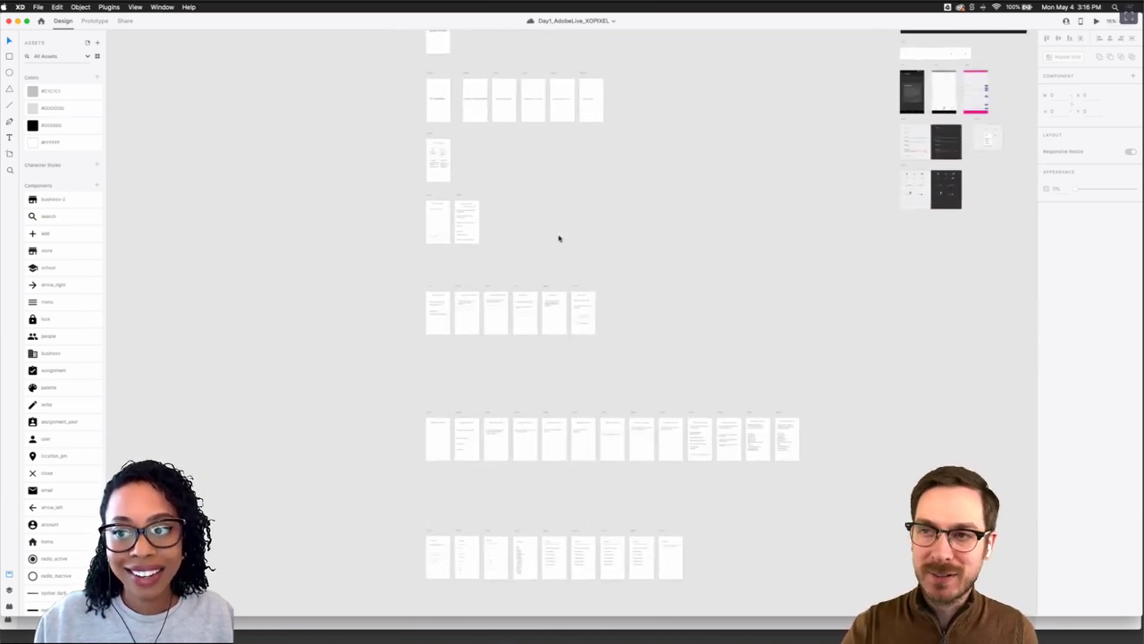
{"action": "scroll", "coordinate": [602, 375], "scroll_direction": "down", "scroll_amount": 2}
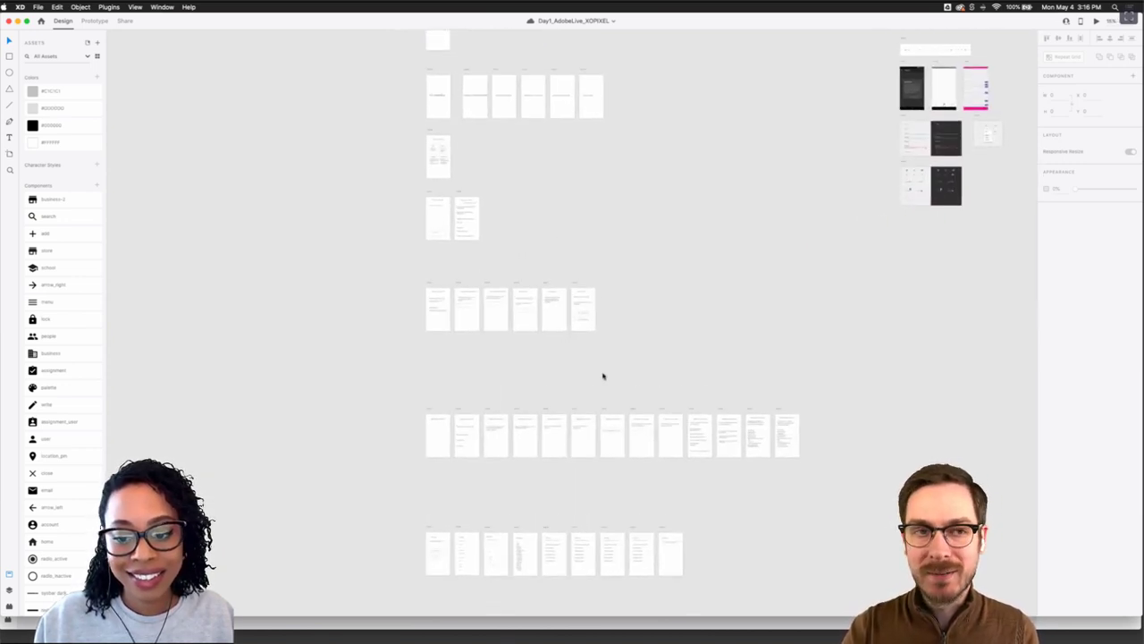
{"action": "scroll", "coordinate": [575, 302], "scroll_direction": "up", "scroll_amount": 2}
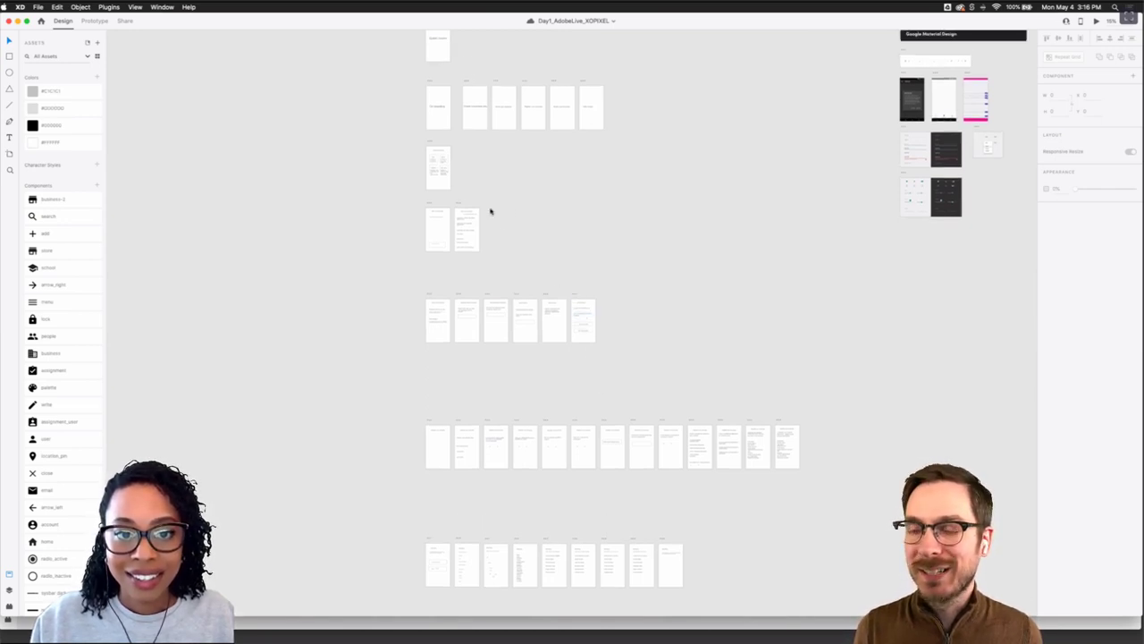
{"action": "scroll", "coordinate": [520, 213], "scroll_direction": "up", "scroll_amount": 6}
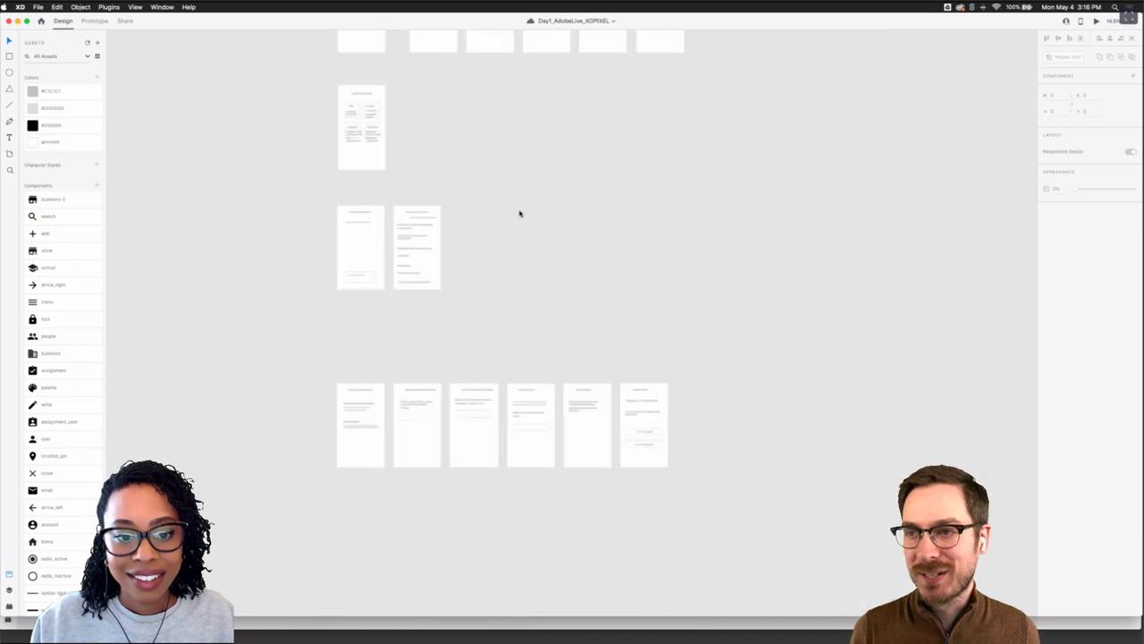
{"action": "scroll", "coordinate": [519, 212], "scroll_direction": "up", "scroll_amount": 2}
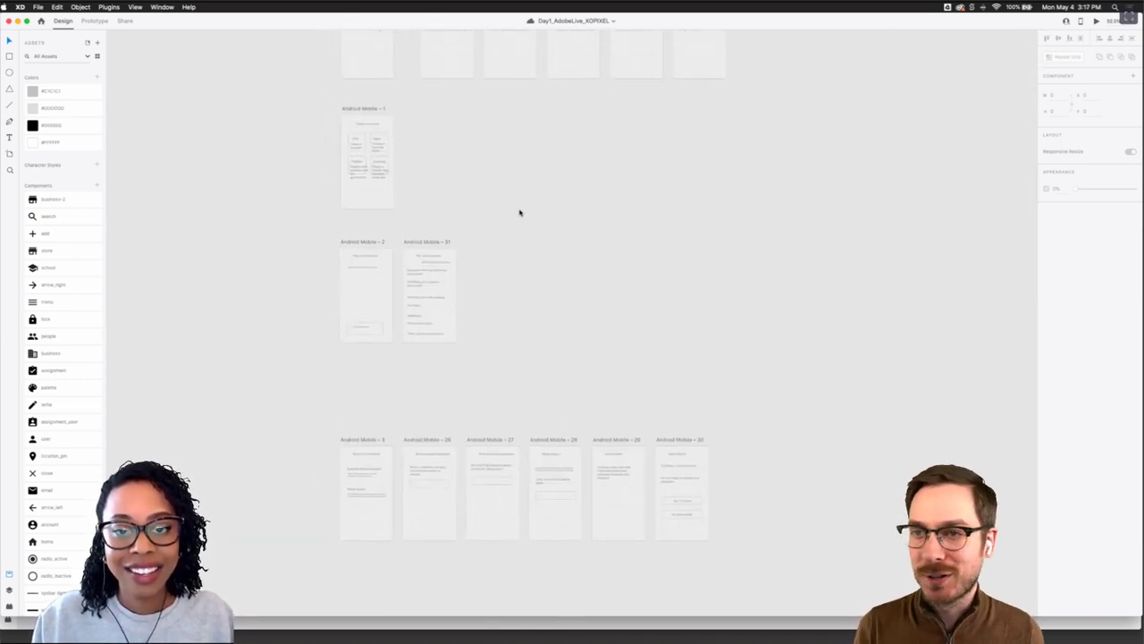
{"action": "scroll", "coordinate": [519, 213], "scroll_direction": "up", "scroll_amount": 5}
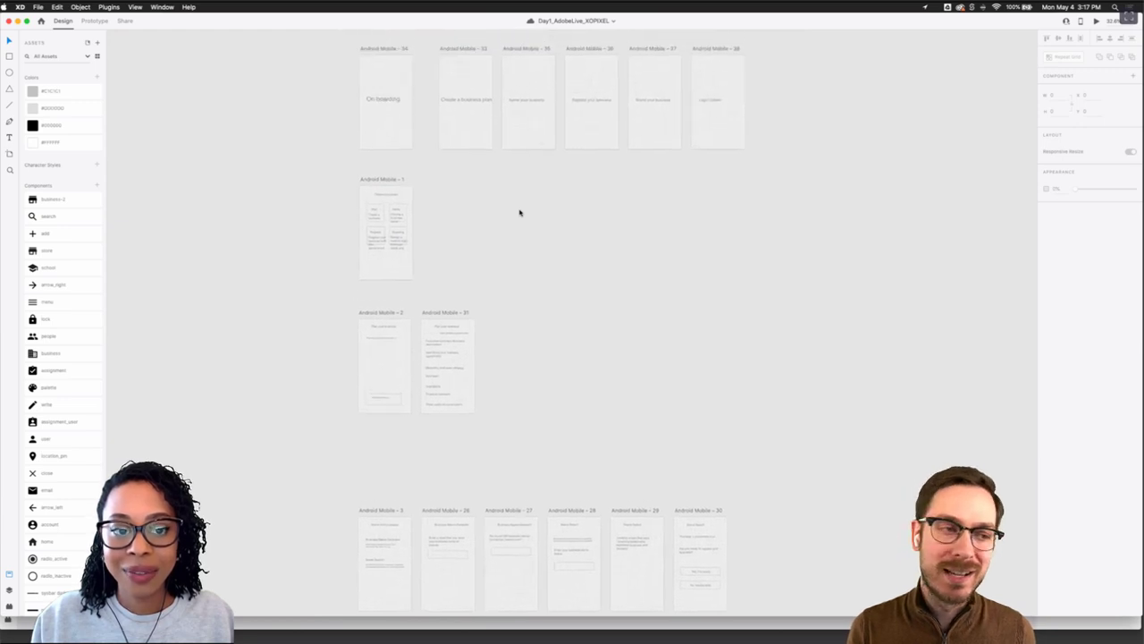
{"action": "scroll", "coordinate": [519, 212], "scroll_direction": "down", "scroll_amount": 1}
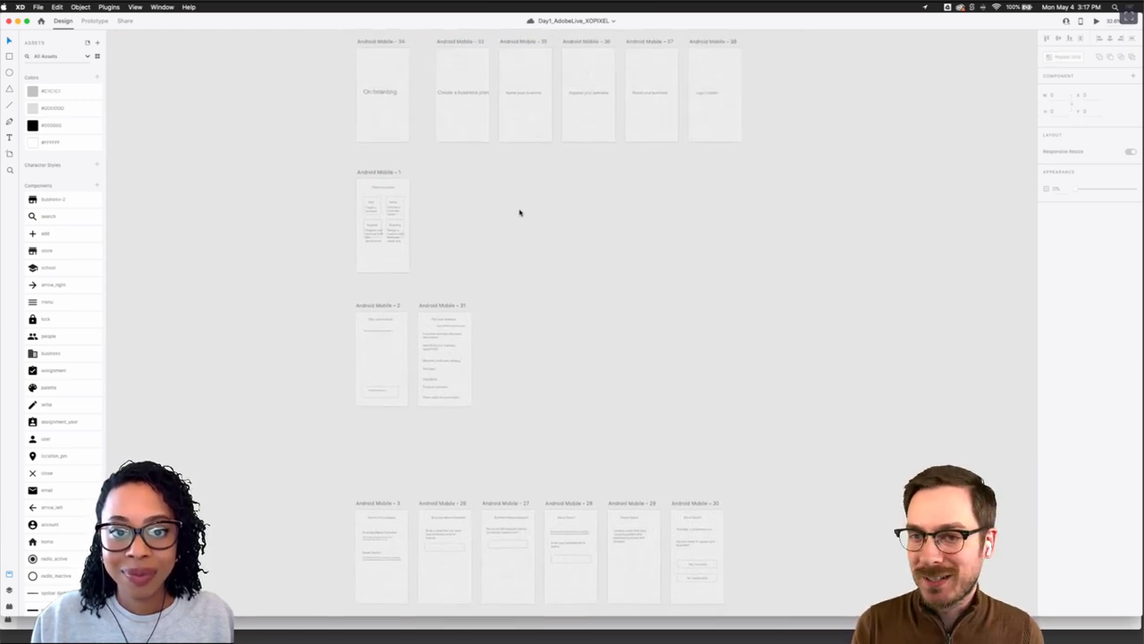
{"action": "scroll", "coordinate": [519, 212], "scroll_direction": "down", "scroll_amount": 10}
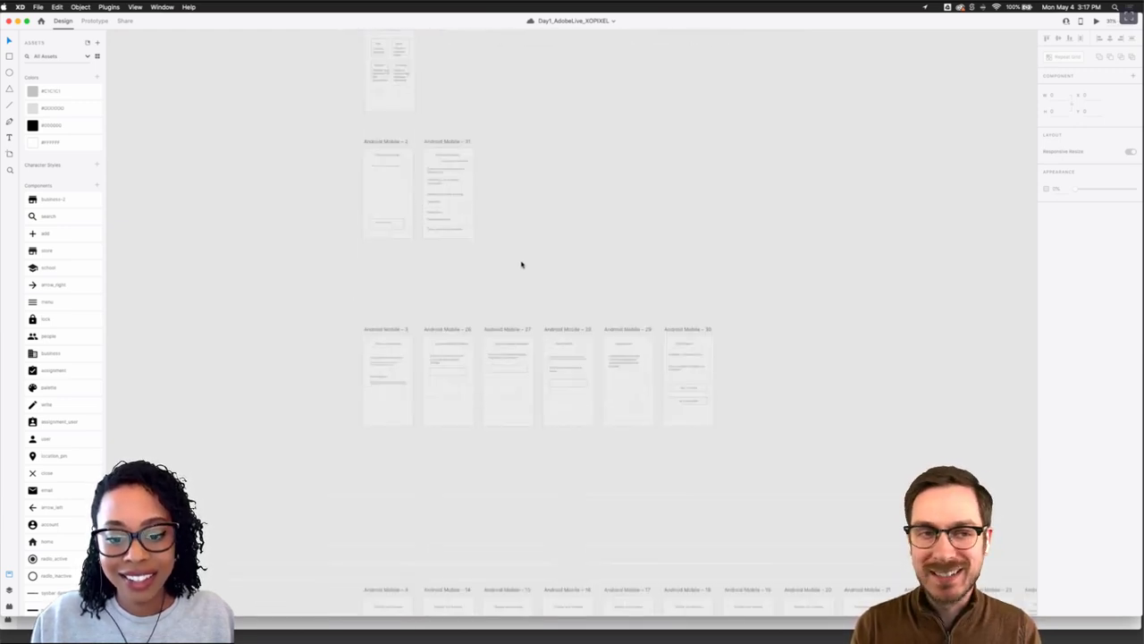
{"action": "scroll", "coordinate": [522, 265], "scroll_direction": "down", "scroll_amount": 5}
{"action": "scroll", "coordinate": [522, 265], "scroll_direction": "down", "scroll_amount": 2}
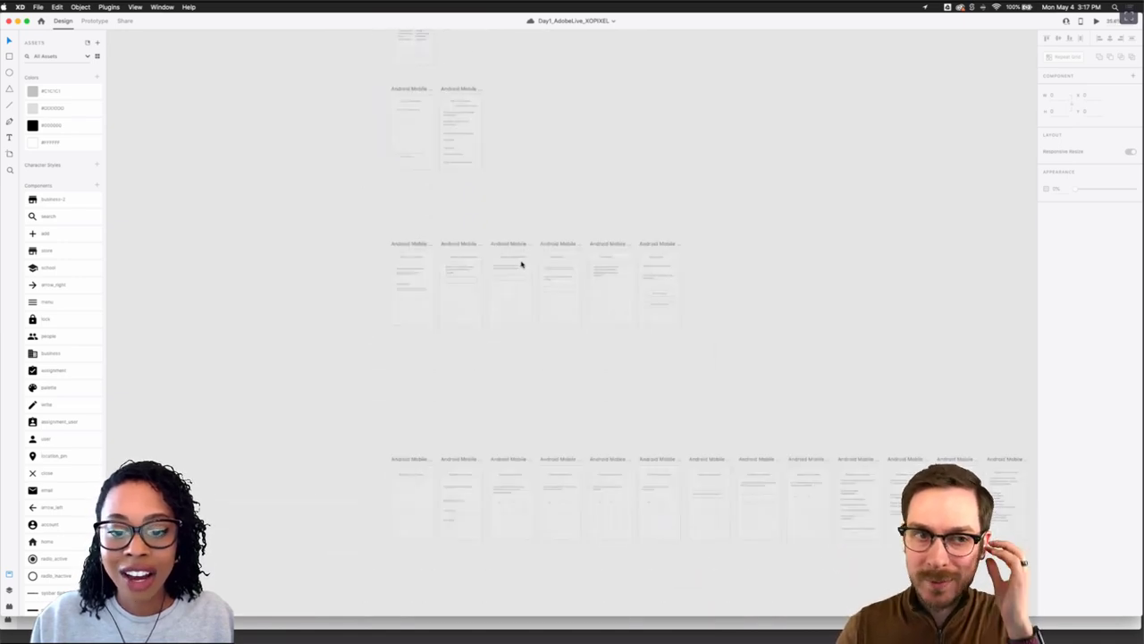
{"action": "scroll", "coordinate": [522, 264], "scroll_direction": "down", "scroll_amount": 2}
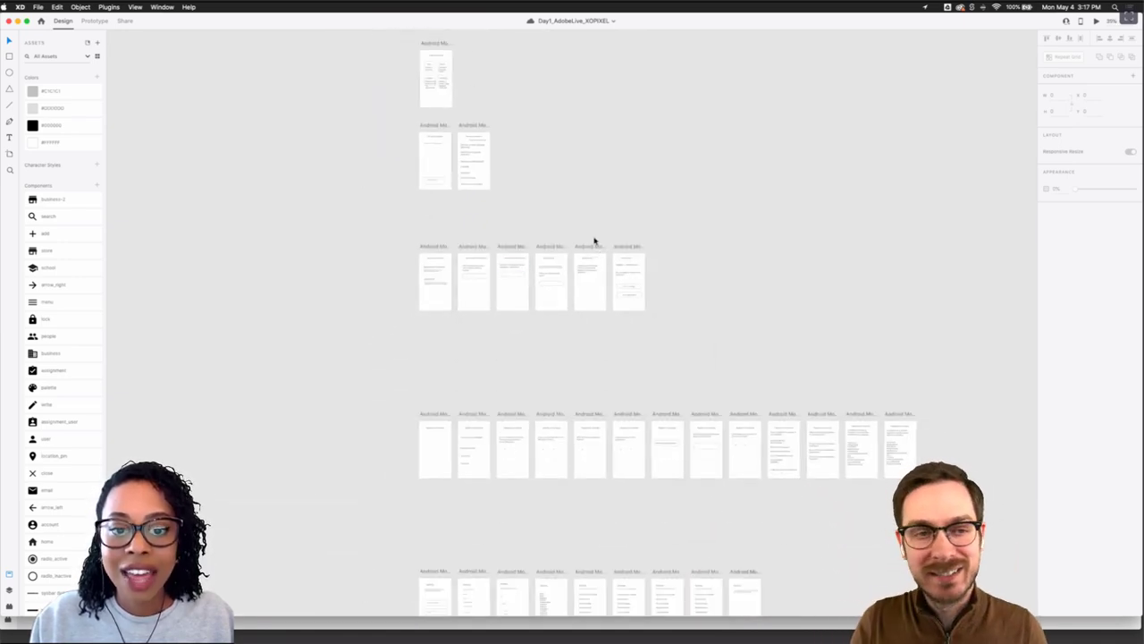
Examine the business-naming wireframes, the Google Material Design references and the artboards prepared under the Splash Screen, Log In / Sign Up and Onboarding headings
{"action": "scroll", "coordinate": [577, 240], "scroll_direction": "down", "scroll_amount": 3}
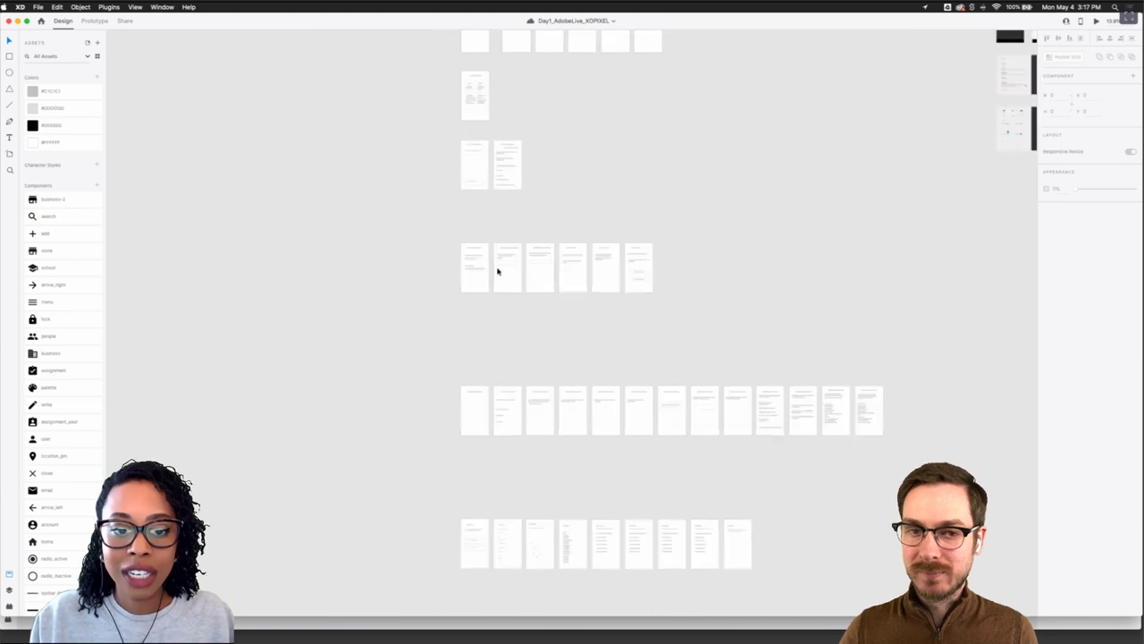
{"action": "scroll", "coordinate": [498, 270], "scroll_direction": "up", "scroll_amount": 3}
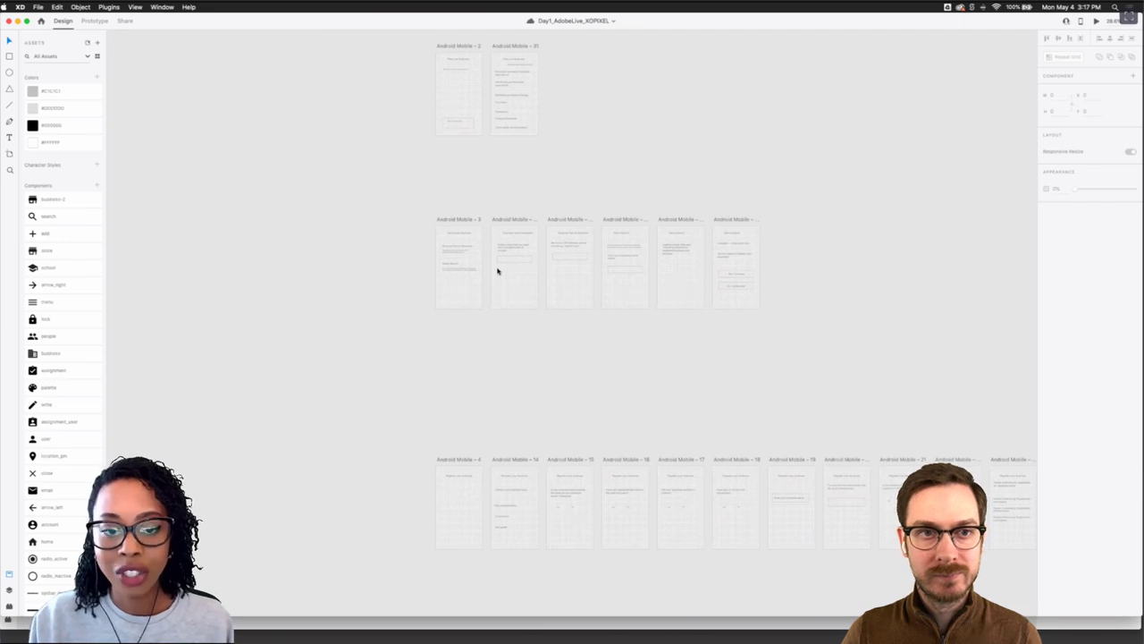
{"action": "scroll", "coordinate": [495, 251], "scroll_direction": "up", "scroll_amount": 3}
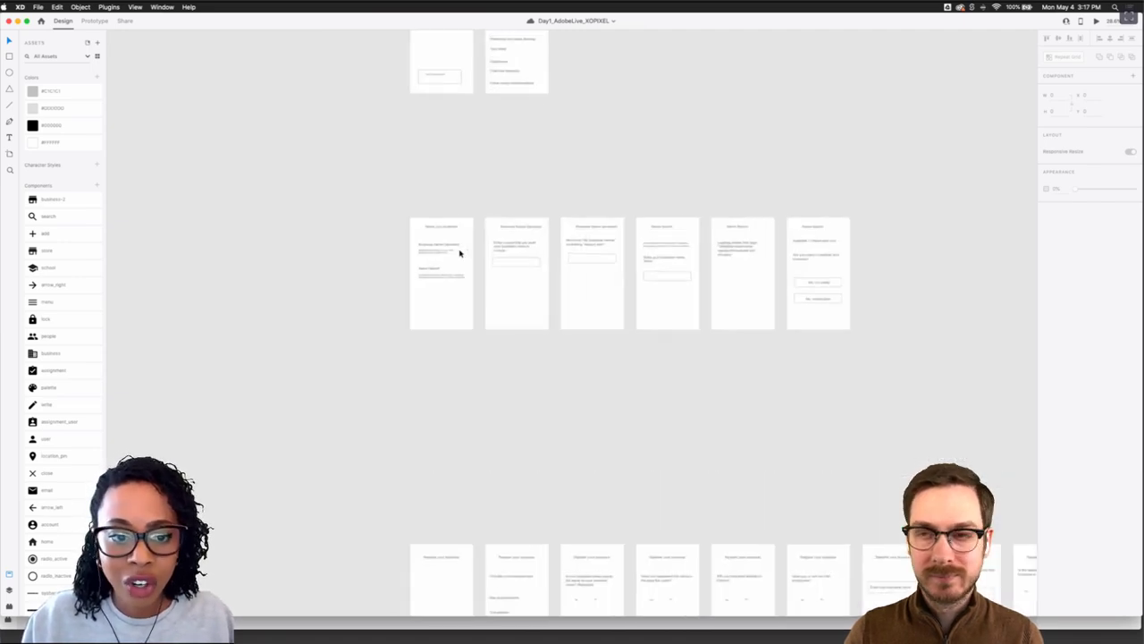
{"action": "scroll", "coordinate": [738, 316], "scroll_direction": "down", "scroll_amount": 4}
{"action": "scroll", "coordinate": [705, 309], "scroll_direction": "up", "scroll_amount": 3}
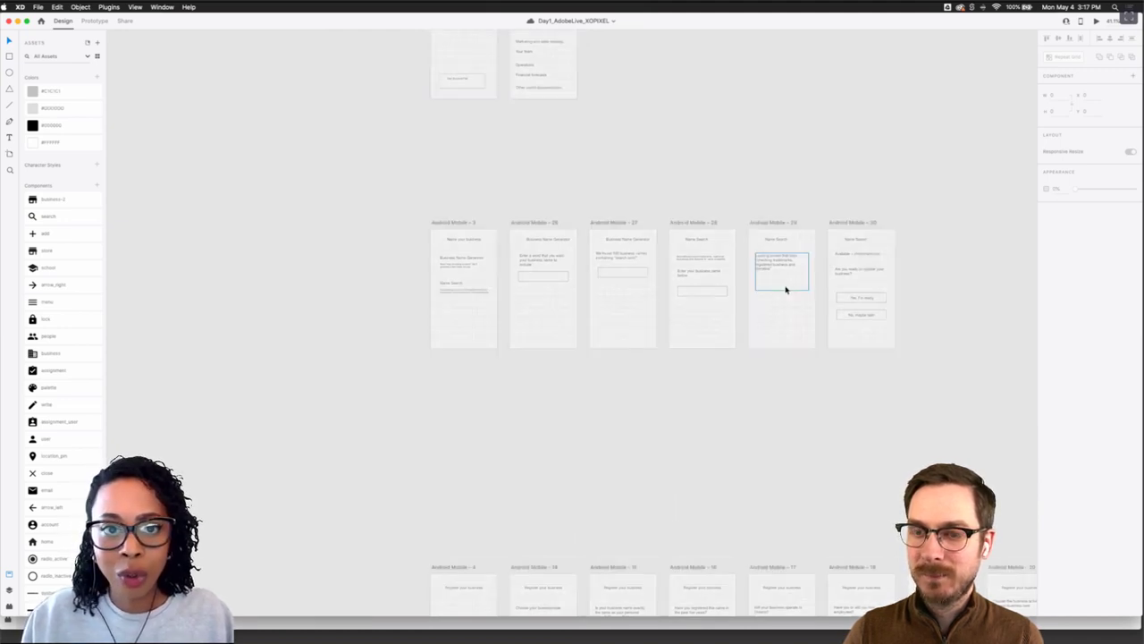
{"action": "scroll", "coordinate": [786, 289], "scroll_direction": "down", "scroll_amount": 5}
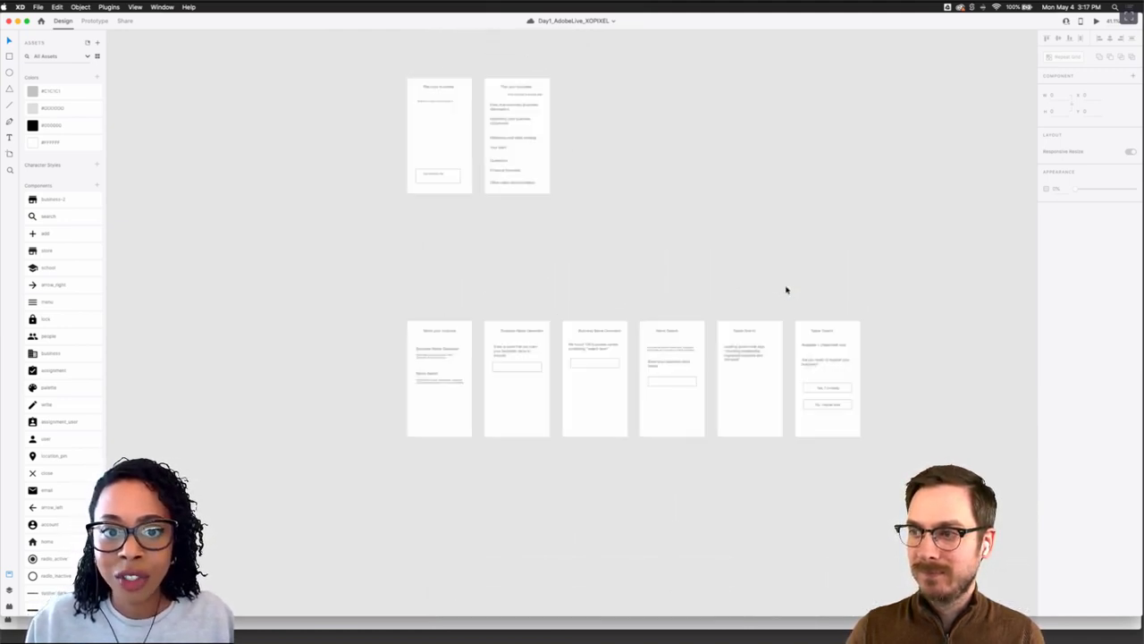
{"action": "scroll", "coordinate": [787, 289], "scroll_direction": "right", "scroll_amount": 10}
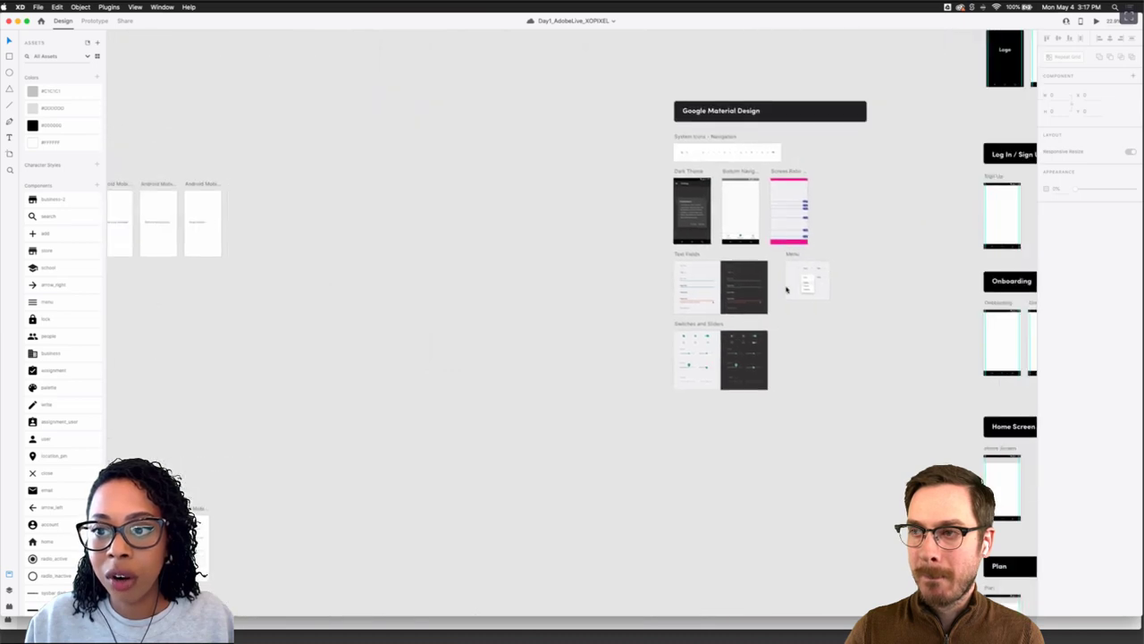
{"action": "scroll", "coordinate": [786, 289], "scroll_direction": "right", "scroll_amount": 3}
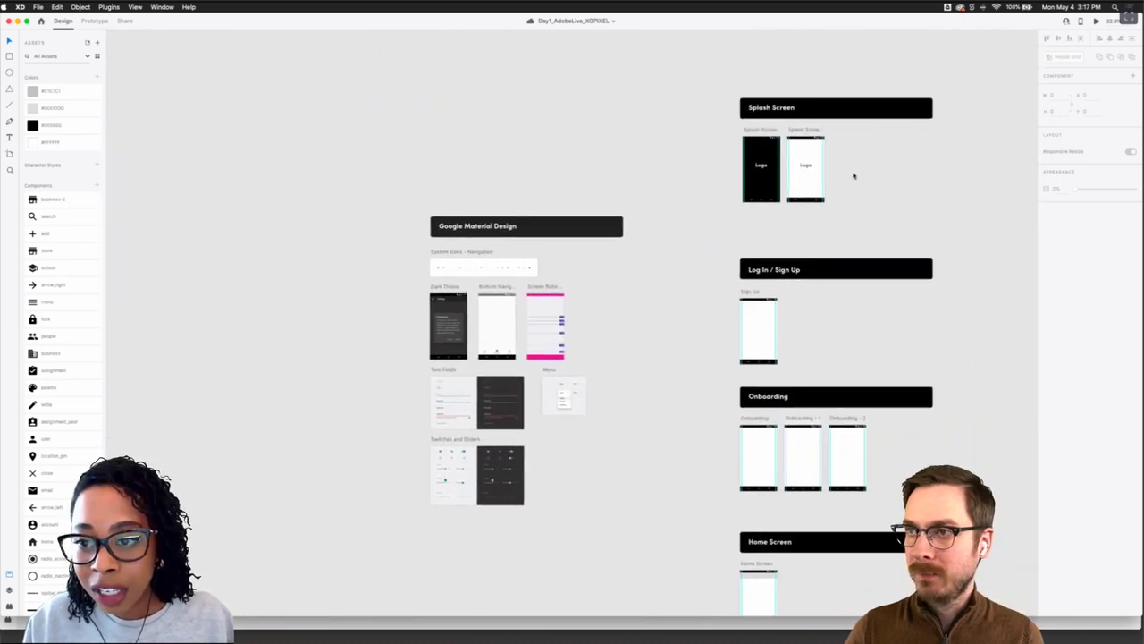
{"action": "scroll", "coordinate": [853, 175], "scroll_direction": "left", "scroll_amount": 10}
{"action": "scroll", "coordinate": [854, 175], "scroll_direction": "left", "scroll_amount": 5}
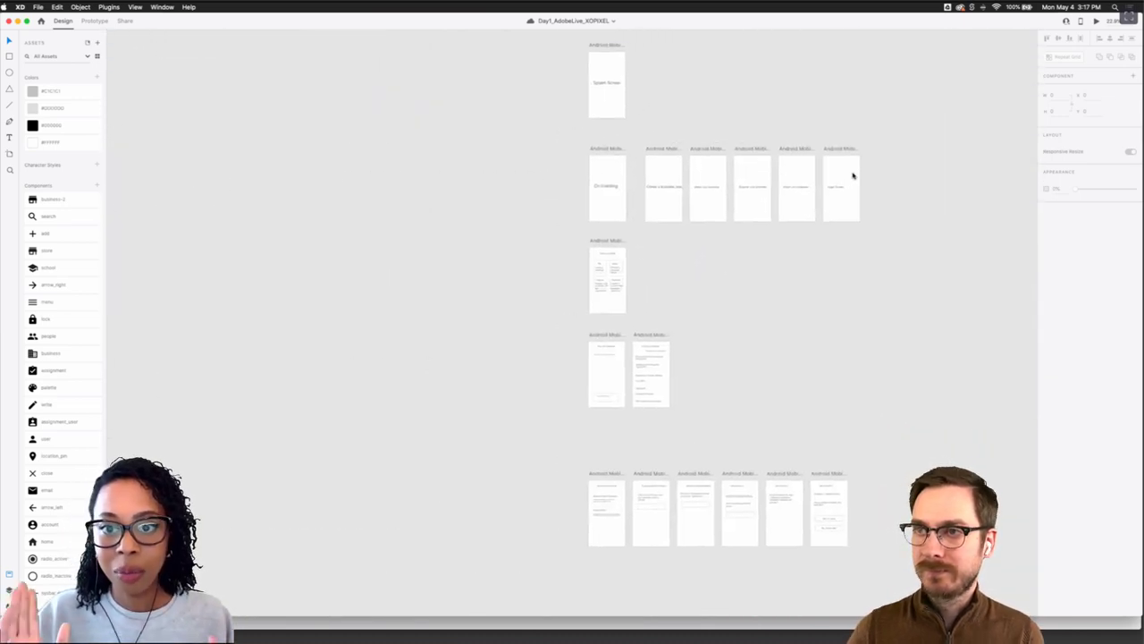
Look over the wireframe rows, the Google Material Design references and the artboards under the Splash Screen and Log In / Sign Up headings
{"action": "scroll", "coordinate": [854, 175], "scroll_direction": "right", "scroll_amount": 3}
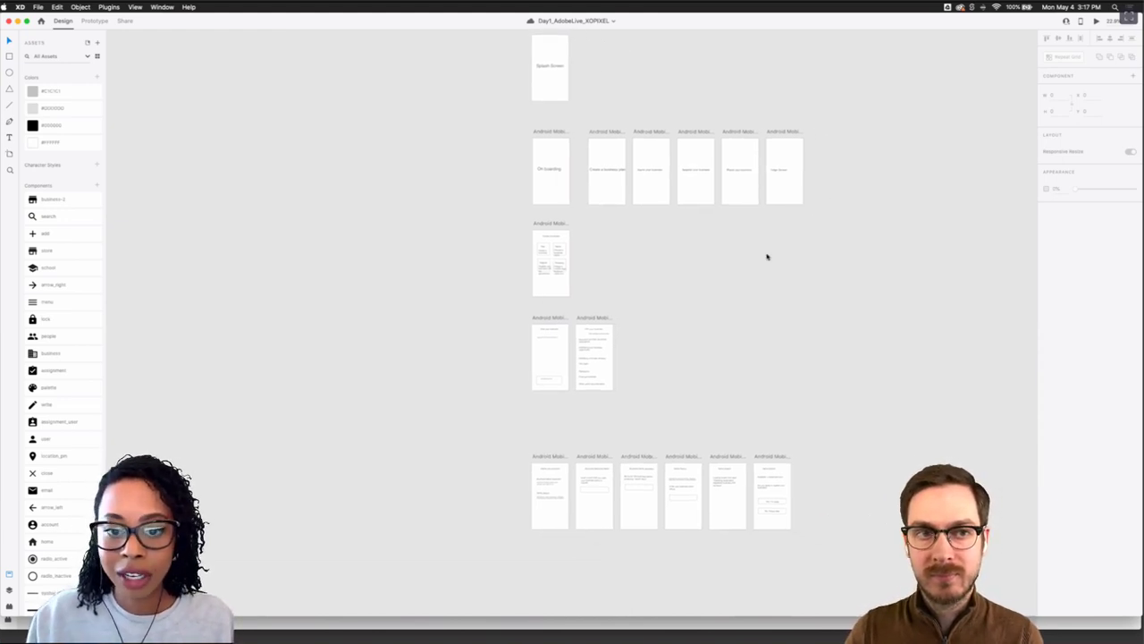
{"action": "scroll", "coordinate": [656, 262], "scroll_direction": "down", "scroll_amount": 2}
{"action": "scroll", "coordinate": [656, 262], "scroll_direction": "down", "scroll_amount": 2}
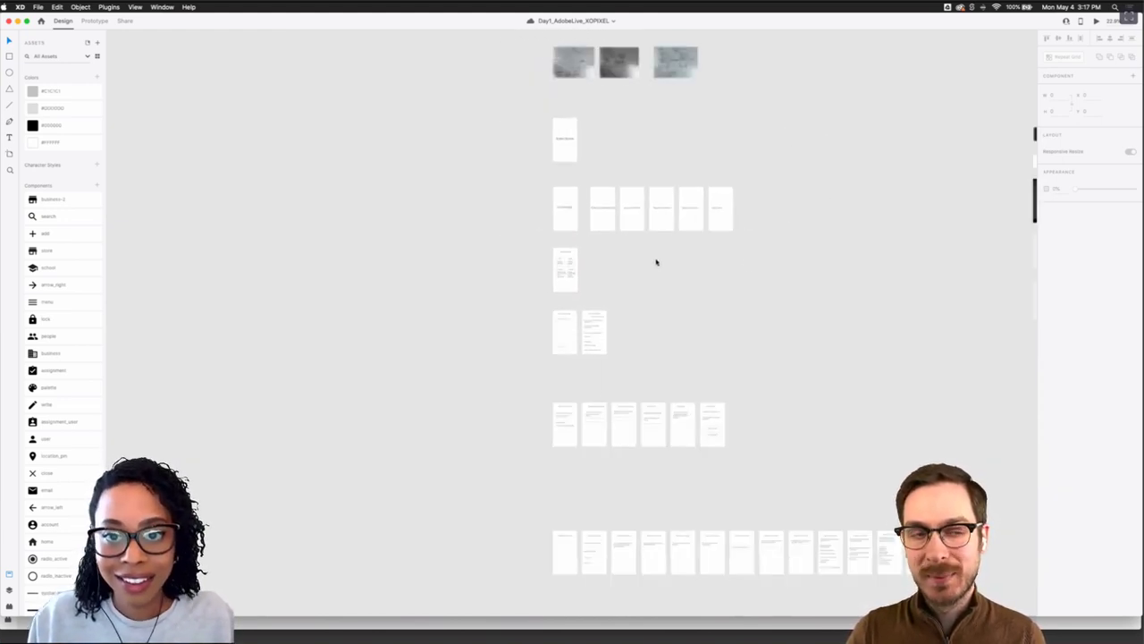
{"action": "scroll", "coordinate": [656, 262], "scroll_direction": "right", "scroll_amount": 3}
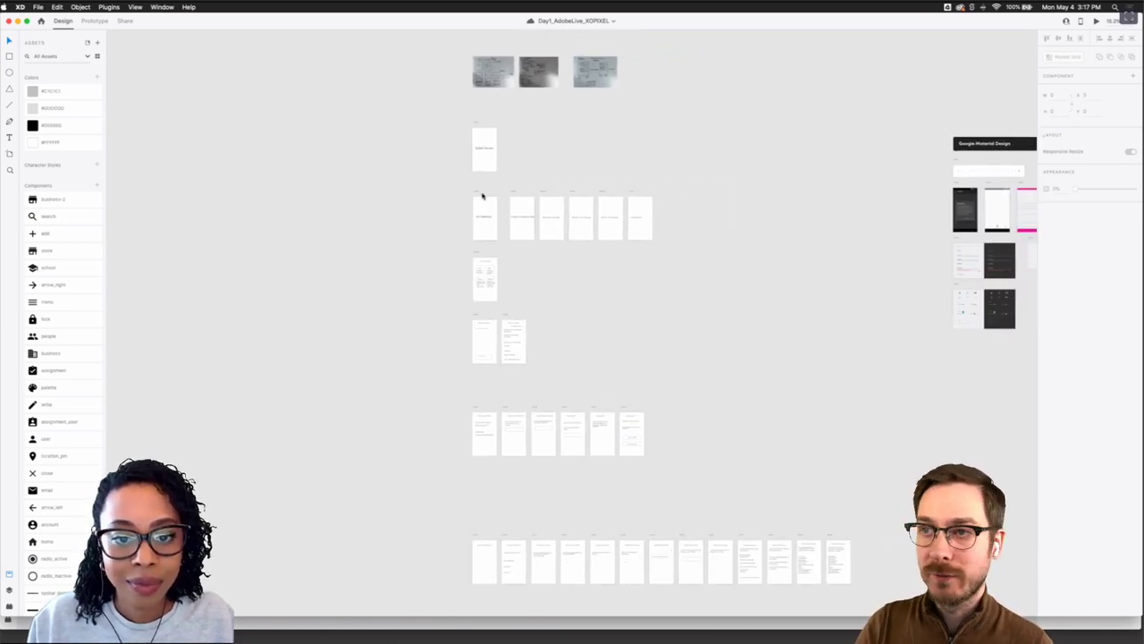
{"action": "scroll", "coordinate": [483, 197], "scroll_direction": "up", "scroll_amount": 2}
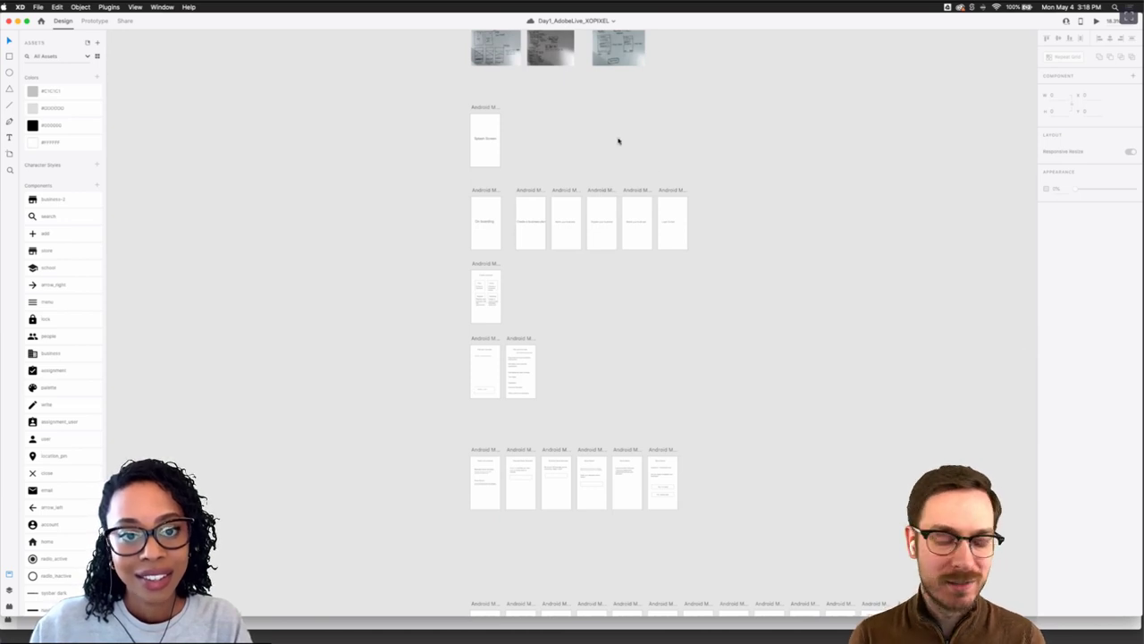
{"action": "scroll", "coordinate": [686, 165], "scroll_direction": "right", "scroll_amount": 5}
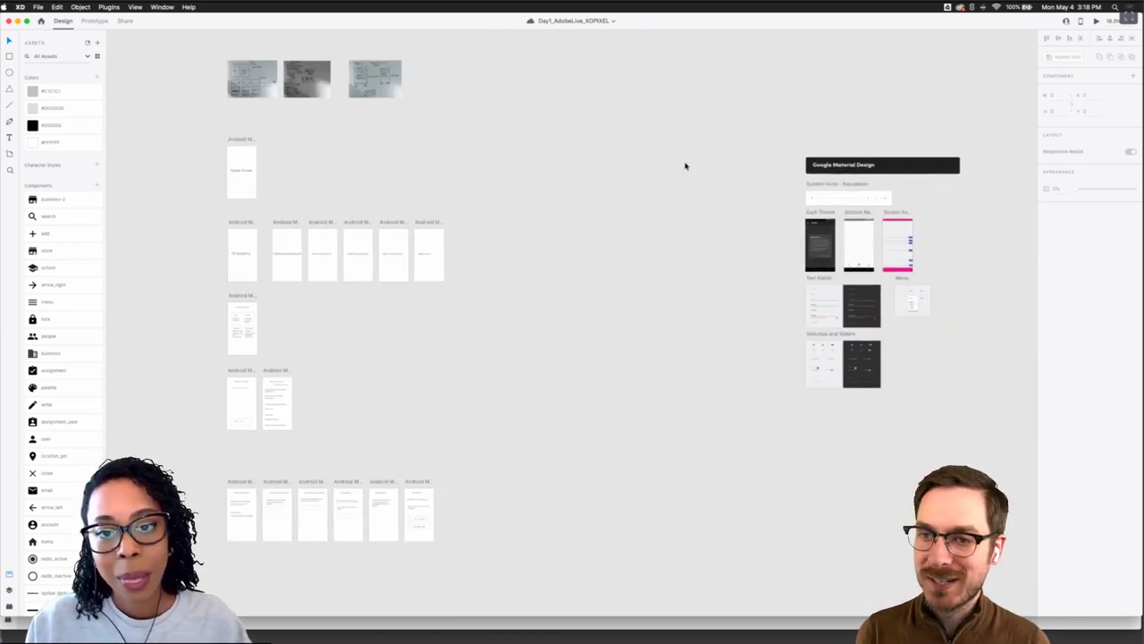
{"action": "scroll", "coordinate": [685, 166], "scroll_direction": "up", "scroll_amount": 10}
{"action": "scroll", "coordinate": [758, 215], "scroll_direction": "right", "scroll_amount": 4}
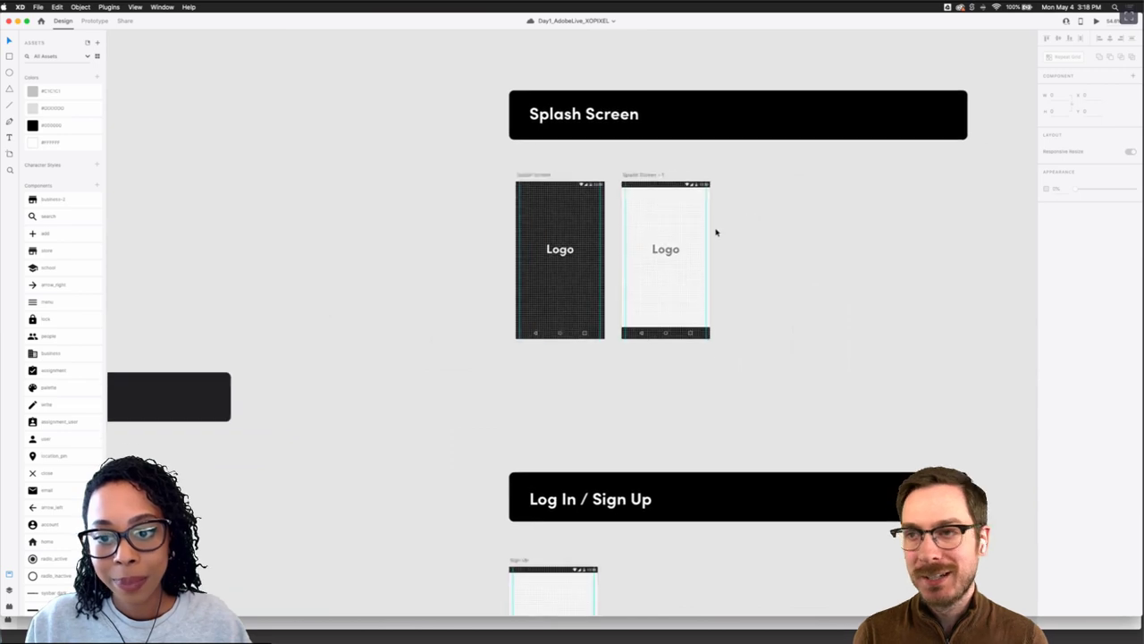
{"action": "scroll", "coordinate": [583, 281], "scroll_direction": "up", "scroll_amount": 5}
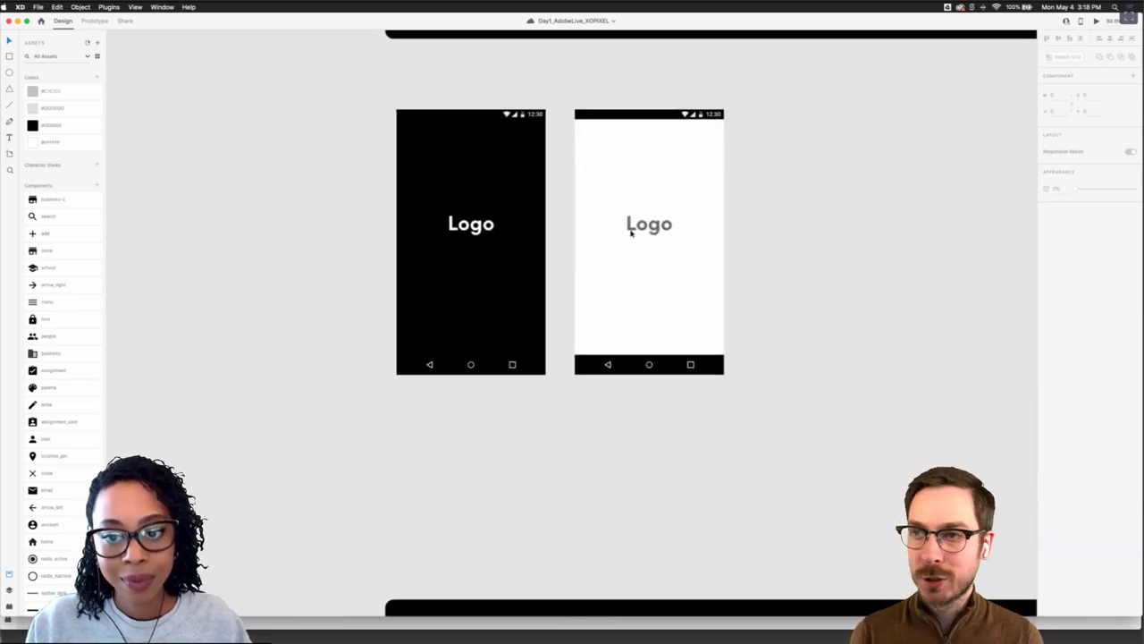
{"action": "scroll", "coordinate": [547, 281], "scroll_direction": "down", "scroll_amount": 5}
{"action": "scroll", "coordinate": [548, 281], "scroll_direction": "down", "scroll_amount": 5}
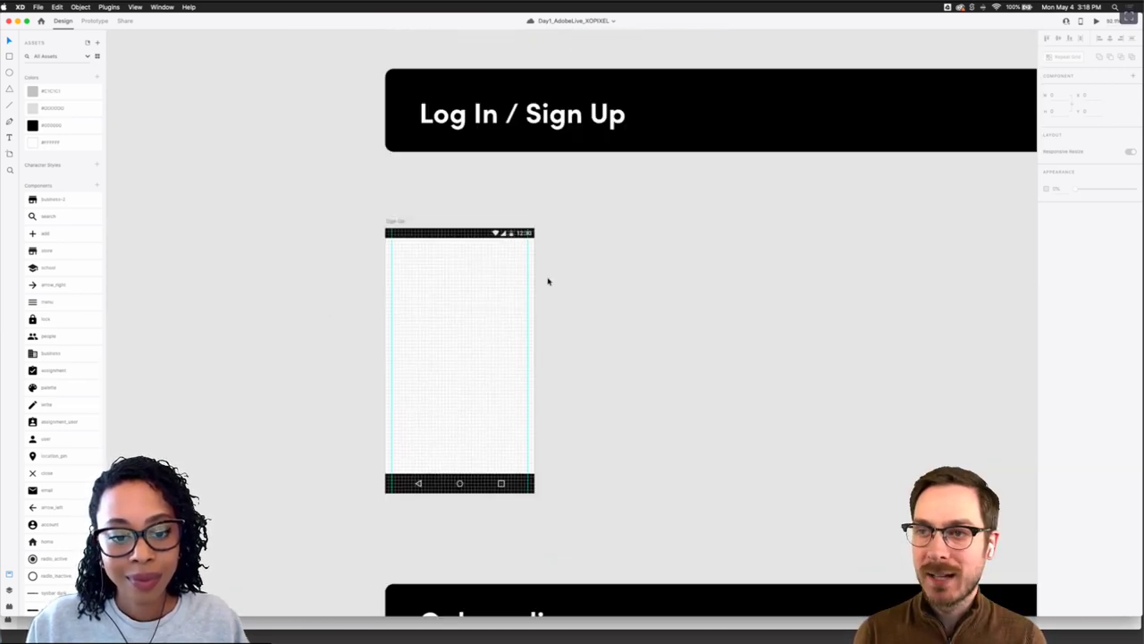
Draw a full-width 360 by 80 rectangle along the Sign Up artboard's upper edge and send it behind the status bar
{"action": "scroll", "coordinate": [548, 281], "scroll_direction": "up", "scroll_amount": 4}
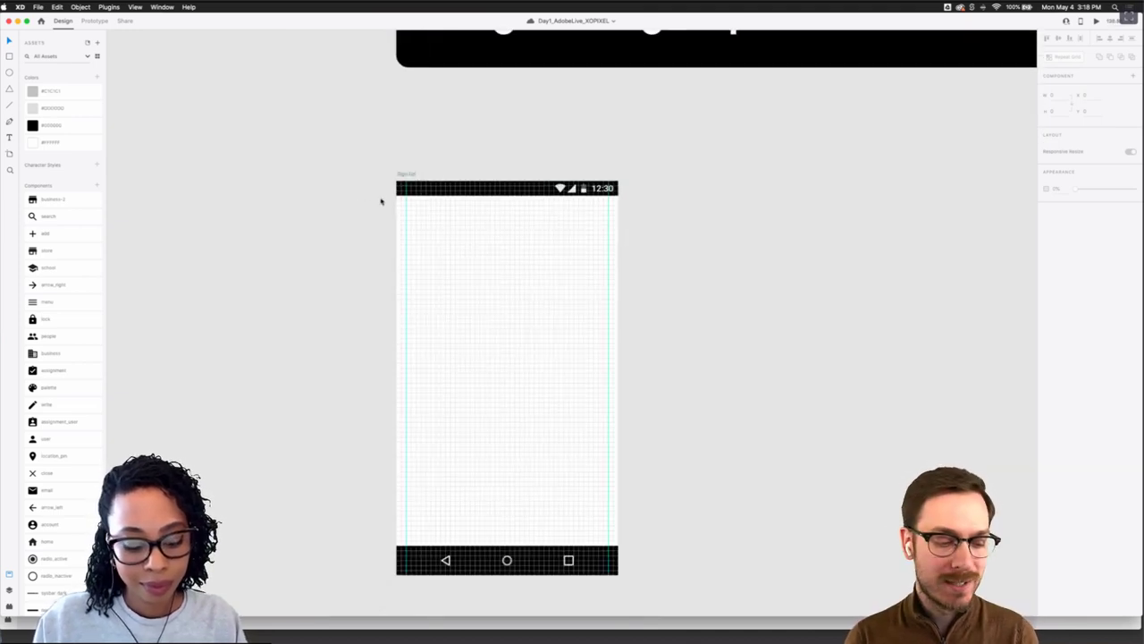
{"action": "key", "text": "r"}
{"action": "mouse_move", "coordinate": [397, 181]}
{"action": "left_mouse_down"}
{"action": "mouse_move", "coordinate": [582, 253]}
{"action": "mouse_move", "coordinate": [615, 235]}
{"action": "left_mouse_up"}
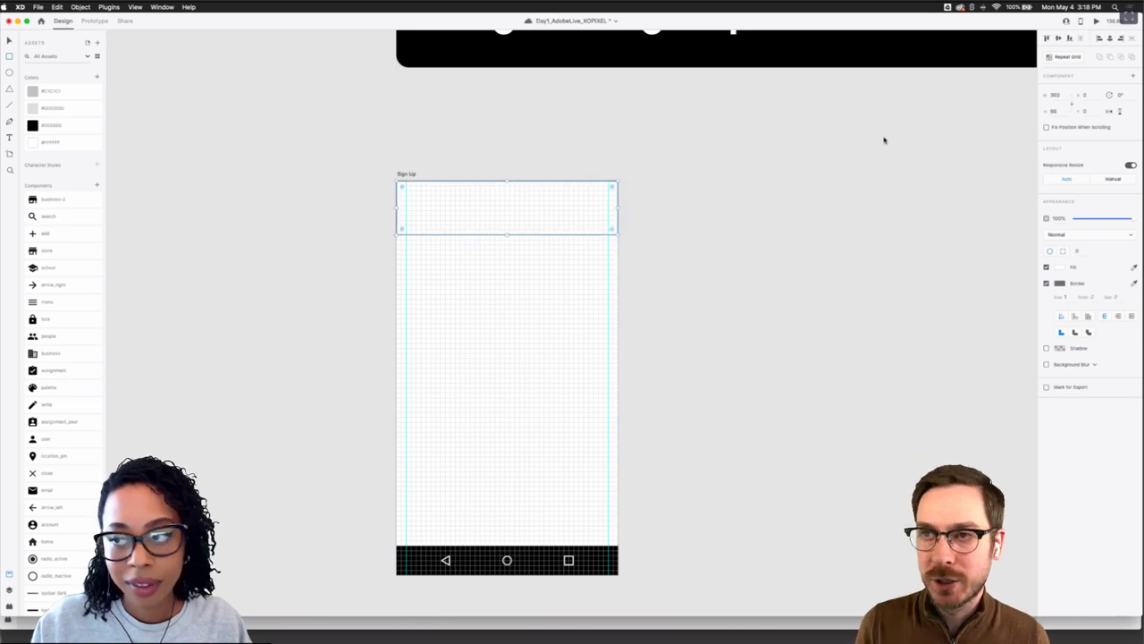
{"action": "left_click", "coordinate": [1055, 111]}
{"action": "type", "text": "80"}
{"action": "key", "text": "Return"}
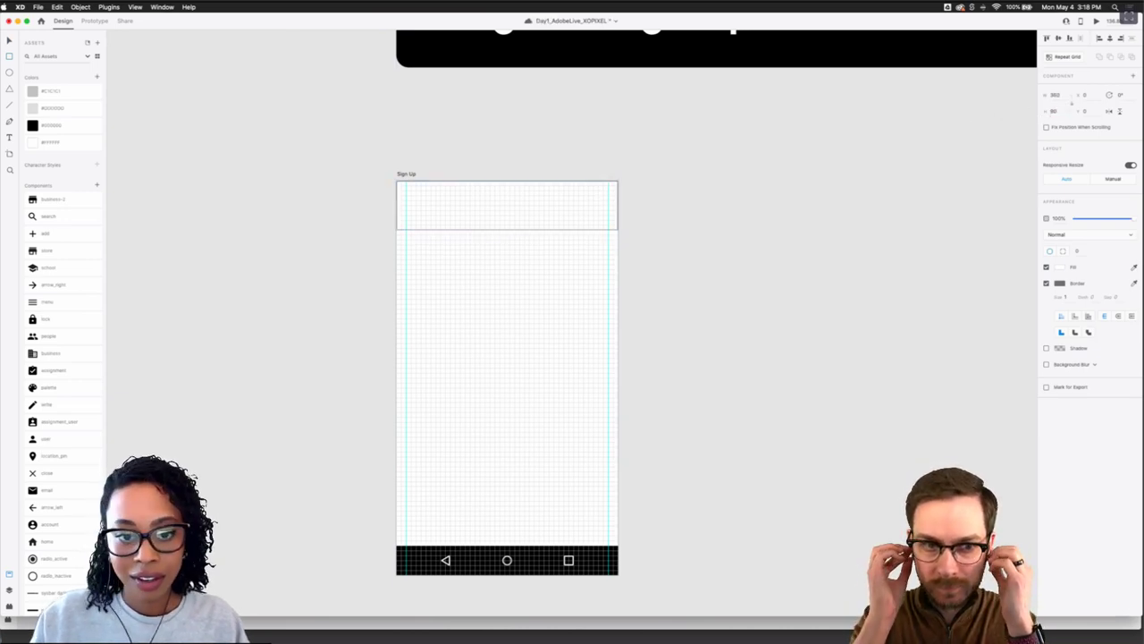
{"action": "key", "text": "shift+super+["}
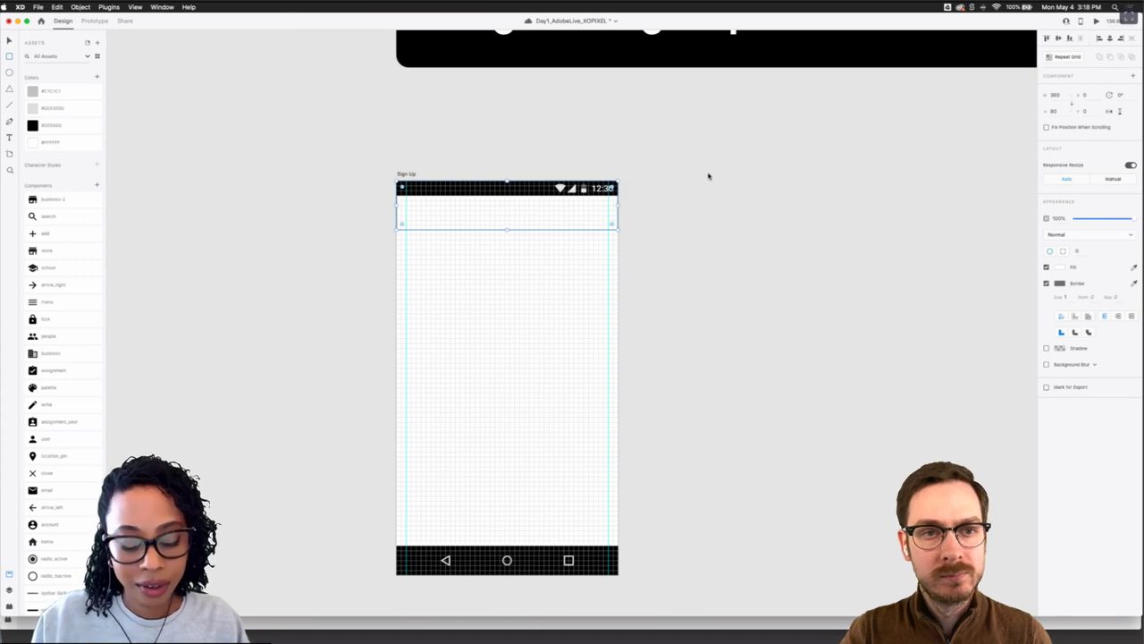
Remove the header rectangle's border and fill it with the light grey saved color
{"action": "left_click", "coordinate": [1046, 283]}
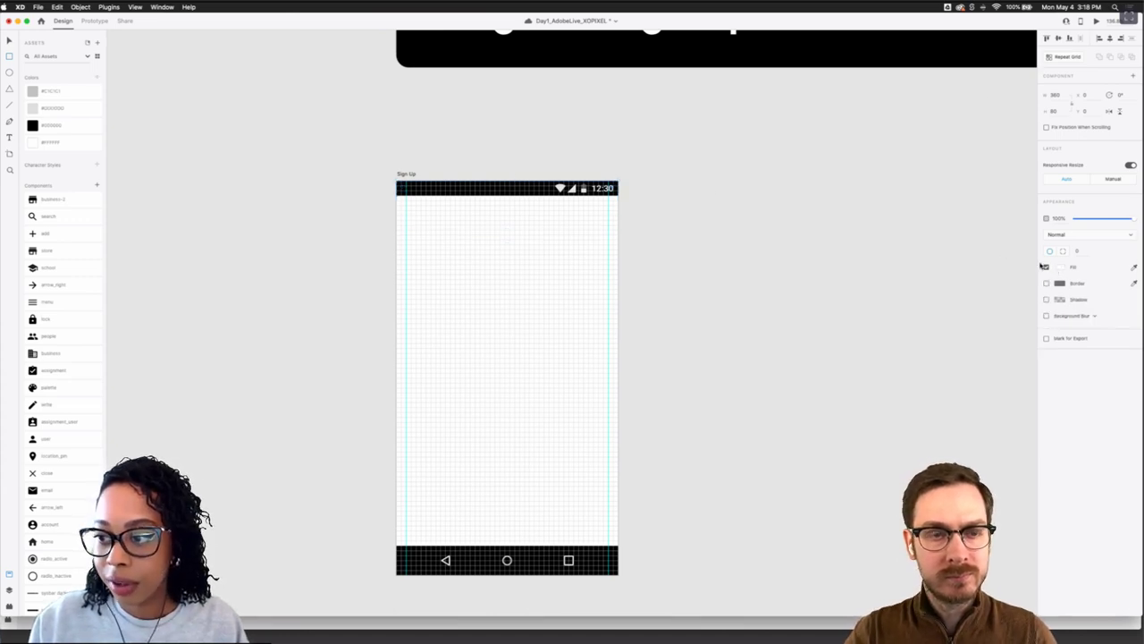
{"action": "left_click", "coordinate": [65, 91]}
{"action": "left_click", "coordinate": [518, 250]}
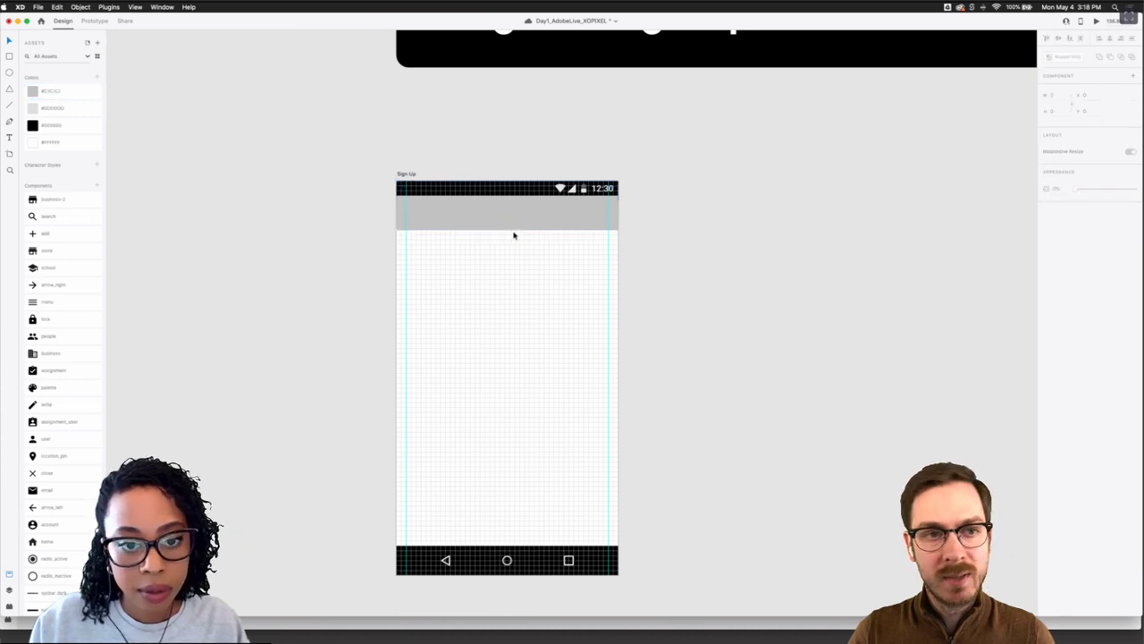
{"action": "left_click", "coordinate": [514, 227]}
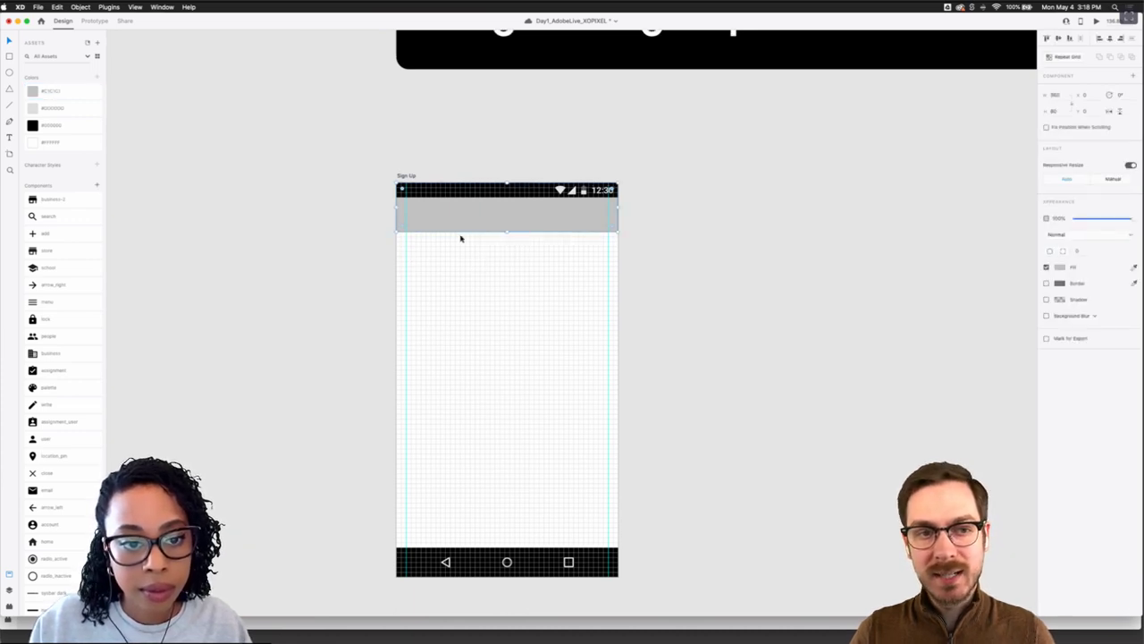
{"action": "scroll", "coordinate": [462, 236], "scroll_direction": "up", "scroll_amount": 3}
{"action": "left_click", "coordinate": [452, 276]}
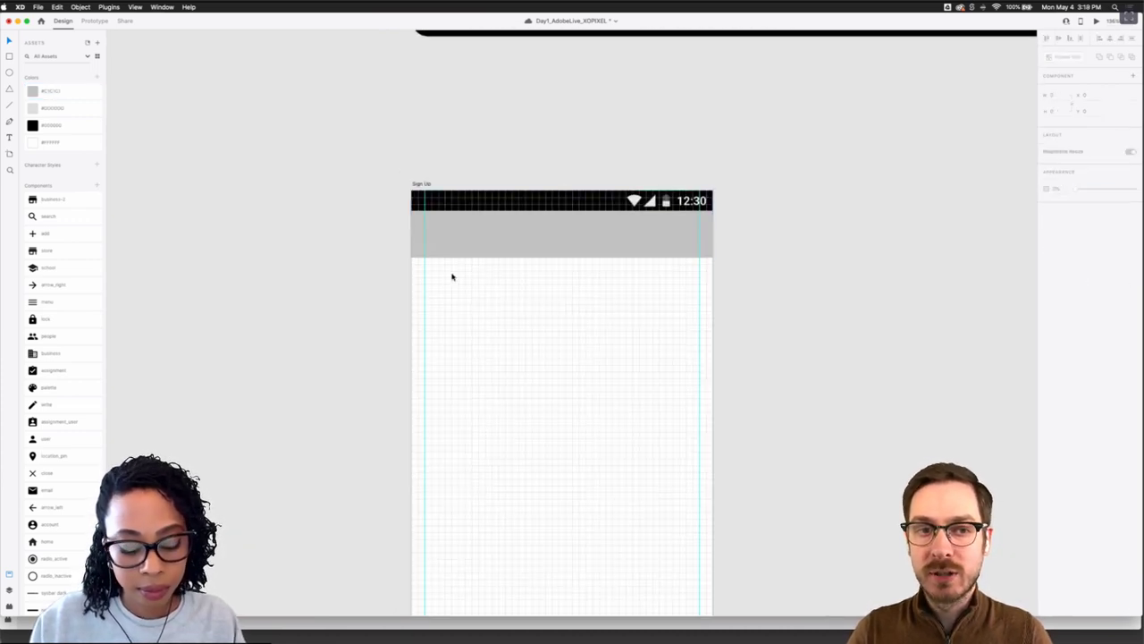
{"action": "scroll", "coordinate": [544, 300], "scroll_direction": "down", "scroll_amount": 1}
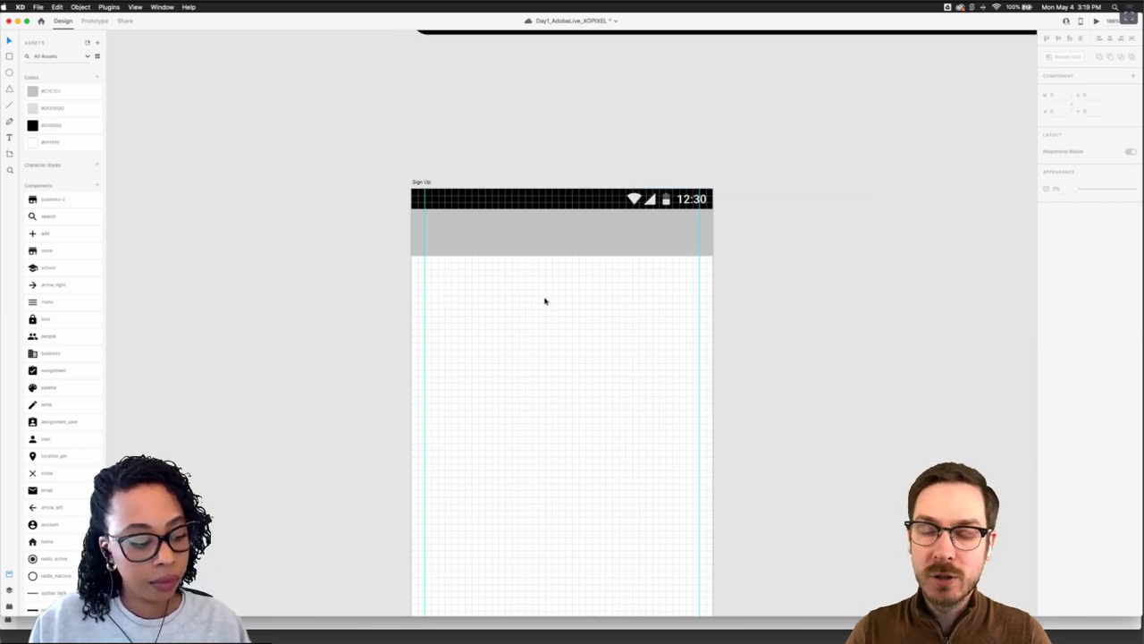
{"action": "left_click", "coordinate": [549, 247]}
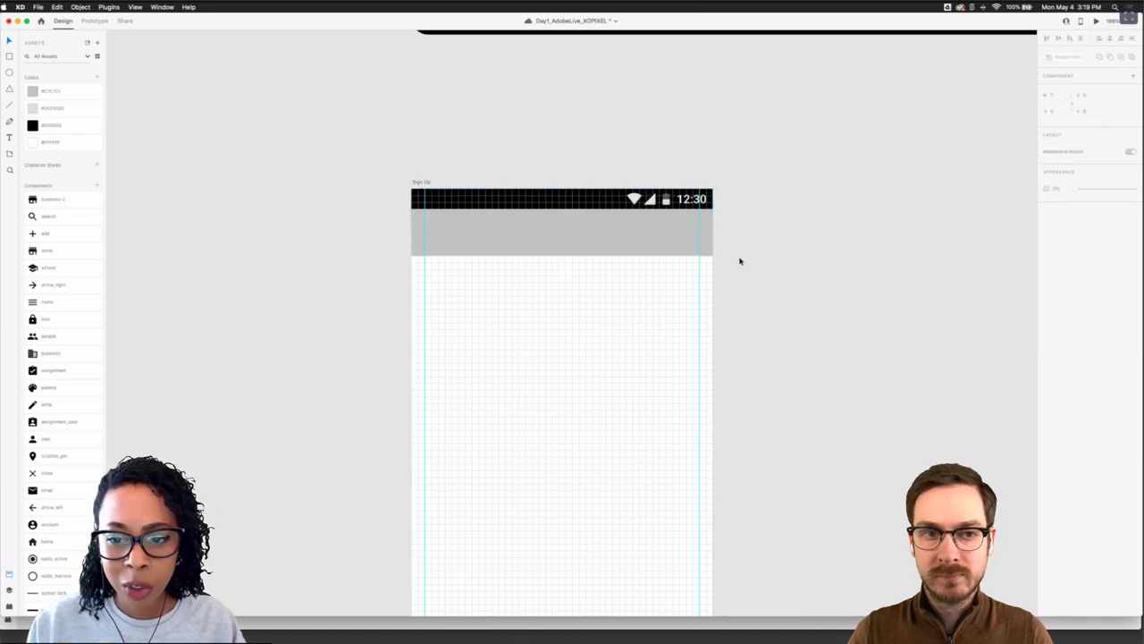
{"action": "left_click", "coordinate": [563, 268]}
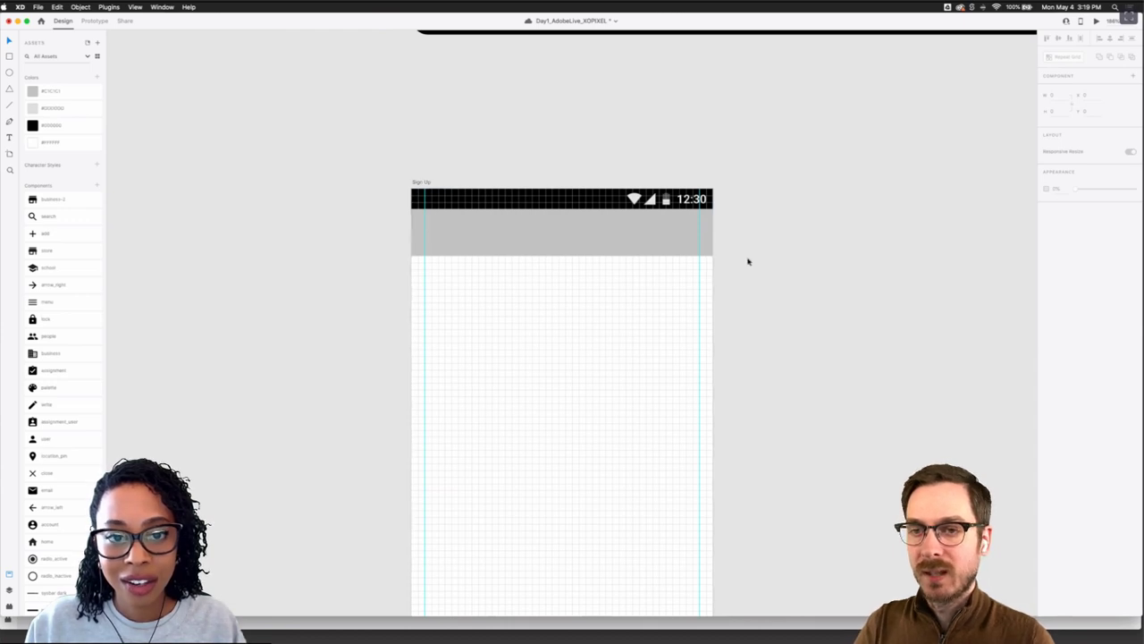
{"action": "scroll", "coordinate": [747, 260], "scroll_direction": "down", "scroll_amount": 2}
{"action": "left_click", "coordinate": [579, 217]}
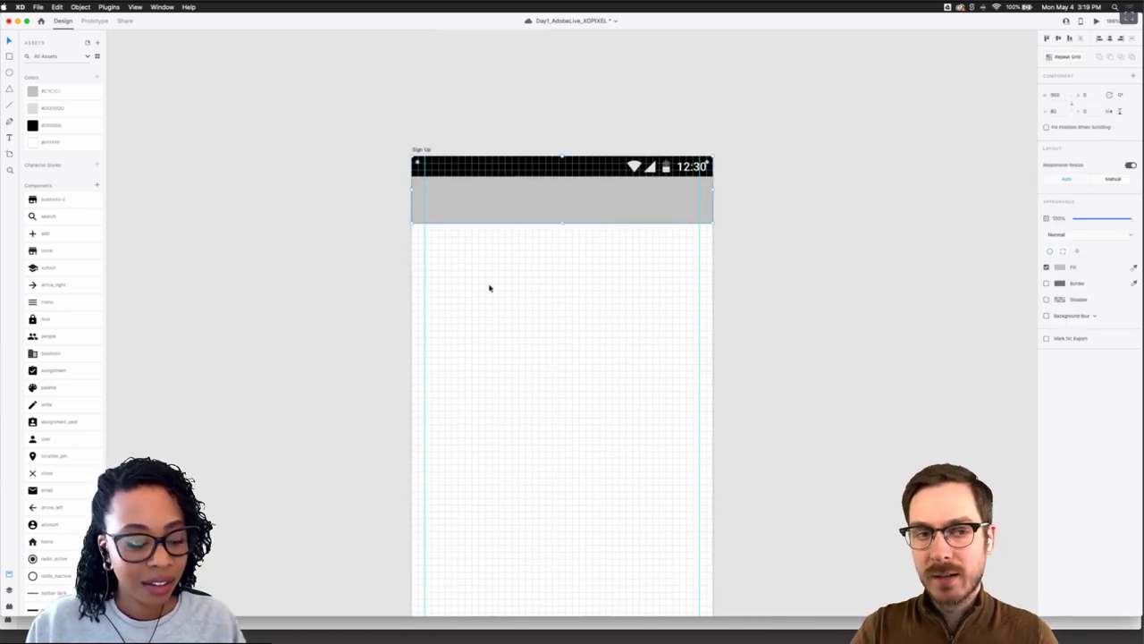
{"action": "scroll", "coordinate": [489, 321], "scroll_direction": "down", "scroll_amount": 3}
Copy the grey Logo text from the light splash screen into the Sign Up artboard, smaller and horizontally centered in its lower half
{"action": "scroll", "coordinate": [489, 322], "scroll_direction": "up", "scroll_amount": 10}
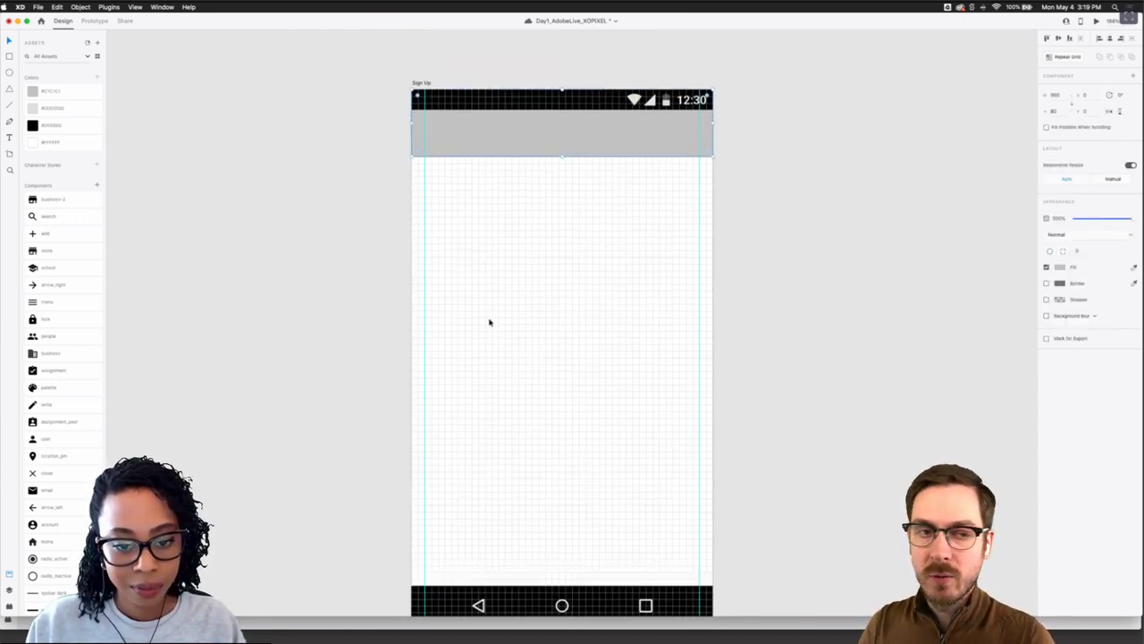
{"action": "scroll", "coordinate": [489, 322], "scroll_direction": "up", "scroll_amount": 5}
{"action": "scroll", "coordinate": [489, 322], "scroll_direction": "down", "scroll_amount": 3}
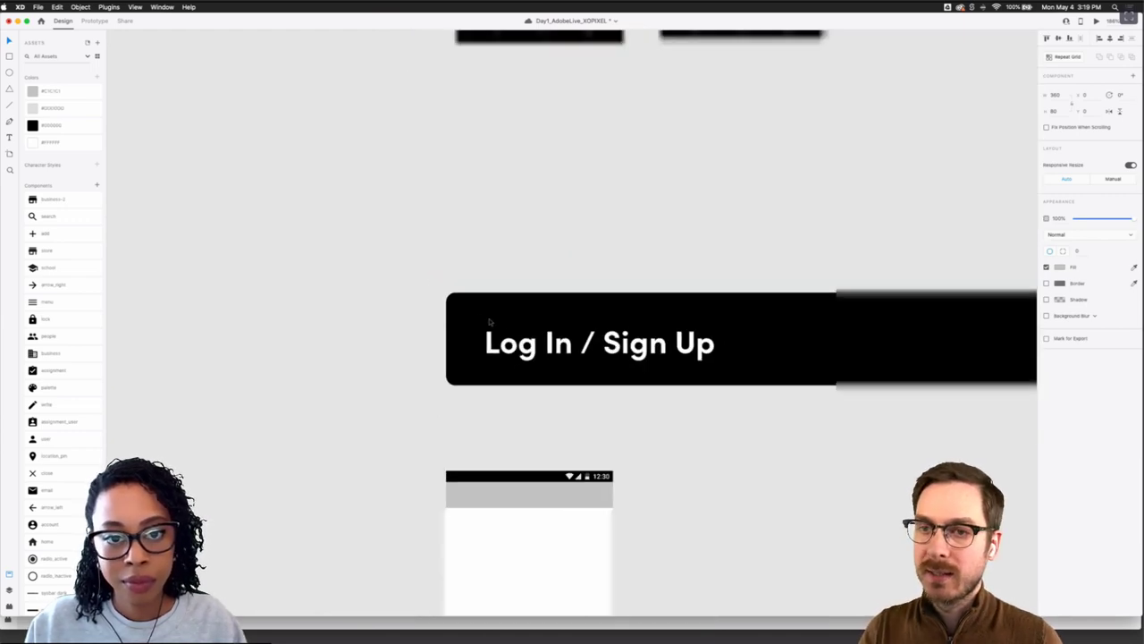
{"action": "scroll", "coordinate": [489, 322], "scroll_direction": "up", "scroll_amount": 8}
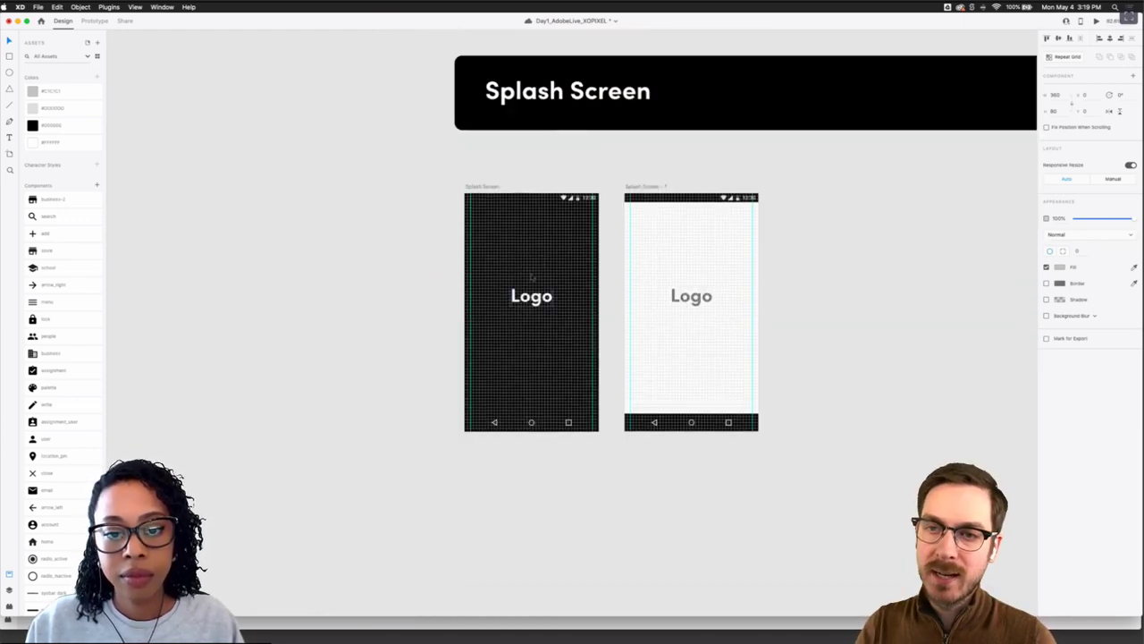
{"action": "left_click", "coordinate": [668, 307]}
{"action": "scroll", "coordinate": [635, 392], "scroll_direction": "down", "scroll_amount": 5}
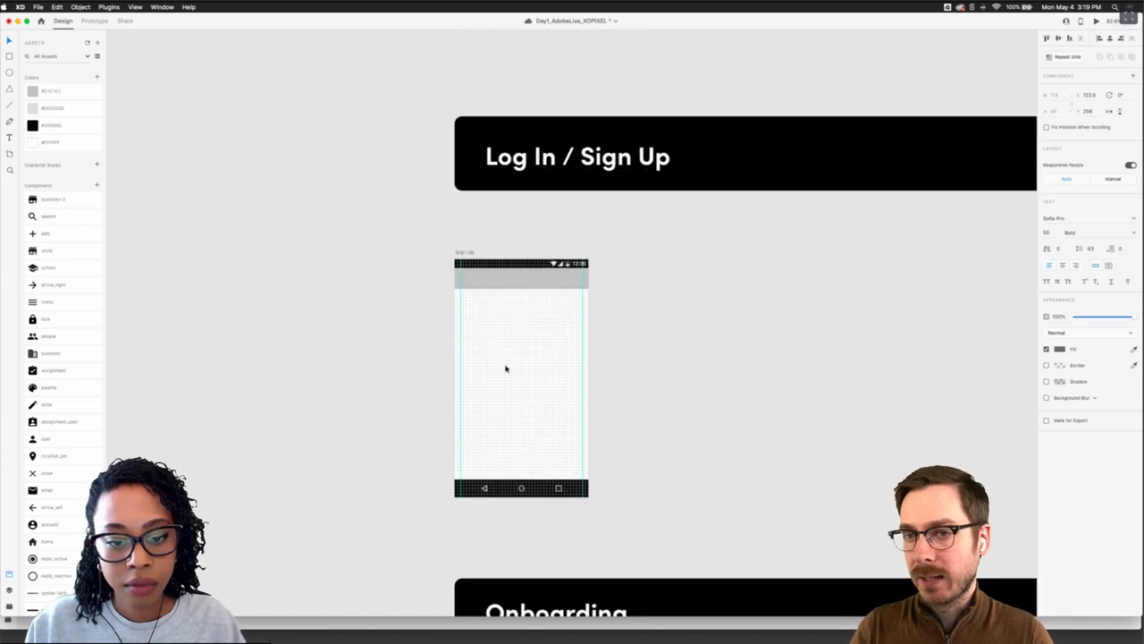
{"action": "scroll", "coordinate": [506, 367], "scroll_direction": "up", "scroll_amount": 3}
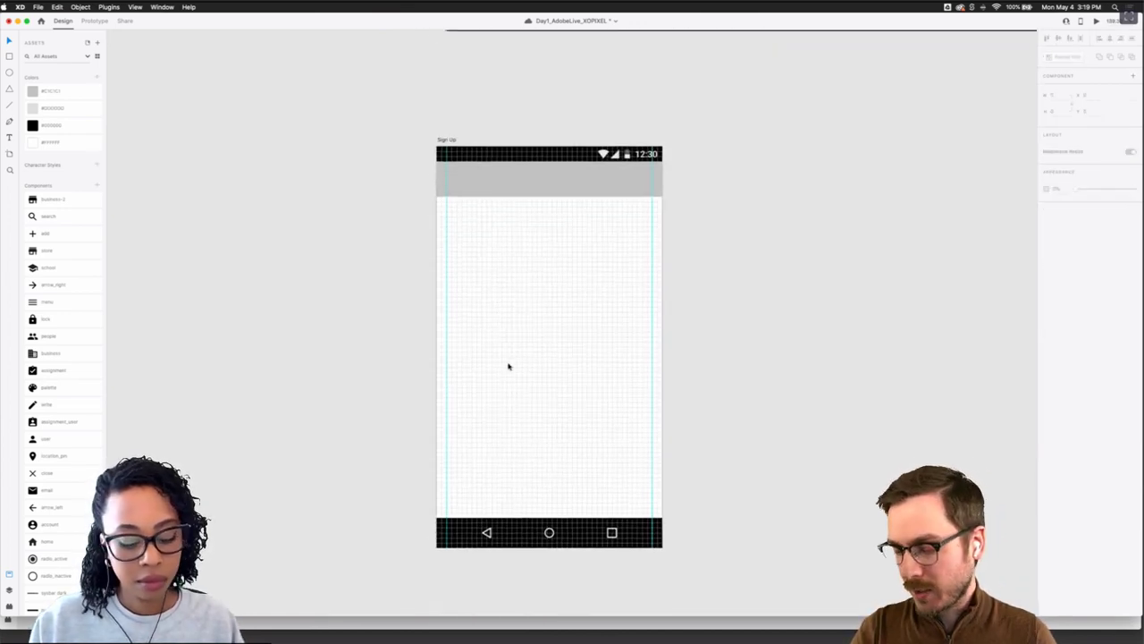
{"action": "key", "text": "cmd+v"}
{"action": "left_click_drag", "start_coordinate": [552, 344], "coordinate": [556, 399]}
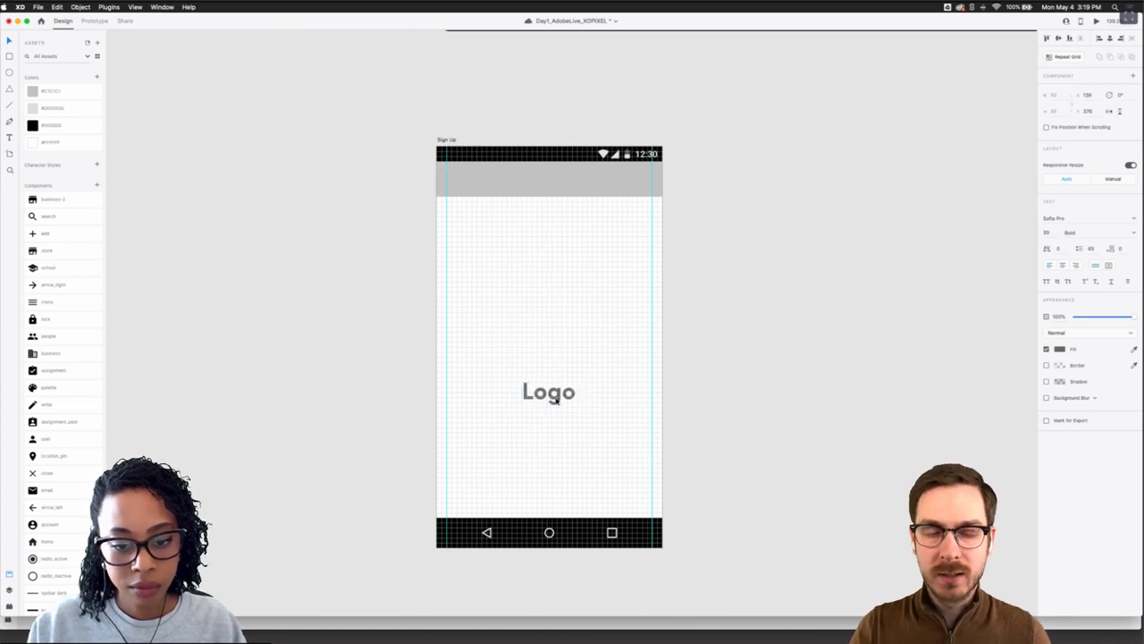
{"action": "left_click", "coordinate": [527, 442]}
Draw a 160 by 48 button rectangle below the Logo text, starting at the Sign Up artboard's left margin guide
{"action": "scroll", "coordinate": [517, 445], "scroll_direction": "down", "scroll_amount": 2}
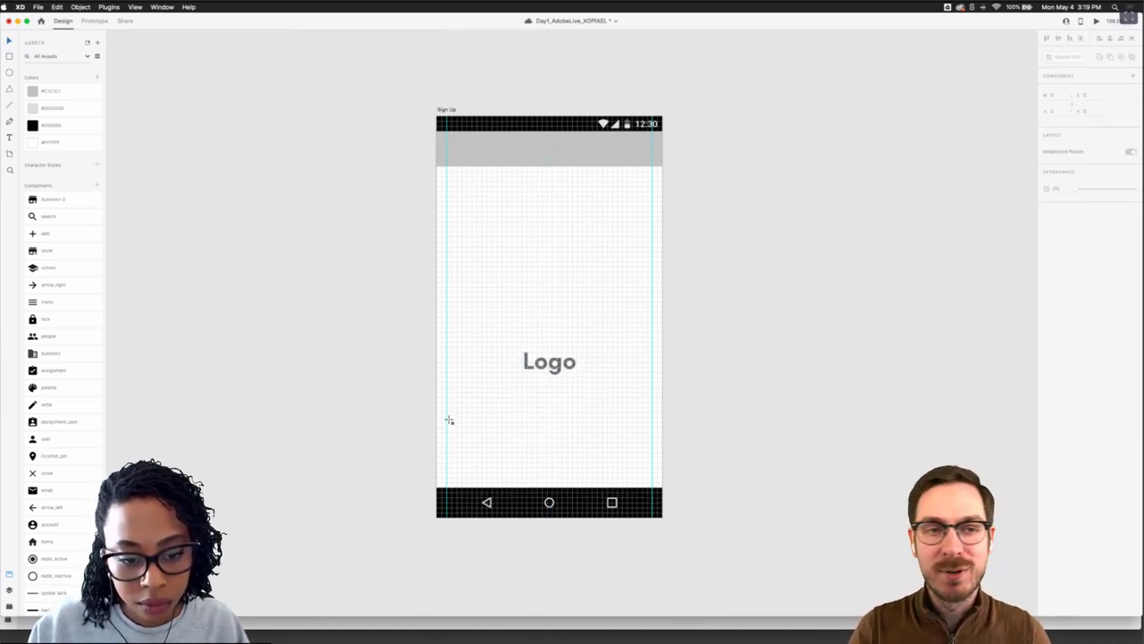
{"action": "key", "text": "r"}
{"action": "mouse_move", "coordinate": [448, 423]}
{"action": "left_mouse_down"}
{"action": "mouse_move", "coordinate": [503, 455]}
{"action": "mouse_move", "coordinate": [550, 453]}
{"action": "left_mouse_up"}
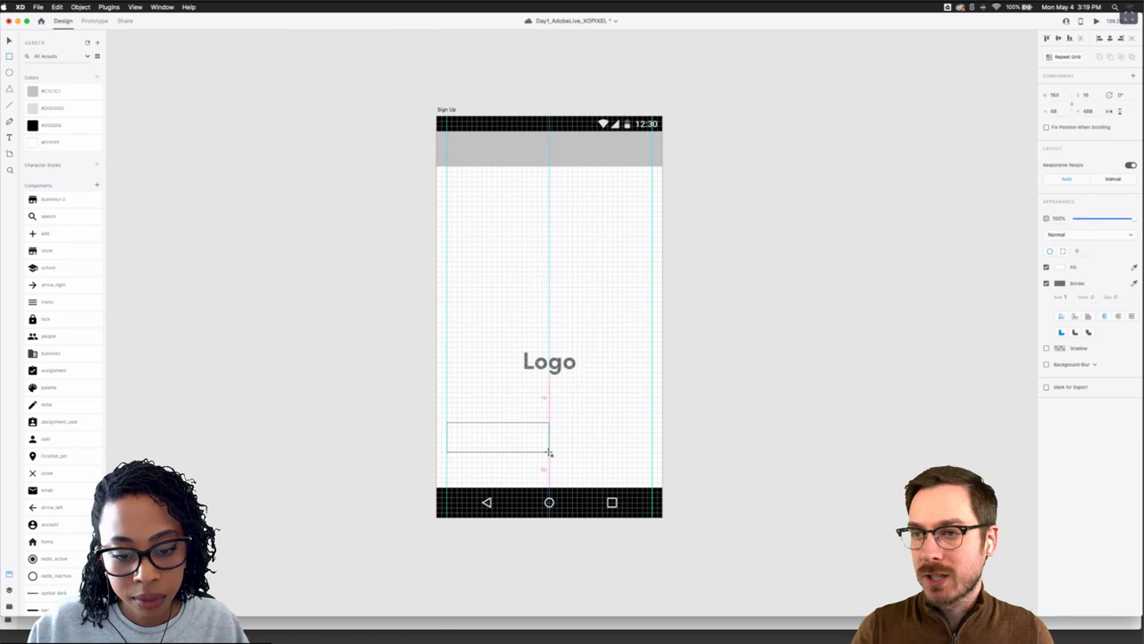
{"action": "scroll", "coordinate": [547, 453], "scroll_direction": "up", "scroll_amount": 5}
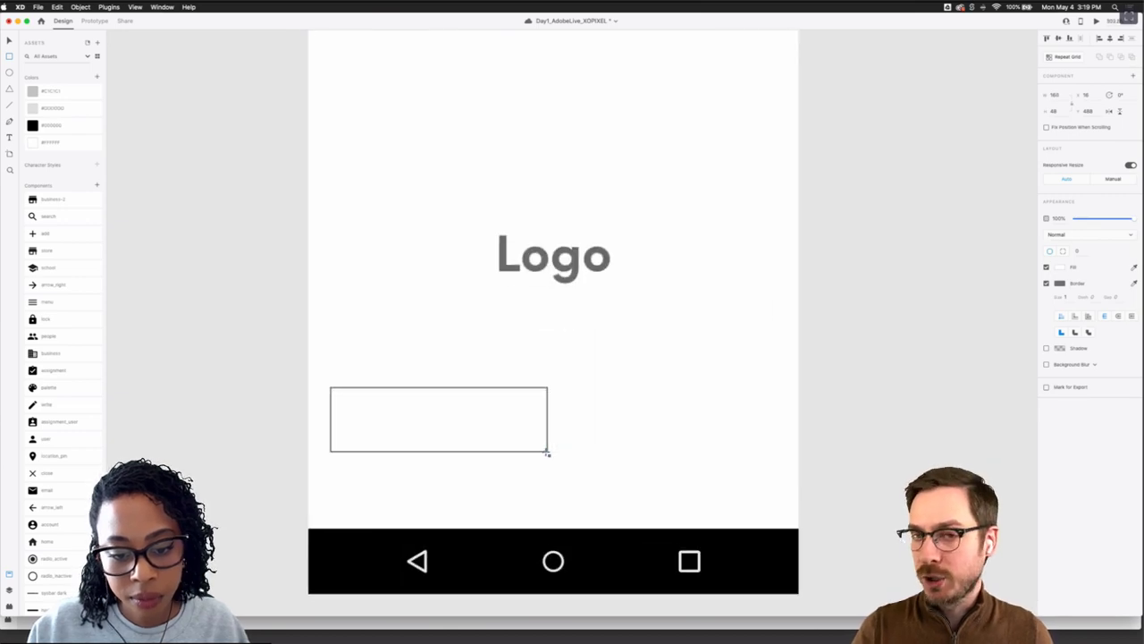
Duplicate the button rectangle and place the copy beside it at X 184, ending on the right margin guide
{"action": "key", "text": "super+d"}
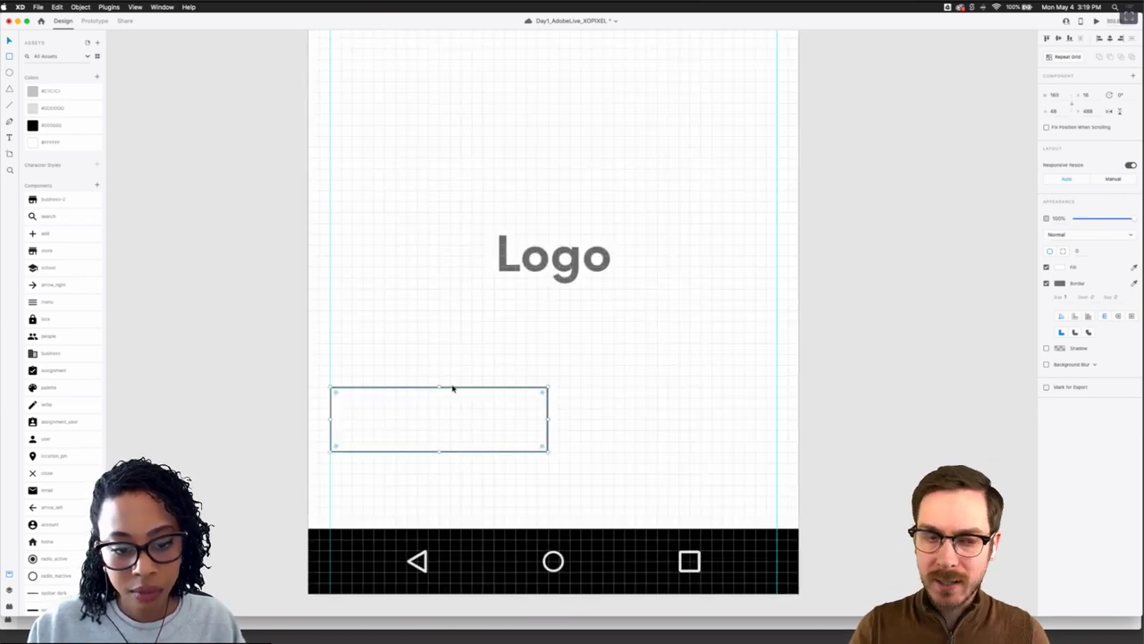
{"action": "left_click_drag", "start_coordinate": [453, 388], "coordinate": [684, 395]}
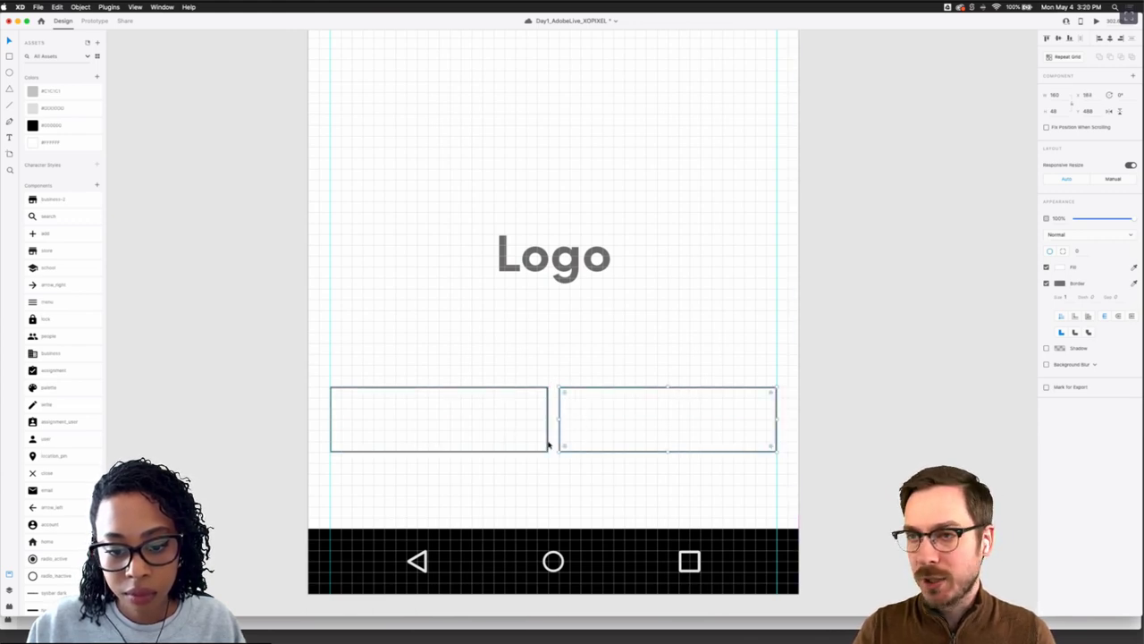
{"action": "scroll", "coordinate": [547, 437], "scroll_direction": "down", "scroll_amount": 3}
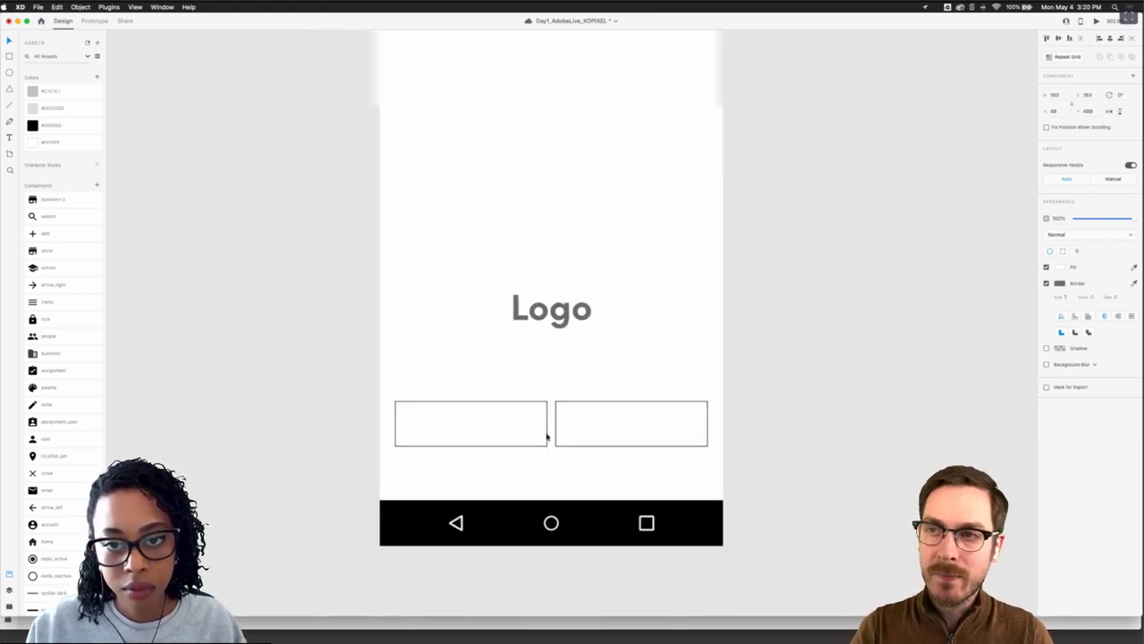
{"action": "scroll", "coordinate": [529, 439], "scroll_direction": "down", "scroll_amount": 2}
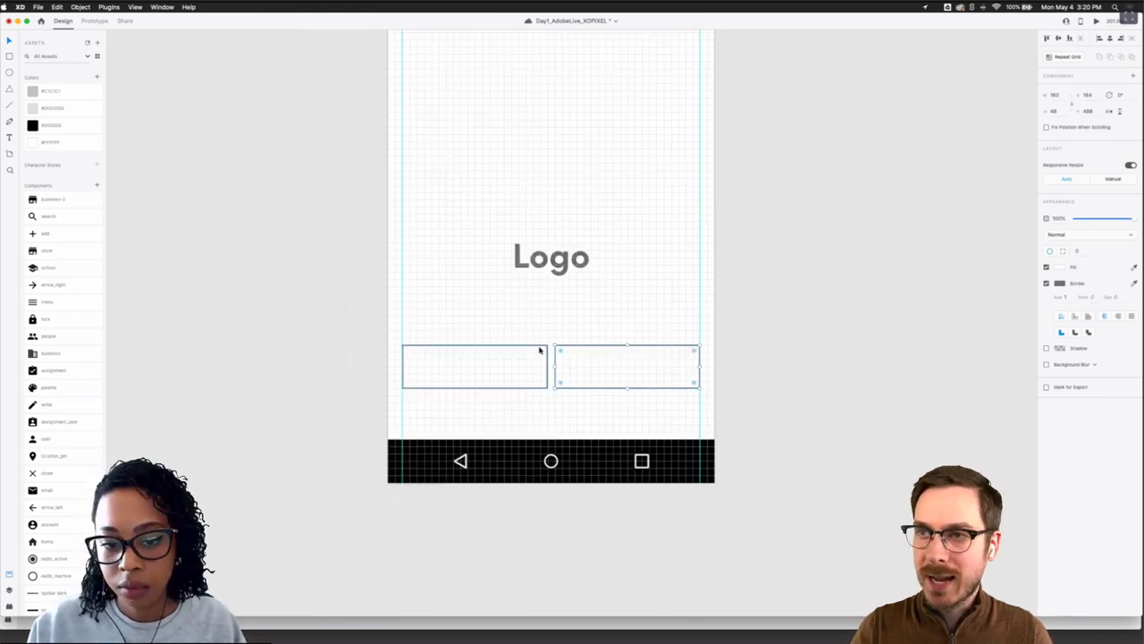
{"action": "left_click", "coordinate": [750, 344]}
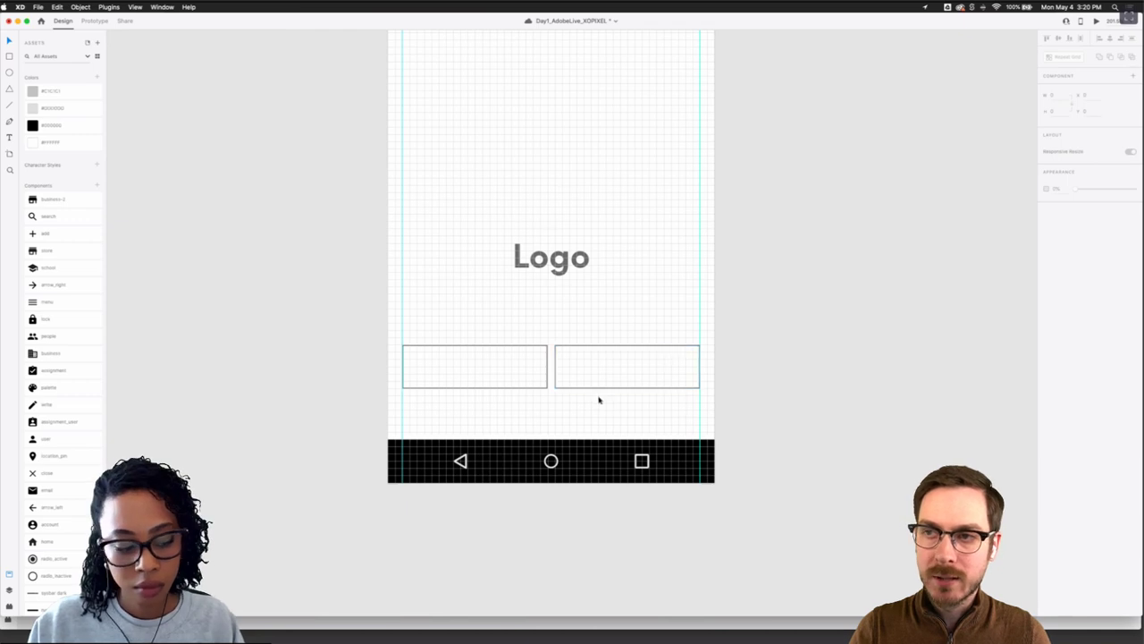
{"action": "left_click", "coordinate": [447, 372]}
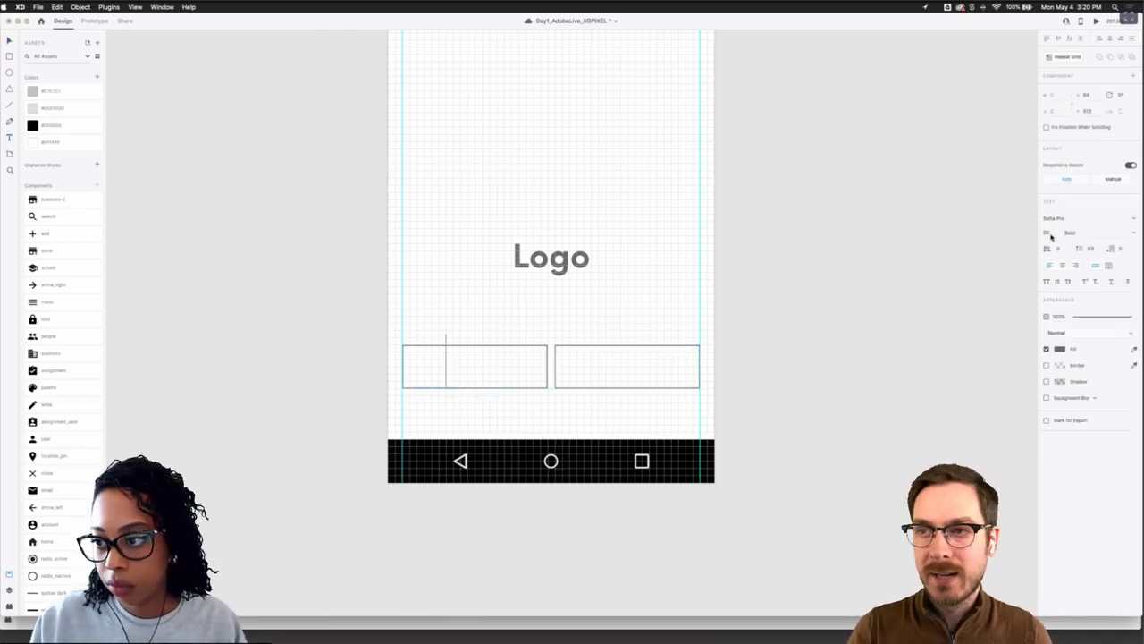
{"action": "left_click", "coordinate": [899, 276]}
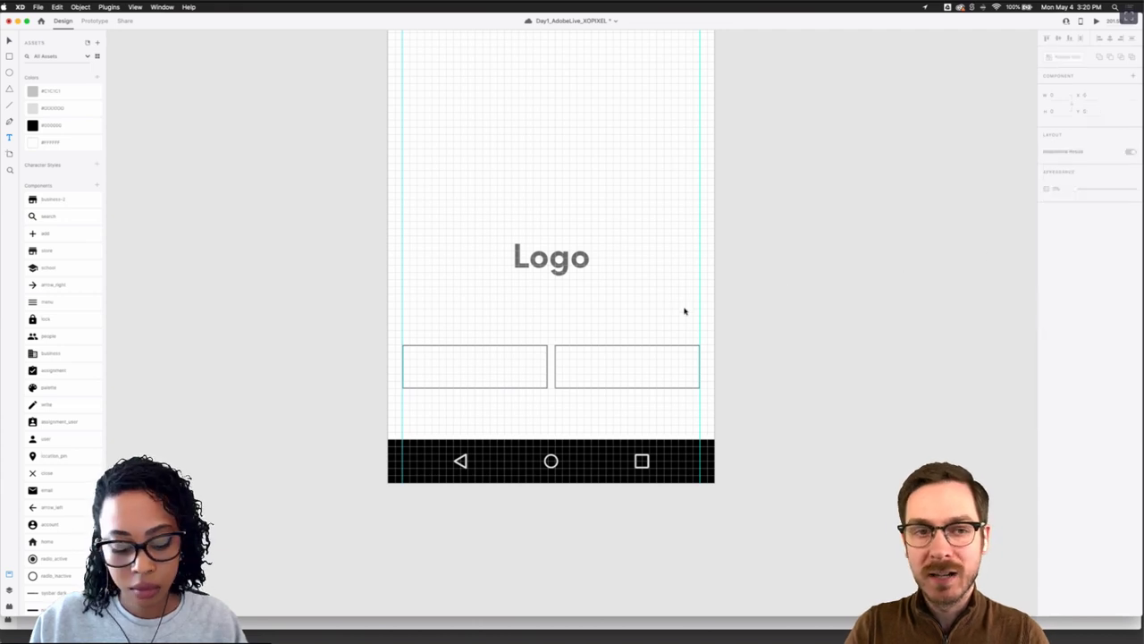
{"action": "left_click", "coordinate": [444, 371]}
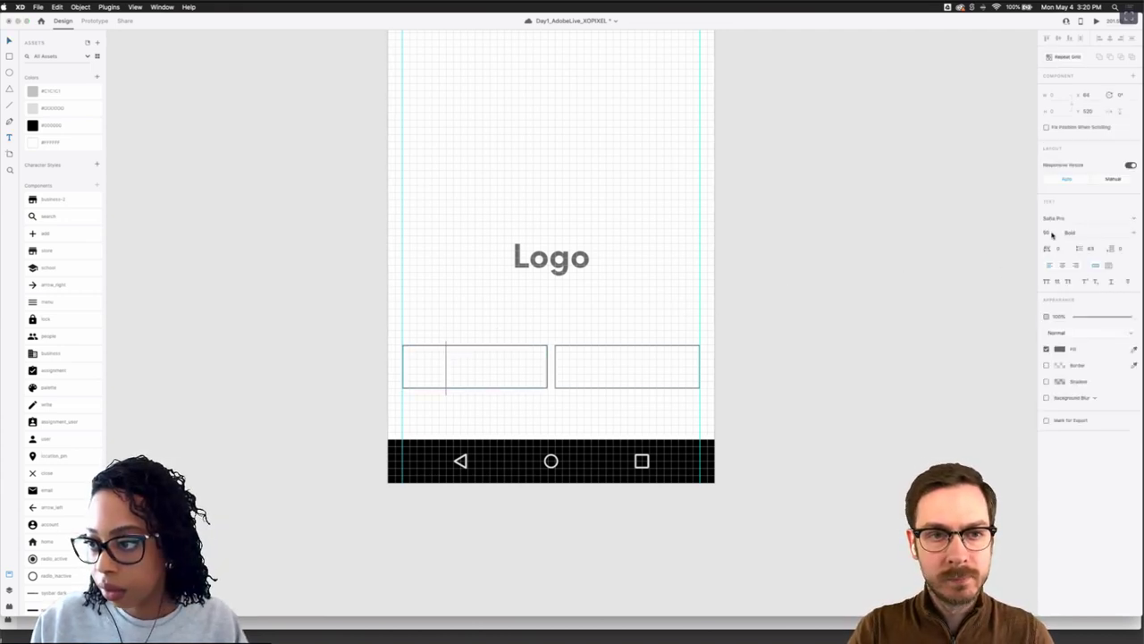
{"action": "left_click", "coordinate": [1047, 233]}
{"action": "key", "text": "Return"}
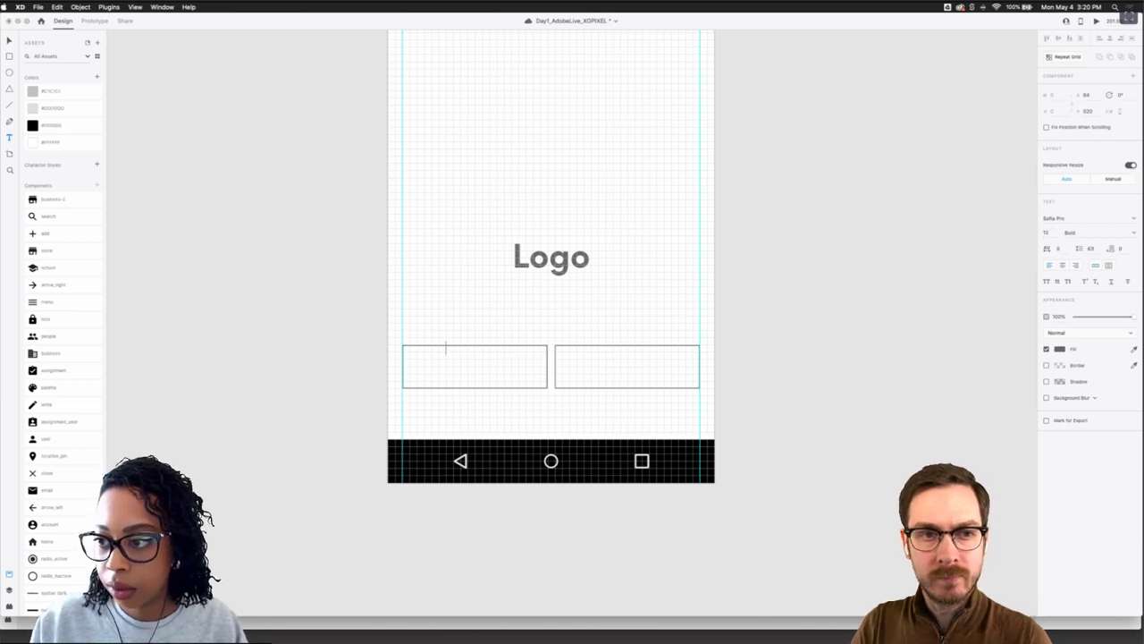
{"action": "left_click", "coordinate": [1091, 249]}
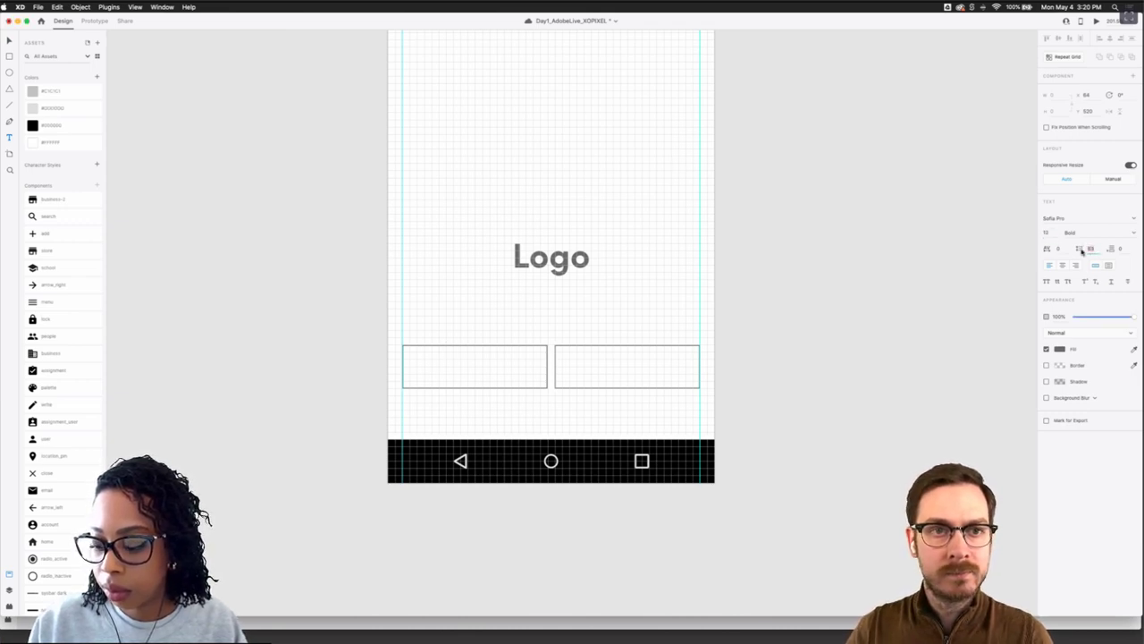
{"action": "type", "text": "16"}
{"action": "key", "text": "Return"}
{"action": "key", "text": "Escape"}
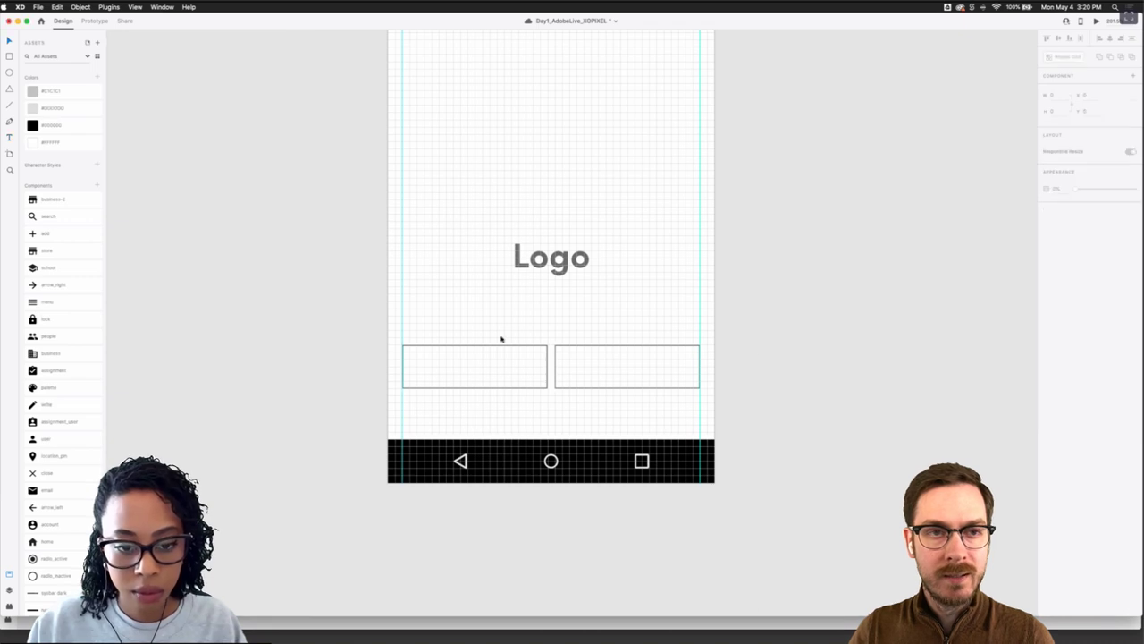
Add a "Log in" text label over the left button rectangle of the Sign Up artboard
{"action": "key", "text": "t"}
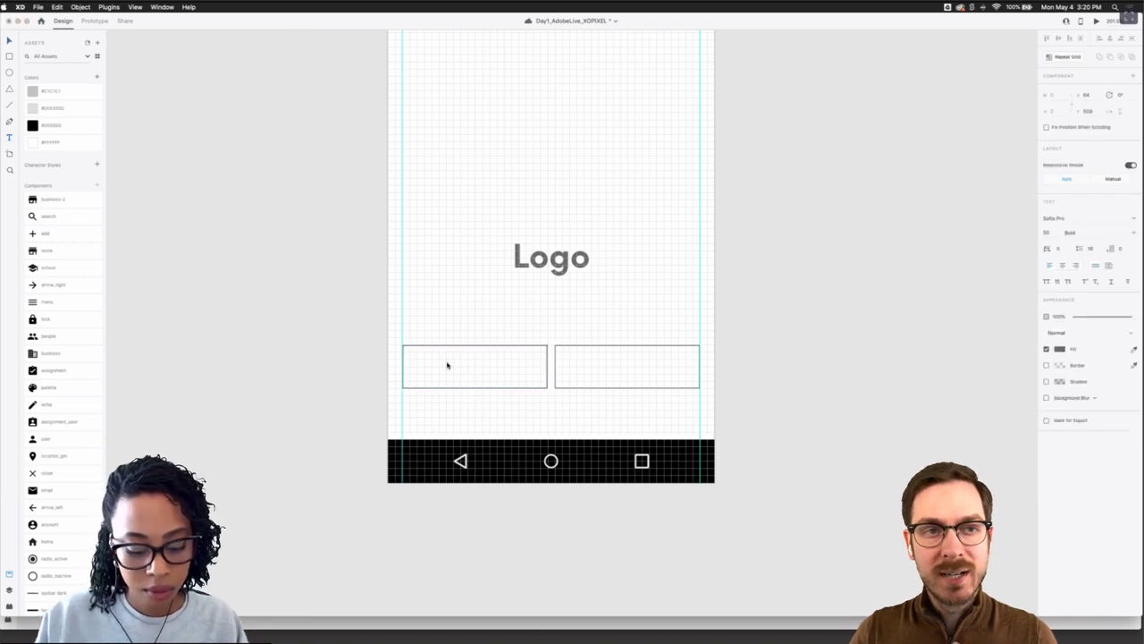
{"action": "left_click", "coordinate": [447, 364]}
{"action": "type", "text": "Log in"}
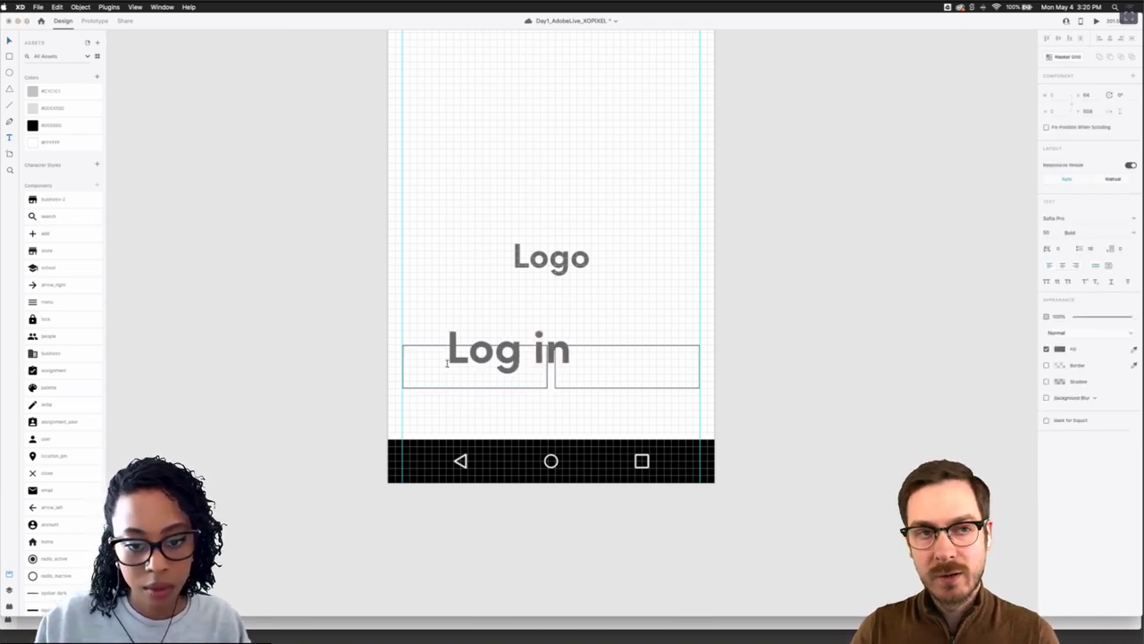
{"action": "key", "text": "Escape"}
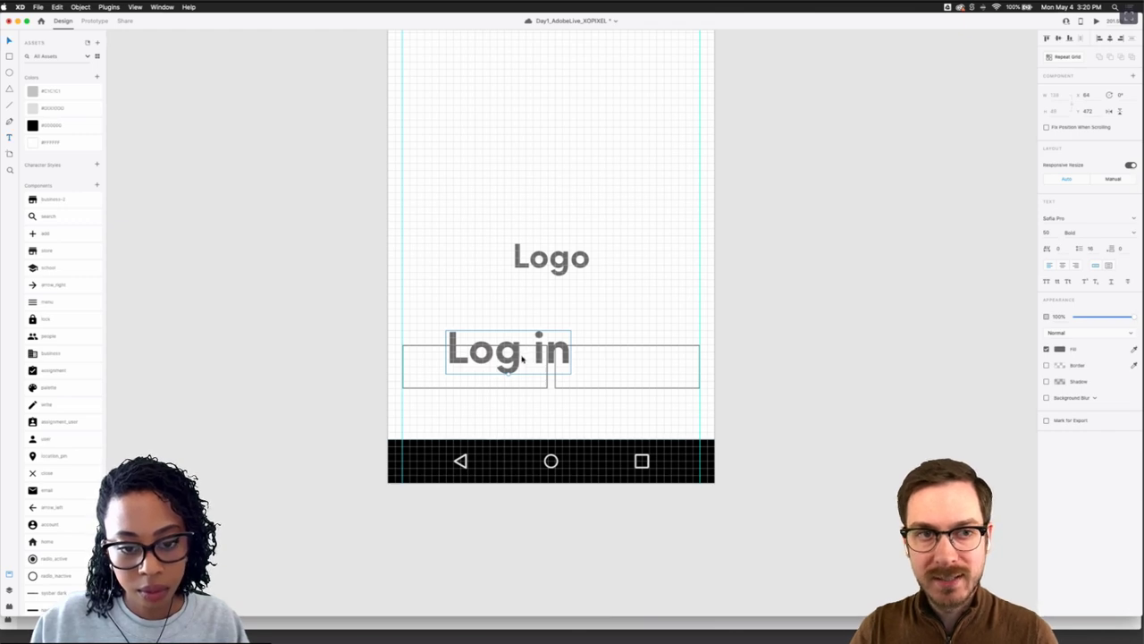
Restyle the "Log in" label as 16 pt Regular and center it horizontally within the left button rectangle
{"action": "left_click_drag", "start_coordinate": [523, 358], "coordinate": [488, 366]}
{"action": "key", "text": "super+b"}
{"action": "left_click", "coordinate": [488, 347], "text": "shift"}
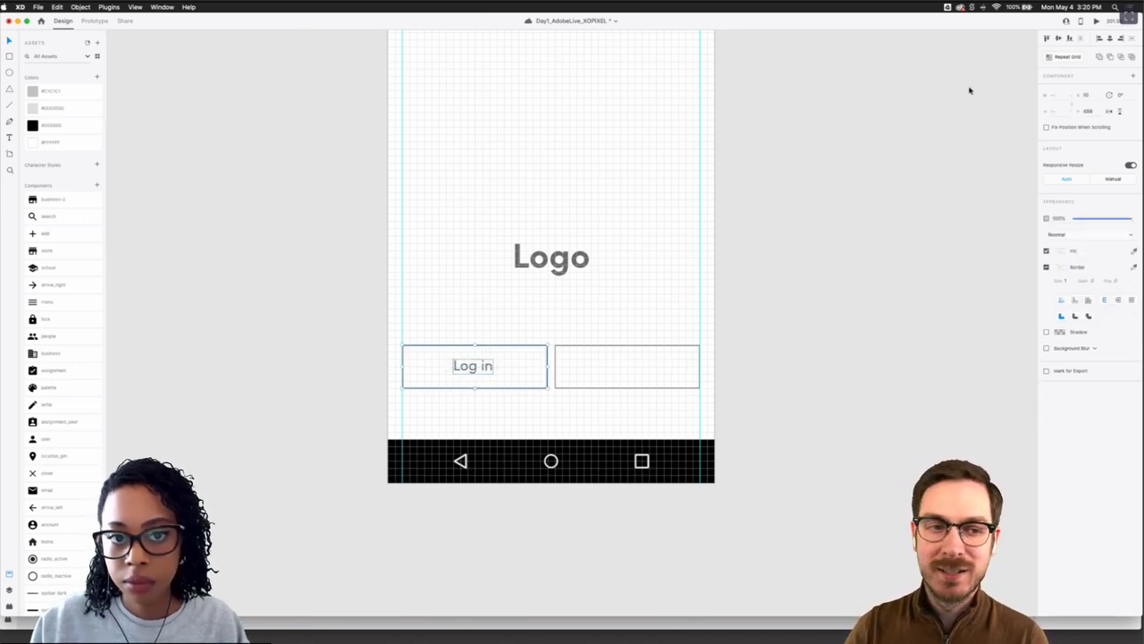
{"action": "left_click", "coordinate": [1109, 39]}
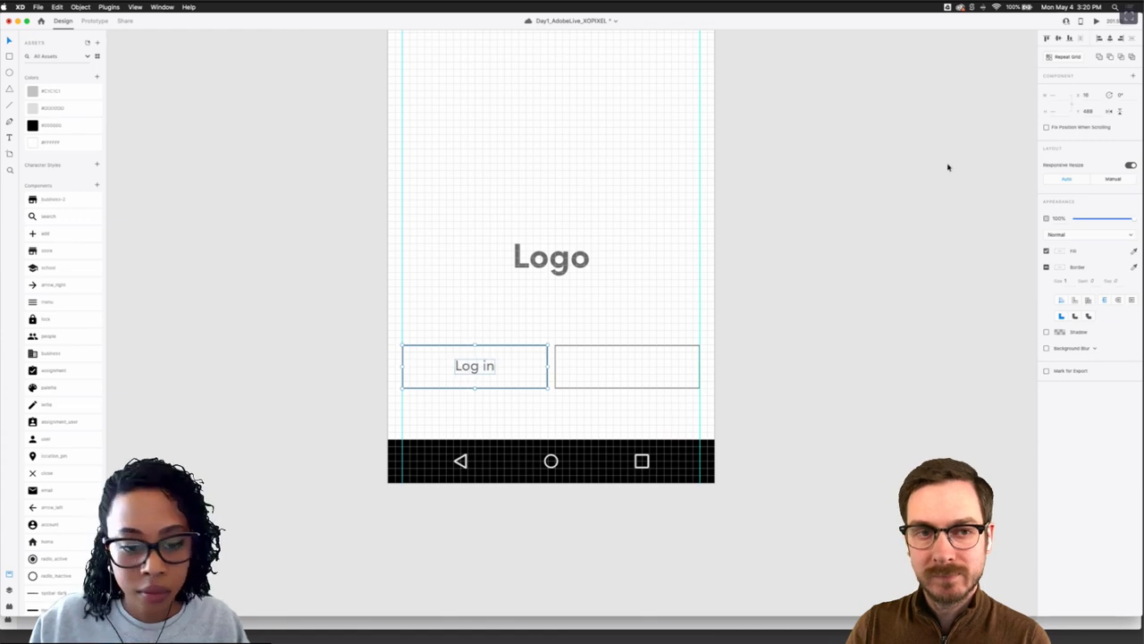
Copy the "Log in" label onto the right button, change its text to "Sign Up" and center it within the rectangle
{"action": "left_click", "coordinate": [728, 307]}
{"action": "left_click_drag", "start_coordinate": [477, 366], "coordinate": [638, 367]}
{"action": "double_click", "coordinate": [638, 367]}
{"action": "type", "text": "Si"}
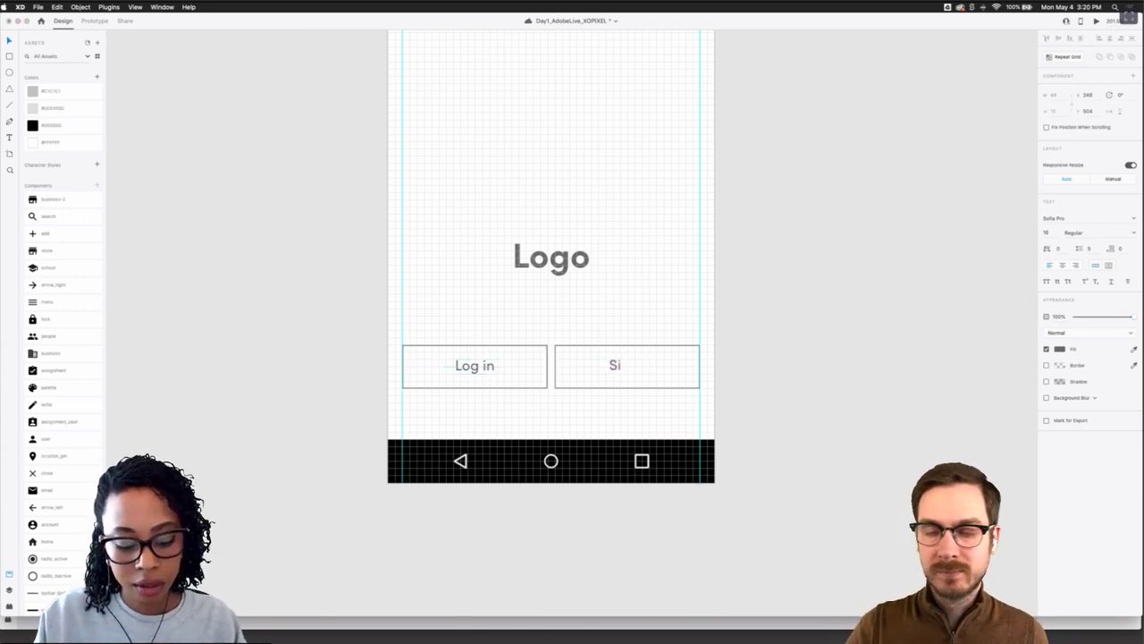
{"action": "type", "text": "gn Up"}
{"action": "key", "text": "Escape"}
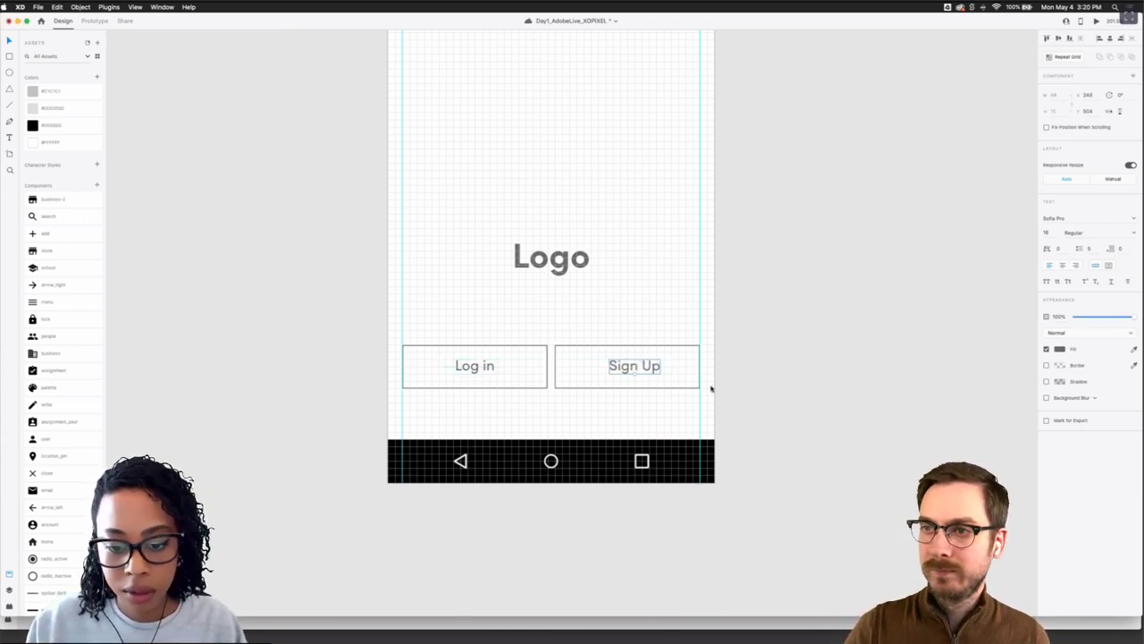
{"action": "left_click_drag", "start_coordinate": [631, 366], "coordinate": [627, 367]}
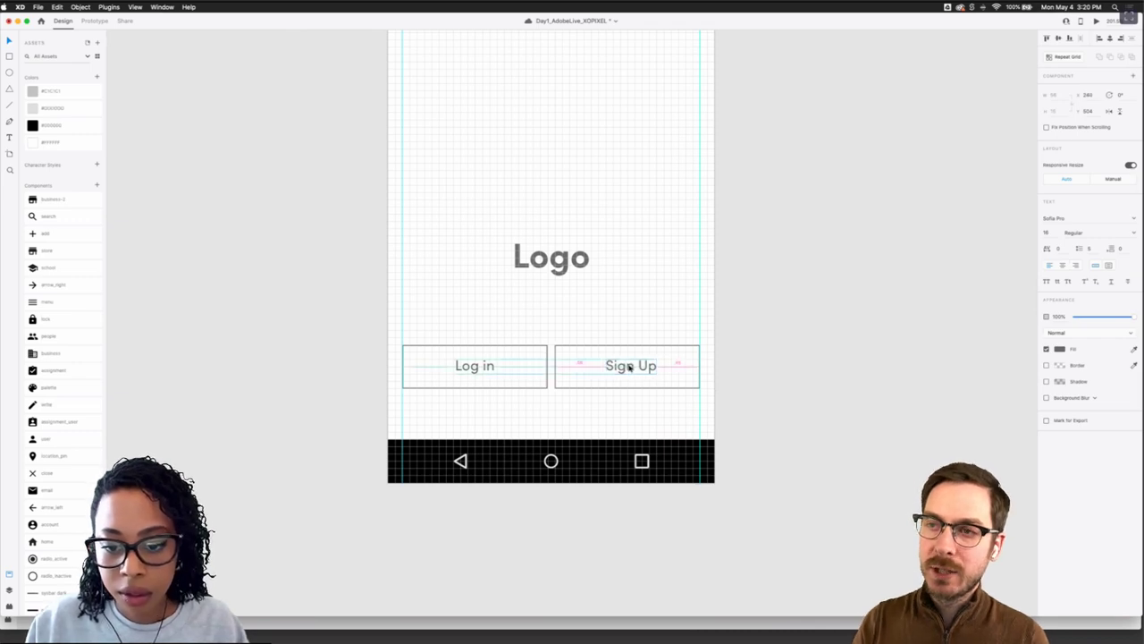
{"action": "left_click", "coordinate": [677, 362]}
Draw a 328 by 184 rectangle between the margin guides above the Logo text and place it at Y 144
{"action": "scroll", "coordinate": [702, 367], "scroll_direction": "down", "scroll_amount": 3}
{"action": "left_click", "coordinate": [737, 366]}
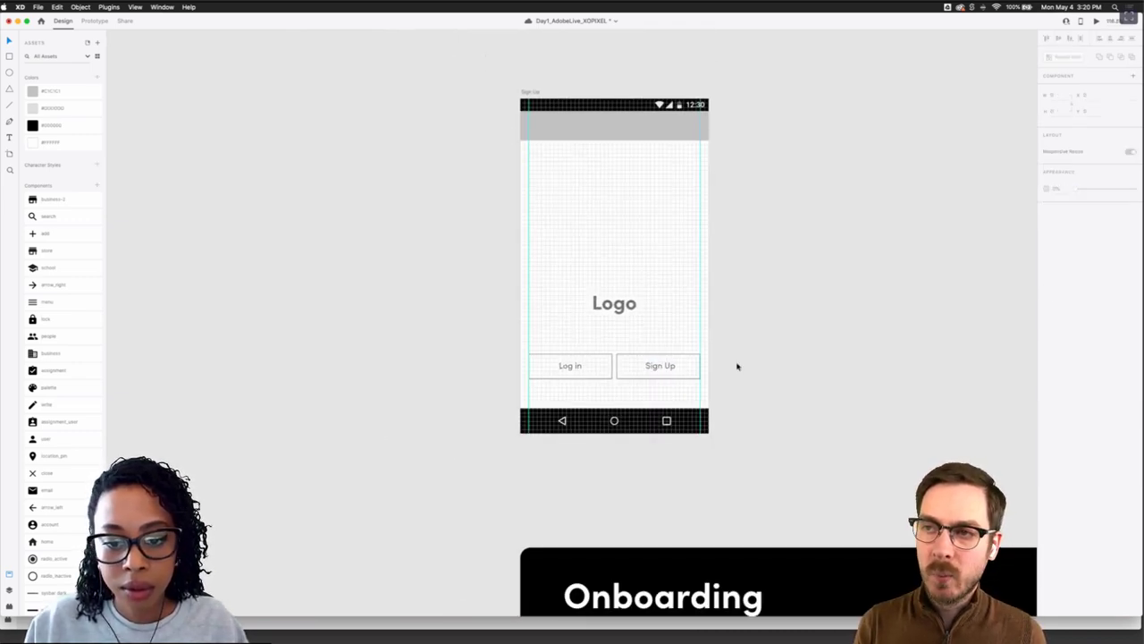
{"action": "scroll", "coordinate": [726, 371], "scroll_direction": "up", "scroll_amount": 1}
{"action": "scroll", "coordinate": [714, 376], "scroll_direction": "up", "scroll_amount": 2}
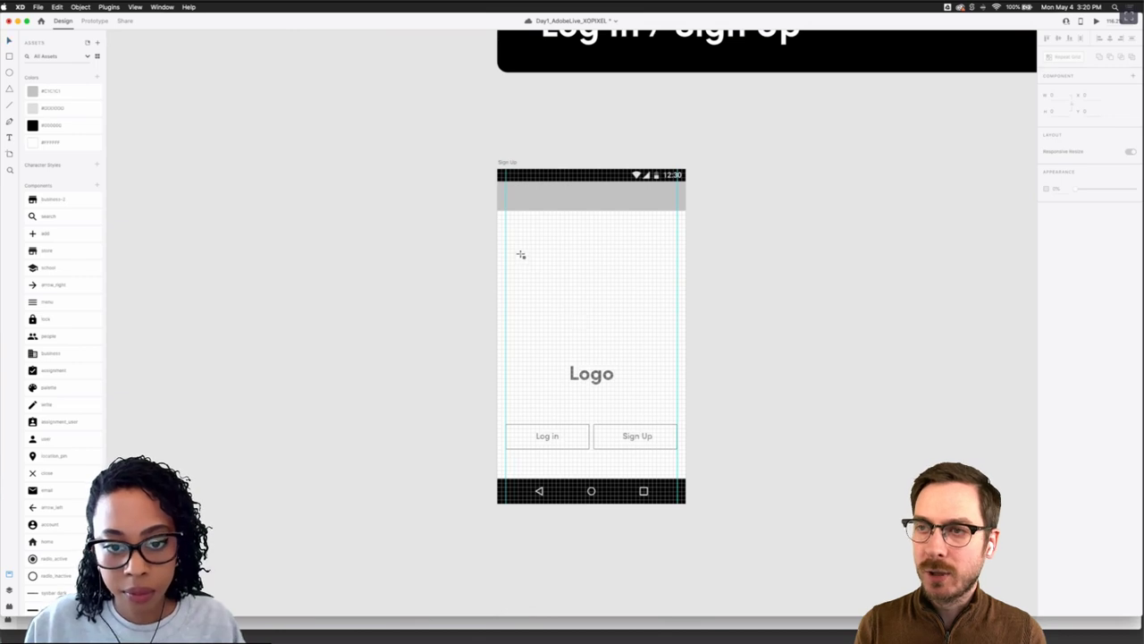
{"action": "left_click_drag", "start_coordinate": [507, 229], "coordinate": [674, 322]}
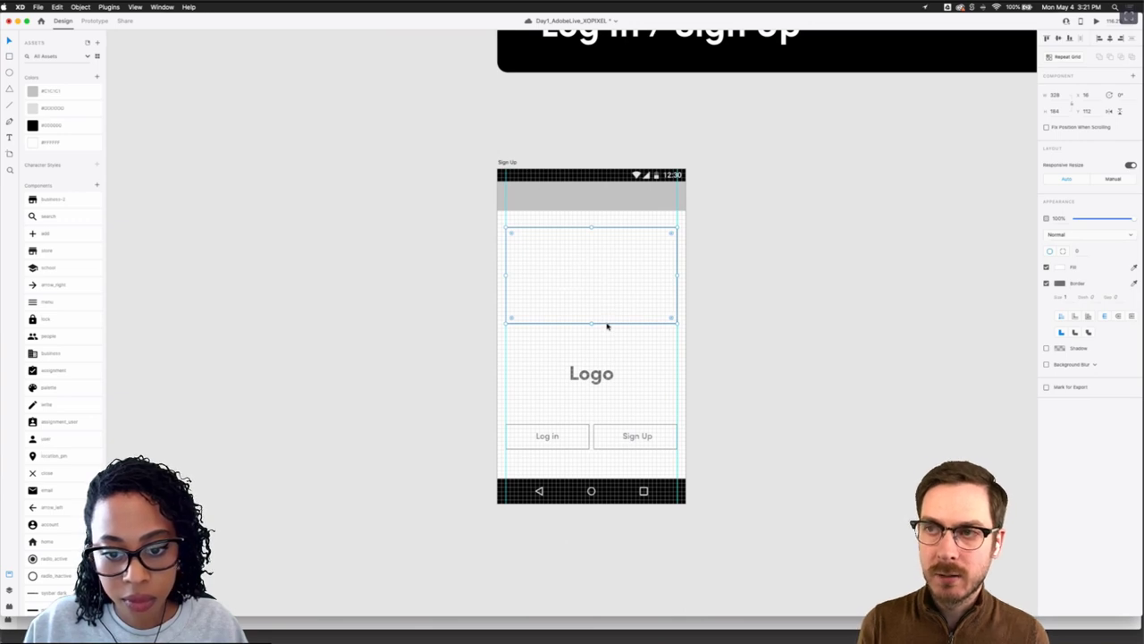
{"action": "left_click_drag", "start_coordinate": [607, 327], "coordinate": [606, 336]}
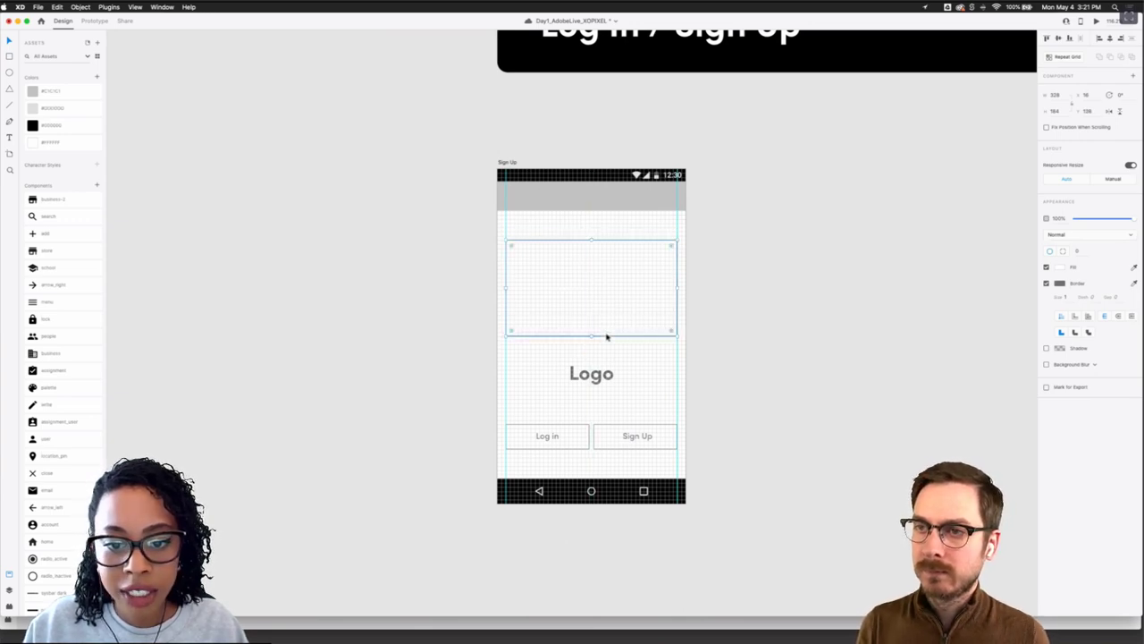
{"action": "left_click", "coordinate": [700, 350]}
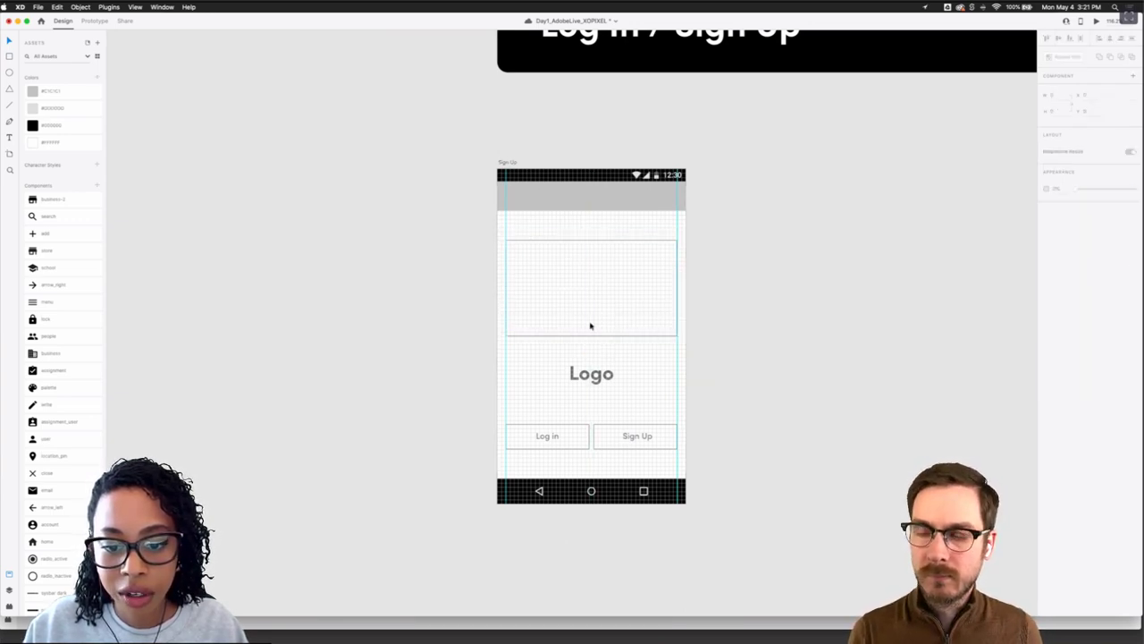
{"action": "left_click_drag", "start_coordinate": [598, 335], "coordinate": [599, 340]}
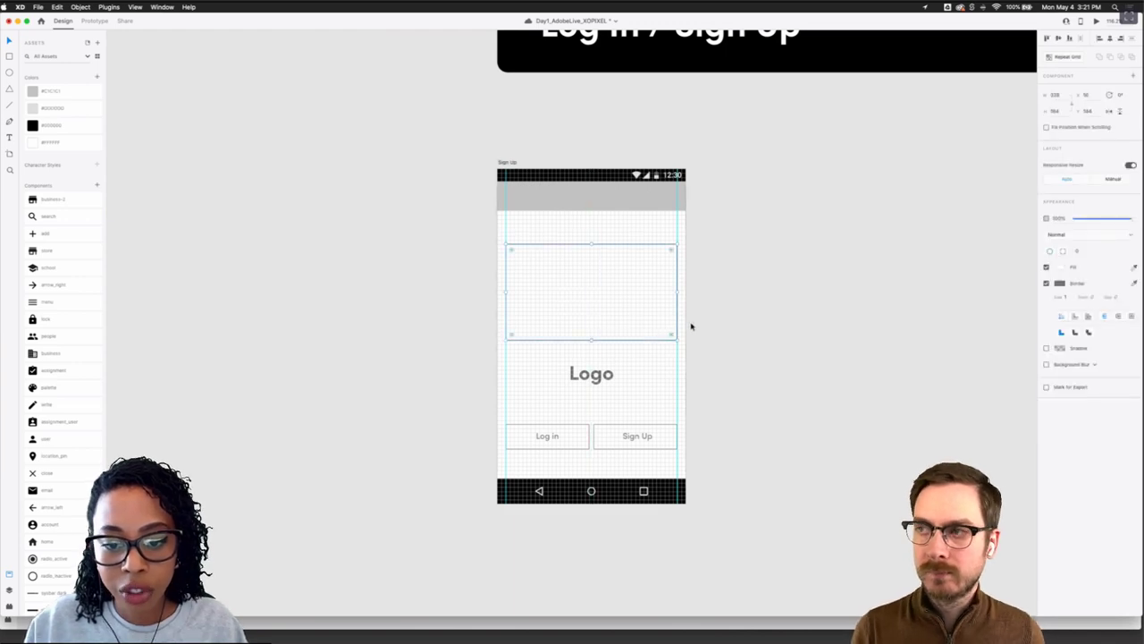
Fill the large rectangle above the Logo with the lighter grey saved color and remove its border
{"action": "scroll", "coordinate": [628, 312], "scroll_direction": "up", "scroll_amount": 5}
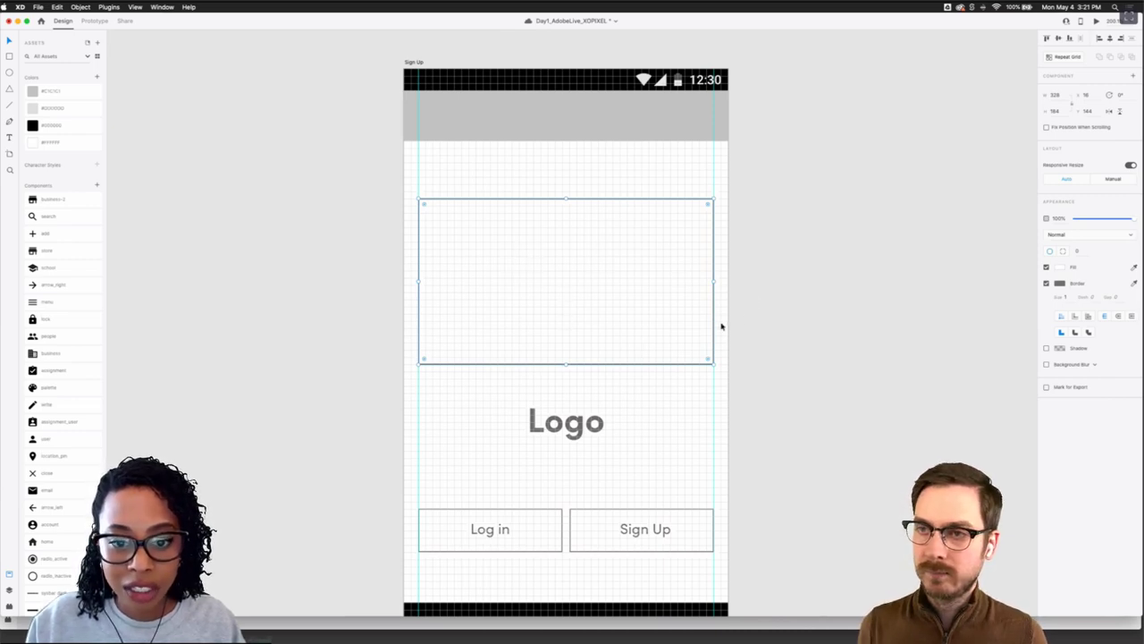
{"action": "left_click", "coordinate": [623, 378]}
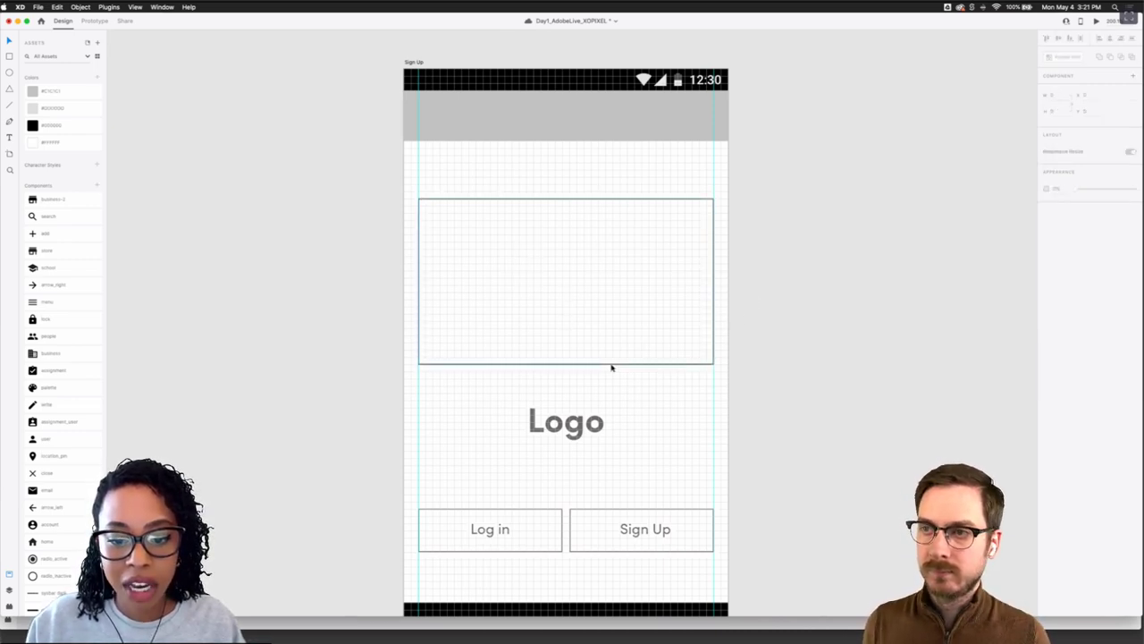
{"action": "left_click", "coordinate": [611, 365]}
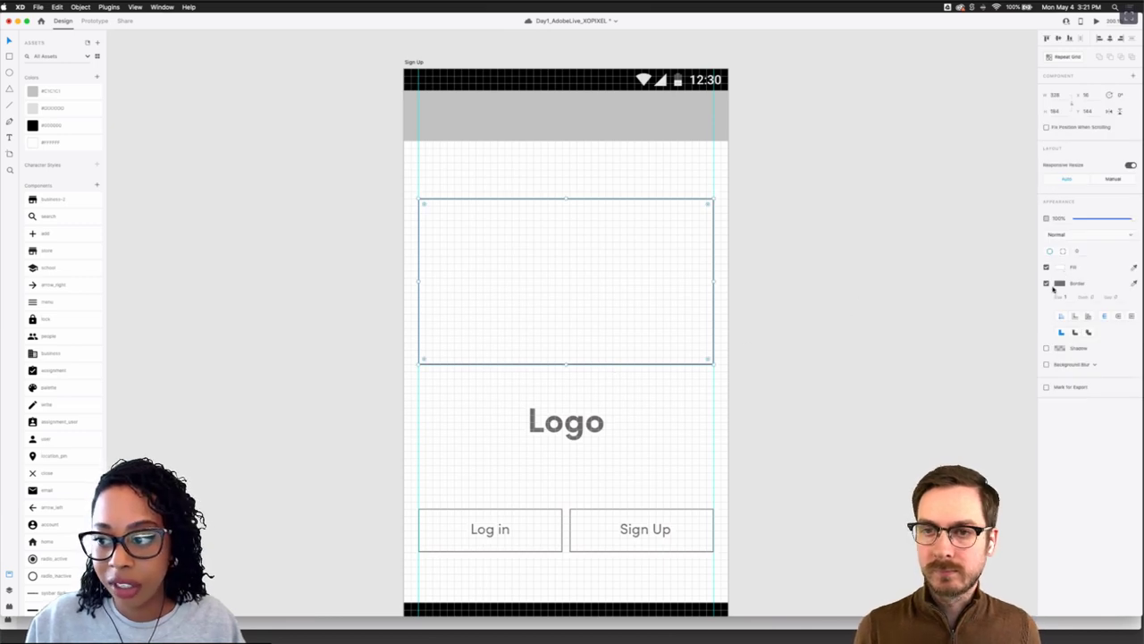
{"action": "left_click", "coordinate": [67, 107]}
{"action": "left_click", "coordinate": [1045, 282]}
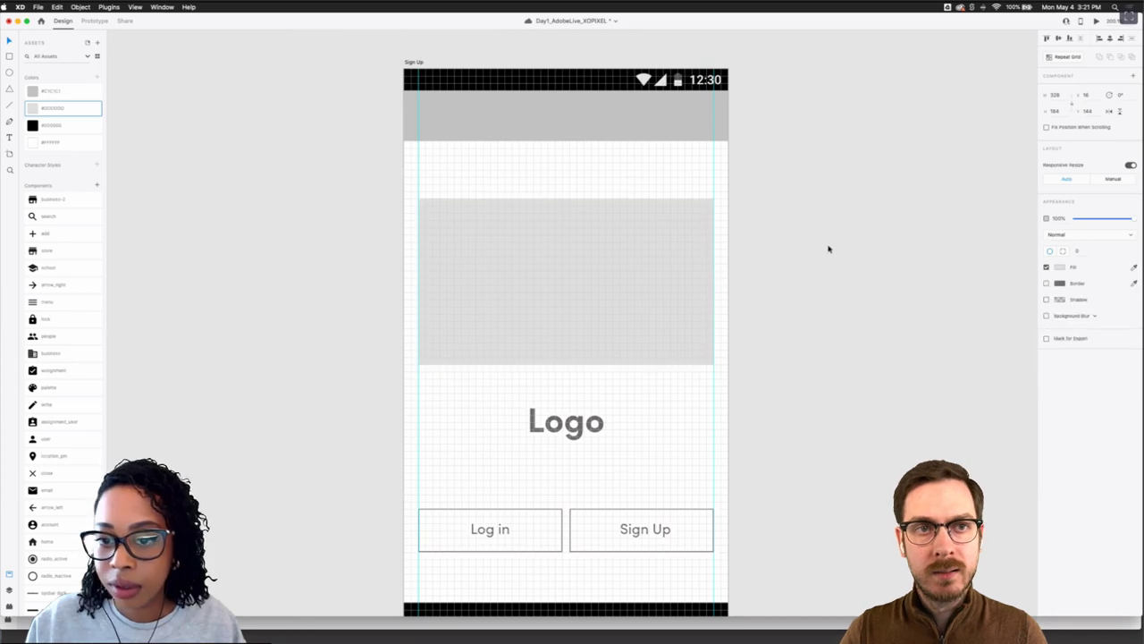
{"action": "left_click", "coordinate": [827, 249]}
Add the text line "Create the business of your dreams" between the Logo text and the two buttons
{"action": "left_click", "coordinate": [600, 253]}
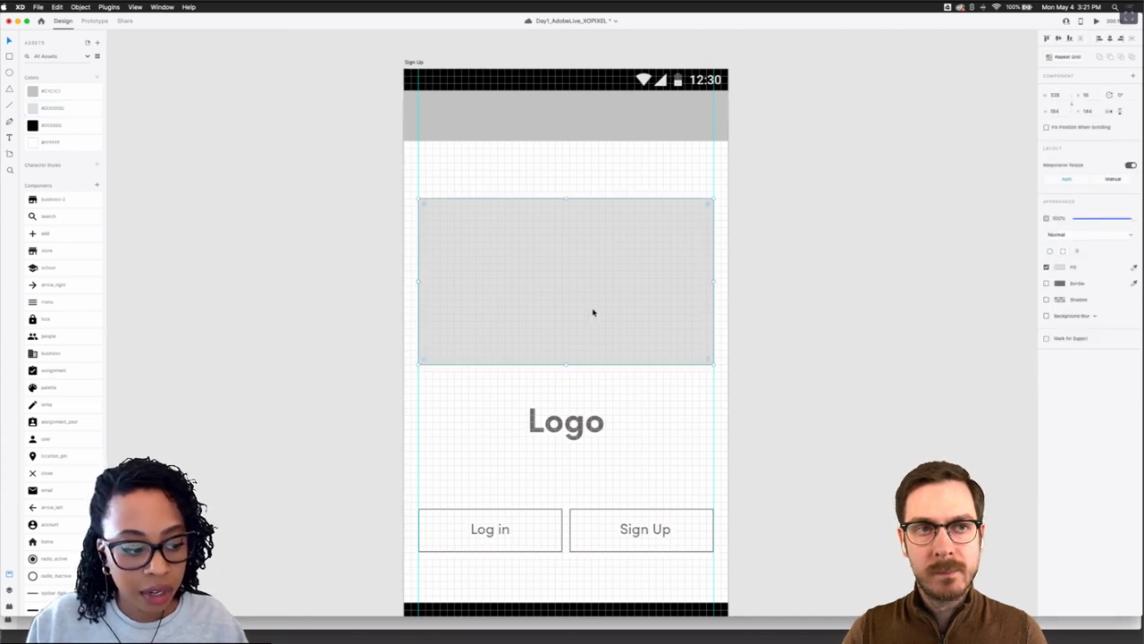
{"action": "scroll", "coordinate": [592, 312], "scroll_direction": "down", "scroll_amount": 1}
{"action": "scroll", "coordinate": [611, 305], "scroll_direction": "down", "scroll_amount": 5}
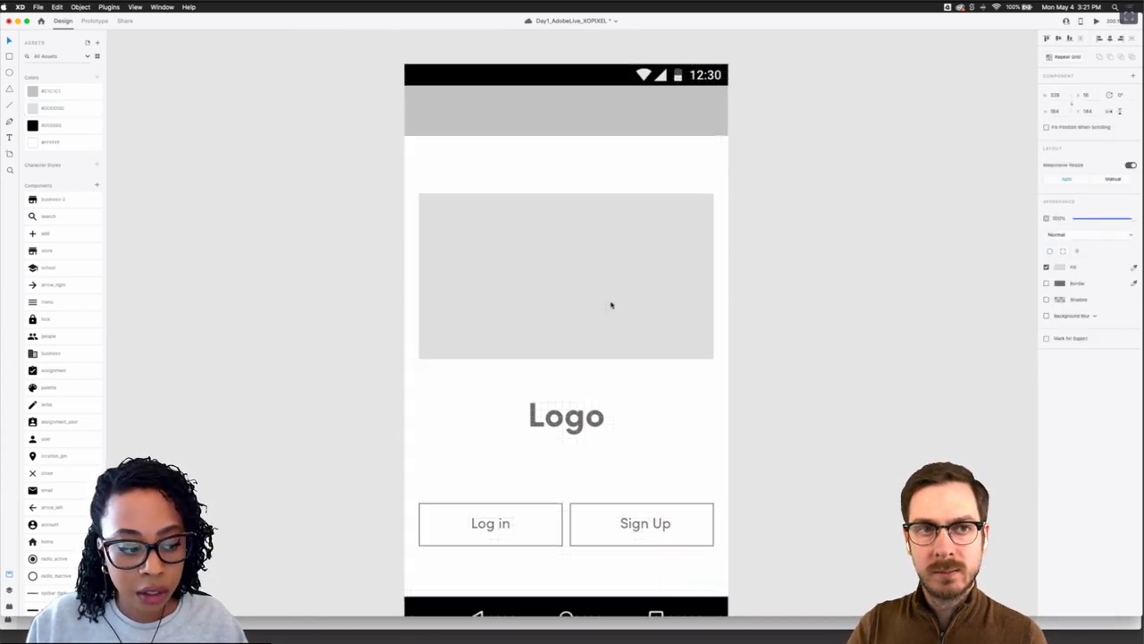
{"action": "scroll", "coordinate": [599, 325], "scroll_direction": "down", "scroll_amount": 2}
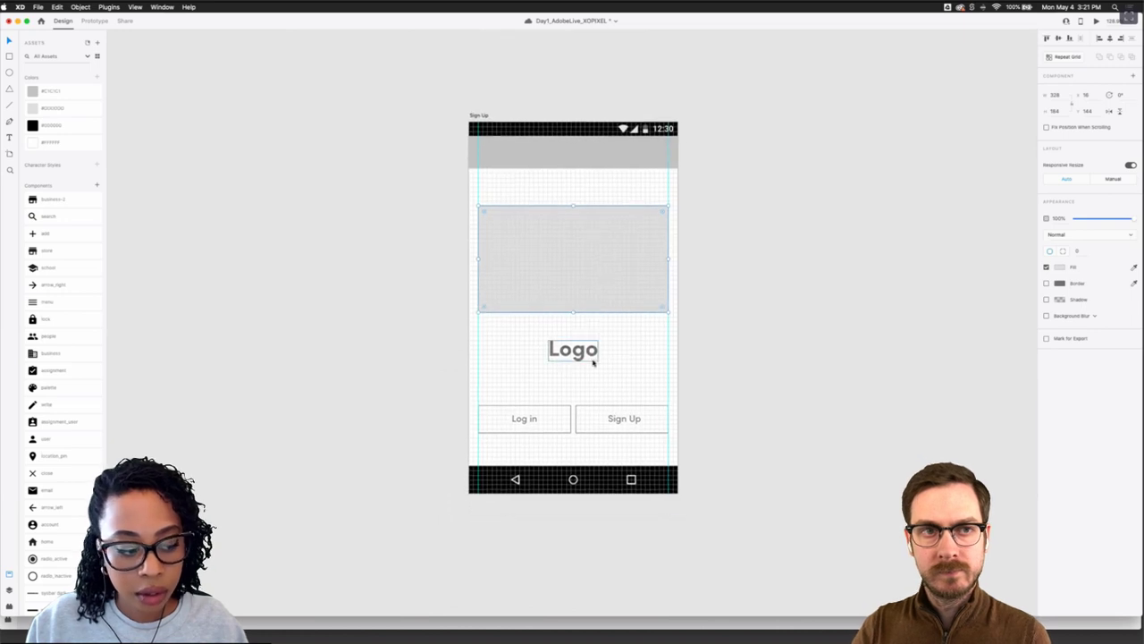
{"action": "scroll", "coordinate": [580, 356], "scroll_direction": "up", "scroll_amount": 5}
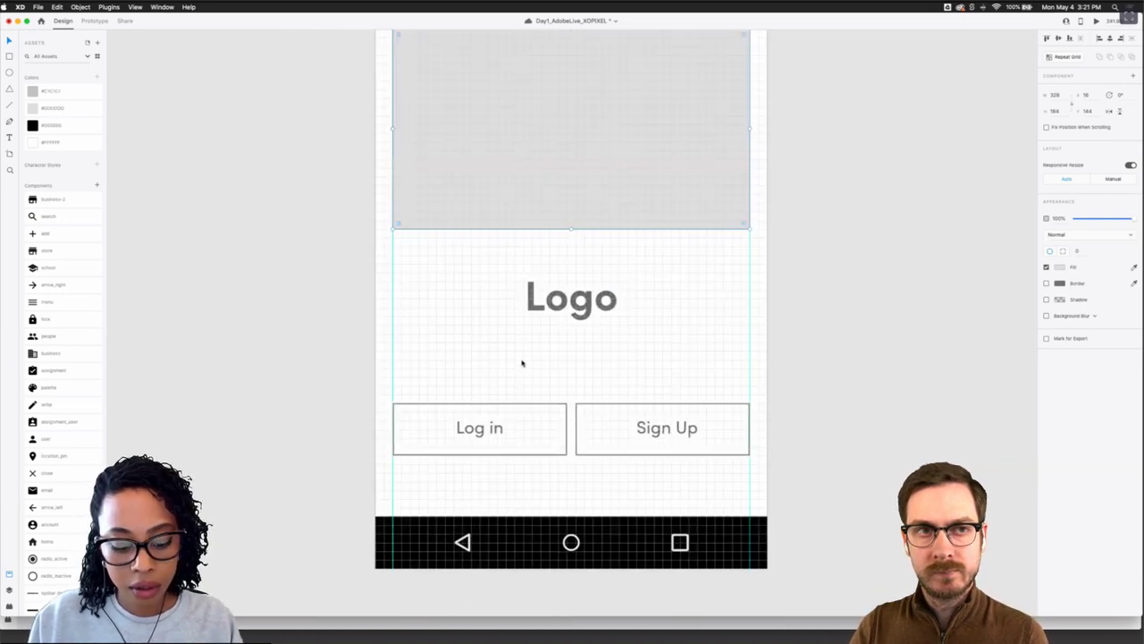
{"action": "left_click", "coordinate": [517, 356]}
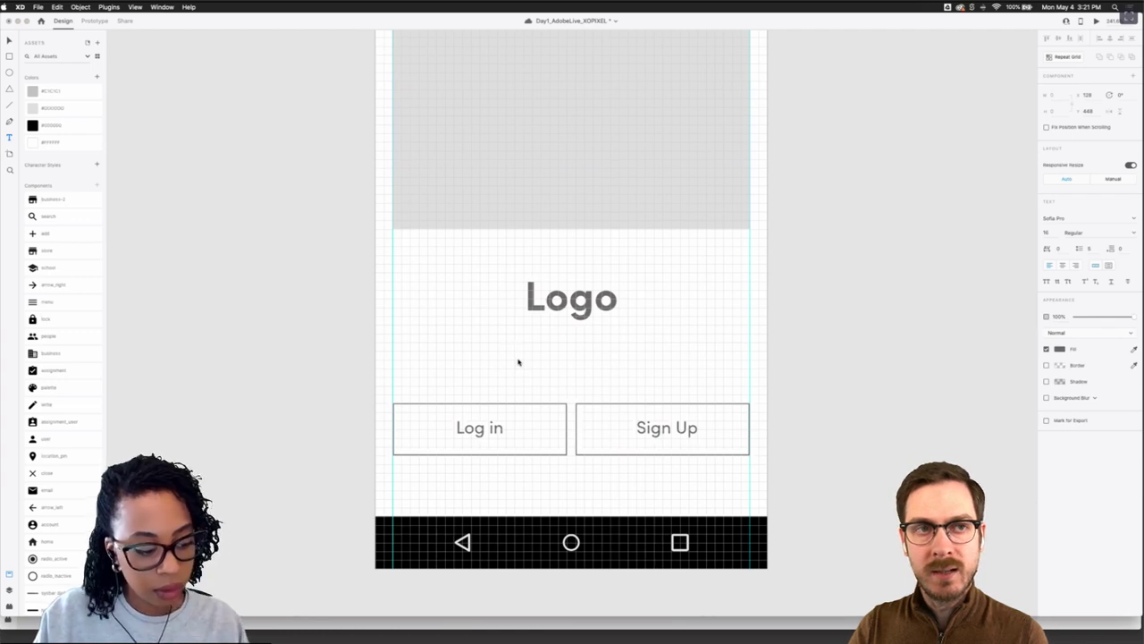
{"action": "type", "text": "Create"}
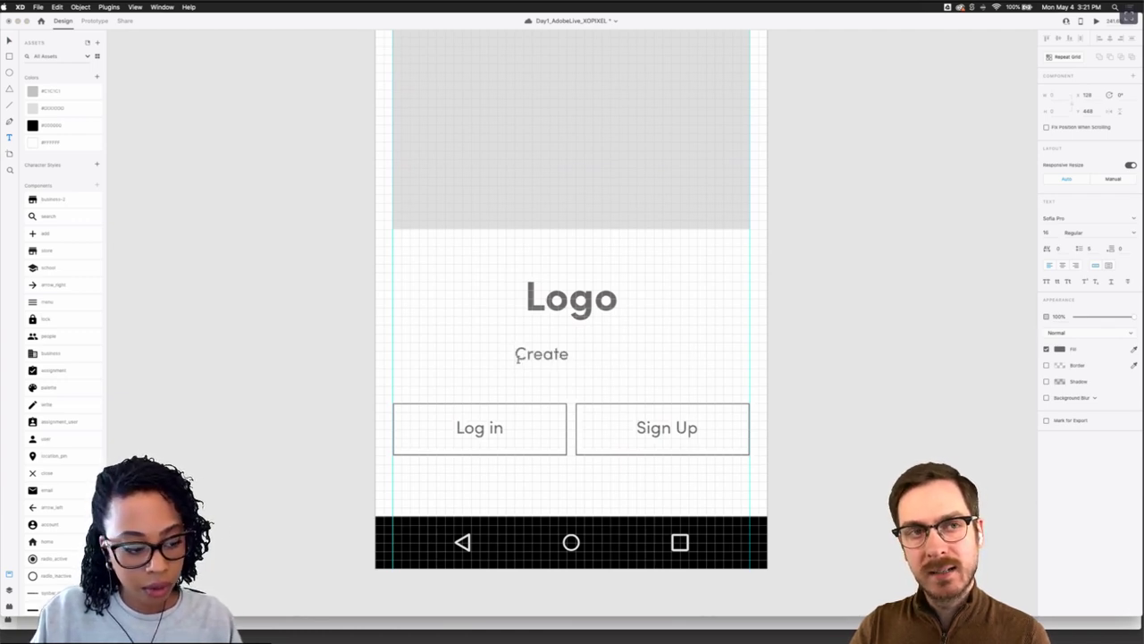
{"action": "type", "text": " the bysin"}
{"action": "key", "text": "BackSpace"}
{"action": "key", "text": "BackSpace"}
{"action": "key", "text": "BackSpace"}
{"action": "key", "text": "BackSpace"}
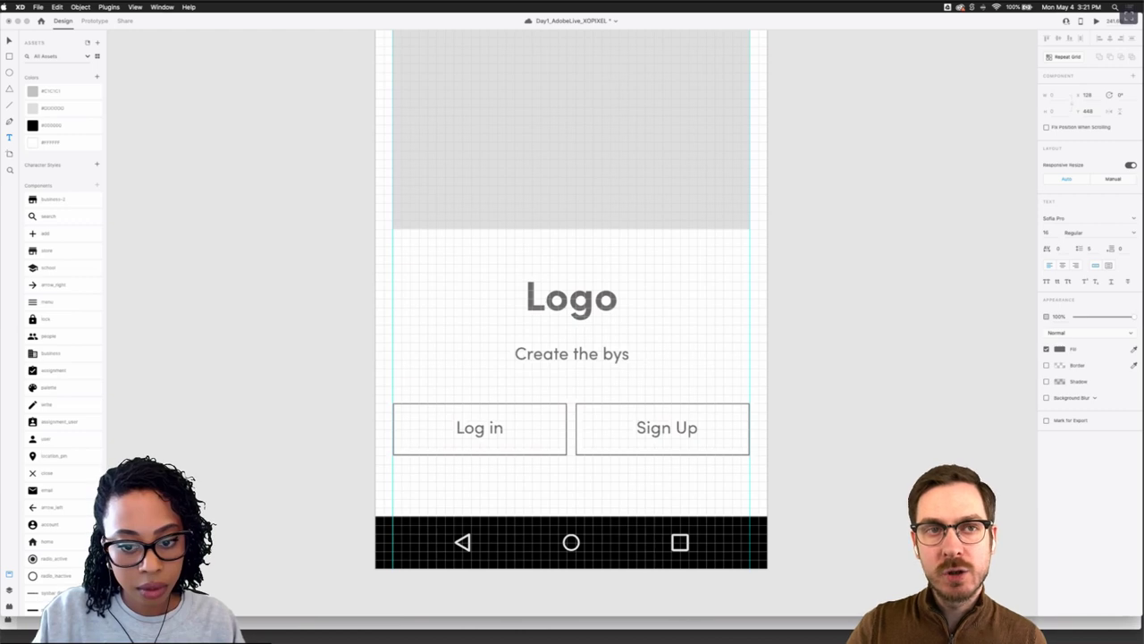
{"action": "type", "text": "usiness of yo"}
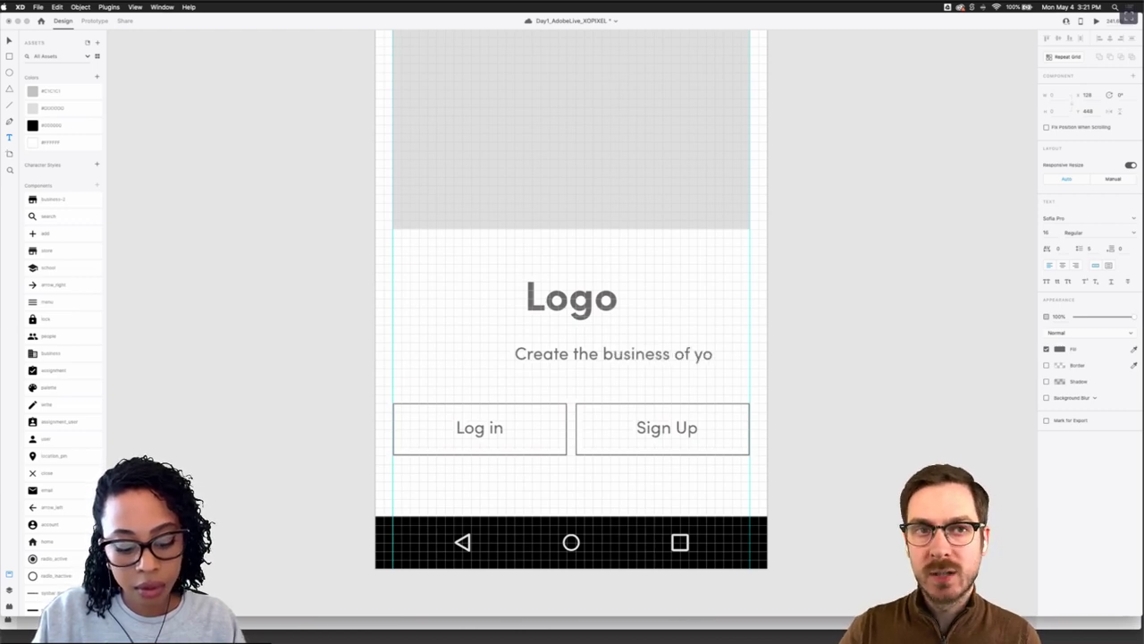
{"action": "type", "text": "ur dreams"}
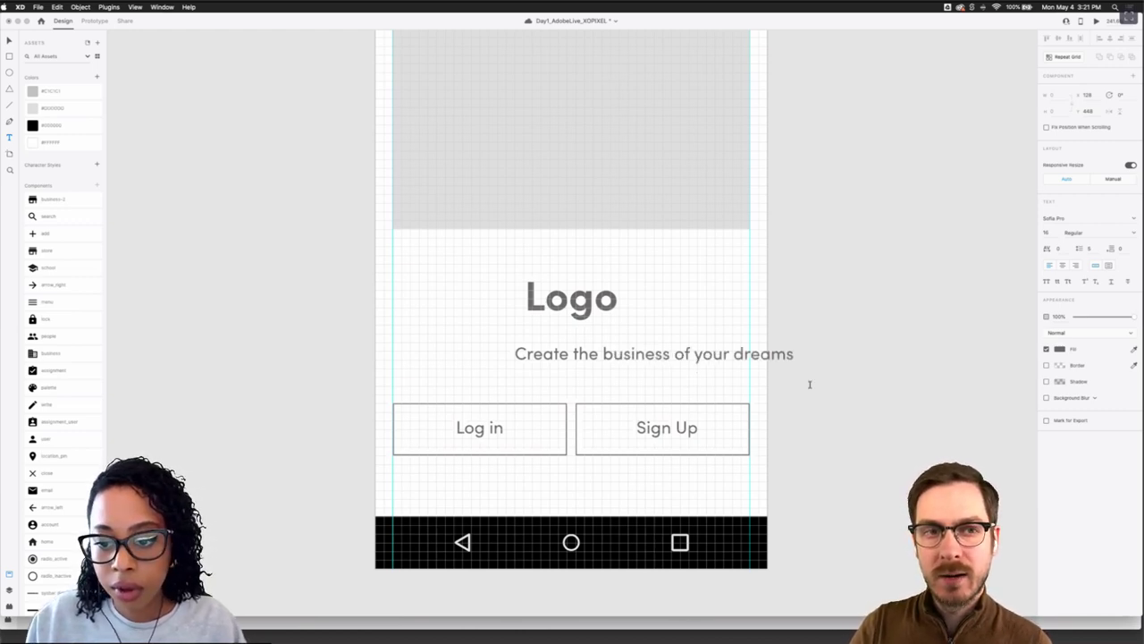
Center the tagline horizontally on the artboard and move it slightly closer to the Logo text
{"action": "key", "text": "Escape"}
{"action": "left_click_drag", "start_coordinate": [689, 360], "coordinate": [606, 353]}
{"action": "left_click", "coordinate": [601, 376]}
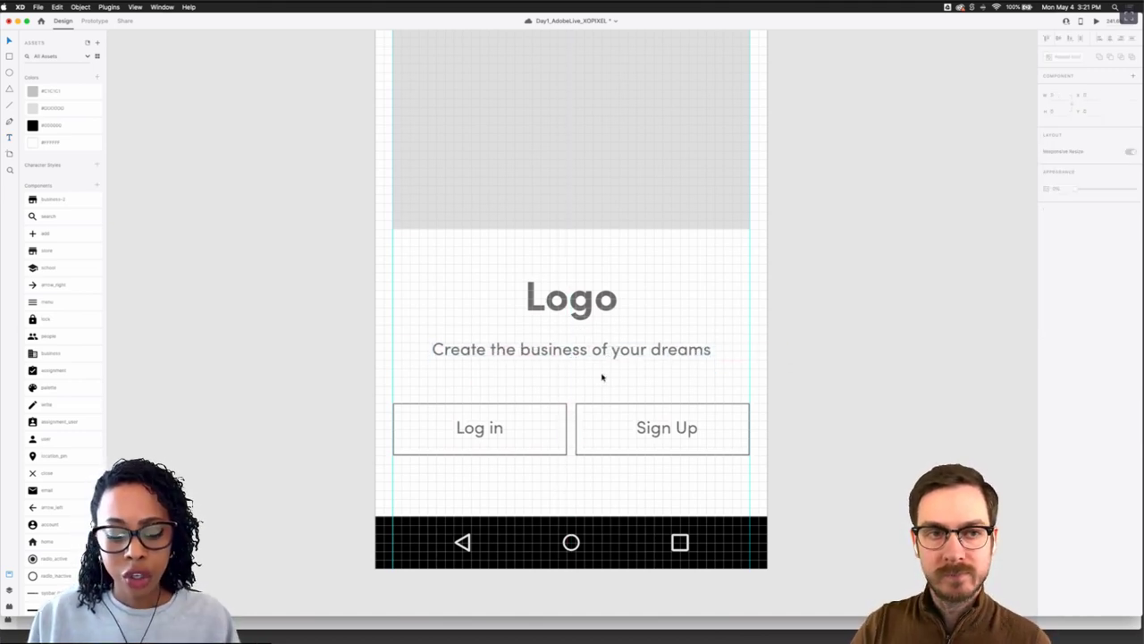
Check the finished Sign Up layout and save the document
{"action": "scroll", "coordinate": [603, 372], "scroll_direction": "down", "scroll_amount": 5}
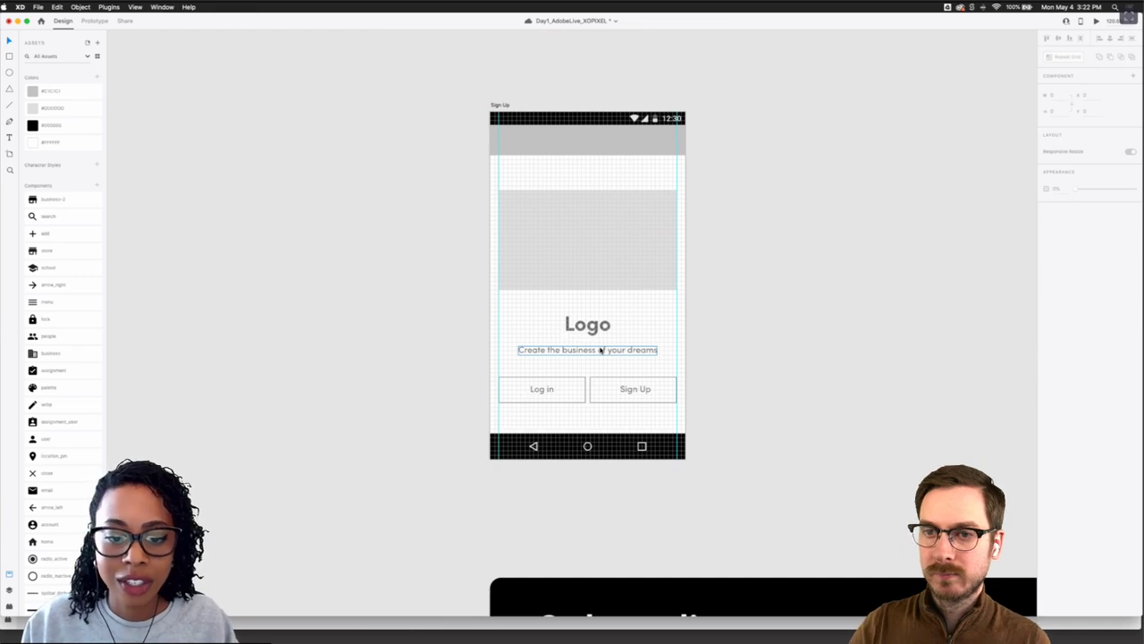
{"action": "left_click", "coordinate": [600, 350]}
{"action": "left_click", "coordinate": [647, 335]}
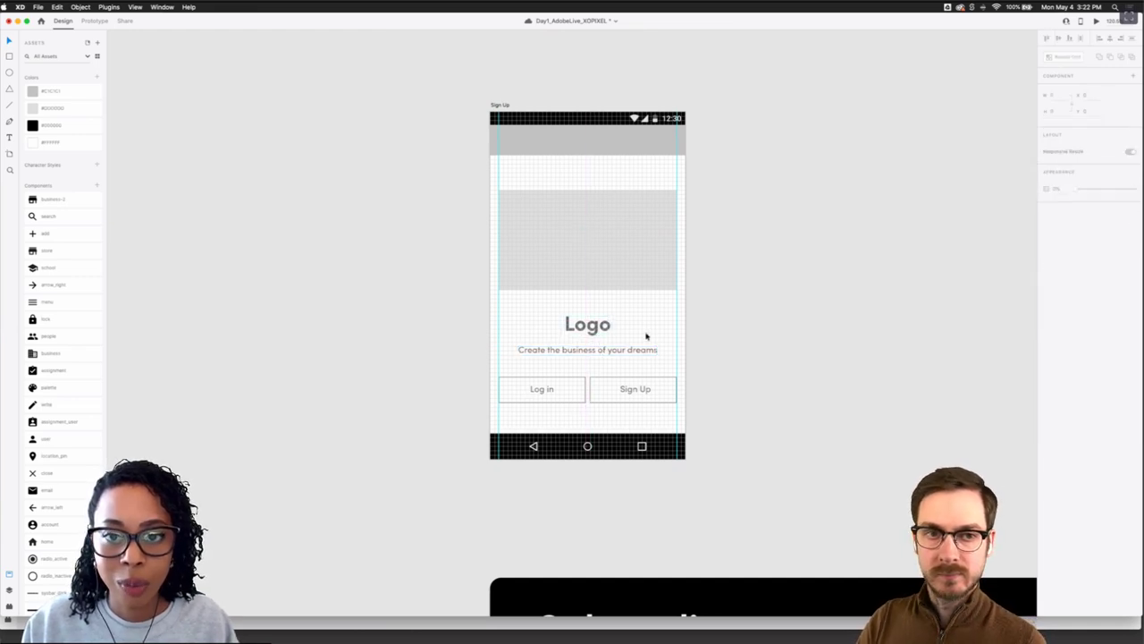
{"action": "scroll", "coordinate": [674, 323], "scroll_direction": "down", "scroll_amount": 4}
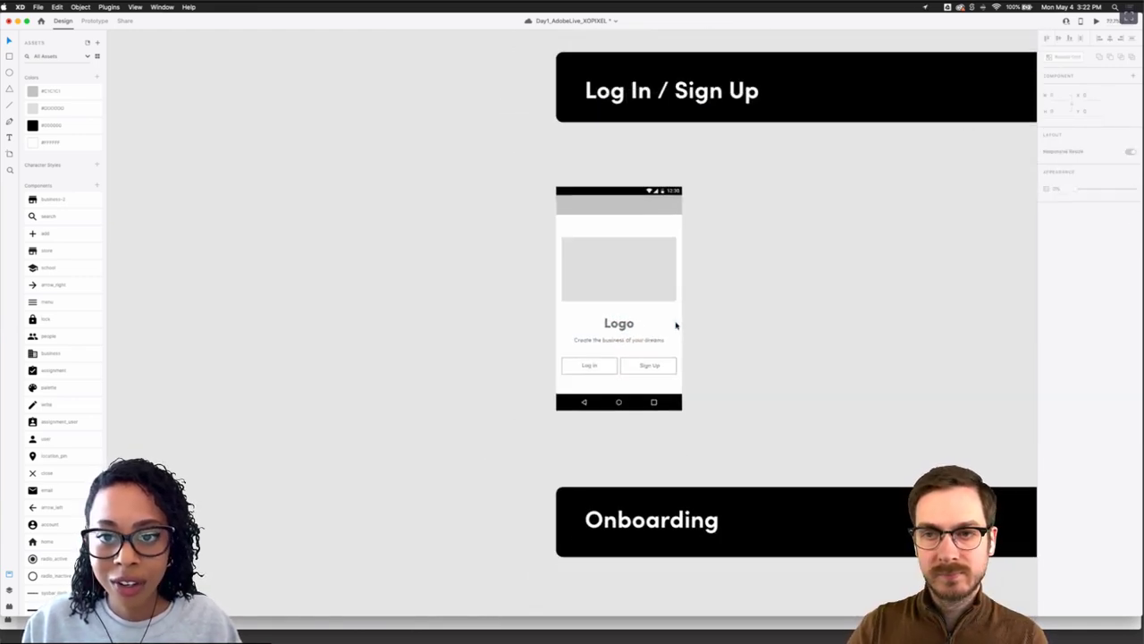
{"action": "scroll", "coordinate": [674, 324], "scroll_direction": "right", "scroll_amount": 1}
{"action": "scroll", "coordinate": [653, 322], "scroll_direction": "up", "scroll_amount": 1}
{"action": "scroll", "coordinate": [654, 322], "scroll_direction": "up", "scroll_amount": 3}
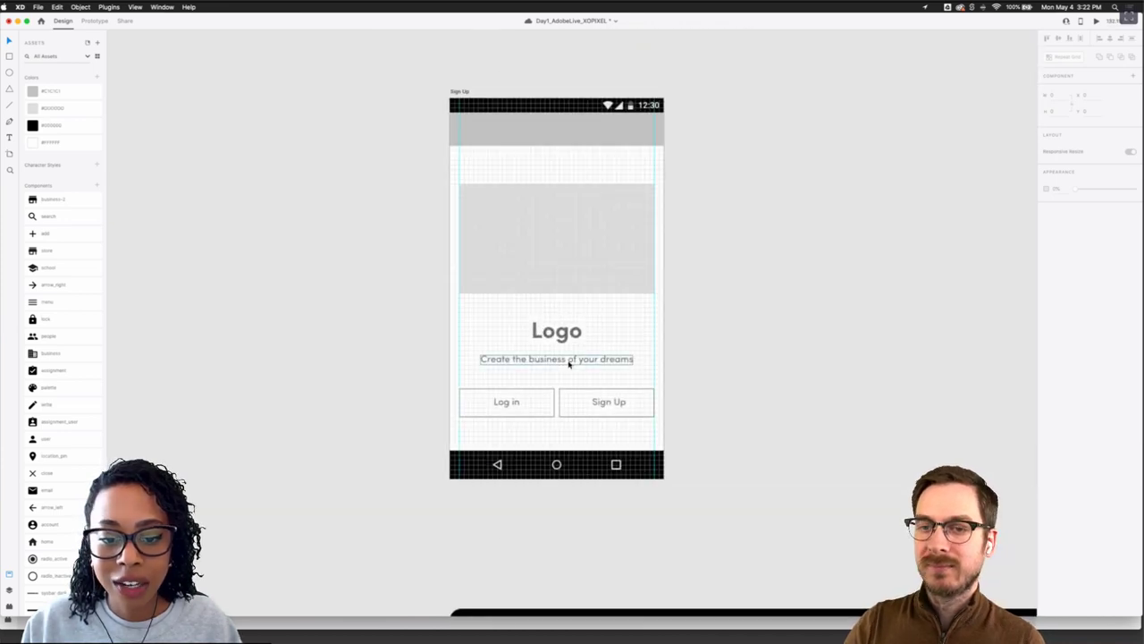
{"action": "scroll", "coordinate": [569, 362], "scroll_direction": "up", "scroll_amount": 2}
{"action": "key", "text": "super+apostrophe"}
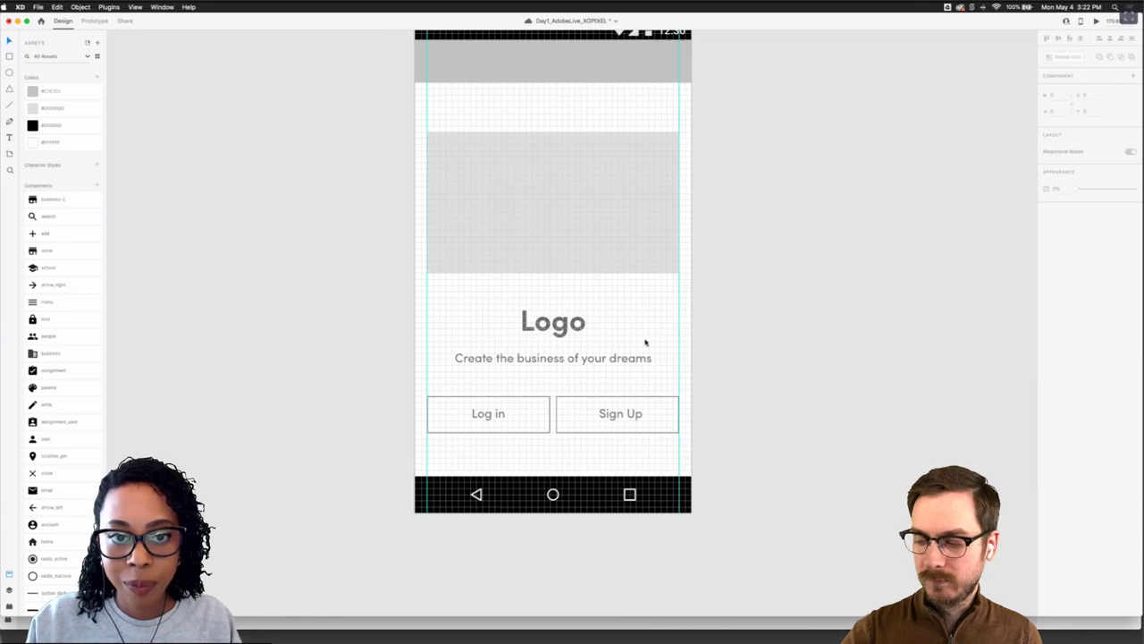
{"action": "key", "text": "super+s"}
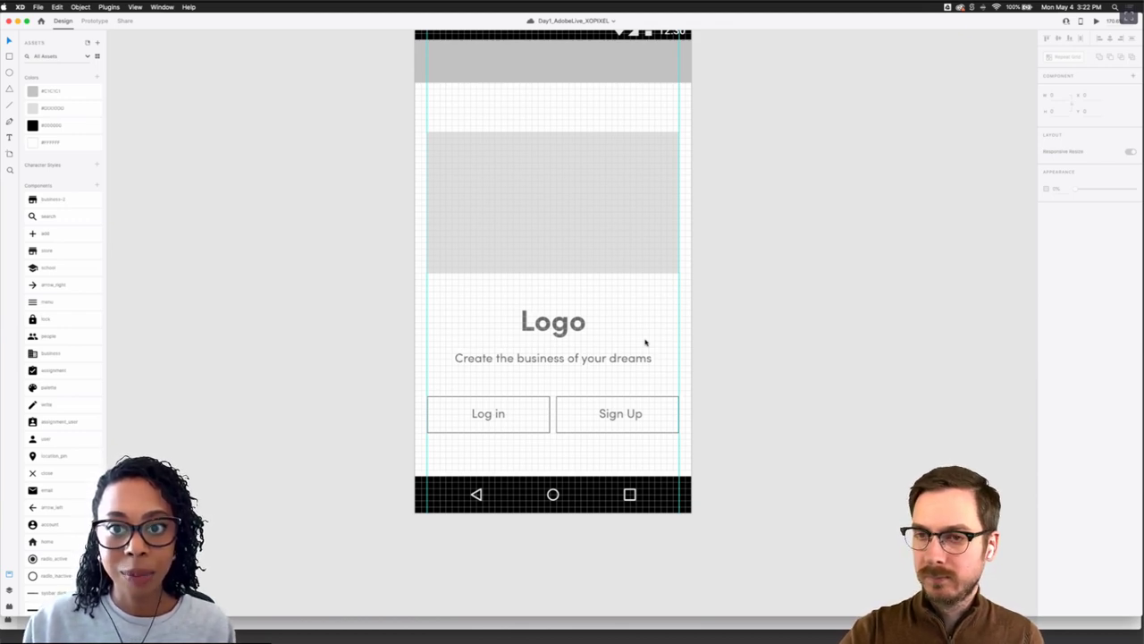
Nudge the Logo text very slightly to the left above the tagline
{"action": "left_click", "coordinate": [565, 329]}
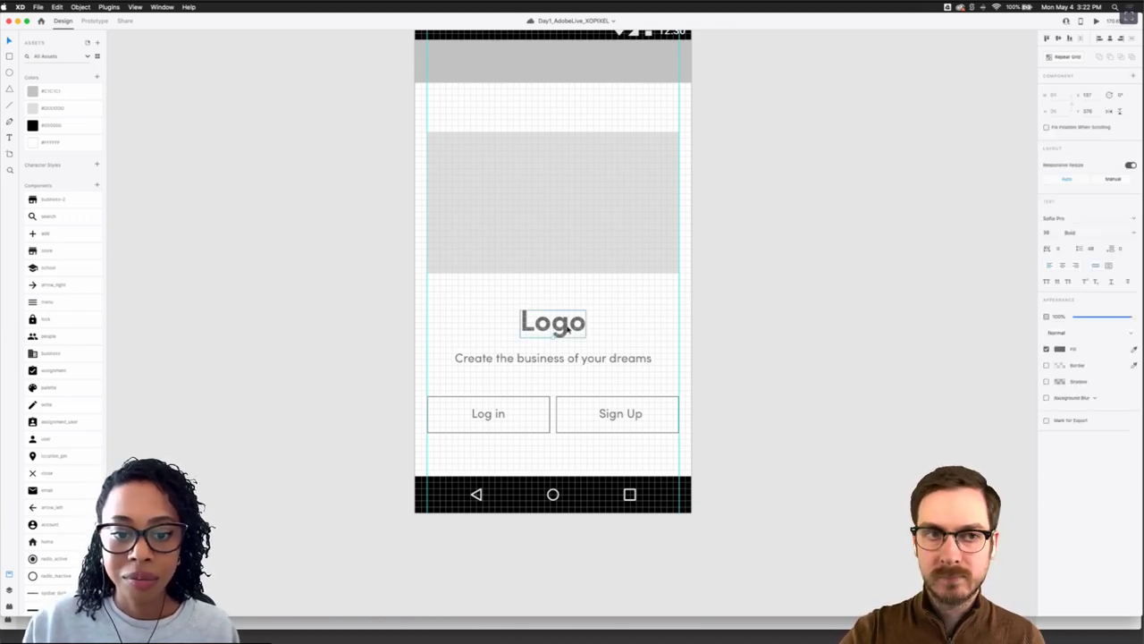
{"action": "scroll", "coordinate": [578, 327], "scroll_direction": "down", "scroll_amount": 2}
{"action": "left_click", "coordinate": [590, 332]}
{"action": "scroll", "coordinate": [590, 331], "scroll_direction": "up", "scroll_amount": 3}
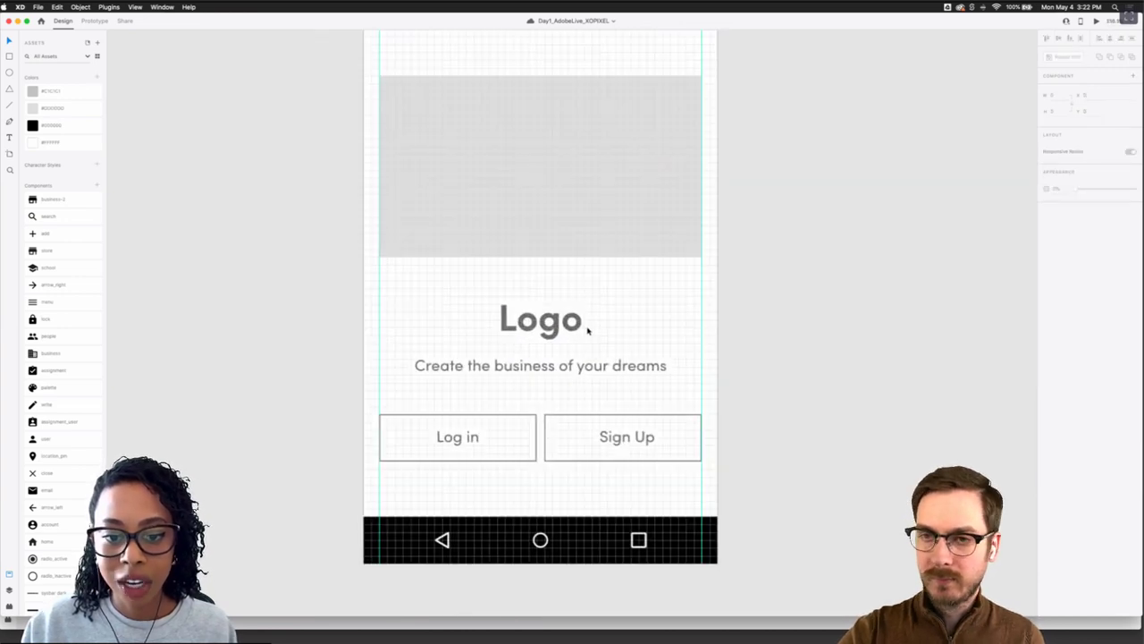
{"action": "scroll", "coordinate": [588, 330], "scroll_direction": "down", "scroll_amount": 3}
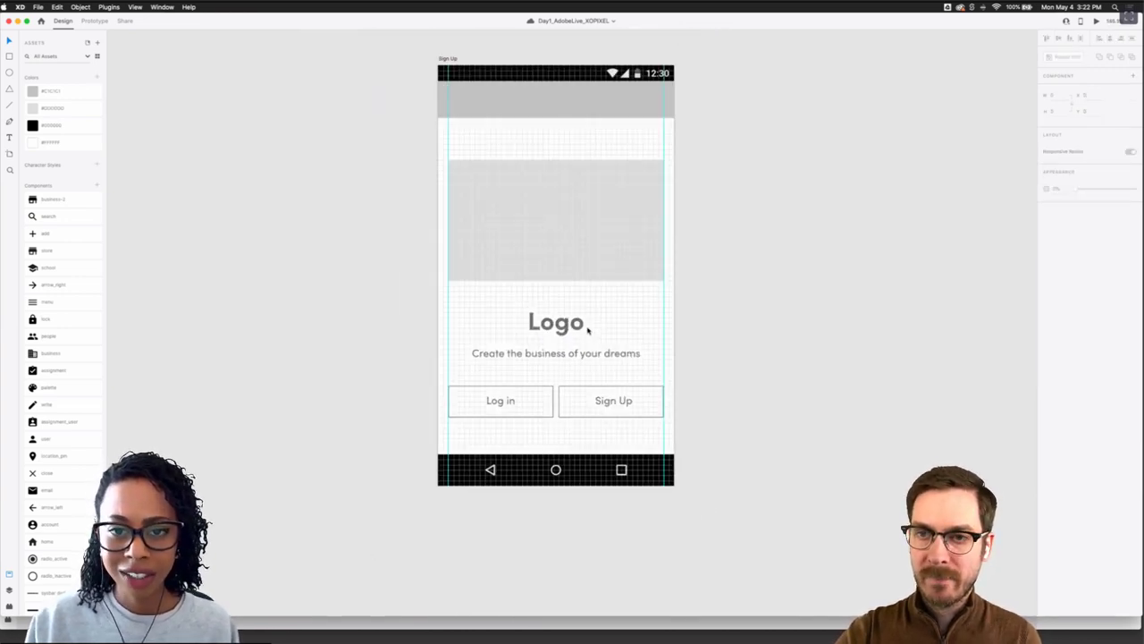
{"action": "scroll", "coordinate": [588, 330], "scroll_direction": "up", "scroll_amount": 3}
{"action": "left_click", "coordinate": [554, 330]}
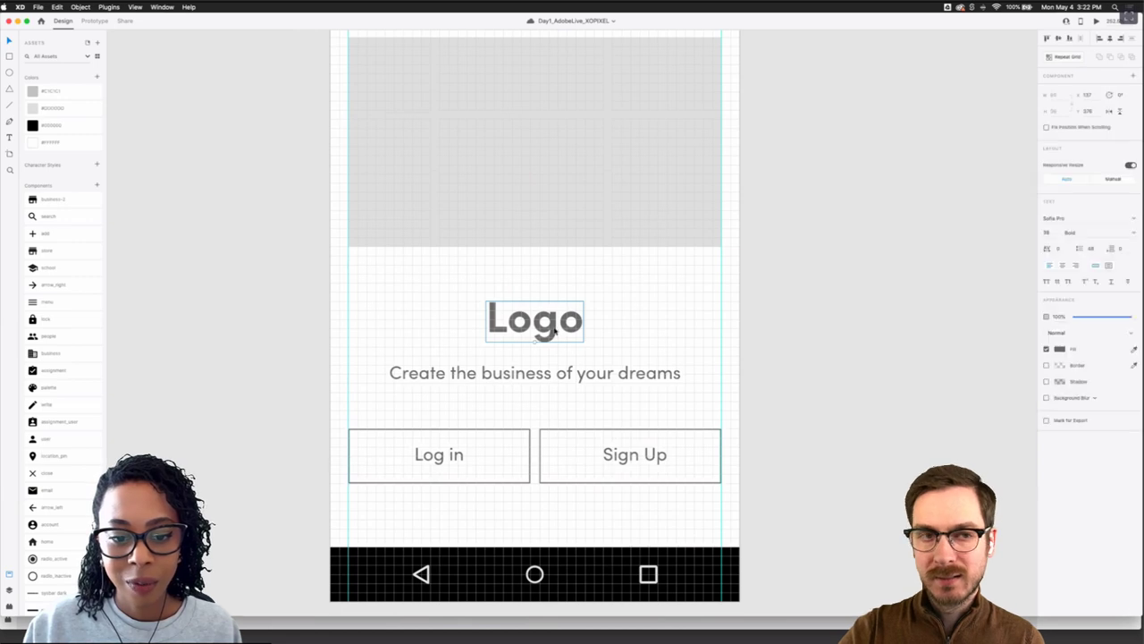
{"action": "left_click_drag", "start_coordinate": [564, 329], "coordinate": [562, 329]}
{"action": "left_click", "coordinate": [595, 330]}
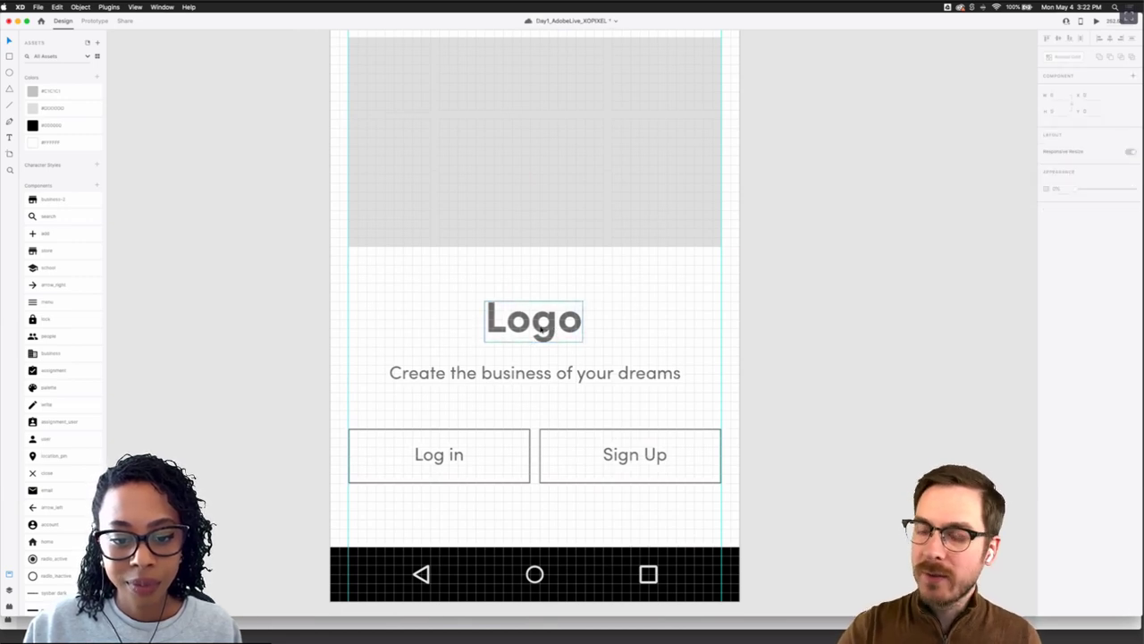
{"action": "left_click", "coordinate": [561, 334]}
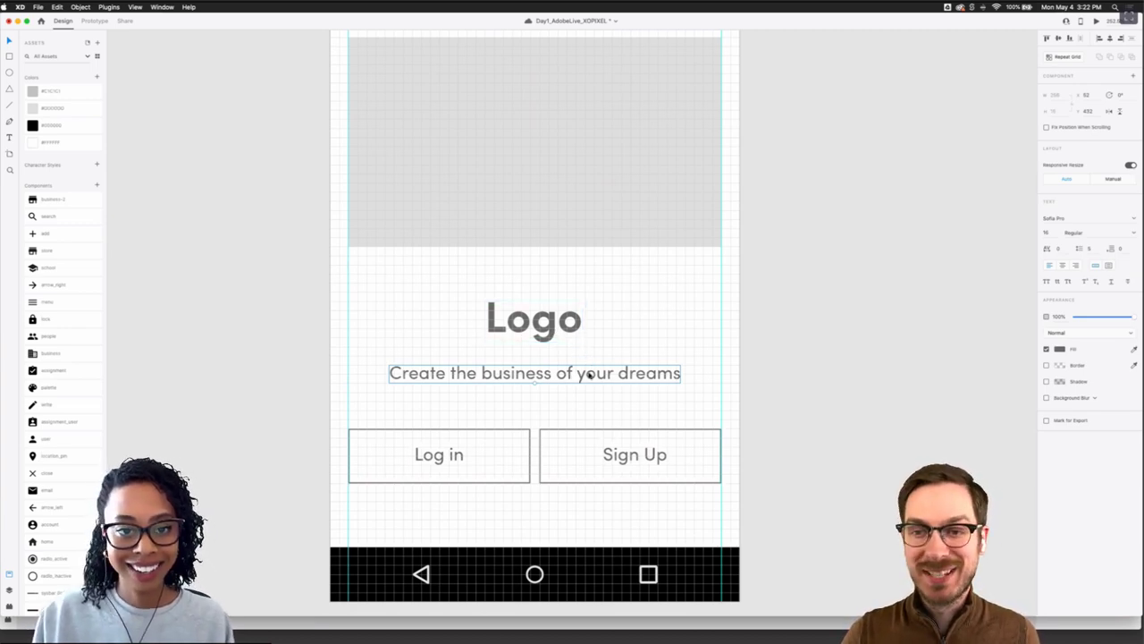
Duplicate the Sign Up artboard to create a second screen beside it
{"action": "scroll", "coordinate": [590, 376], "scroll_direction": "down", "scroll_amount": 3}
{"action": "scroll", "coordinate": [590, 376], "scroll_direction": "down", "scroll_amount": 1}
{"action": "scroll", "coordinate": [616, 343], "scroll_direction": "down", "scroll_amount": 3}
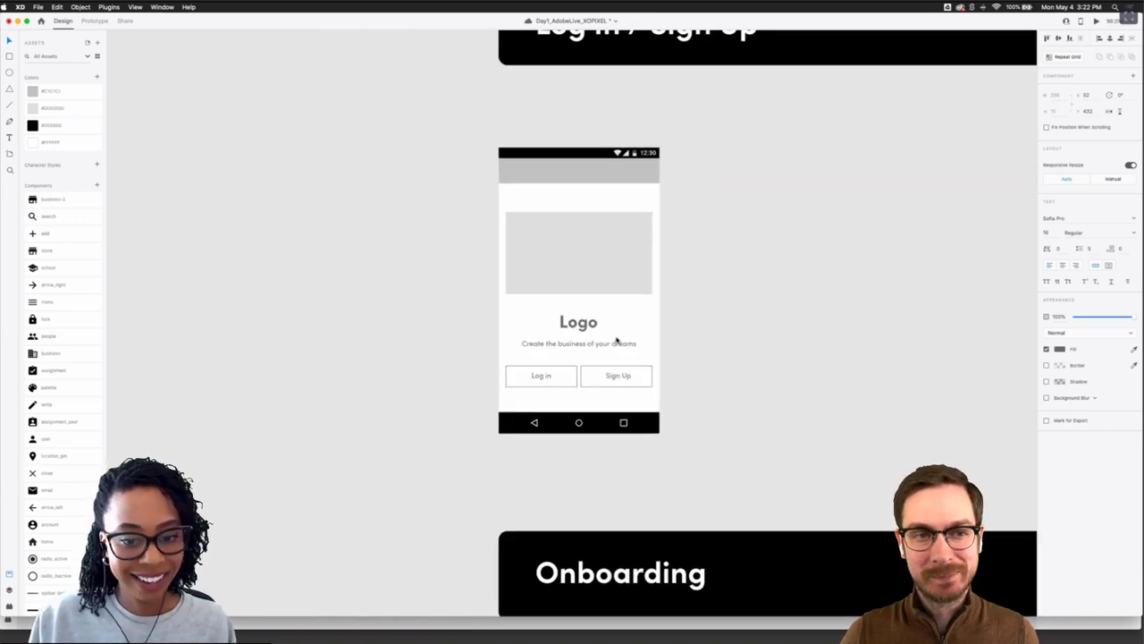
{"action": "scroll", "coordinate": [572, 245], "scroll_direction": "up", "scroll_amount": 2}
{"action": "left_click", "coordinate": [471, 191]}
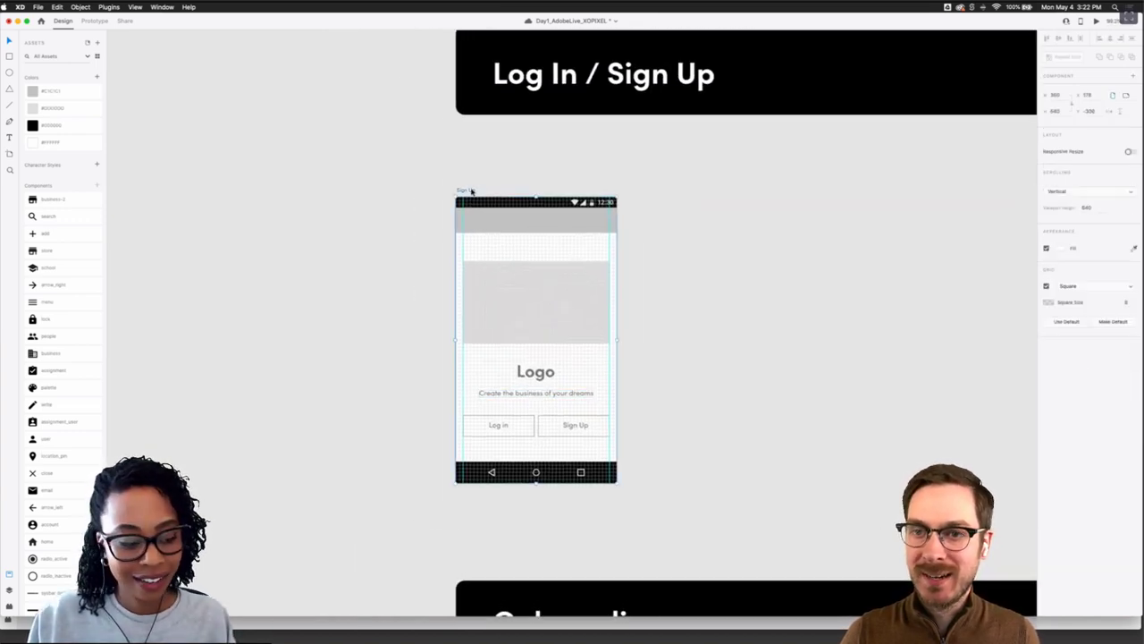
{"action": "key", "text": "super+d"}
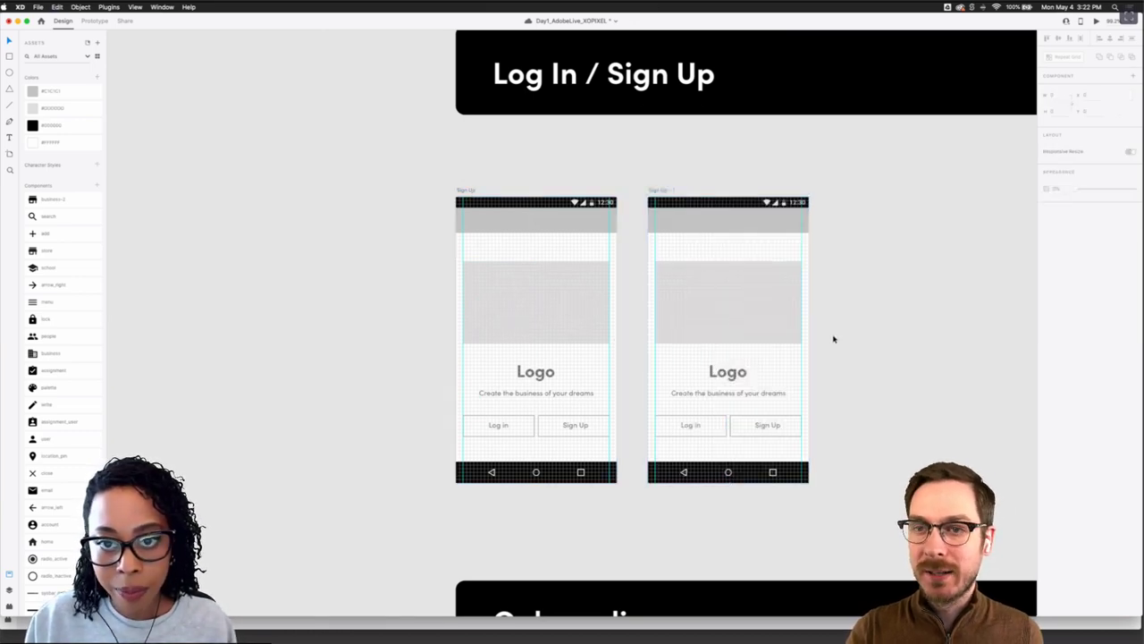
Switch to Chrome and look through the filled icons on the Material Design Icons page
{"action": "scroll", "coordinate": [833, 337], "scroll_direction": "down", "scroll_amount": 3}
{"action": "scroll", "coordinate": [816, 341], "scroll_direction": "down", "scroll_amount": 2}
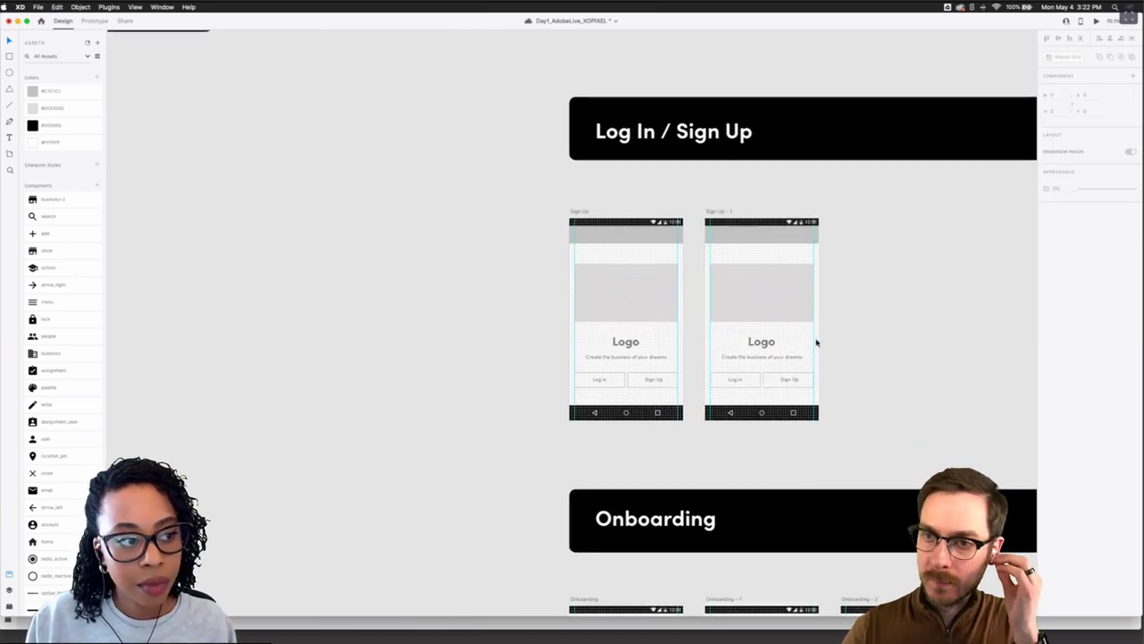
{"action": "scroll", "coordinate": [816, 341], "scroll_direction": "right", "scroll_amount": 2}
{"action": "scroll", "coordinate": [826, 341], "scroll_direction": "right", "scroll_amount": 1}
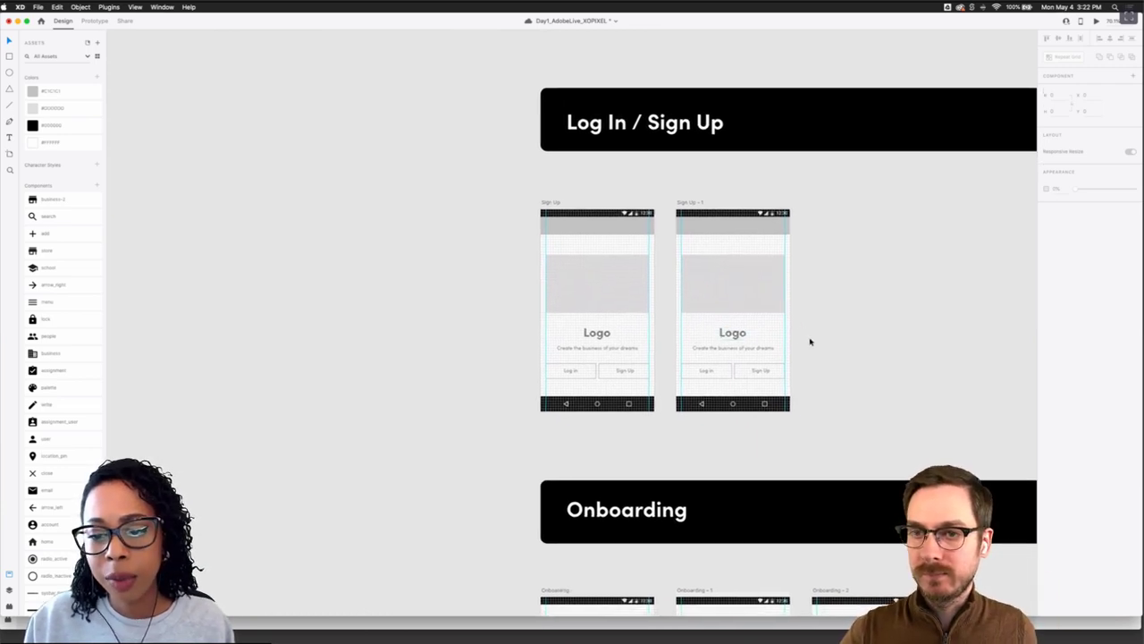
{"action": "scroll", "coordinate": [785, 301], "scroll_direction": "up", "scroll_amount": 2}
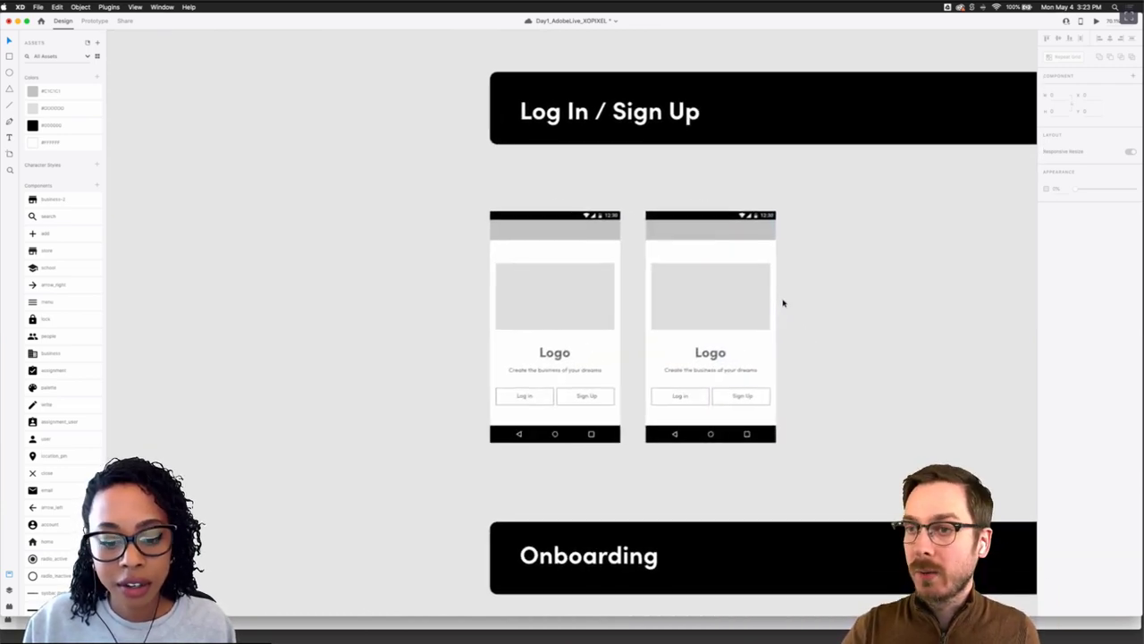
{"action": "key", "text": "ctrl+Up"}
{"action": "left_click", "coordinate": [689, 345]}
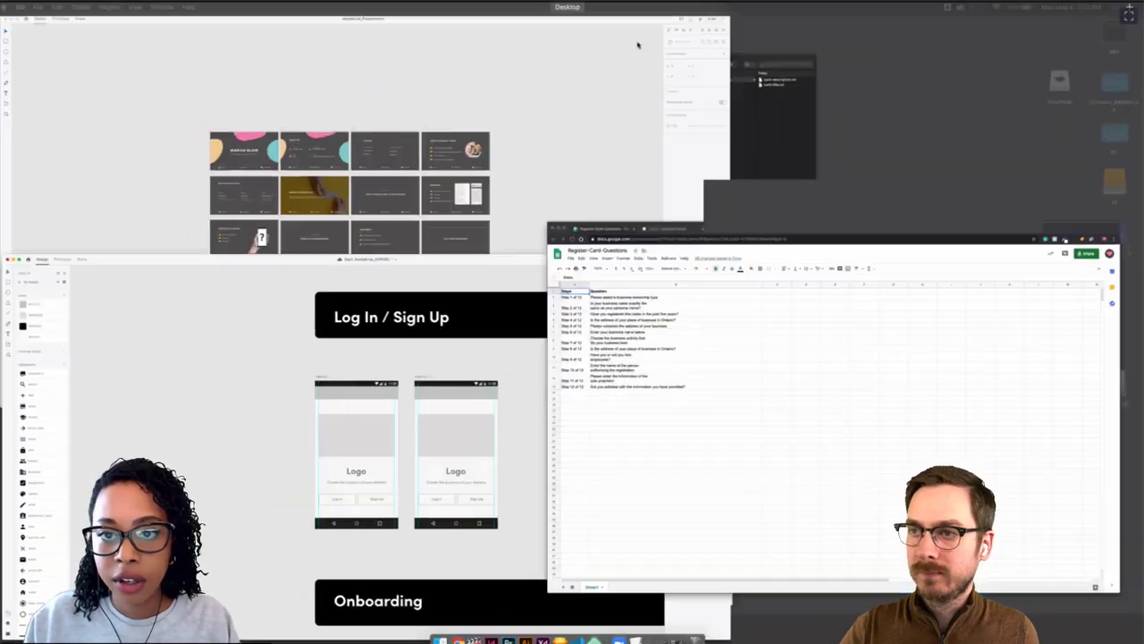
{"action": "left_click", "coordinate": [390, 27]}
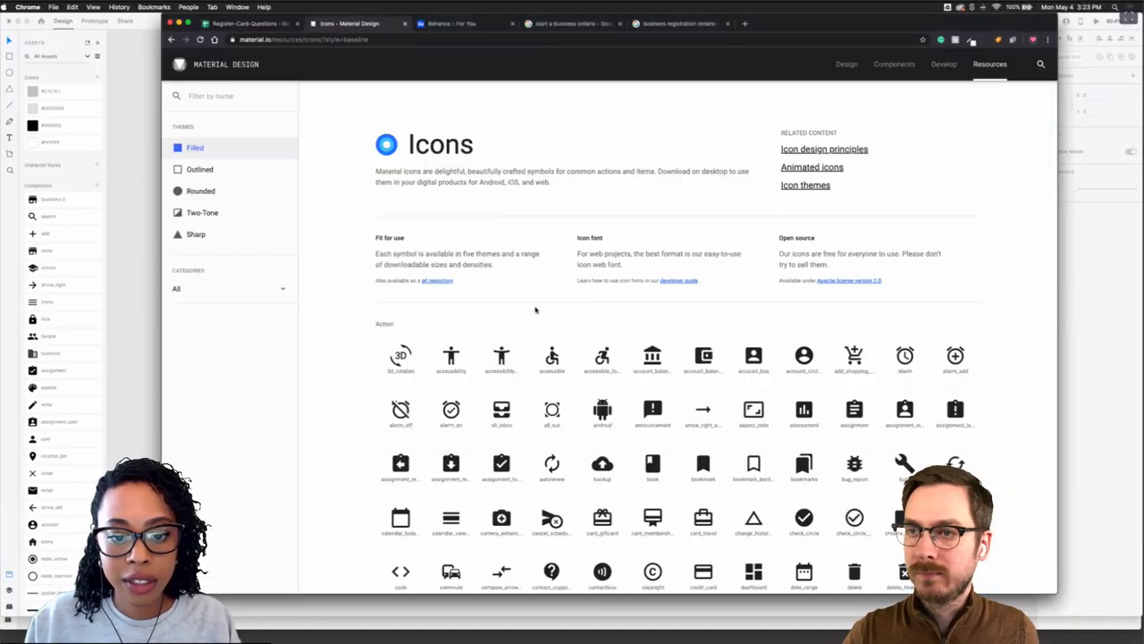
{"action": "left_click_drag", "start_coordinate": [841, 22], "coordinate": [848, 24]}
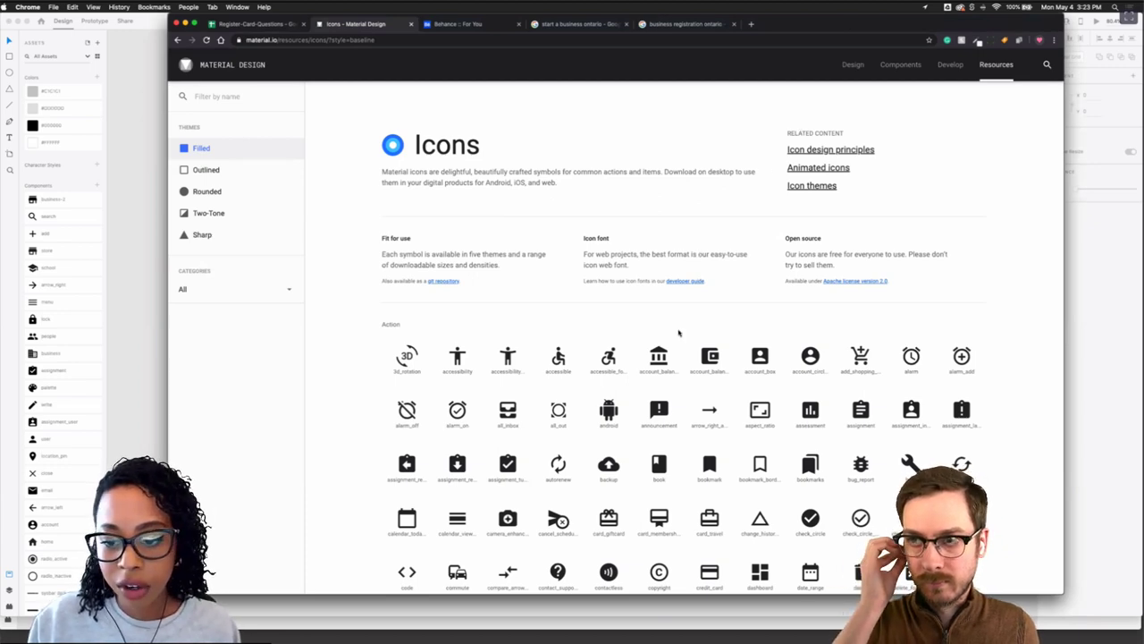
{"action": "scroll", "coordinate": [629, 387], "scroll_direction": "down", "scroll_amount": 5}
{"action": "scroll", "coordinate": [629, 387], "scroll_direction": "up", "scroll_amount": 5}
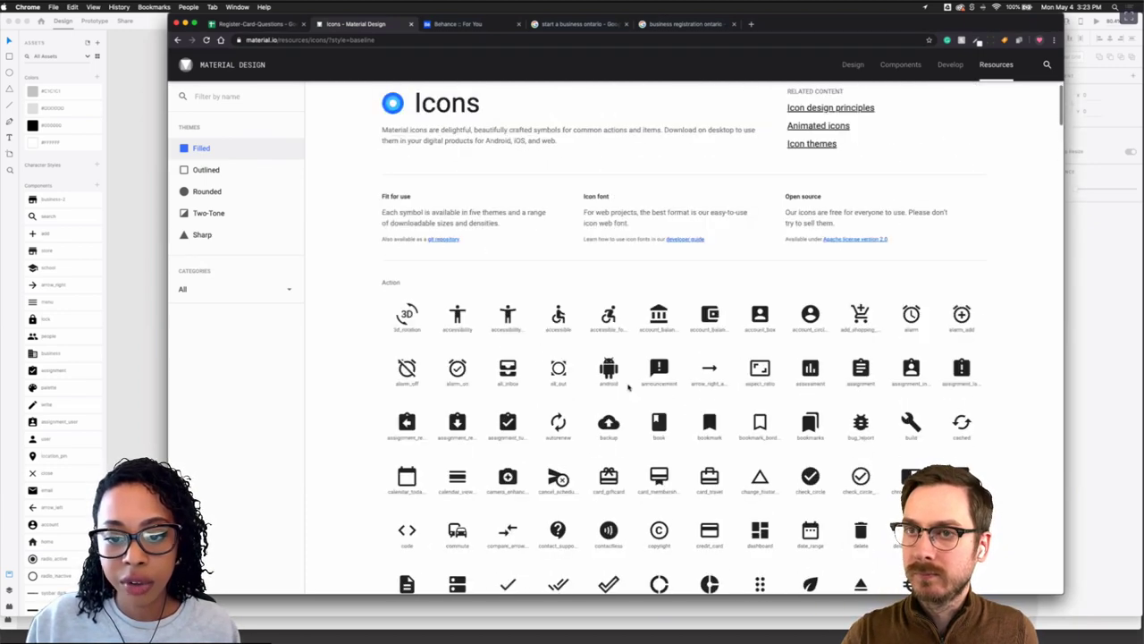
{"action": "scroll", "coordinate": [629, 387], "scroll_direction": "up", "scroll_amount": 1}
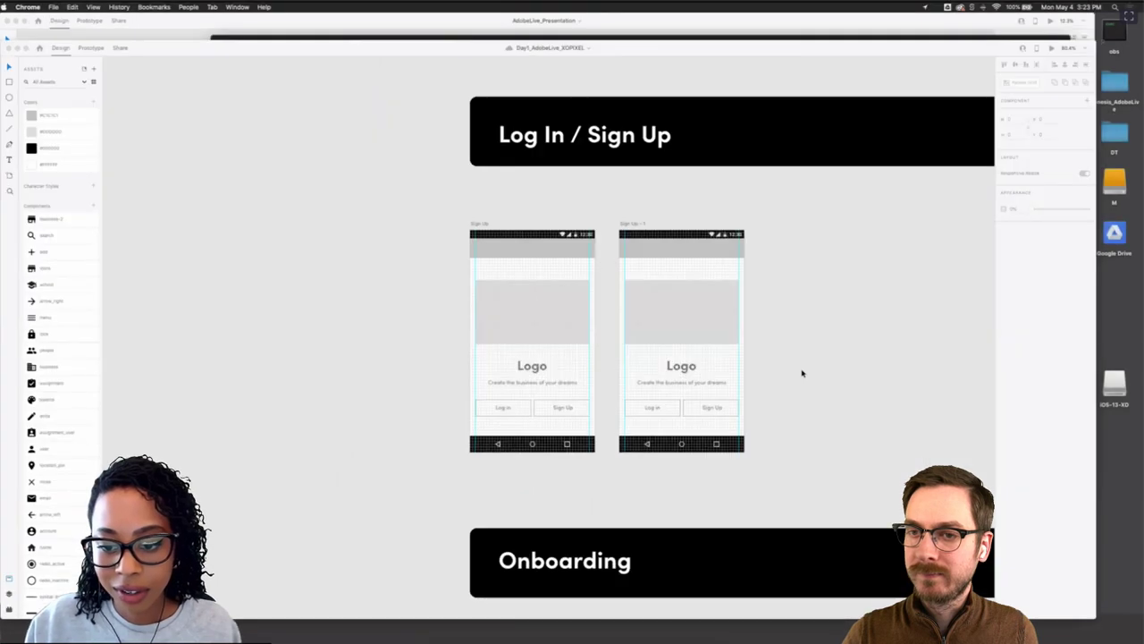
Return to Adobe XD and delete the image placeholder, Logo, tagline and both buttons from the duplicated Sign Up artboard
{"action": "left_click", "coordinate": [802, 373]}
{"action": "scroll", "coordinate": [799, 373], "scroll_direction": "up", "scroll_amount": 3}
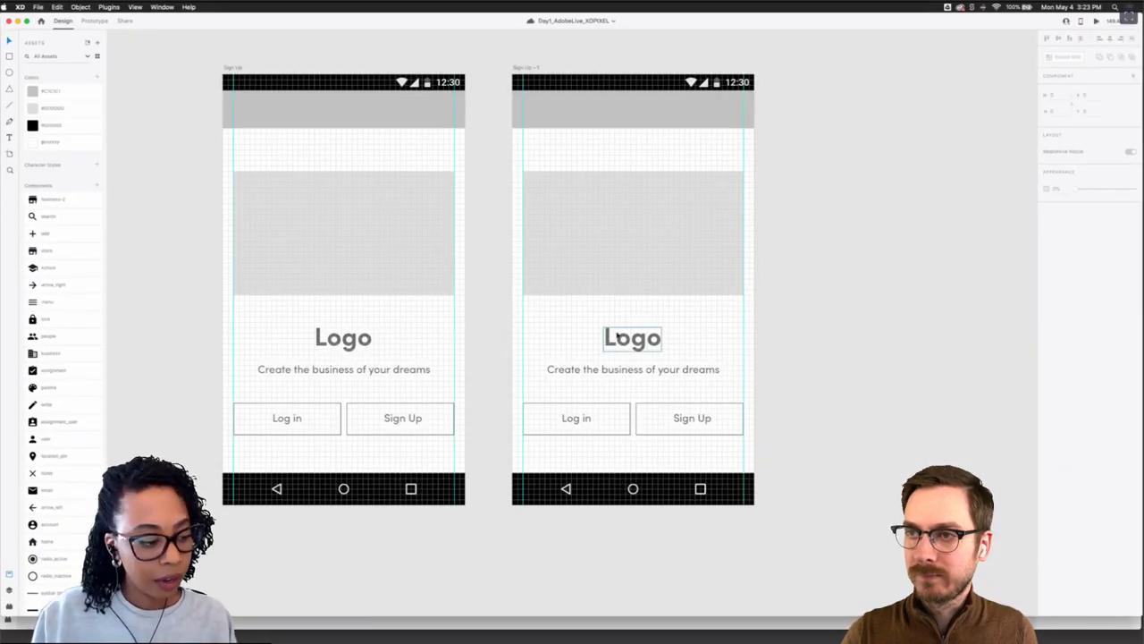
{"action": "scroll", "coordinate": [460, 239], "scroll_direction": "up", "scroll_amount": 3}
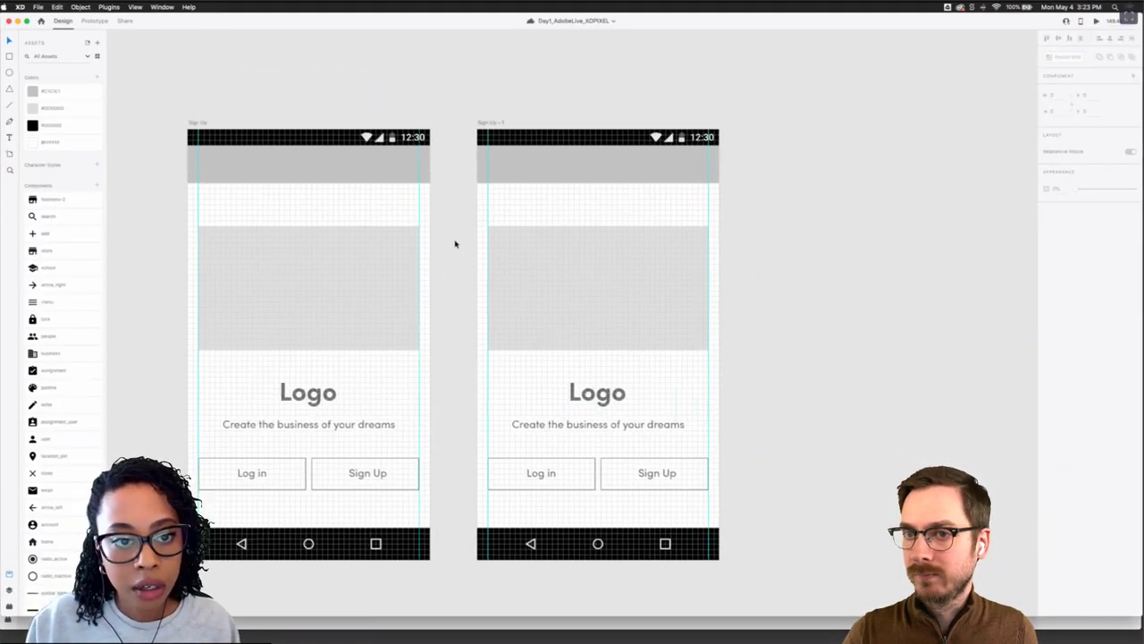
{"action": "scroll", "coordinate": [638, 215], "scroll_direction": "left", "scroll_amount": 3}
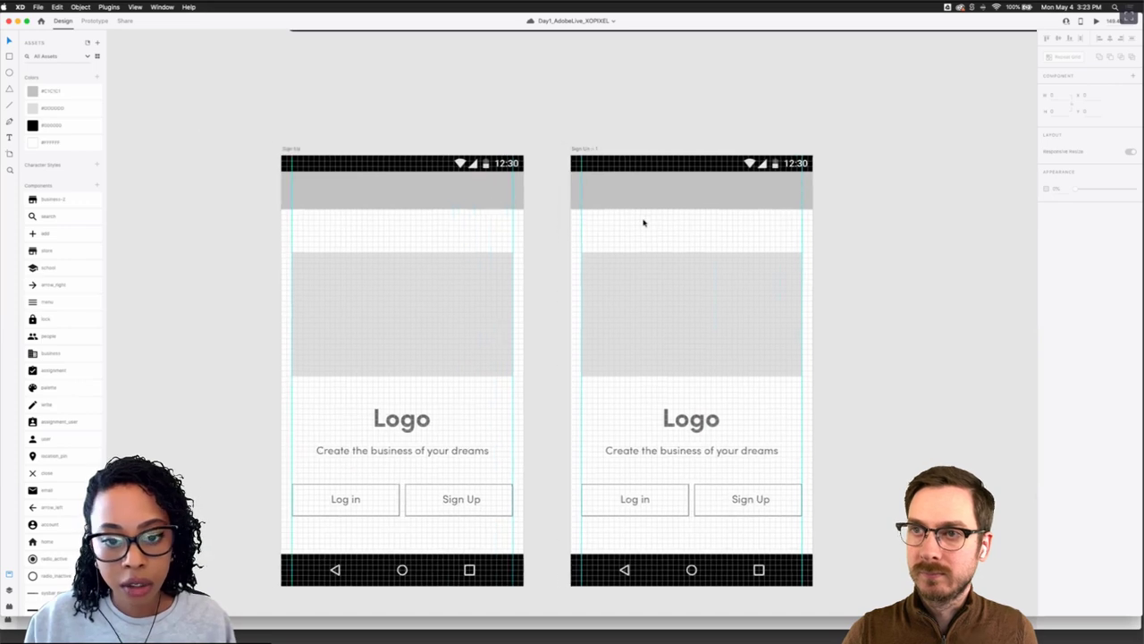
{"action": "scroll", "coordinate": [582, 249], "scroll_direction": "right", "scroll_amount": 3}
{"action": "left_click", "coordinate": [582, 250]}
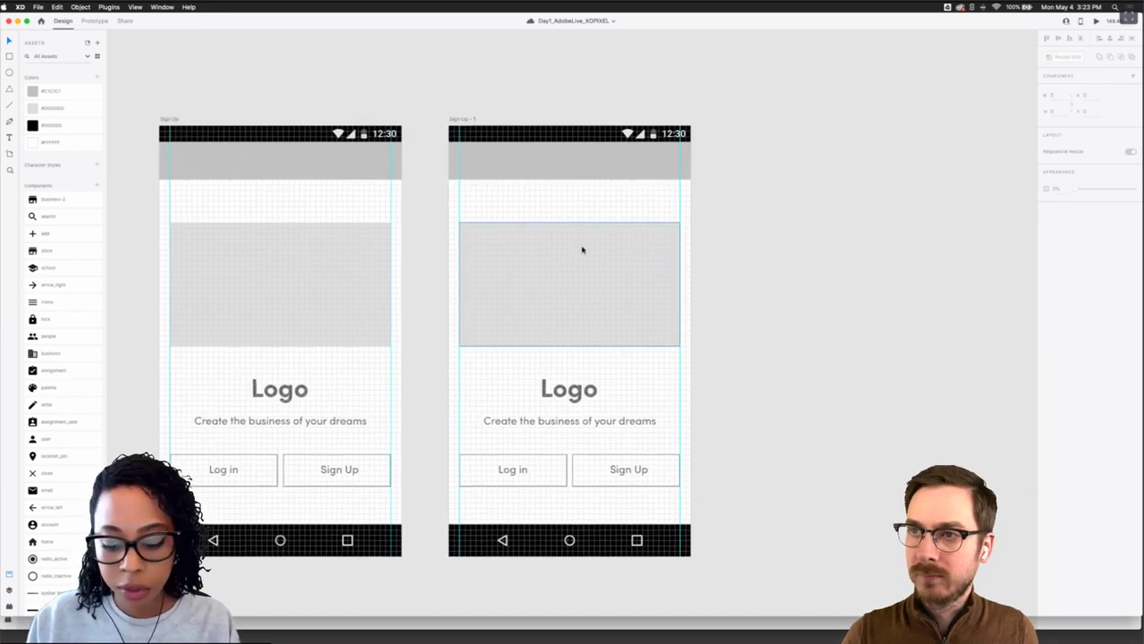
{"action": "key", "text": "Delete"}
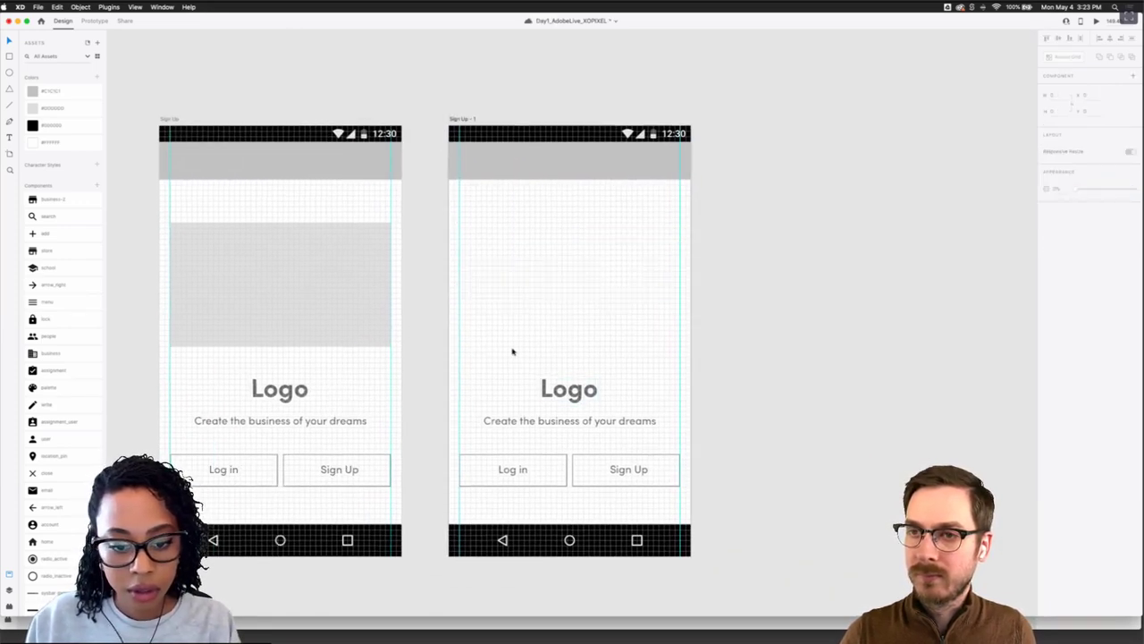
{"action": "left_click_drag", "start_coordinate": [511, 349], "coordinate": [666, 501]}
{"action": "key", "text": "Delete"}
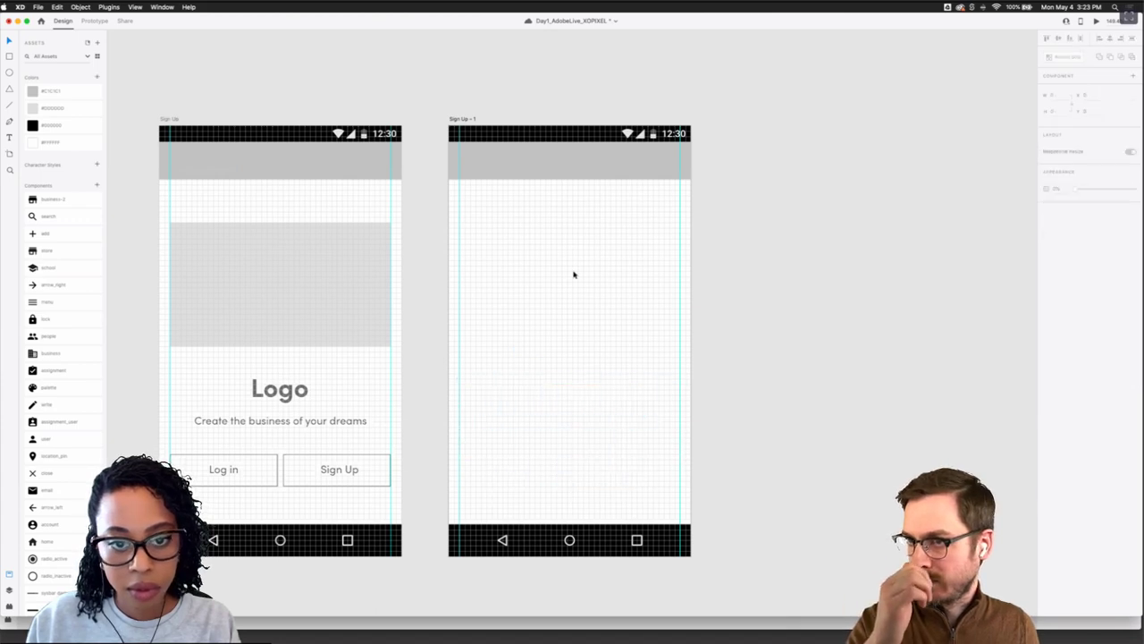
Add the bold title "Sign up" in the duplicated artboard's grey header bar and nudge it slightly down
{"action": "scroll", "coordinate": [572, 273], "scroll_direction": "up", "scroll_amount": 3}
{"action": "scroll", "coordinate": [504, 313], "scroll_direction": "up", "scroll_amount": 3}
{"action": "scroll", "coordinate": [480, 385], "scroll_direction": "down", "scroll_amount": 2}
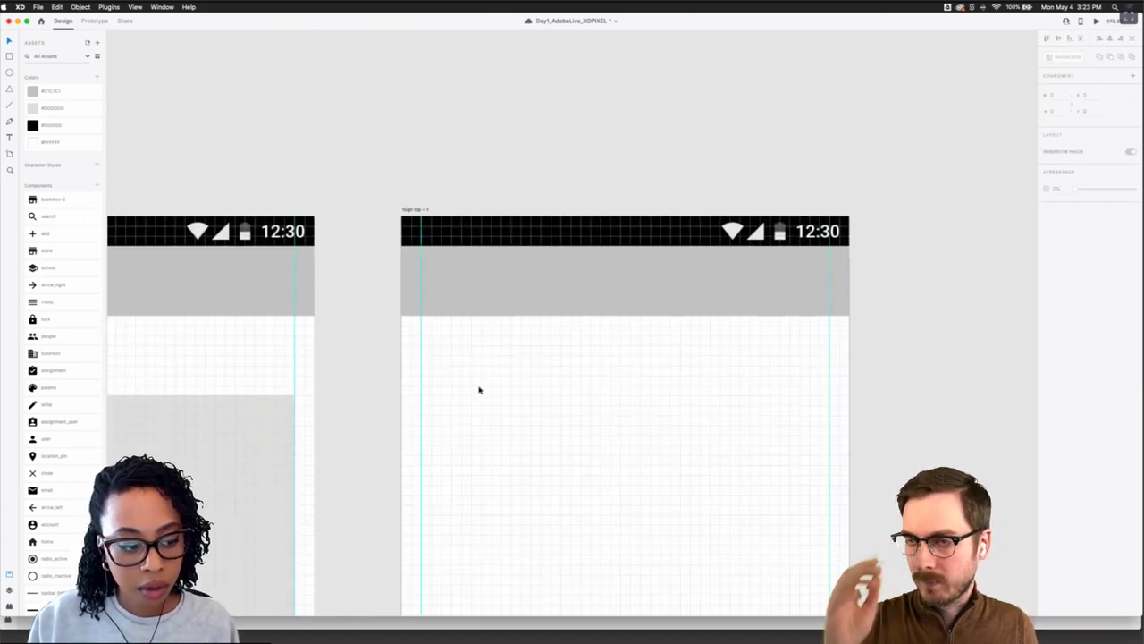
{"action": "left_click", "coordinate": [482, 253]}
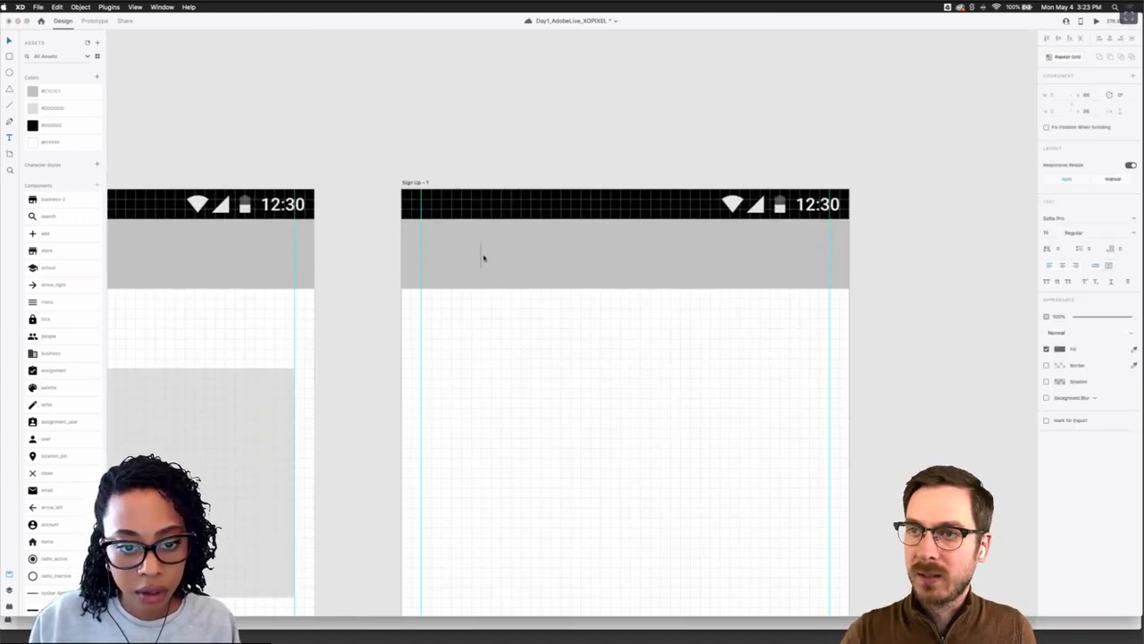
{"action": "type", "text": "Sign up"}
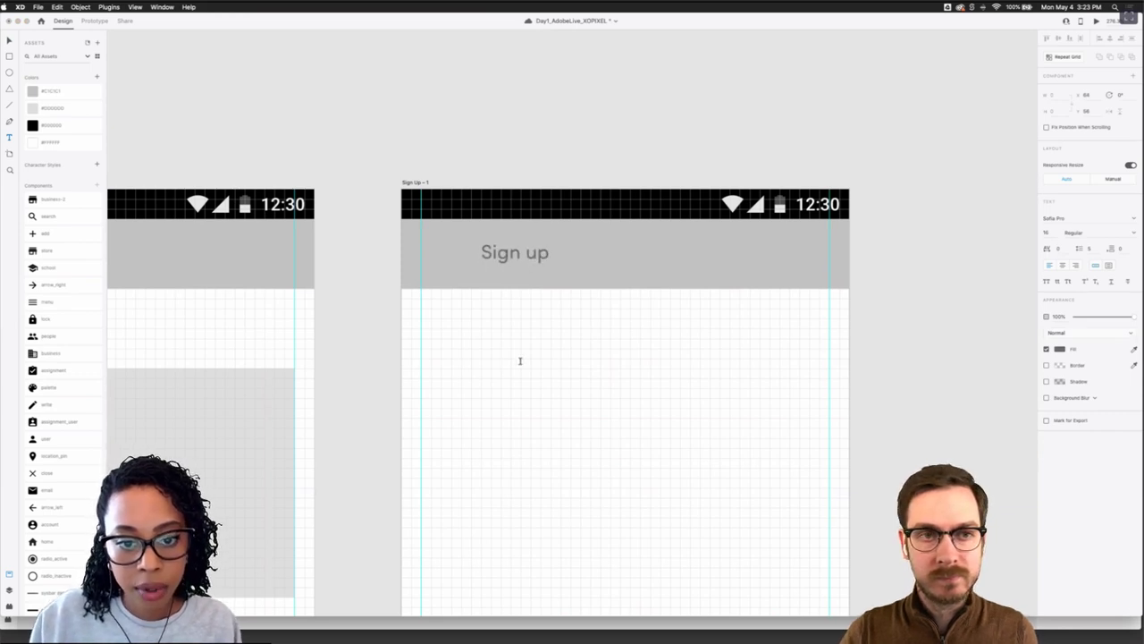
{"action": "key", "text": "Escape"}
{"action": "key", "text": "super+b"}
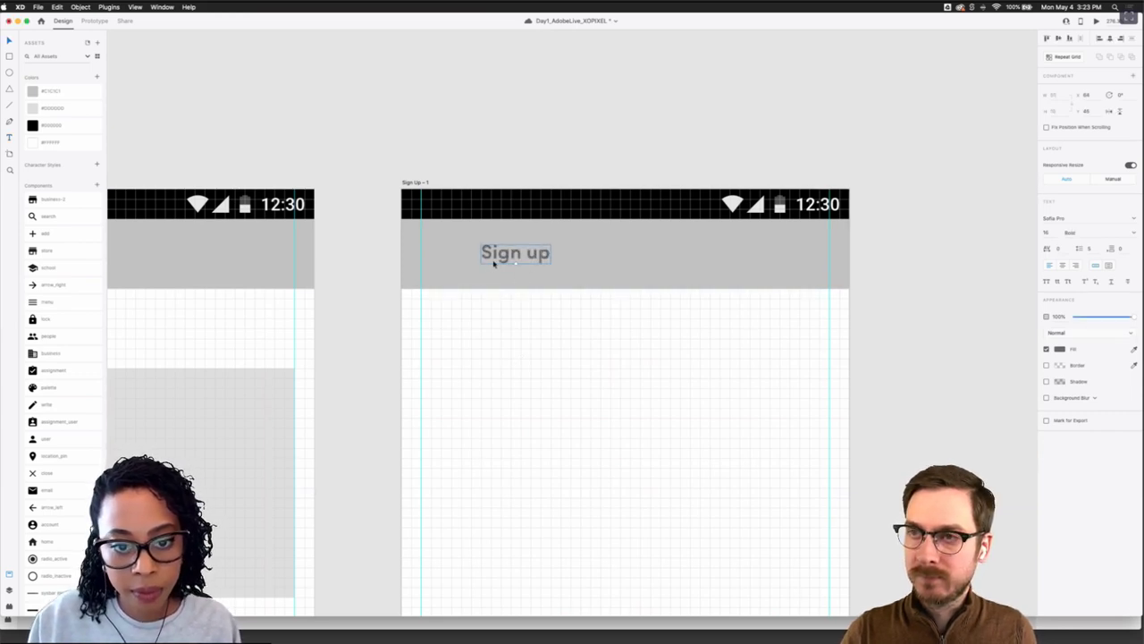
{"action": "left_click_drag", "start_coordinate": [521, 255], "coordinate": [518, 258]}
Draw a white icon placeholder square about 19 by 19 in the grey header, starting at the left margin guide beside the title
{"action": "key", "text": "alt"}
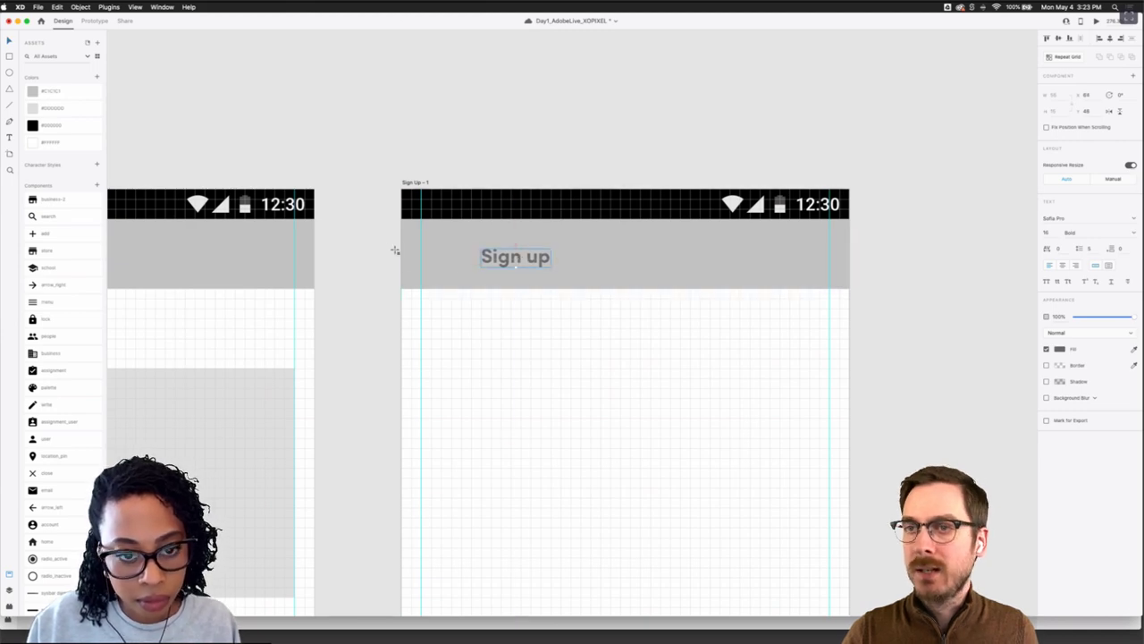
{"action": "left_click_drag", "start_coordinate": [422, 249], "coordinate": [465, 270]}
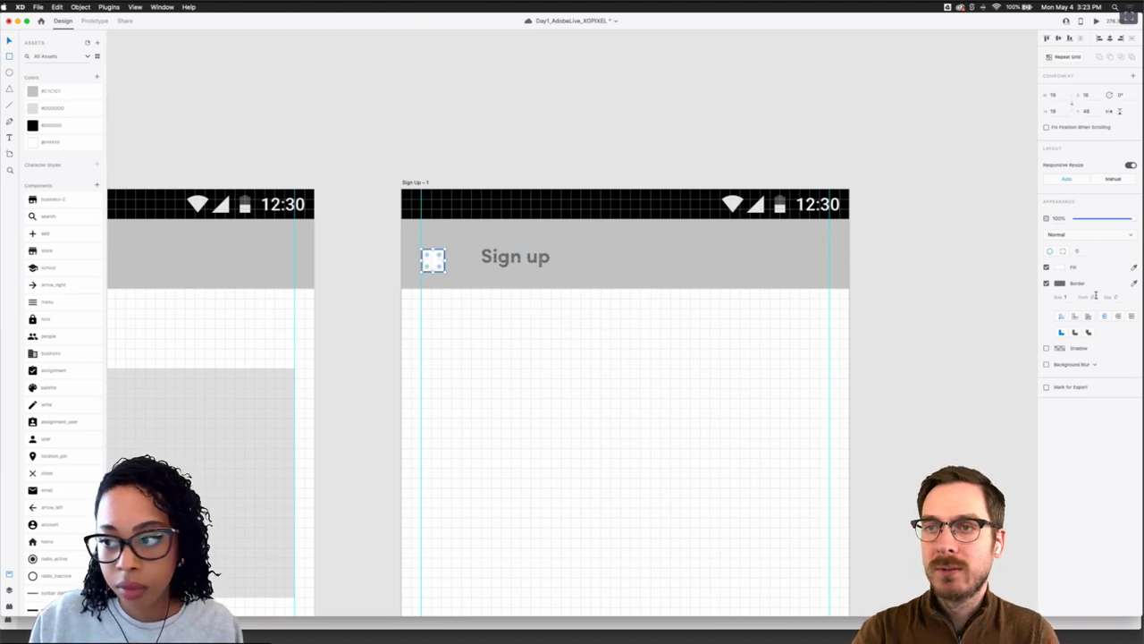
{"action": "left_click", "coordinate": [1064, 268]}
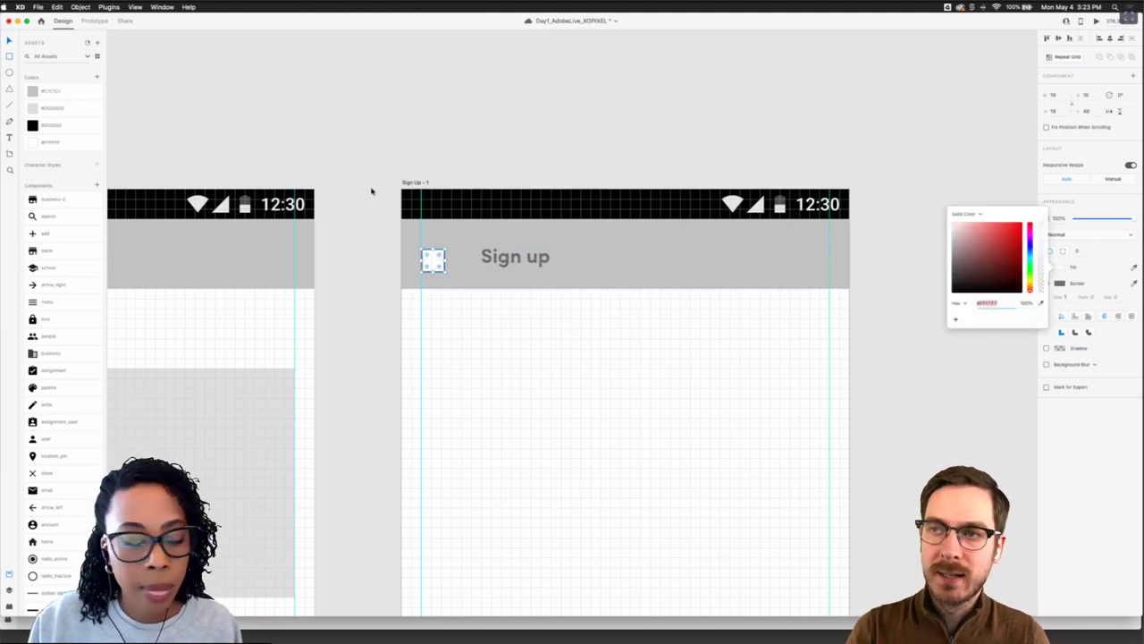
{"action": "left_click", "coordinate": [321, 163]}
{"action": "left_click", "coordinate": [437, 274]}
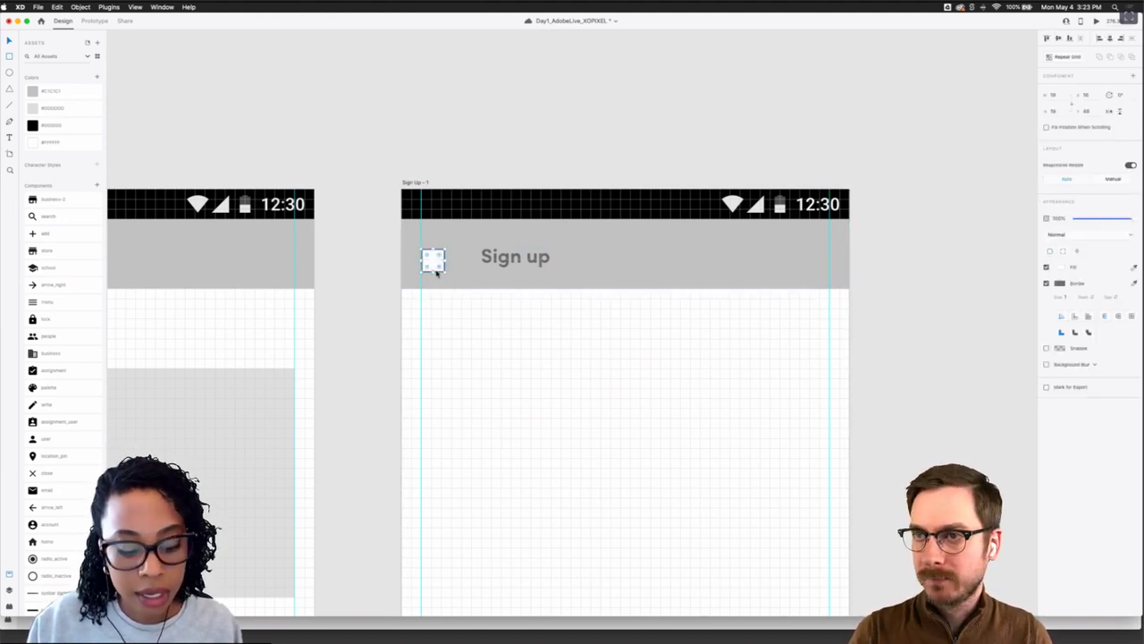
Review the two artboards under the Log In / Sign Up heading side by side, comparing their headers and layout
{"action": "left_click", "coordinate": [355, 232]}
{"action": "scroll", "coordinate": [355, 233], "scroll_direction": "down", "scroll_amount": 5}
{"action": "scroll", "coordinate": [355, 233], "scroll_direction": "left", "scroll_amount": 8}
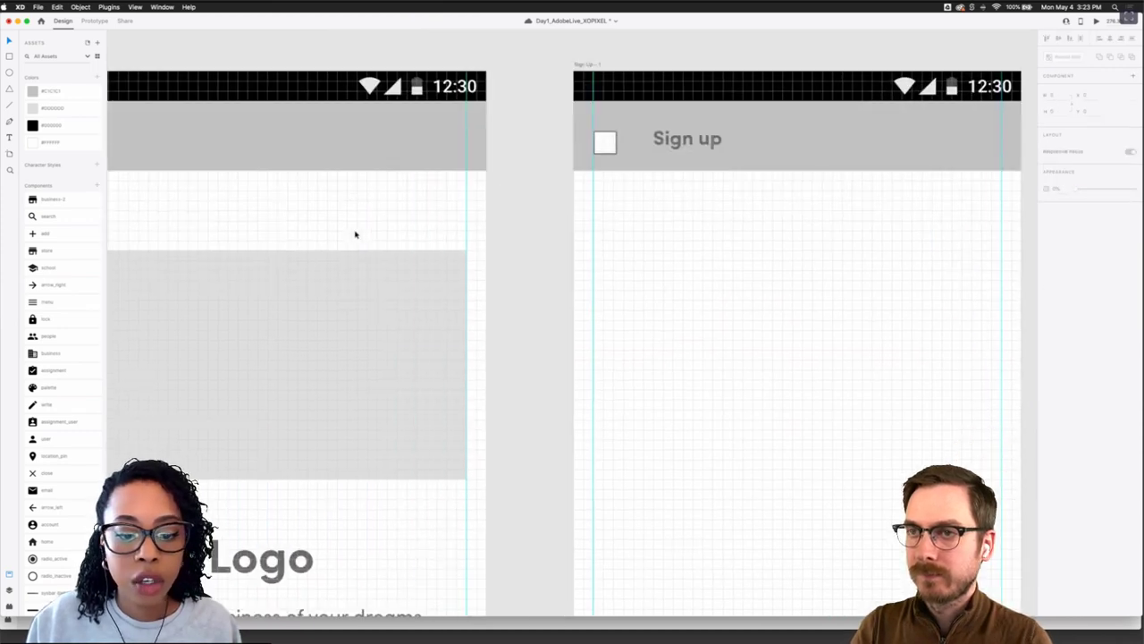
{"action": "scroll", "coordinate": [364, 299], "scroll_direction": "down", "scroll_amount": 5}
{"action": "scroll", "coordinate": [475, 388], "scroll_direction": "down", "scroll_amount": 3}
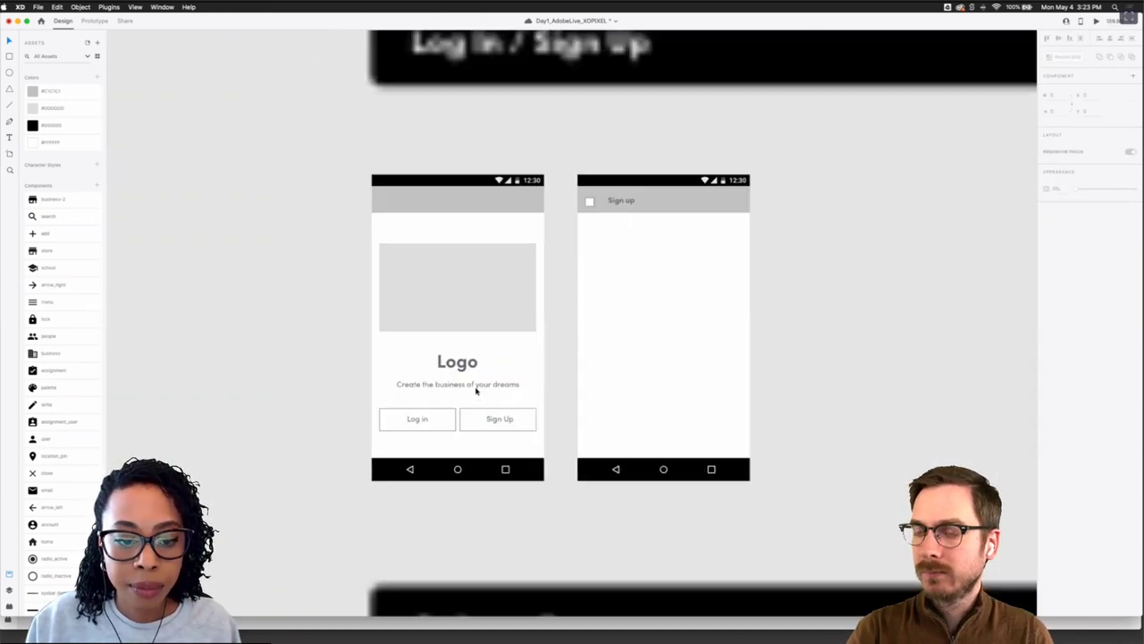
{"action": "scroll", "coordinate": [476, 390], "scroll_direction": "up", "scroll_amount": 3}
{"action": "scroll", "coordinate": [475, 391], "scroll_direction": "up", "scroll_amount": 5}
{"action": "scroll", "coordinate": [476, 390], "scroll_direction": "down", "scroll_amount": 5}
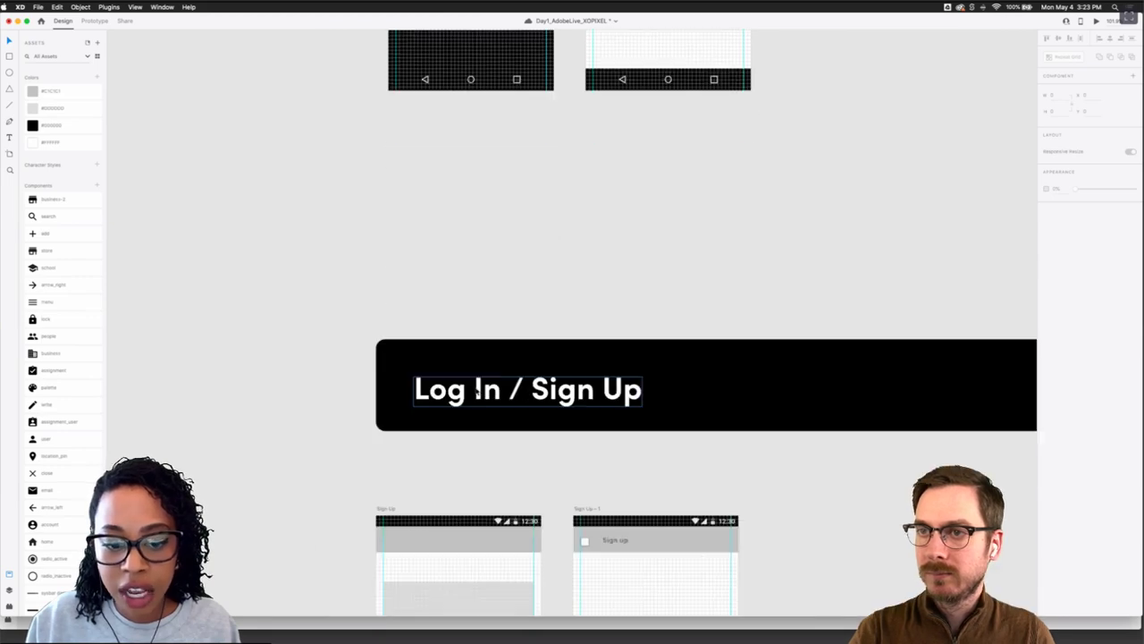
{"action": "scroll", "coordinate": [475, 391], "scroll_direction": "down", "scroll_amount": 2}
{"action": "scroll", "coordinate": [476, 390], "scroll_direction": "up", "scroll_amount": 3}
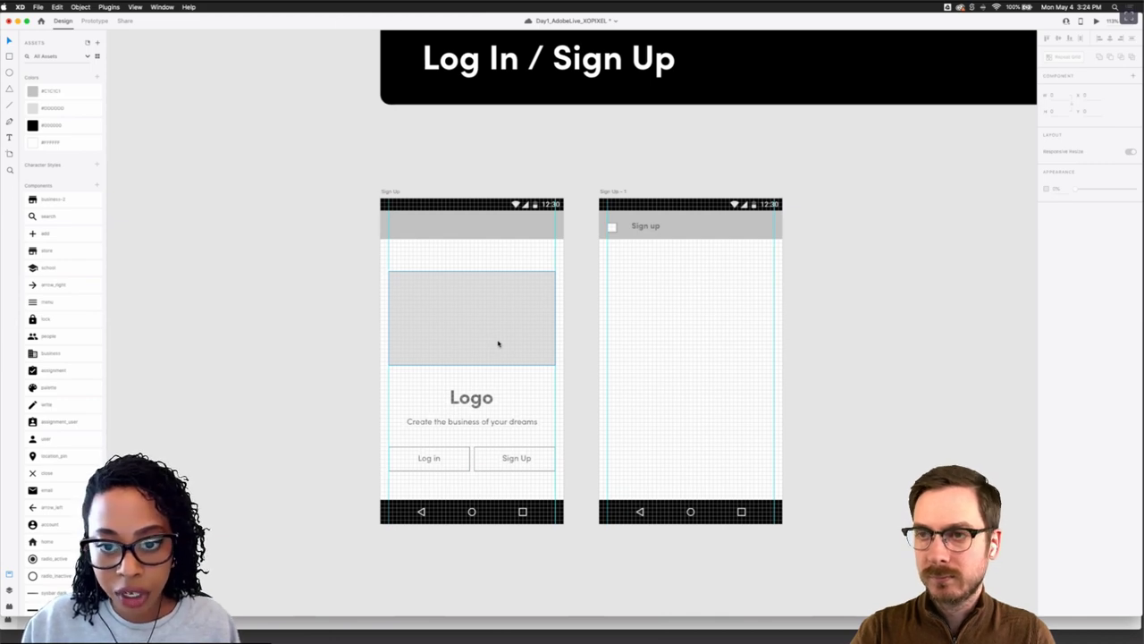
{"action": "double_click", "coordinate": [512, 461]}
{"action": "scroll", "coordinate": [621, 332], "scroll_direction": "right", "scroll_amount": 3}
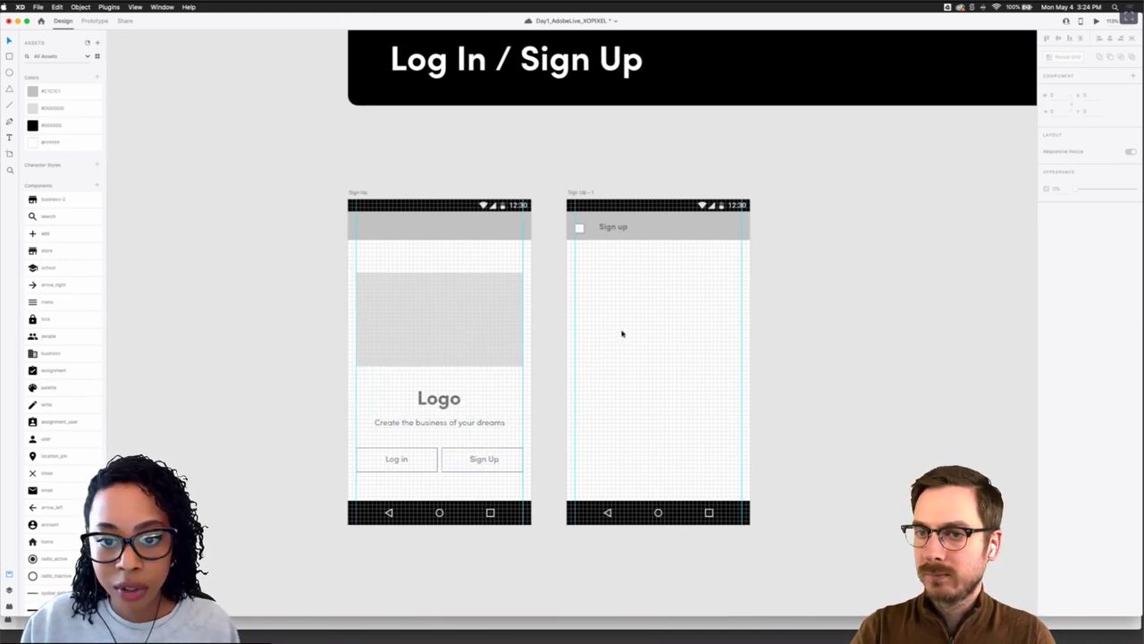
{"action": "scroll", "coordinate": [563, 339], "scroll_direction": "up", "scroll_amount": 3}
{"action": "scroll", "coordinate": [590, 342], "scroll_direction": "up", "scroll_amount": 1}
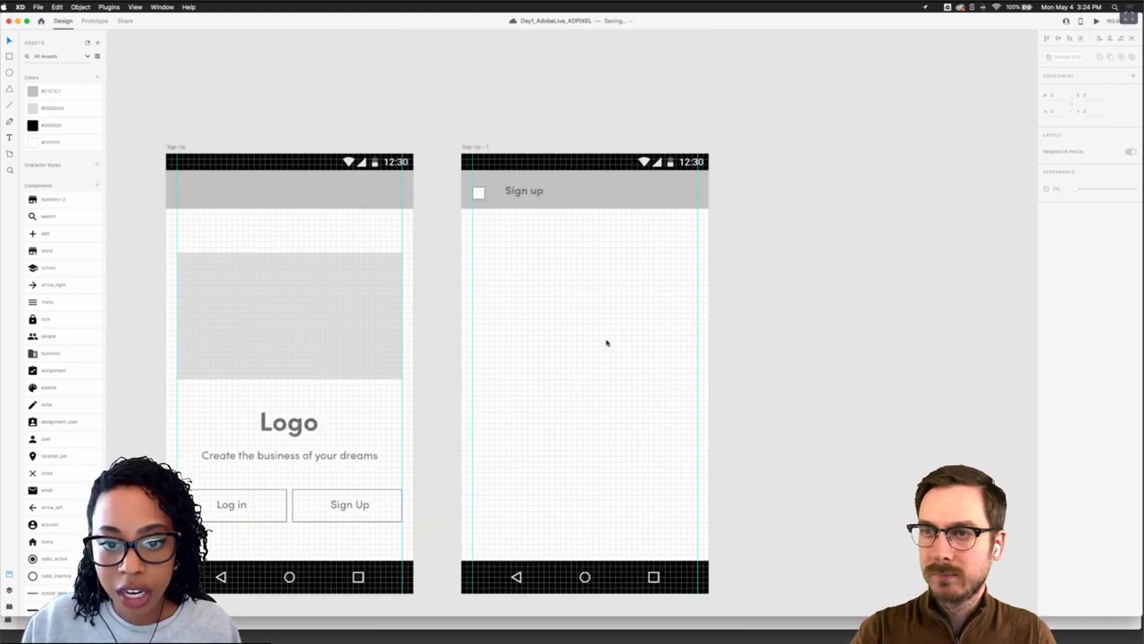
{"action": "scroll", "coordinate": [572, 326], "scroll_direction": "down", "scroll_amount": 1}
{"action": "scroll", "coordinate": [476, 175], "scroll_direction": "up", "scroll_amount": 2}
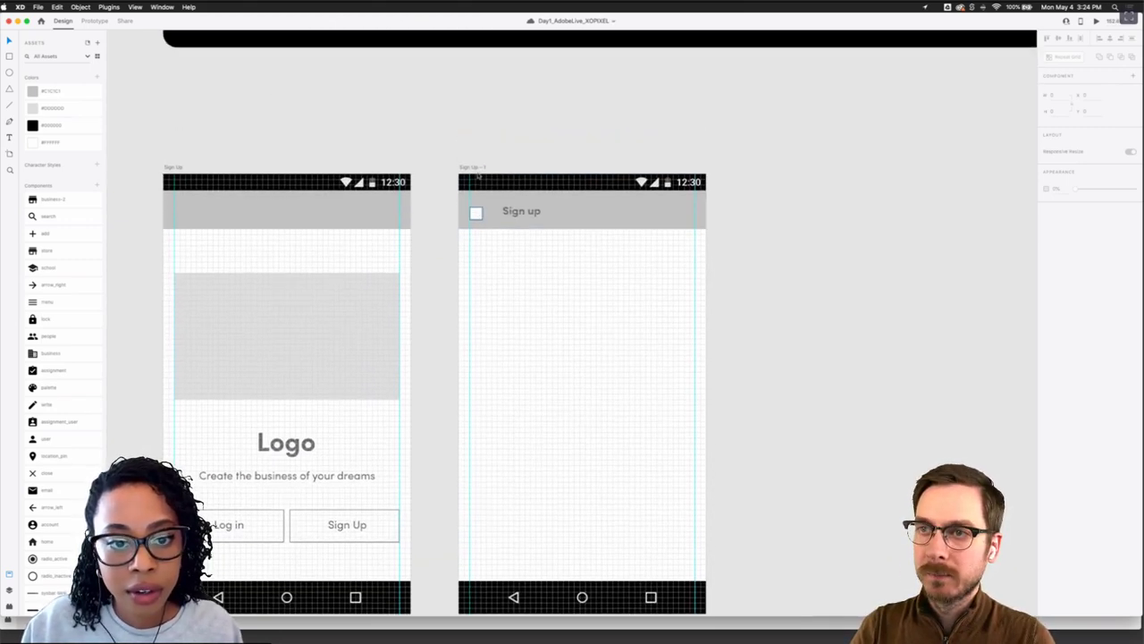
Remove the border from the white header square and resize it proportionally to 16 by 16
{"action": "scroll", "coordinate": [479, 175], "scroll_direction": "up", "scroll_amount": 5}
{"action": "left_click", "coordinate": [471, 267]}
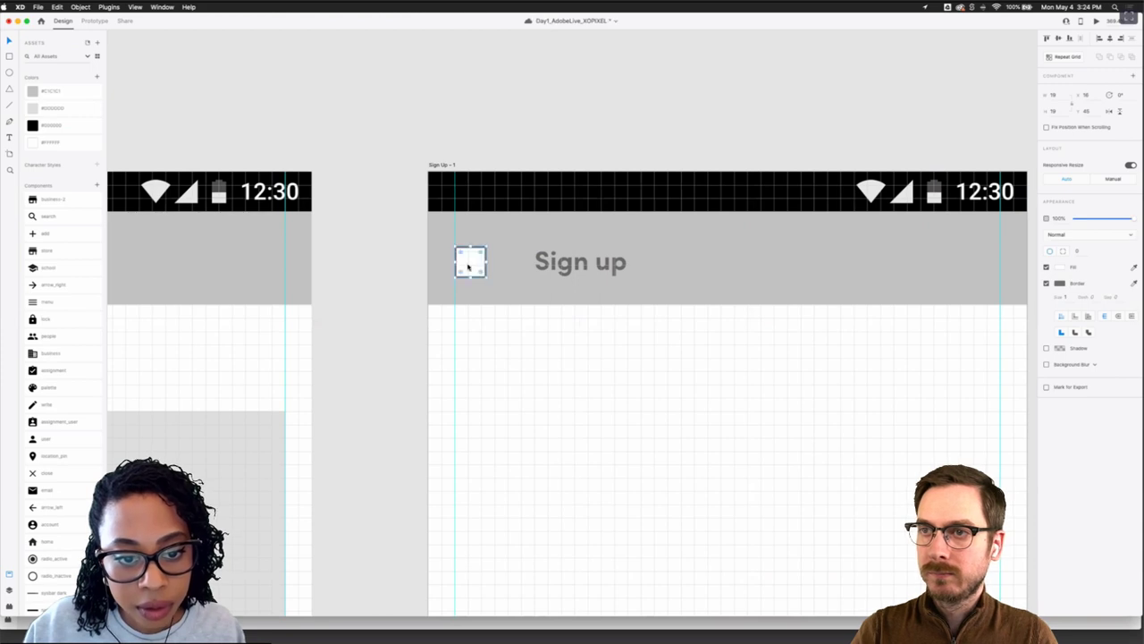
{"action": "left_click", "coordinate": [844, 272]}
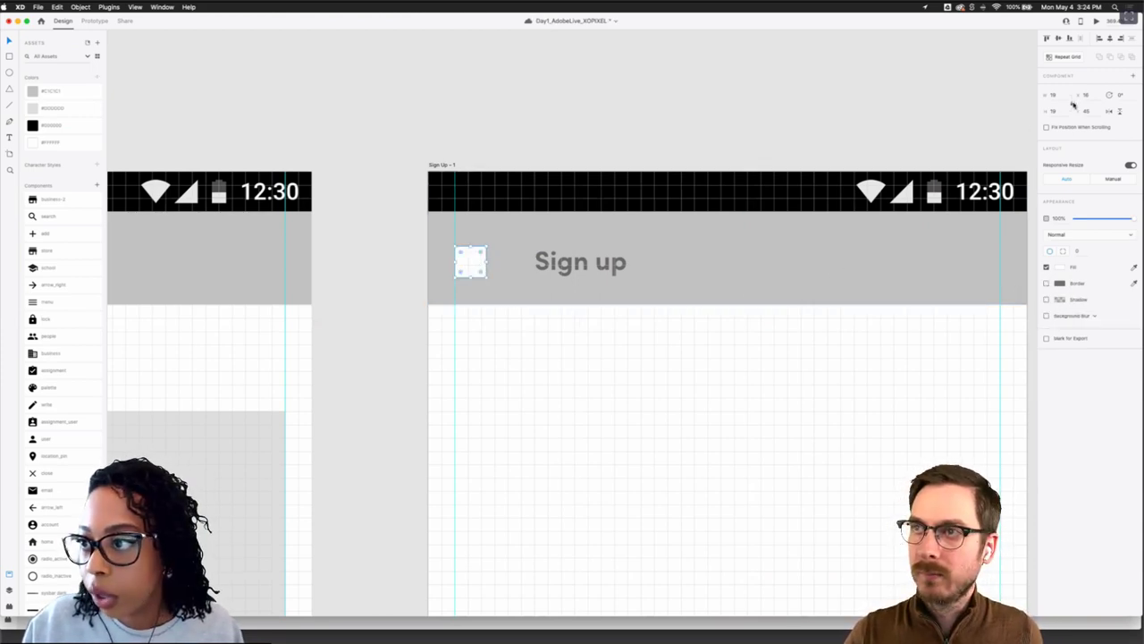
{"action": "left_click_drag", "start_coordinate": [1061, 111], "coordinate": [1013, 111]}
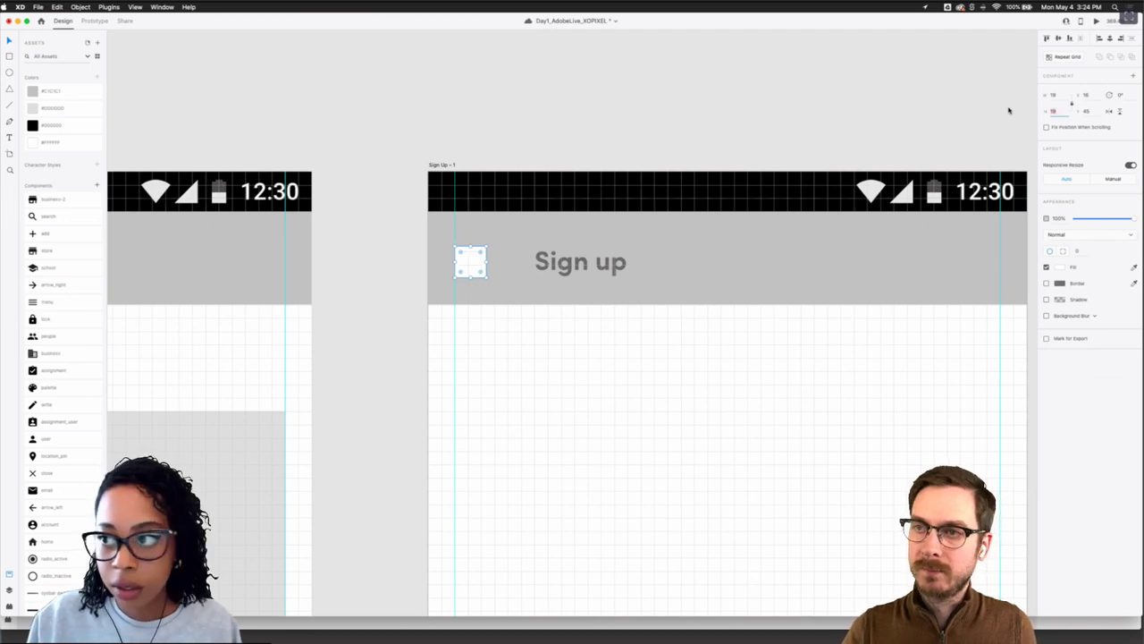
{"action": "key", "text": "Return"}
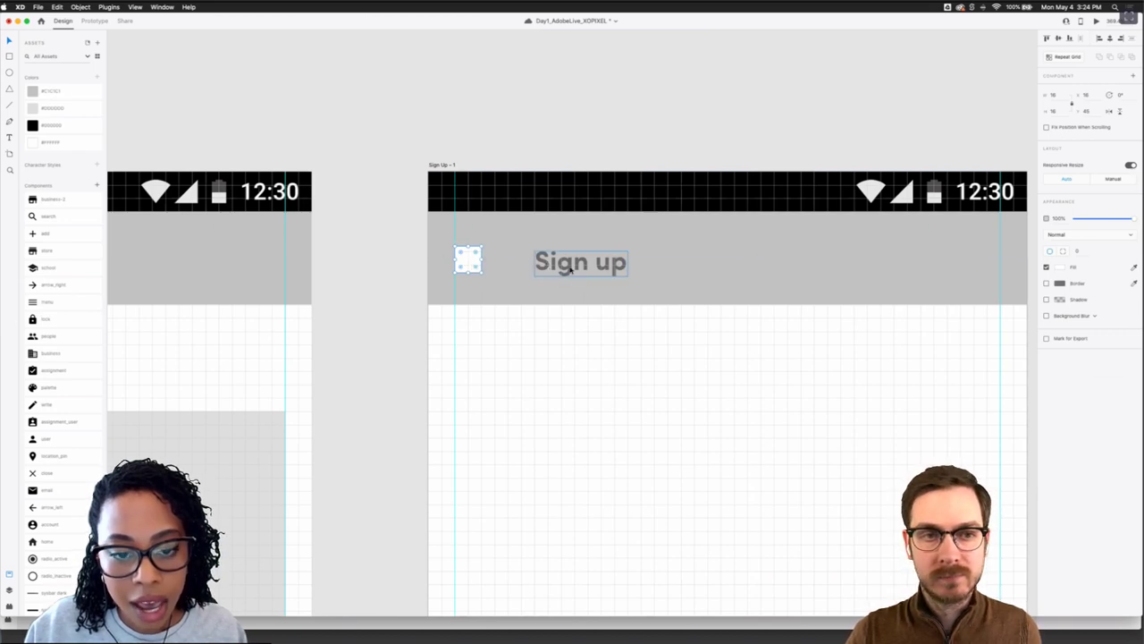
Nudge the "Sign up" title slightly up so it sits level with the white square
{"action": "left_click_drag", "start_coordinate": [570, 270], "coordinate": [570, 266]}
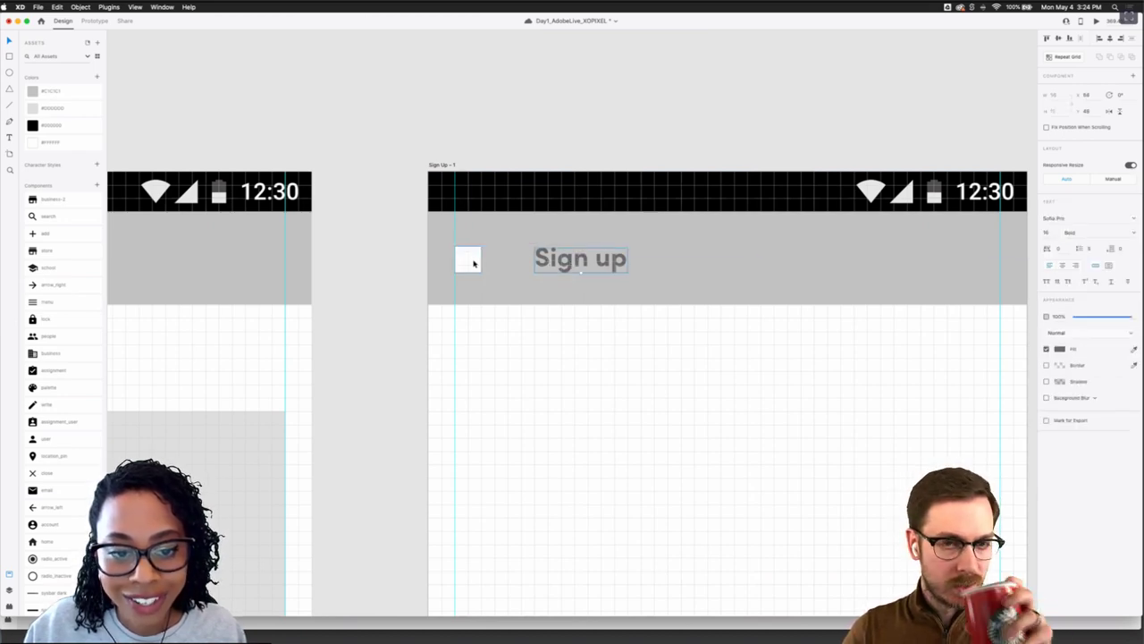
{"action": "left_click", "coordinate": [474, 262], "text": "shift"}
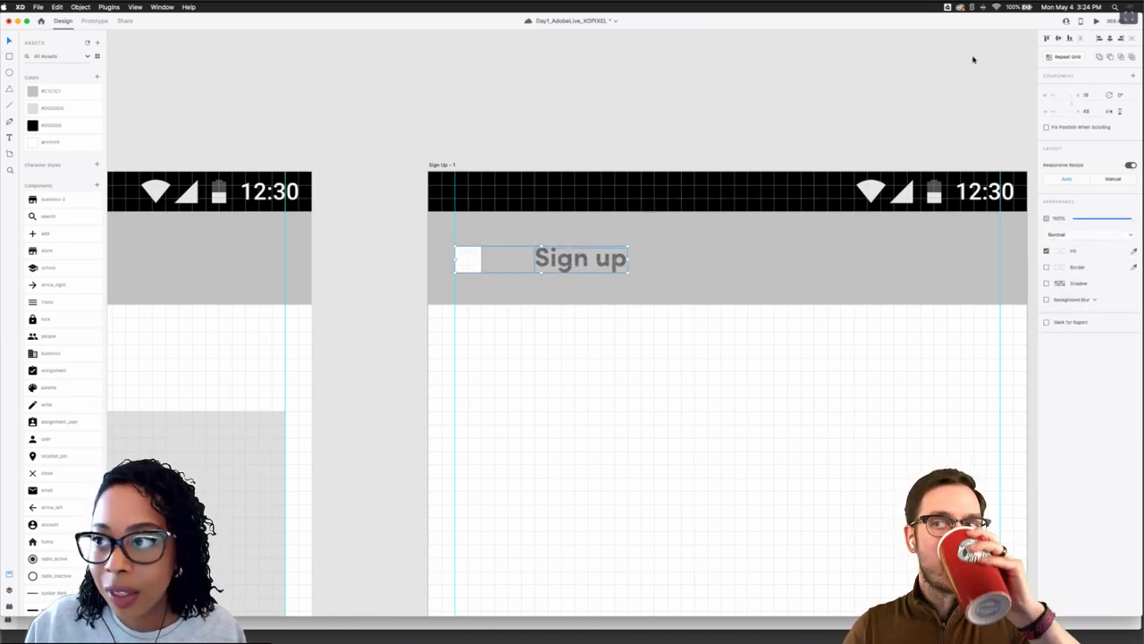
{"action": "left_click", "coordinate": [766, 125]}
Align the "Sign up" title and the white square in the header along their horizontal middle line
{"action": "scroll", "coordinate": [766, 125], "scroll_direction": "down", "scroll_amount": 3}
{"action": "scroll", "coordinate": [766, 127], "scroll_direction": "down", "scroll_amount": 5}
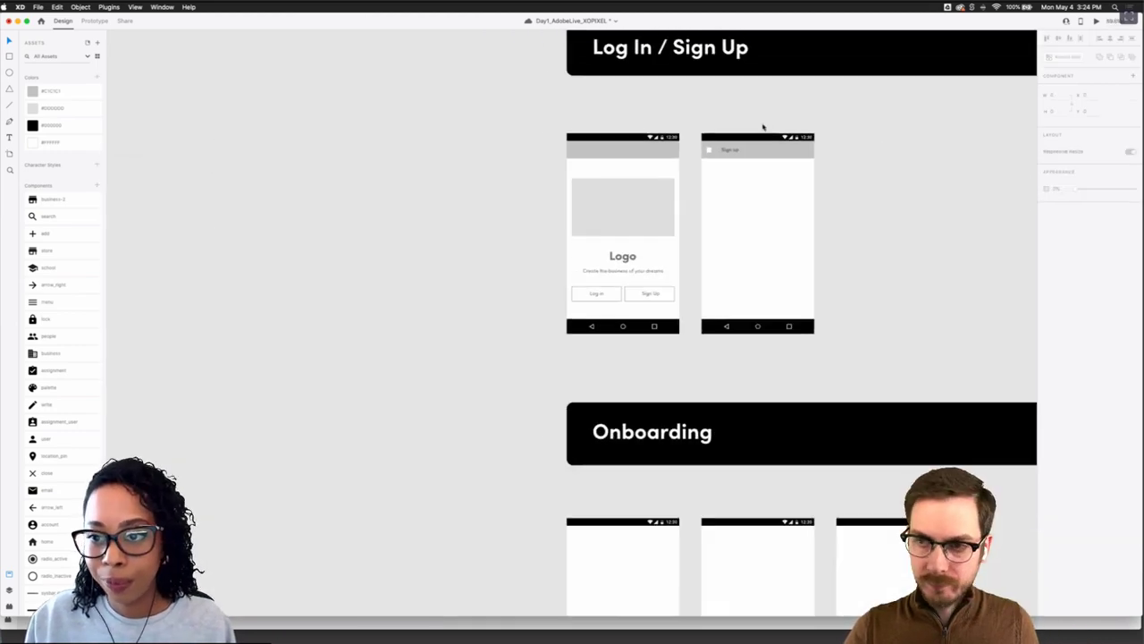
{"action": "scroll", "coordinate": [656, 169], "scroll_direction": "up", "scroll_amount": 8}
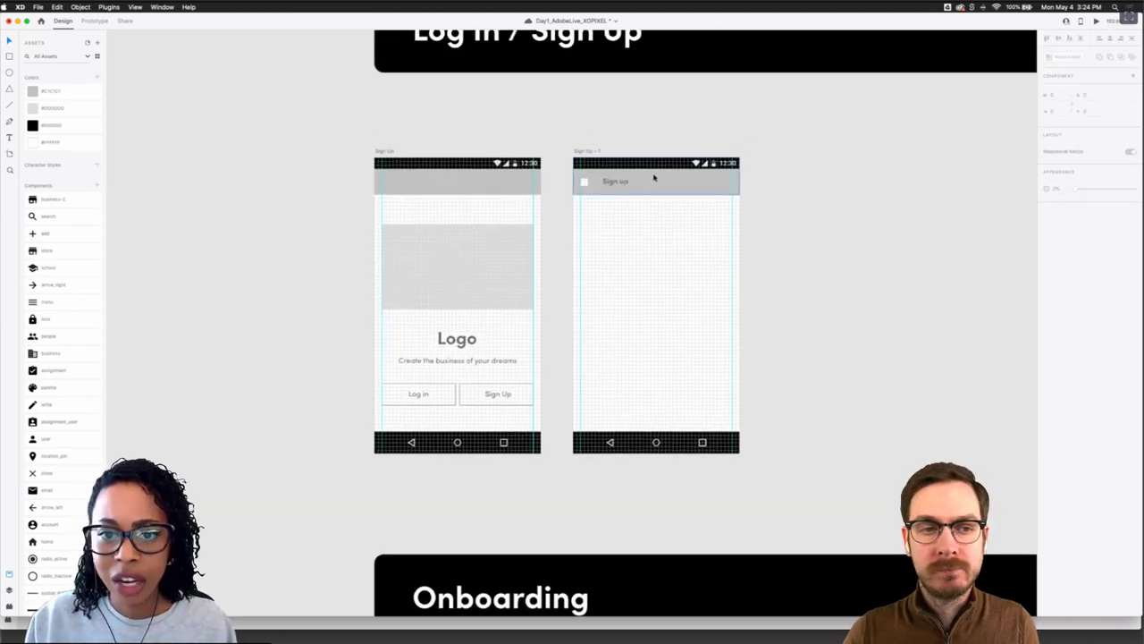
{"action": "scroll", "coordinate": [625, 189], "scroll_direction": "right", "scroll_amount": 2}
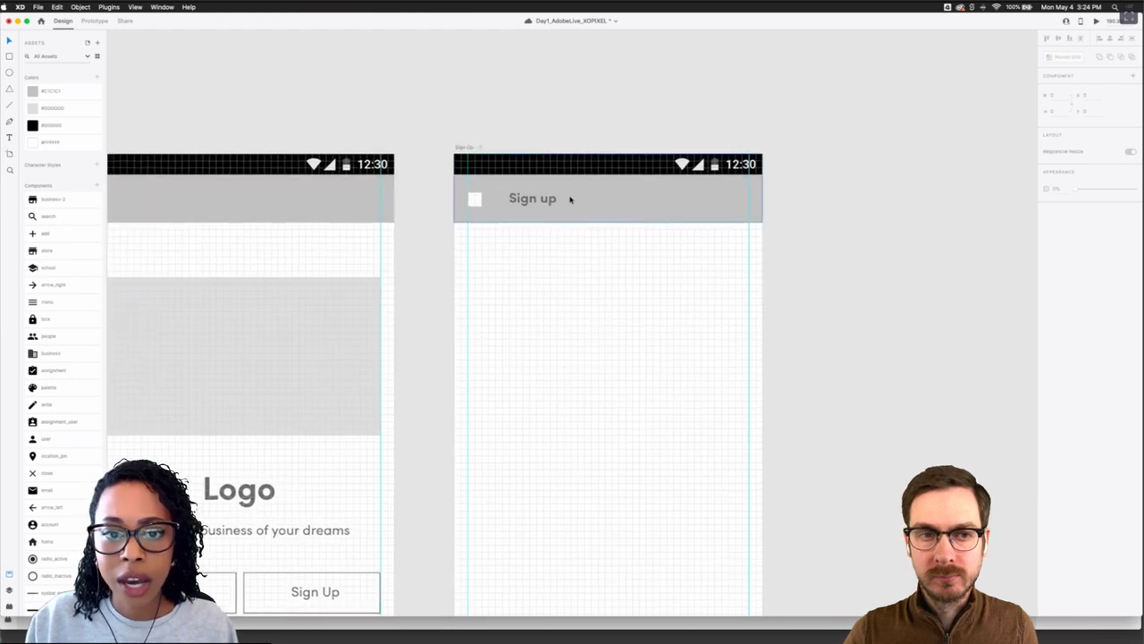
{"action": "scroll", "coordinate": [472, 197], "scroll_direction": "up", "scroll_amount": 3}
{"action": "scroll", "coordinate": [476, 201], "scroll_direction": "up", "scroll_amount": 2}
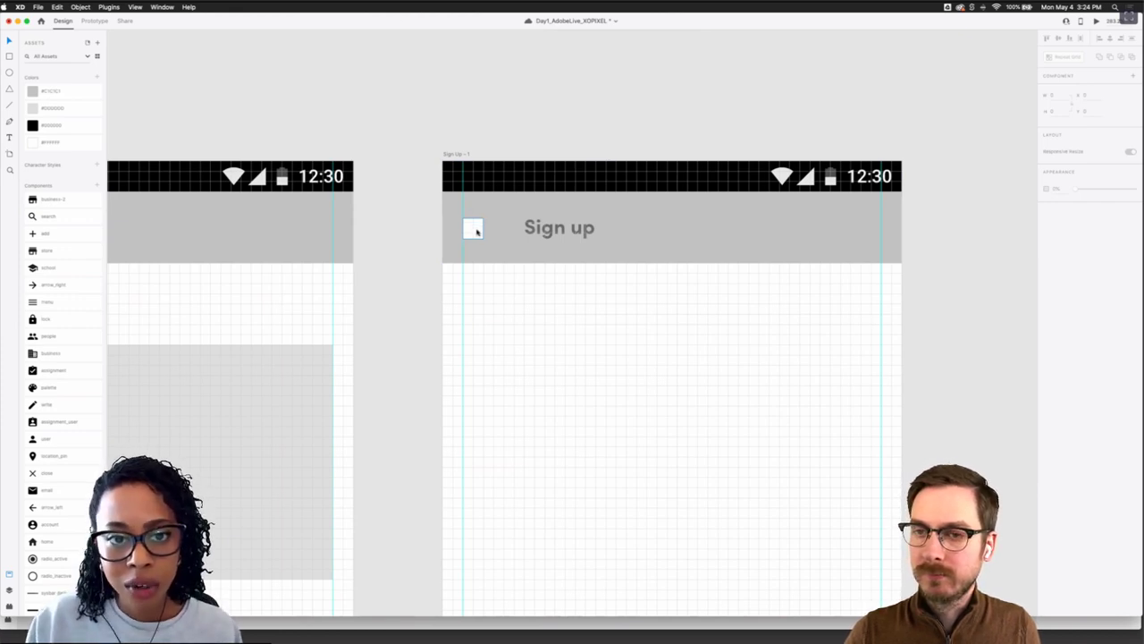
{"action": "scroll", "coordinate": [477, 231], "scroll_direction": "up", "scroll_amount": 2}
{"action": "scroll", "coordinate": [471, 235], "scroll_direction": "right", "scroll_amount": 1}
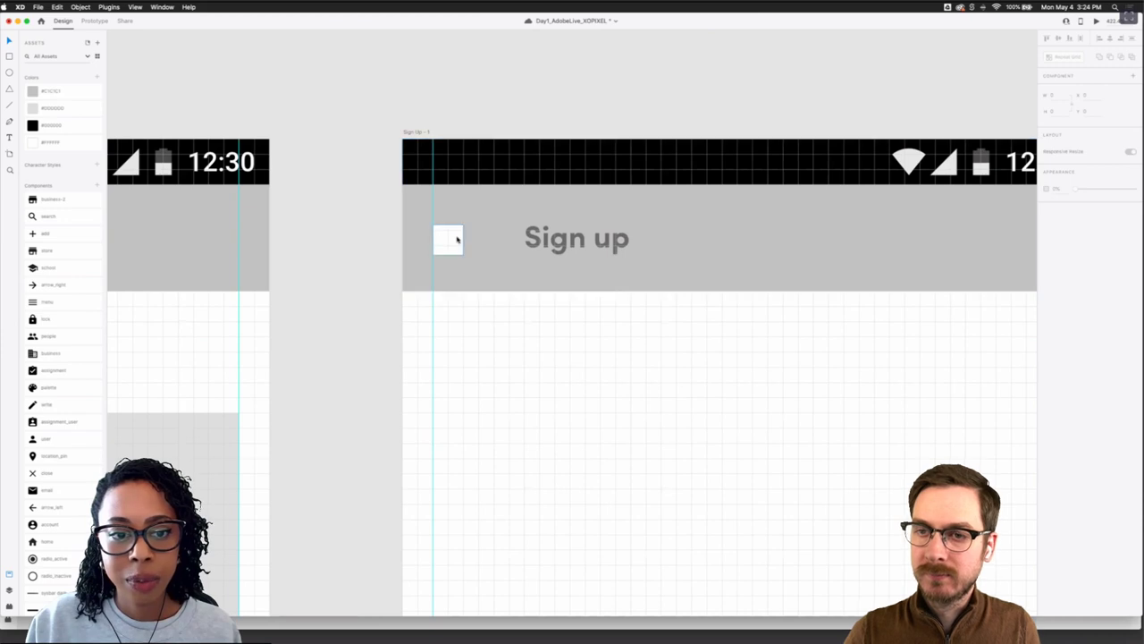
{"action": "left_click", "coordinate": [576, 238]}
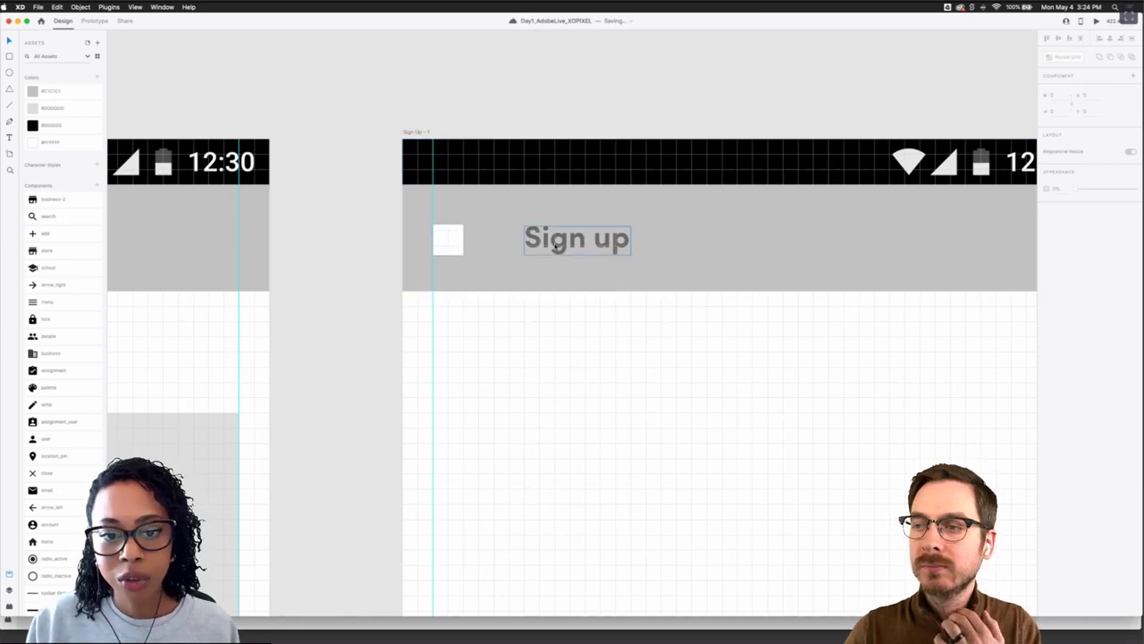
{"action": "left_click", "coordinate": [446, 240], "text": "shift"}
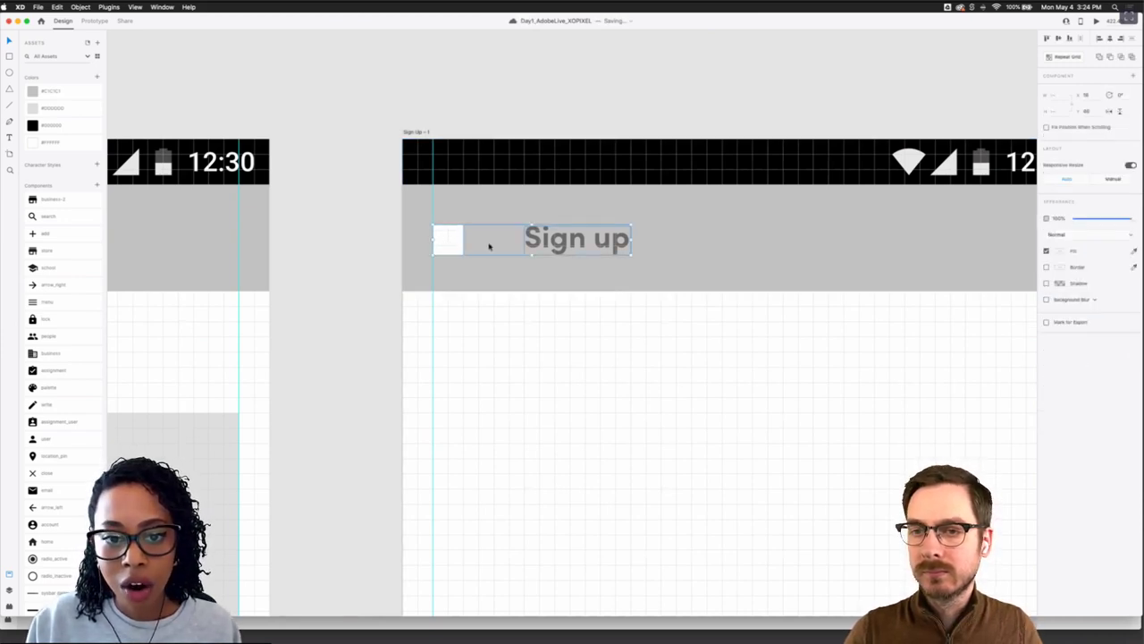
{"action": "left_click", "coordinate": [1060, 40]}
{"action": "left_click", "coordinate": [851, 85]}
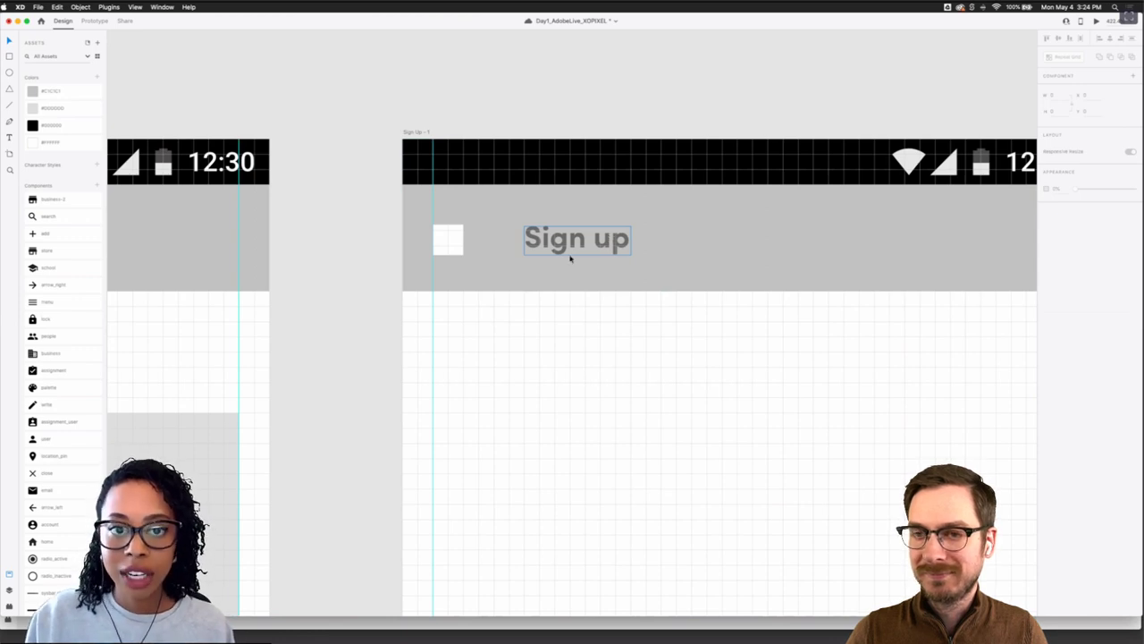
Capitalize the second word of the header title so it reads "Sign Up"
{"action": "scroll", "coordinate": [566, 301], "scroll_direction": "down", "scroll_amount": 3}
{"action": "scroll", "coordinate": [564, 268], "scroll_direction": "up", "scroll_amount": 2}
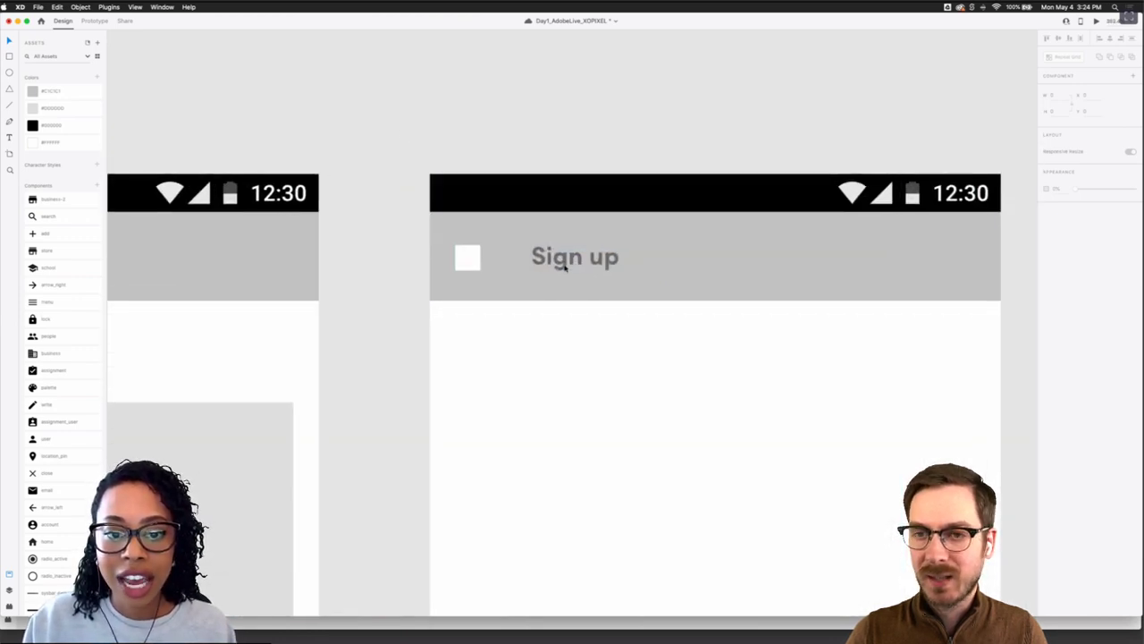
{"action": "key", "text": "super+apostrophe"}
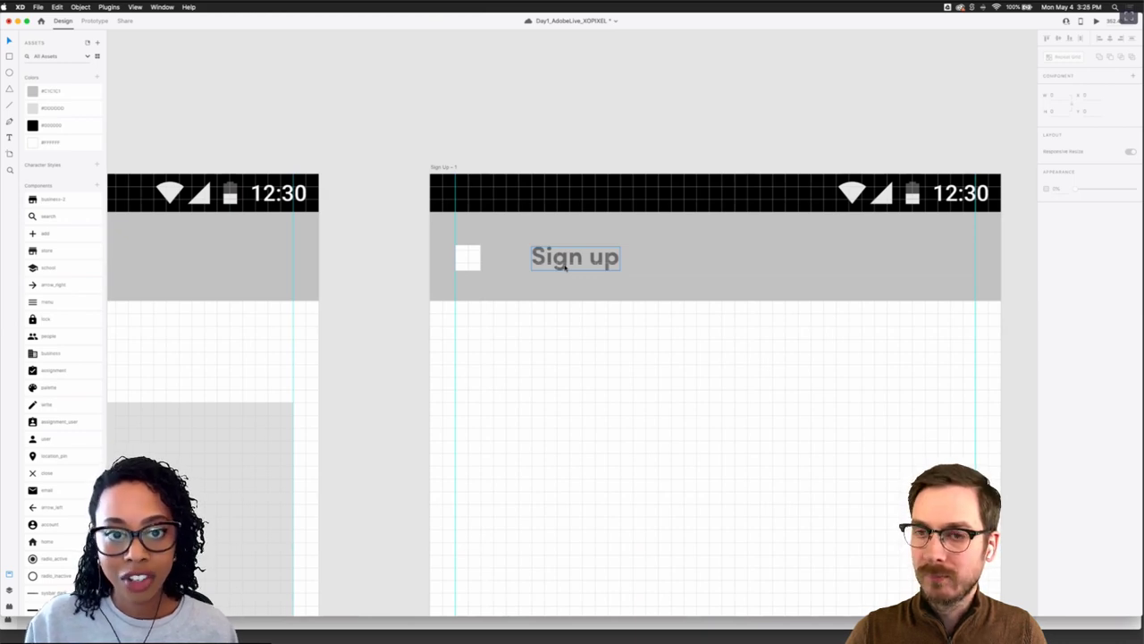
{"action": "scroll", "coordinate": [565, 266], "scroll_direction": "up", "scroll_amount": 3}
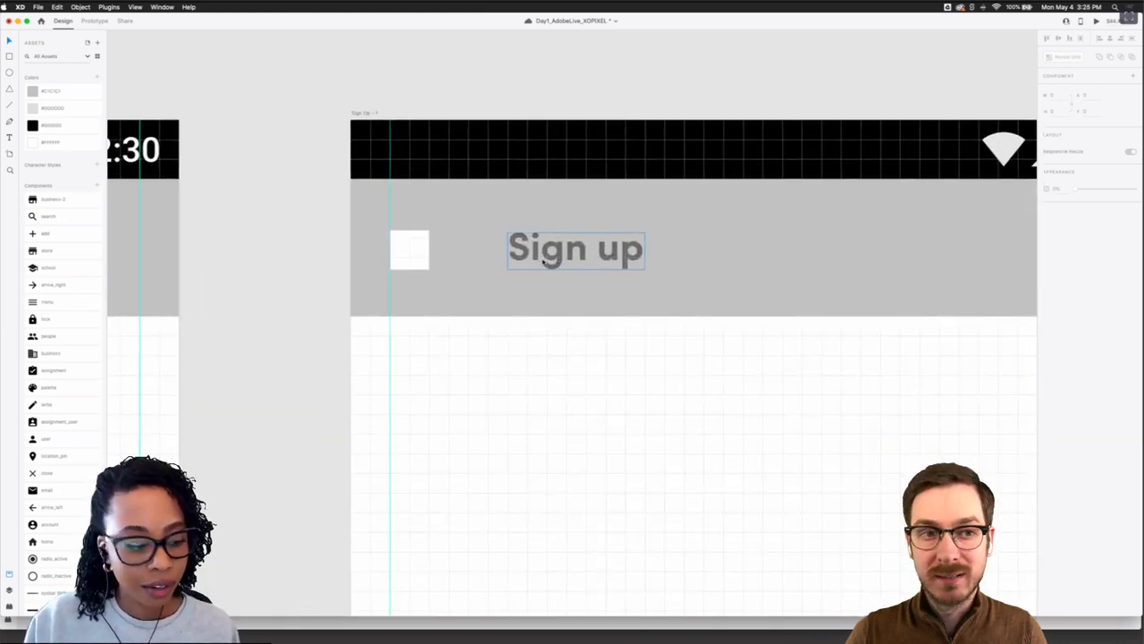
{"action": "scroll", "coordinate": [545, 262], "scroll_direction": "down", "scroll_amount": 2}
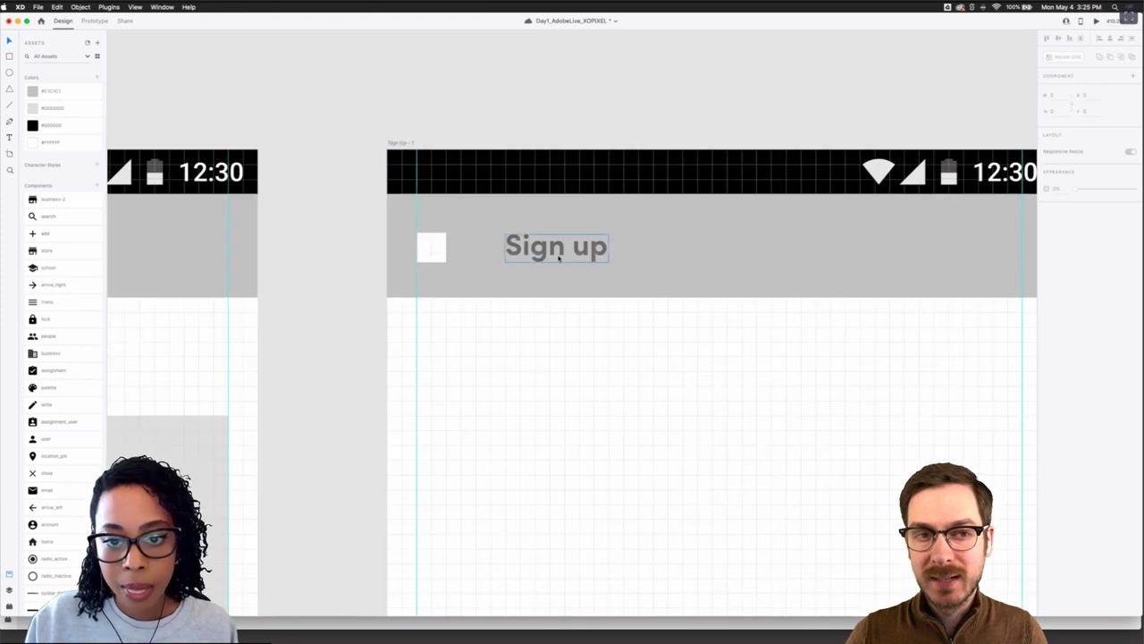
{"action": "double_click", "coordinate": [587, 241]}
{"action": "left_click", "coordinate": [587, 239]}
{"action": "key", "text": "BackSpace"}
{"action": "type", "text": "U"}
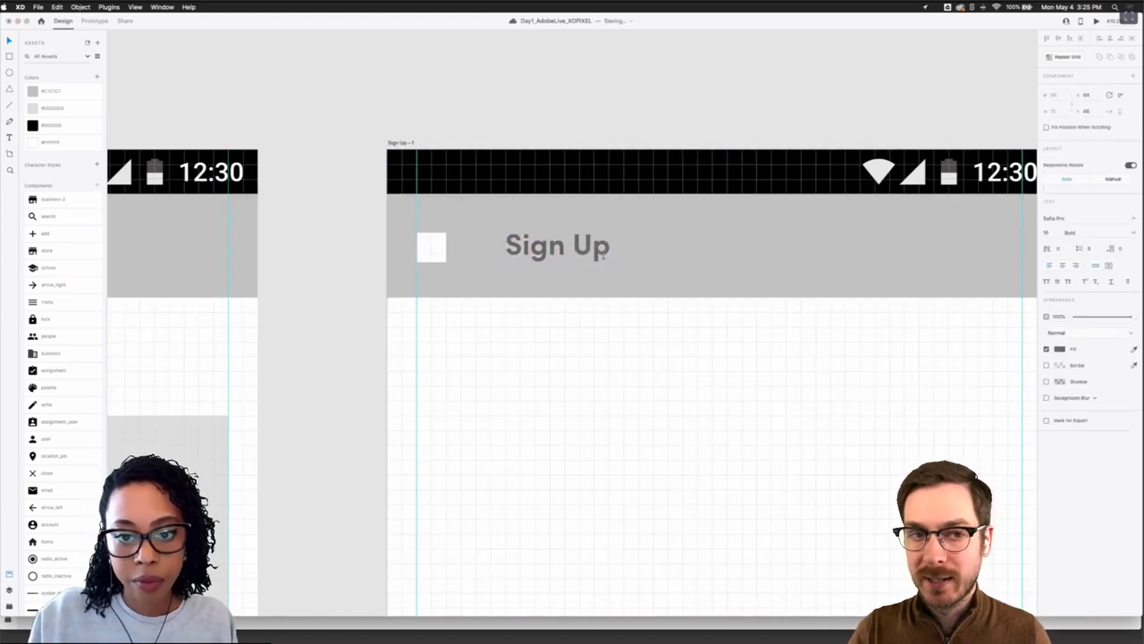
{"action": "left_click", "coordinate": [593, 331]}
{"action": "left_click", "coordinate": [571, 252]}
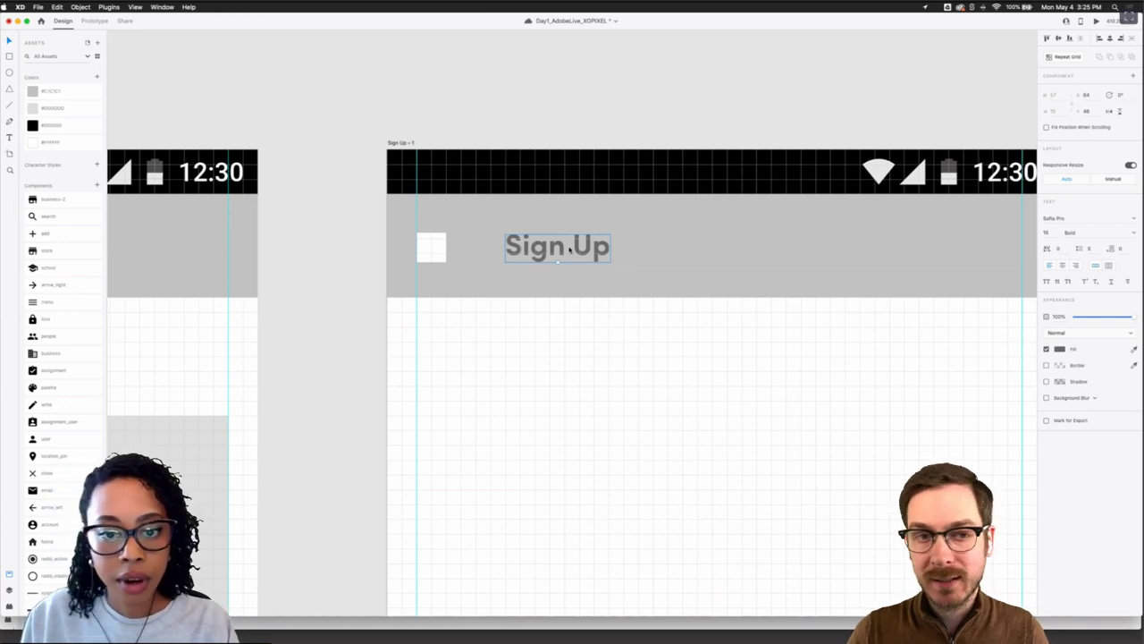
{"action": "scroll", "coordinate": [570, 251], "scroll_direction": "down", "scroll_amount": 5}
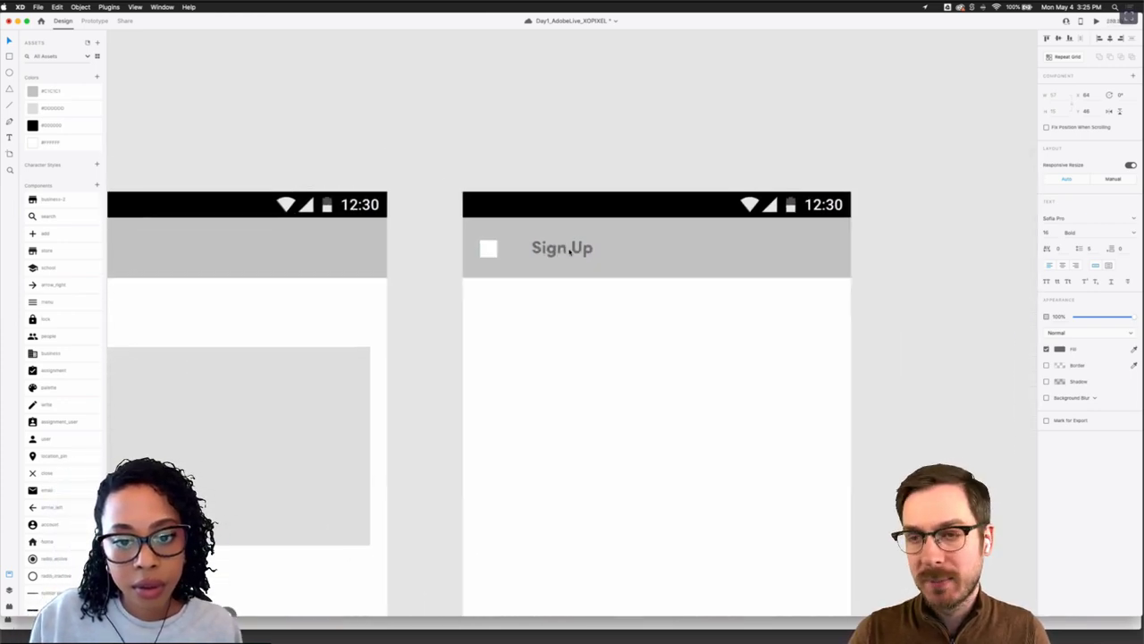
{"action": "scroll", "coordinate": [565, 255], "scroll_direction": "up", "scroll_amount": 4}
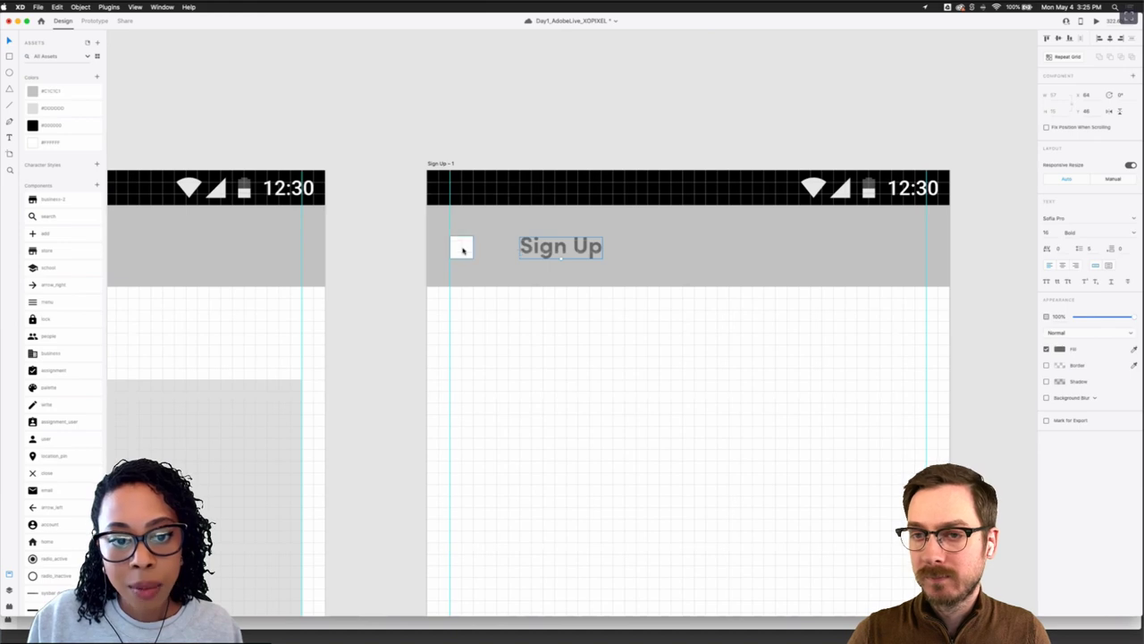
{"action": "scroll", "coordinate": [552, 265], "scroll_direction": "down", "scroll_amount": 4}
{"action": "scroll", "coordinate": [550, 255], "scroll_direction": "down", "scroll_amount": 2}
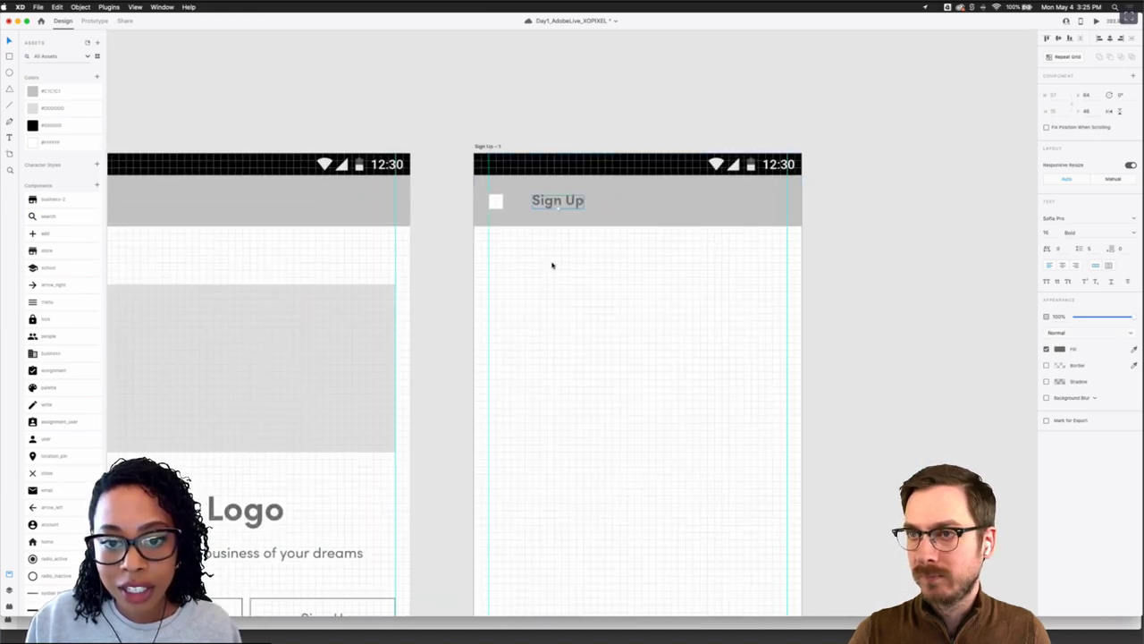
{"action": "scroll", "coordinate": [551, 252], "scroll_direction": "up", "scroll_amount": 1}
{"action": "scroll", "coordinate": [551, 252], "scroll_direction": "up", "scroll_amount": 5}
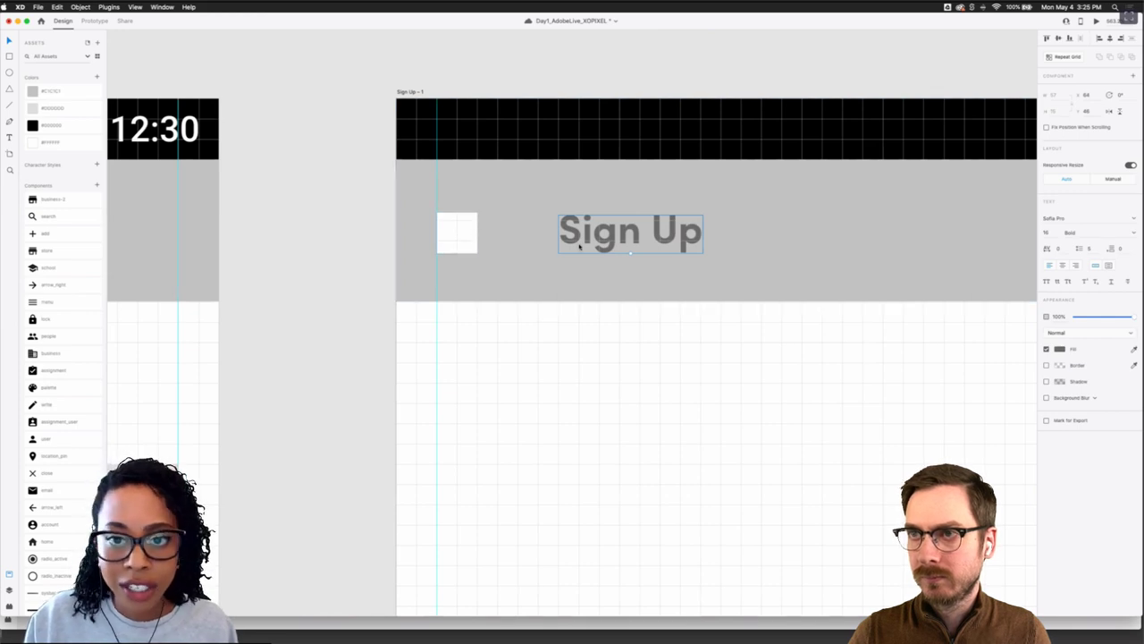
Nudge the "Sign Up" header title slightly left, to X 63
{"action": "scroll", "coordinate": [577, 313], "scroll_direction": "right", "scroll_amount": 2}
{"action": "scroll", "coordinate": [577, 313], "scroll_direction": "down", "scroll_amount": 1}
{"action": "scroll", "coordinate": [580, 328], "scroll_direction": "down", "scroll_amount": 3}
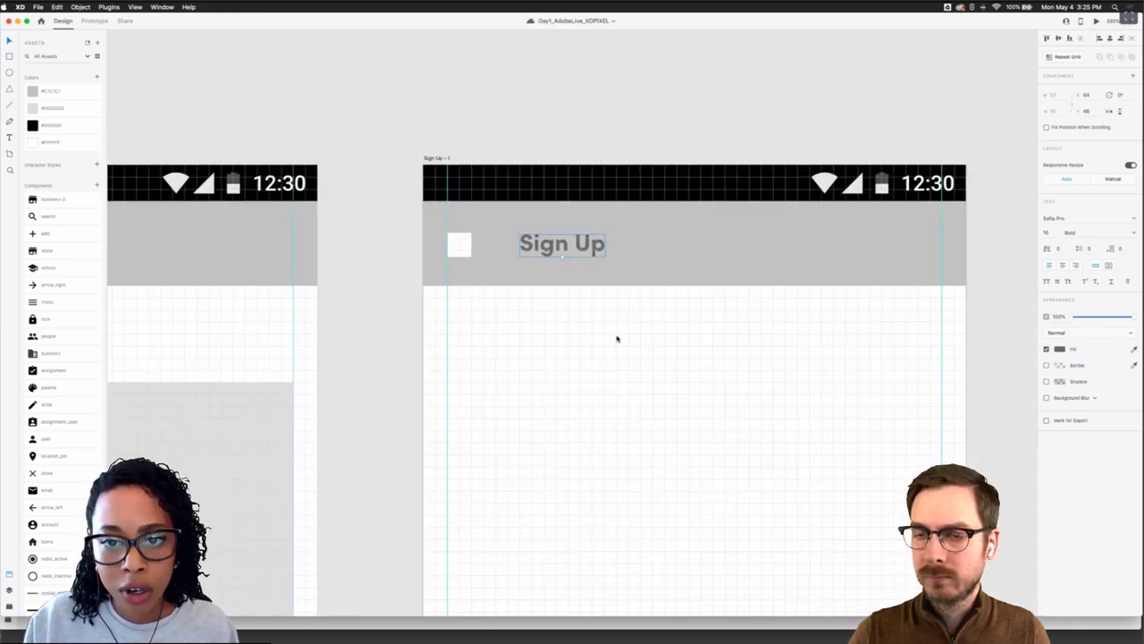
{"action": "scroll", "coordinate": [616, 334], "scroll_direction": "down", "scroll_amount": 1}
{"action": "scroll", "coordinate": [616, 334], "scroll_direction": "down", "scroll_amount": 2}
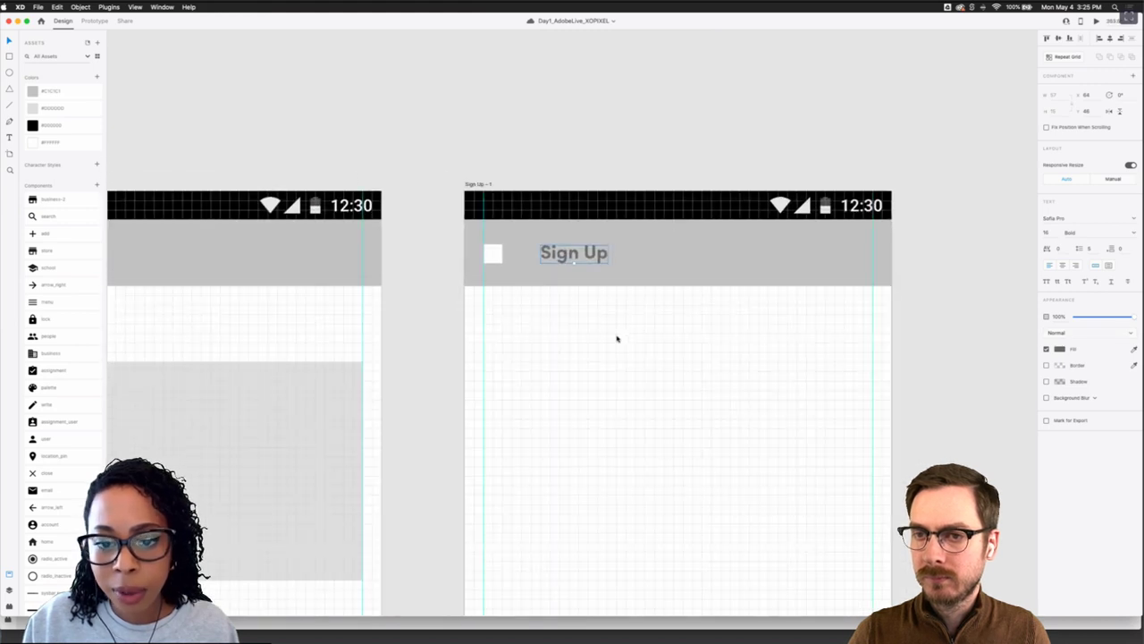
{"action": "scroll", "coordinate": [590, 259], "scroll_direction": "up", "scroll_amount": 3}
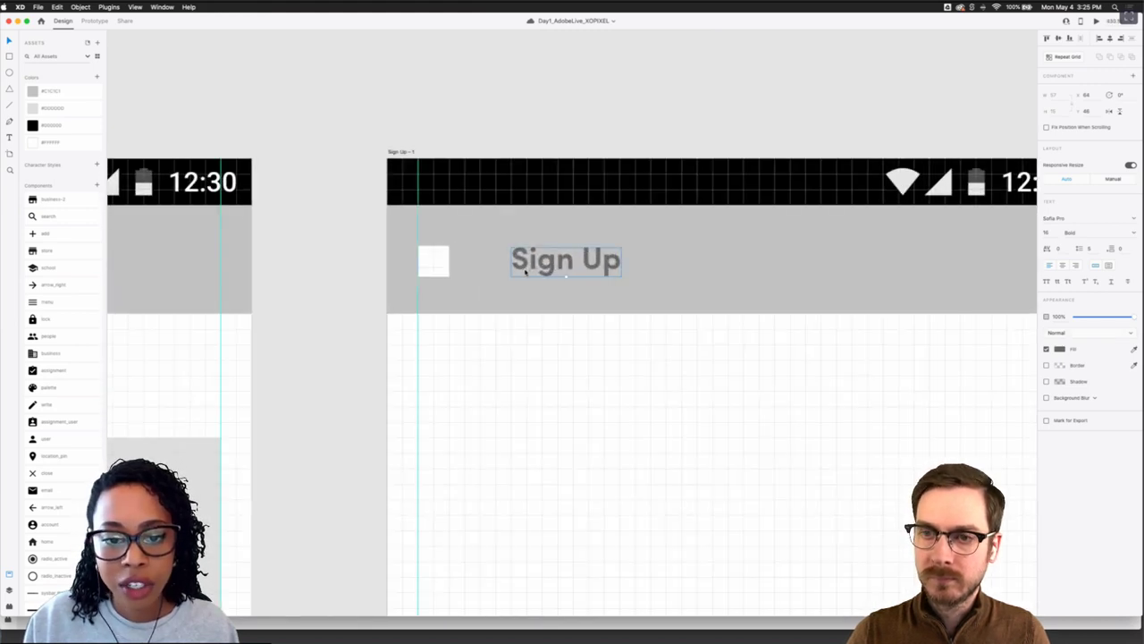
{"action": "scroll", "coordinate": [525, 271], "scroll_direction": "down", "scroll_amount": 2}
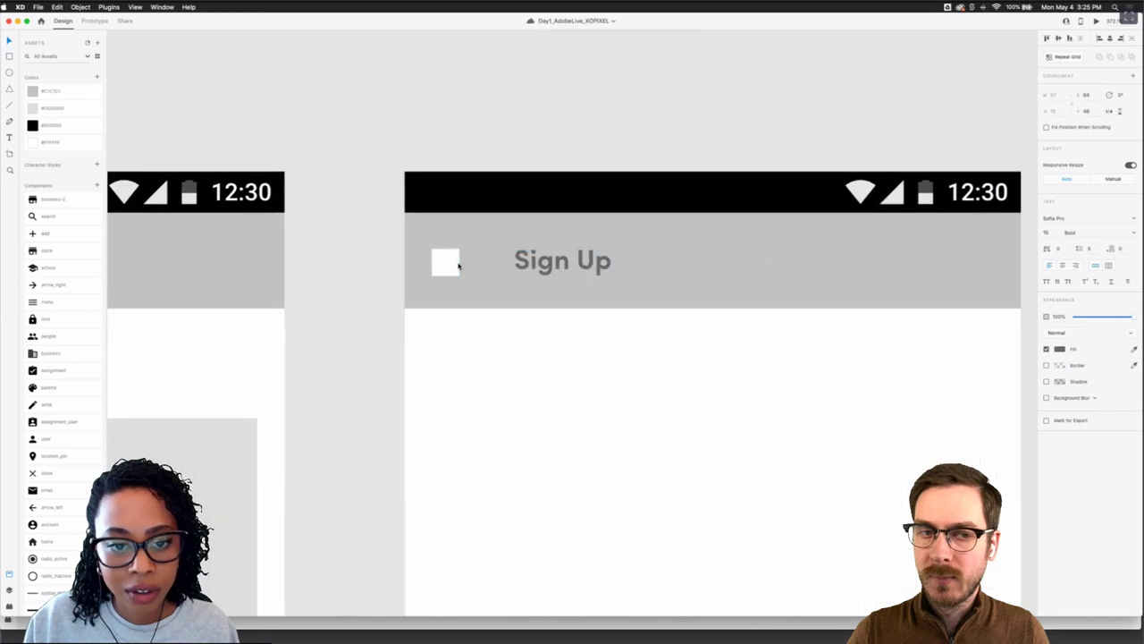
{"action": "left_click", "coordinate": [448, 261]}
{"action": "left_click", "coordinate": [530, 267], "text": "shift"}
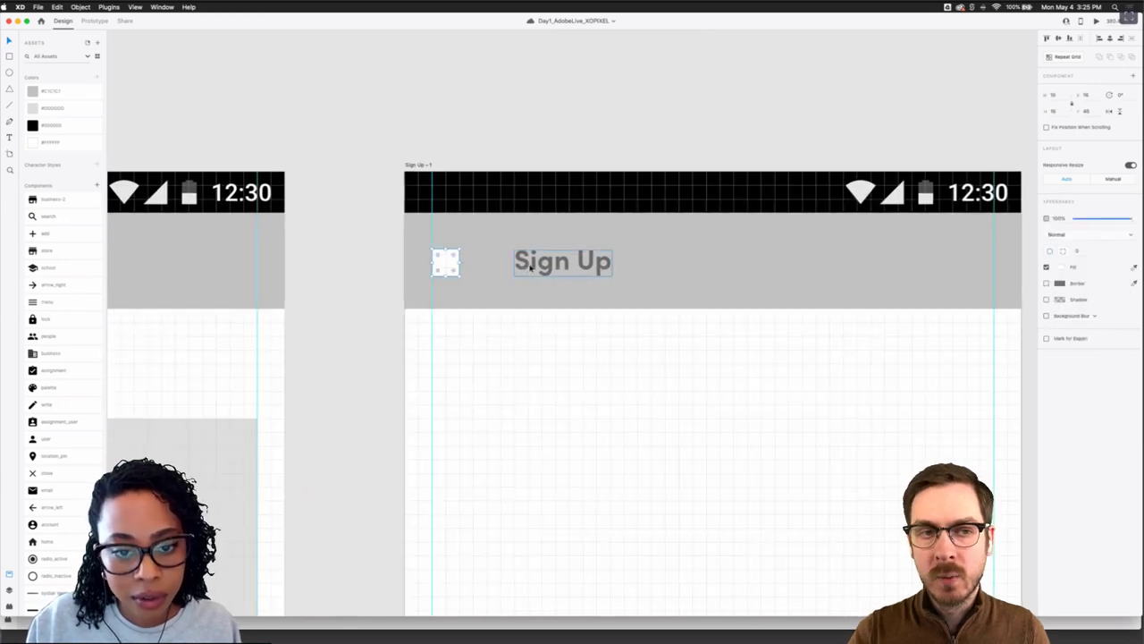
{"action": "left_click", "coordinate": [531, 267]}
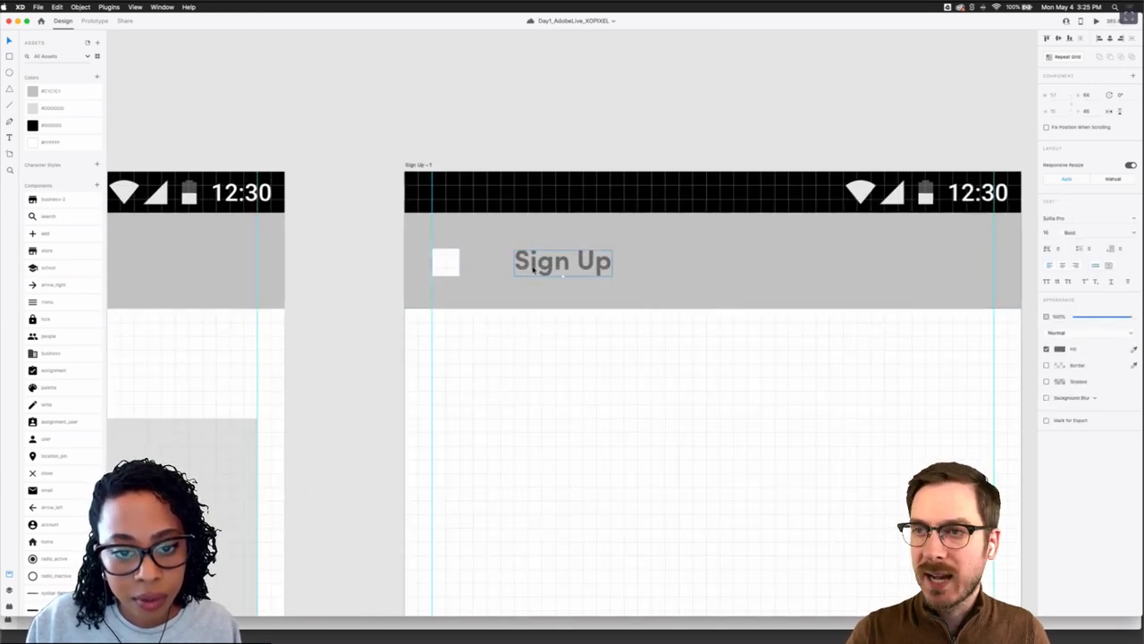
{"action": "key", "text": "Left"}
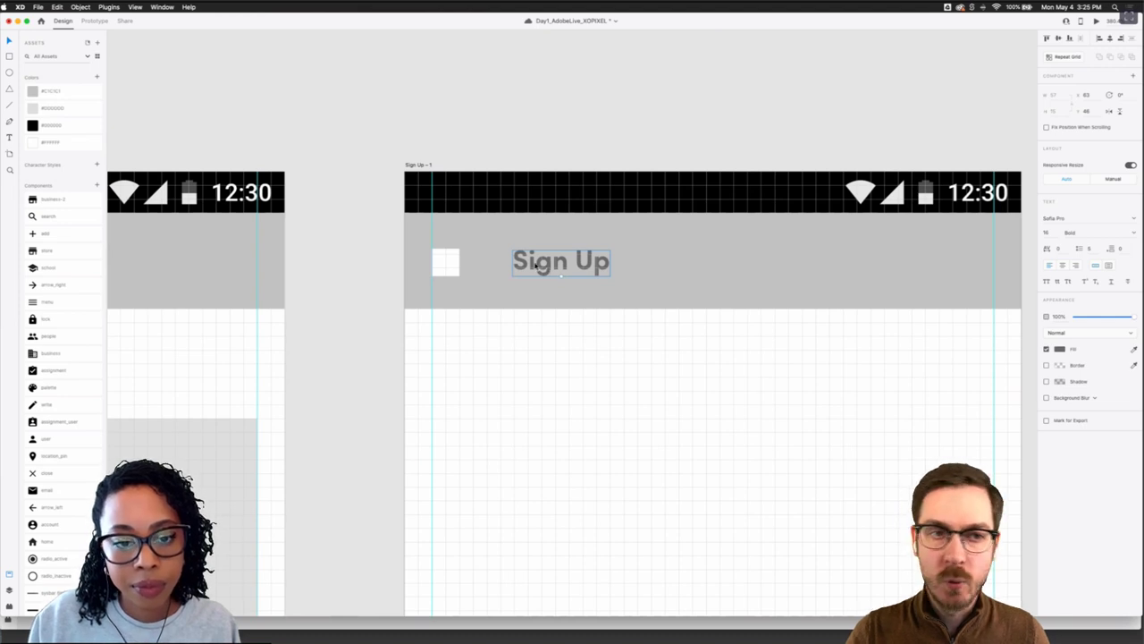
{"action": "left_click_drag", "start_coordinate": [535, 265], "coordinate": [531, 266]}
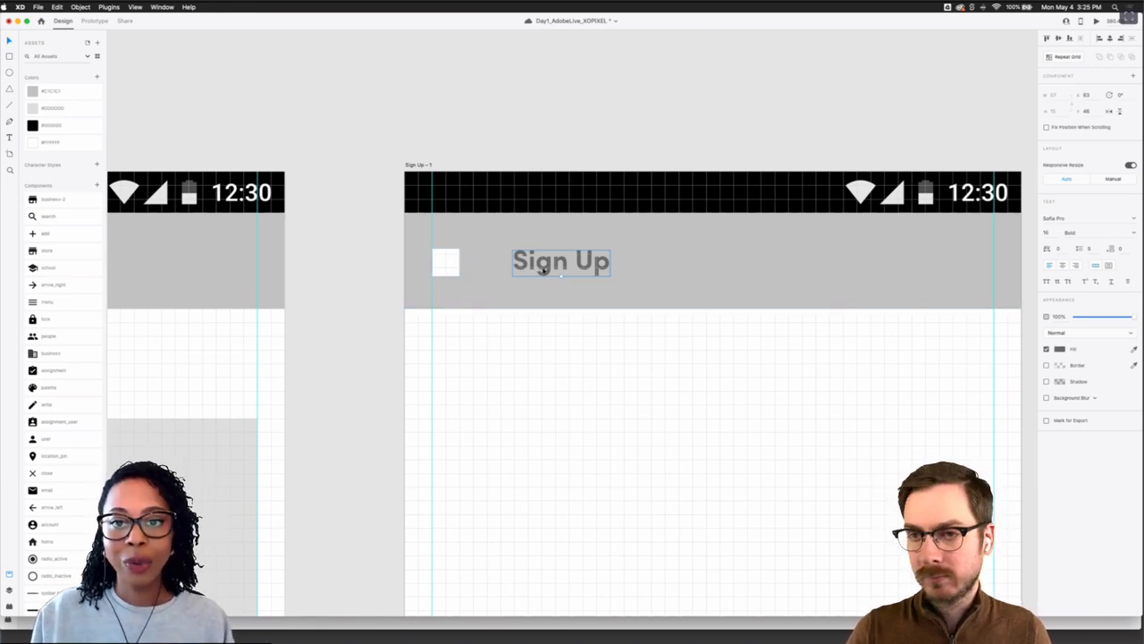
Move the "Sign Up" header title slightly right, to X 64, and check it against the white square
{"action": "scroll", "coordinate": [542, 268], "scroll_direction": "down", "scroll_amount": 3}
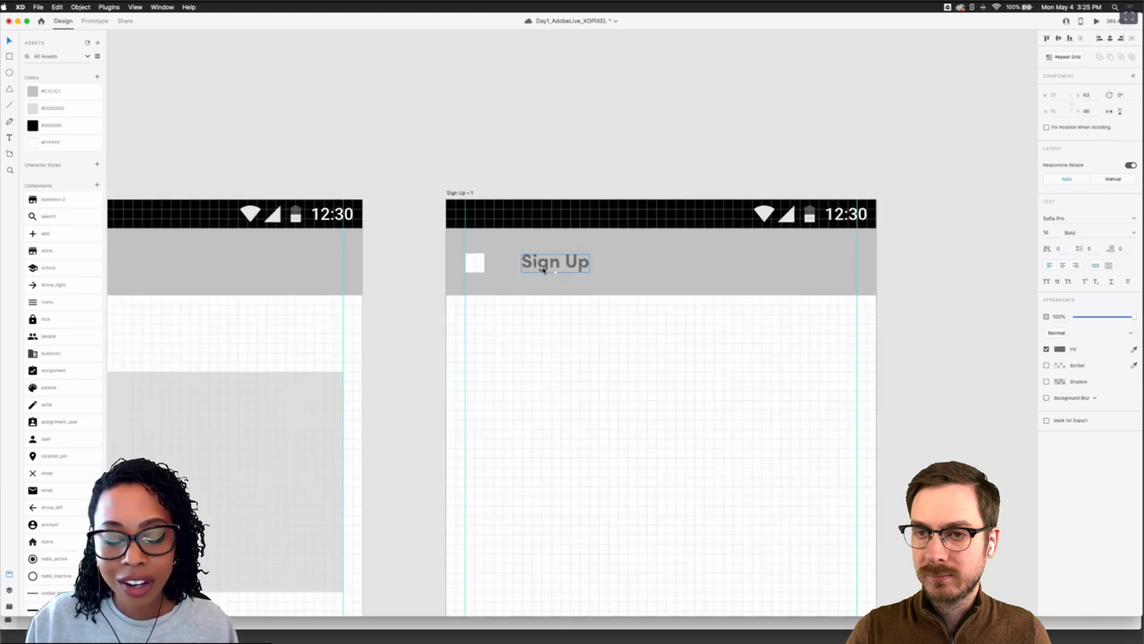
{"action": "scroll", "coordinate": [543, 269], "scroll_direction": "right", "scroll_amount": 2}
{"action": "scroll", "coordinate": [542, 270], "scroll_direction": "right", "scroll_amount": 1}
{"action": "scroll", "coordinate": [545, 269], "scroll_direction": "down", "scroll_amount": 2}
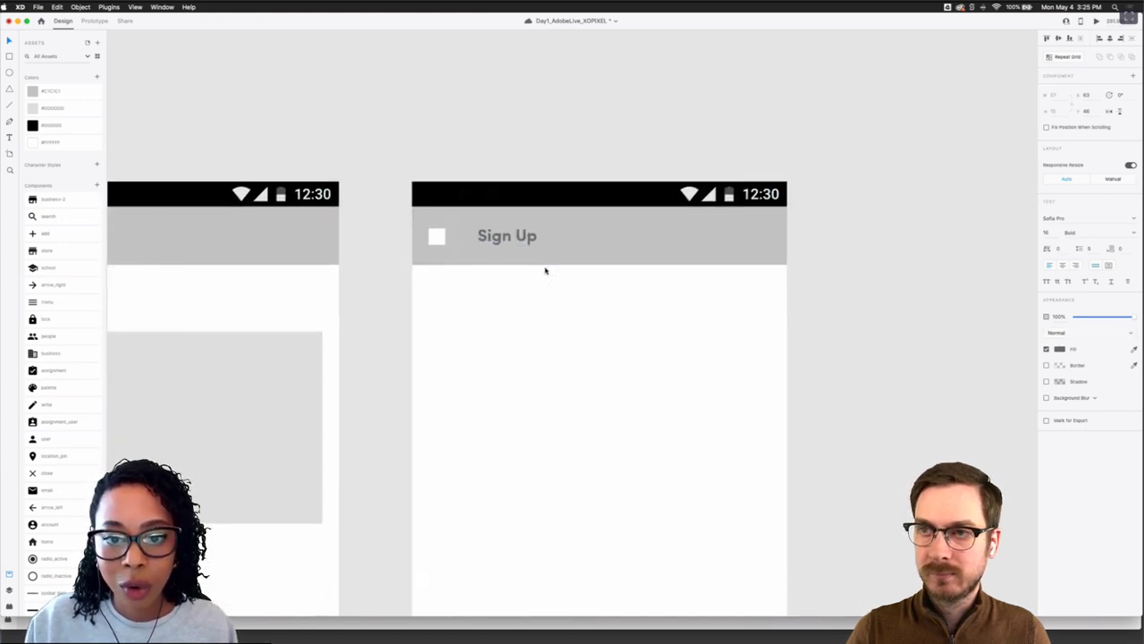
{"action": "scroll", "coordinate": [515, 239], "scroll_direction": "up", "scroll_amount": 4}
{"action": "scroll", "coordinate": [515, 238], "scroll_direction": "up", "scroll_amount": 1}
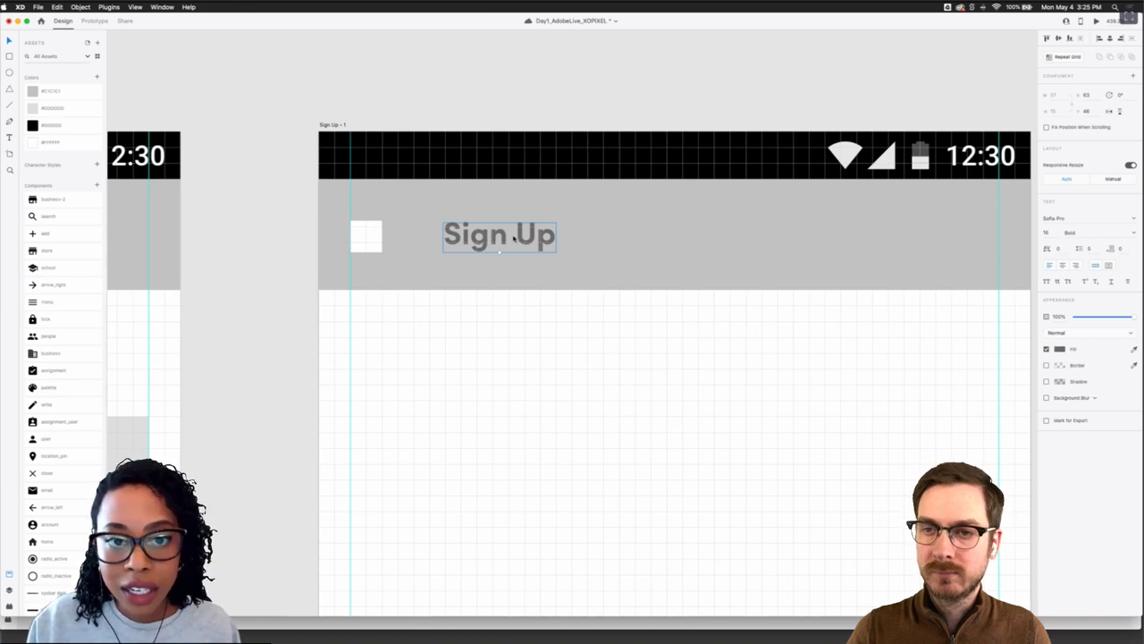
{"action": "scroll", "coordinate": [514, 238], "scroll_direction": "left", "scroll_amount": 1}
{"action": "scroll", "coordinate": [513, 238], "scroll_direction": "left", "scroll_amount": 1}
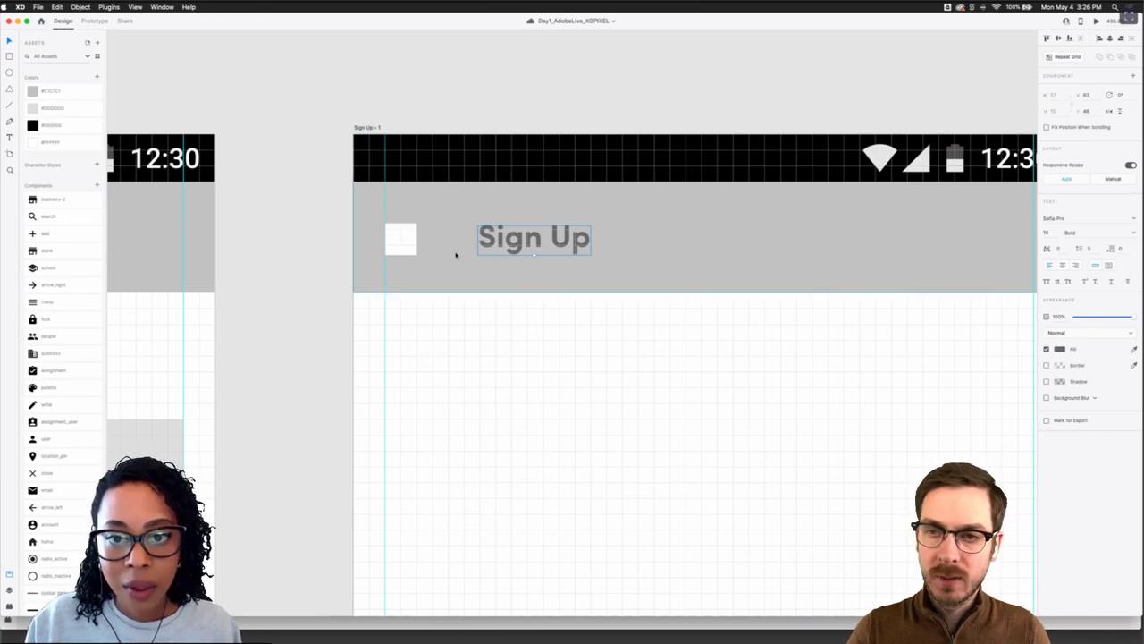
{"action": "scroll", "coordinate": [455, 252], "scroll_direction": "up", "scroll_amount": 3}
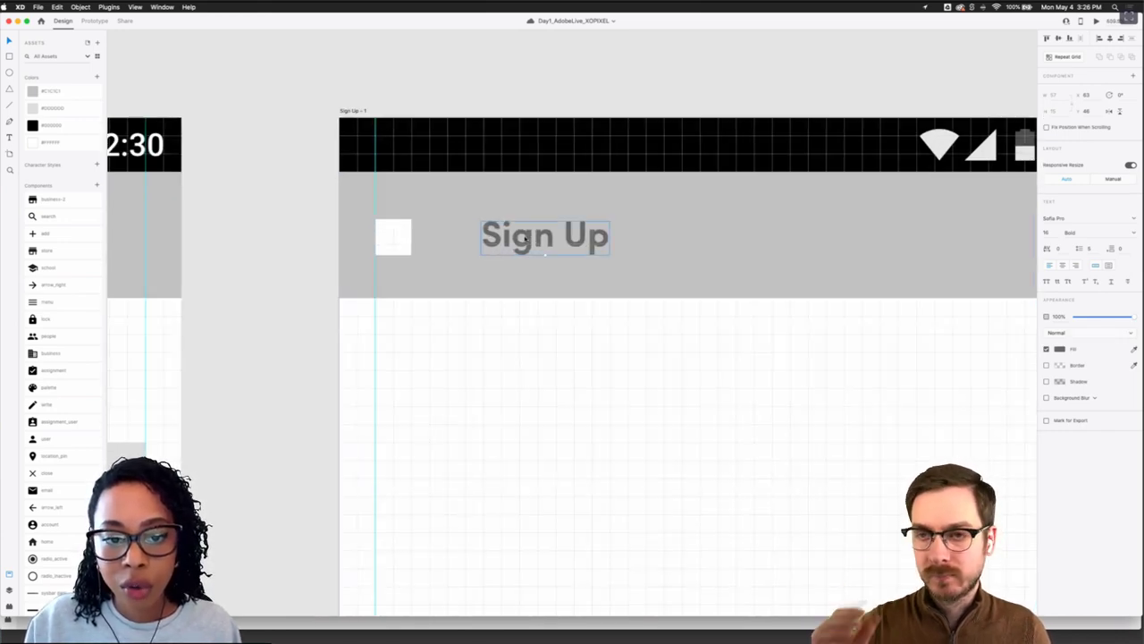
{"action": "left_click_drag", "start_coordinate": [526, 240], "coordinate": [528, 237]}
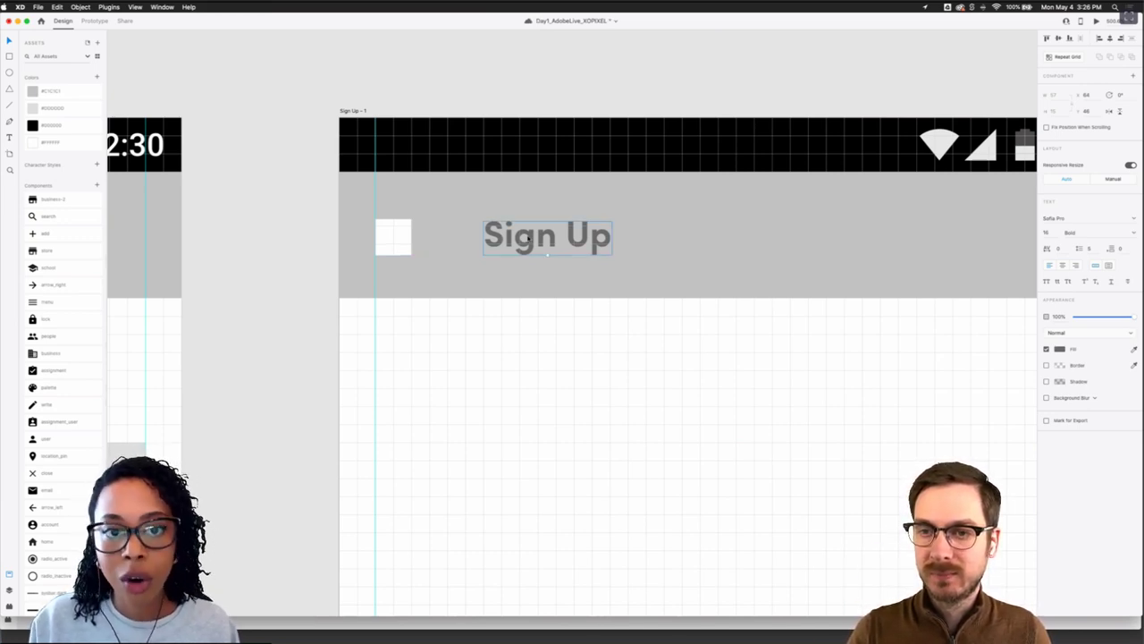
{"action": "scroll", "coordinate": [528, 238], "scroll_direction": "down", "scroll_amount": 5}
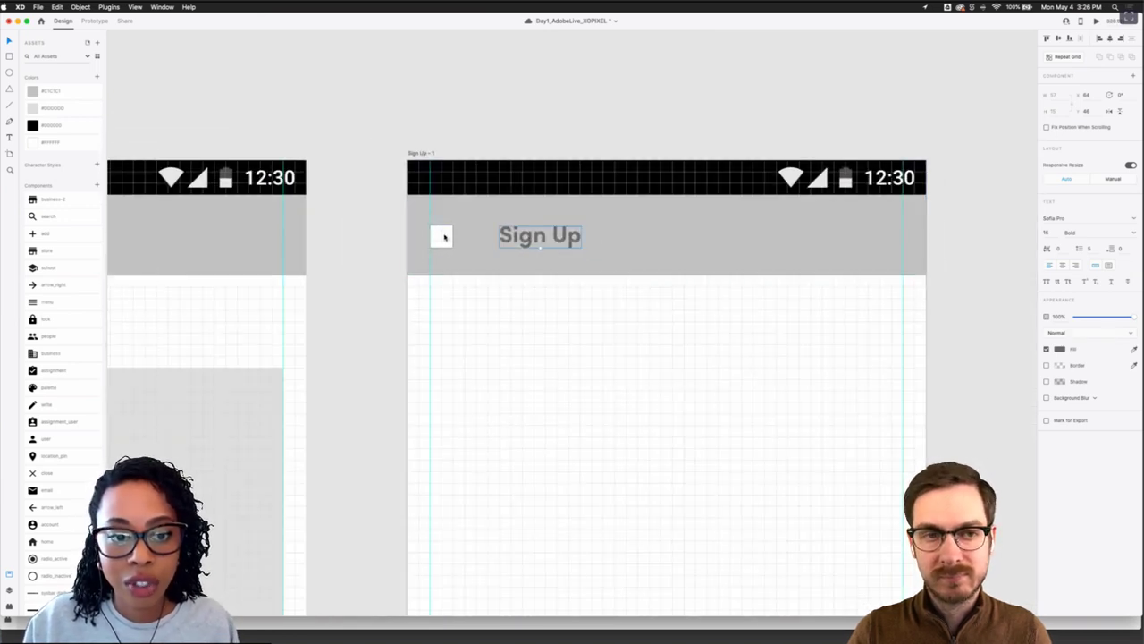
{"action": "scroll", "coordinate": [444, 237], "scroll_direction": "up", "scroll_amount": 3}
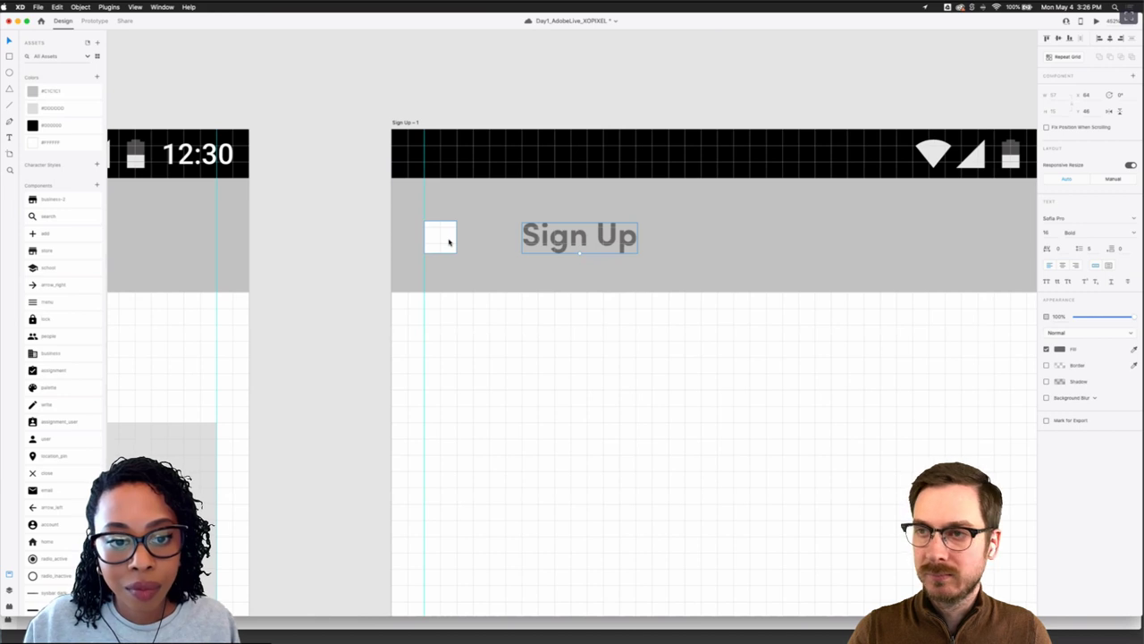
{"action": "left_click", "coordinate": [449, 242]}
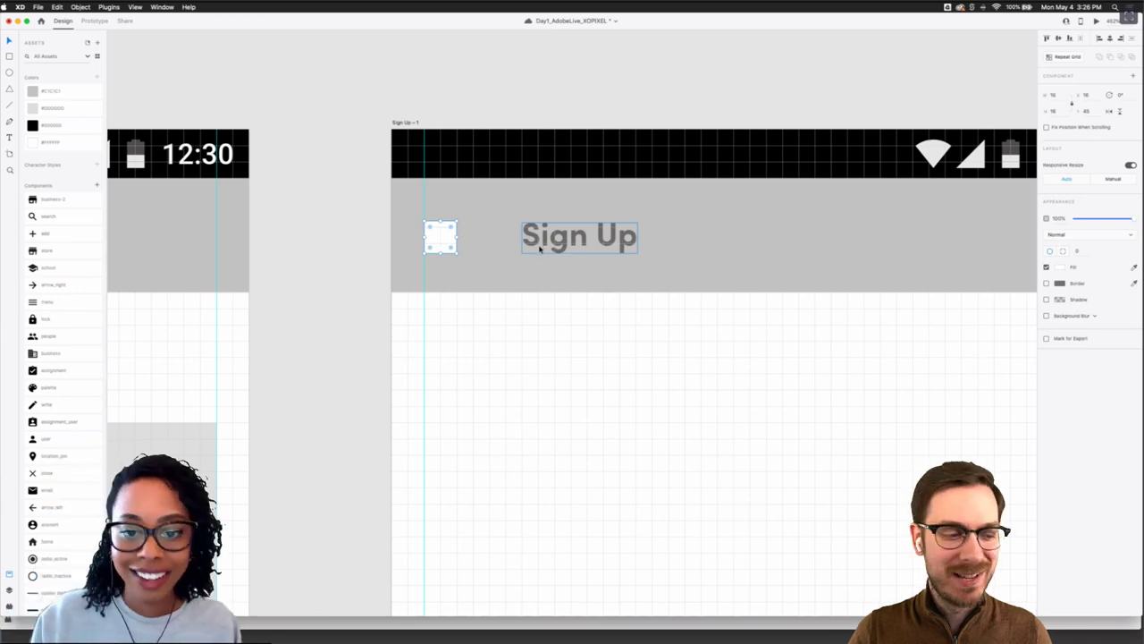
{"action": "left_click", "coordinate": [543, 246]}
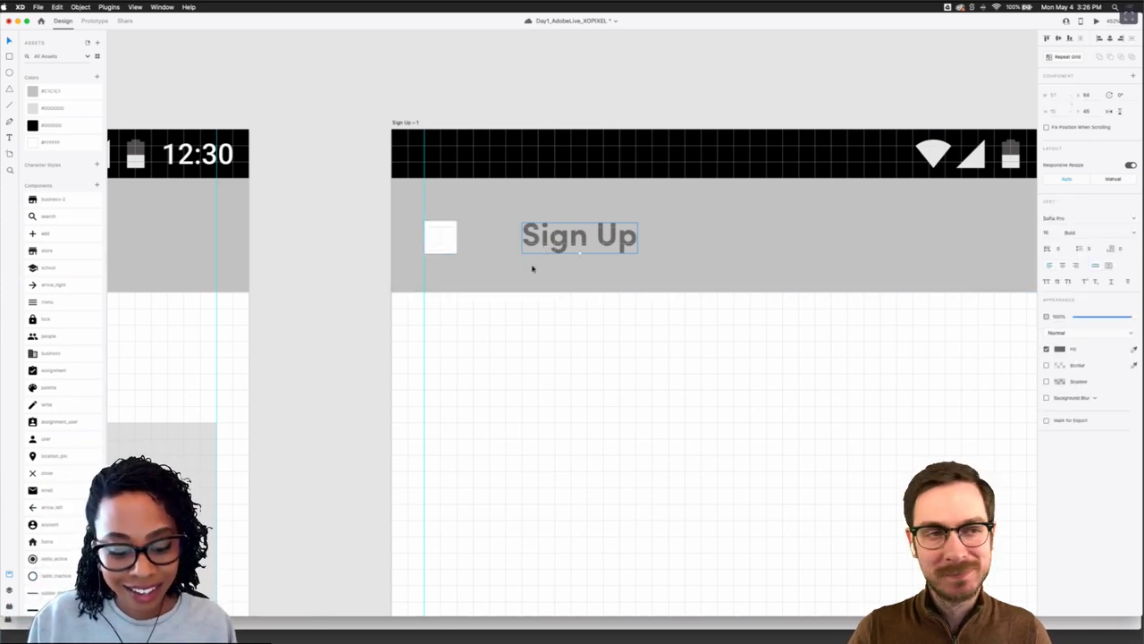
Draw a 328 by 40 rectangle between the margin guides below the header, with no border and the header's grey fill
{"action": "scroll", "coordinate": [532, 268], "scroll_direction": "down", "scroll_amount": 1}
{"action": "scroll", "coordinate": [532, 268], "scroll_direction": "down", "scroll_amount": 6}
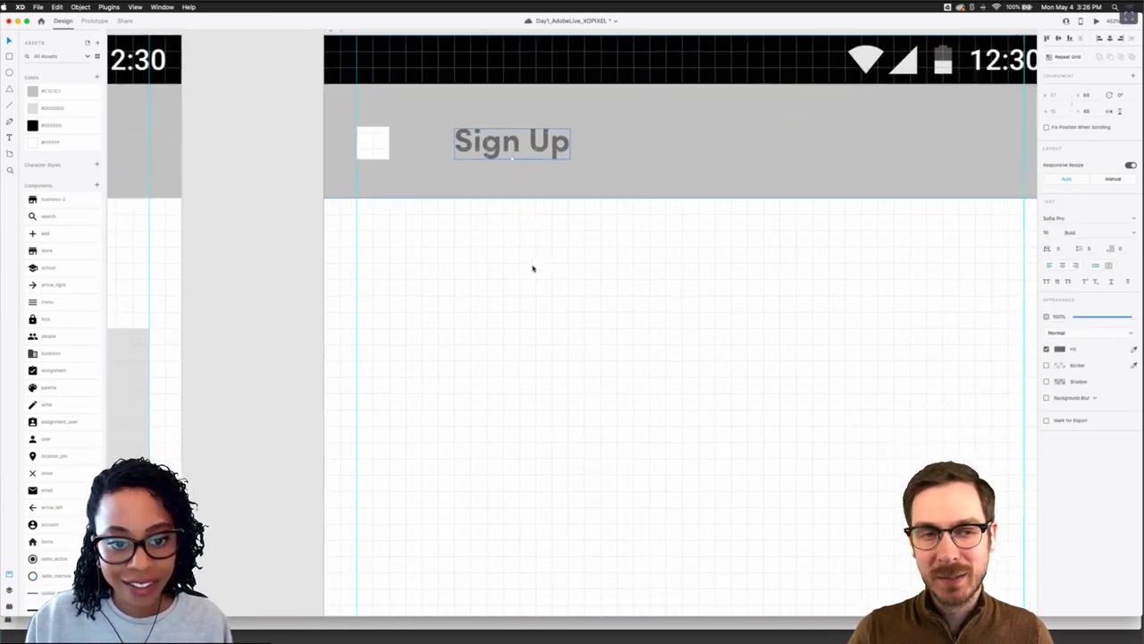
{"action": "scroll", "coordinate": [531, 268], "scroll_direction": "down", "scroll_amount": 3}
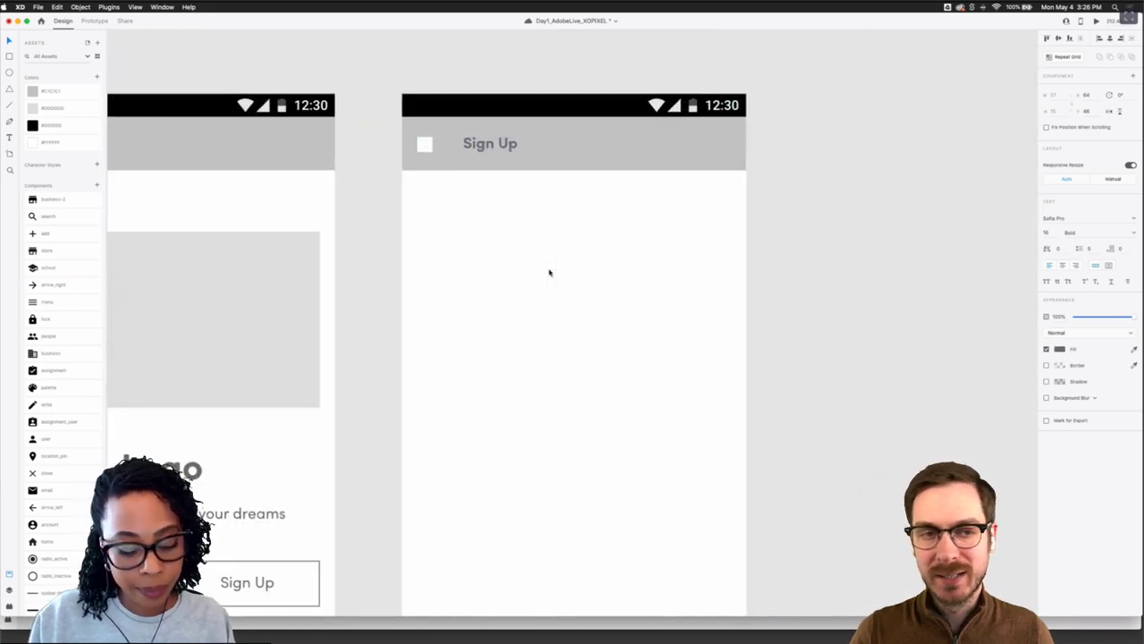
{"action": "left_click_drag", "start_coordinate": [418, 256], "coordinate": [585, 269]}
{"action": "left_click_drag", "start_coordinate": [674, 286], "coordinate": [731, 292]}
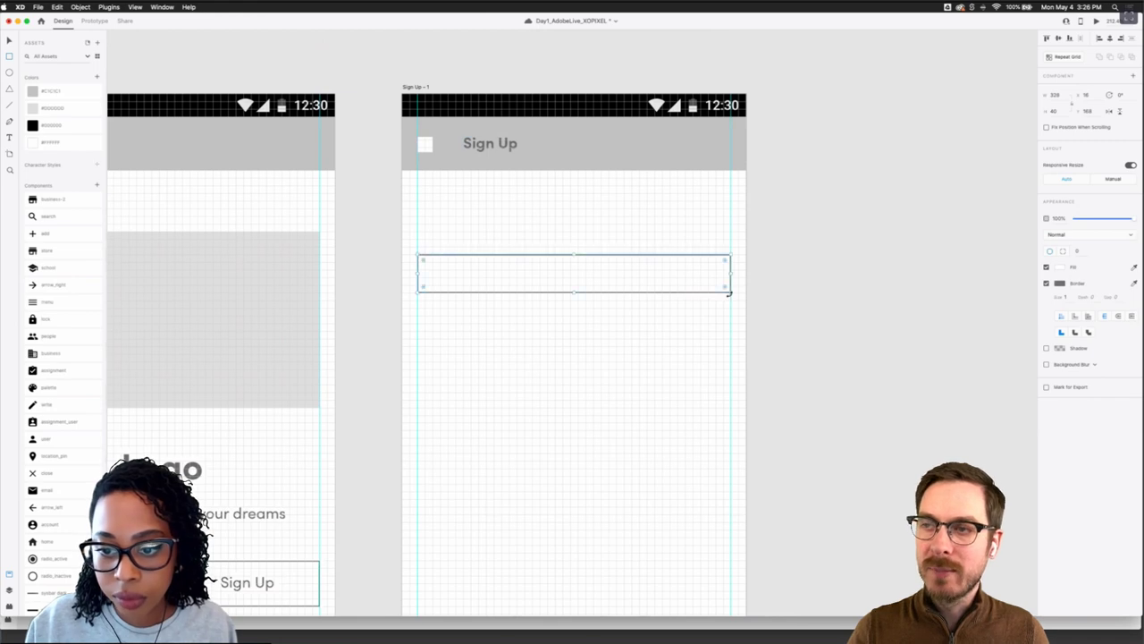
{"action": "left_click", "coordinate": [1048, 284]}
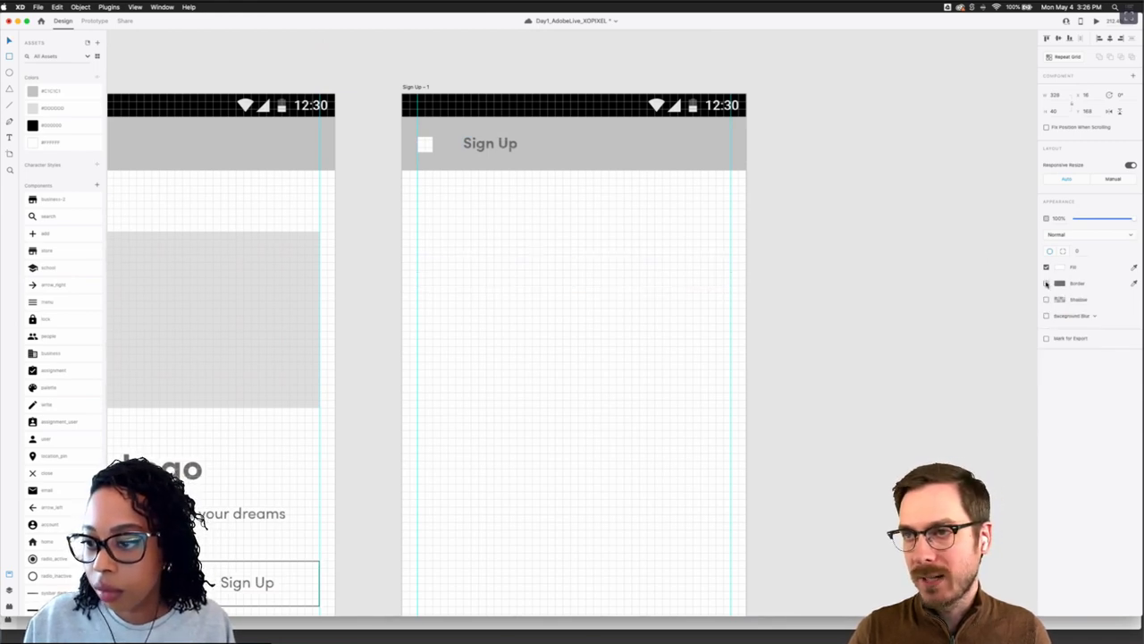
{"action": "left_click", "coordinate": [70, 93]}
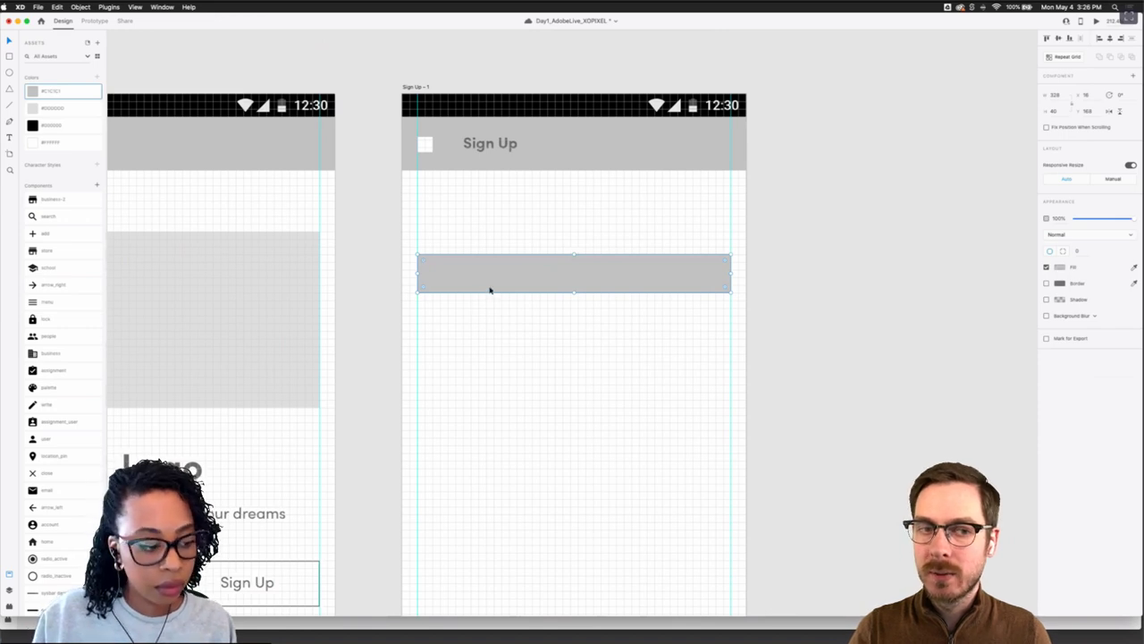
Add the bold text label "Name" inside the grey rectangle
{"action": "key", "text": "t"}
{"action": "left_click", "coordinate": [463, 276]}
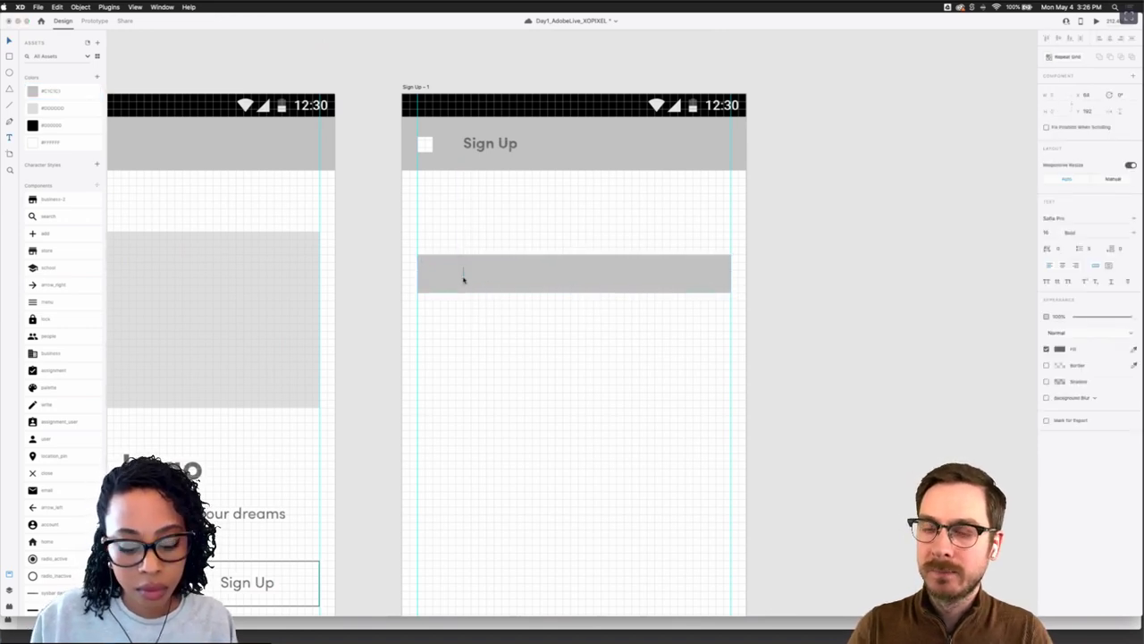
{"action": "type", "text": "Name"}
{"action": "key", "text": "Escape"}
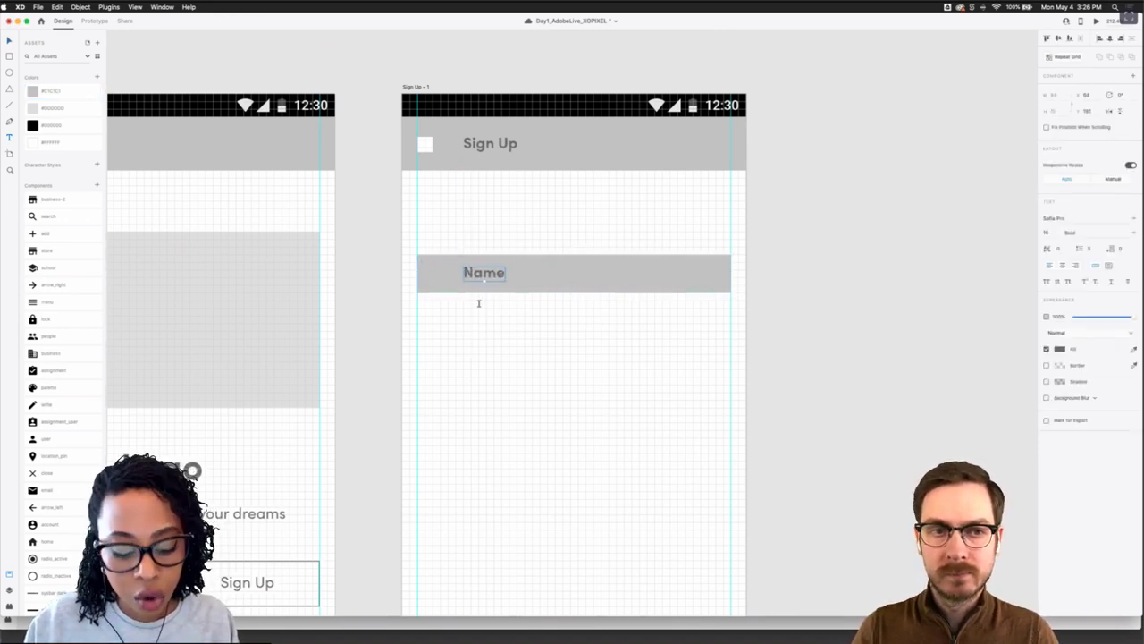
Shift the "Name" label slightly and align it with the grey bar along their horizontal middle line
{"action": "left_click_drag", "start_coordinate": [487, 277], "coordinate": [482, 278]}
{"action": "left_click", "coordinate": [534, 279], "text": "shift"}
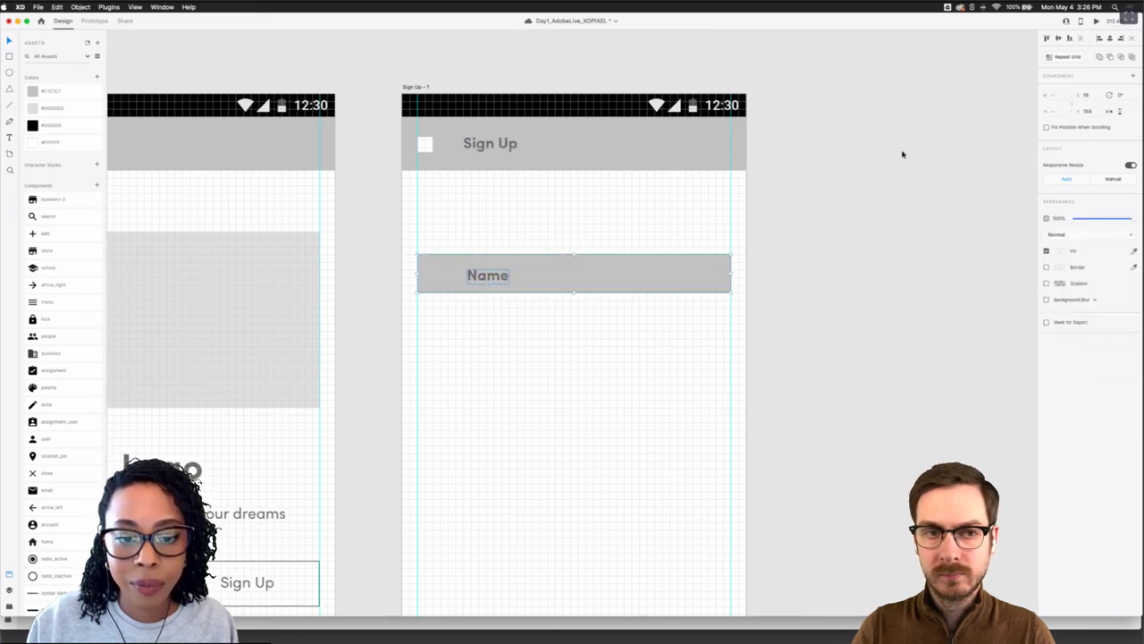
{"action": "left_click", "coordinate": [1059, 38]}
{"action": "left_click", "coordinate": [486, 220]}
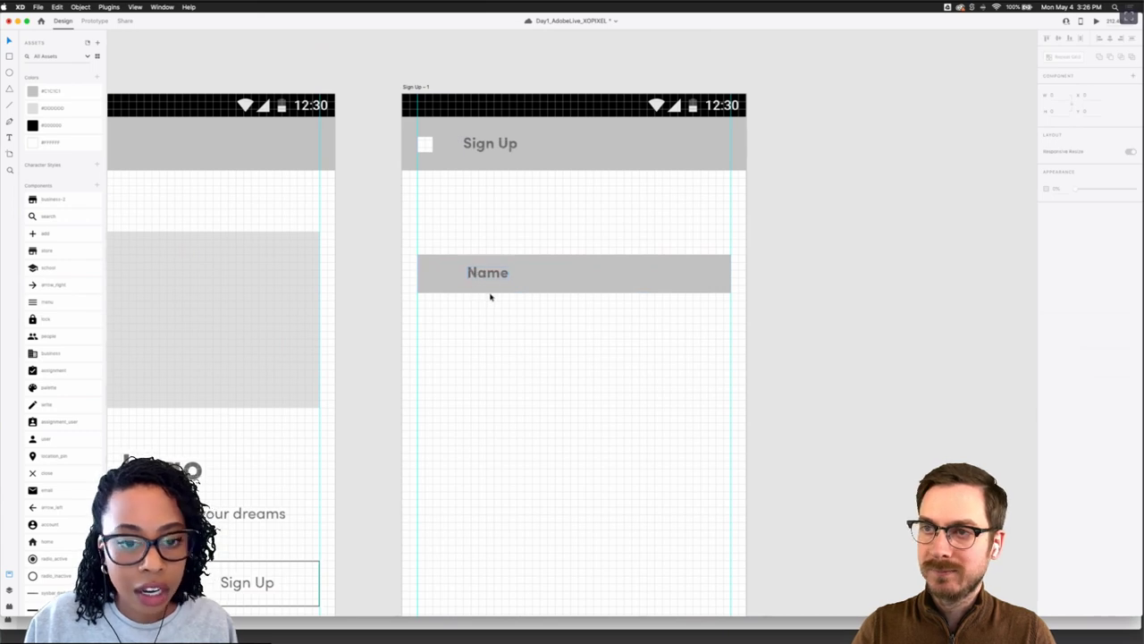
Move the "Name" label horizontally closer to the left edge of its grey bar
{"action": "scroll", "coordinate": [482, 293], "scroll_direction": "down", "scroll_amount": 3}
{"action": "left_click", "coordinate": [504, 267]}
{"action": "key", "text": "Escape"}
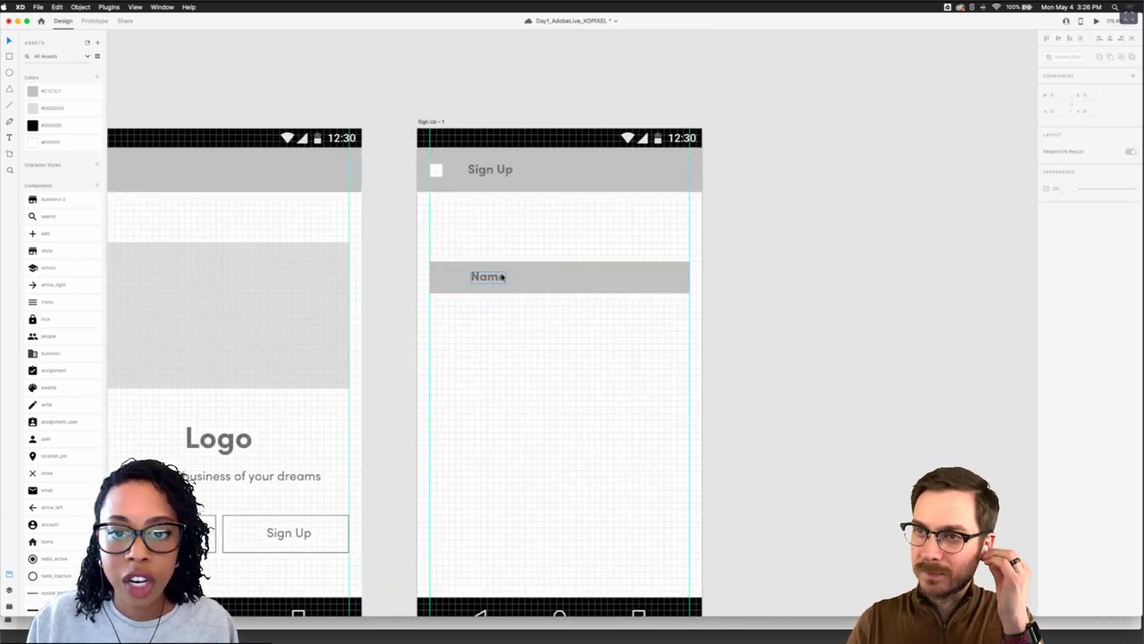
{"action": "scroll", "coordinate": [471, 278], "scroll_direction": "up", "scroll_amount": 3}
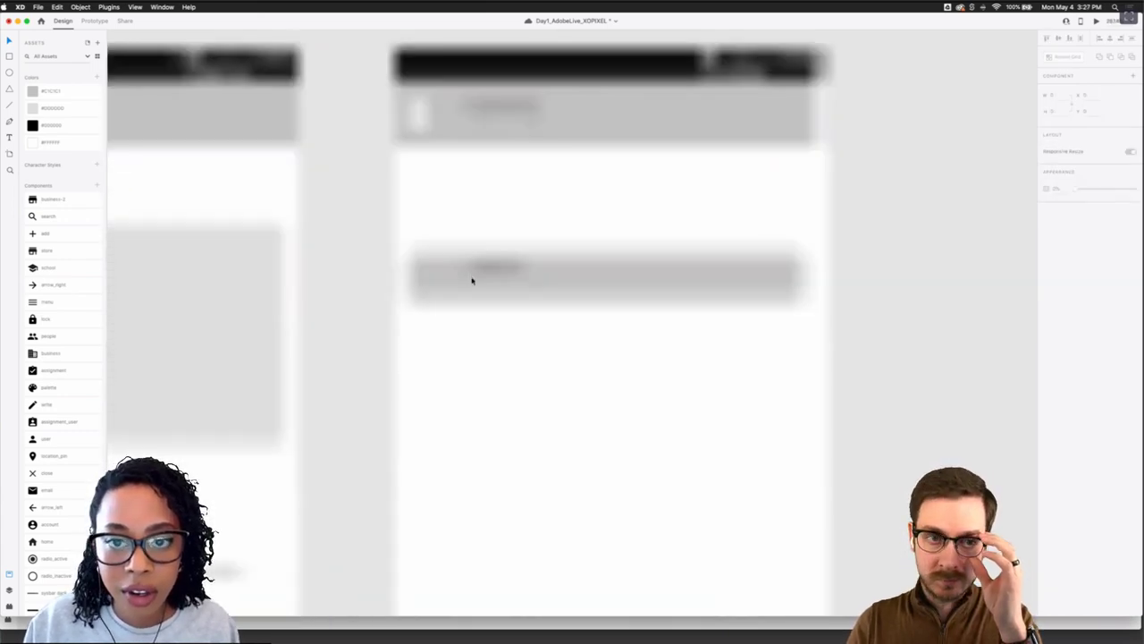
{"action": "left_click", "coordinate": [496, 280]}
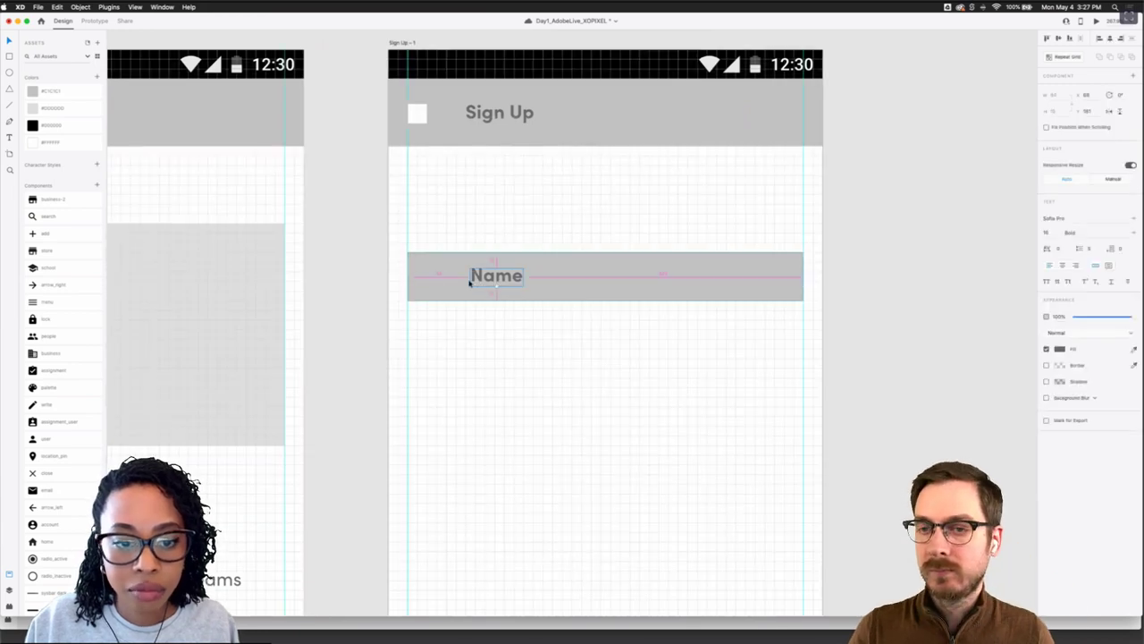
{"action": "left_click_drag", "start_coordinate": [477, 279], "coordinate": [450, 279]}
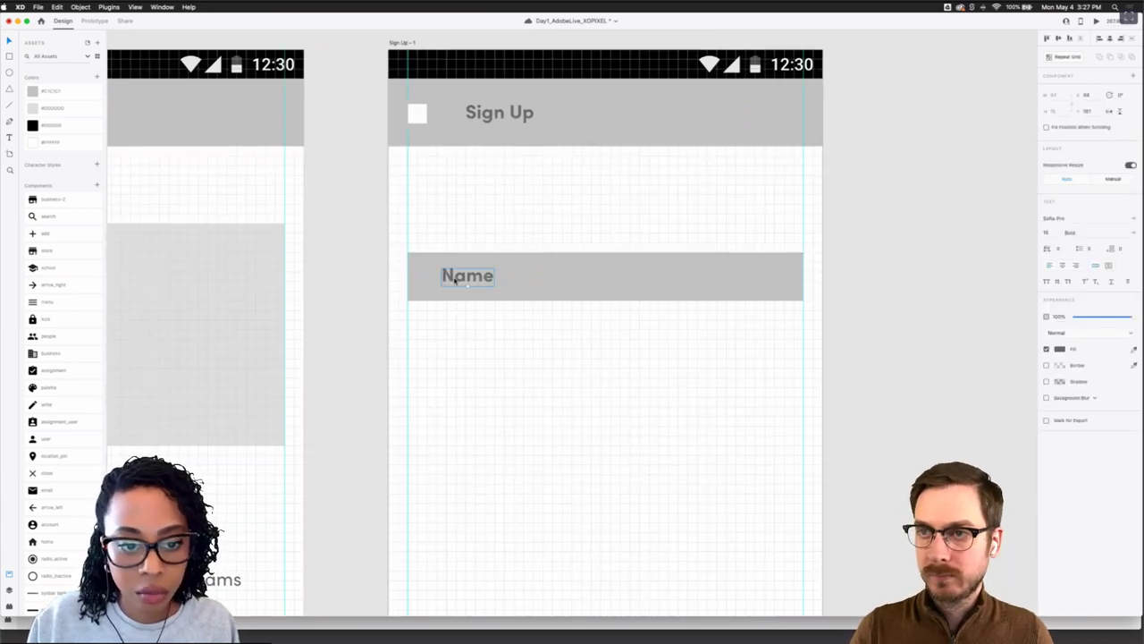
{"action": "left_click", "coordinate": [477, 242]}
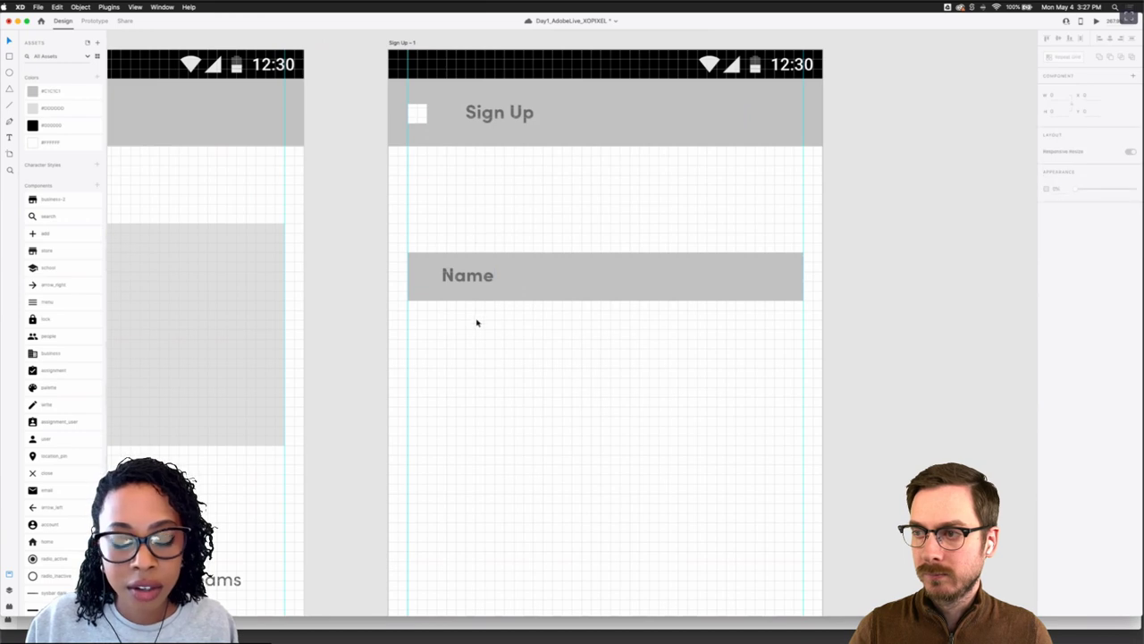
Duplicate the grey bar with its "Name" label straight below the original and change the copy's label to "Email"
{"action": "left_click", "coordinate": [467, 273]}
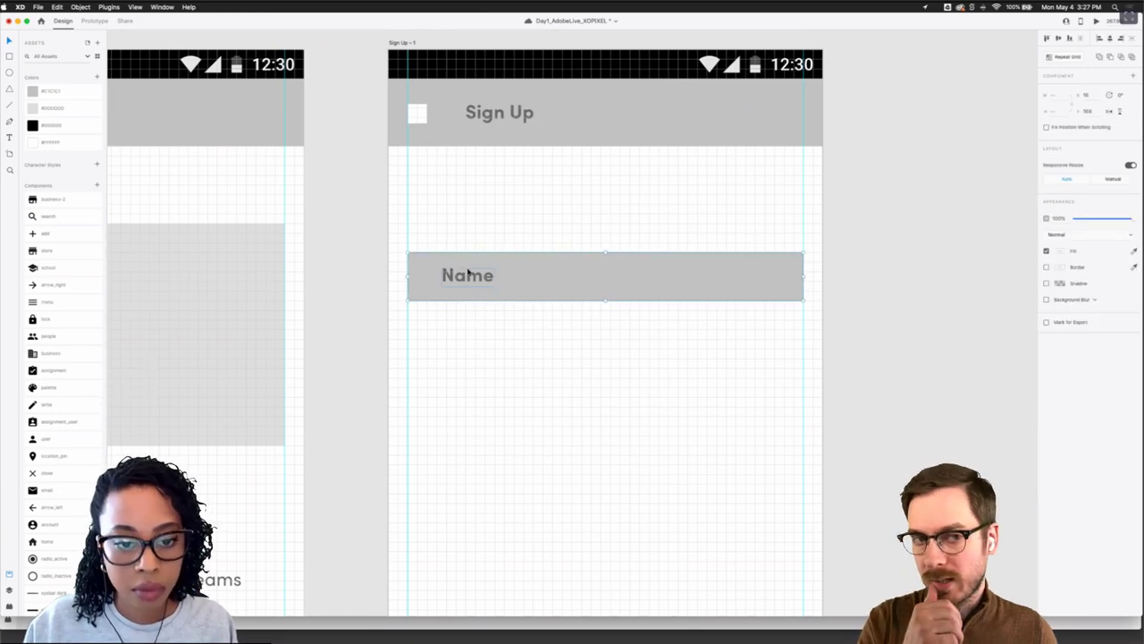
{"action": "left_click_drag", "start_coordinate": [467, 272], "coordinate": [468, 383]}
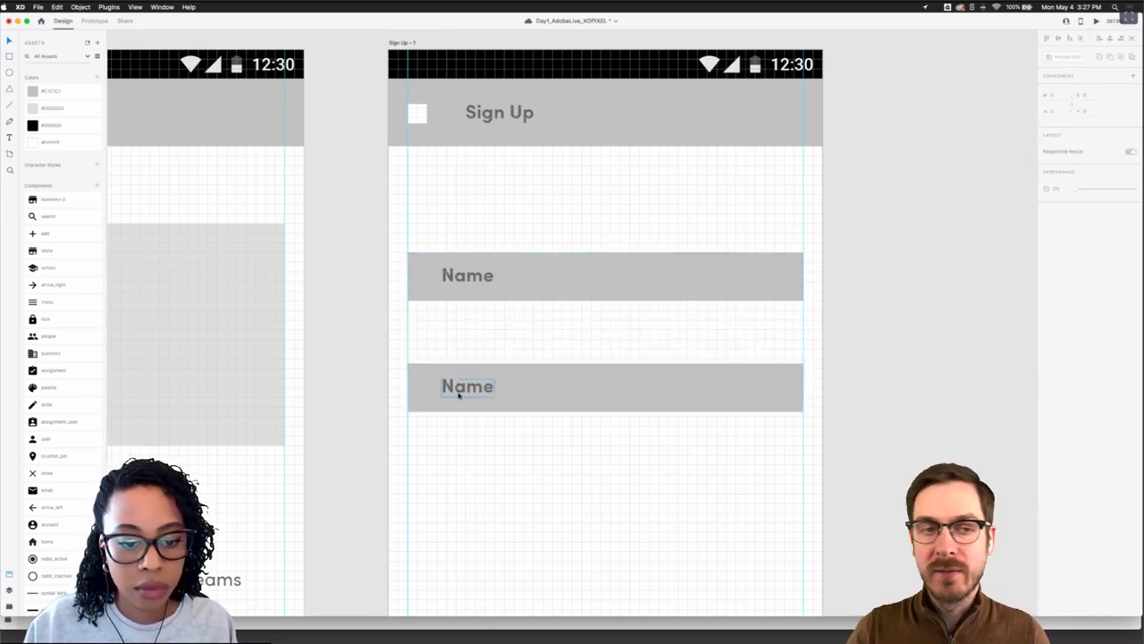
{"action": "double_click", "coordinate": [459, 394]}
{"action": "type", "text": "Email"}
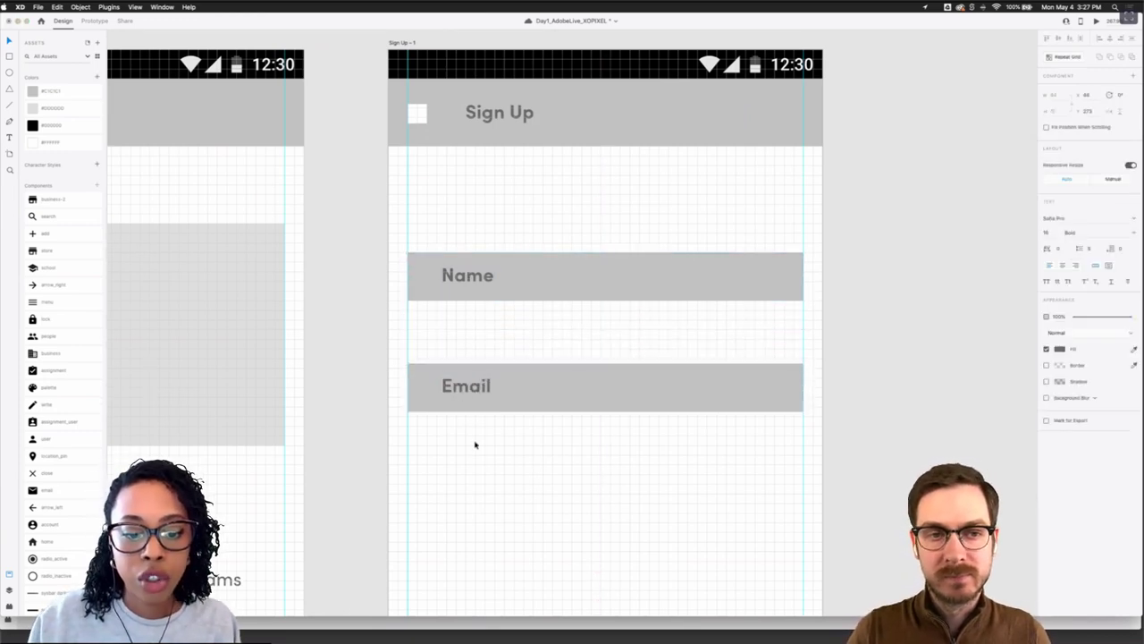
Move the grey "Email" bar together with its label slightly lower on the second Sign Up screen
{"action": "scroll", "coordinate": [496, 462], "scroll_direction": "down", "scroll_amount": 5}
{"action": "scroll", "coordinate": [496, 452], "scroll_direction": "down", "scroll_amount": 3}
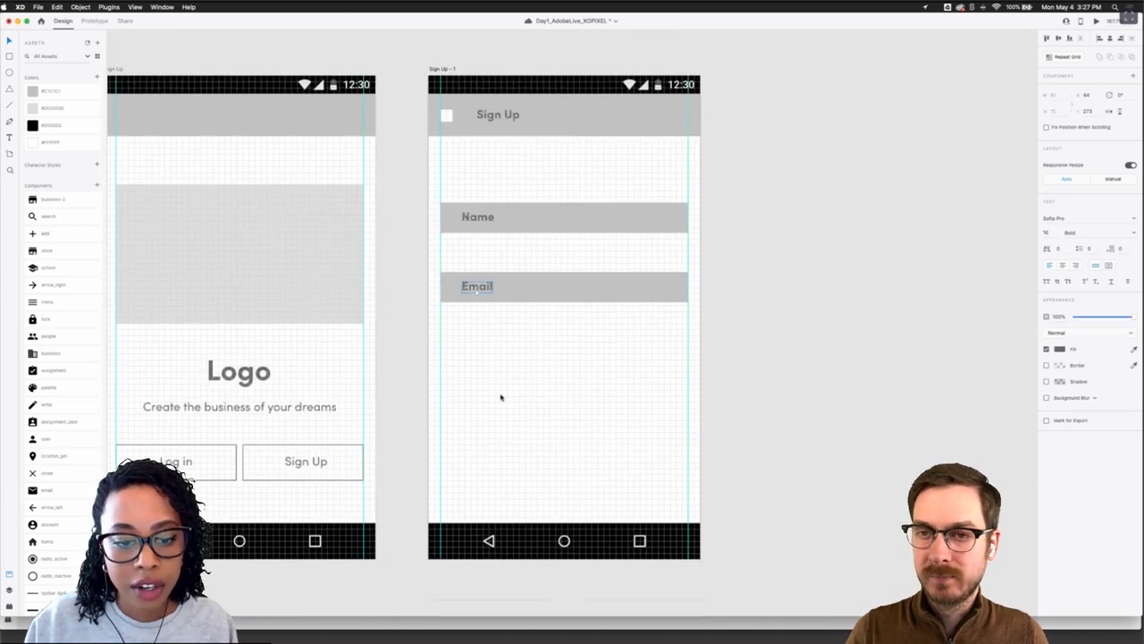
{"action": "left_click_drag", "start_coordinate": [508, 325], "coordinate": [483, 295]}
{"action": "left_click", "coordinate": [489, 269]}
{"action": "left_click", "coordinate": [483, 329]}
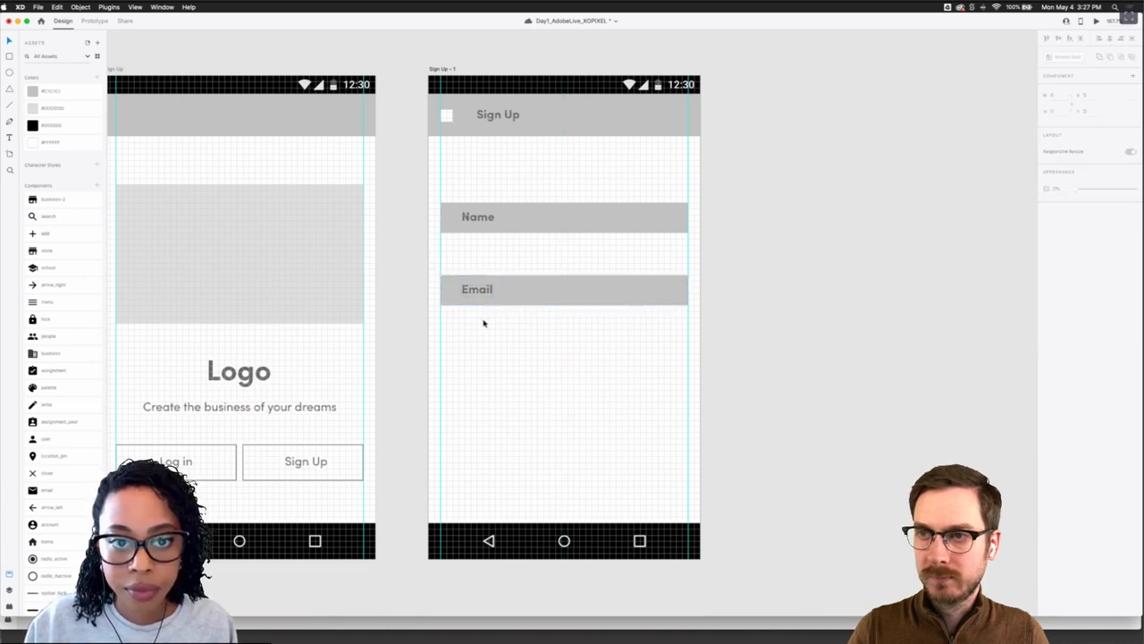
{"action": "left_click", "coordinate": [480, 300]}
{"action": "left_click", "coordinate": [488, 265]}
{"action": "left_click", "coordinate": [486, 284]}
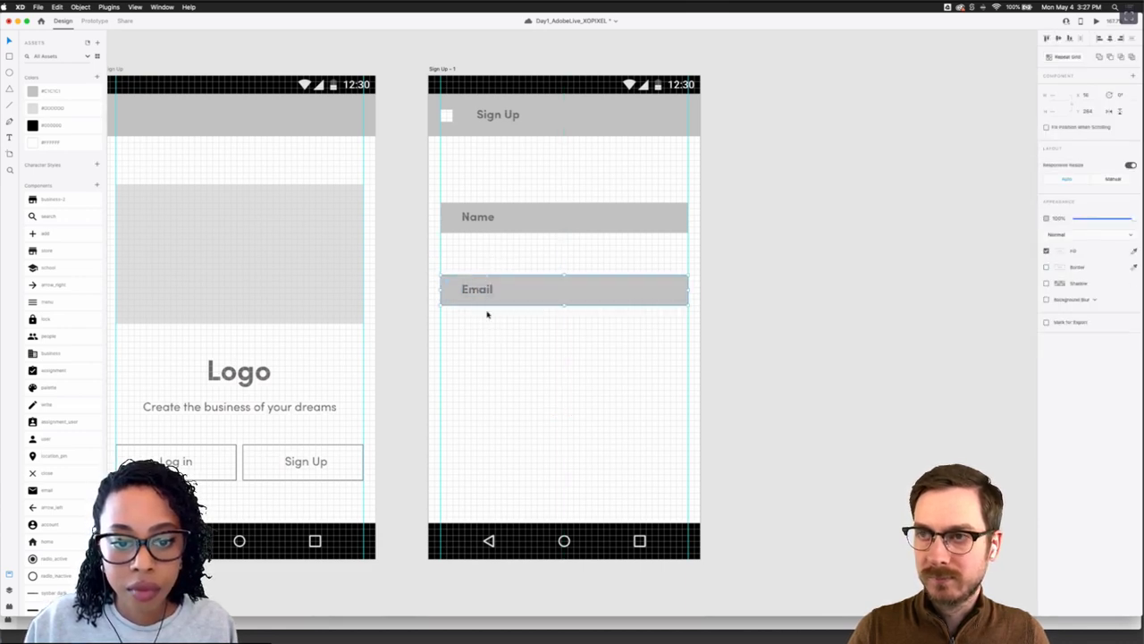
{"action": "left_click", "coordinate": [488, 314]}
Duplicate the "Email" bar with its label directly below the original, leaving a small gap
{"action": "left_click_drag", "start_coordinate": [485, 298], "coordinate": [483, 275]}
{"action": "key", "text": "super+z"}
{"action": "double_click", "coordinate": [478, 289]}
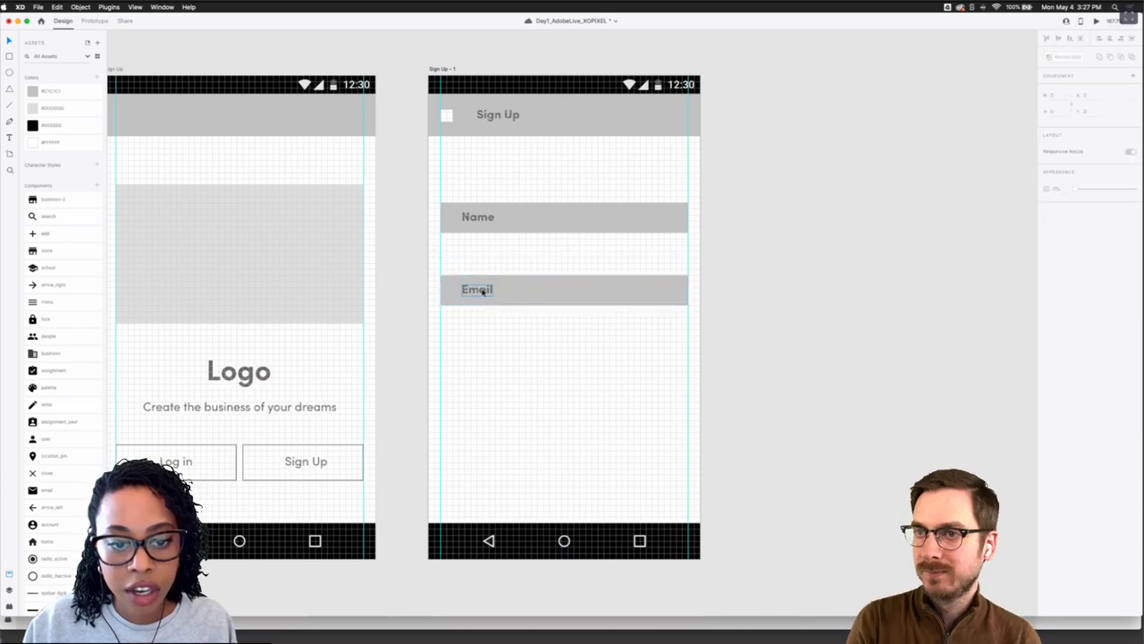
{"action": "left_click_drag", "start_coordinate": [511, 295], "coordinate": [510, 337]}
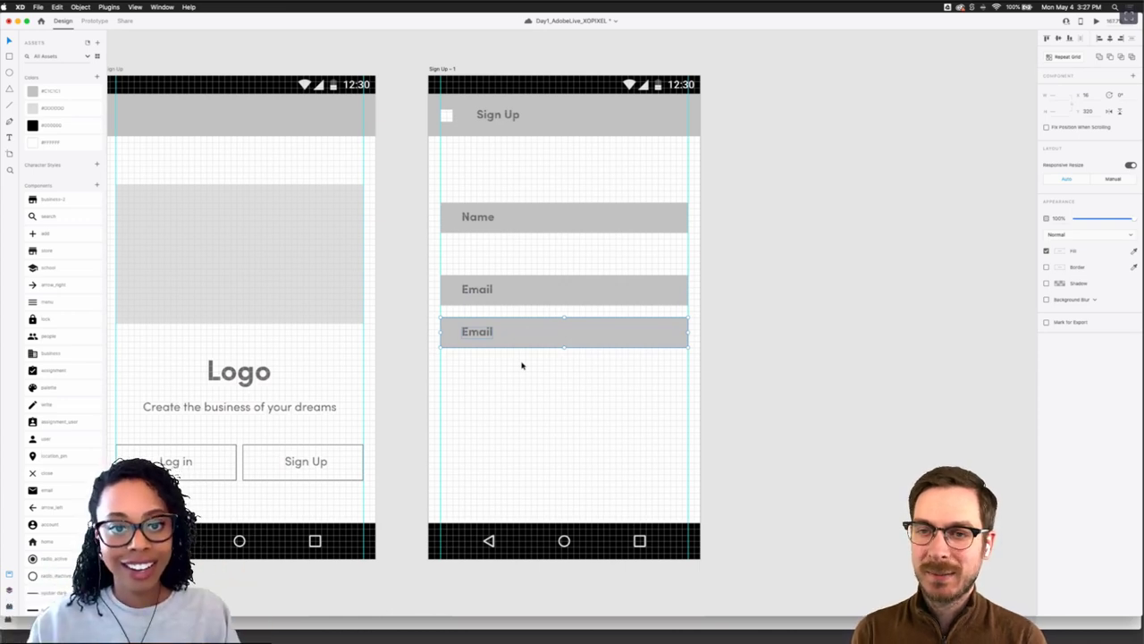
{"action": "left_click_drag", "start_coordinate": [510, 370], "coordinate": [485, 330]}
{"action": "left_click", "coordinate": [487, 362]}
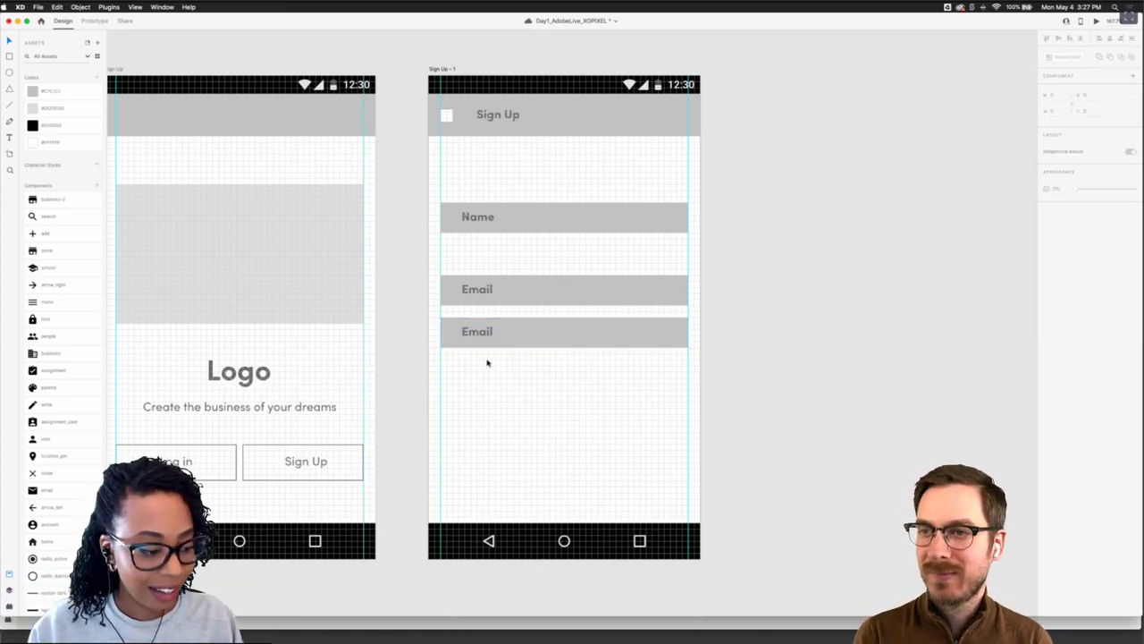
Change the label of the lower "Email" copy to "Password"
{"action": "left_click", "coordinate": [480, 336]}
{"action": "left_click", "coordinate": [480, 361]}
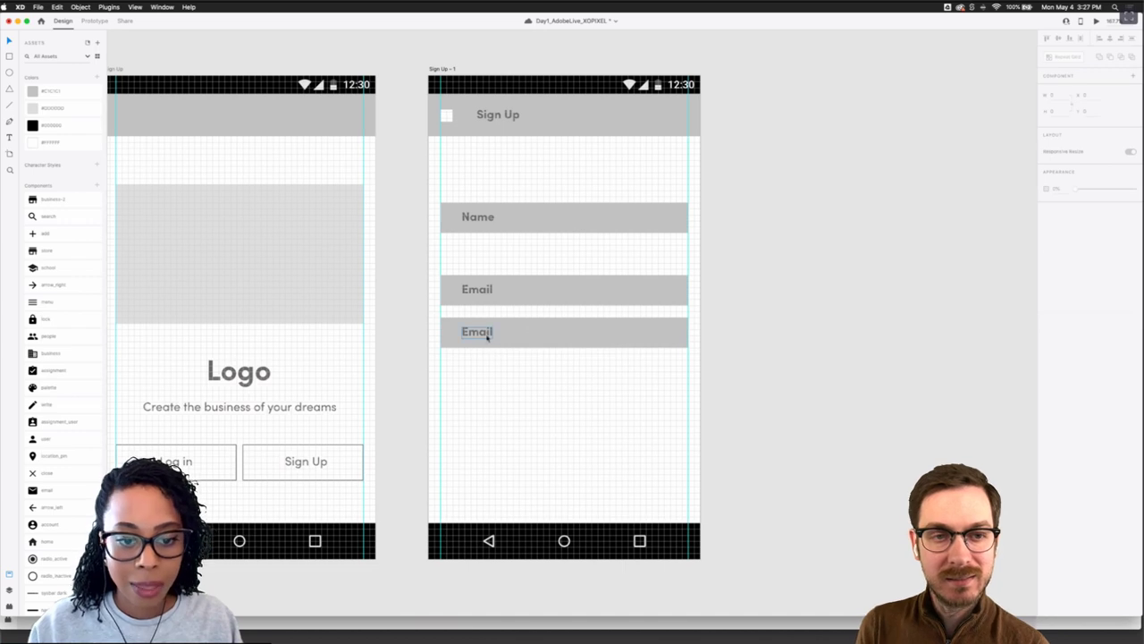
{"action": "double_click", "coordinate": [487, 335]}
{"action": "type", "text": "Password"}
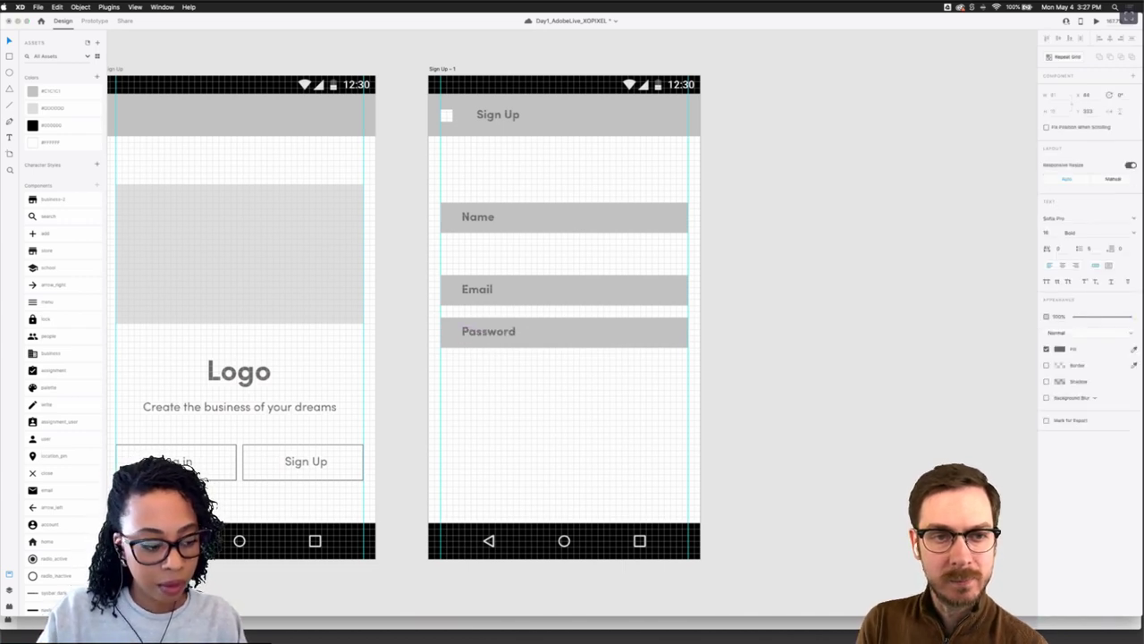
{"action": "left_click", "coordinate": [463, 370]}
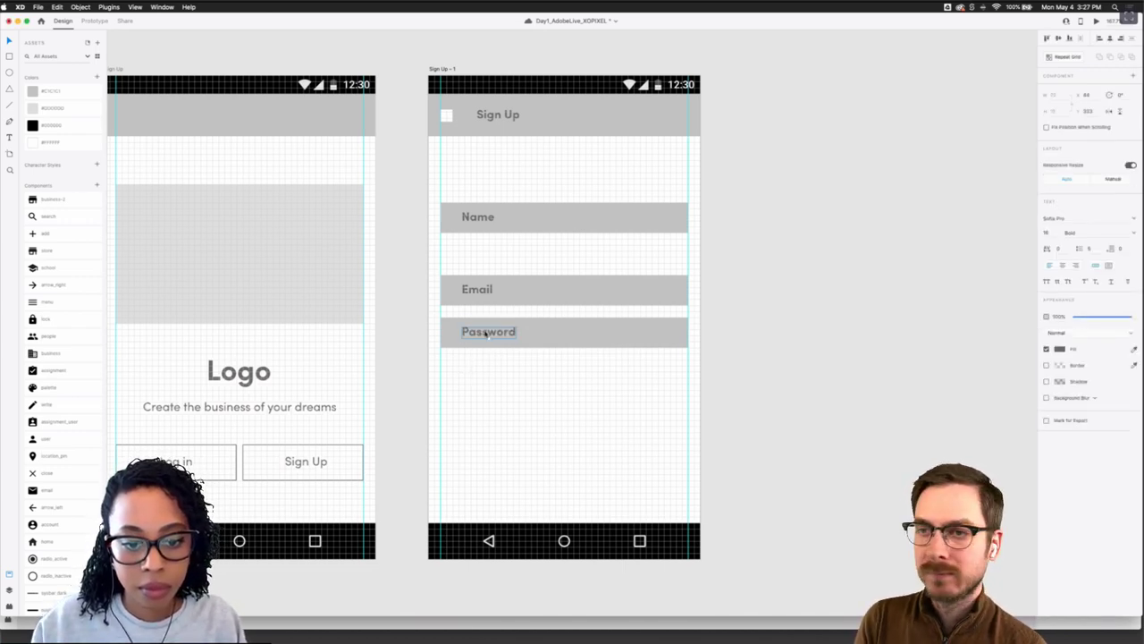
{"action": "key", "text": "Escape"}
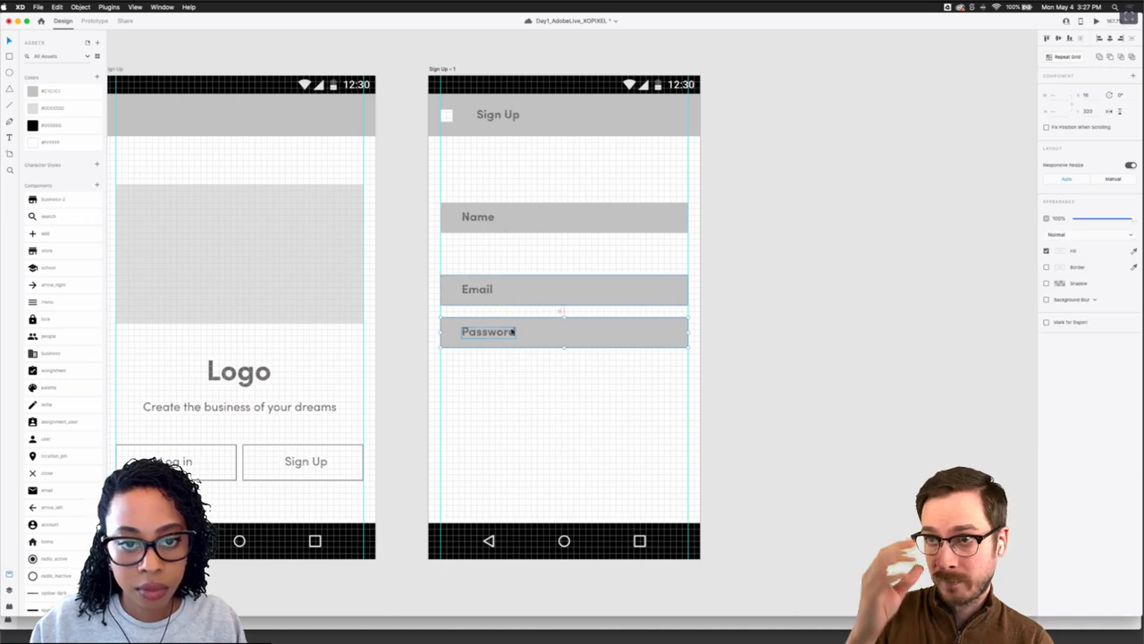
Duplicate the grey "Password" bar below itself and place a copy of the "Password" label on the new bar
{"action": "double_click", "coordinate": [538, 338]}
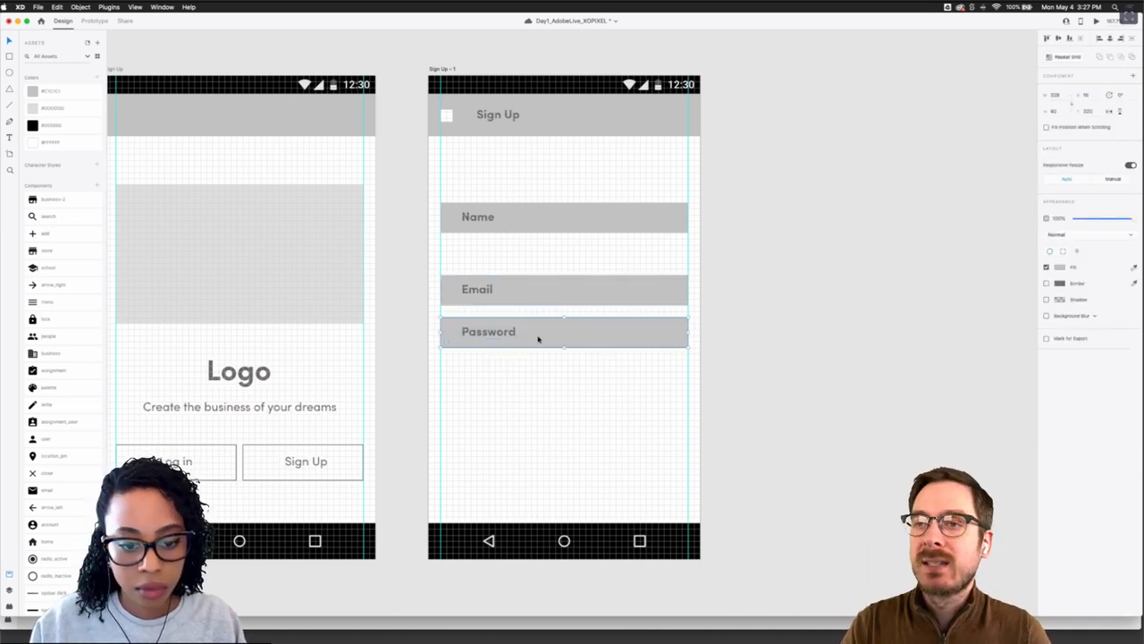
{"action": "left_click_drag", "start_coordinate": [540, 336], "coordinate": [538, 383]}
{"action": "left_click", "coordinate": [510, 330]}
{"action": "double_click", "coordinate": [513, 331]}
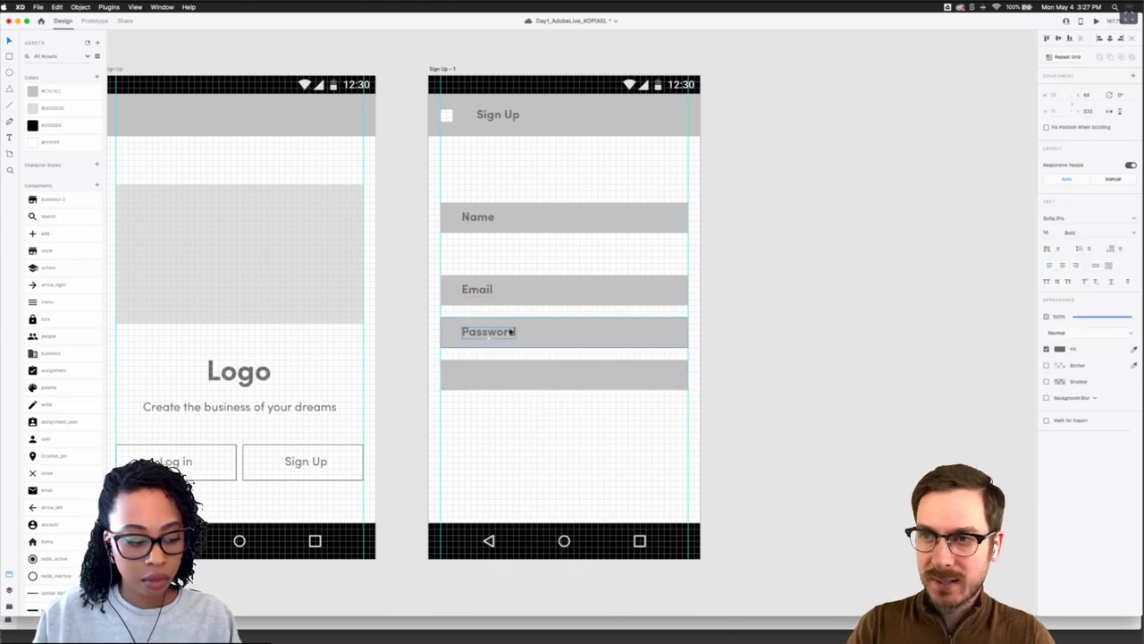
{"action": "left_click_drag", "start_coordinate": [513, 332], "coordinate": [585, 377]}
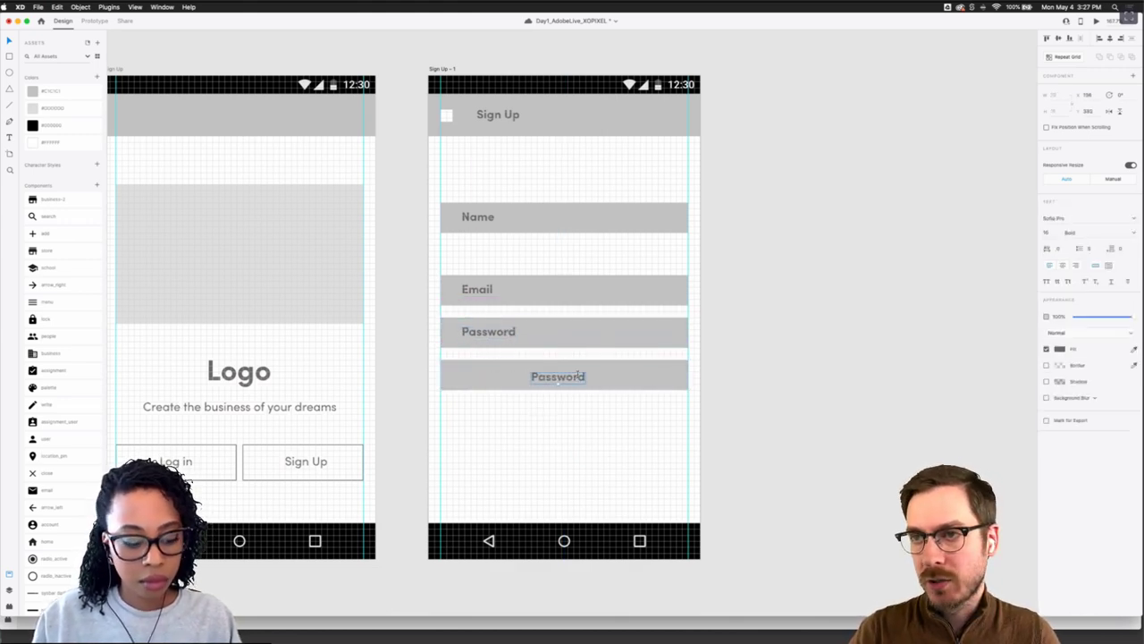
Change the label on the lowest bar to "Sign up" and centre it on the bar both horizontally and vertically
{"action": "double_click", "coordinate": [573, 377]}
{"action": "type", "text": "Sign up"}
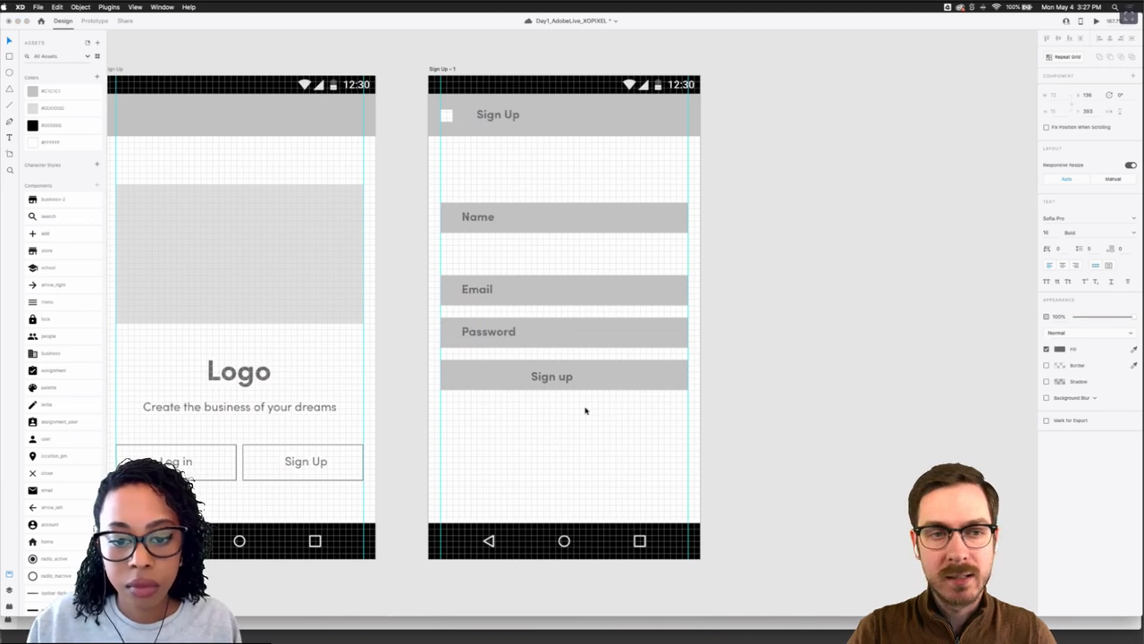
{"action": "left_click", "coordinate": [600, 362]}
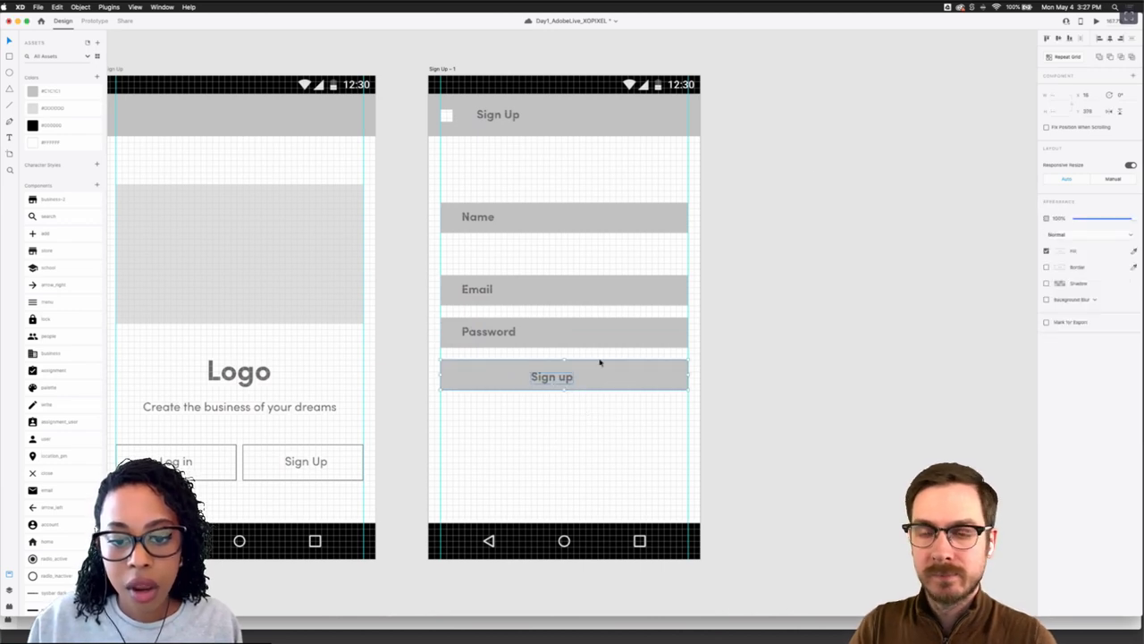
{"action": "left_click", "coordinate": [1060, 38]}
{"action": "left_click", "coordinate": [1110, 40]}
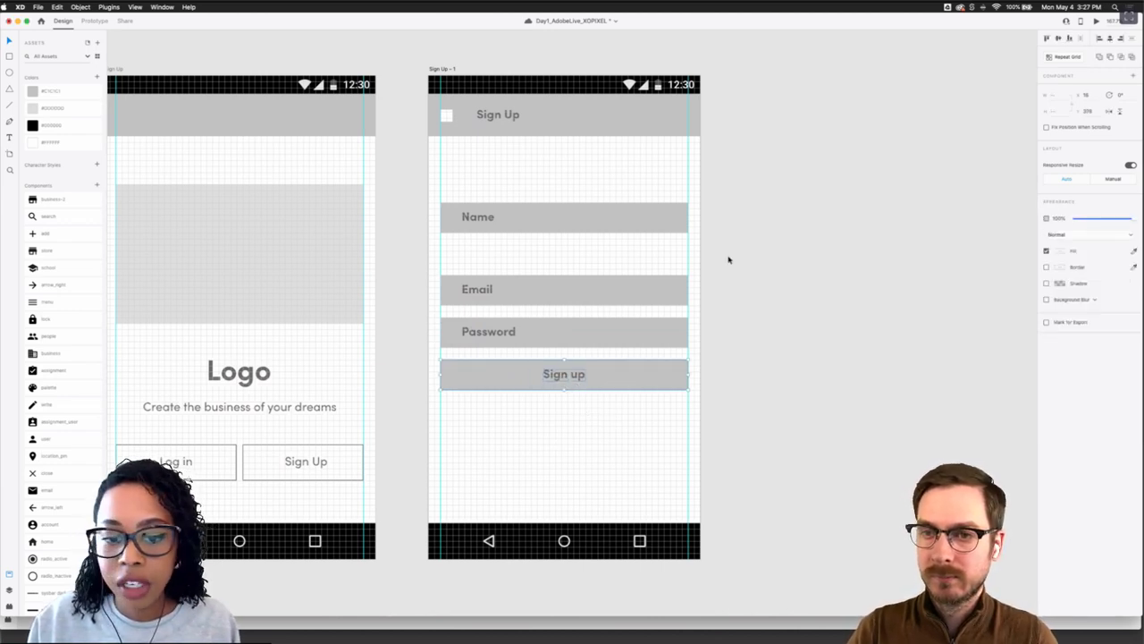
Move the "Sign up" button, the "Password" field and the "Email" field lower to respace the form
{"action": "left_click_drag", "start_coordinate": [659, 366], "coordinate": [650, 402]}
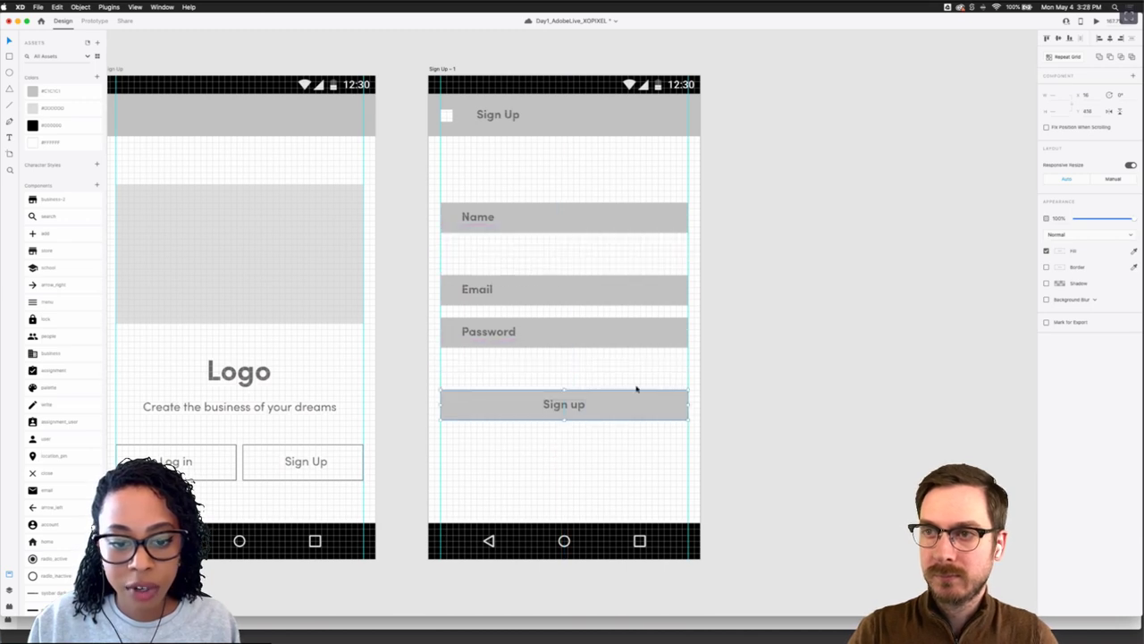
{"action": "left_click", "coordinate": [492, 331]}
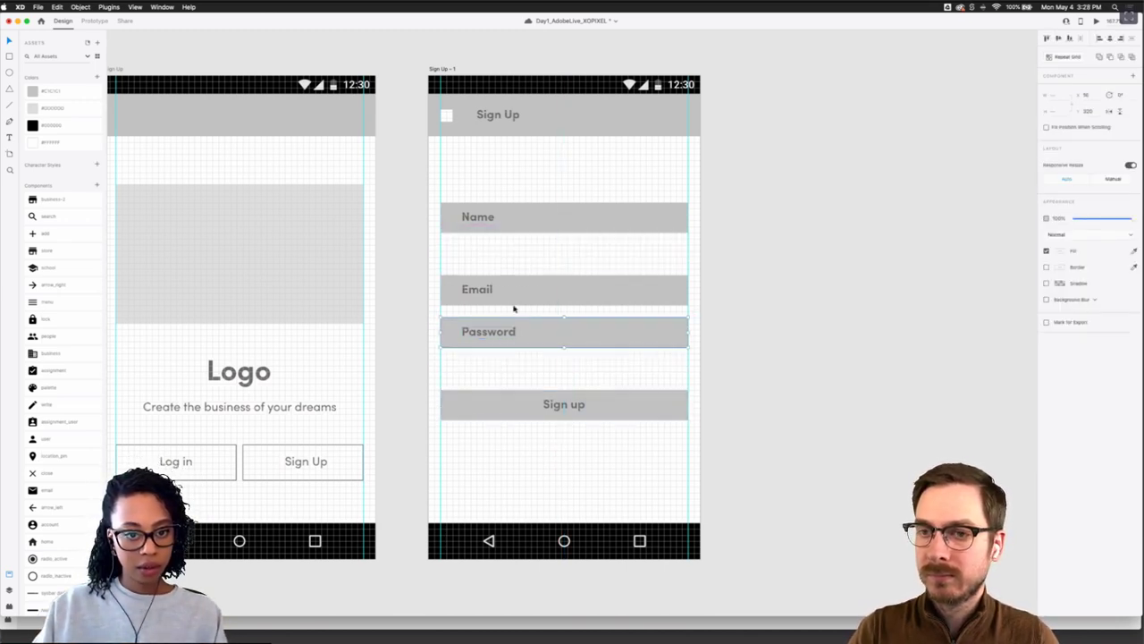
{"action": "left_click_drag", "start_coordinate": [475, 334], "coordinate": [472, 356]}
{"action": "left_click", "coordinate": [473, 287]}
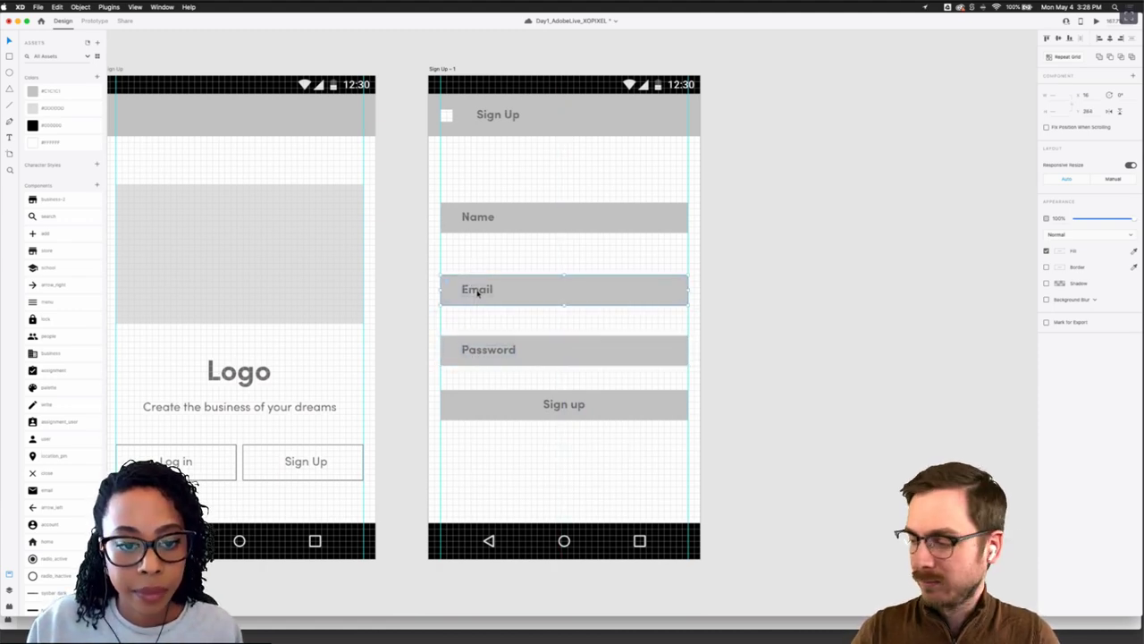
{"action": "left_click_drag", "start_coordinate": [478, 293], "coordinate": [478, 302]}
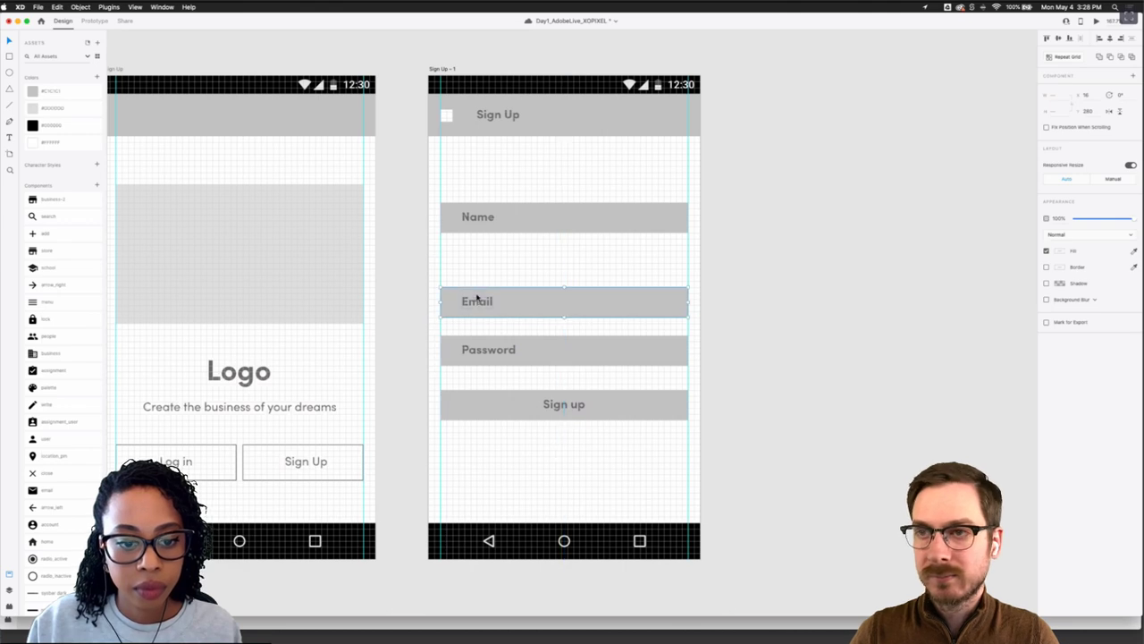
{"action": "left_click", "coordinate": [477, 265]}
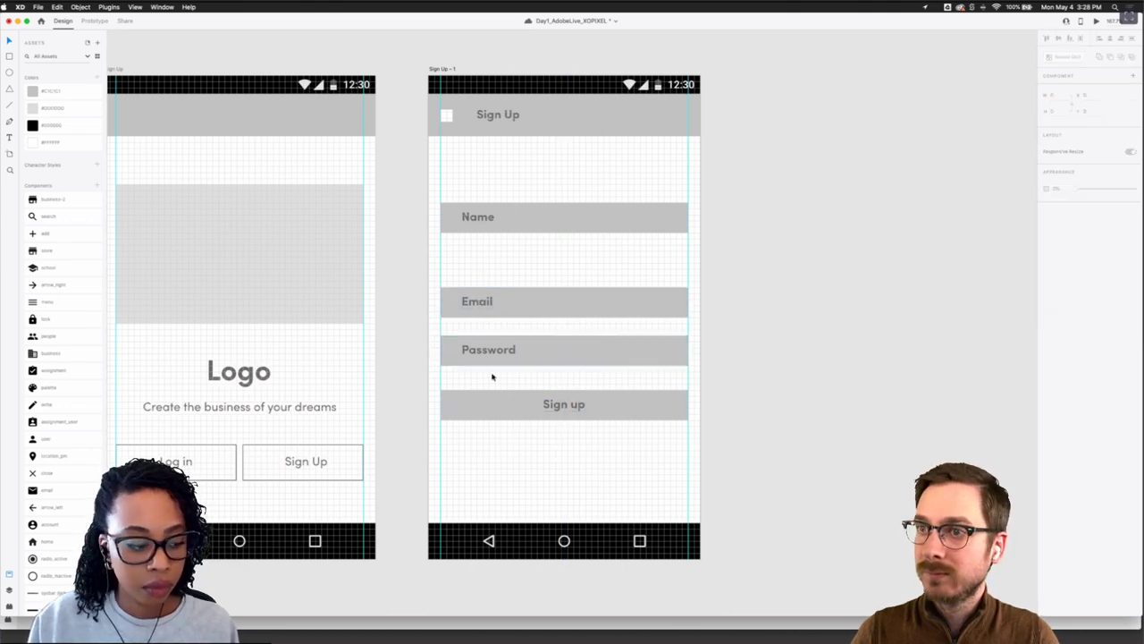
Move the "Name" bar with its label slightly lower, closer to the "Email" field
{"action": "left_click", "coordinate": [557, 405]}
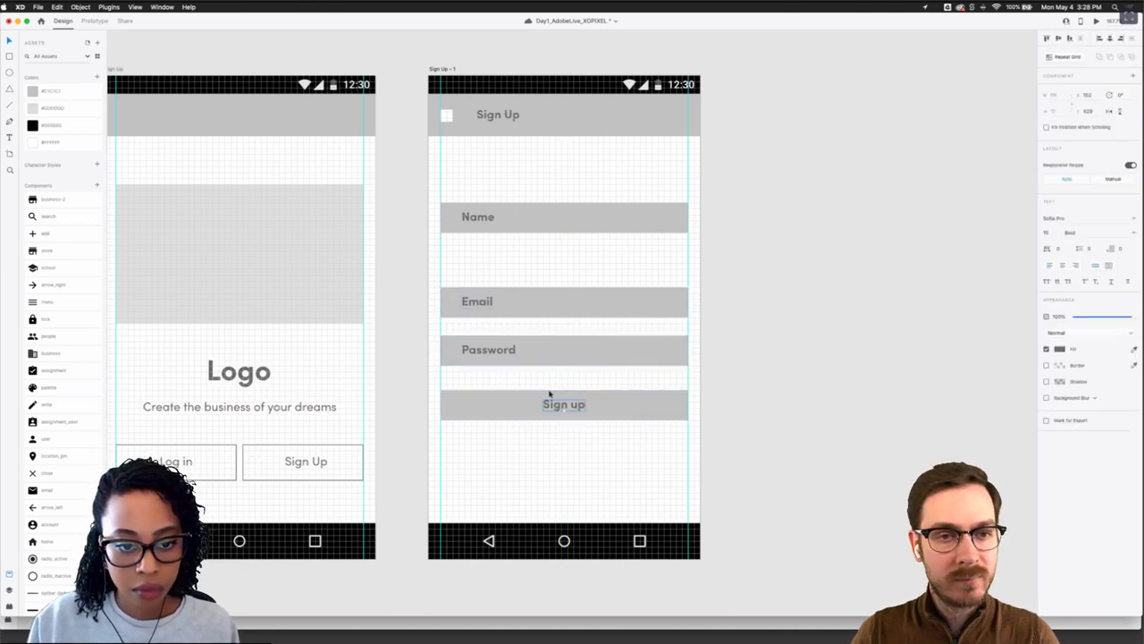
{"action": "left_click", "coordinate": [481, 226]}
{"action": "left_click_drag", "start_coordinate": [478, 226], "coordinate": [478, 236]}
{"action": "left_click", "coordinate": [485, 283]}
Give the Name, Email, Password and Sign up bars a border and remove their grey fill
{"action": "scroll", "coordinate": [506, 369], "scroll_direction": "down", "scroll_amount": 1}
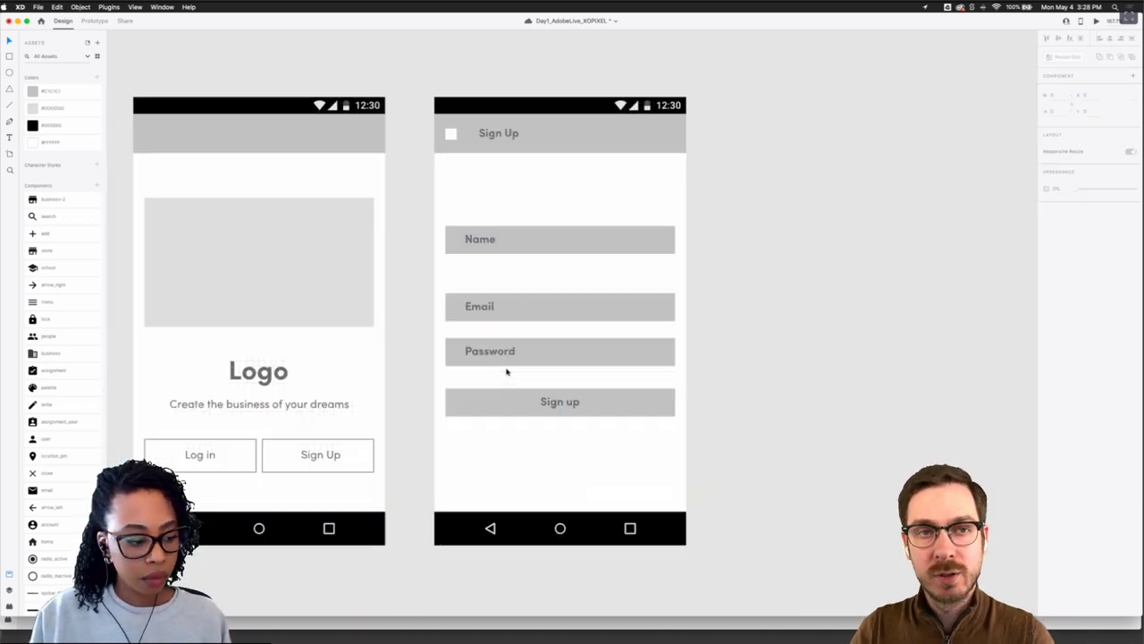
{"action": "scroll", "coordinate": [506, 371], "scroll_direction": "down", "scroll_amount": 3}
{"action": "scroll", "coordinate": [515, 380], "scroll_direction": "up", "scroll_amount": 2}
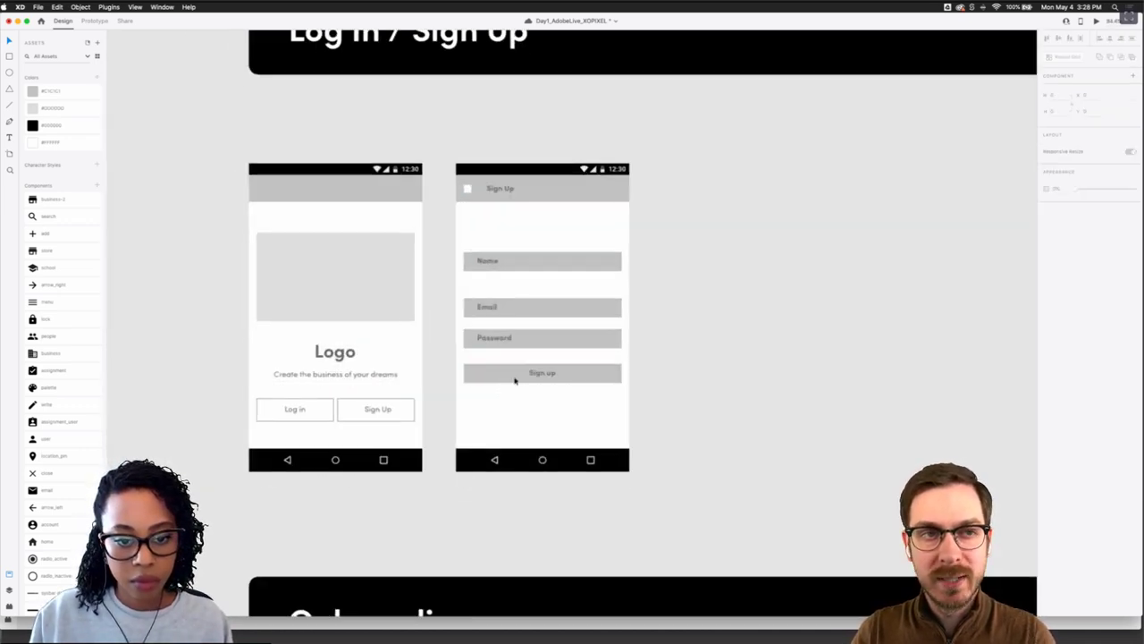
{"action": "scroll", "coordinate": [515, 380], "scroll_direction": "up", "scroll_amount": 2}
{"action": "left_click", "coordinate": [514, 374]}
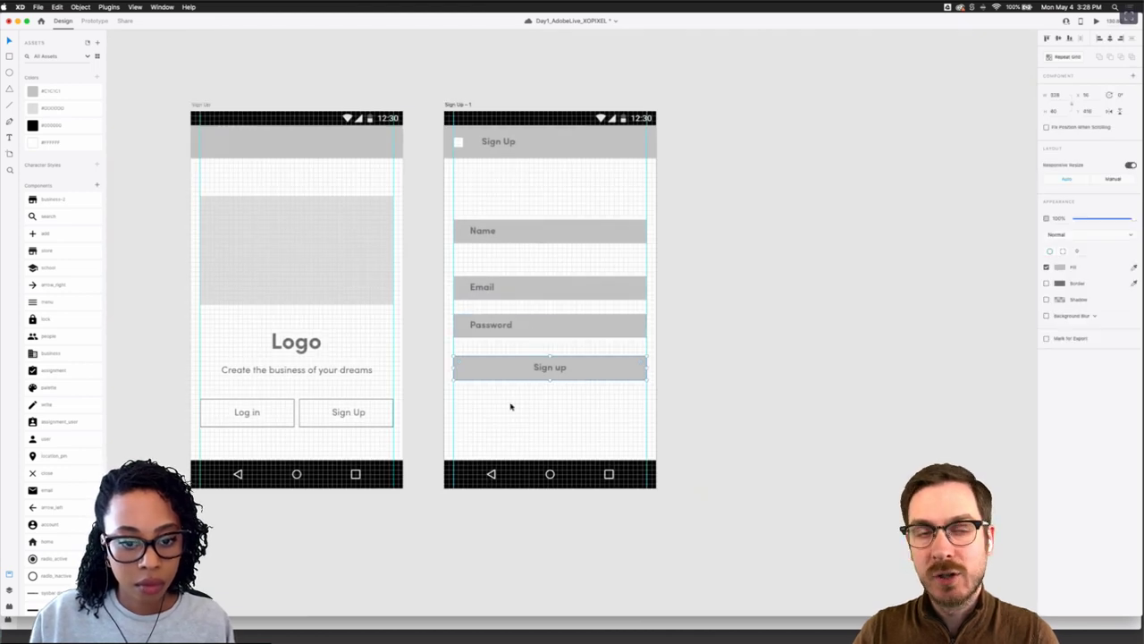
{"action": "left_click", "coordinate": [515, 326], "text": "shift"}
{"action": "left_click", "coordinate": [531, 286], "text": "shift"}
{"action": "left_click", "coordinate": [542, 230], "text": "shift"}
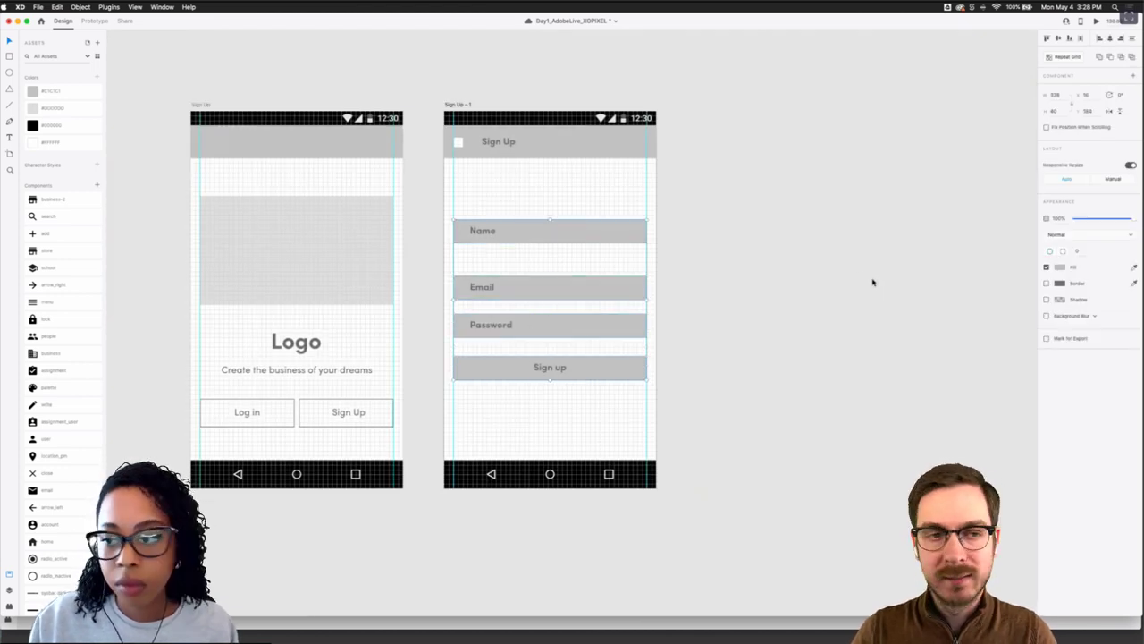
{"action": "left_click", "coordinate": [1048, 284]}
{"action": "left_click", "coordinate": [1046, 268]}
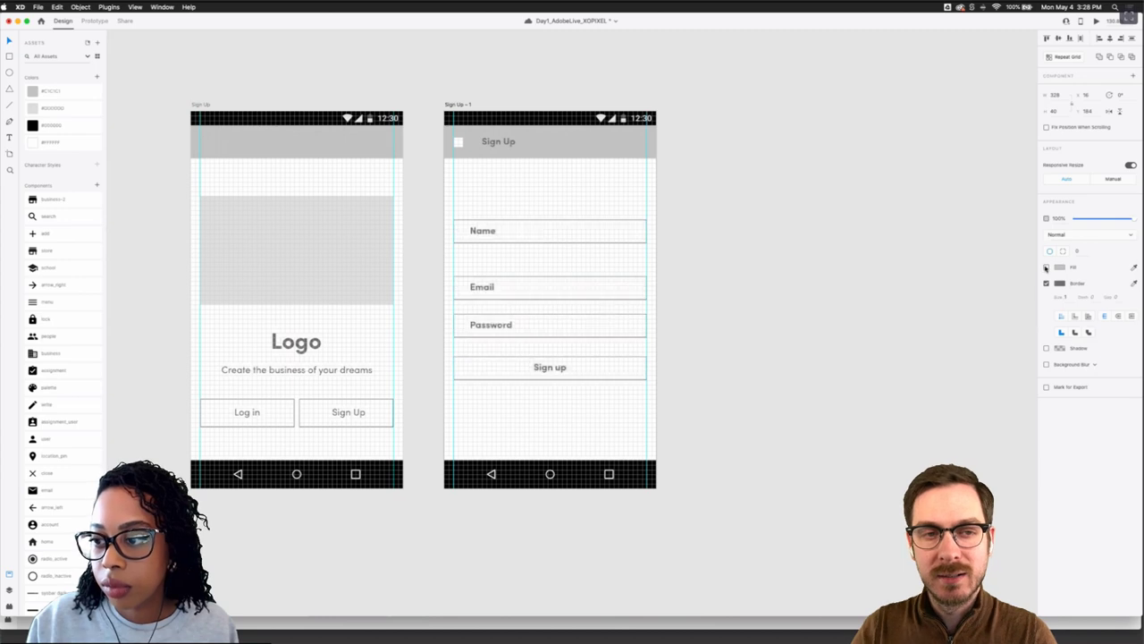
{"action": "left_click", "coordinate": [880, 279]}
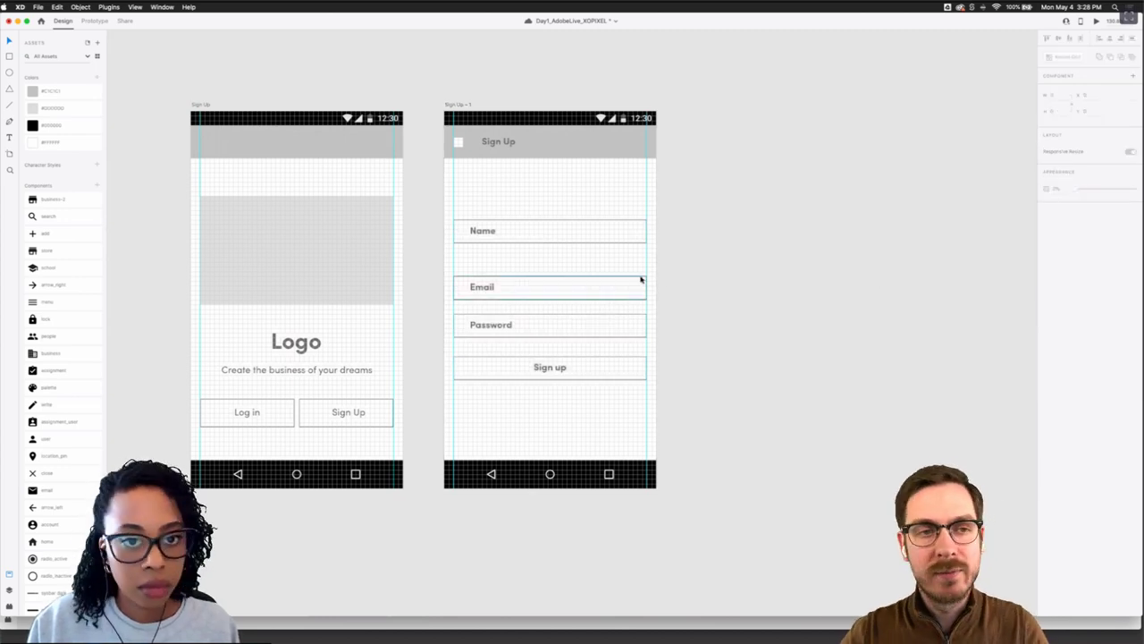
Add the bold text "Create a business plan" in the lower half of the first Onboarding screen
{"action": "scroll", "coordinate": [641, 280], "scroll_direction": "down", "scroll_amount": 5}
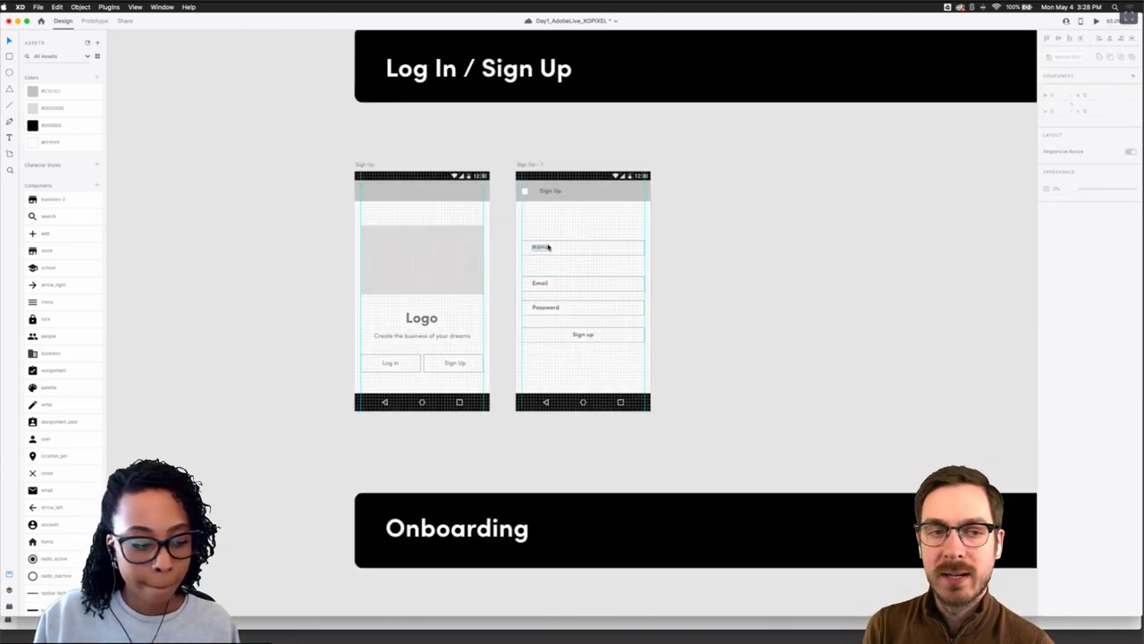
{"action": "scroll", "coordinate": [549, 330], "scroll_direction": "down", "scroll_amount": 1}
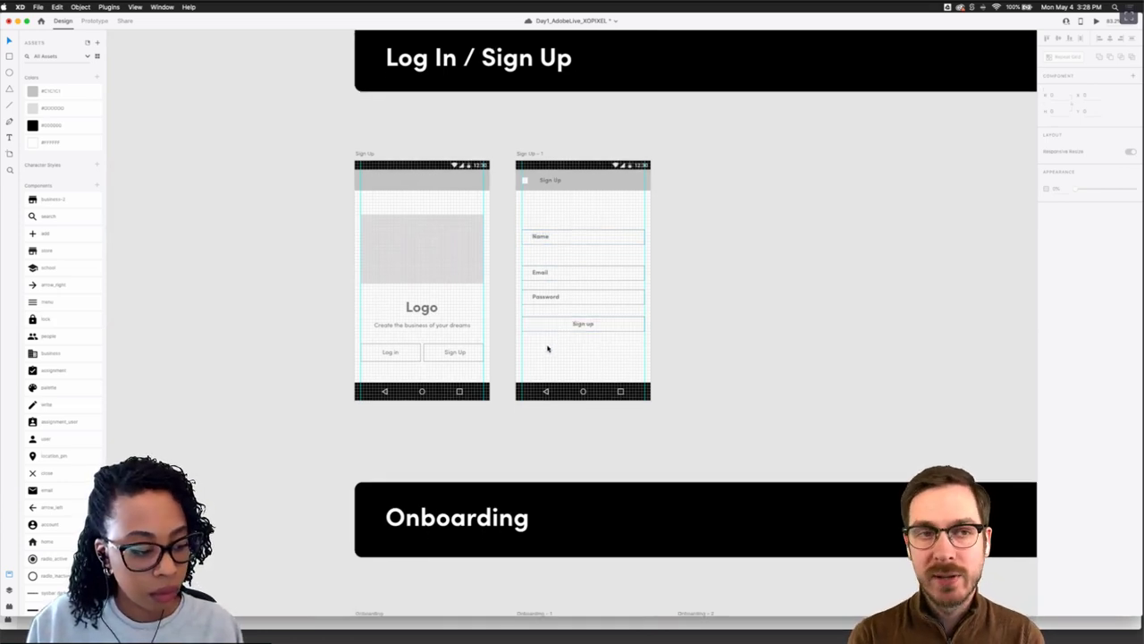
{"action": "scroll", "coordinate": [548, 345], "scroll_direction": "down", "scroll_amount": 10}
{"action": "scroll", "coordinate": [546, 350], "scroll_direction": "down", "scroll_amount": 2}
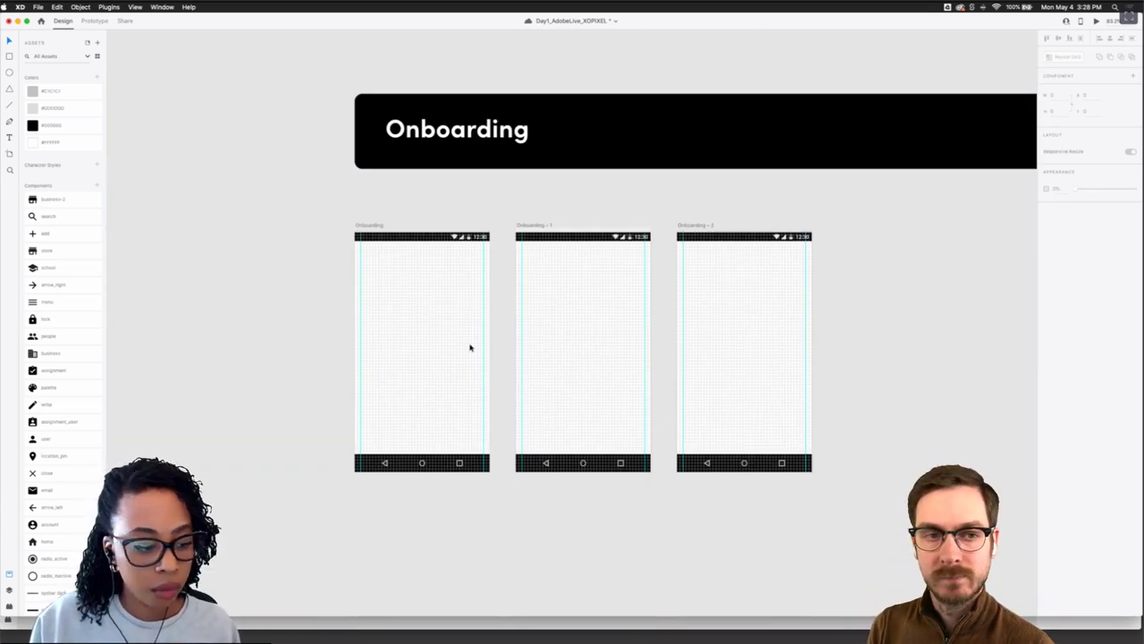
{"action": "scroll", "coordinate": [471, 348], "scroll_direction": "up", "scroll_amount": 5}
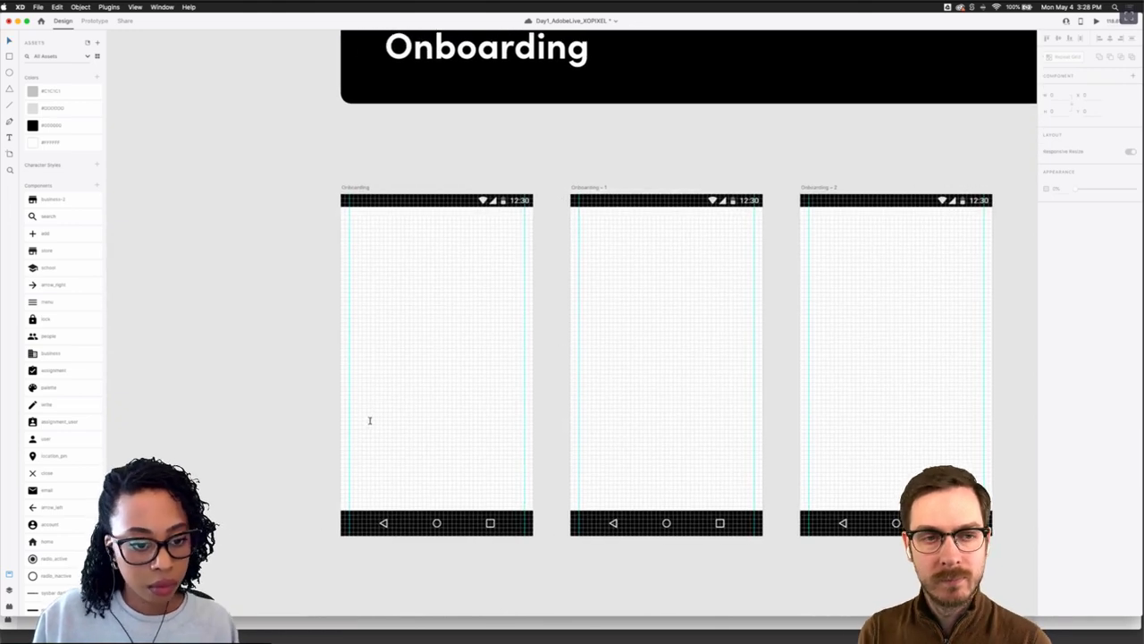
{"action": "scroll", "coordinate": [375, 425], "scroll_direction": "left", "scroll_amount": 2}
{"action": "left_click", "coordinate": [430, 394]}
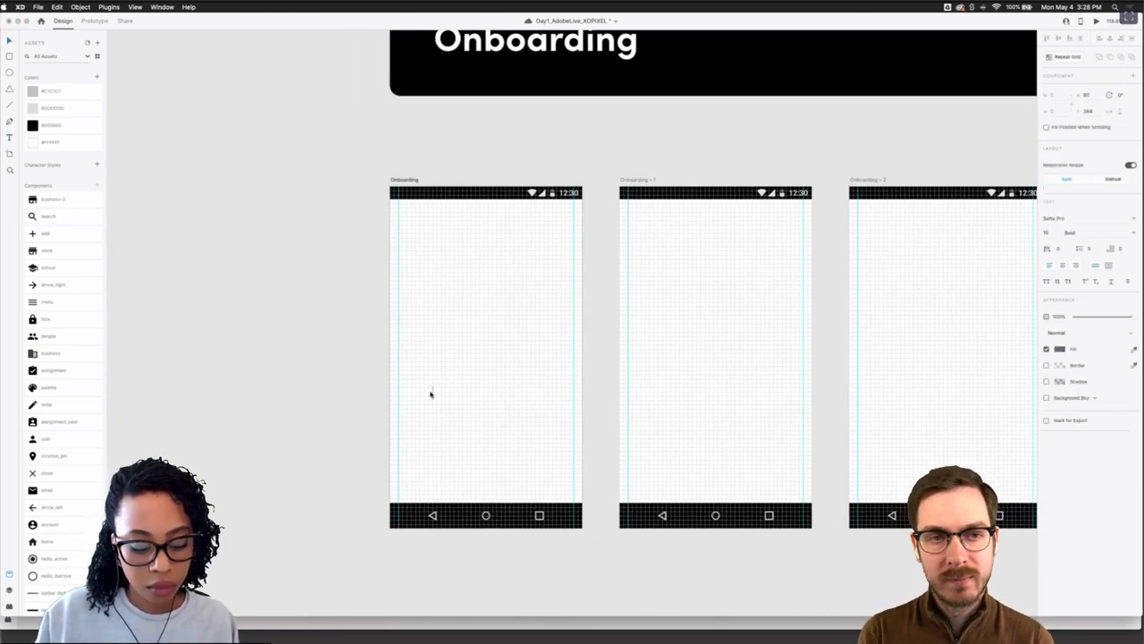
{"action": "left_click", "coordinate": [430, 391]}
{"action": "type", "text": "Create a business plan"}
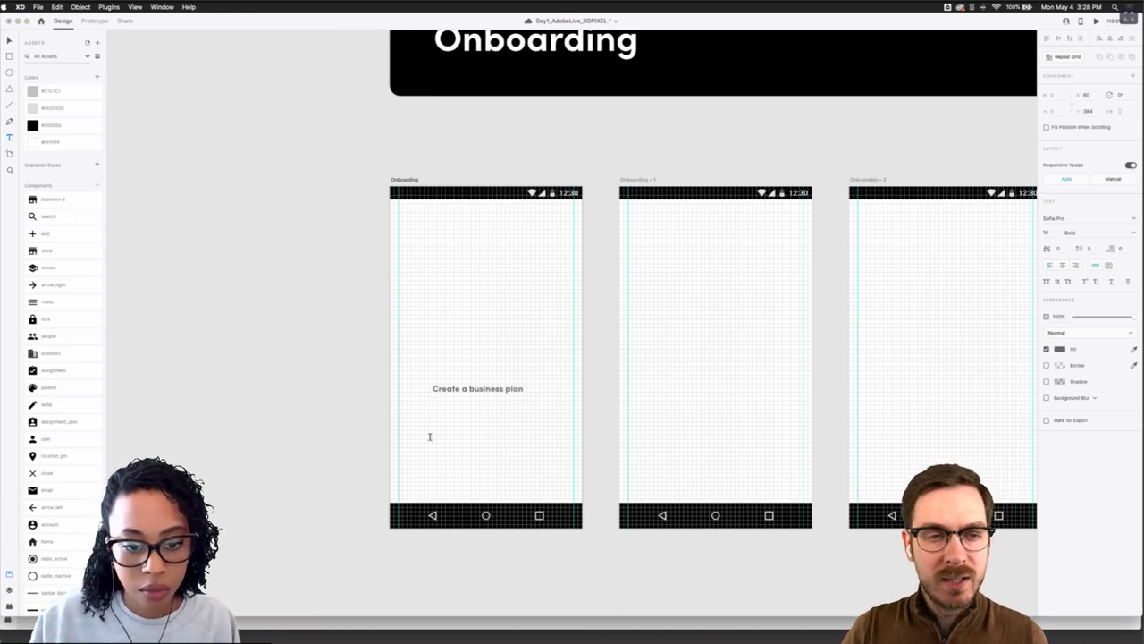
{"action": "key", "text": "Escape"}
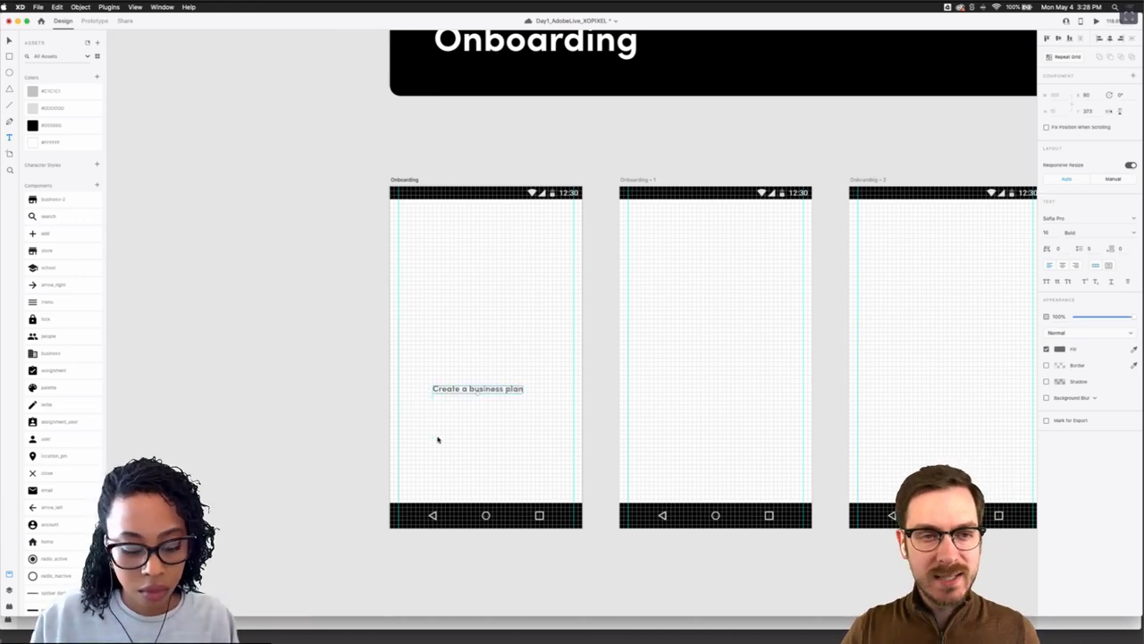
Duplicate the "Create a business plan" text just below itself and make the copy an area text box spanning the side margins
{"action": "left_click_drag", "start_coordinate": [459, 396], "coordinate": [480, 411]}
{"action": "left_click", "coordinate": [1108, 266]}
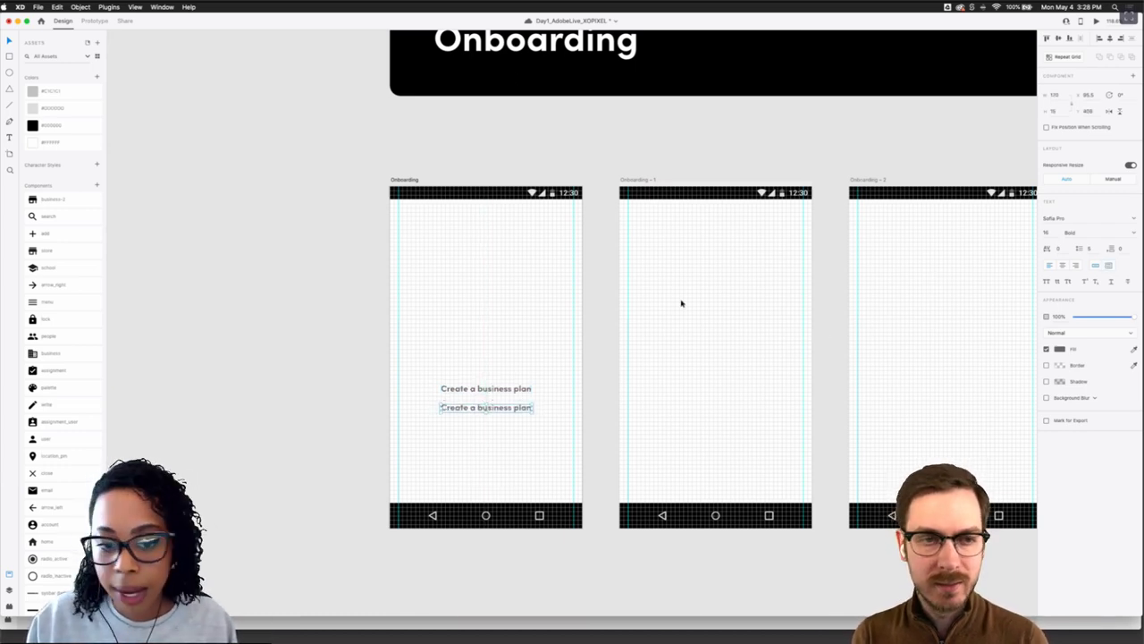
{"action": "left_click_drag", "start_coordinate": [411, 407], "coordinate": [398, 407]}
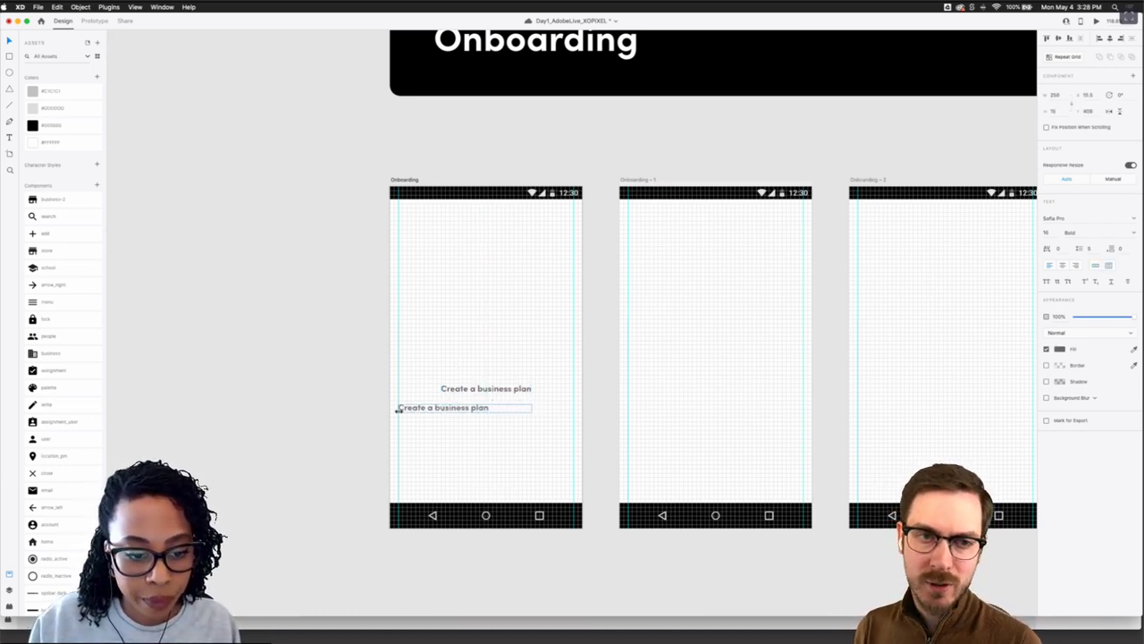
{"action": "left_click_drag", "start_coordinate": [531, 409], "coordinate": [572, 430]}
Replace the wording of the duplicated text box with "Create a professional"
{"action": "double_click", "coordinate": [476, 409]}
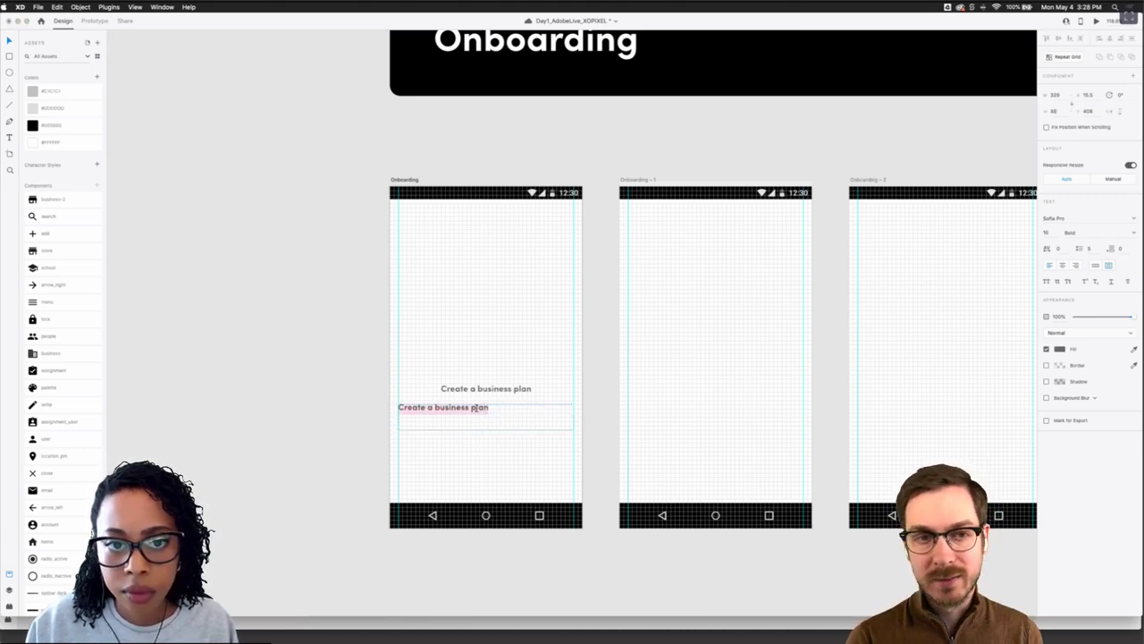
{"action": "type", "text": "C"}
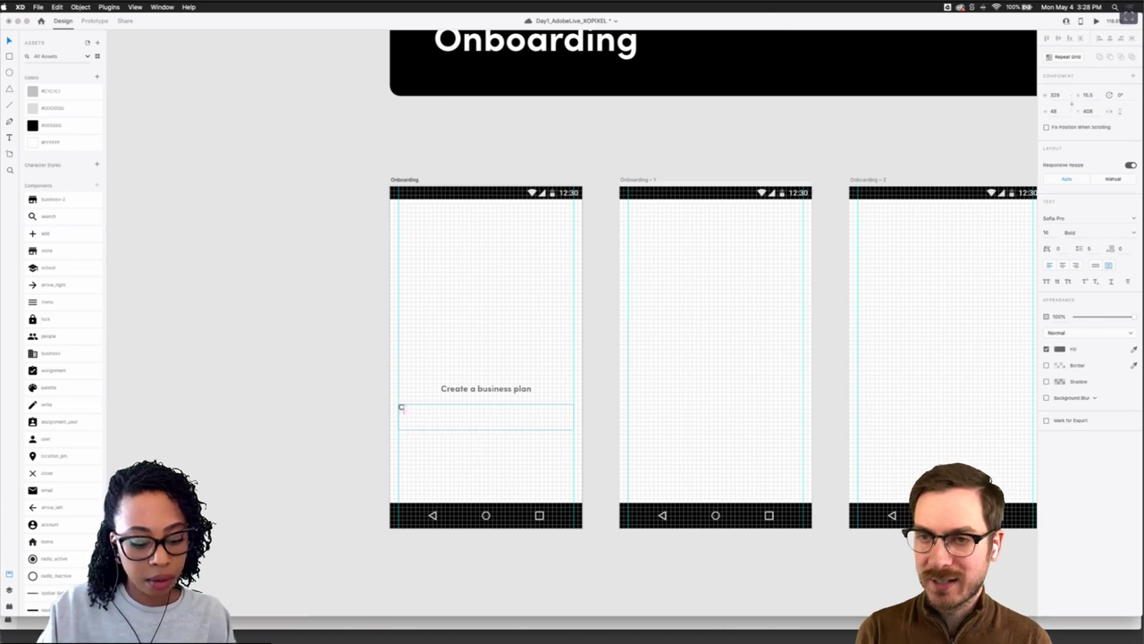
{"action": "type", "text": "reate a p"}
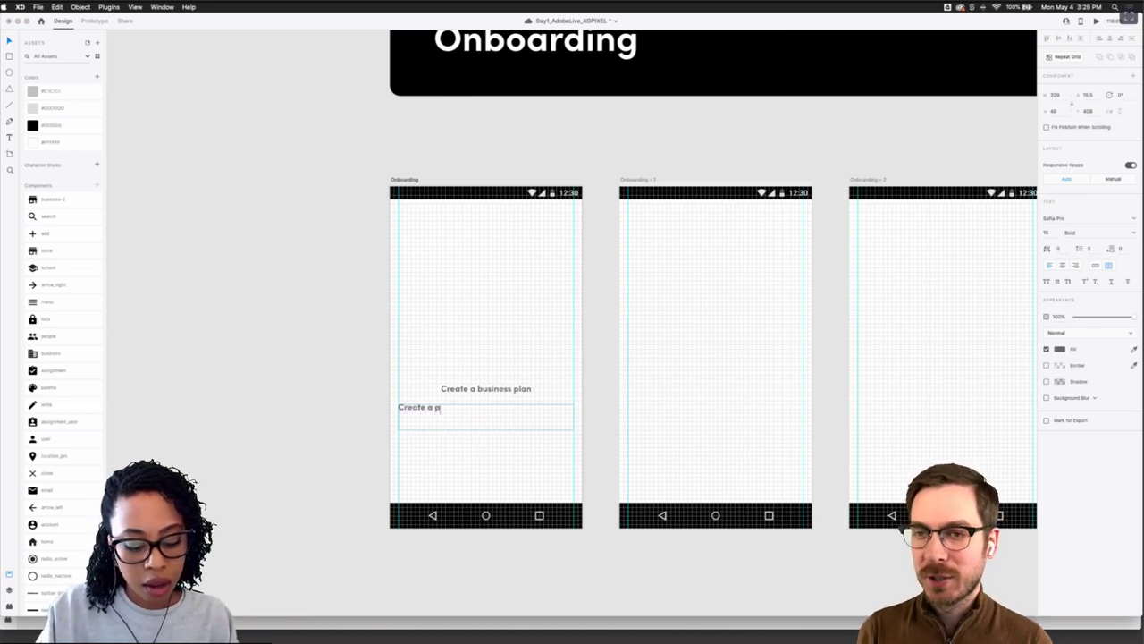
{"action": "type", "text": "rofessional"}
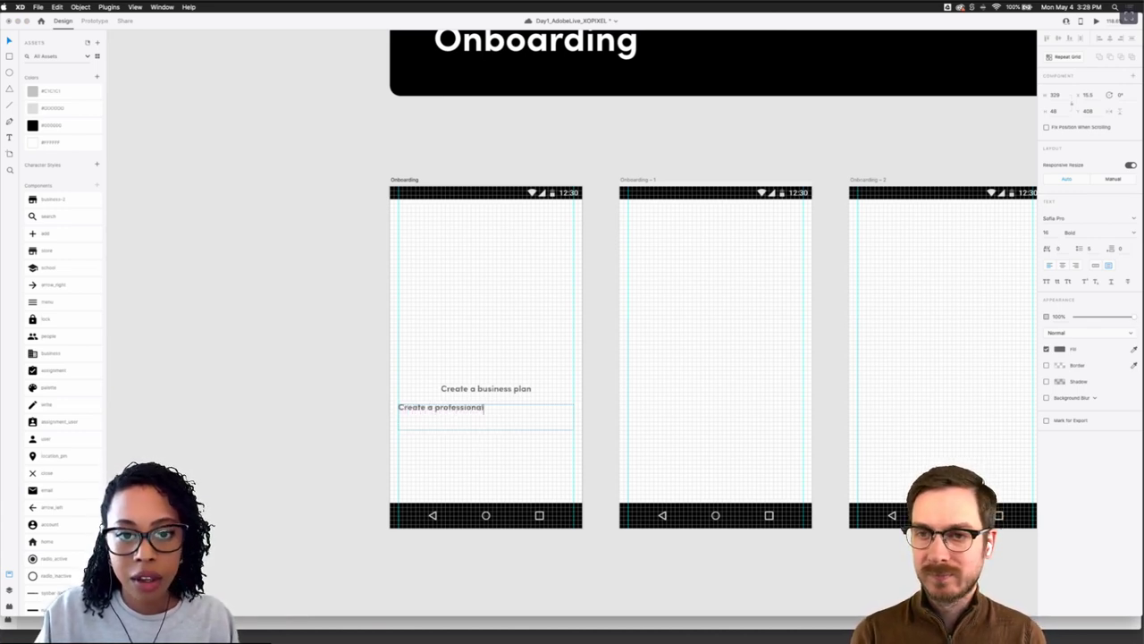
Set the "Create a professional" text to Regular weight and centre-align it
{"action": "triple_click", "coordinate": [483, 409]}
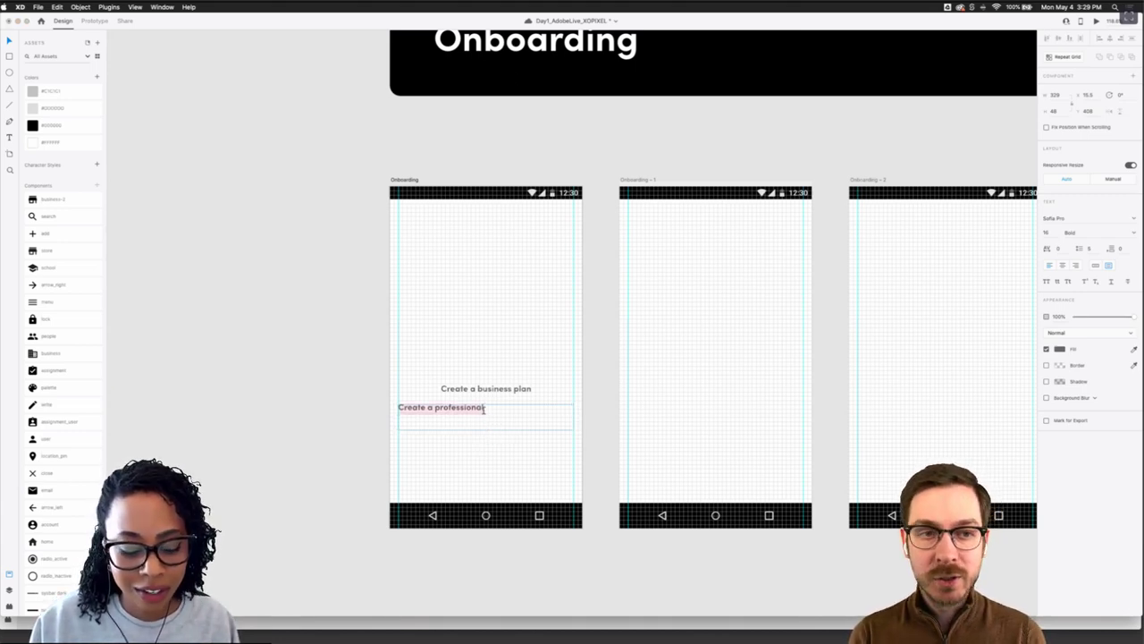
{"action": "key", "text": "super+b"}
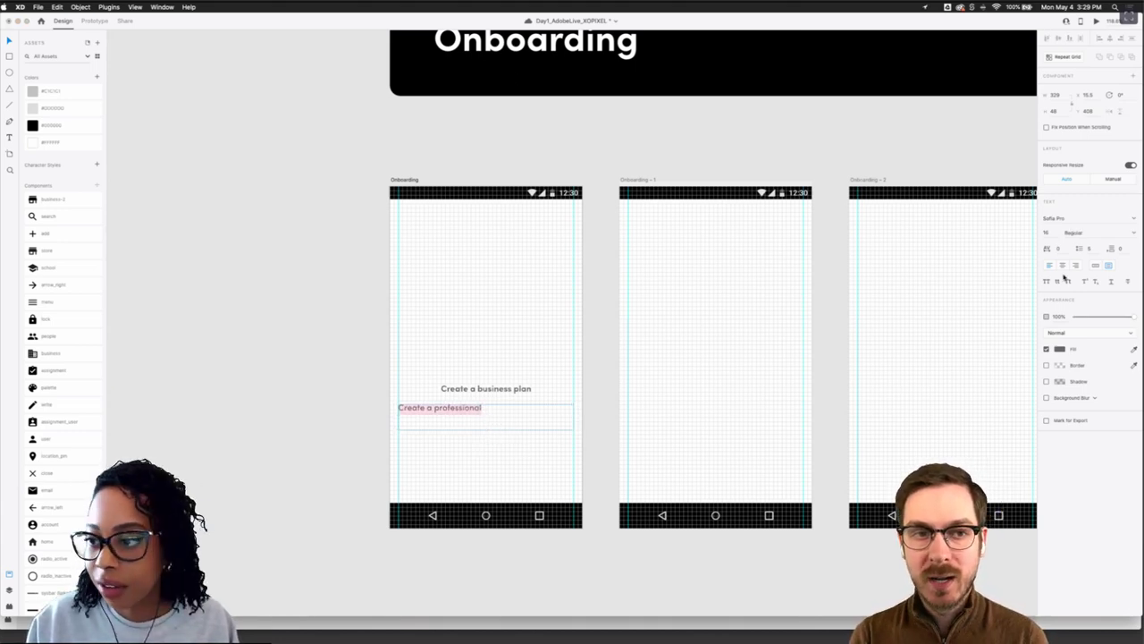
{"action": "left_click", "coordinate": [1063, 266]}
{"action": "key", "text": "Escape"}
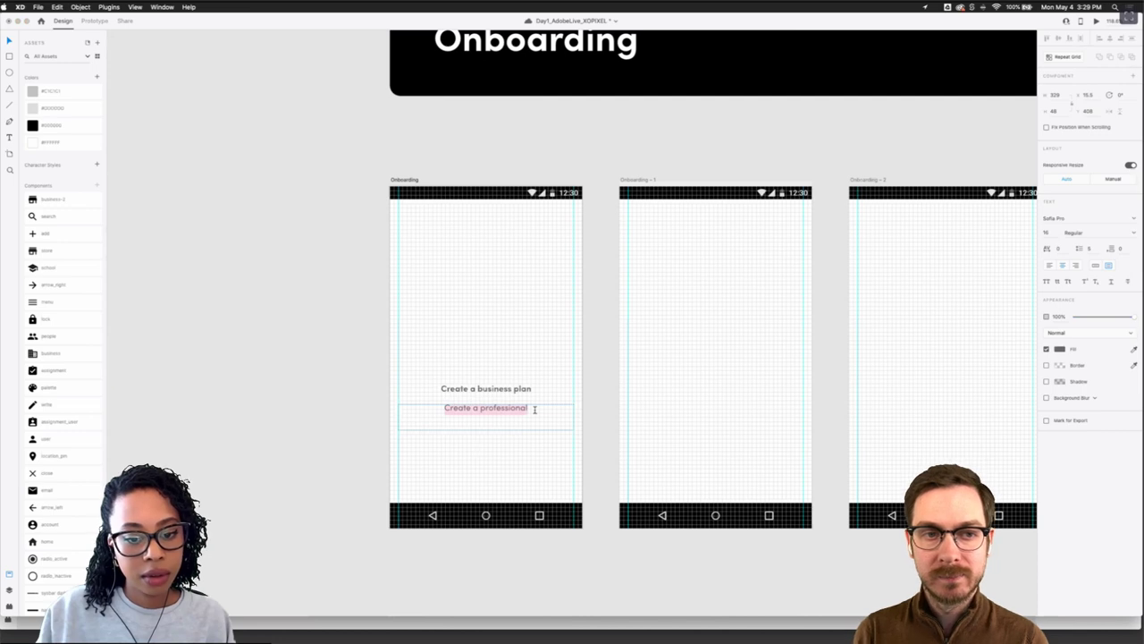
Complete the description under the heading so it reads "Create a professional business plan using our simple outlines."
{"action": "left_click", "coordinate": [535, 410]}
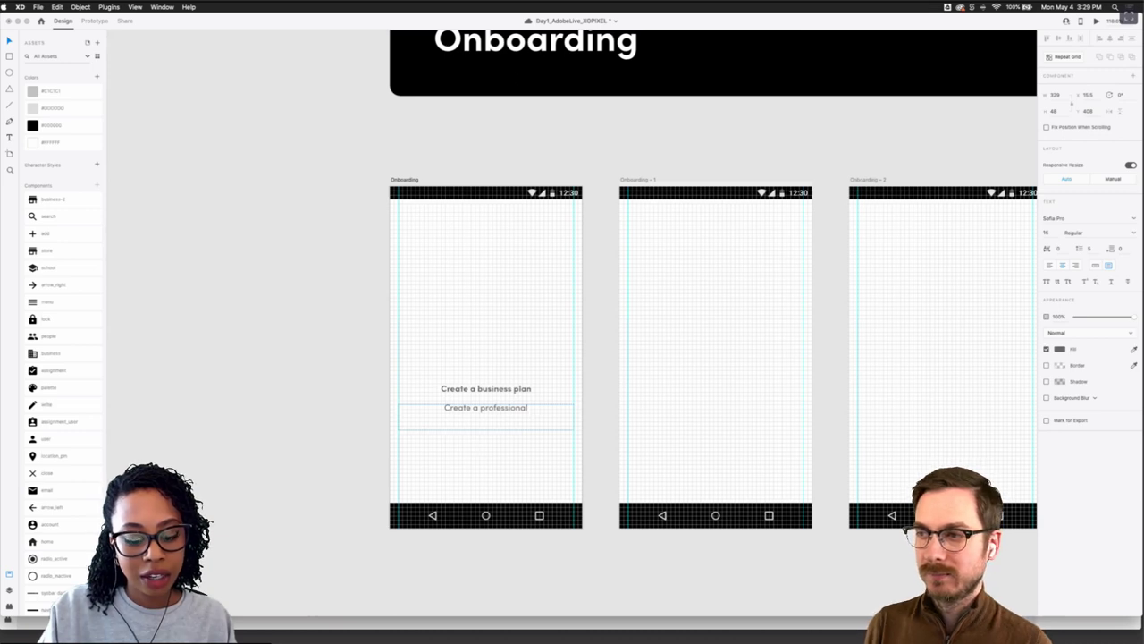
{"action": "type", "text": "busine"}
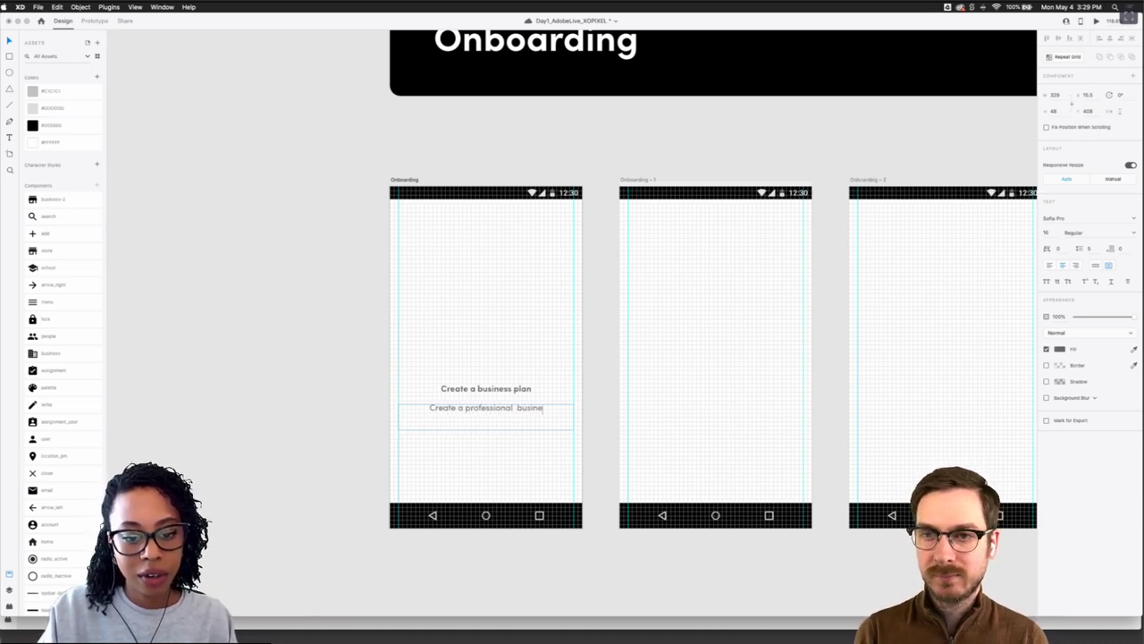
{"action": "type", "text": "ss plan using"}
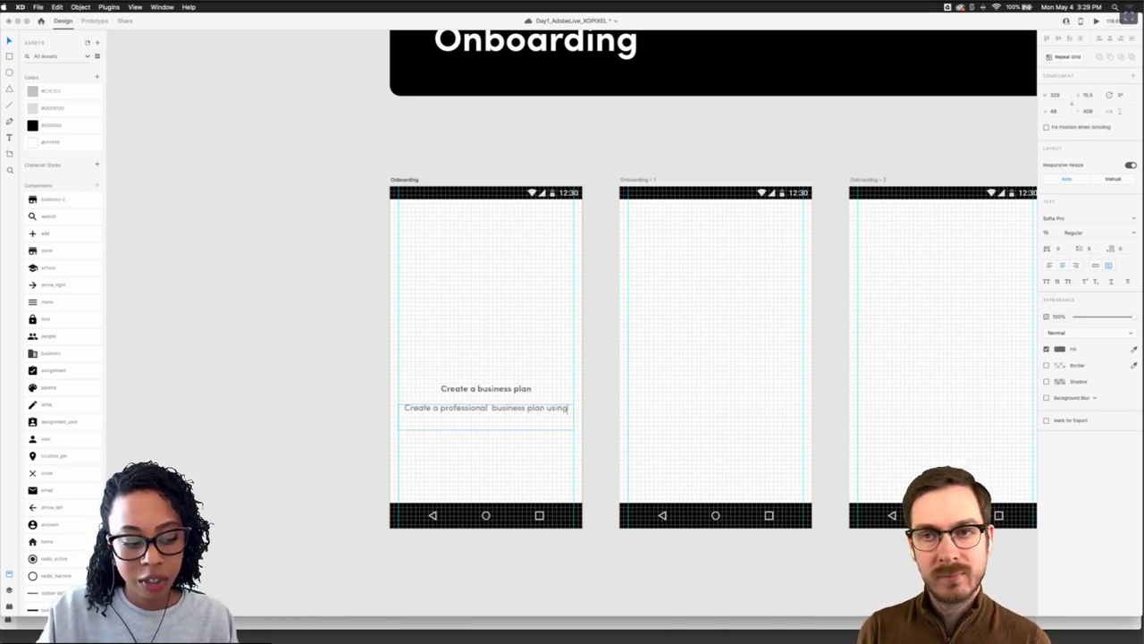
{"action": "type", "text": " our sim"}
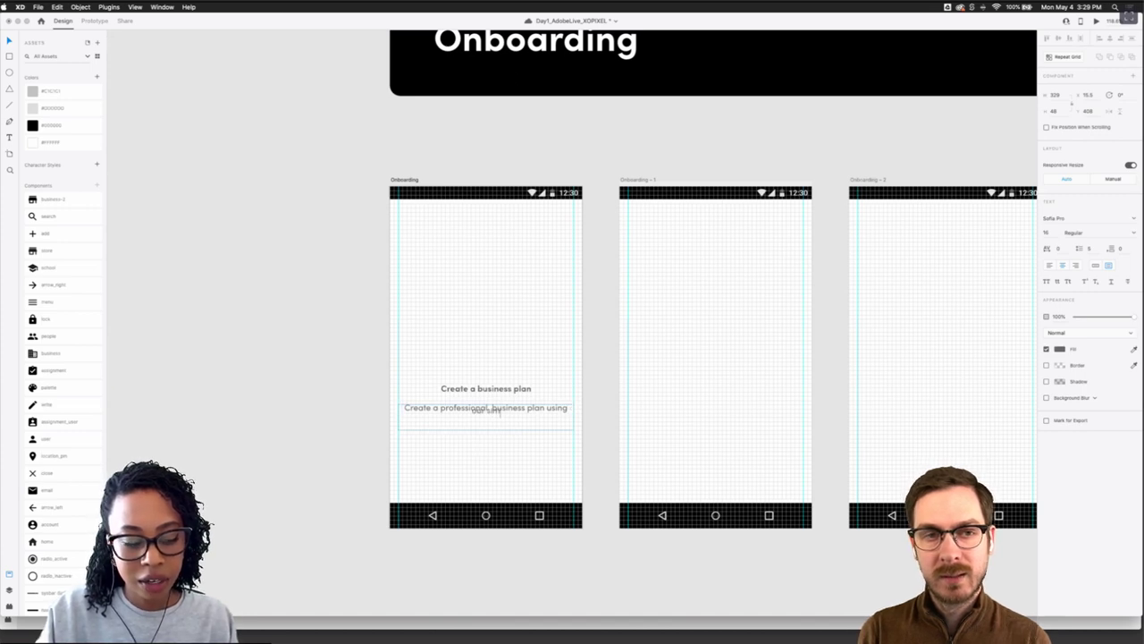
{"action": "type", "text": "ple outlines."}
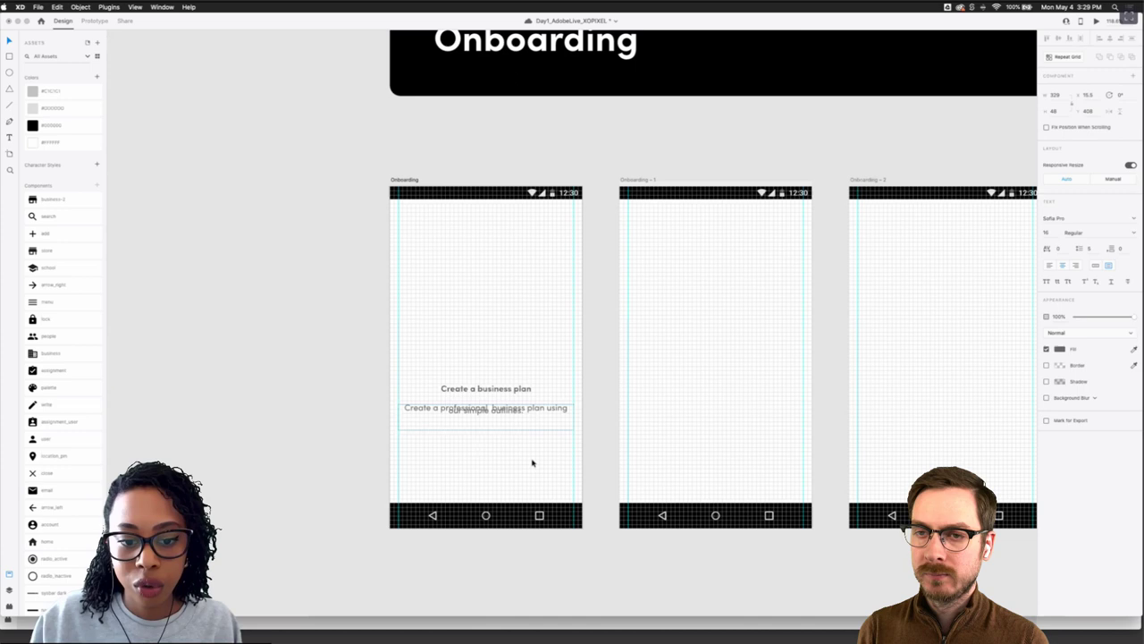
{"action": "key", "text": "Escape"}
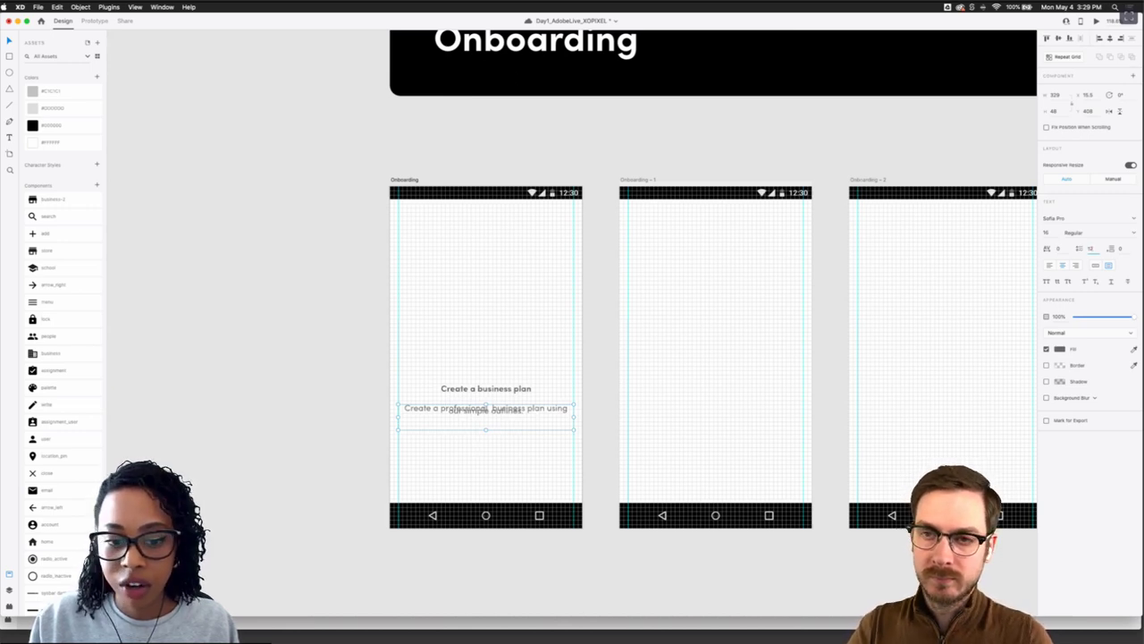
Set the description text's line spacing to 20 and save the document
{"action": "key", "text": "Return"}
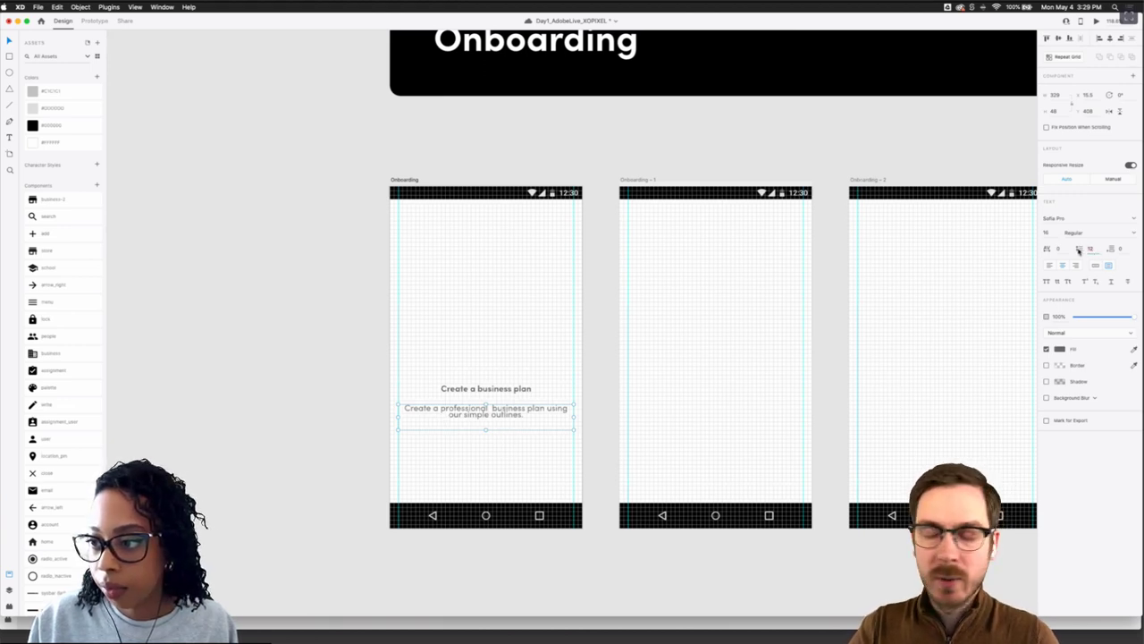
{"action": "type", "text": "20"}
{"action": "key", "text": "Return"}
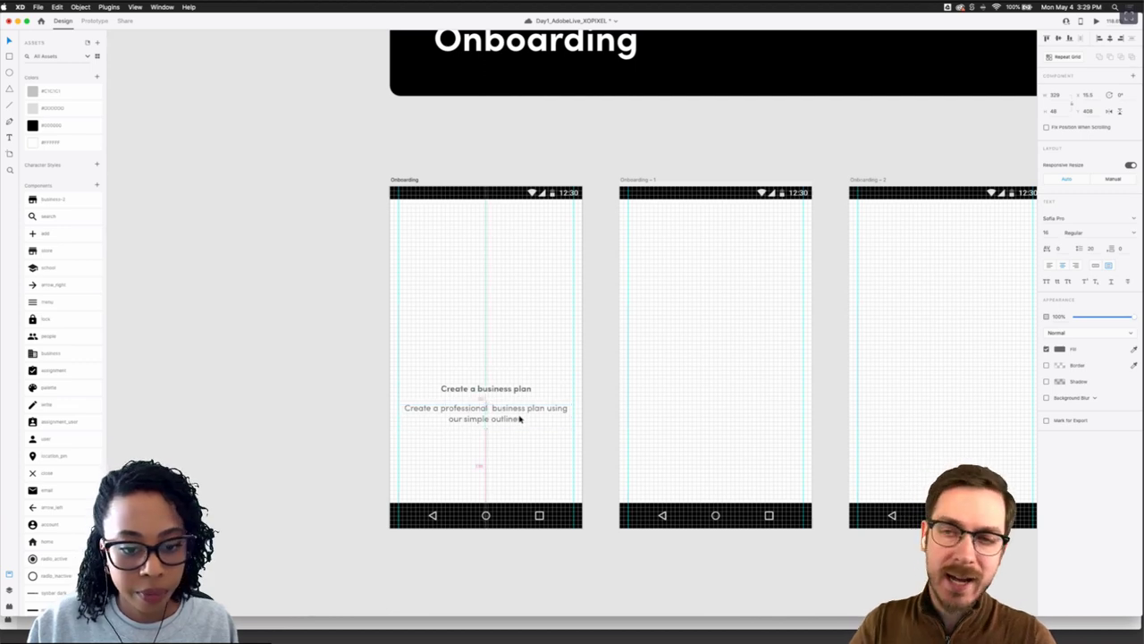
{"action": "left_click", "coordinate": [599, 391]}
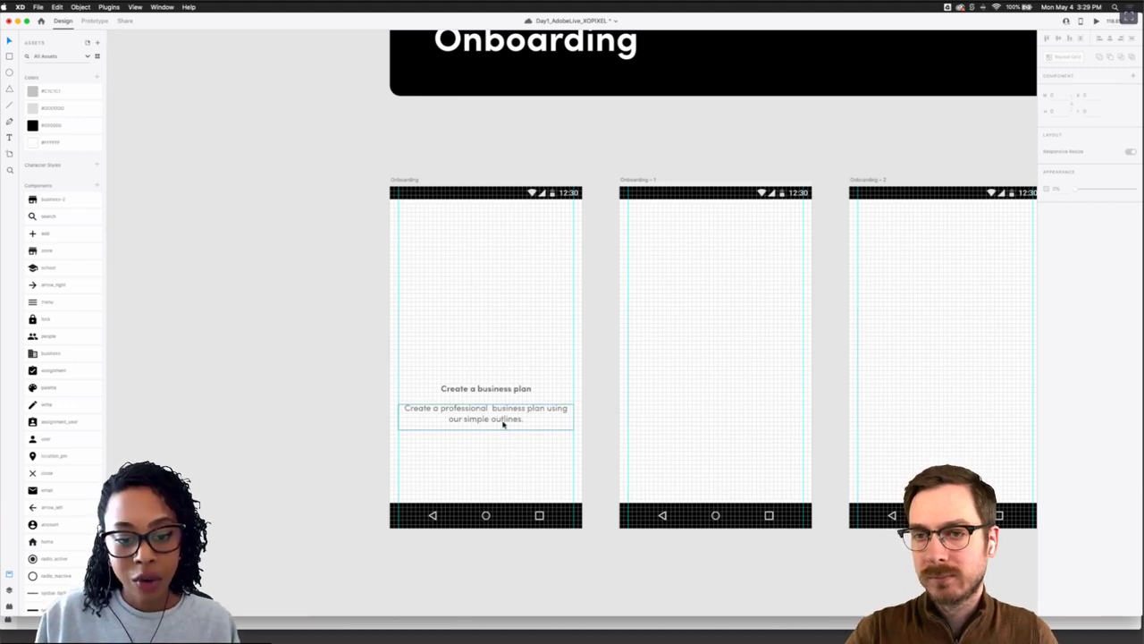
{"action": "double_click", "coordinate": [503, 420]}
{"action": "key", "text": "Escape"}
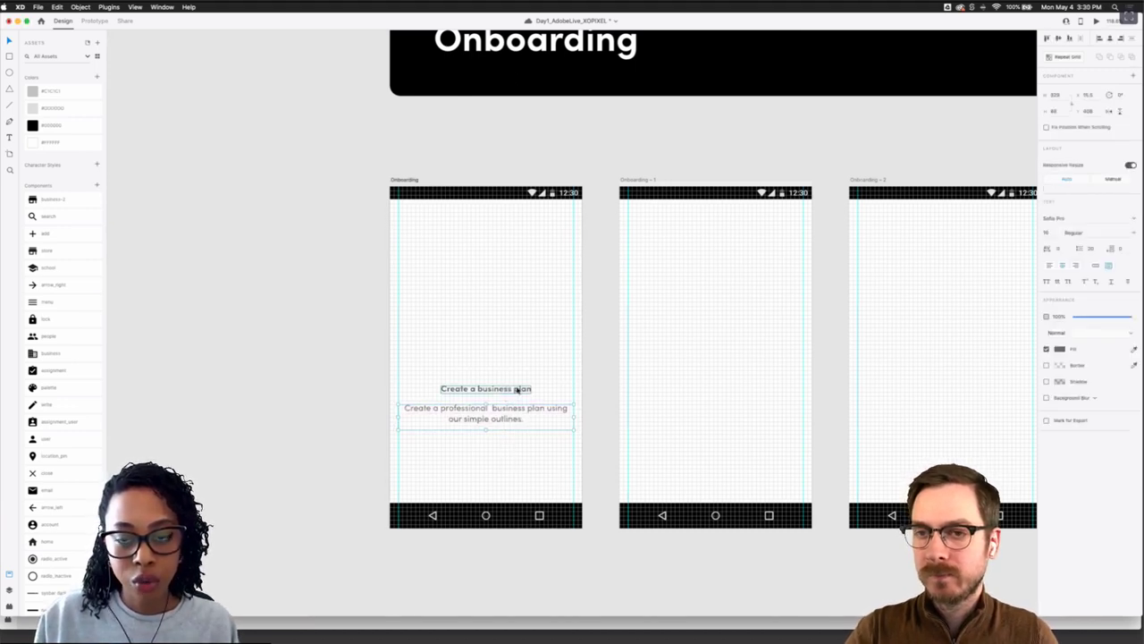
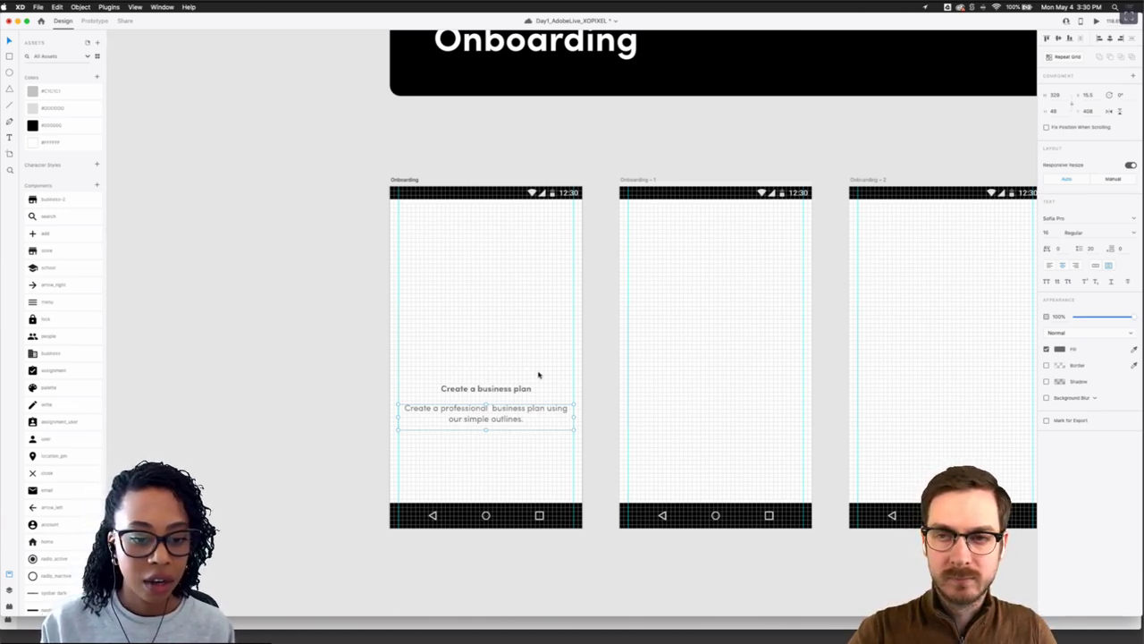
{"action": "key", "text": "super+s"}
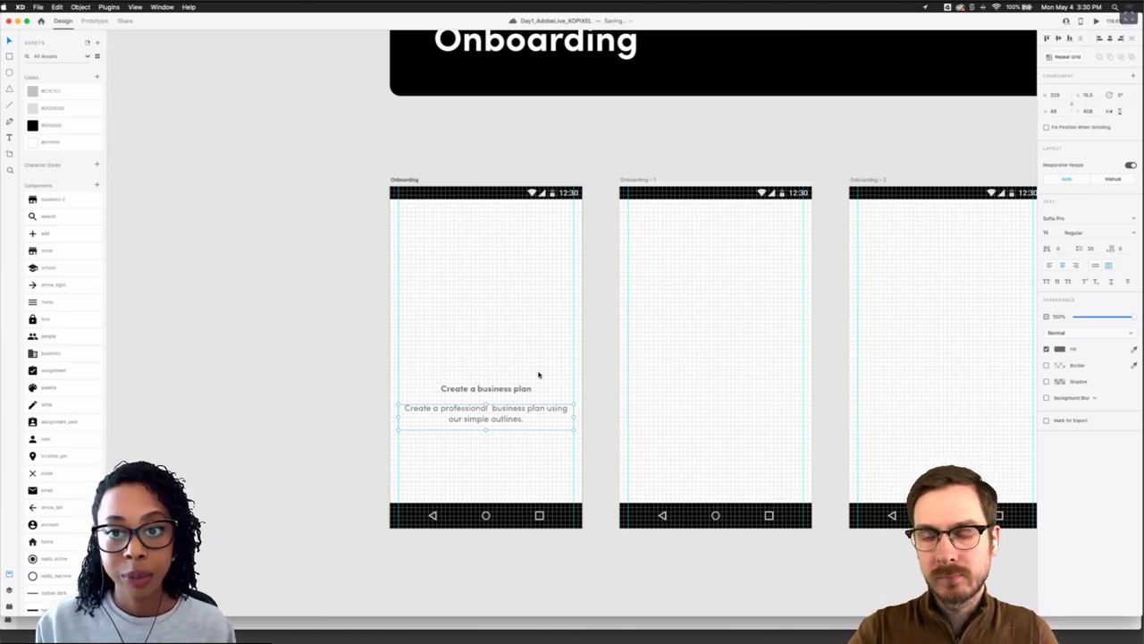
{"action": "left_click", "coordinate": [518, 461]}
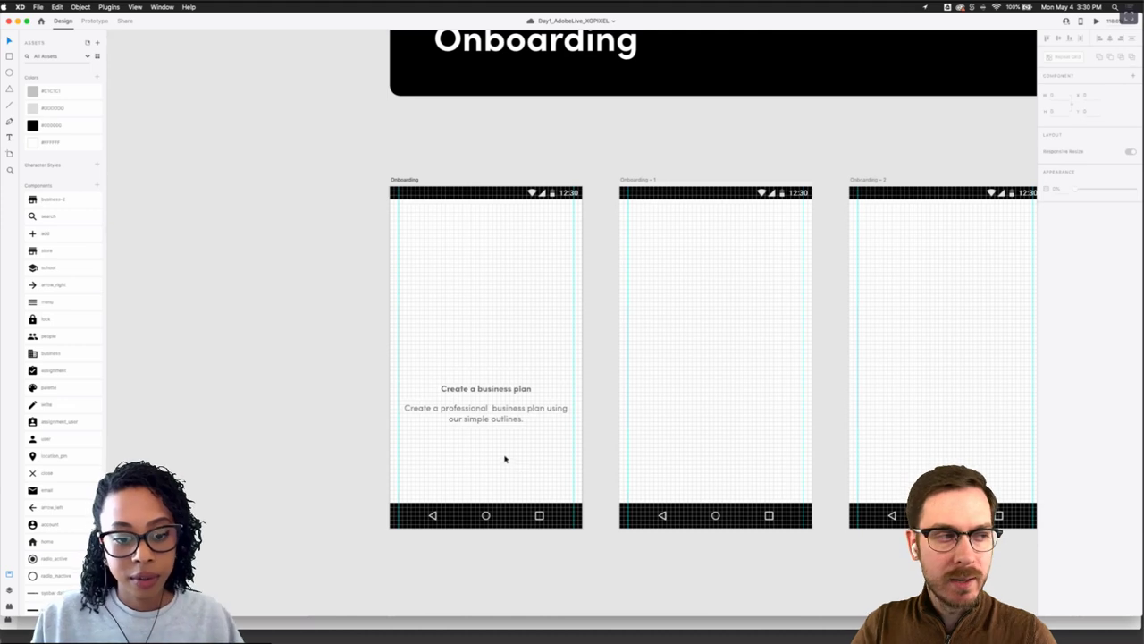
Draw an outlined button rectangle centred below the description, about as wide as the "Create a business plan" heading
{"action": "scroll", "coordinate": [504, 459], "scroll_direction": "up", "scroll_amount": 3}
{"action": "scroll", "coordinate": [477, 401], "scroll_direction": "down", "scroll_amount": 1}
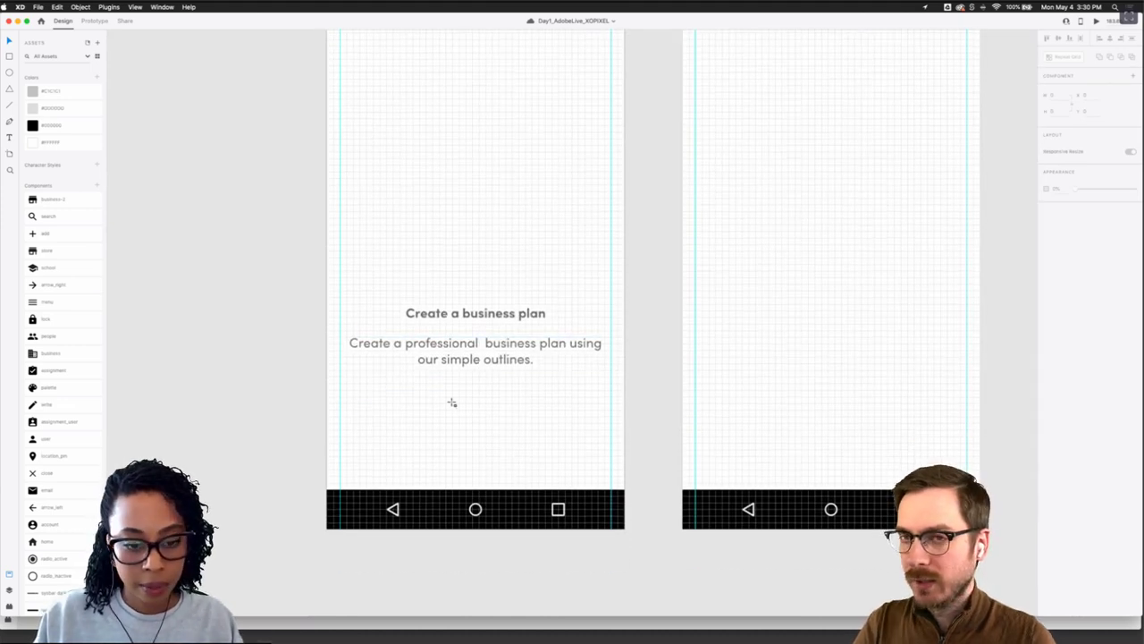
{"action": "left_click_drag", "start_coordinate": [399, 403], "coordinate": [406, 410]}
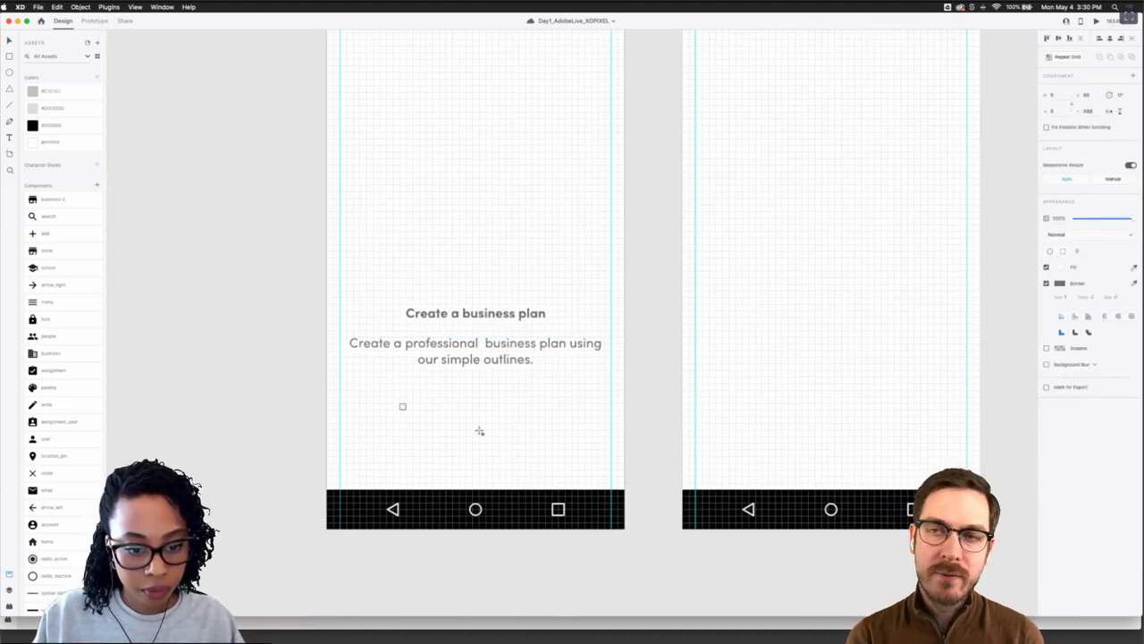
{"action": "mouse_move", "coordinate": [479, 430]}
{"action": "left_mouse_down"}
{"action": "mouse_move", "coordinate": [539, 436]}
{"action": "mouse_move", "coordinate": [487, 429]}
{"action": "left_mouse_up"}
{"action": "left_click", "coordinate": [463, 447]}
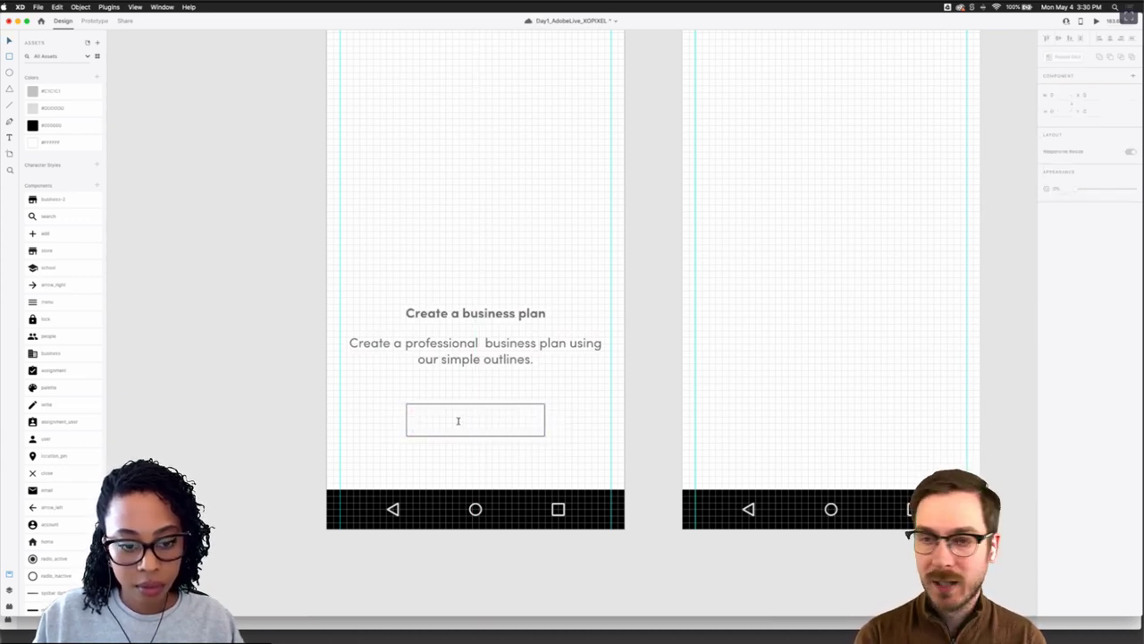
Add the label "Get Started" and centre it inside the button rectangle
{"action": "left_click", "coordinate": [458, 420]}
{"action": "type", "text": "Get S"}
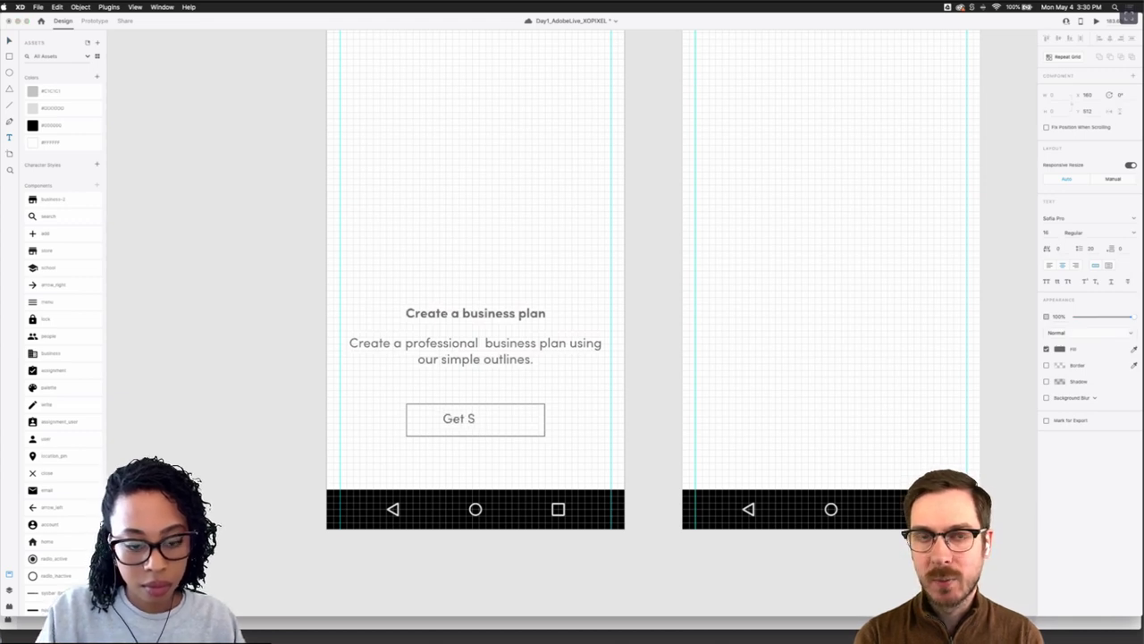
{"action": "type", "text": "tarted"}
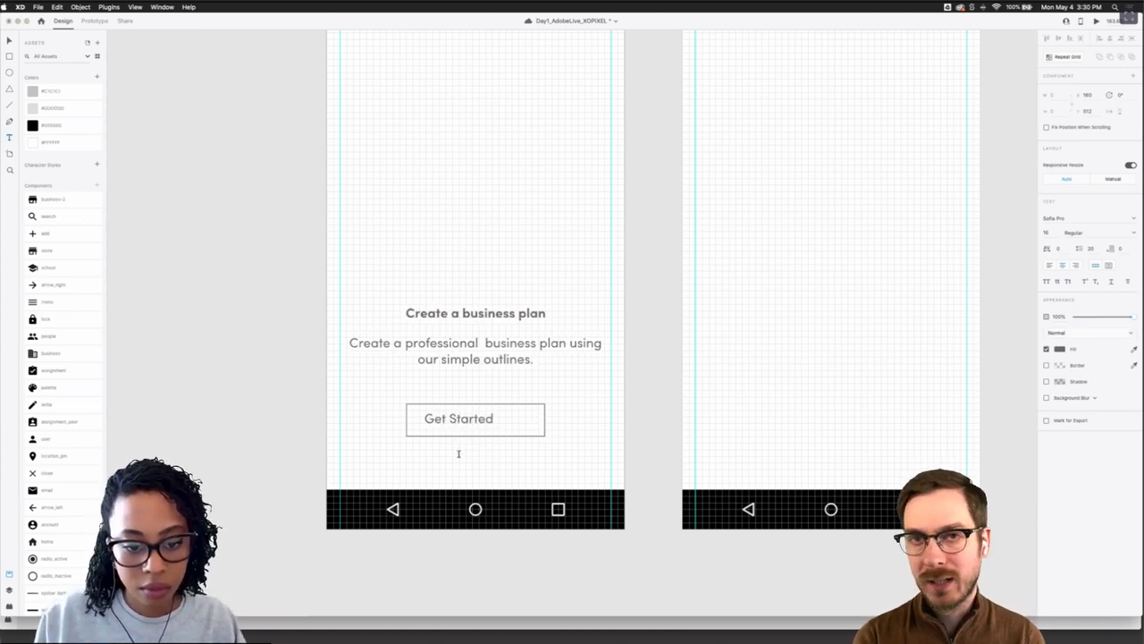
{"action": "key", "text": "Escape"}
{"action": "left_click_drag", "start_coordinate": [472, 417], "coordinate": [494, 424]}
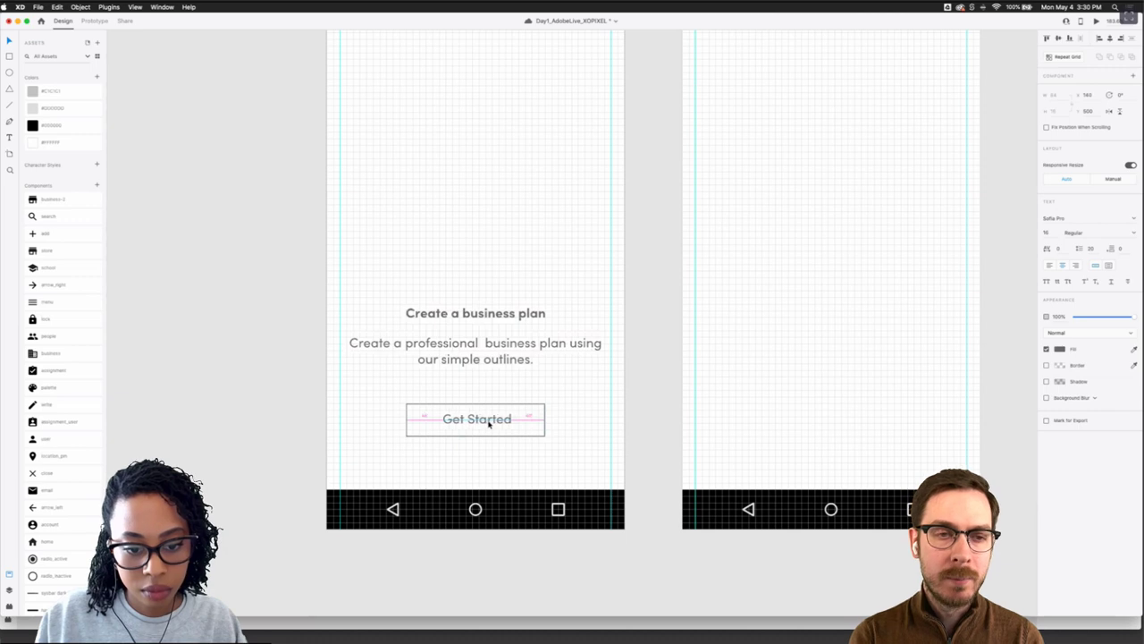
{"action": "left_click", "coordinate": [483, 465]}
{"action": "left_click", "coordinate": [483, 421]}
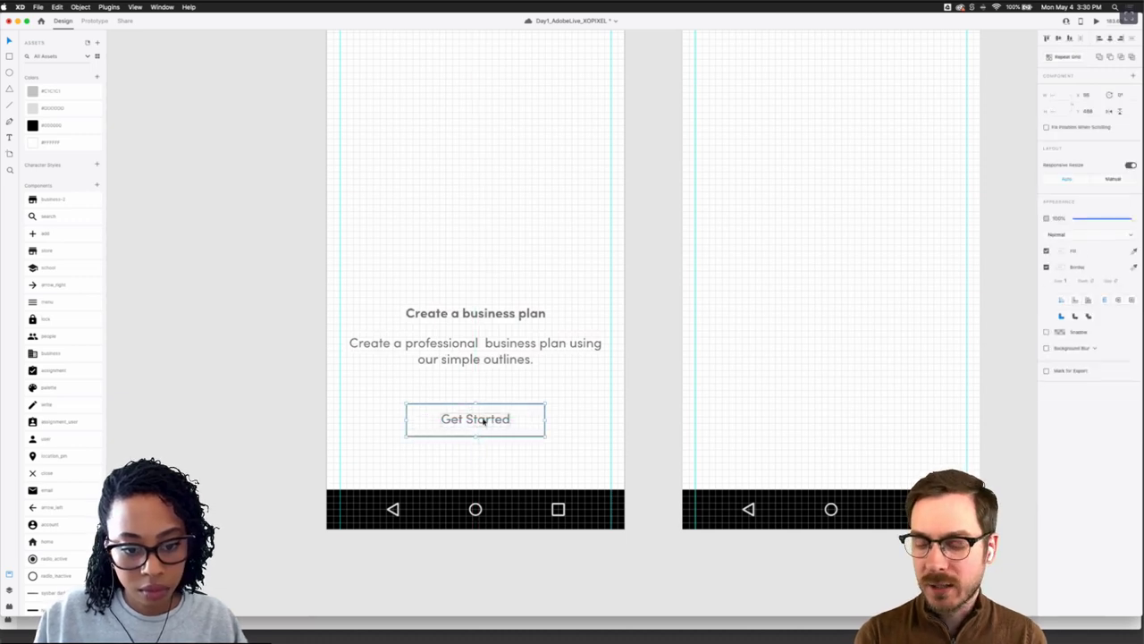
{"action": "left_click", "coordinate": [492, 388]}
Review the Log In / Sign Up screens against the layout of the first Onboarding screen
{"action": "scroll", "coordinate": [494, 389], "scroll_direction": "down", "scroll_amount": 5}
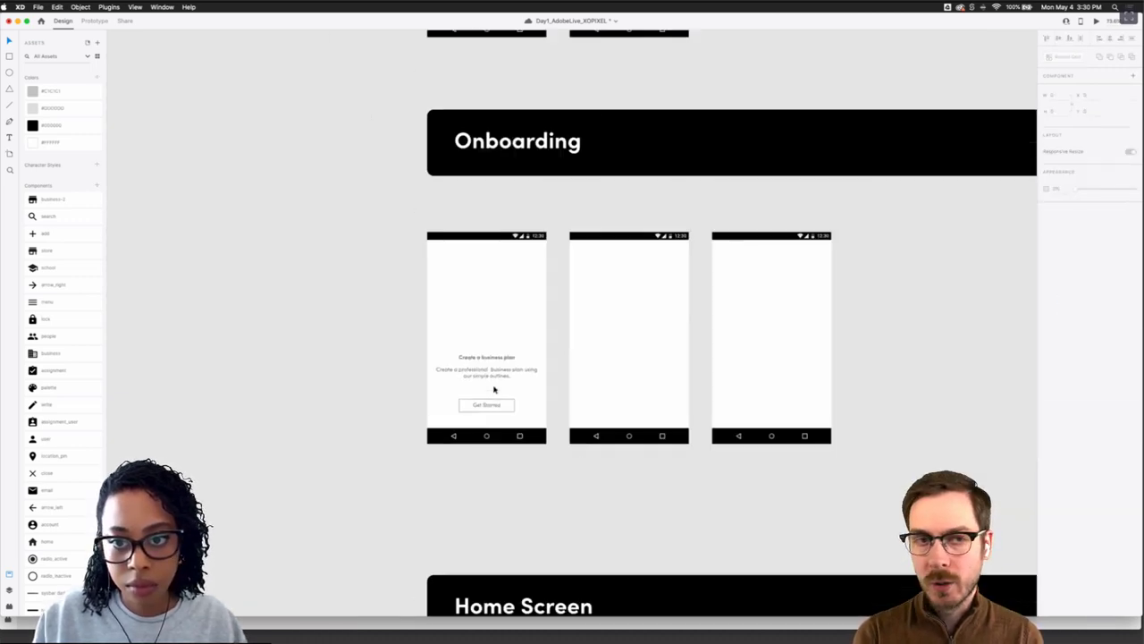
{"action": "scroll", "coordinate": [494, 389], "scroll_direction": "up", "scroll_amount": 10}
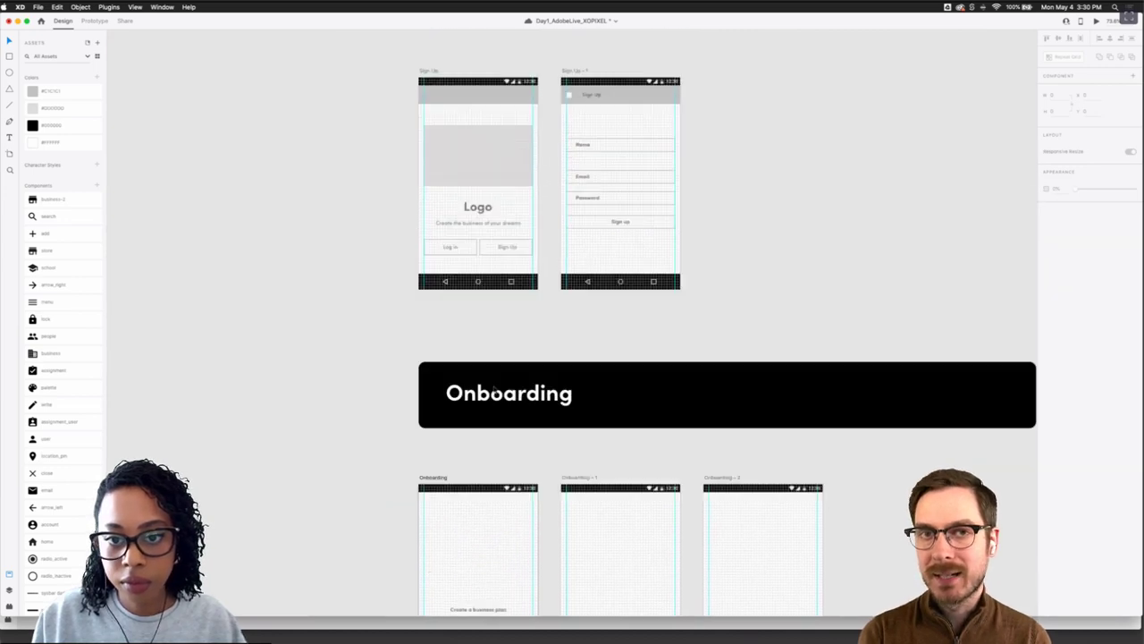
{"action": "scroll", "coordinate": [494, 388], "scroll_direction": "up", "scroll_amount": 5}
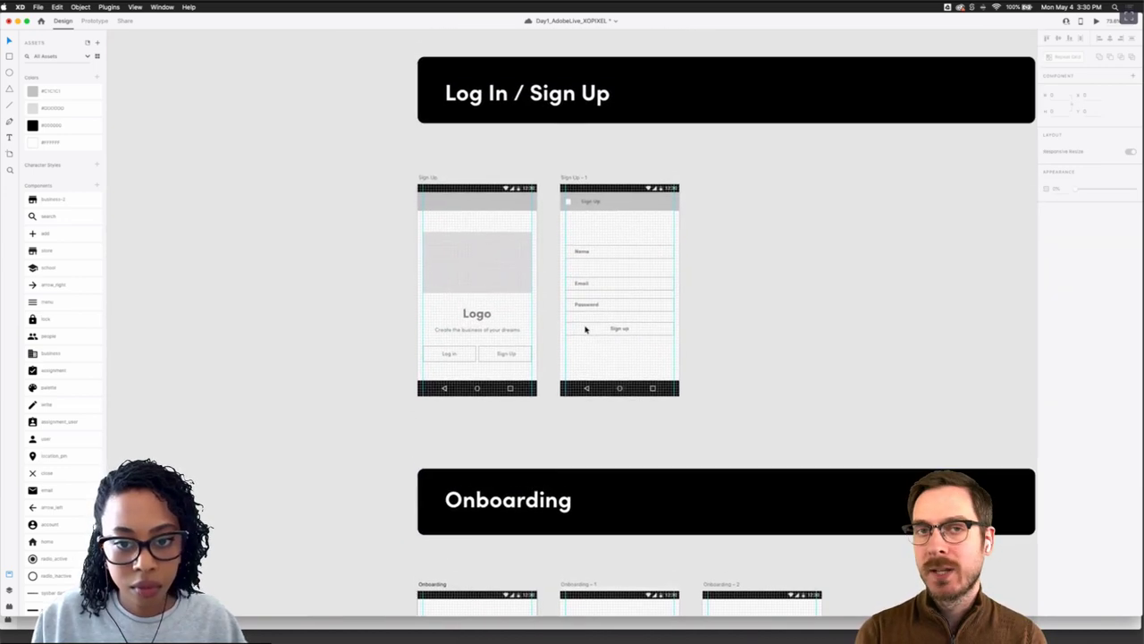
{"action": "scroll", "coordinate": [586, 331], "scroll_direction": "down", "scroll_amount": 10}
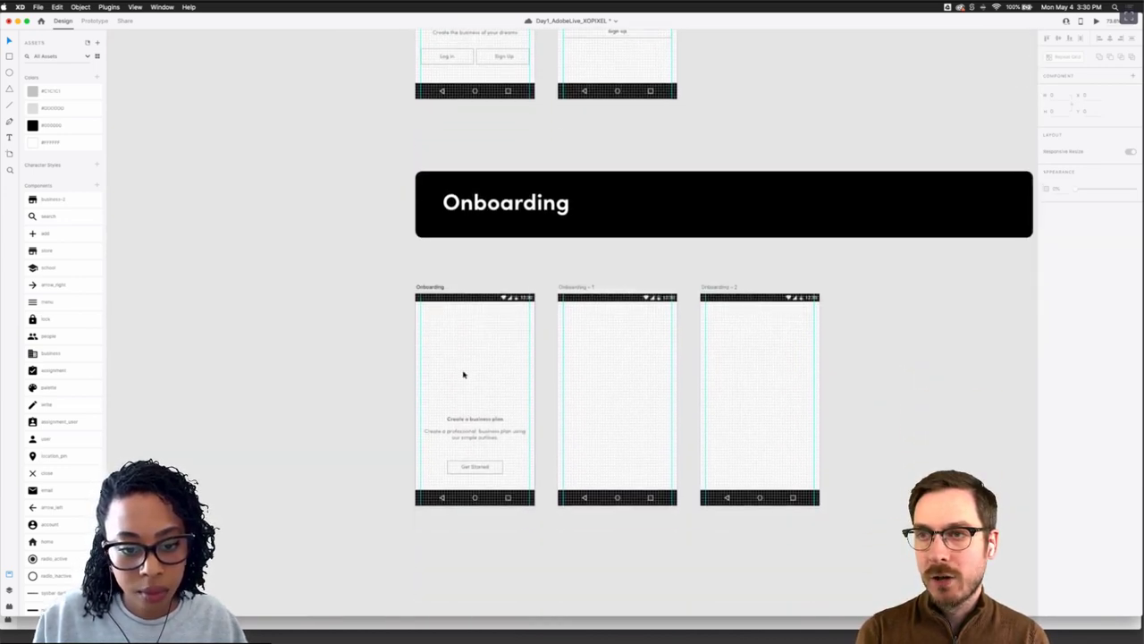
{"action": "scroll", "coordinate": [463, 373], "scroll_direction": "down", "scroll_amount": 2}
{"action": "scroll", "coordinate": [463, 374], "scroll_direction": "up", "scroll_amount": 5}
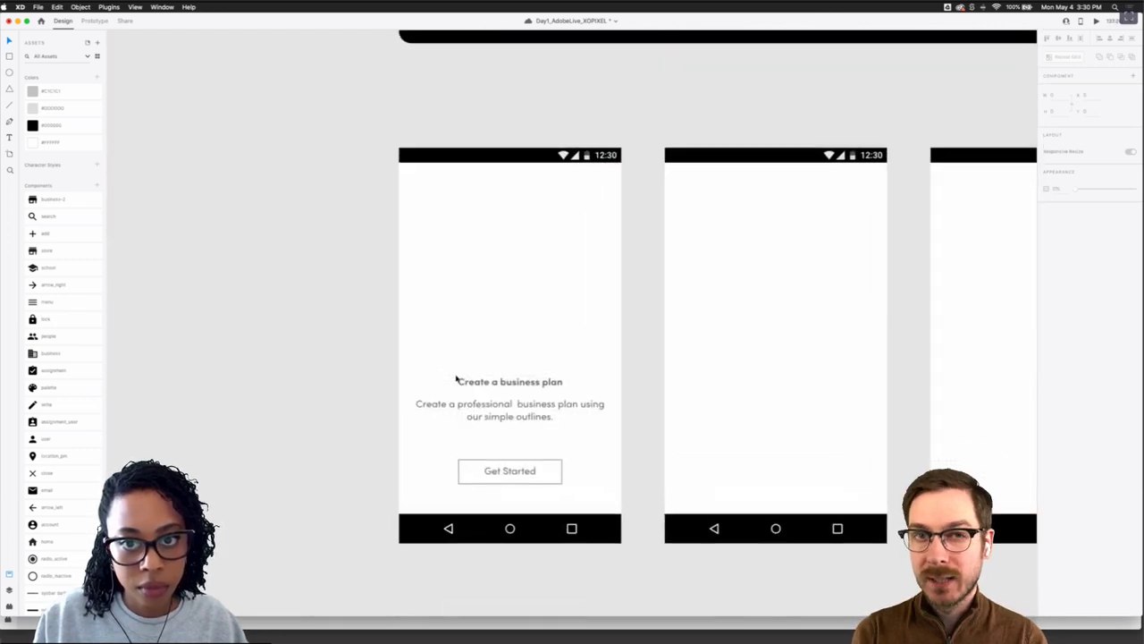
{"action": "scroll", "coordinate": [457, 378], "scroll_direction": "up", "scroll_amount": 2}
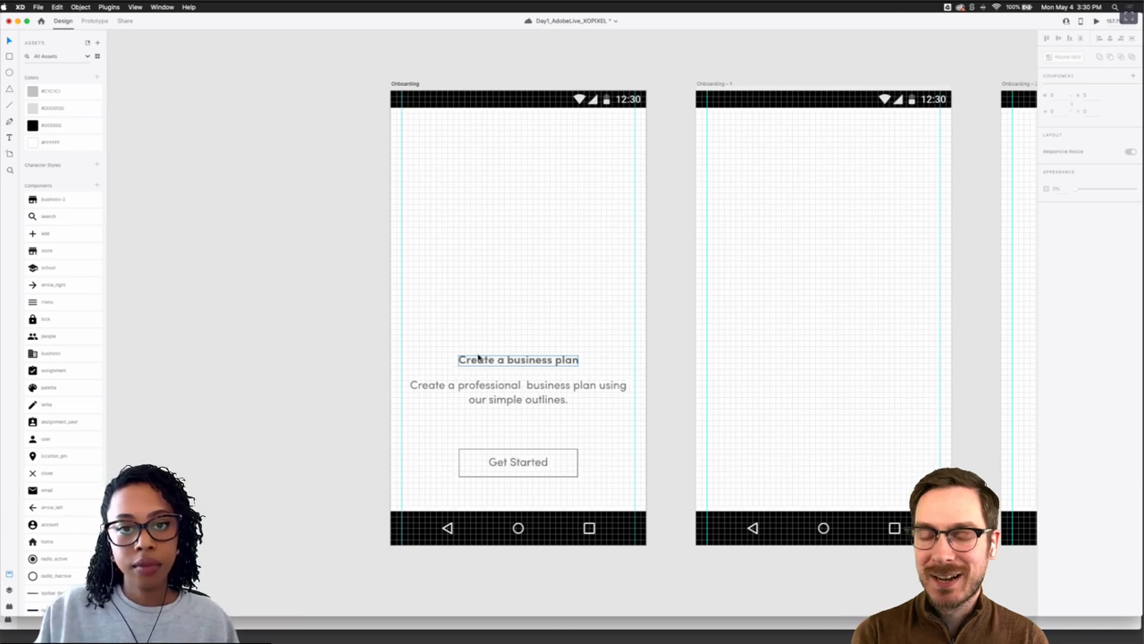
Draw a 328 by 192 image placeholder between the margin guides above the heading, fill it with the darker grey asset colour and remove its border
{"action": "scroll", "coordinate": [475, 322], "scroll_direction": "up", "scroll_amount": 2}
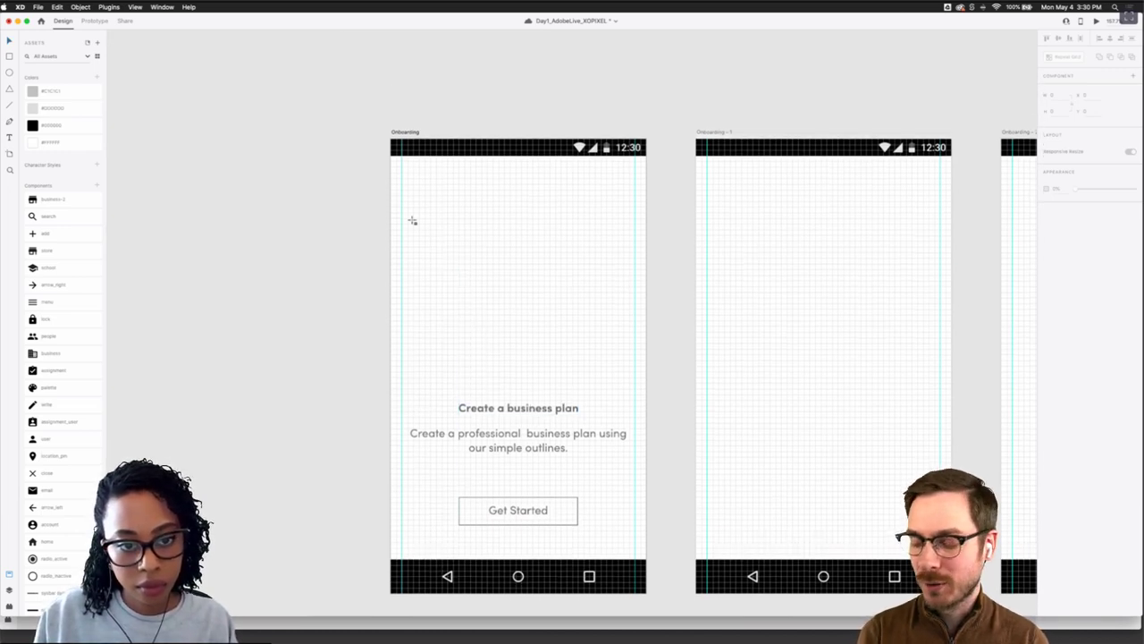
{"action": "mouse_move", "coordinate": [402, 201]}
{"action": "left_mouse_down"}
{"action": "mouse_move", "coordinate": [462, 260]}
{"action": "mouse_move", "coordinate": [618, 308]}
{"action": "mouse_move", "coordinate": [635, 337]}
{"action": "left_mouse_up"}
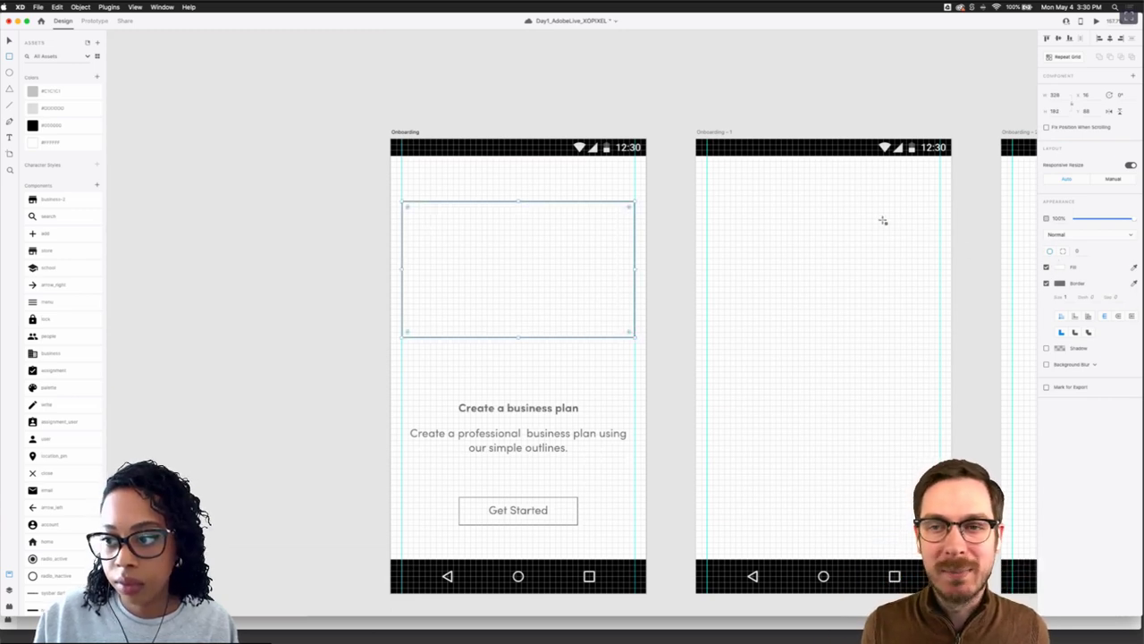
{"action": "left_click", "coordinate": [93, 94]}
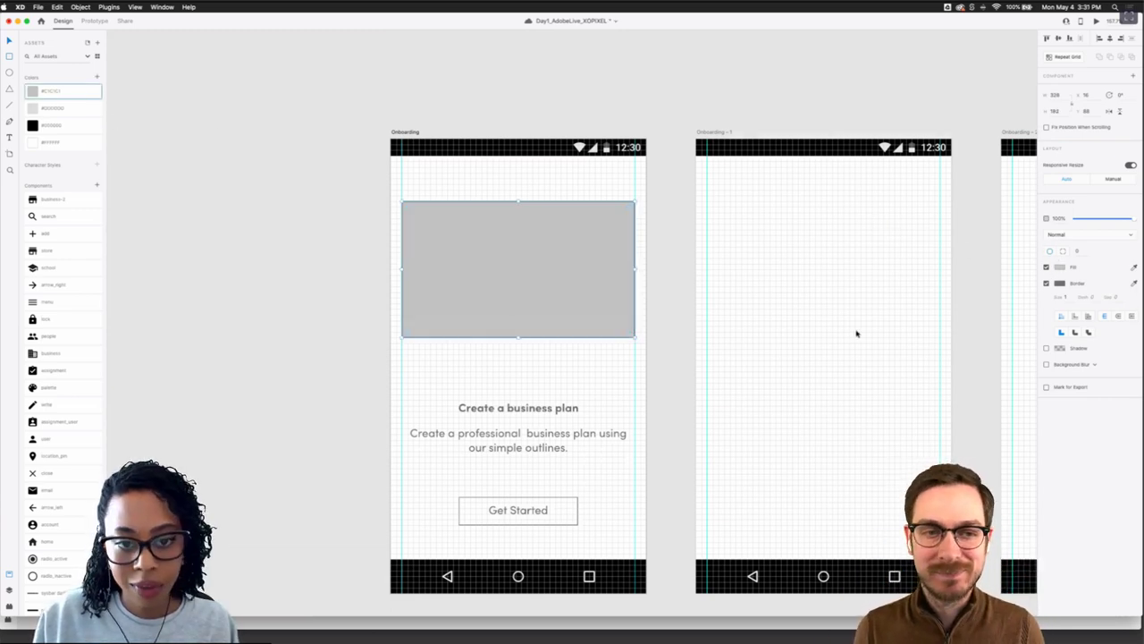
{"action": "left_click", "coordinate": [1047, 282]}
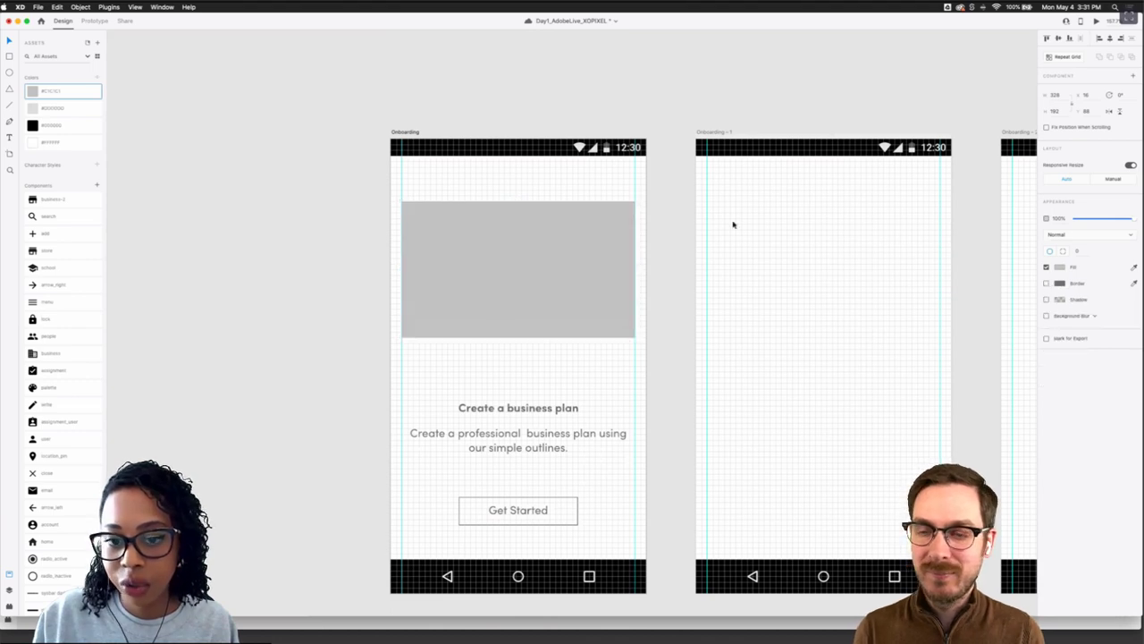
{"action": "left_click", "coordinate": [649, 251]}
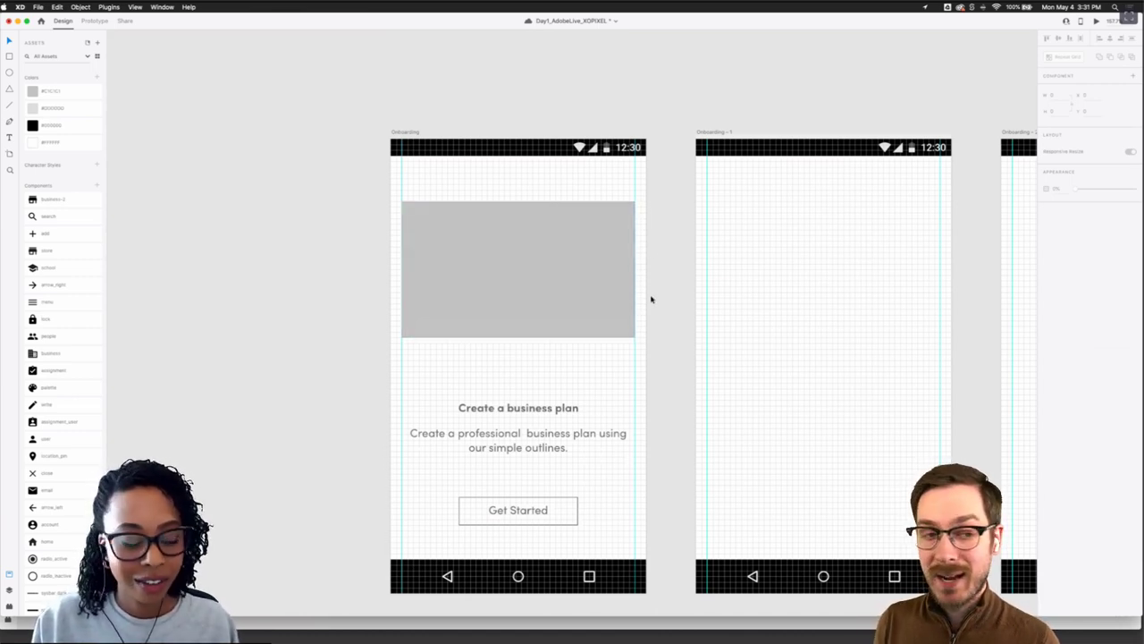
Lower the grey image placeholder to Y 112 and shift the Get Started button slightly down with its label
{"action": "scroll", "coordinate": [641, 304], "scroll_direction": "down", "scroll_amount": 2}
{"action": "scroll", "coordinate": [641, 305], "scroll_direction": "down", "scroll_amount": 2}
{"action": "left_click_drag", "start_coordinate": [559, 310], "coordinate": [560, 321]}
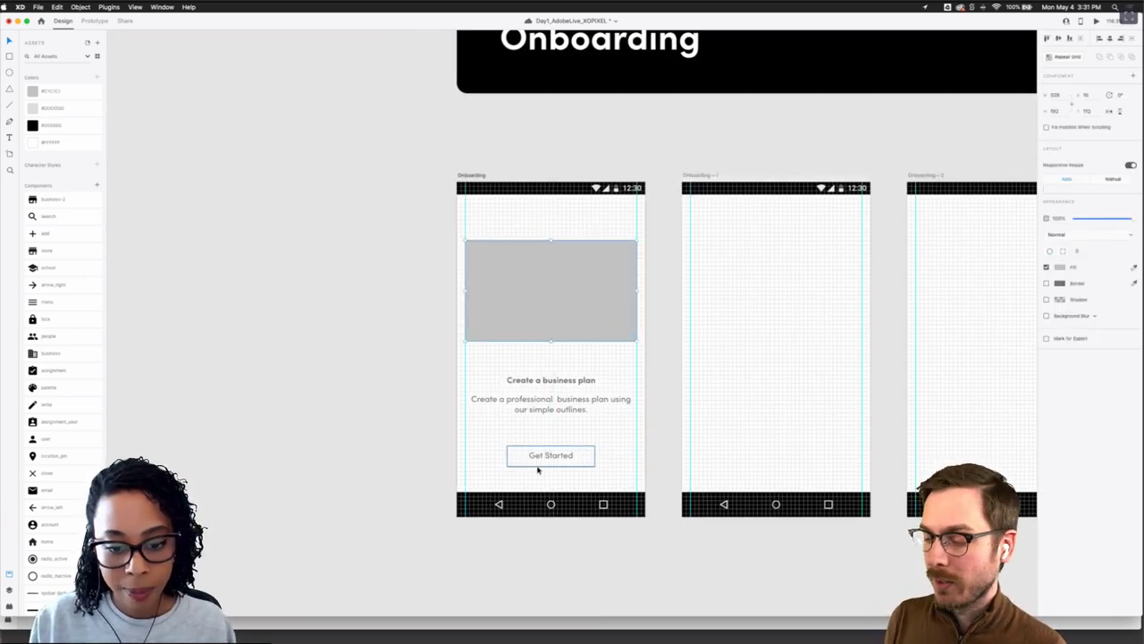
{"action": "scroll", "coordinate": [539, 467], "scroll_direction": "up", "scroll_amount": 3}
{"action": "left_click_drag", "start_coordinate": [559, 439], "coordinate": [560, 447]}
Draw a small outlined circle, 8 by 8, and place it between the description and the Get Started button
{"action": "key", "text": "e"}
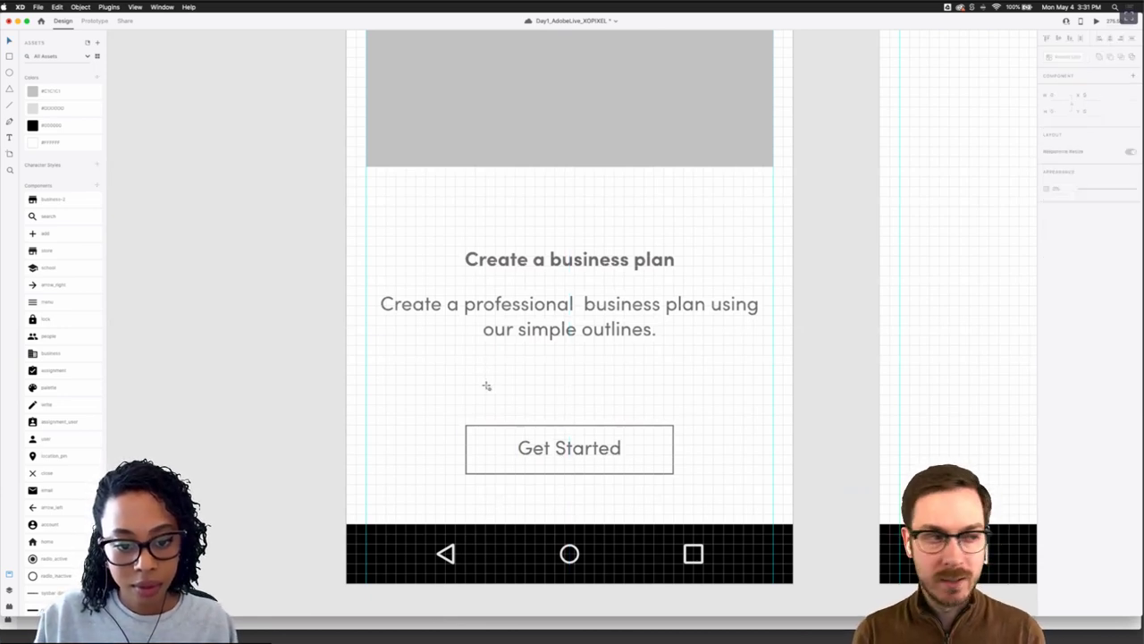
{"action": "left_click_drag", "start_coordinate": [486, 385], "coordinate": [489, 391]}
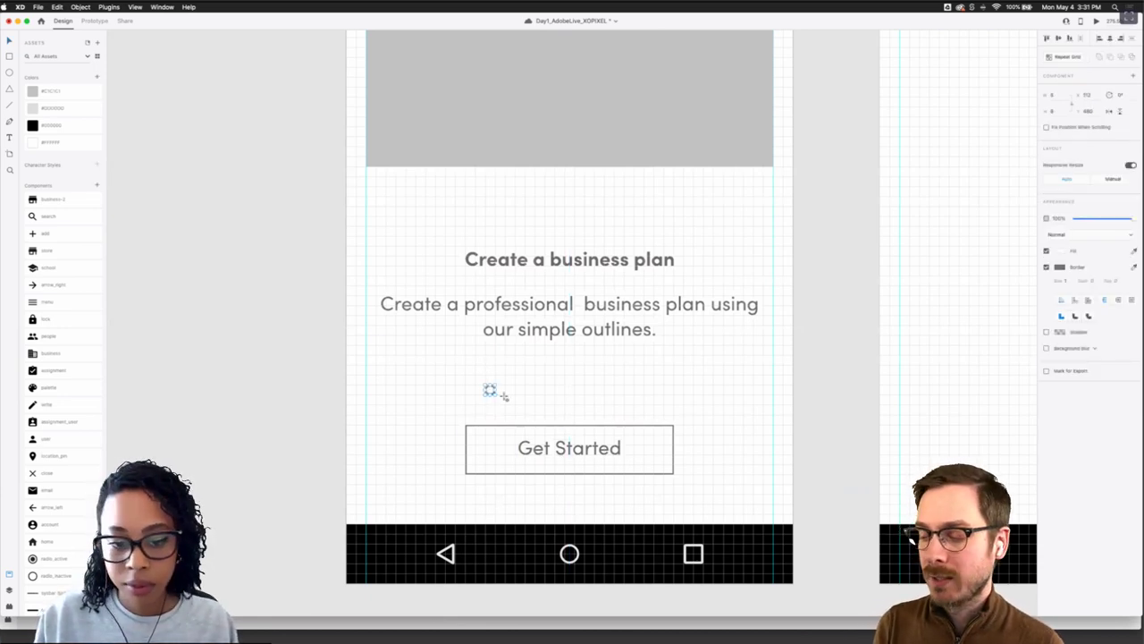
{"action": "key", "text": "e"}
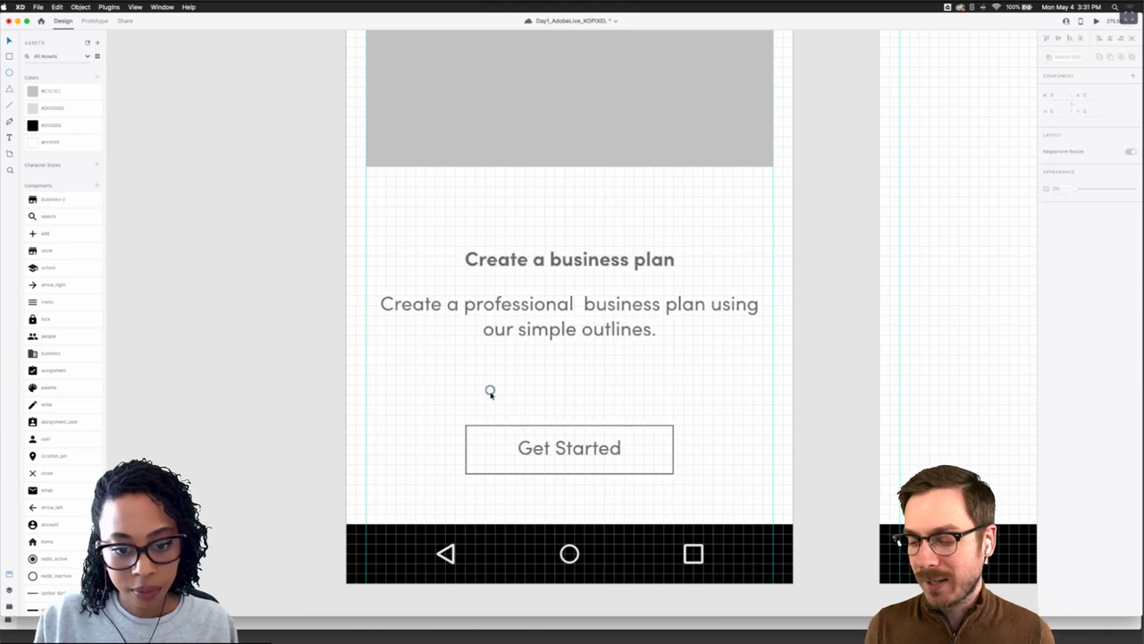
{"action": "left_click_drag", "start_coordinate": [490, 393], "coordinate": [531, 395]}
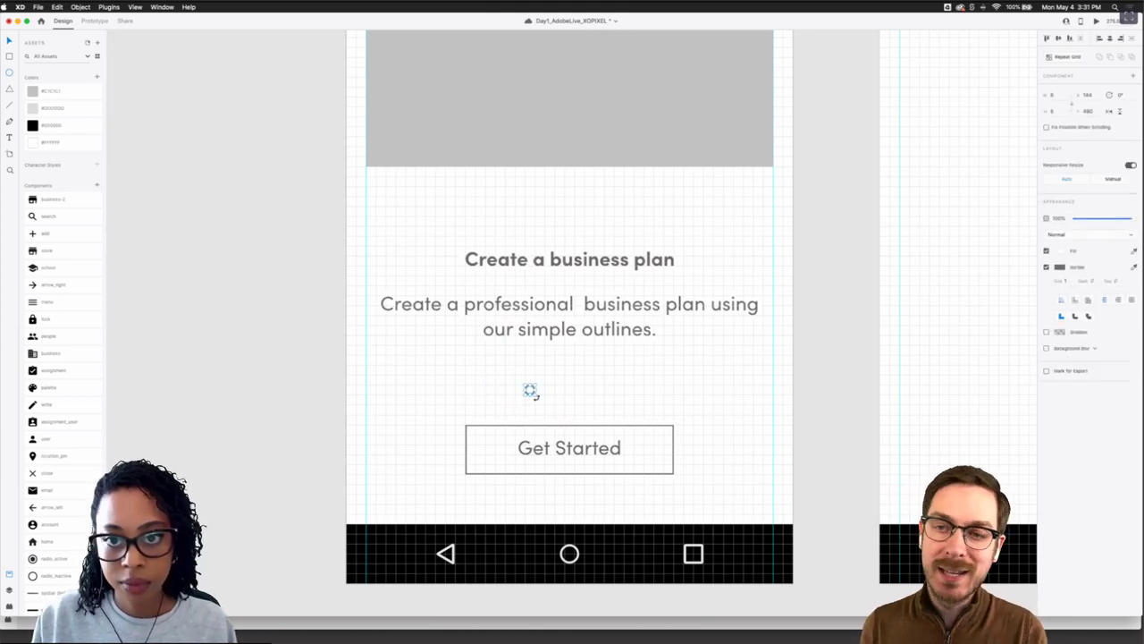
{"action": "scroll", "coordinate": [533, 396], "scroll_direction": "down", "scroll_amount": 1}
{"action": "scroll", "coordinate": [530, 386], "scroll_direction": "up", "scroll_amount": 3}
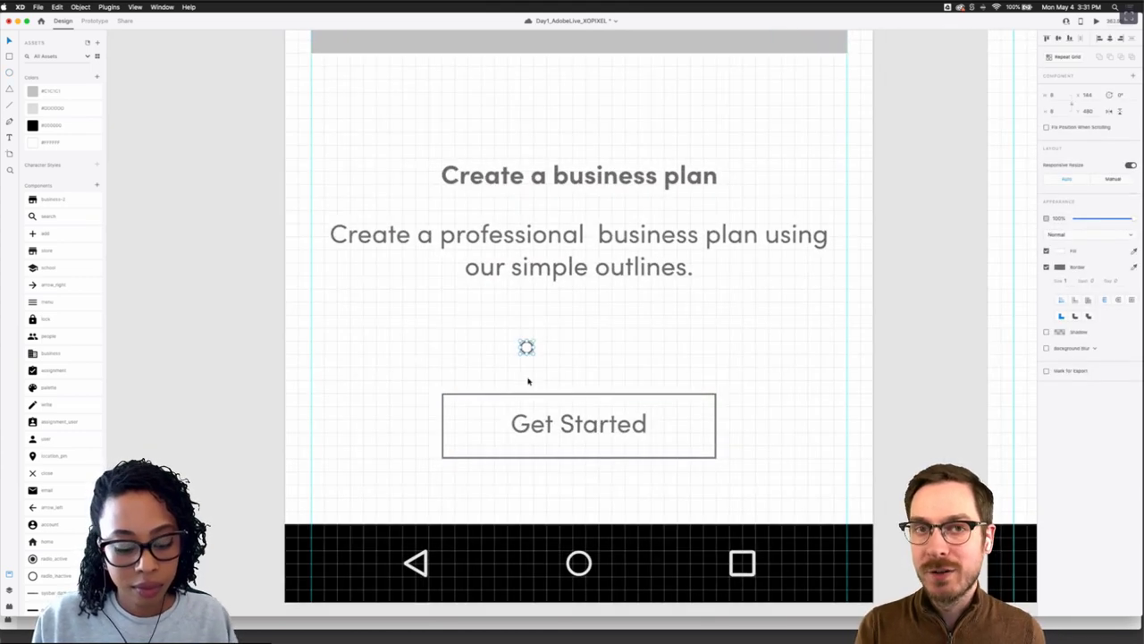
Turn the small circle into a repeat grid of three page-indicator dots and centre the row above the Get Started button
{"action": "key", "text": "super+r"}
{"action": "left_click_drag", "start_coordinate": [534, 348], "coordinate": [605, 353]}
{"action": "left_click", "coordinate": [636, 360]}
Examine the page-indicator dots and the overall spacing of the first Onboarding screen at different magnifications
{"action": "scroll", "coordinate": [635, 359], "scroll_direction": "down", "scroll_amount": 5}
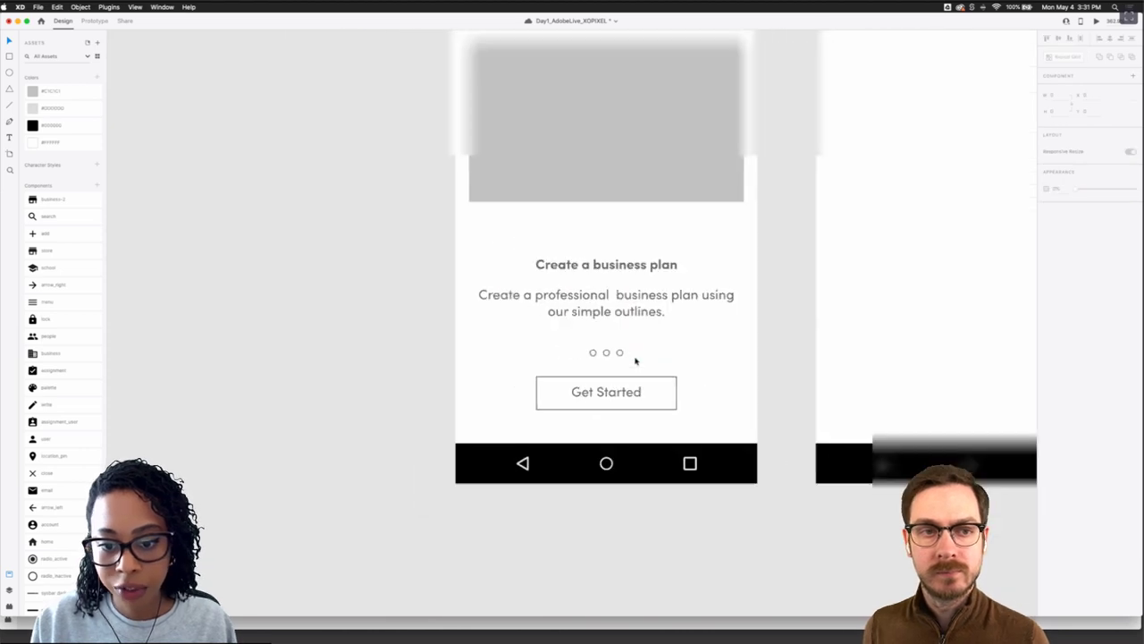
{"action": "scroll", "coordinate": [630, 365], "scroll_direction": "up", "scroll_amount": 5}
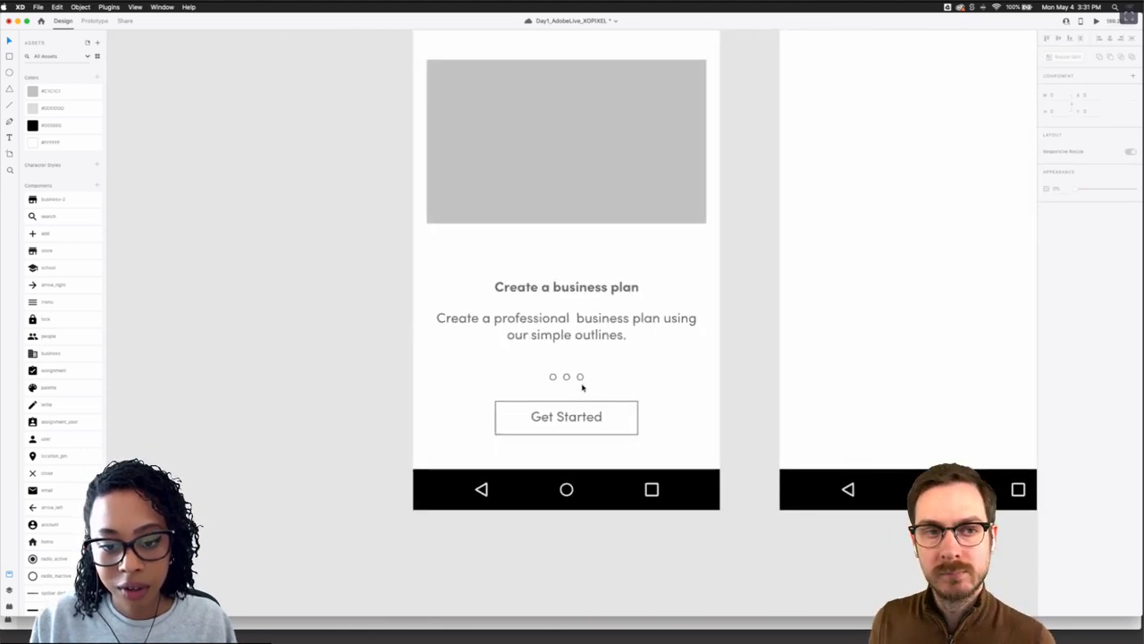
{"action": "scroll", "coordinate": [581, 382], "scroll_direction": "down", "scroll_amount": 2}
{"action": "scroll", "coordinate": [580, 375], "scroll_direction": "up", "scroll_amount": 2}
{"action": "scroll", "coordinate": [579, 376], "scroll_direction": "down", "scroll_amount": 3}
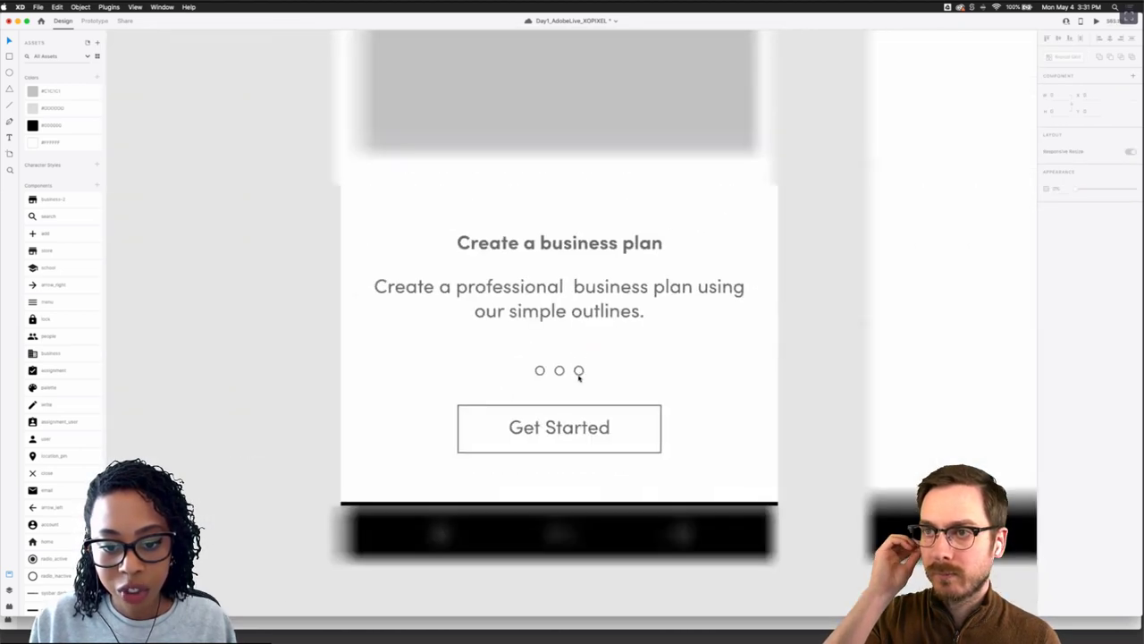
{"action": "left_click", "coordinate": [579, 377]}
{"action": "scroll", "coordinate": [579, 377], "scroll_direction": "down", "scroll_amount": 4}
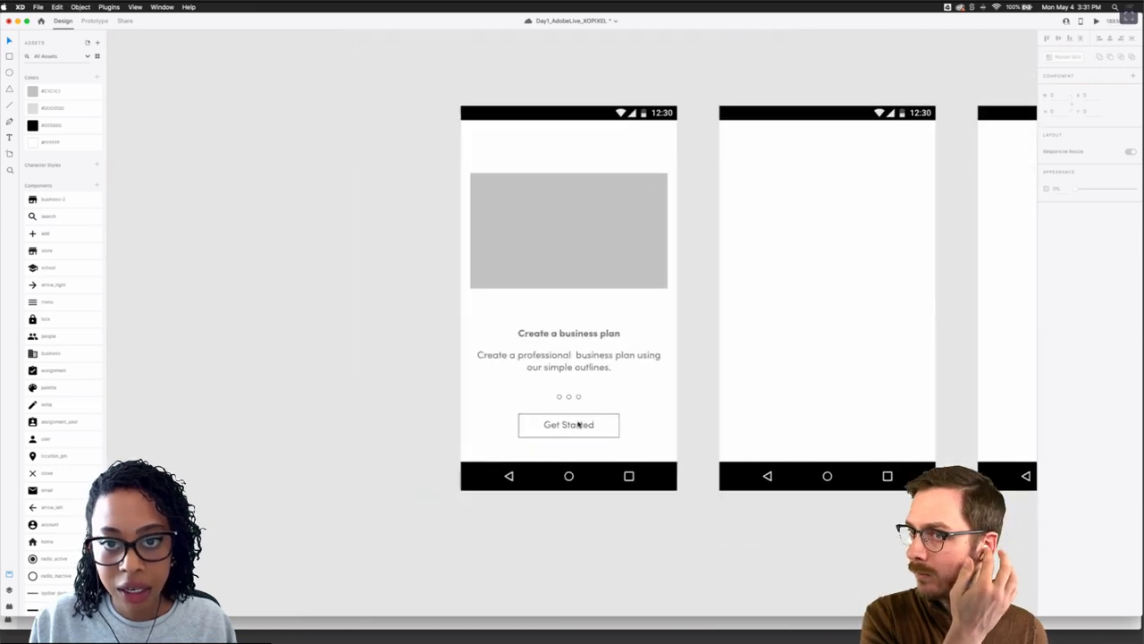
{"action": "scroll", "coordinate": [578, 402], "scroll_direction": "up", "scroll_amount": 3}
{"action": "scroll", "coordinate": [578, 423], "scroll_direction": "down", "scroll_amount": 2}
{"action": "scroll", "coordinate": [579, 422], "scroll_direction": "down", "scroll_amount": 3}
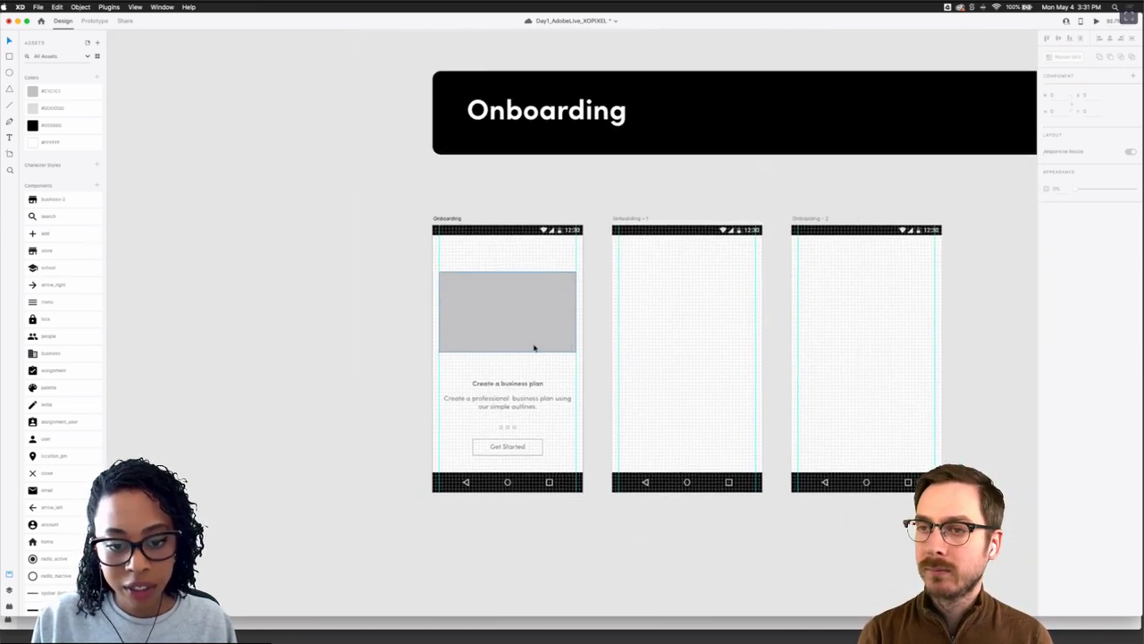
Move the heading and description up together to Y 360, closer to the image placeholder, and check the gap between them
{"action": "scroll", "coordinate": [506, 373], "scroll_direction": "up", "scroll_amount": 3}
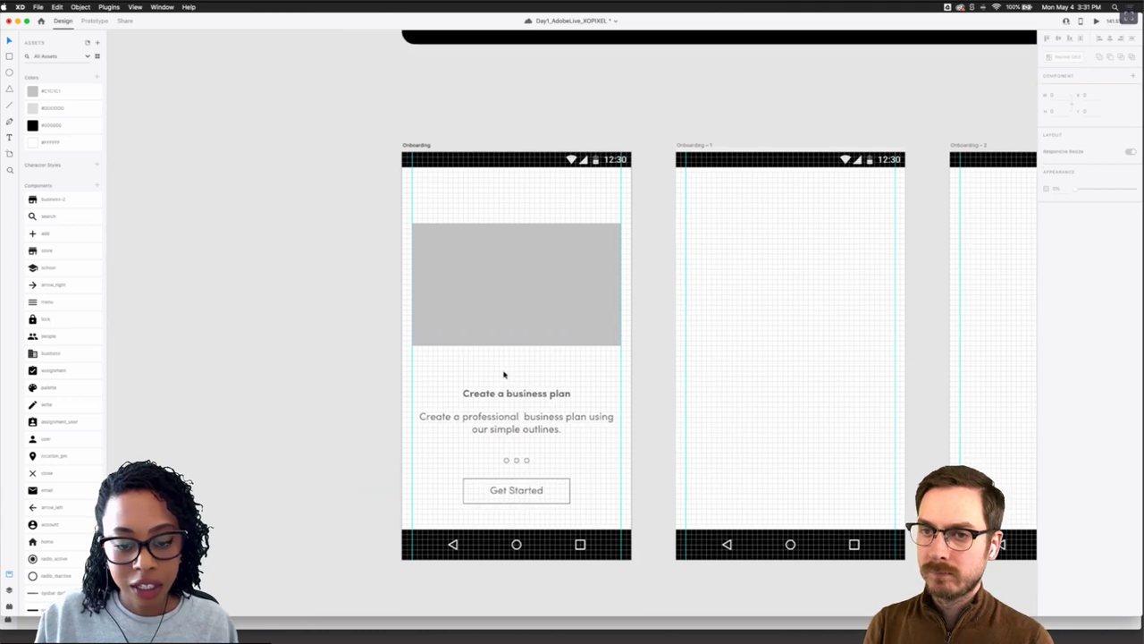
{"action": "left_click_drag", "start_coordinate": [505, 429], "coordinate": [508, 422]}
{"action": "key", "text": "alt"}
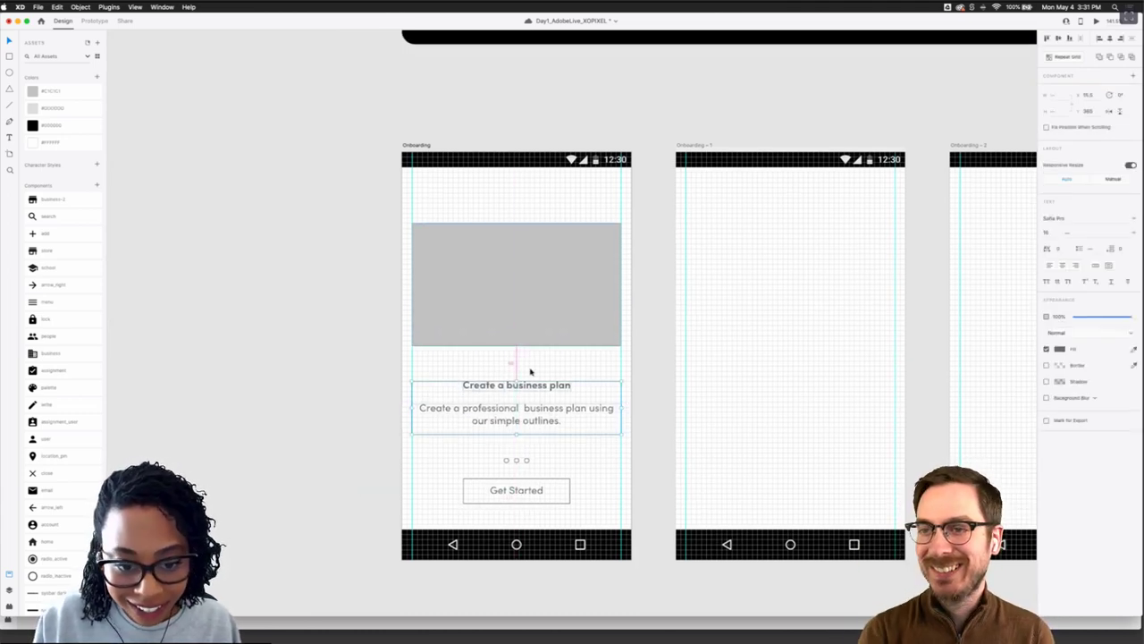
{"action": "left_click", "coordinate": [528, 369]}
Check the first Onboarding screen's revised layout up close and as a whole, and save the document
{"action": "scroll", "coordinate": [551, 388], "scroll_direction": "down", "scroll_amount": 2}
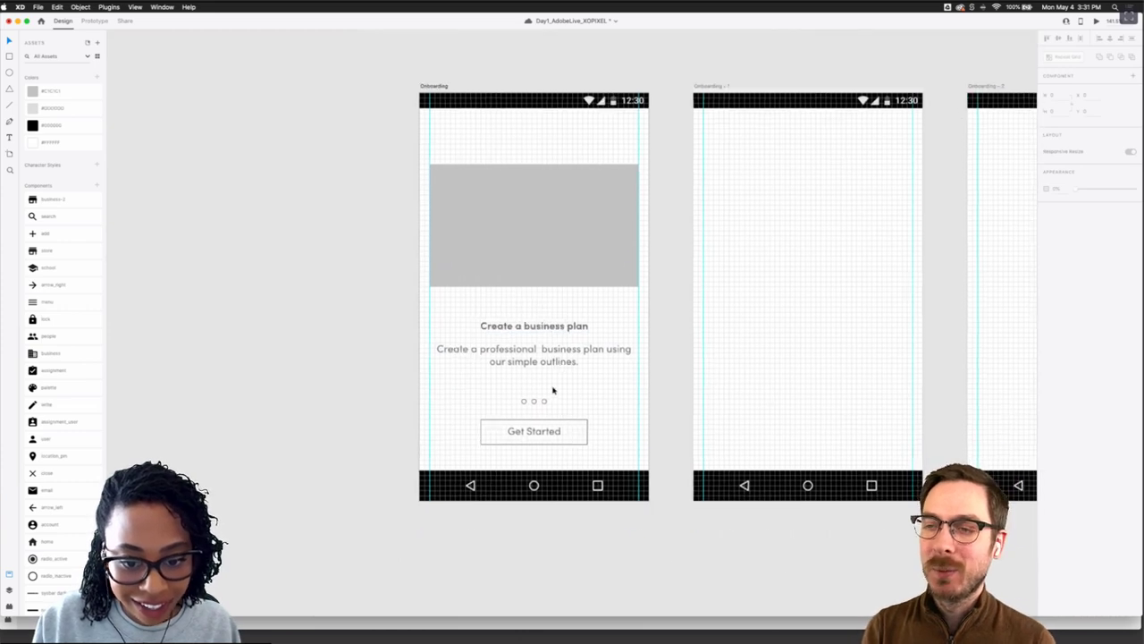
{"action": "scroll", "coordinate": [554, 389], "scroll_direction": "left", "scroll_amount": 1}
{"action": "scroll", "coordinate": [554, 391], "scroll_direction": "up", "scroll_amount": 1}
{"action": "scroll", "coordinate": [554, 392], "scroll_direction": "right", "scroll_amount": 1}
{"action": "scroll", "coordinate": [554, 390], "scroll_direction": "up", "scroll_amount": 1}
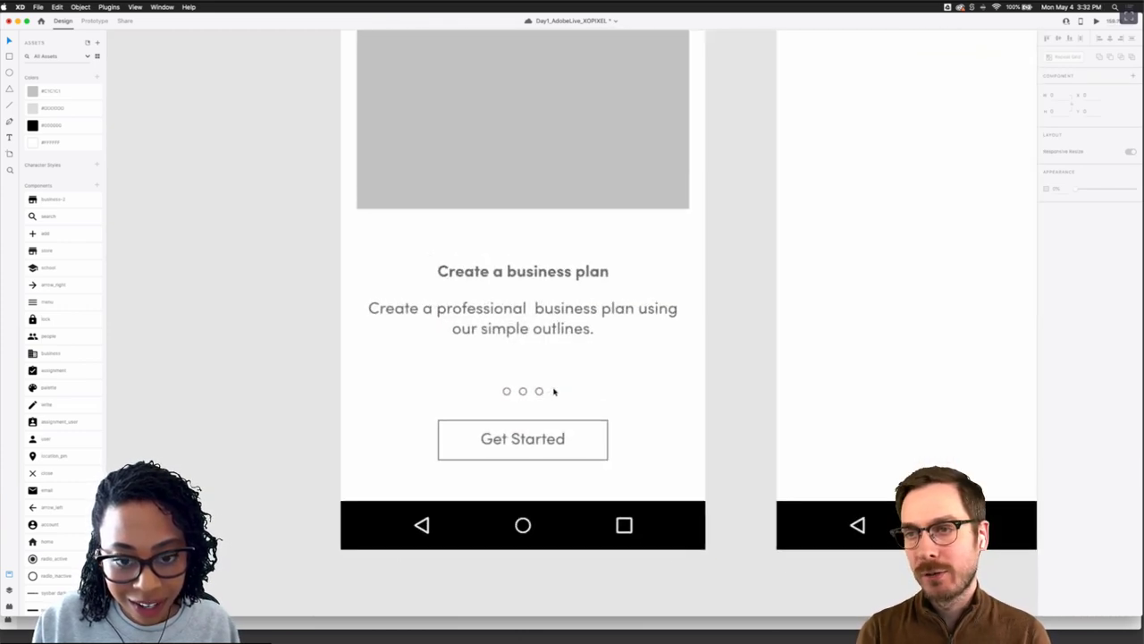
{"action": "scroll", "coordinate": [553, 391], "scroll_direction": "down", "scroll_amount": 4}
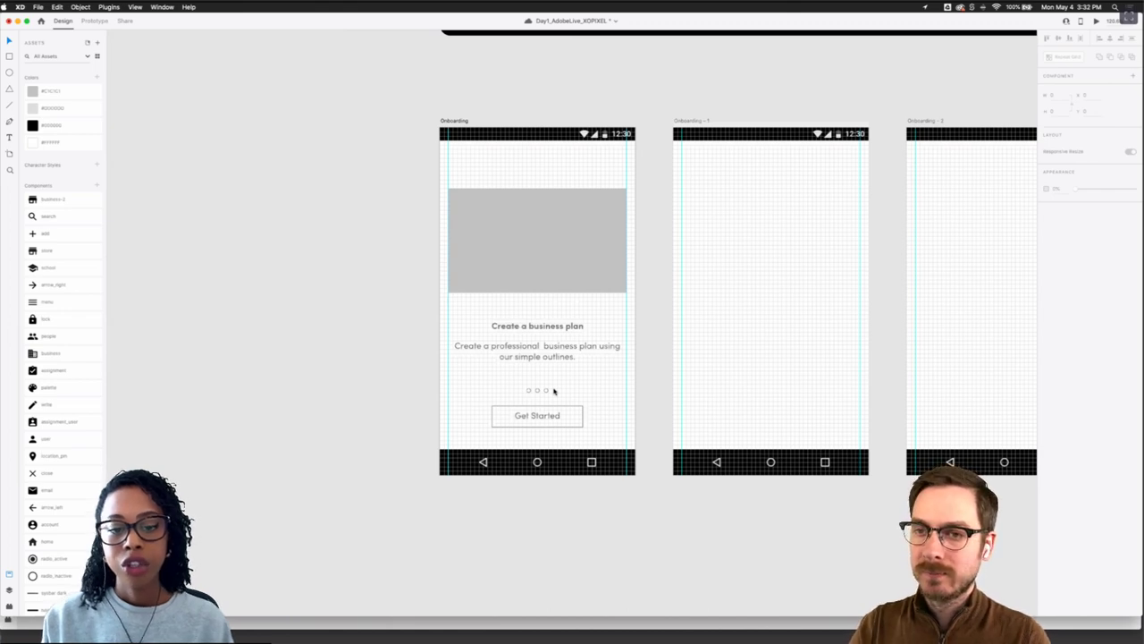
{"action": "key", "text": "super+s"}
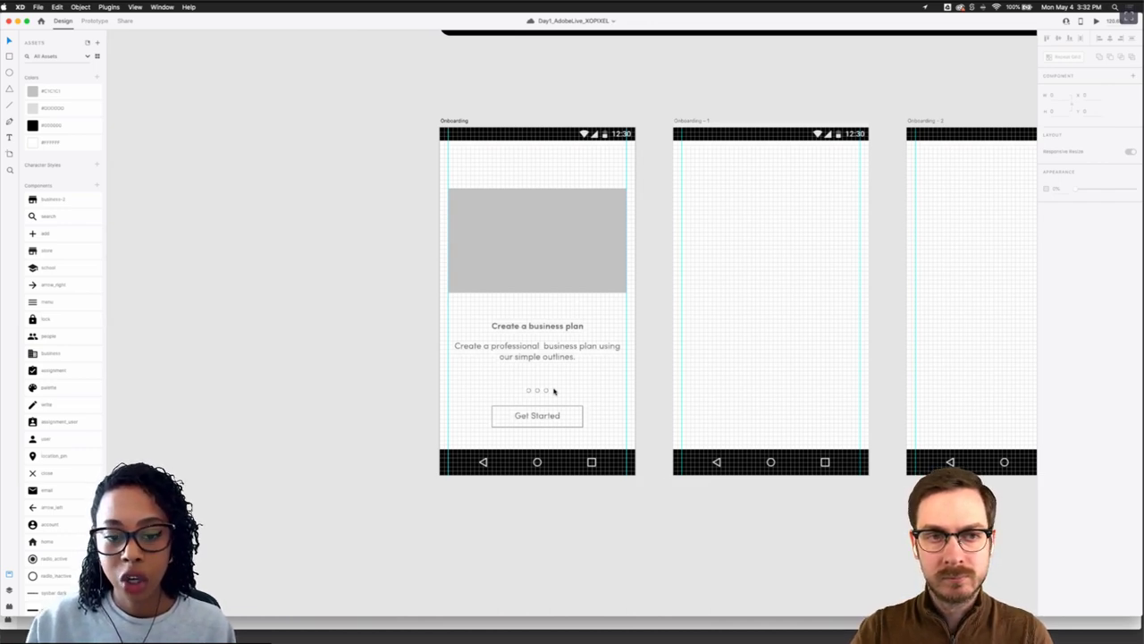
Adjust the position of the three-dot row between the description and the Get Started button, keeping it horizontally centred
{"action": "scroll", "coordinate": [553, 391], "scroll_direction": "right", "scroll_amount": 5}
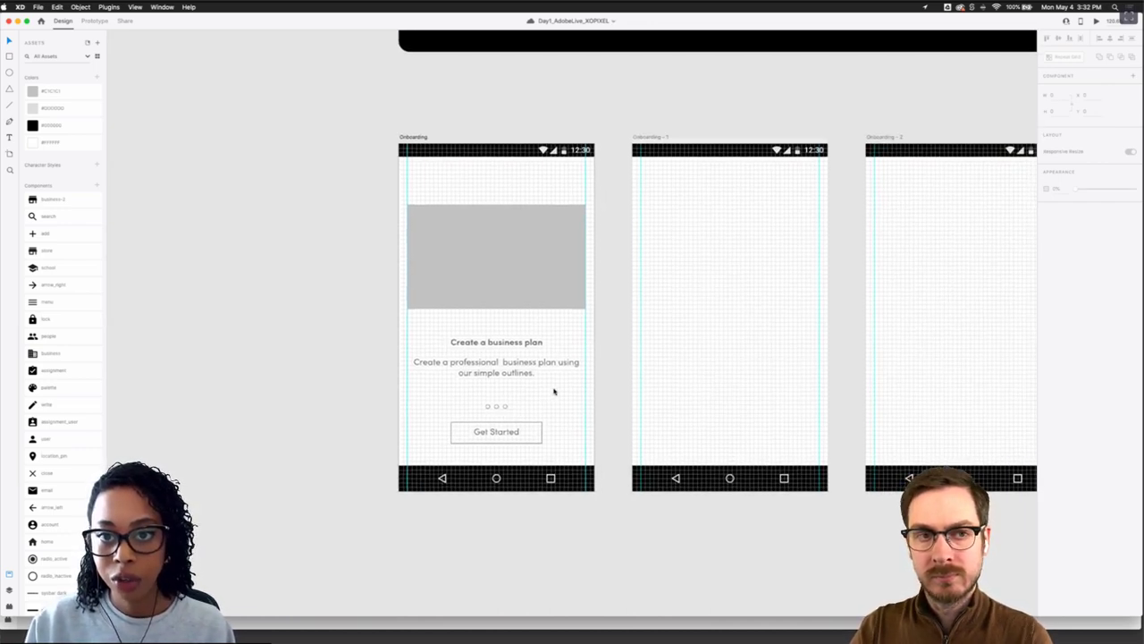
{"action": "scroll", "coordinate": [553, 391], "scroll_direction": "right", "scroll_amount": 5}
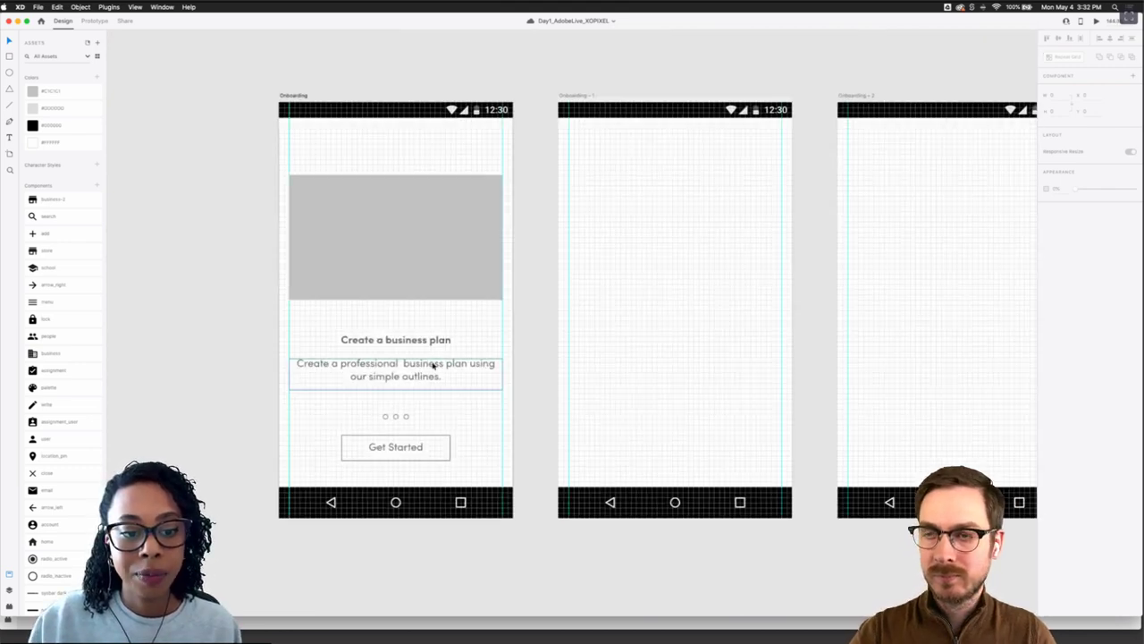
{"action": "scroll", "coordinate": [433, 364], "scroll_direction": "down", "scroll_amount": 3}
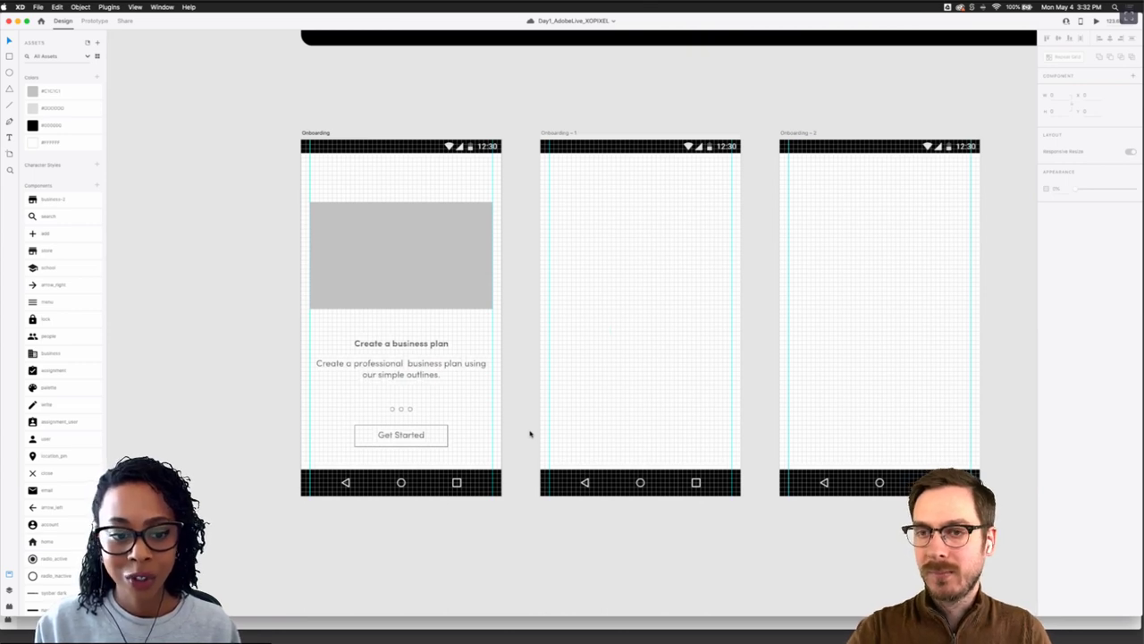
{"action": "scroll", "coordinate": [504, 429], "scroll_direction": "down", "scroll_amount": 2}
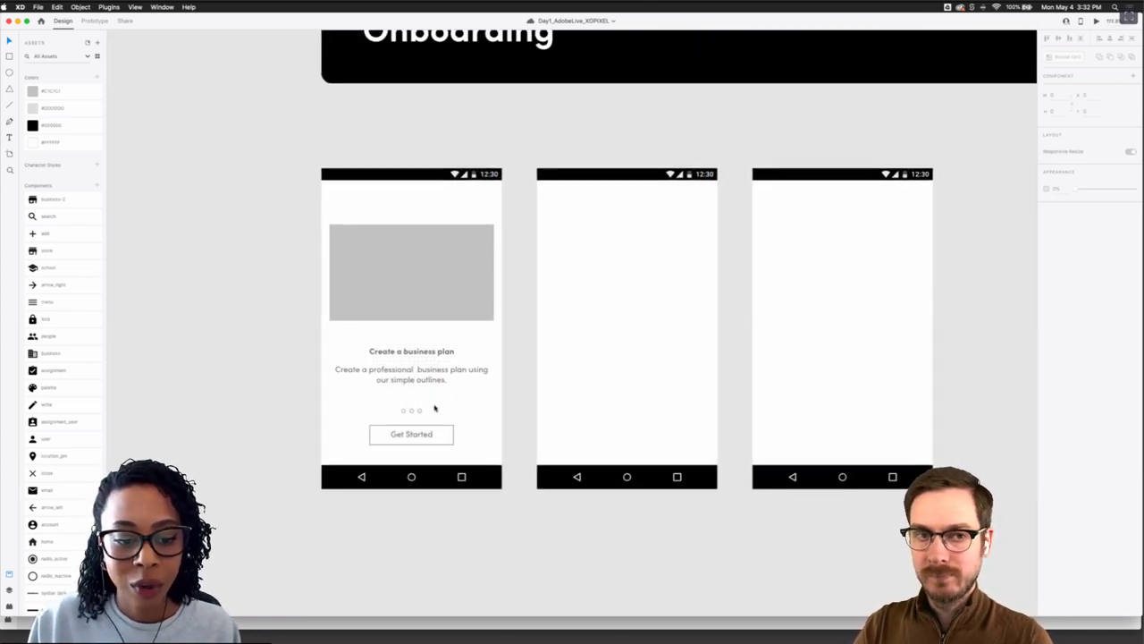
{"action": "scroll", "coordinate": [434, 409], "scroll_direction": "up", "scroll_amount": 4}
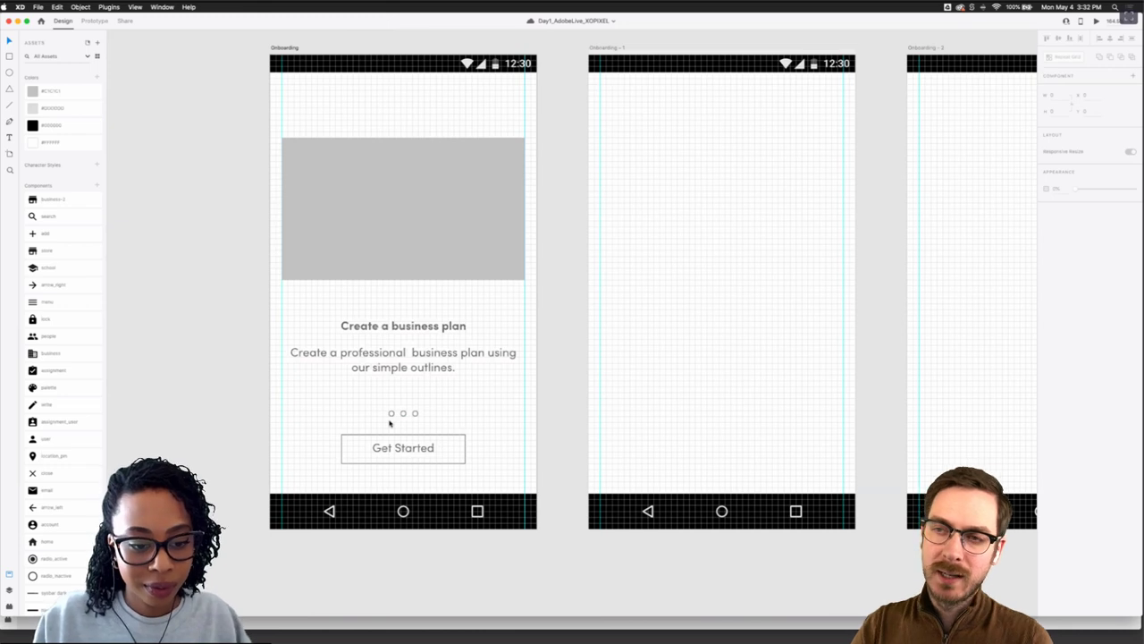
{"action": "scroll", "coordinate": [390, 422], "scroll_direction": "up", "scroll_amount": 3}
{"action": "left_click", "coordinate": [409, 411]}
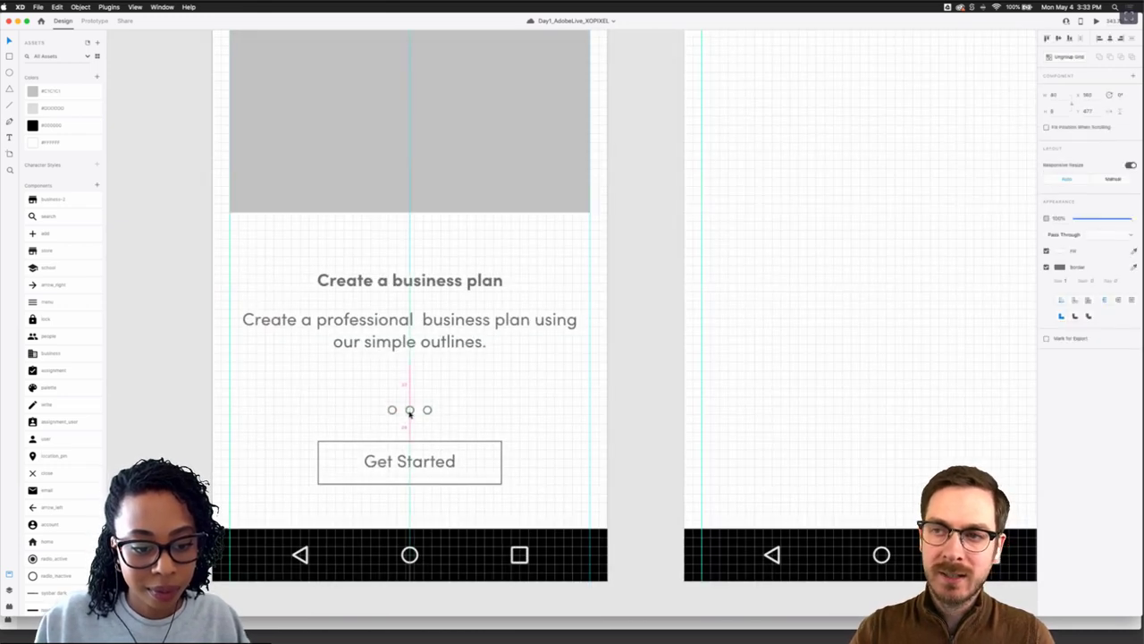
{"action": "left_click", "coordinate": [483, 417]}
{"action": "scroll", "coordinate": [483, 417], "scroll_direction": "down", "scroll_amount": 4}
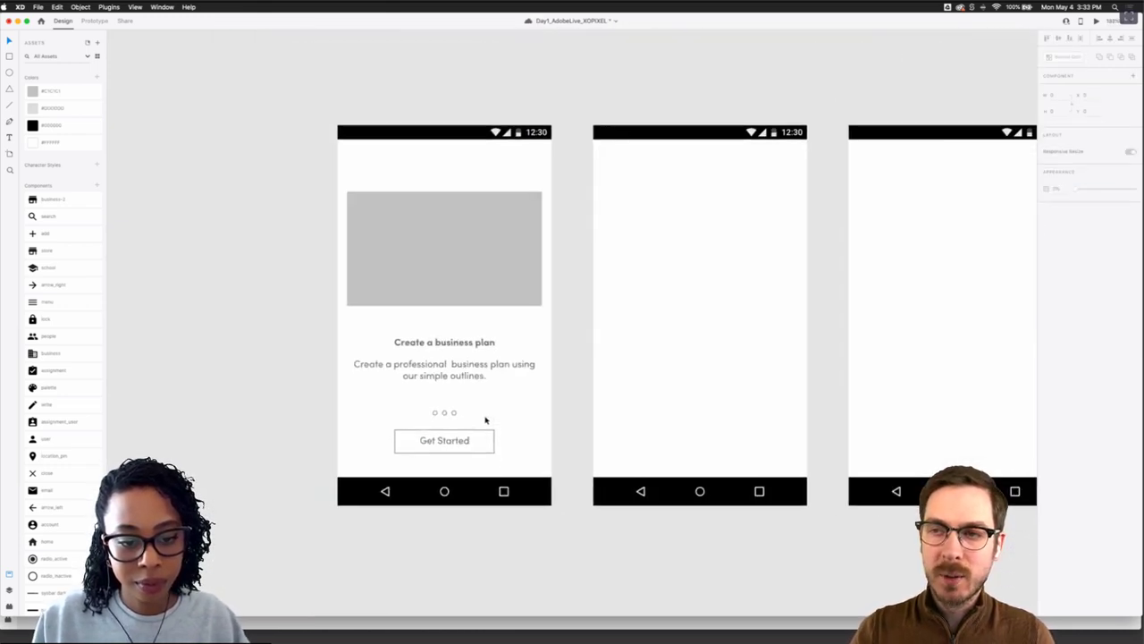
Copy the first Onboarding screen's image placeholder, texts, dots and button onto the Onboarding – 1 artboard and save the document
{"action": "scroll", "coordinate": [521, 448], "scroll_direction": "down", "scroll_amount": 3}
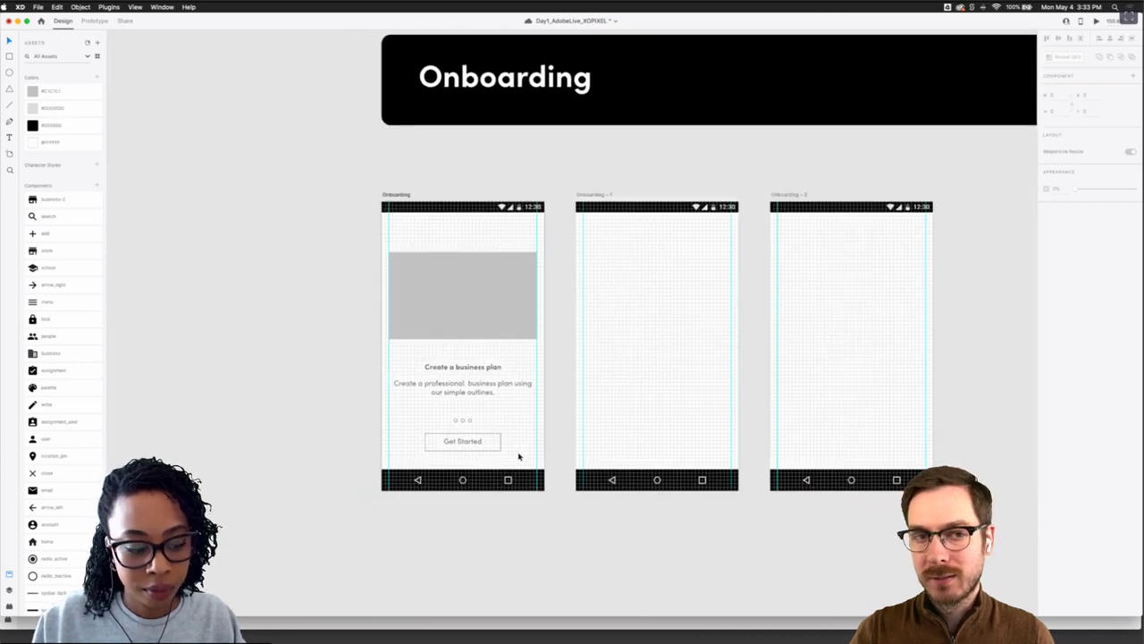
{"action": "left_click_drag", "start_coordinate": [519, 455], "coordinate": [439, 235]}
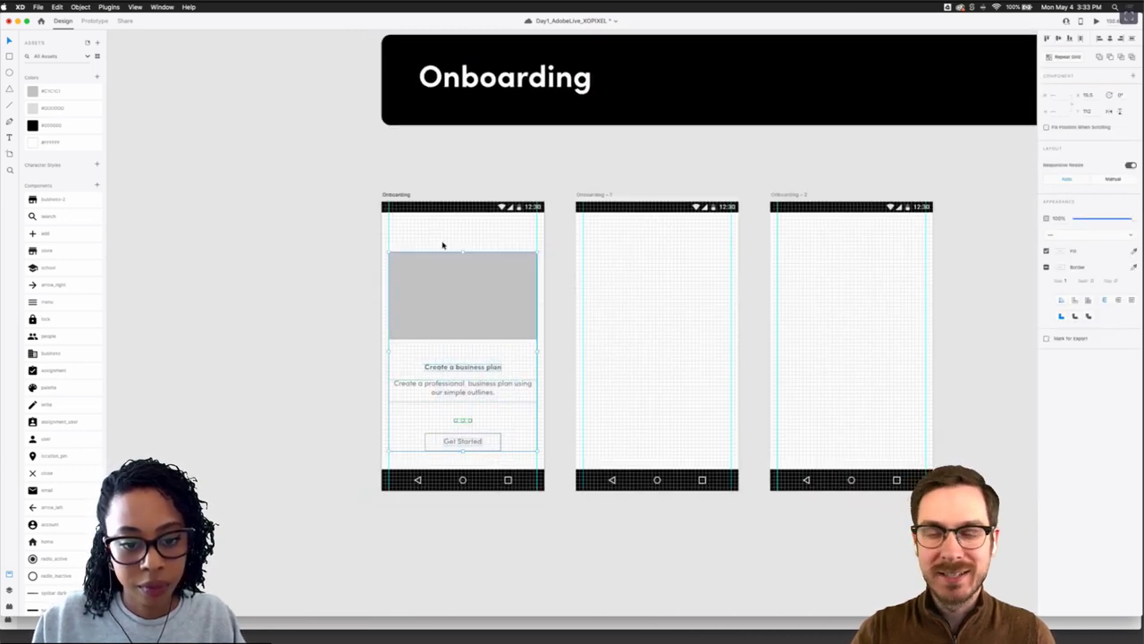
{"action": "key", "text": "super+c"}
{"action": "left_click", "coordinate": [598, 196]}
{"action": "key", "text": "super+v"}
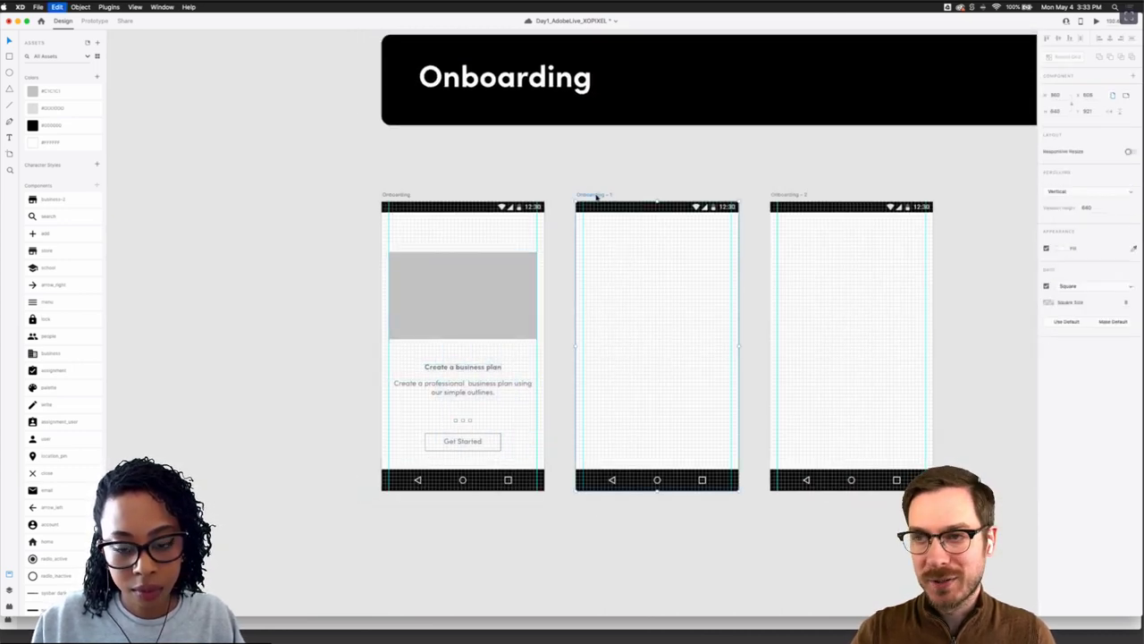
{"action": "left_click", "coordinate": [744, 267]}
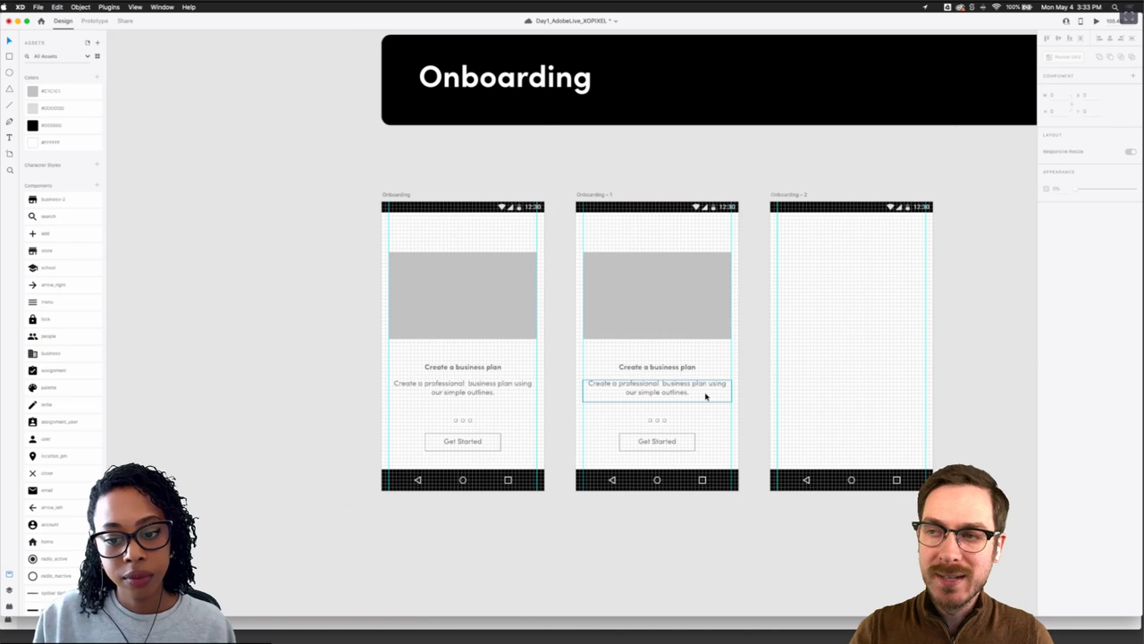
{"action": "scroll", "coordinate": [705, 396], "scroll_direction": "up", "scroll_amount": 2}
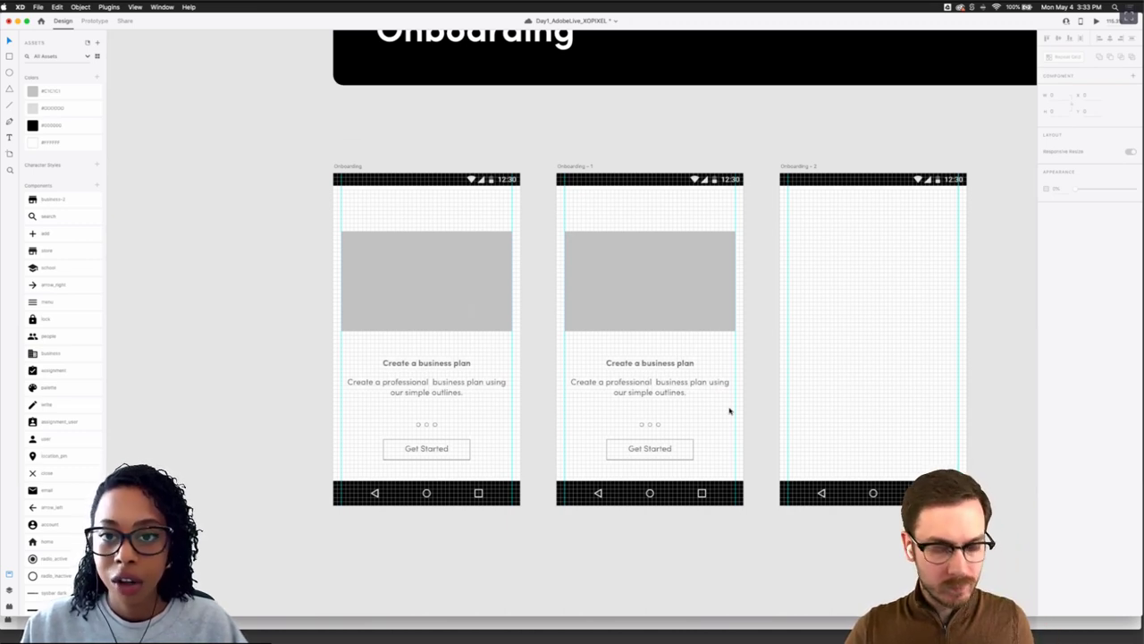
{"action": "key", "text": "super+s"}
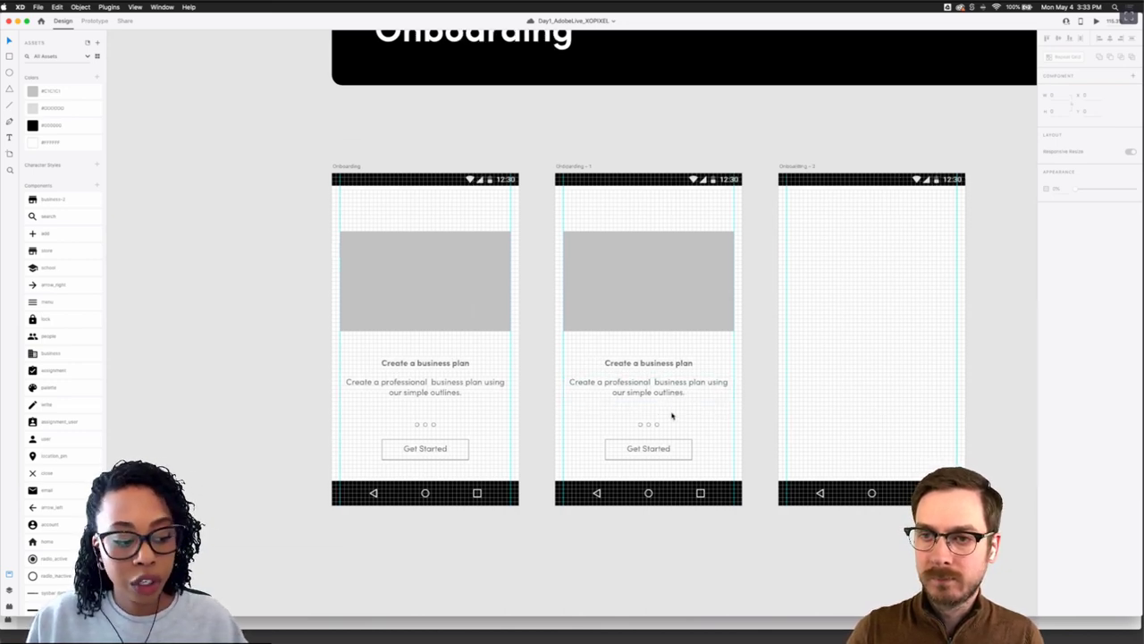
Change the Onboarding – 1 heading to "Name your business", centre it horizontally on the artboard, and save the document
{"action": "scroll", "coordinate": [673, 413], "scroll_direction": "right", "scroll_amount": 3}
{"action": "scroll", "coordinate": [615, 384], "scroll_direction": "up", "scroll_amount": 3}
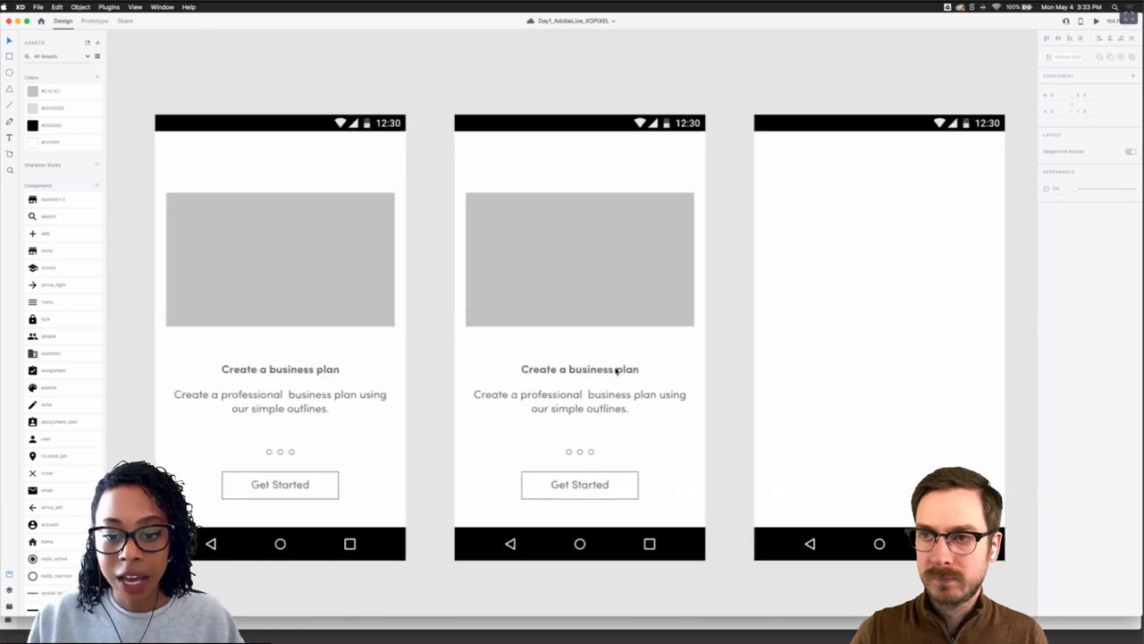
{"action": "double_click", "coordinate": [616, 369]}
{"action": "key", "text": "super+a"}
{"action": "type", "text": "Name"}
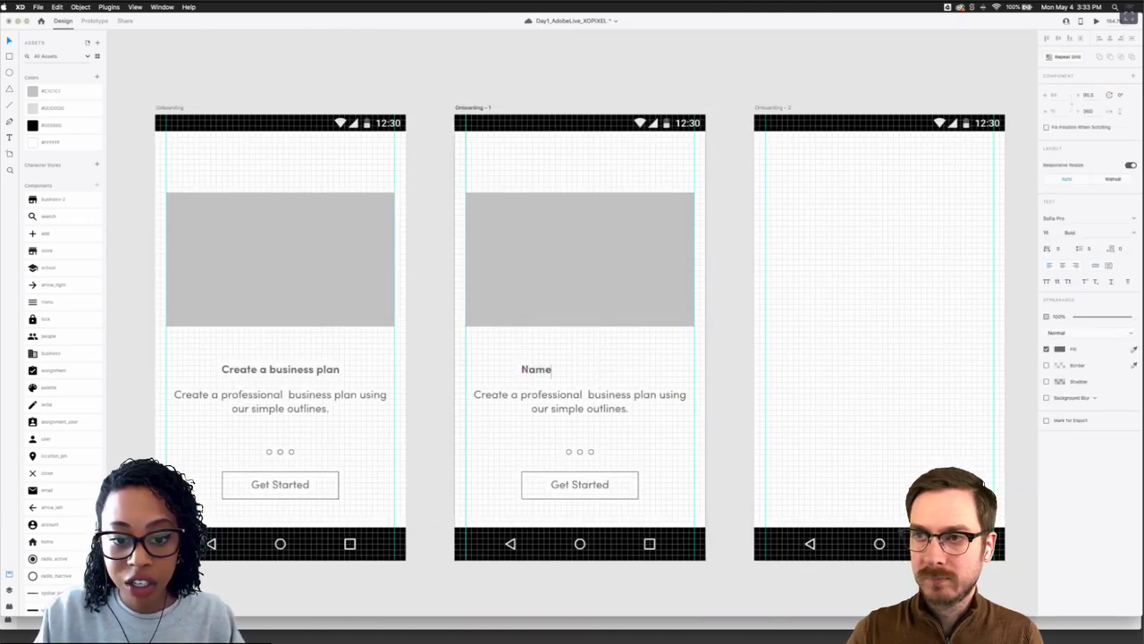
{"action": "type", "text": " your bu"}
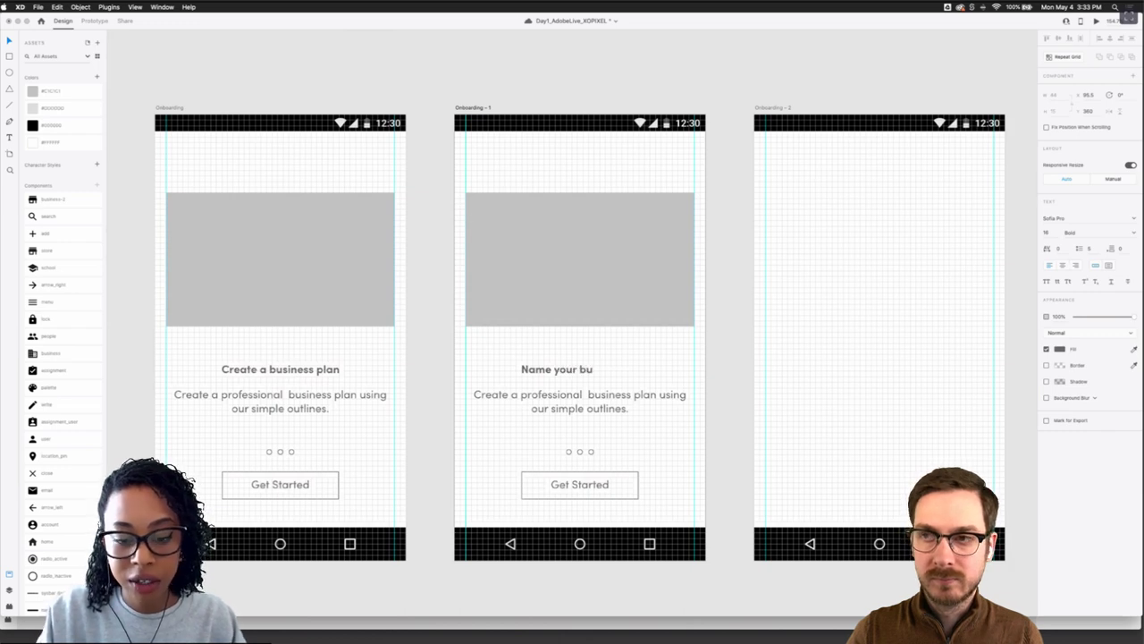
{"action": "type", "text": "siness"}
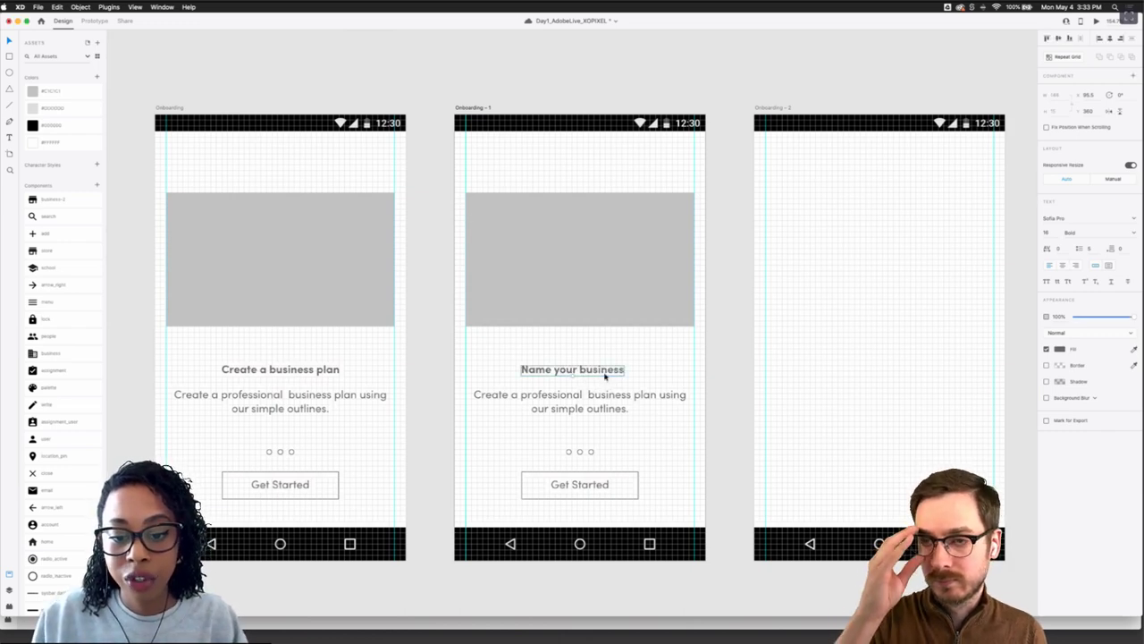
{"action": "key", "text": "Escape"}
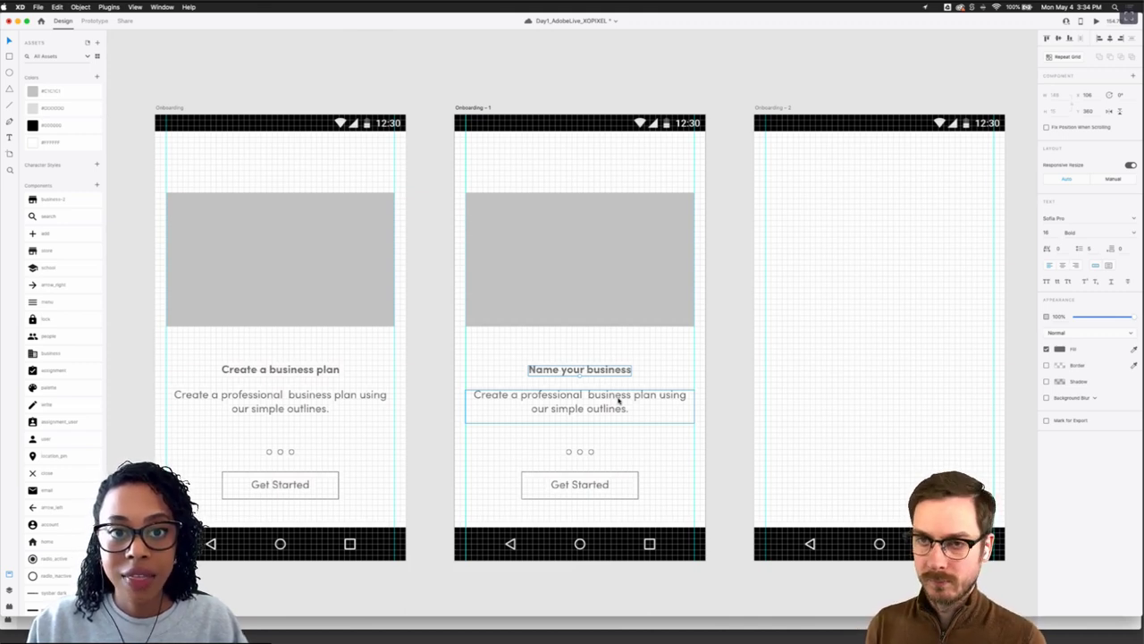
{"action": "key", "text": "super+s"}
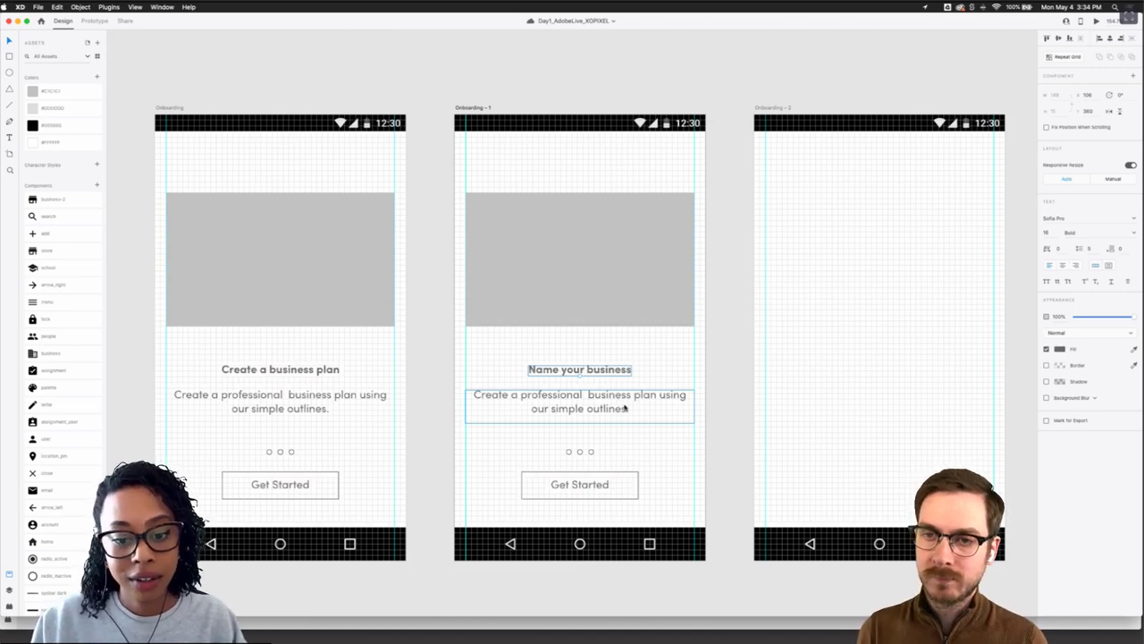
Replace the Onboarding – 1 description with "We'll help you name and register your business—legally."
{"action": "double_click", "coordinate": [600, 416]}
{"action": "type", "text": "W"}
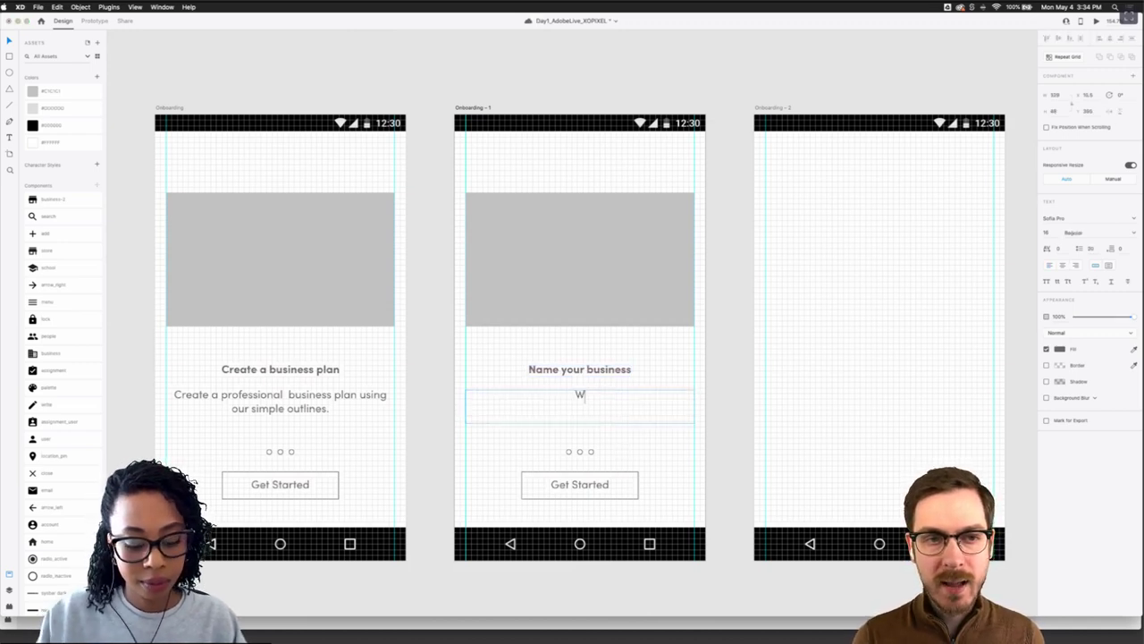
{"action": "type", "text": "e'll help"}
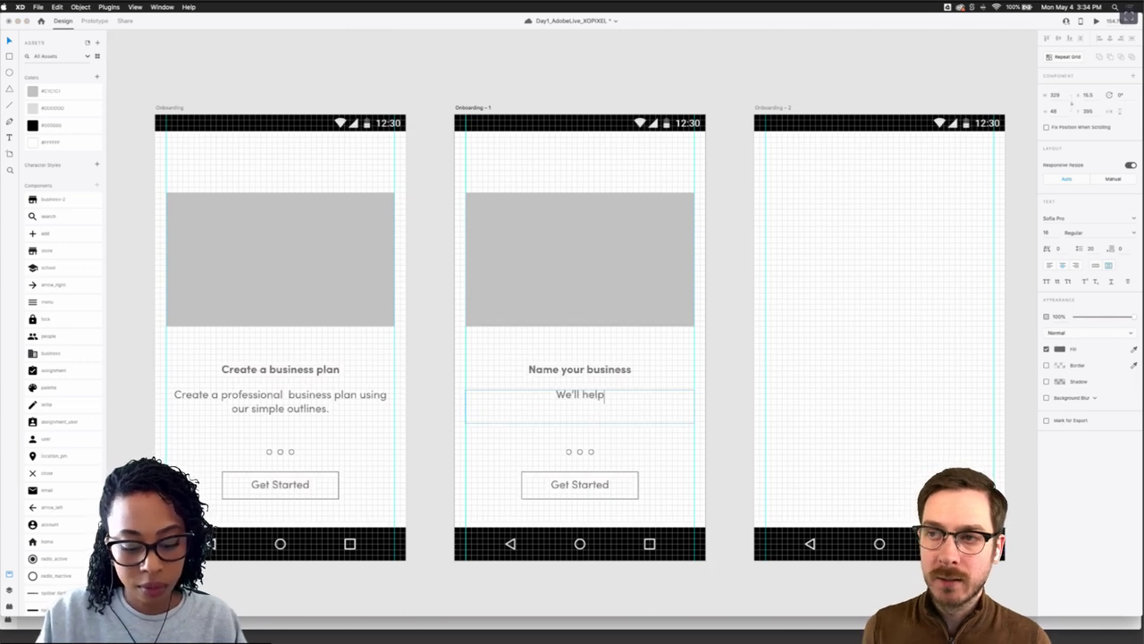
{"action": "type", "text": " you name a"}
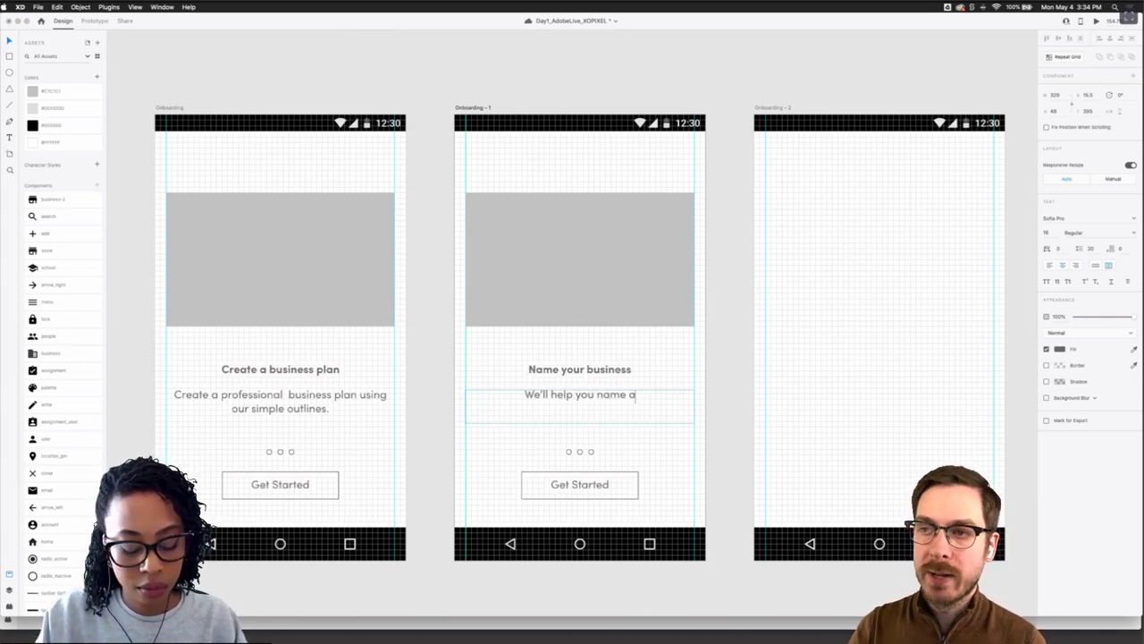
{"action": "type", "text": "nd register"}
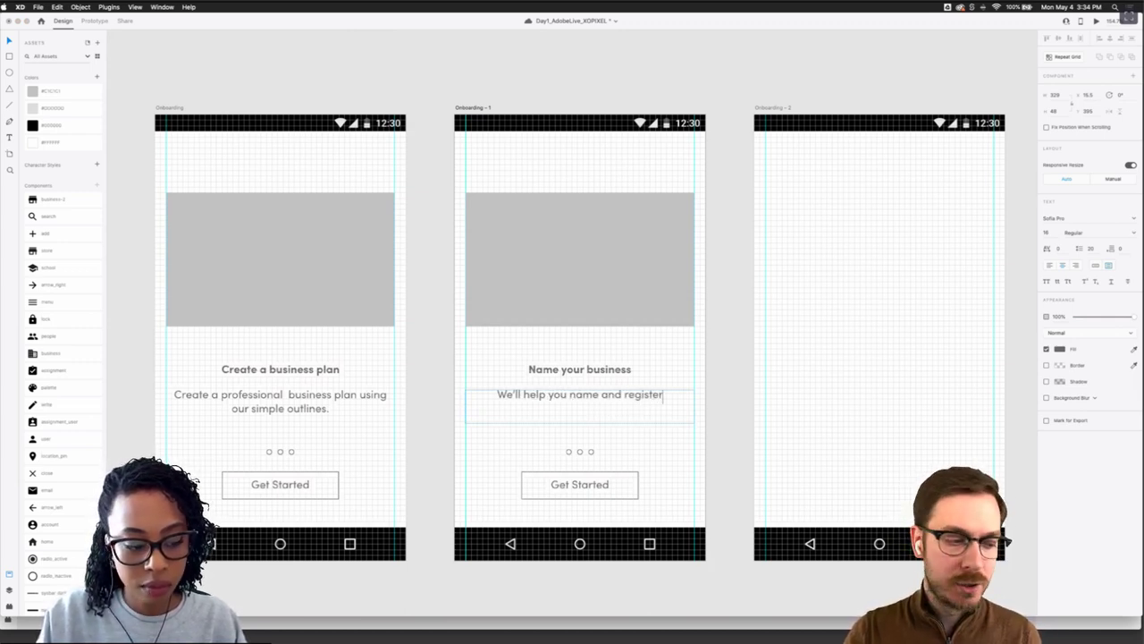
{"action": "type", "text": " your busines"}
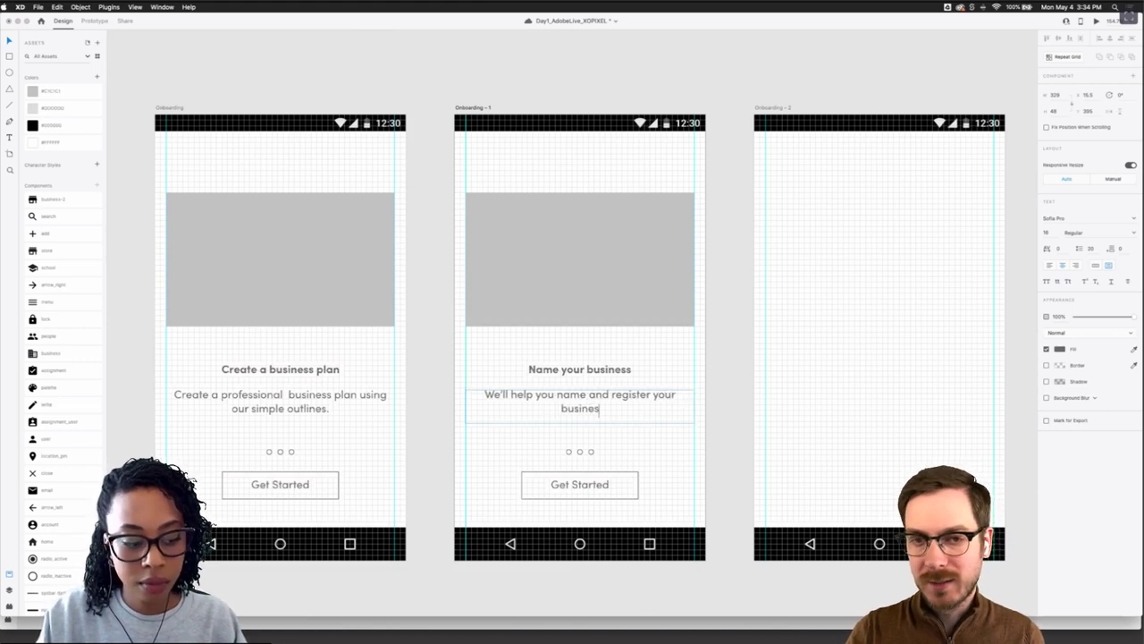
{"action": "type", "text": "s—leg"}
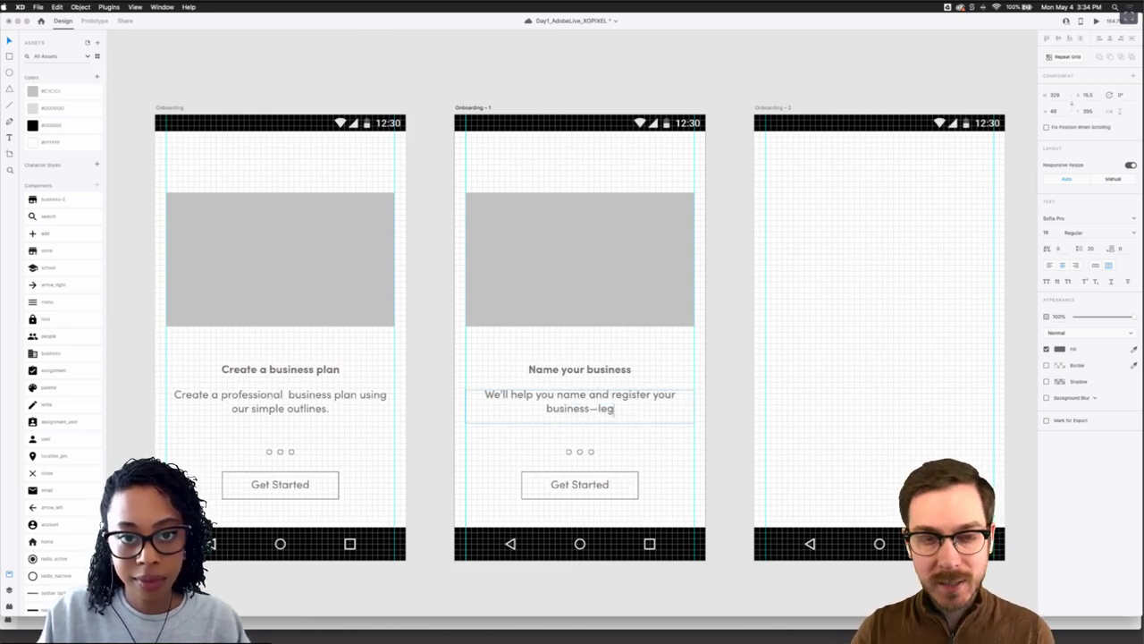
{"action": "type", "text": "ally"}
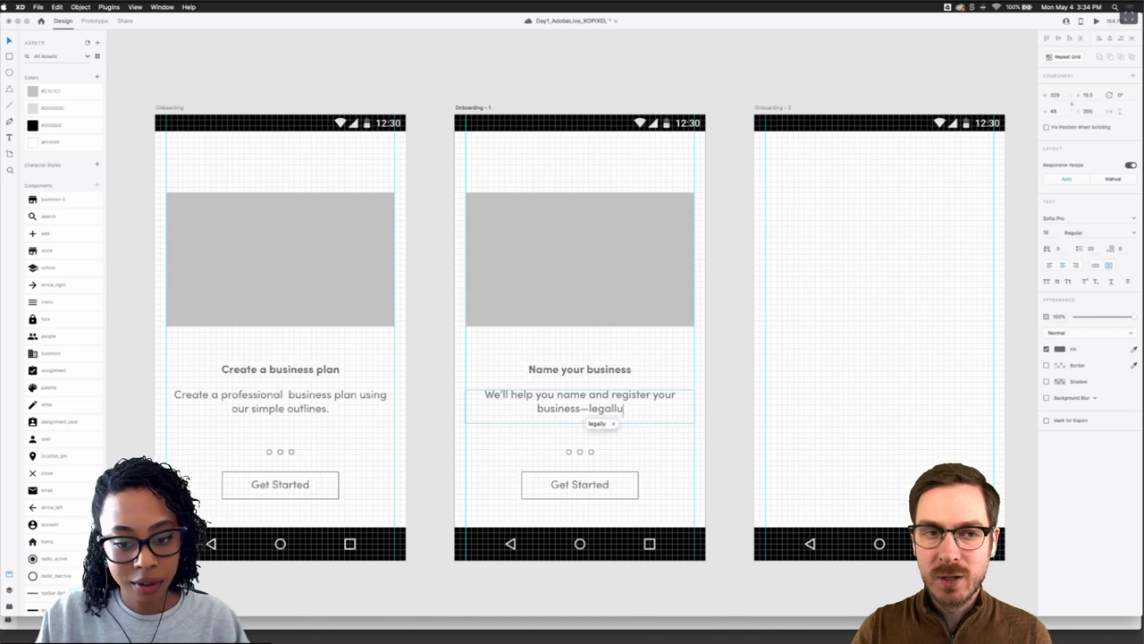
{"action": "type", "text": "."}
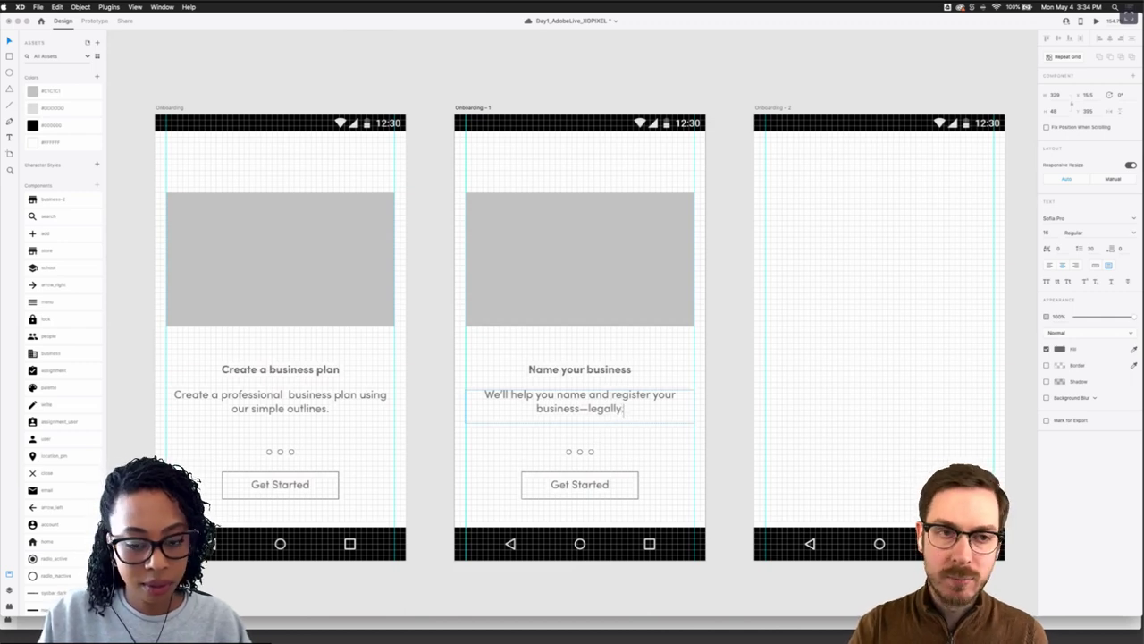
{"action": "left_click", "coordinate": [702, 465]}
Copy the image placeholder, texts, dots and button from Onboarding – 1 onto the empty Onboarding – 2 artboard
{"action": "scroll", "coordinate": [702, 466], "scroll_direction": "down", "scroll_amount": 3}
{"action": "scroll", "coordinate": [701, 467], "scroll_direction": "right", "scroll_amount": 2}
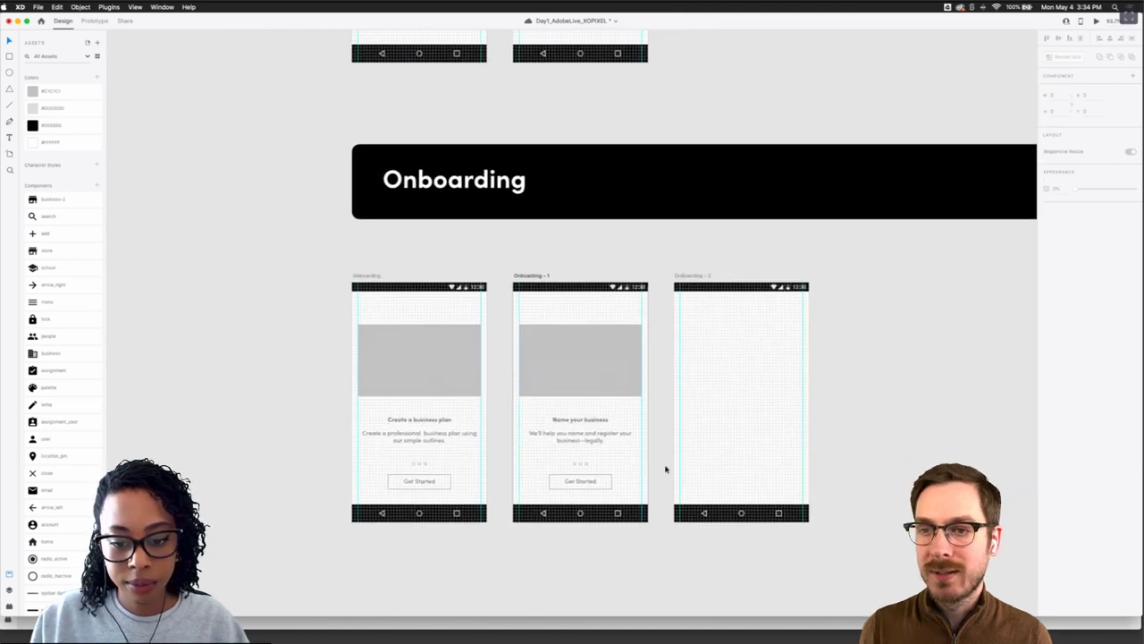
{"action": "left_click_drag", "start_coordinate": [617, 475], "coordinate": [531, 412]}
{"action": "left_click", "coordinate": [593, 376], "text": "shift"}
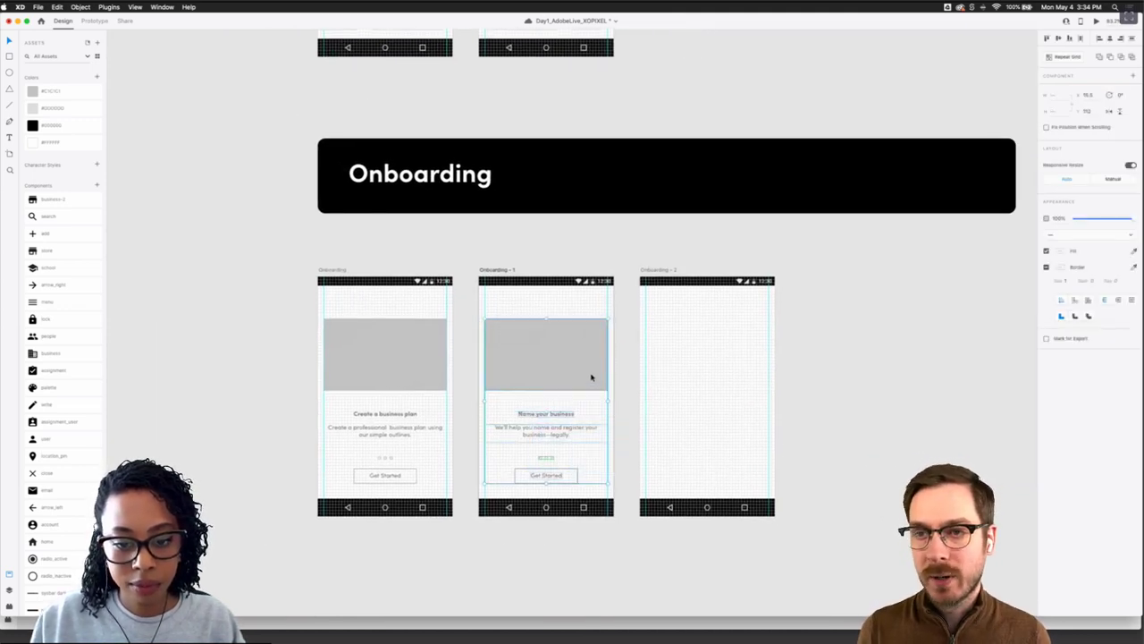
{"action": "left_click", "coordinate": [653, 271]}
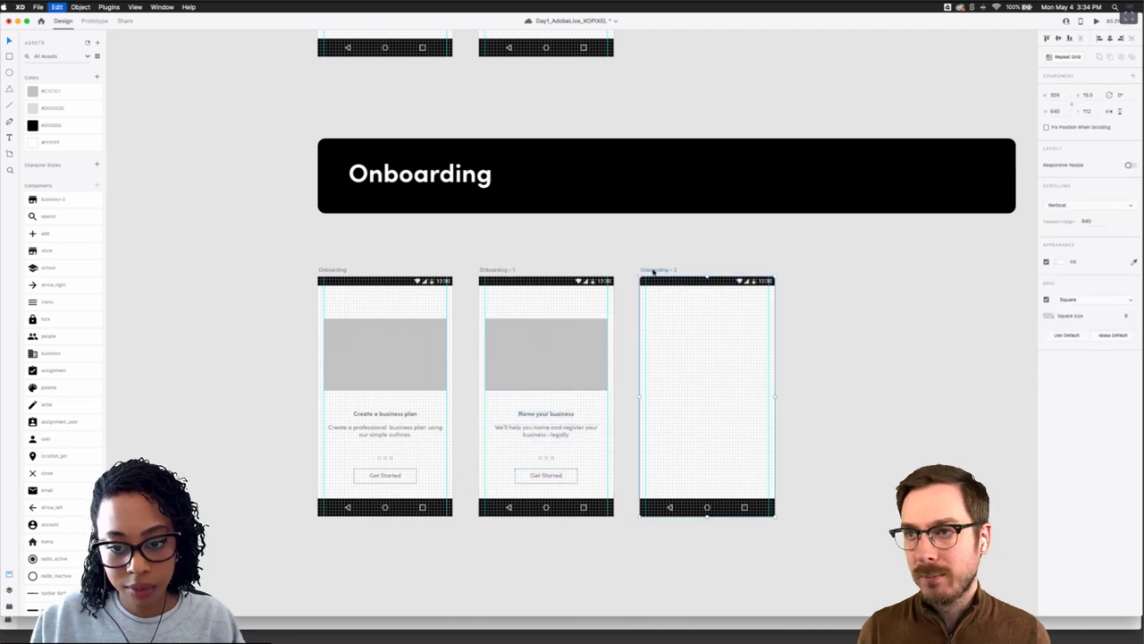
{"action": "key", "text": "cmd+v"}
{"action": "left_click", "coordinate": [792, 321]}
{"action": "scroll", "coordinate": [792, 321], "scroll_direction": "down", "scroll_amount": 2}
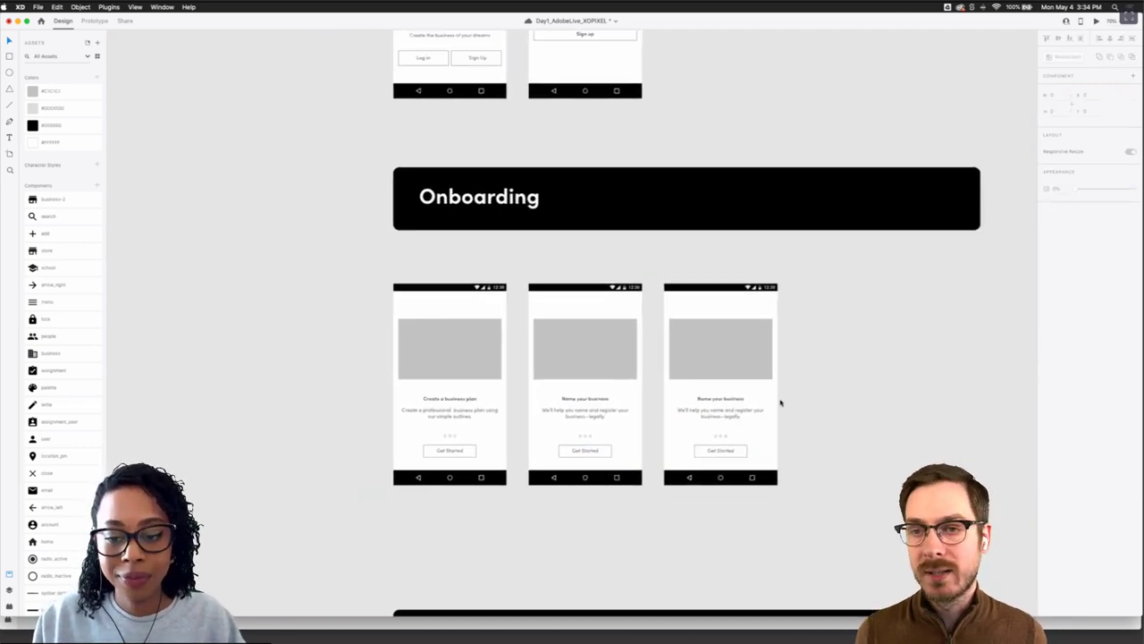
Change the Onboarding – 2 heading to "Design a brand" and centre it horizontally on the artboard
{"action": "scroll", "coordinate": [782, 402], "scroll_direction": "up", "scroll_amount": 5}
{"action": "scroll", "coordinate": [622, 352], "scroll_direction": "down", "scroll_amount": 1}
{"action": "scroll", "coordinate": [622, 352], "scroll_direction": "up", "scroll_amount": 5}
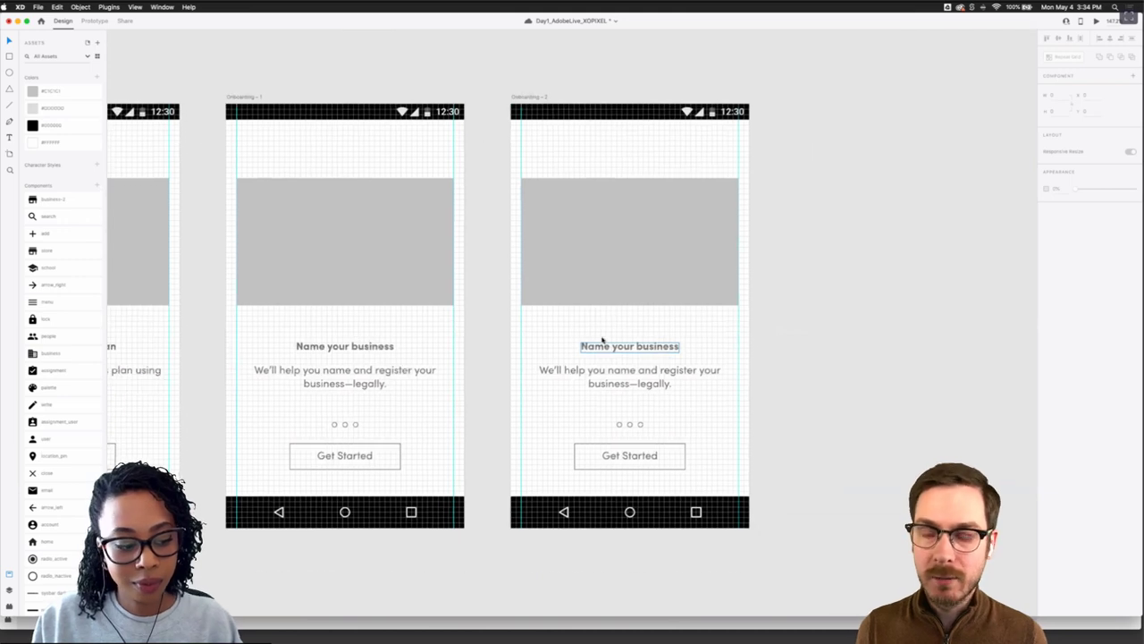
{"action": "left_click", "coordinate": [593, 338]}
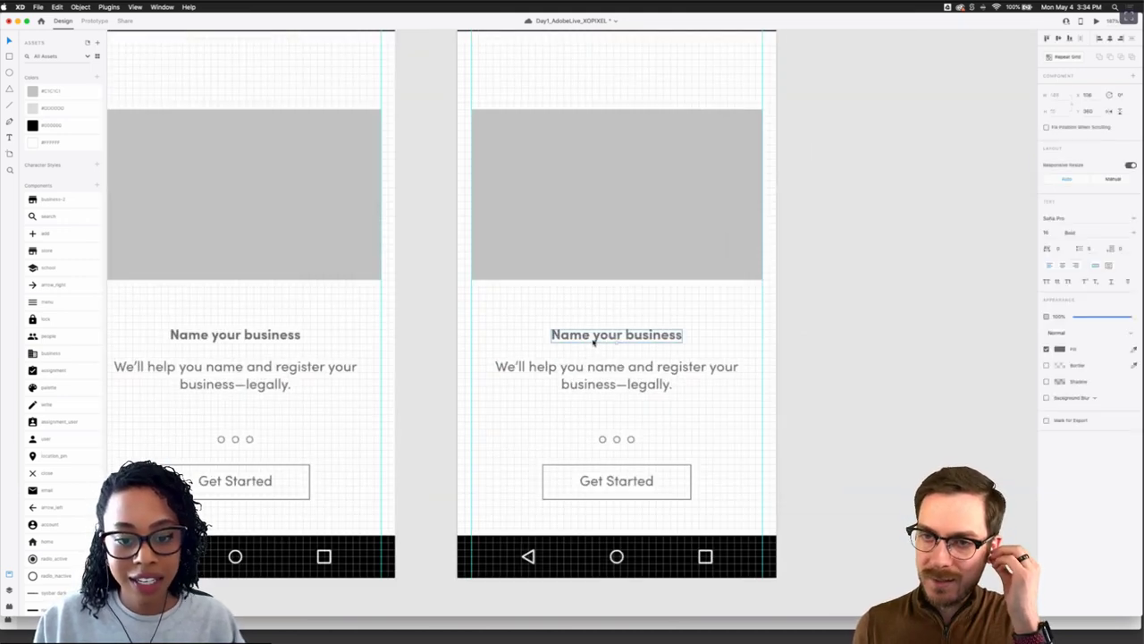
{"action": "double_click", "coordinate": [592, 338]}
{"action": "type", "text": "Design"}
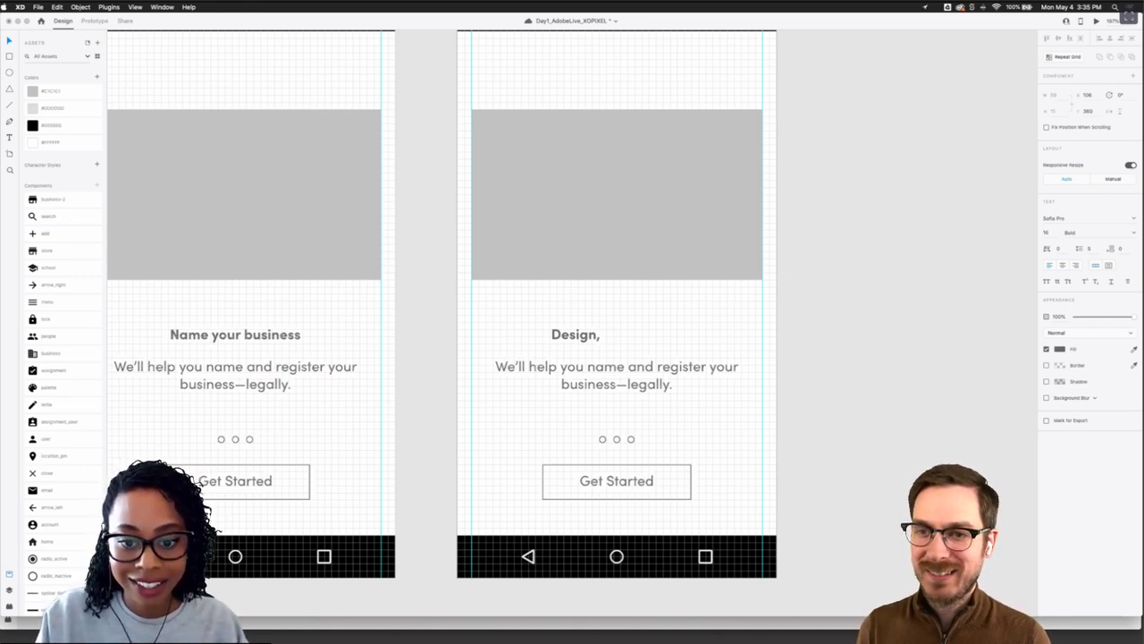
{"action": "type", "text": "a brand"}
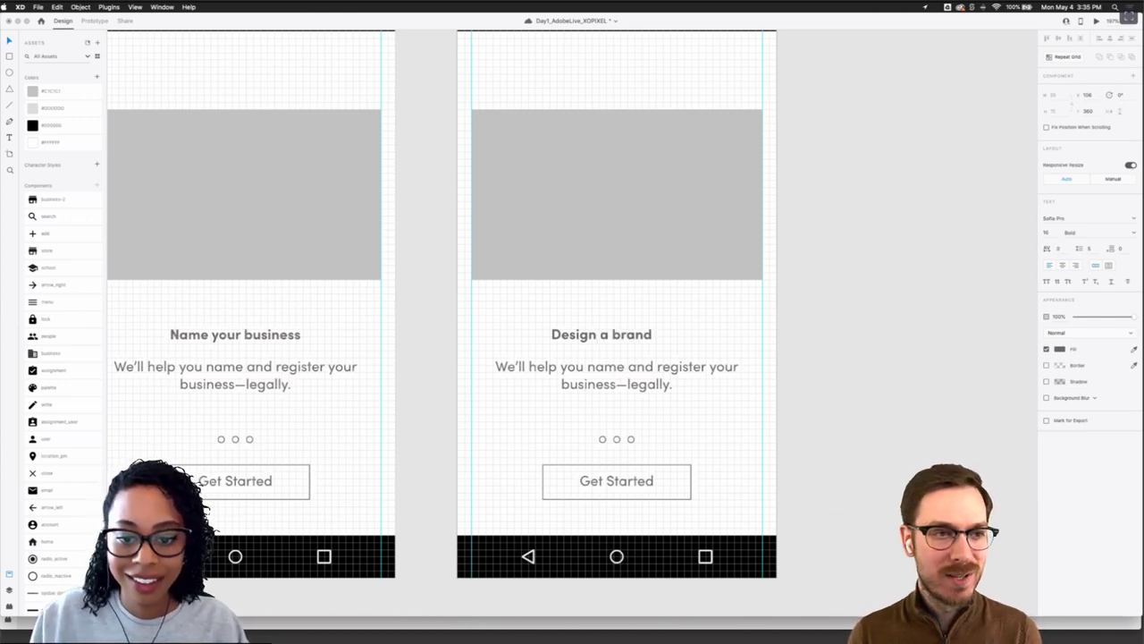
{"action": "key", "text": "Escape"}
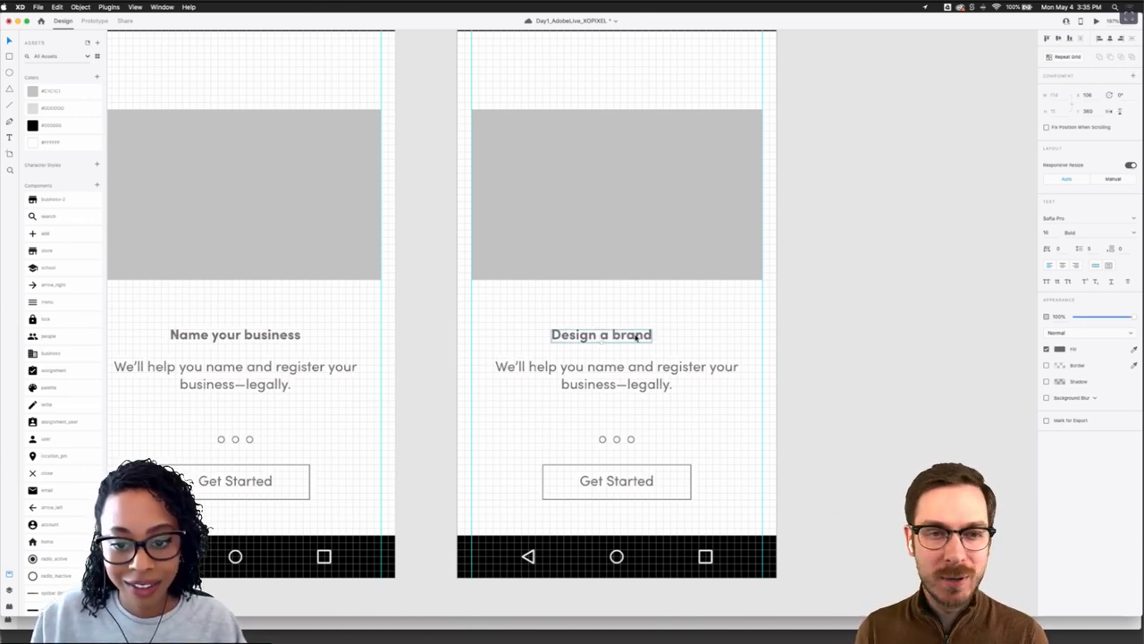
{"action": "mouse_move", "coordinate": [643, 335]}
{"action": "left_mouse_down"}
{"action": "mouse_move", "coordinate": [667, 335]}
{"action": "mouse_move", "coordinate": [649, 337]}
{"action": "left_mouse_up"}
Replace the Onboarding – 2 description with "Make your business stand out with our custom design tools."
{"action": "triple_click", "coordinate": [654, 376]}
{"action": "type", "text": "M"}
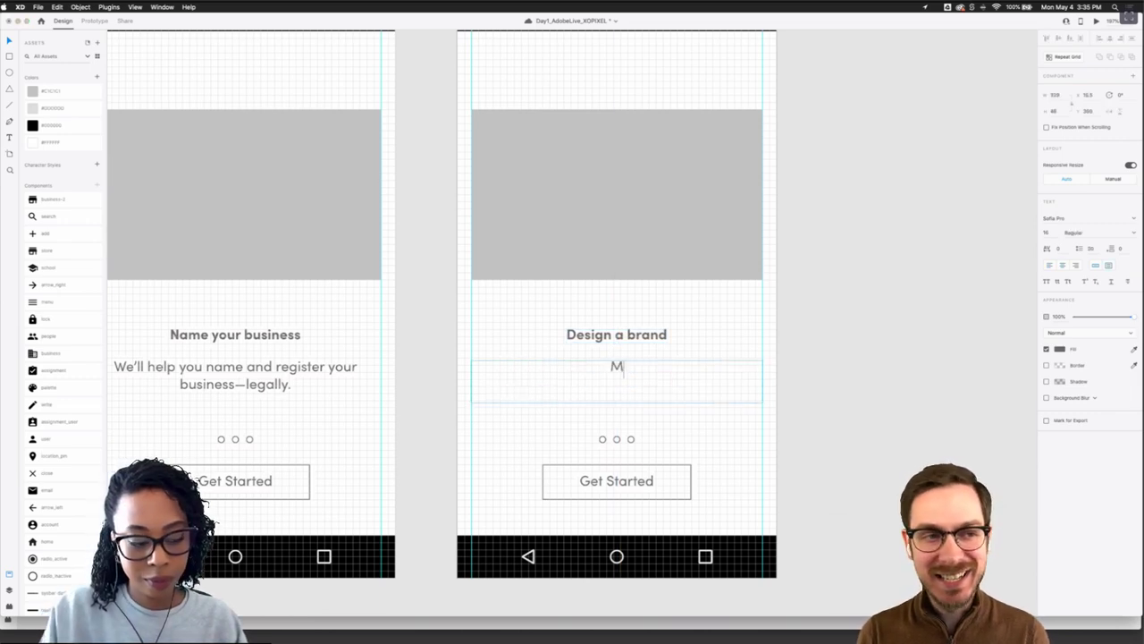
{"action": "type", "text": "ake your"}
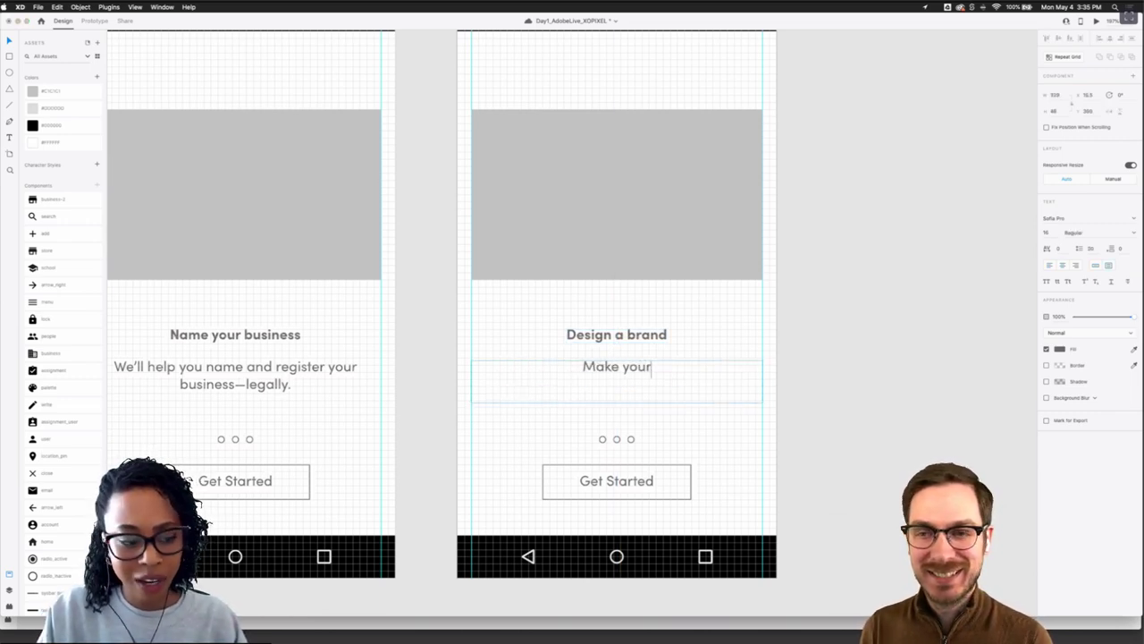
{"action": "type", "text": " busines"}
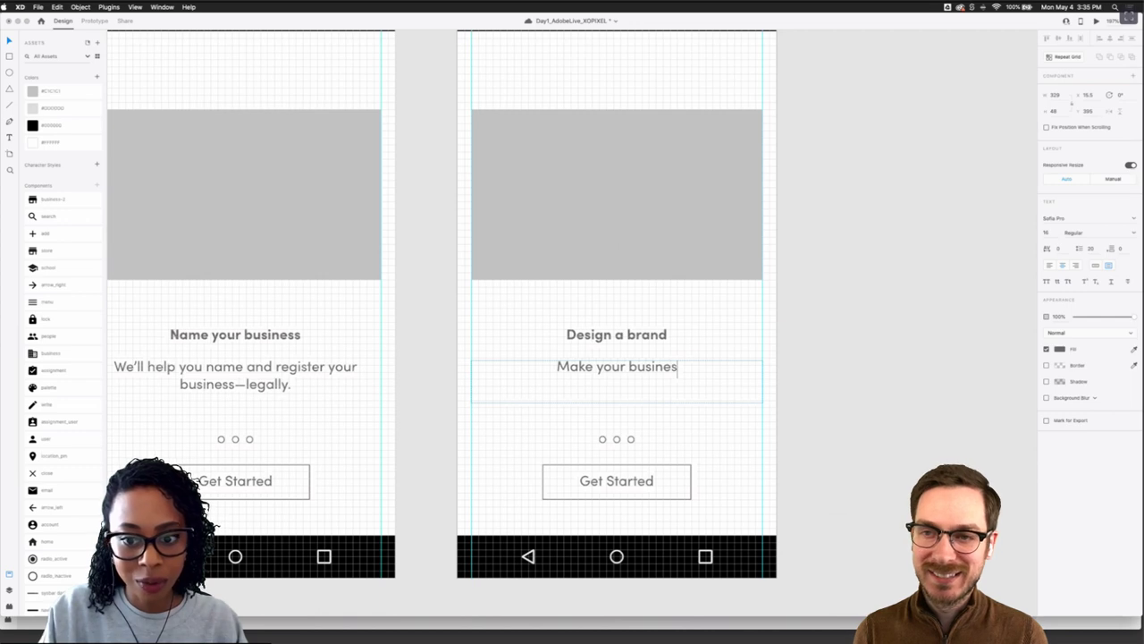
{"action": "type", "text": "s stand"}
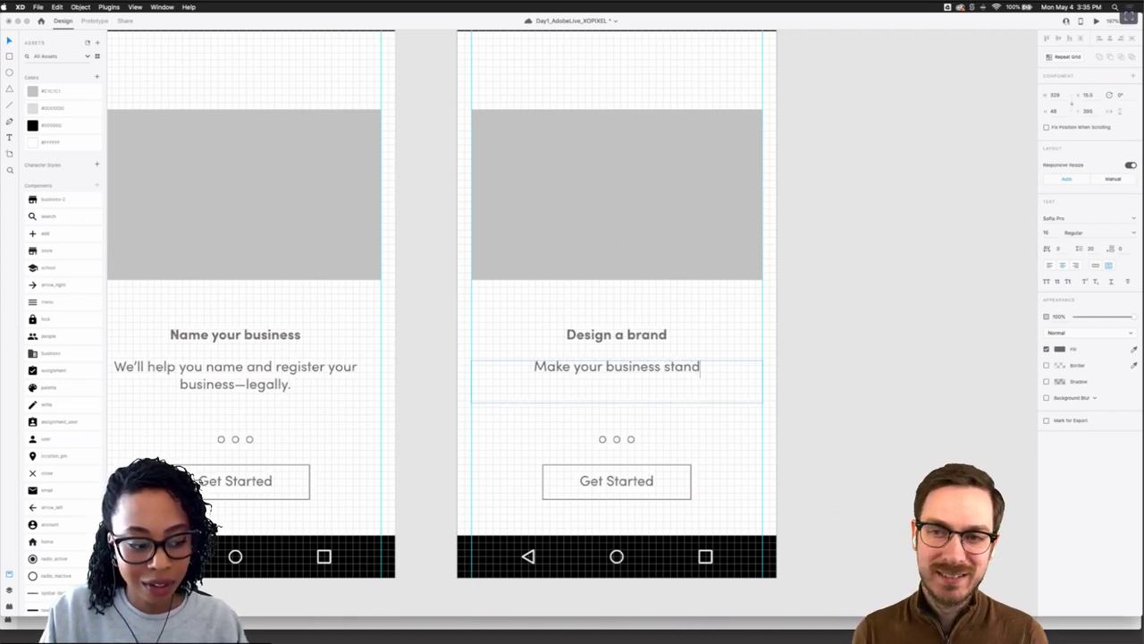
{"action": "type", "text": " out with"}
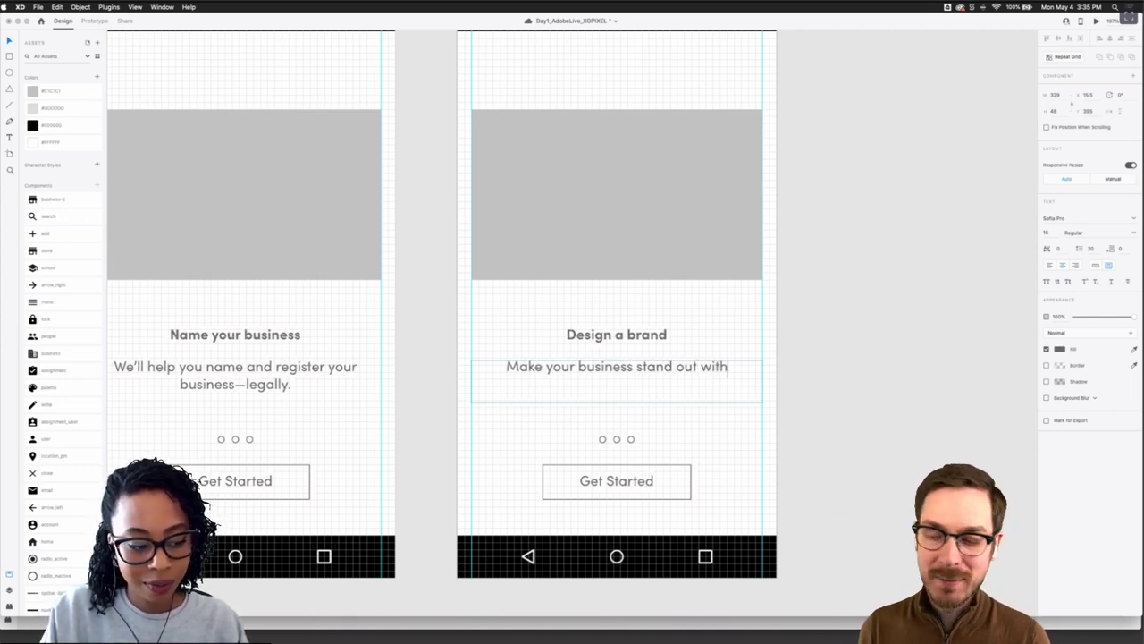
{"action": "type", "text": " our custom"}
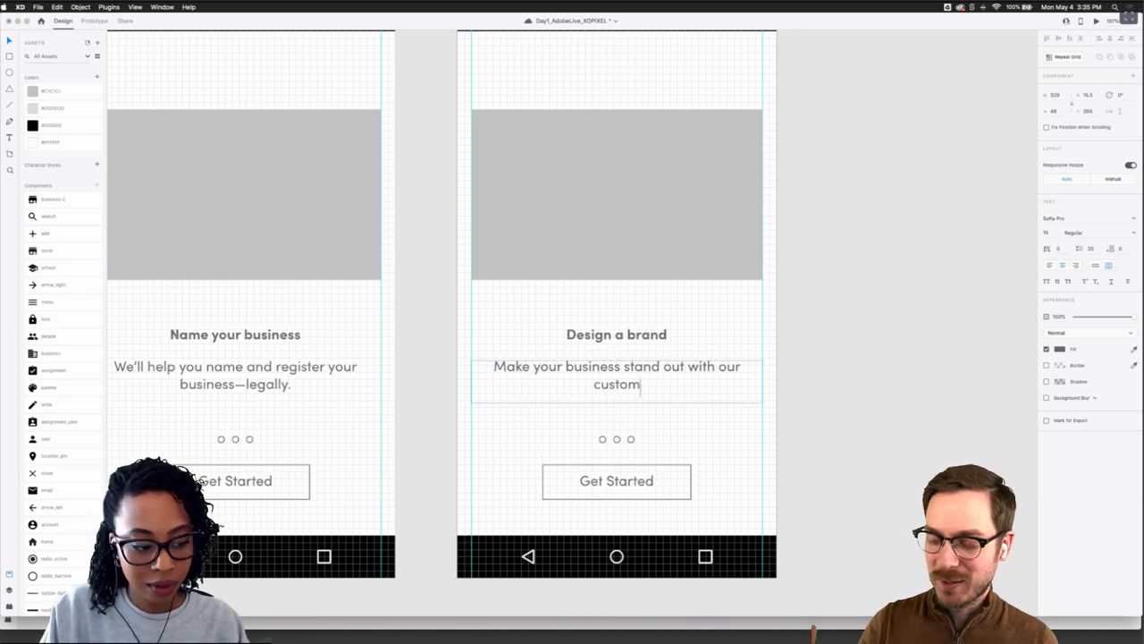
{"action": "type", "text": " design tools."}
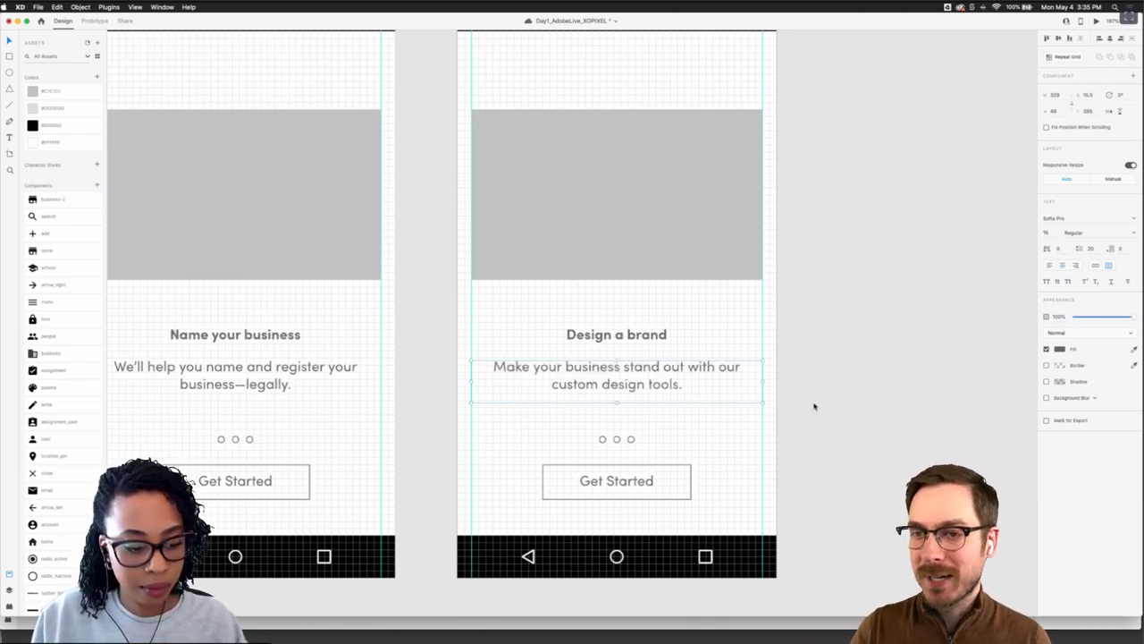
{"action": "left_click", "coordinate": [798, 432]}
Review the three Onboarding screens side by side, checking their texts and layout for consistency
{"action": "scroll", "coordinate": [797, 432], "scroll_direction": "down", "scroll_amount": 2}
{"action": "scroll", "coordinate": [799, 432], "scroll_direction": "down", "scroll_amount": 3}
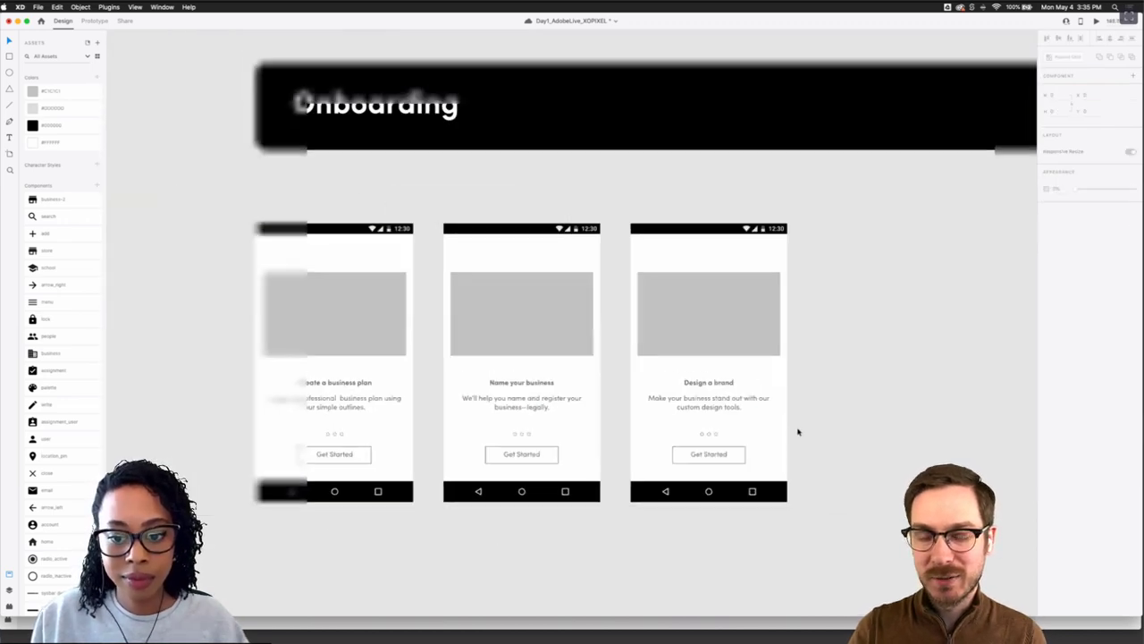
{"action": "scroll", "coordinate": [796, 434], "scroll_direction": "left", "scroll_amount": 1}
{"action": "scroll", "coordinate": [856, 436], "scroll_direction": "left", "scroll_amount": 1}
{"action": "scroll", "coordinate": [855, 437], "scroll_direction": "down", "scroll_amount": 1}
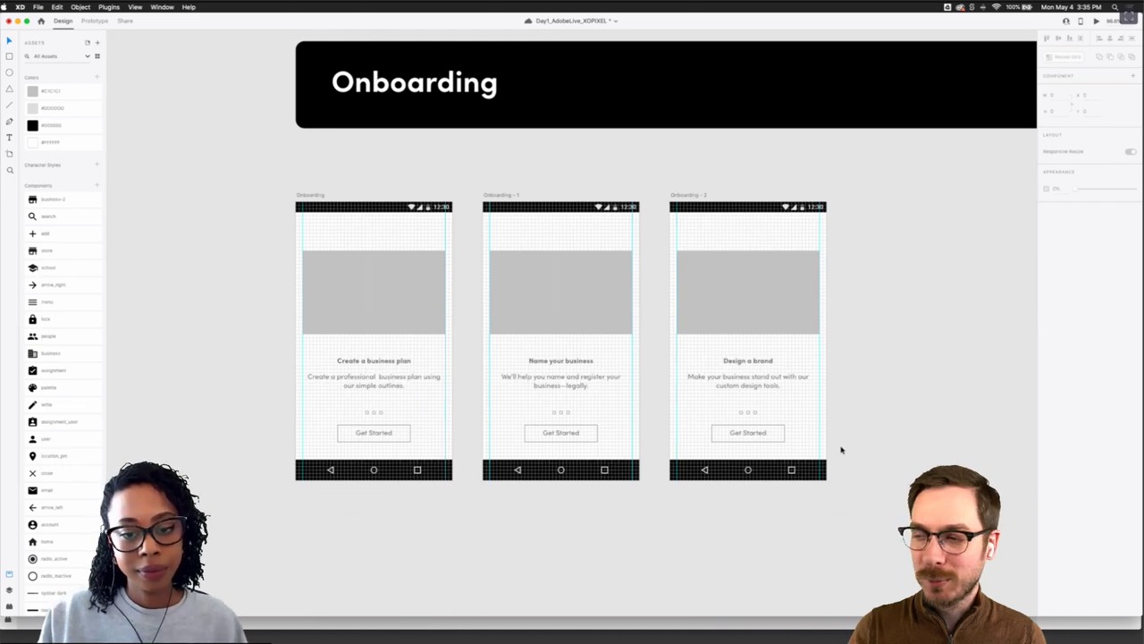
{"action": "scroll", "coordinate": [840, 449], "scroll_direction": "left", "scroll_amount": 2}
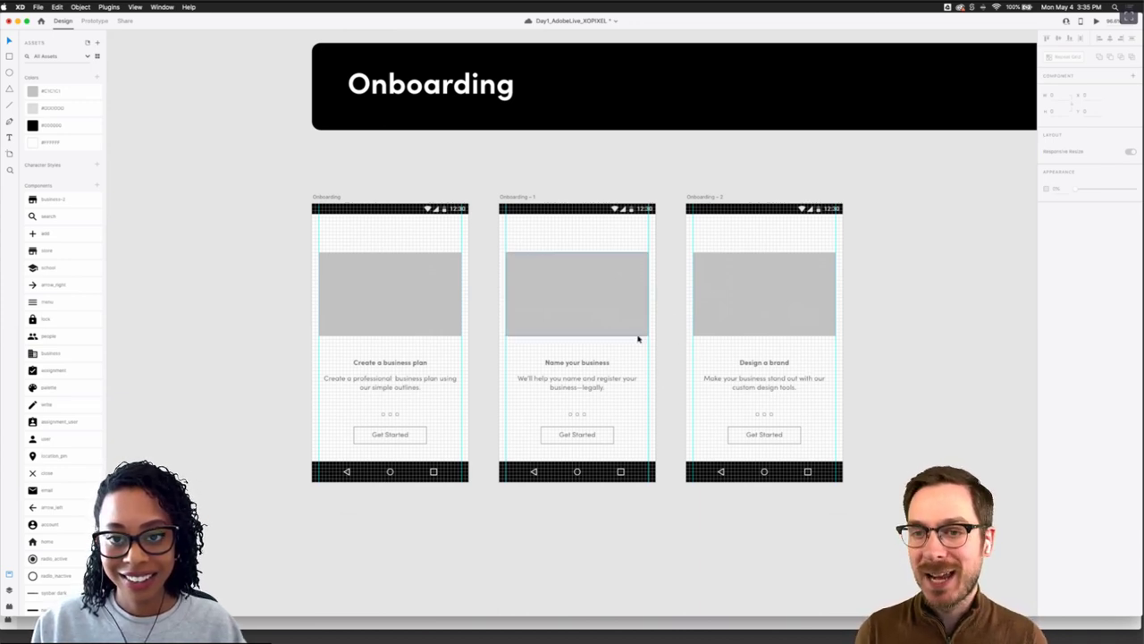
{"action": "scroll", "coordinate": [552, 336], "scroll_direction": "up", "scroll_amount": 5}
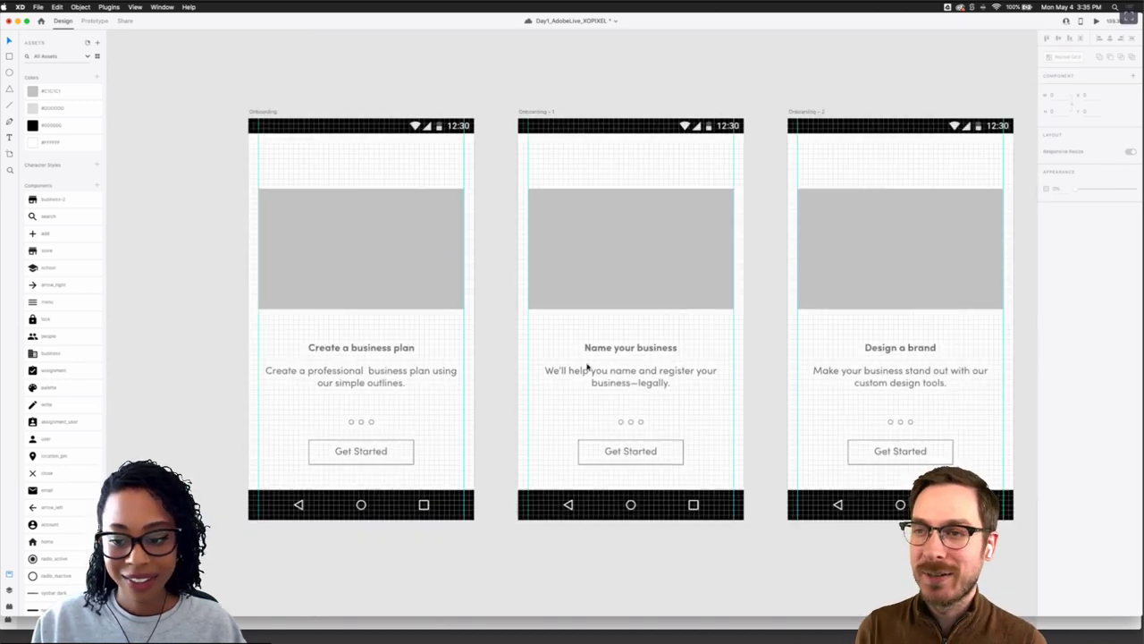
{"action": "scroll", "coordinate": [581, 368], "scroll_direction": "down", "scroll_amount": 5}
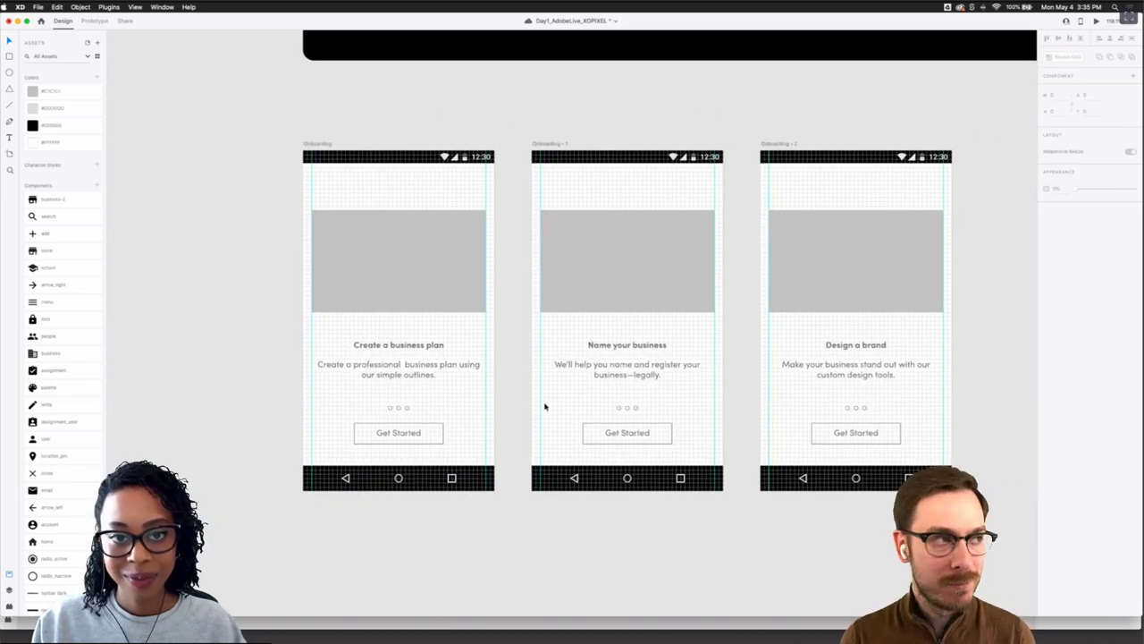
Review the Splash Screen and Log In / Sign Up artboards, checking their logos, placeholders, form fields and buttons
{"action": "scroll", "coordinate": [653, 408], "scroll_direction": "down", "scroll_amount": 5}
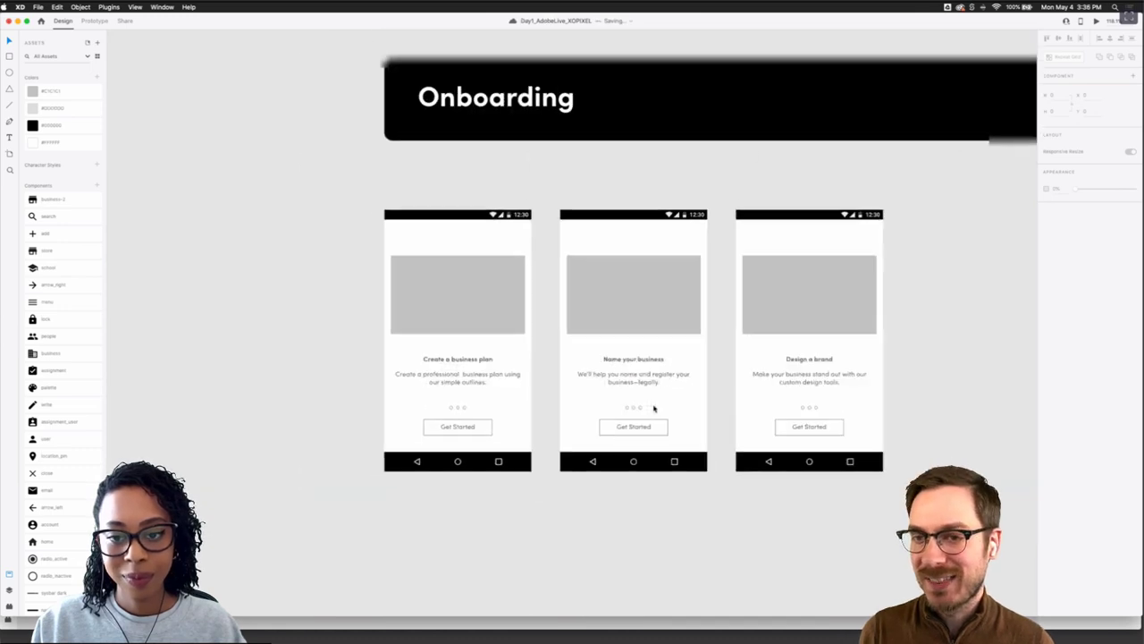
{"action": "scroll", "coordinate": [653, 409], "scroll_direction": "up", "scroll_amount": 5}
{"action": "scroll", "coordinate": [654, 408], "scroll_direction": "down", "scroll_amount": 5}
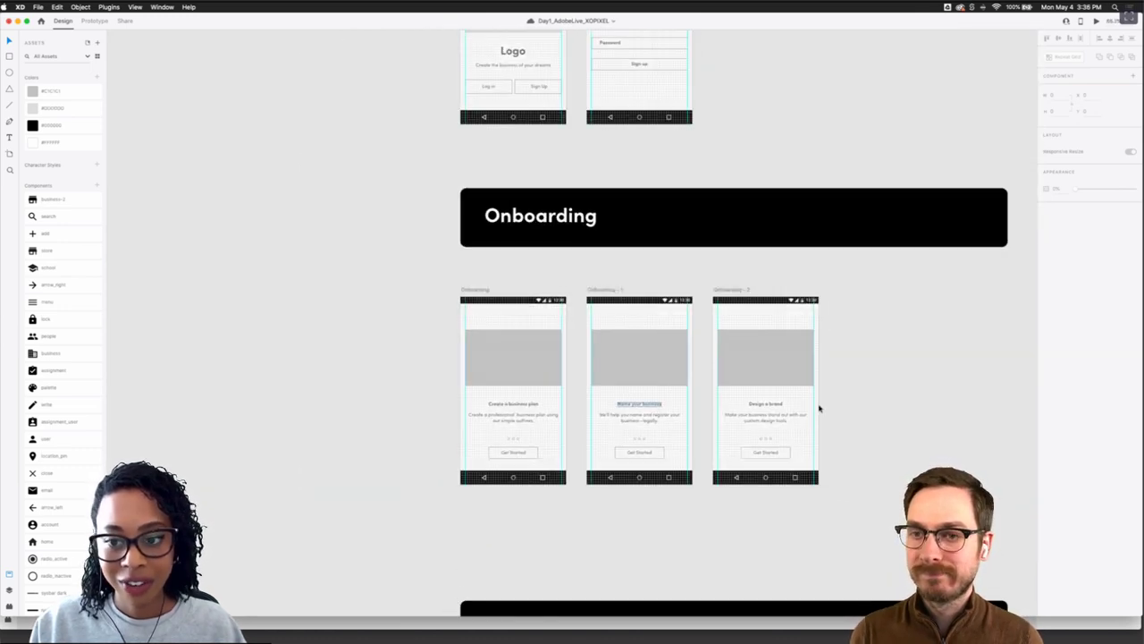
{"action": "scroll", "coordinate": [820, 407], "scroll_direction": "down", "scroll_amount": 5}
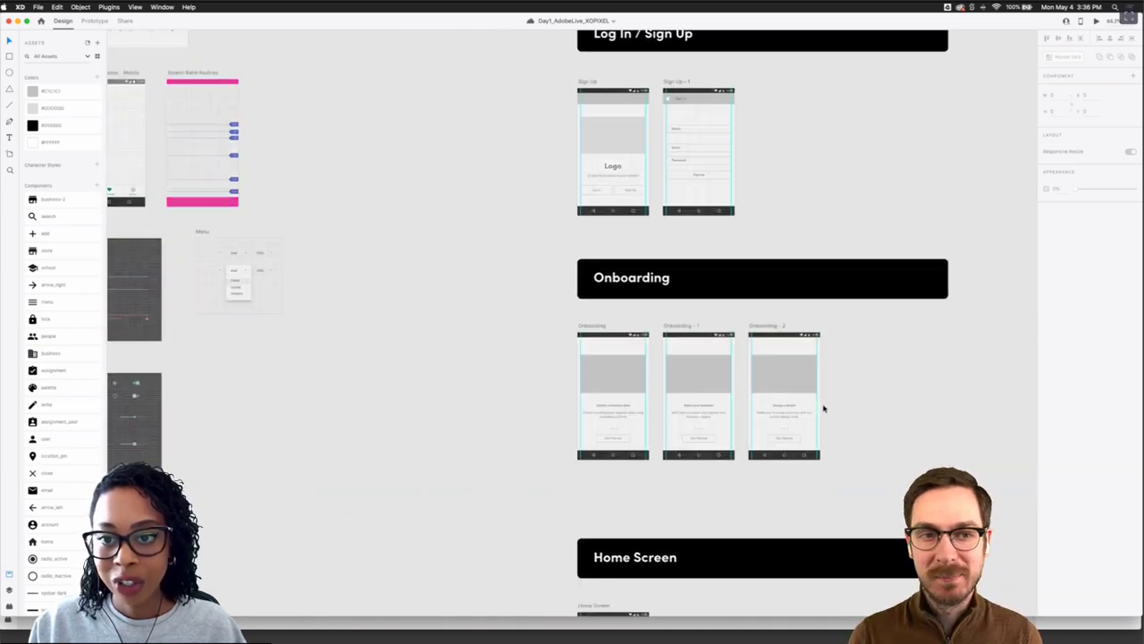
{"action": "scroll", "coordinate": [823, 409], "scroll_direction": "up", "scroll_amount": 5}
{"action": "scroll", "coordinate": [823, 409], "scroll_direction": "up", "scroll_amount": 5}
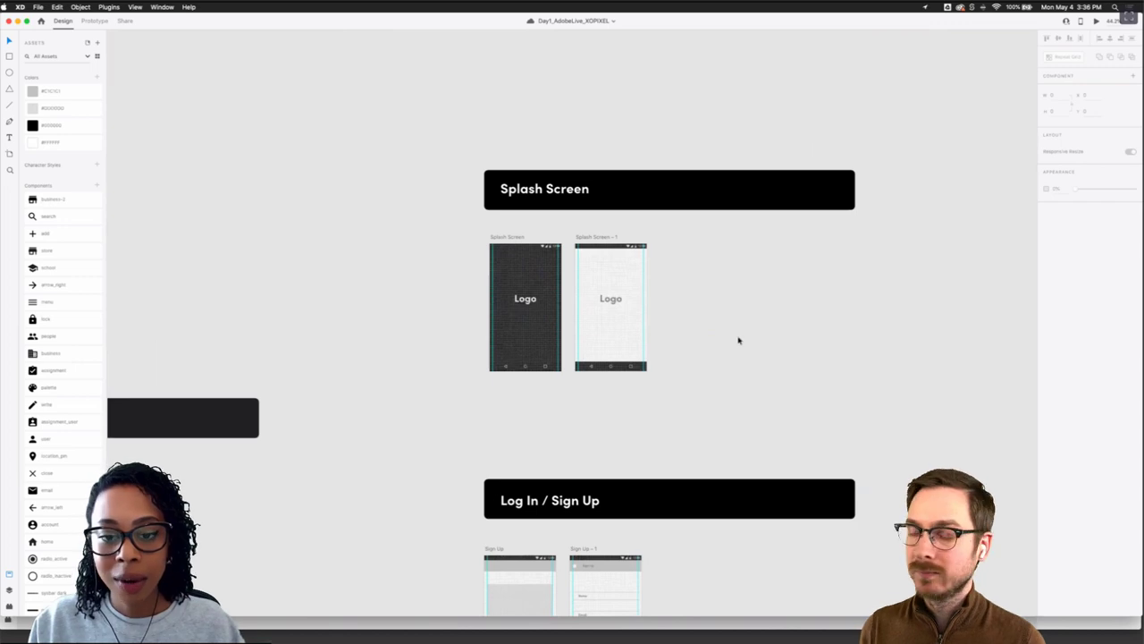
{"action": "scroll", "coordinate": [643, 311], "scroll_direction": "up", "scroll_amount": 5}
{"action": "scroll", "coordinate": [644, 310], "scroll_direction": "left", "scroll_amount": 3}
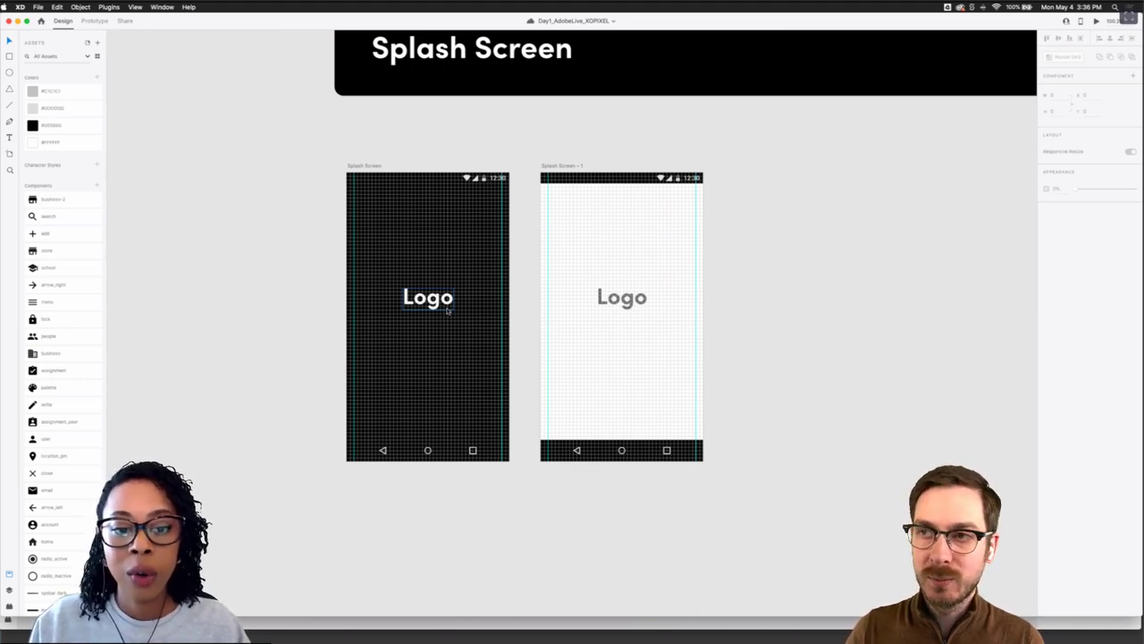
{"action": "scroll", "coordinate": [471, 352], "scroll_direction": "down", "scroll_amount": 2}
{"action": "scroll", "coordinate": [470, 352], "scroll_direction": "up", "scroll_amount": 5}
{"action": "scroll", "coordinate": [470, 352], "scroll_direction": "down", "scroll_amount": 4}
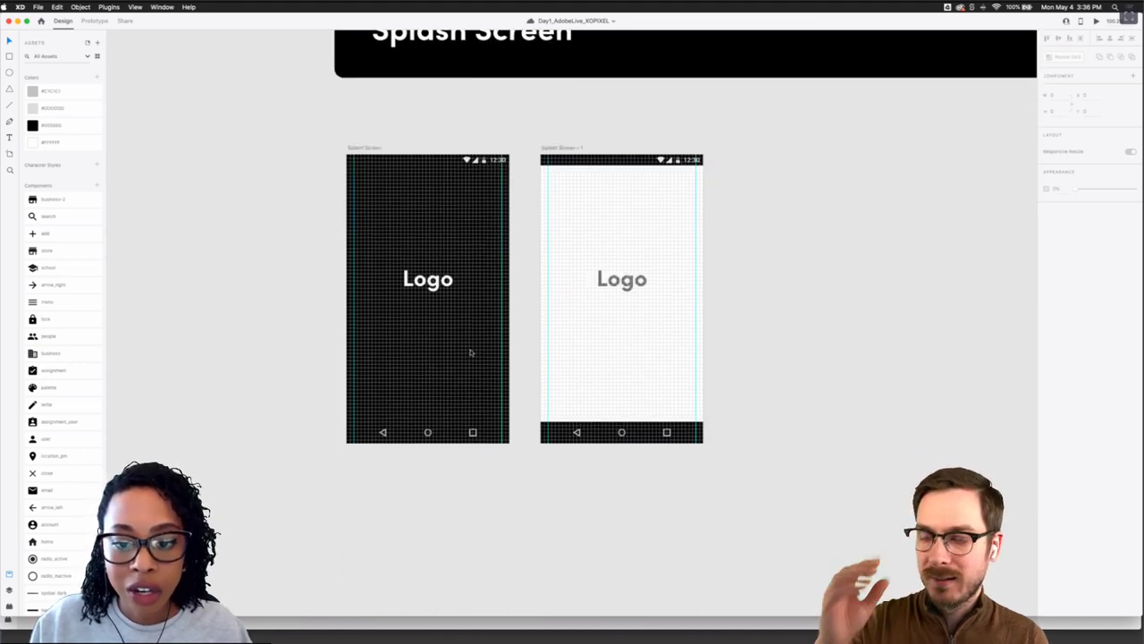
{"action": "scroll", "coordinate": [470, 352], "scroll_direction": "down", "scroll_amount": 10}
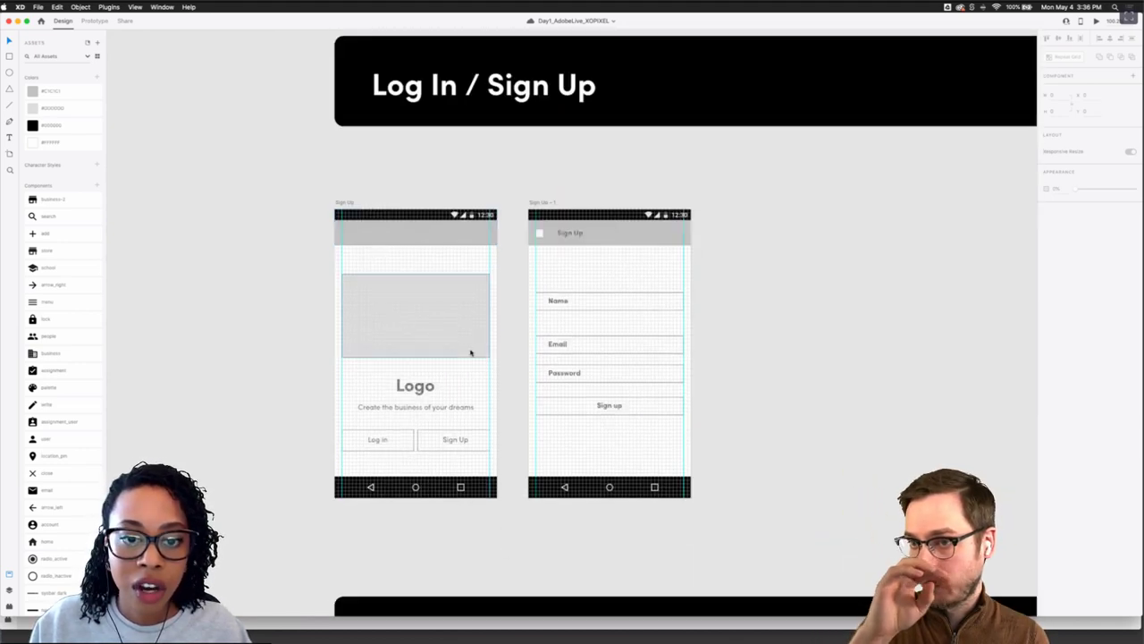
{"action": "scroll", "coordinate": [455, 384], "scroll_direction": "down", "scroll_amount": 2}
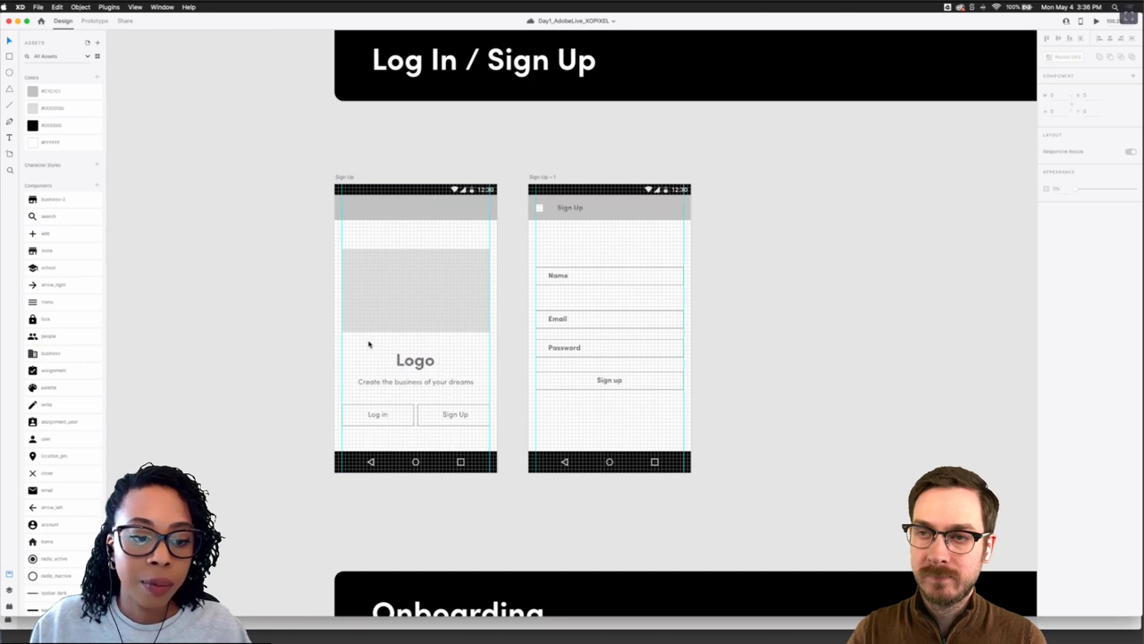
{"action": "scroll", "coordinate": [368, 344], "scroll_direction": "up", "scroll_amount": 3}
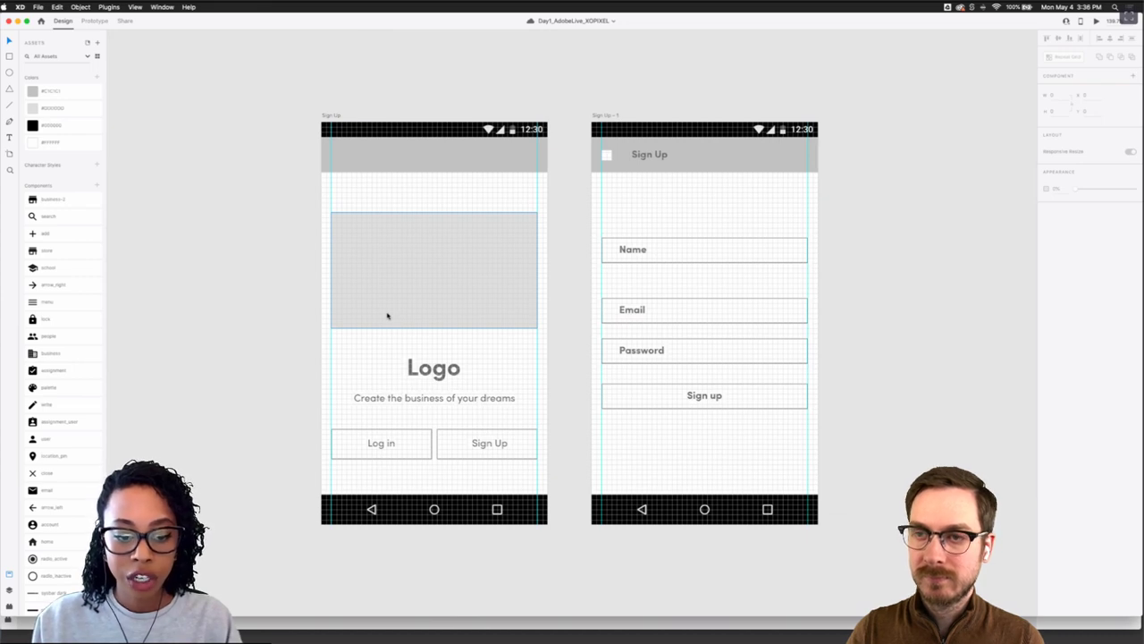
{"action": "scroll", "coordinate": [662, 321], "scroll_direction": "right", "scroll_amount": 5}
{"action": "scroll", "coordinate": [661, 322], "scroll_direction": "up", "scroll_amount": 2}
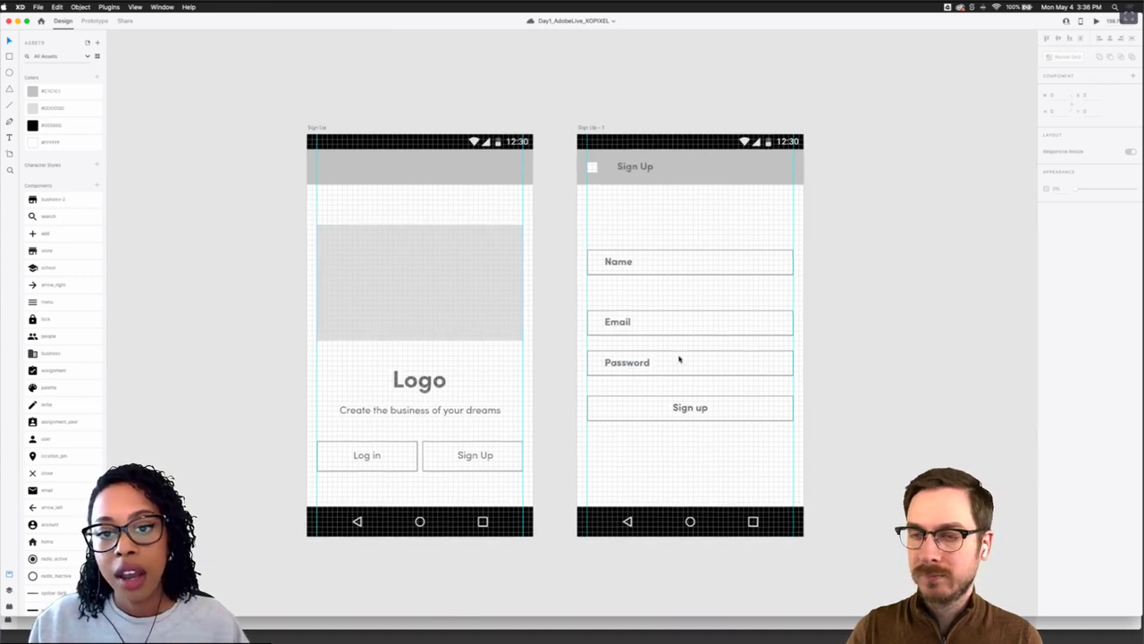
{"action": "scroll", "coordinate": [592, 284], "scroll_direction": "up", "scroll_amount": 3}
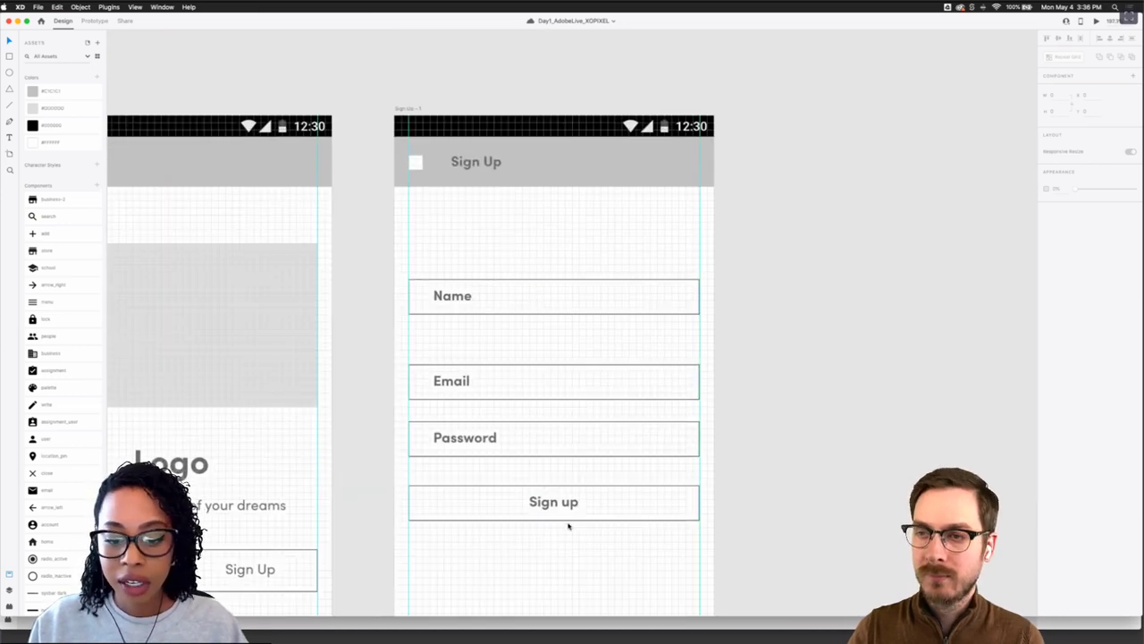
Examine the three Onboarding screens' layout and texts, and compare them with the still empty Home Screen artboard
{"action": "scroll", "coordinate": [565, 533], "scroll_direction": "down", "scroll_amount": 2}
{"action": "scroll", "coordinate": [566, 529], "scroll_direction": "down", "scroll_amount": 4}
{"action": "scroll", "coordinate": [567, 527], "scroll_direction": "down", "scroll_amount": 6}
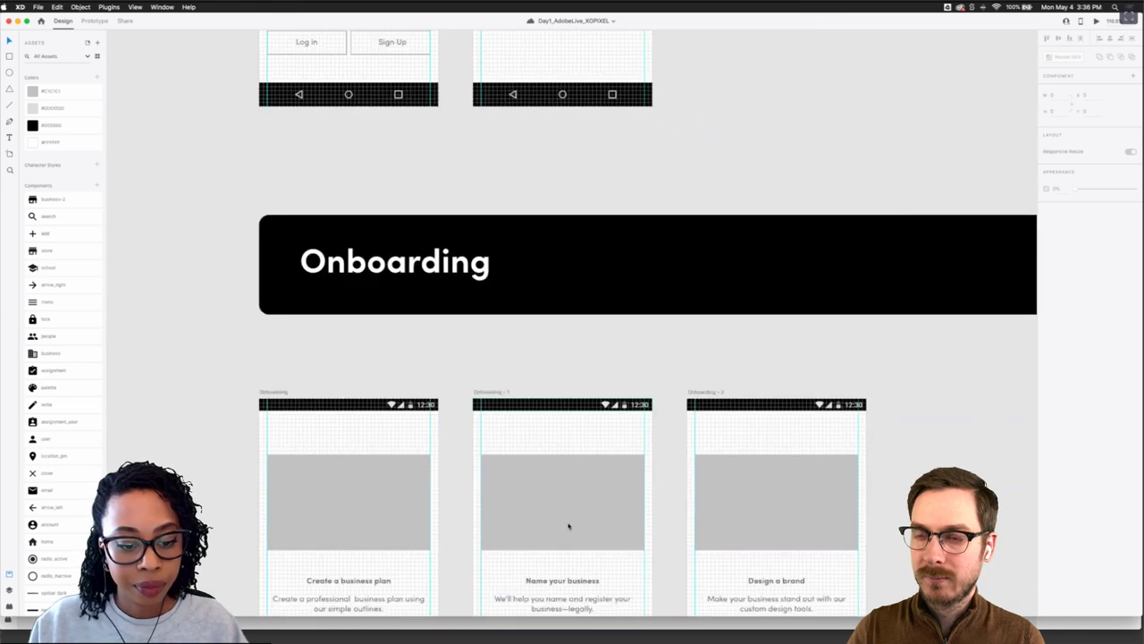
{"action": "scroll", "coordinate": [546, 460], "scroll_direction": "down", "scroll_amount": 2}
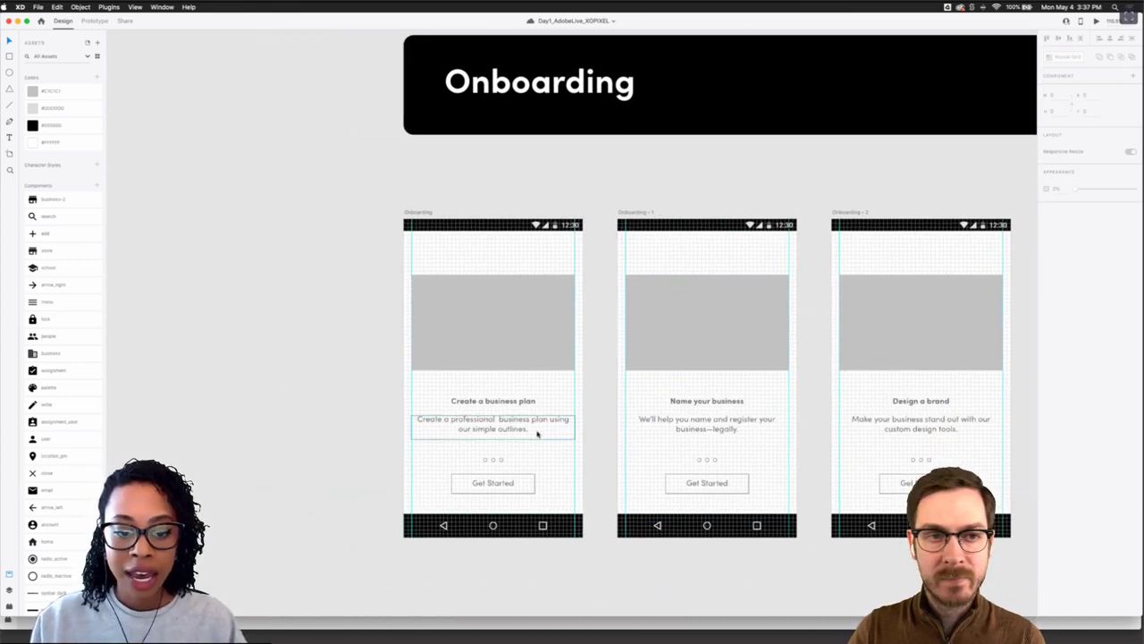
{"action": "scroll", "coordinate": [537, 433], "scroll_direction": "down", "scroll_amount": 2}
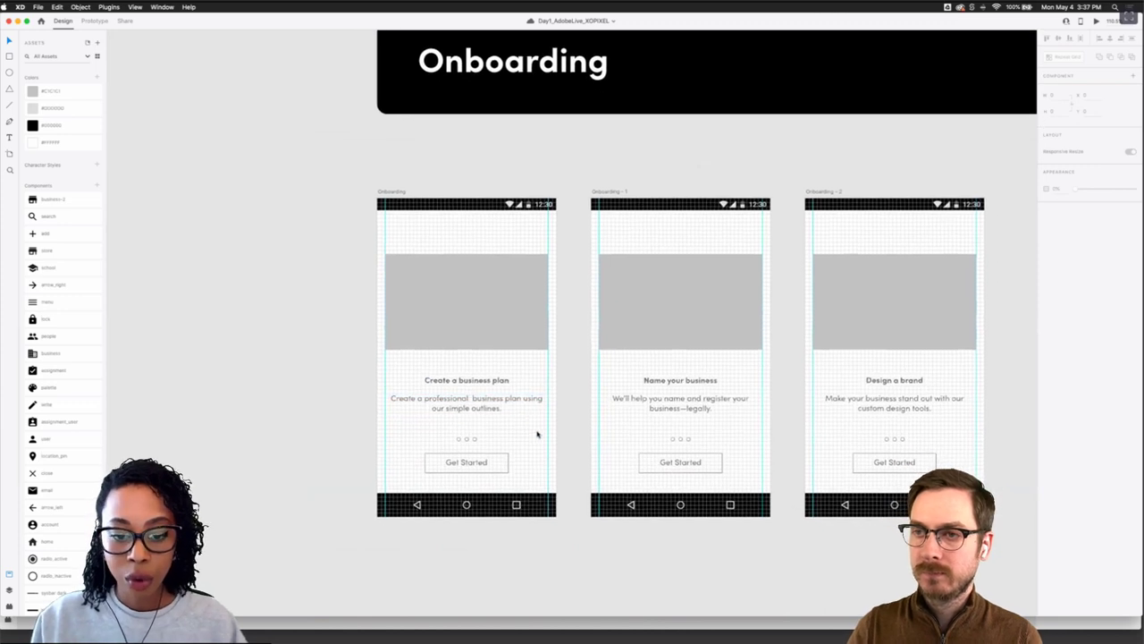
{"action": "scroll", "coordinate": [537, 429], "scroll_direction": "down", "scroll_amount": 2}
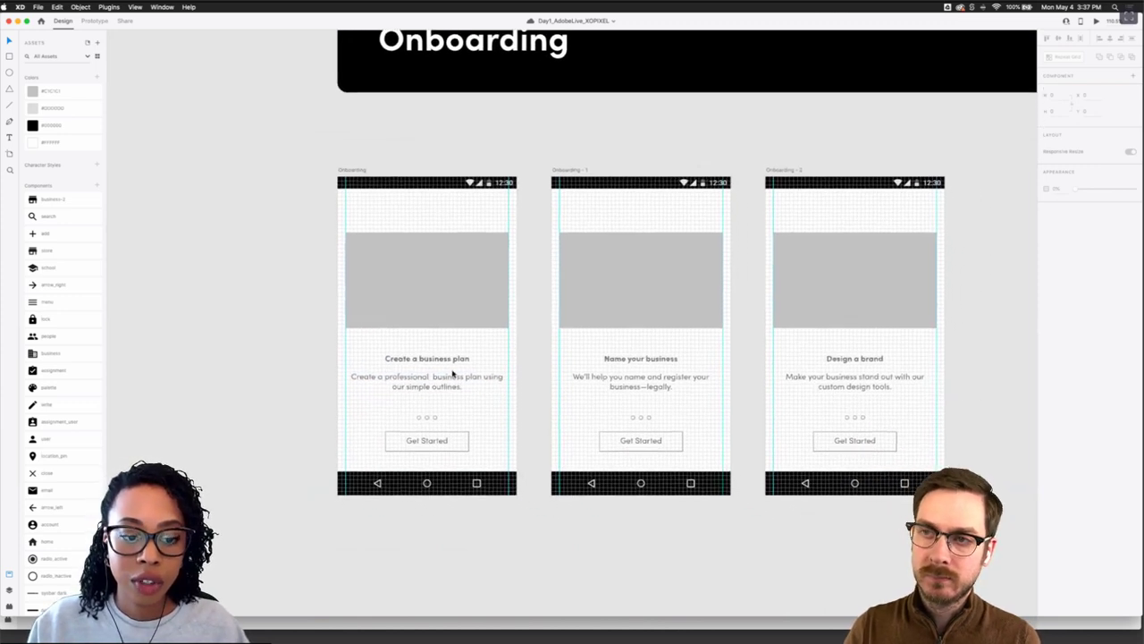
{"action": "scroll", "coordinate": [454, 393], "scroll_direction": "up", "scroll_amount": 3}
{"action": "scroll", "coordinate": [453, 374], "scroll_direction": "up", "scroll_amount": 2}
{"action": "scroll", "coordinate": [452, 373], "scroll_direction": "right", "scroll_amount": 3}
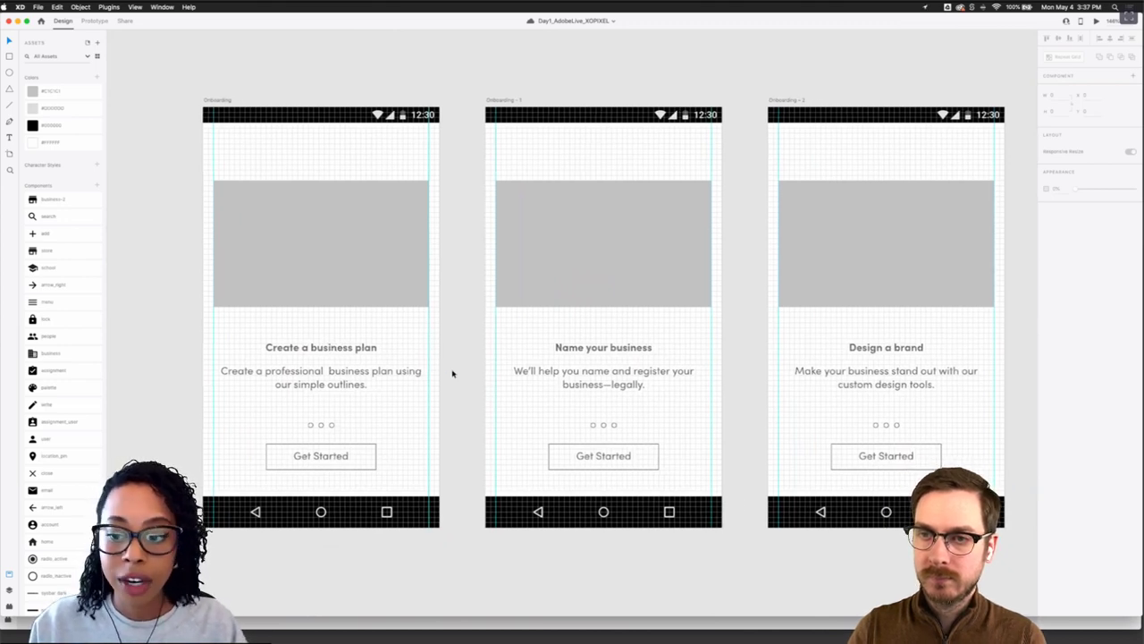
{"action": "scroll", "coordinate": [453, 373], "scroll_direction": "down", "scroll_amount": 10}
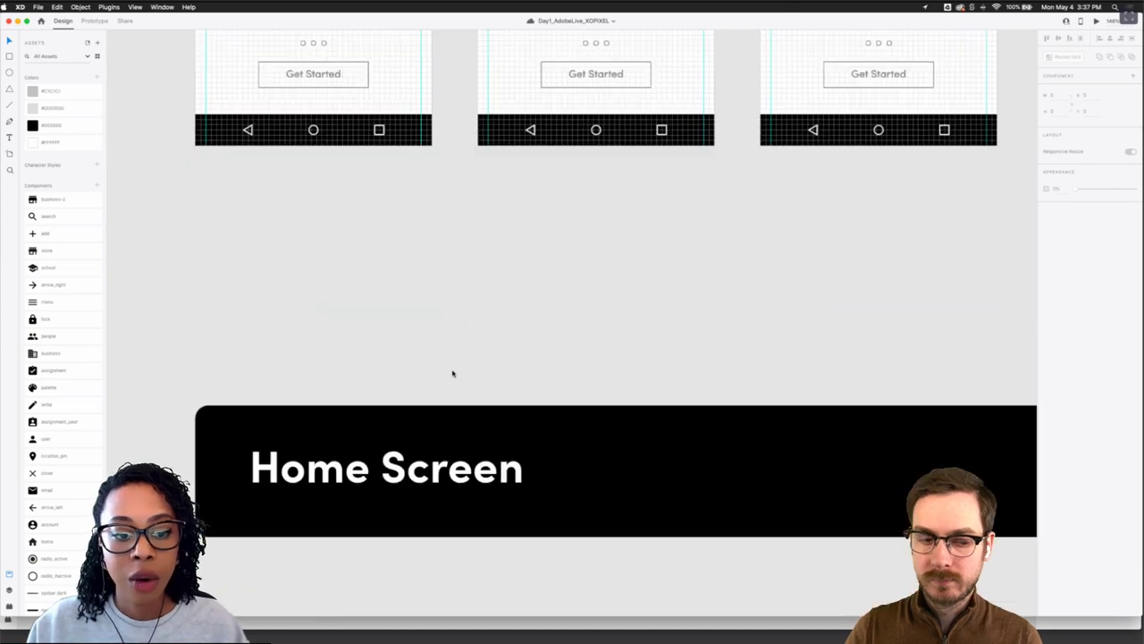
{"action": "scroll", "coordinate": [454, 374], "scroll_direction": "down", "scroll_amount": 3}
{"action": "scroll", "coordinate": [454, 373], "scroll_direction": "left", "scroll_amount": 2}
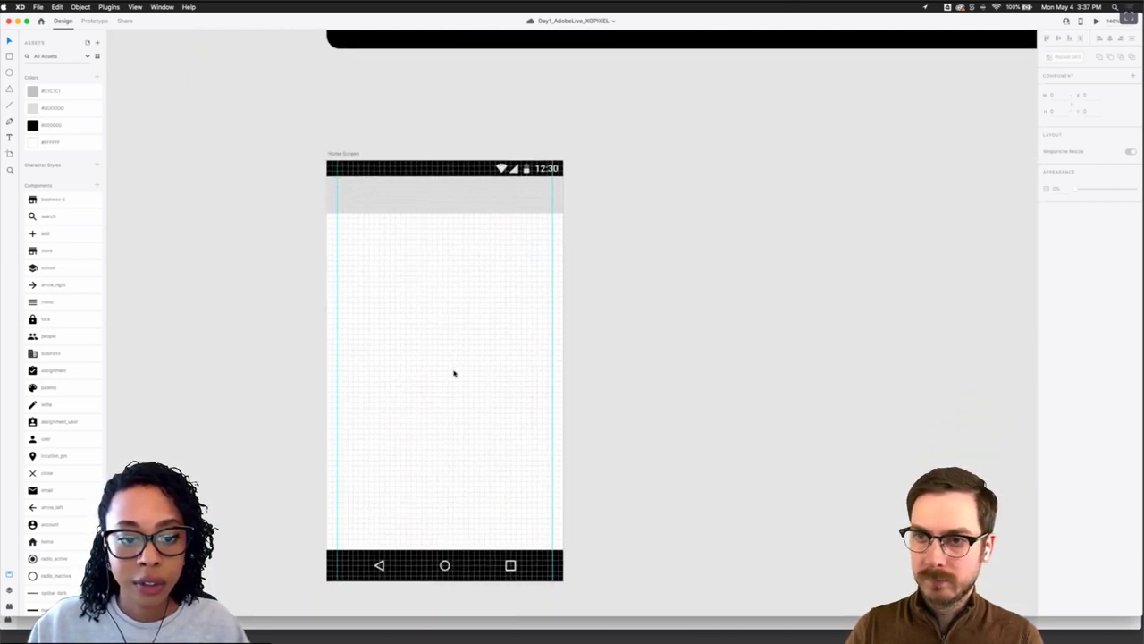
{"action": "scroll", "coordinate": [454, 373], "scroll_direction": "up", "scroll_amount": 10}
{"action": "scroll", "coordinate": [455, 374], "scroll_direction": "down", "scroll_amount": 5}
{"action": "scroll", "coordinate": [455, 374], "scroll_direction": "up", "scroll_amount": 8}
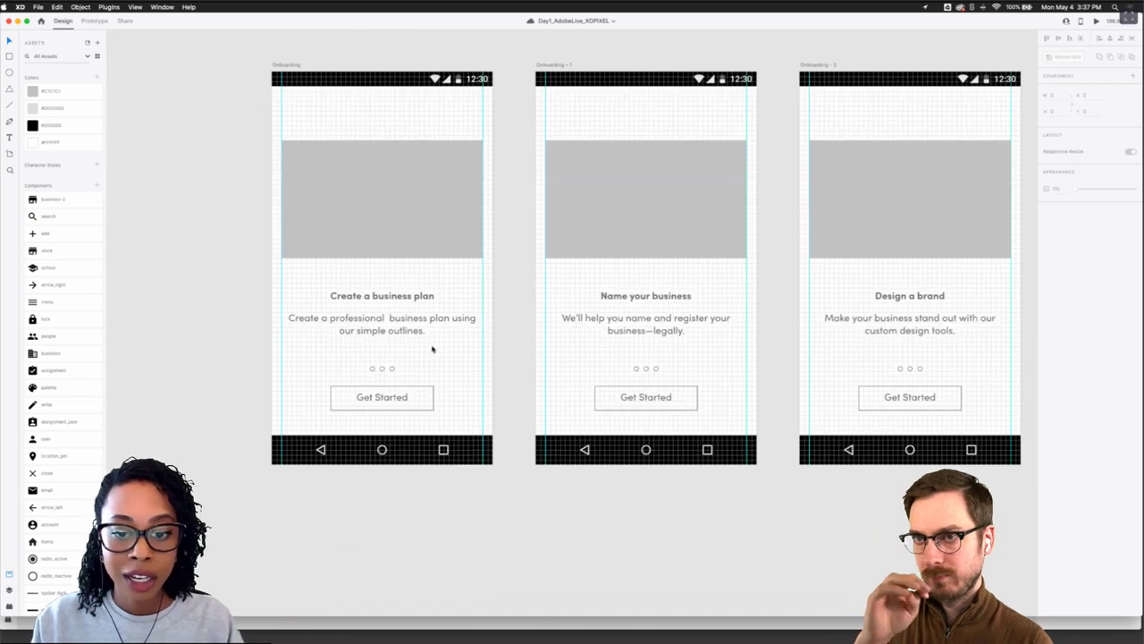
{"action": "scroll", "coordinate": [431, 349], "scroll_direction": "right", "scroll_amount": 3}
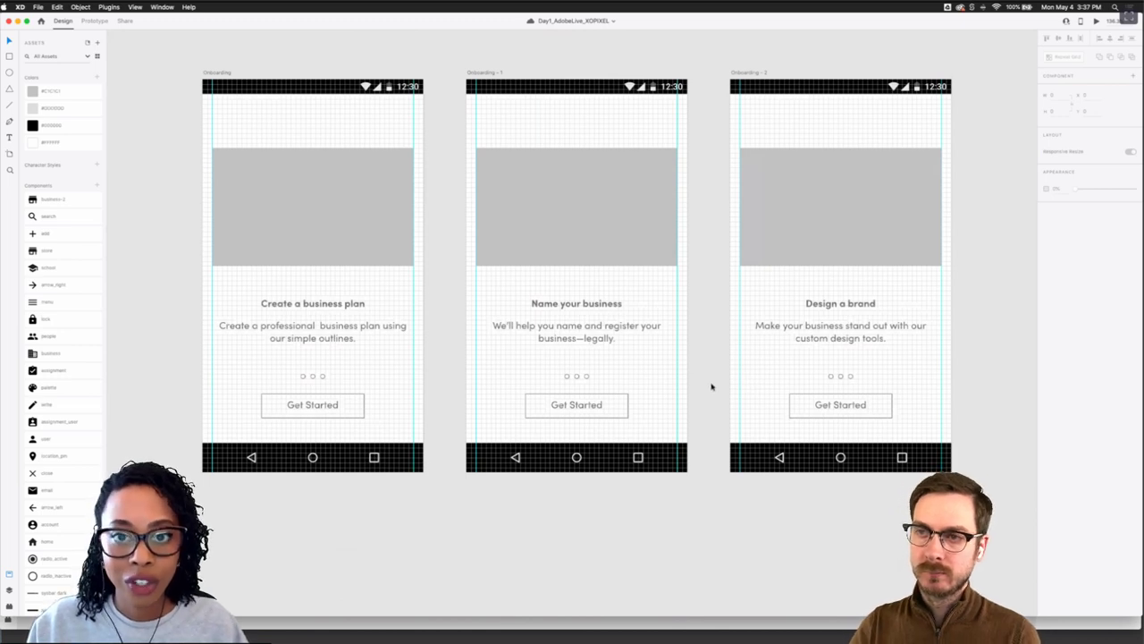
Add an area text box on the empty canvas beside the Home Screen artboard with the heading "Business Names:"
{"action": "scroll", "coordinate": [708, 393], "scroll_direction": "down", "scroll_amount": 10}
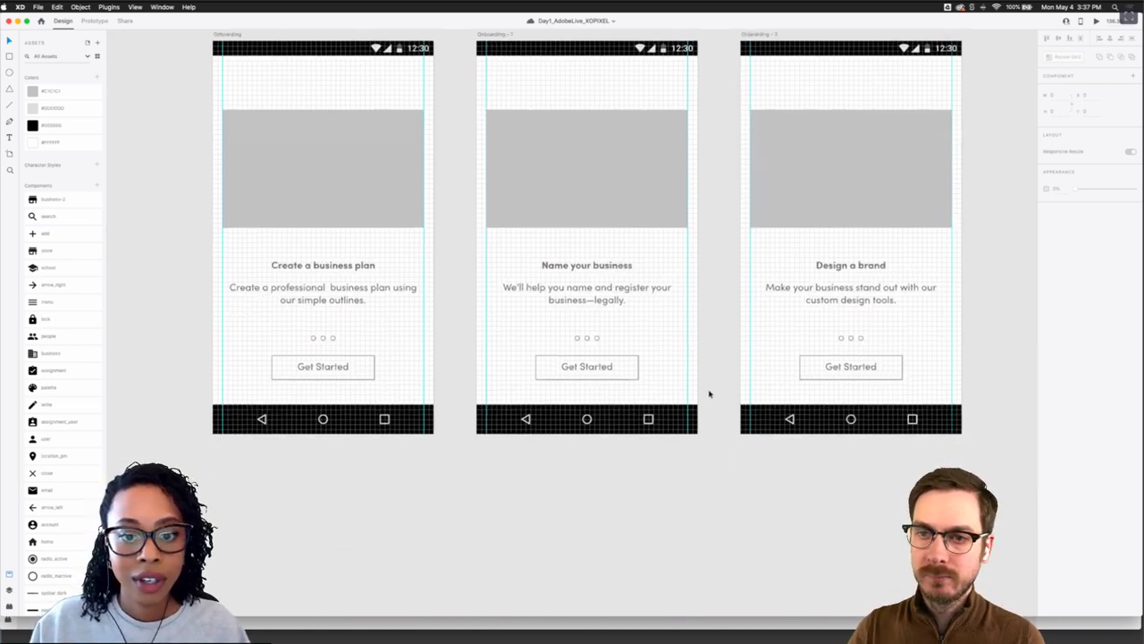
{"action": "scroll", "coordinate": [709, 393], "scroll_direction": "down", "scroll_amount": 3}
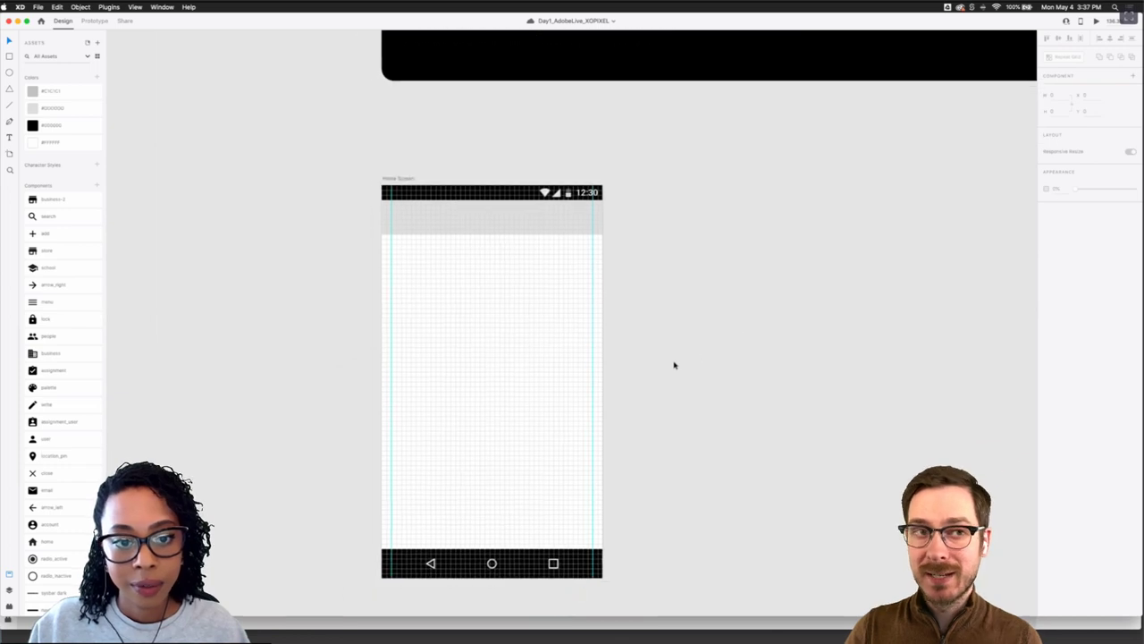
{"action": "scroll", "coordinate": [673, 364], "scroll_direction": "down", "scroll_amount": 3}
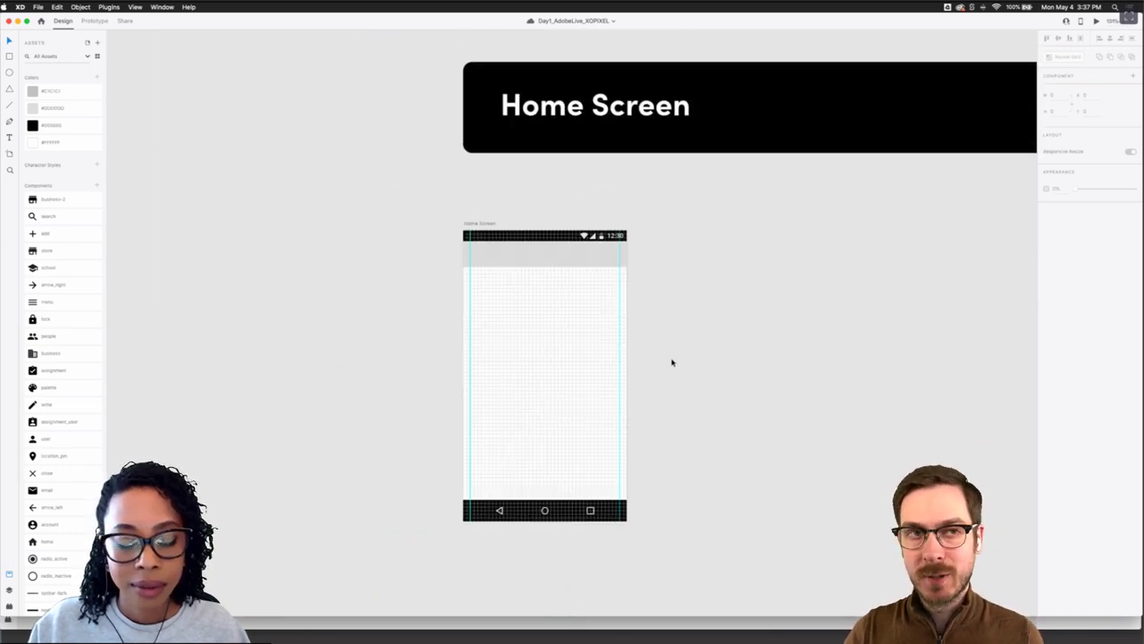
{"action": "scroll", "coordinate": [672, 362], "scroll_direction": "up", "scroll_amount": 1}
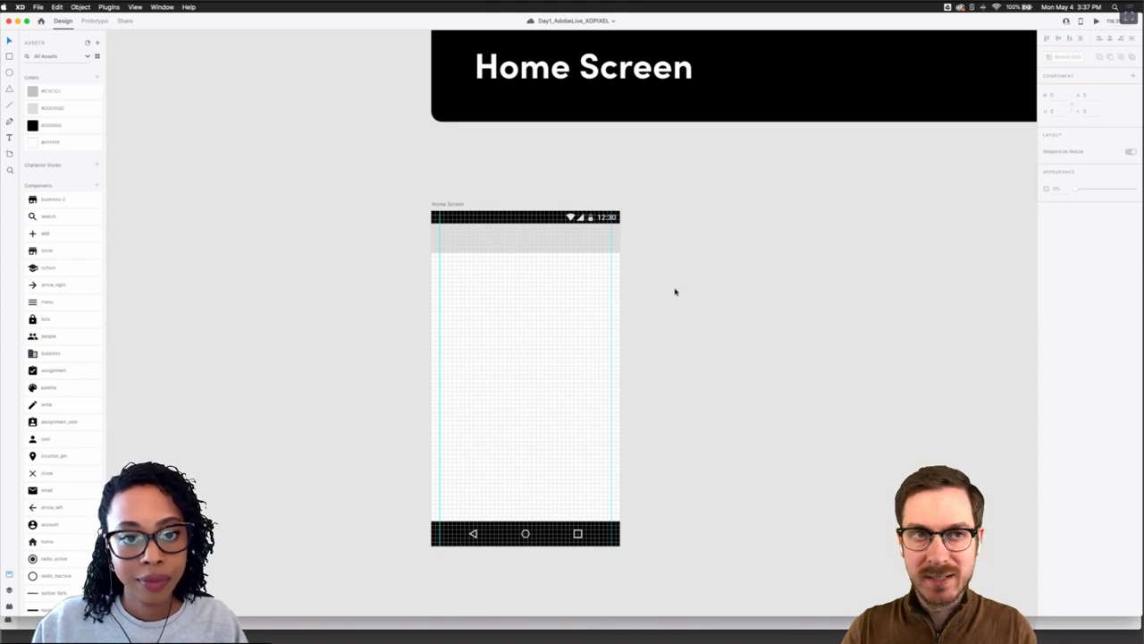
{"action": "scroll", "coordinate": [477, 273], "scroll_direction": "left", "scroll_amount": 5}
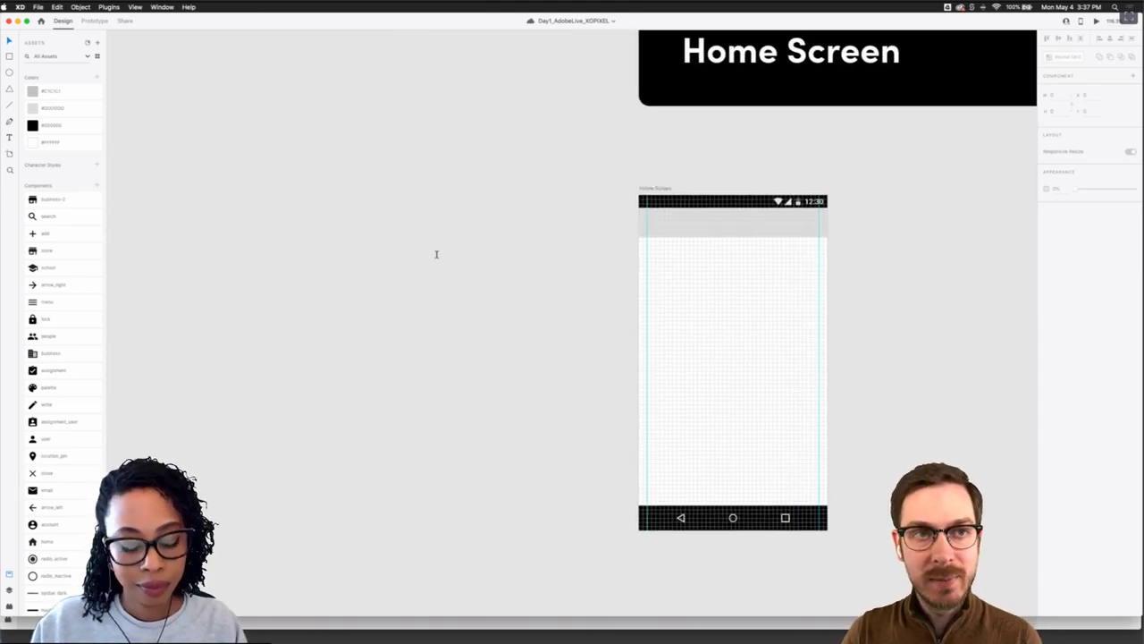
{"action": "key", "text": "t"}
{"action": "left_click_drag", "start_coordinate": [385, 227], "coordinate": [575, 414]}
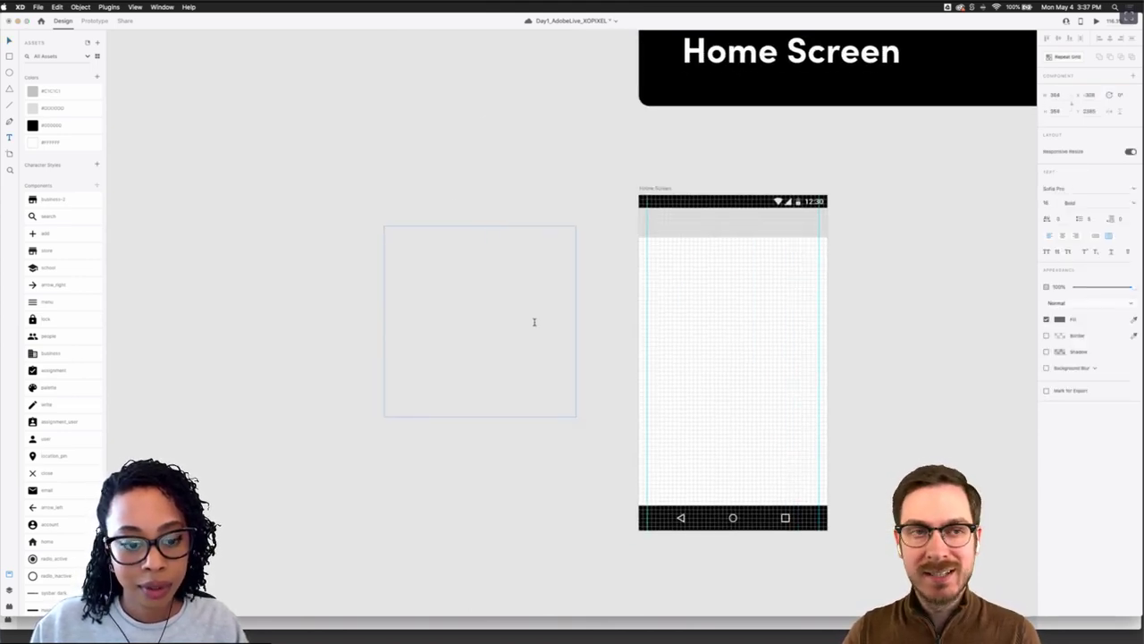
{"action": "type", "text": "Business nae"}
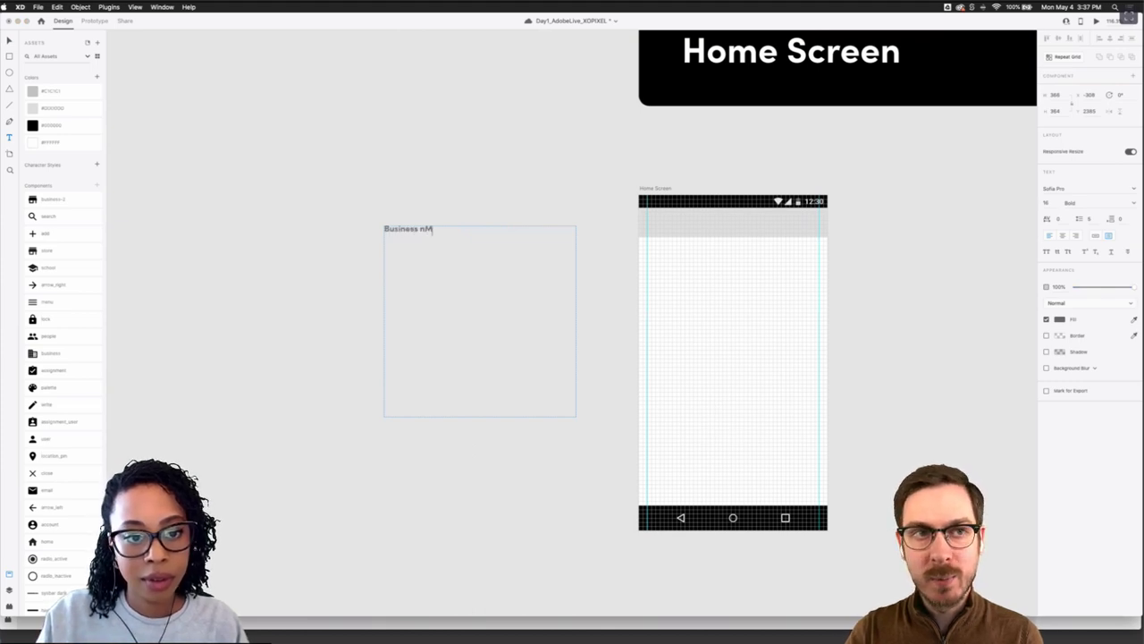
{"action": "key", "text": "BackSpace"}
{"action": "key", "text": "BackSpace"}
{"action": "key", "text": "BackSpace"}
{"action": "type", "text": "Names:"}
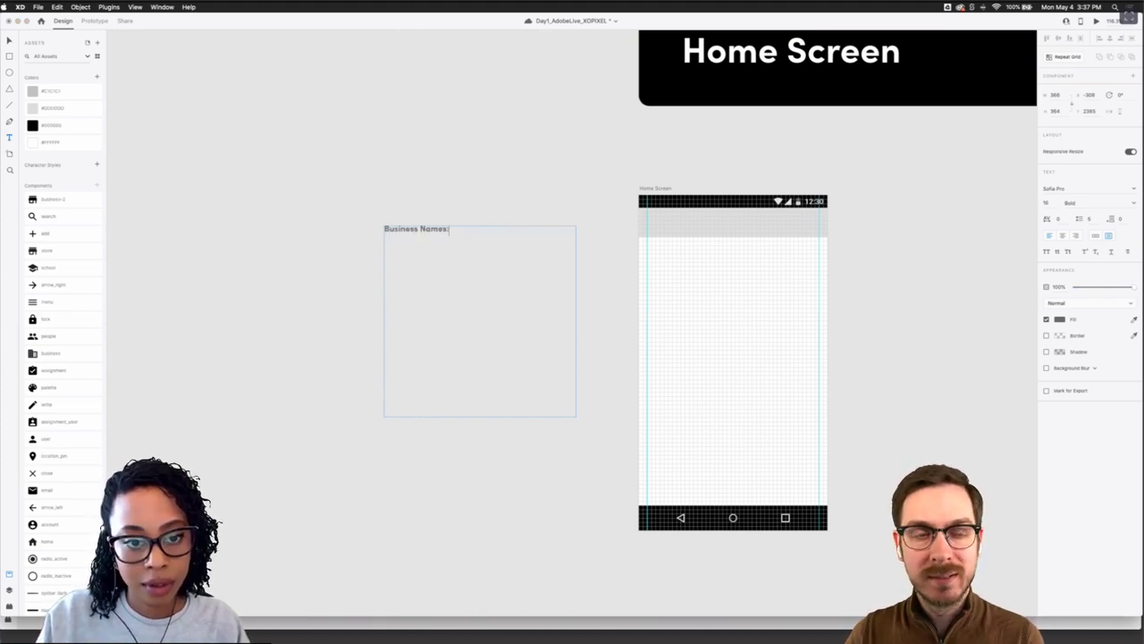
Add the line "Launch" below the Business Names heading and set the note's line spacing to 20
{"action": "key", "text": "Return"}
{"action": "type", "text": "Conf"}
{"action": "type", "text": "c"}
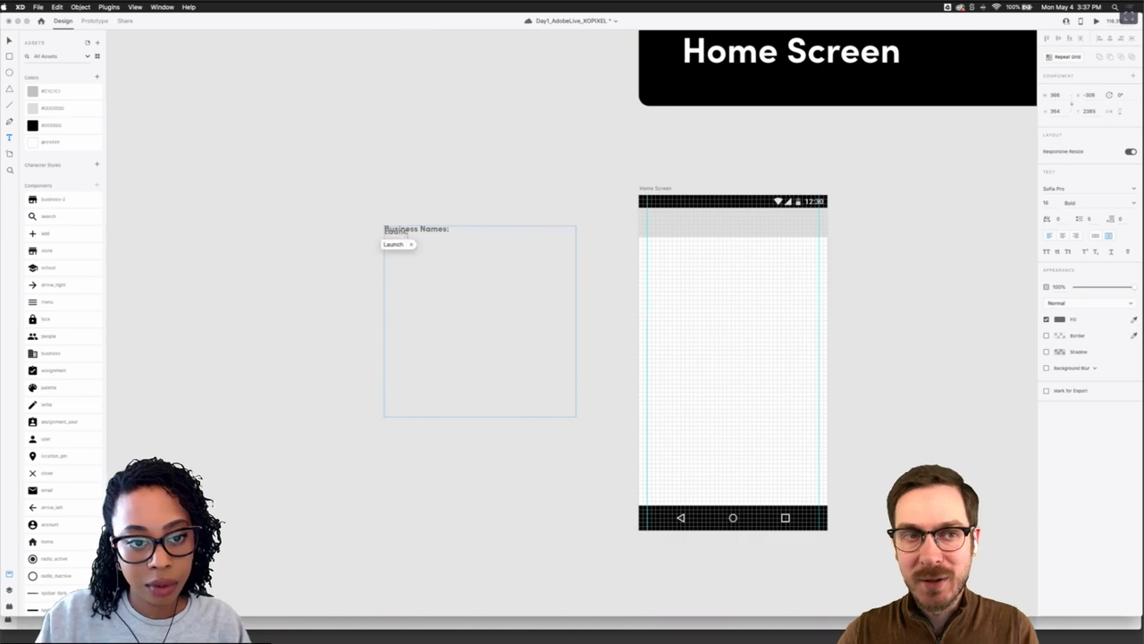
{"action": "key", "text": "Escape"}
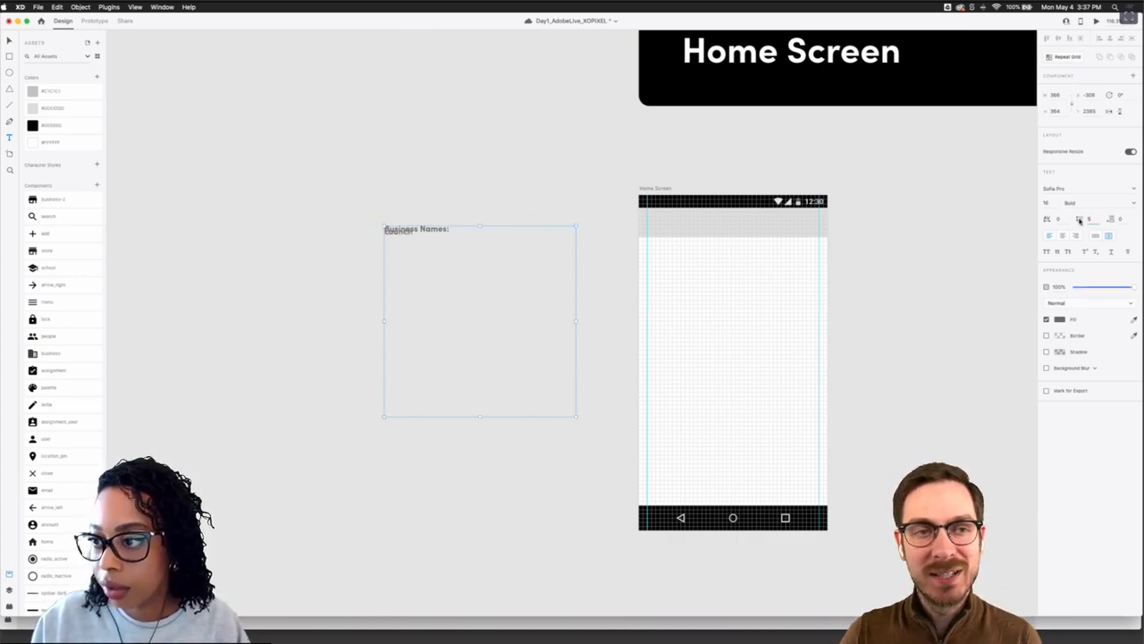
{"action": "type", "text": "20"}
{"action": "key", "text": "Return"}
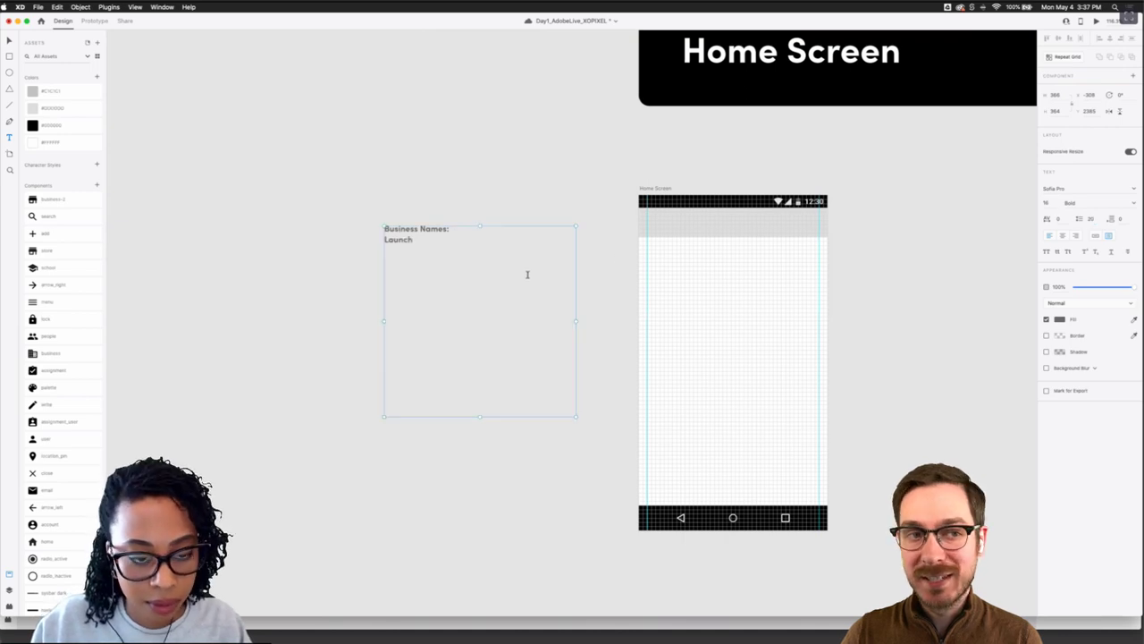
Complete the first business name as "Launch Up" and turn it into a bulleted list with "Let's Biz" as the second entry
{"action": "left_click", "coordinate": [500, 244]}
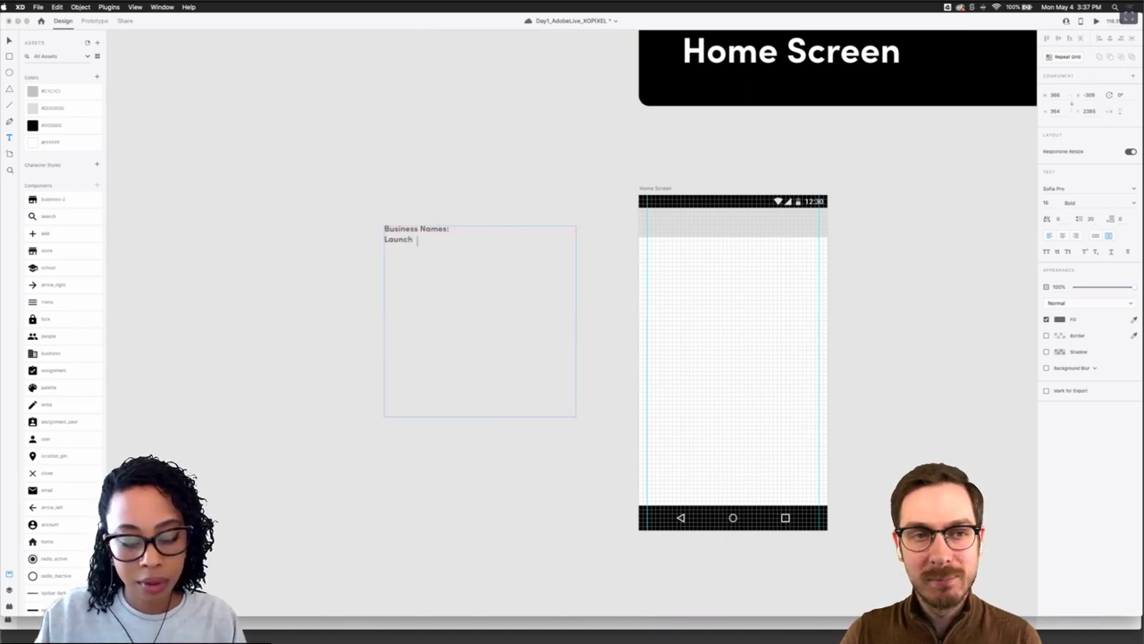
{"action": "type", "text": "Up"}
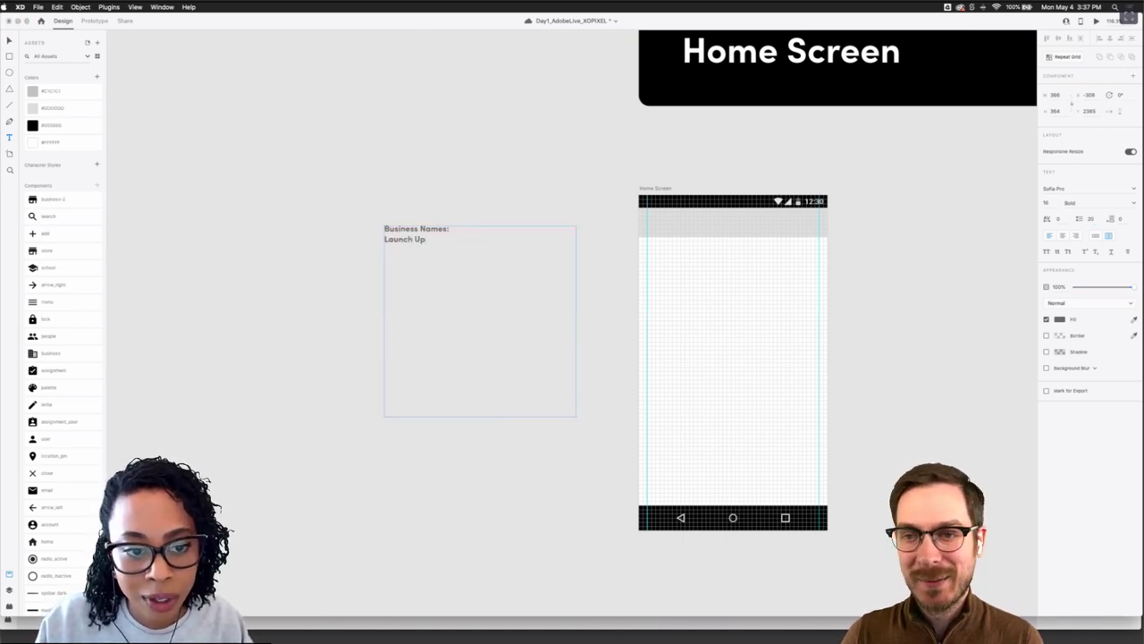
{"action": "left_click", "coordinate": [385, 239]}
{"action": "type", "text": "- "}
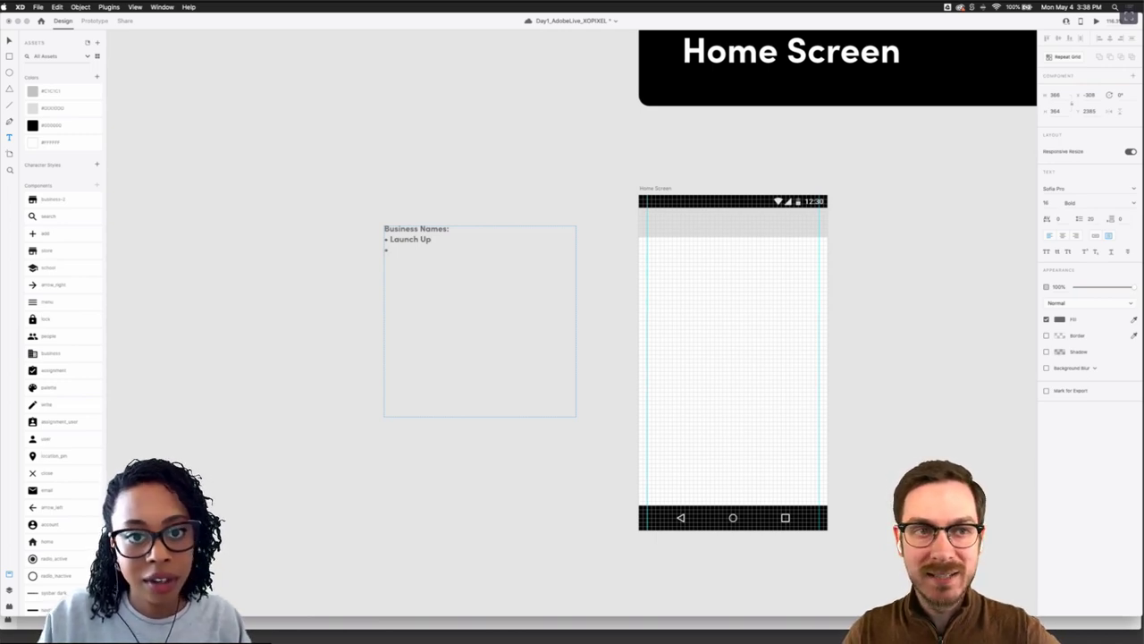
{"action": "type", "text": "Let's Biz"}
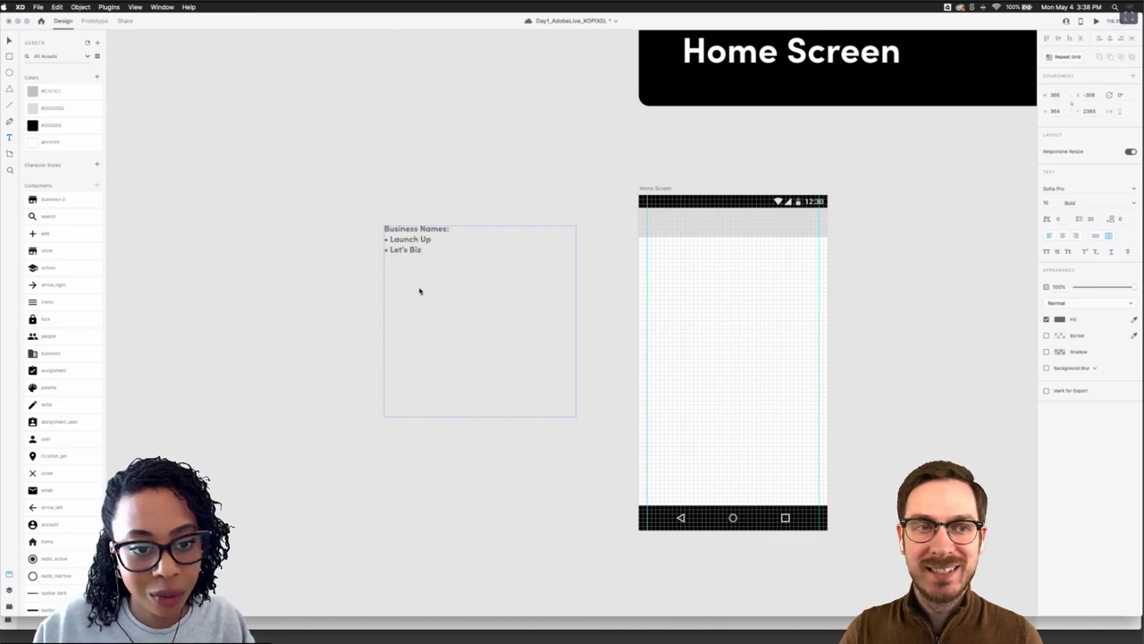
Add "3 2 1 Start" as the third bulleted entry in the Business Names list
{"action": "scroll", "coordinate": [414, 268], "scroll_direction": "up", "scroll_amount": 1}
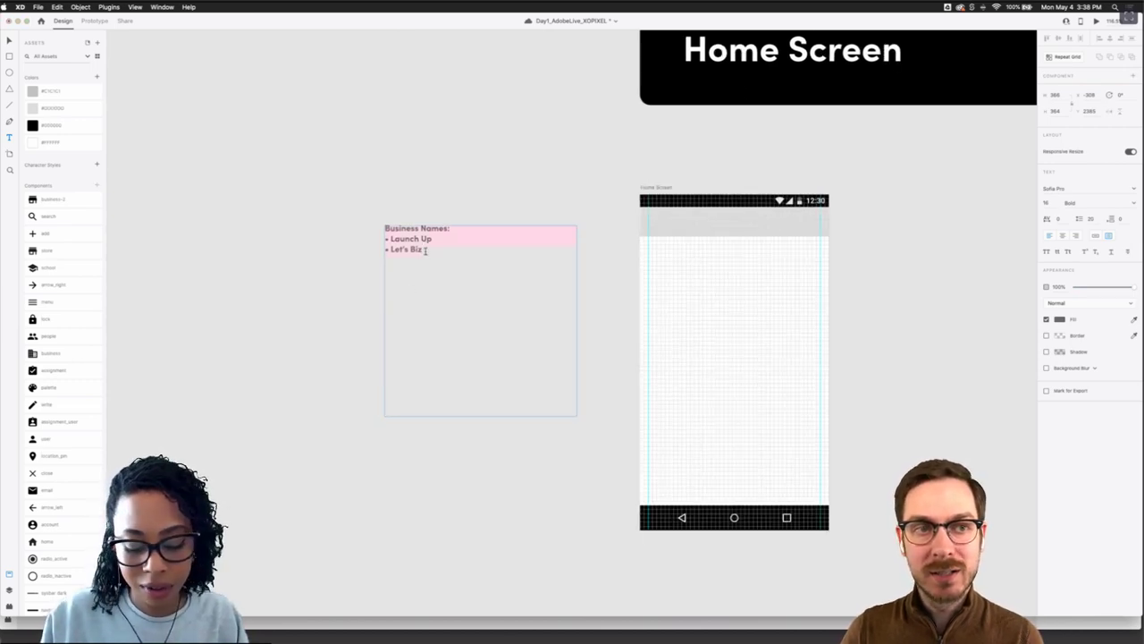
{"action": "type", "text": "iz"}
{"action": "key", "text": "Return"}
{"action": "type", "text": "• S"}
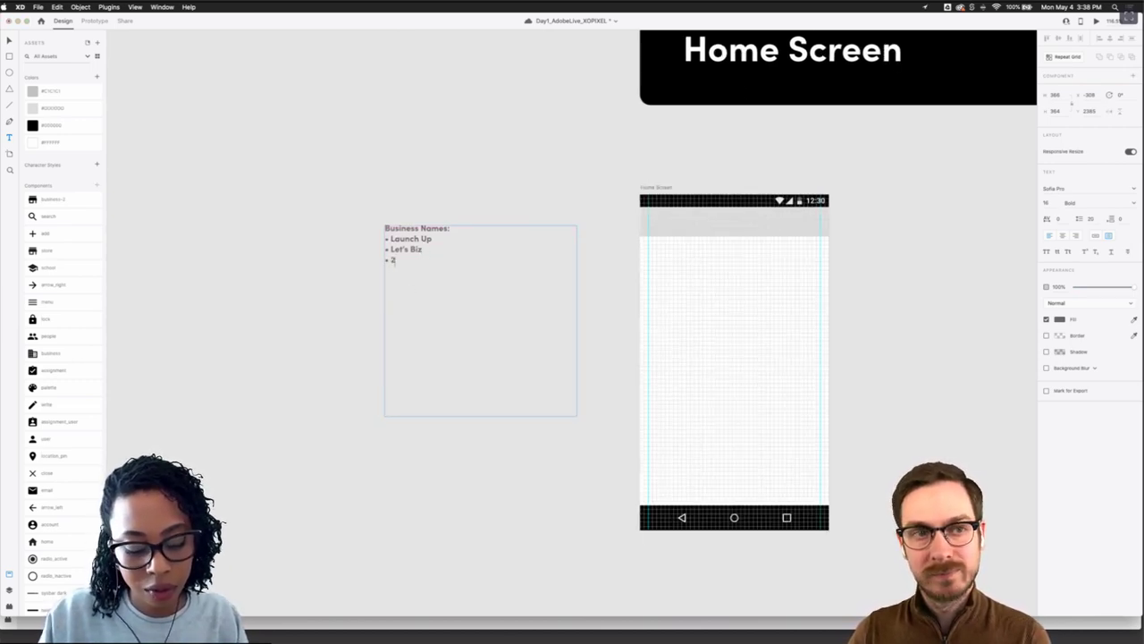
{"action": "key", "text": "BackSpace"}
{"action": "type", "text": "3 2 1 S"}
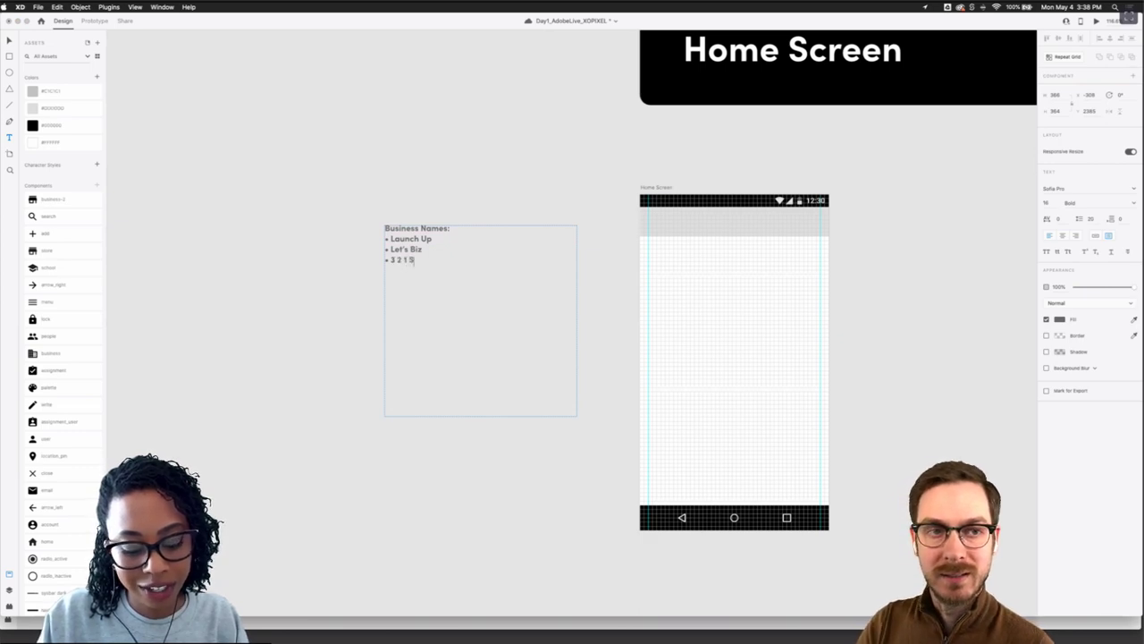
{"action": "type", "text": "tart"}
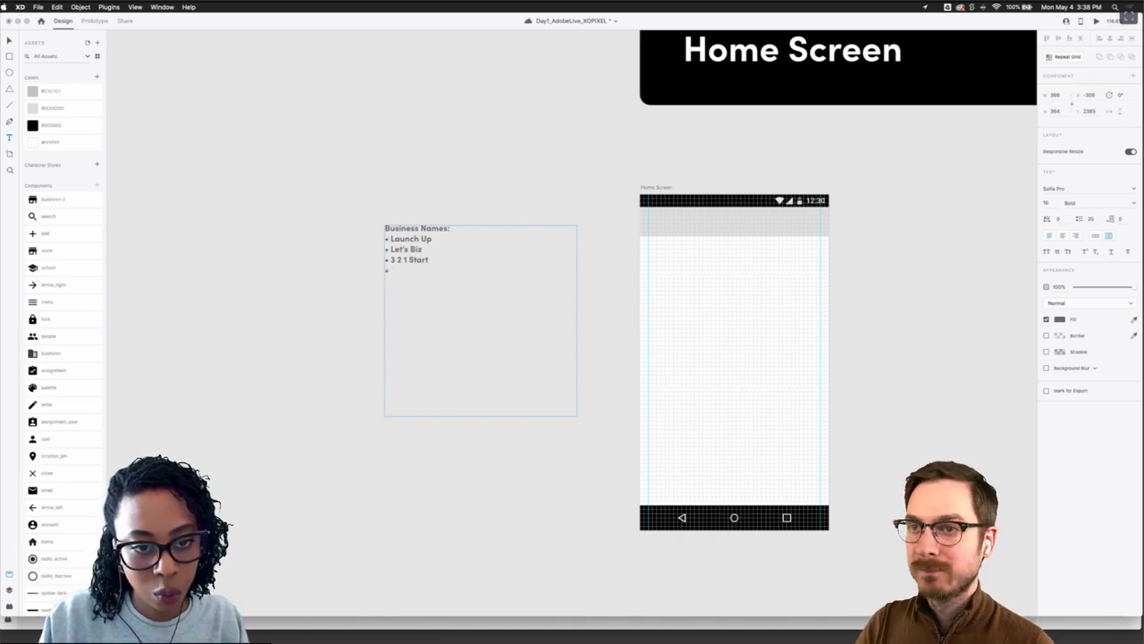
Add the bulleted entries "1 A Start Up" and "Biz Up" below "3 2 1 Start" in the Business Names list
{"action": "type", "text": "A"}
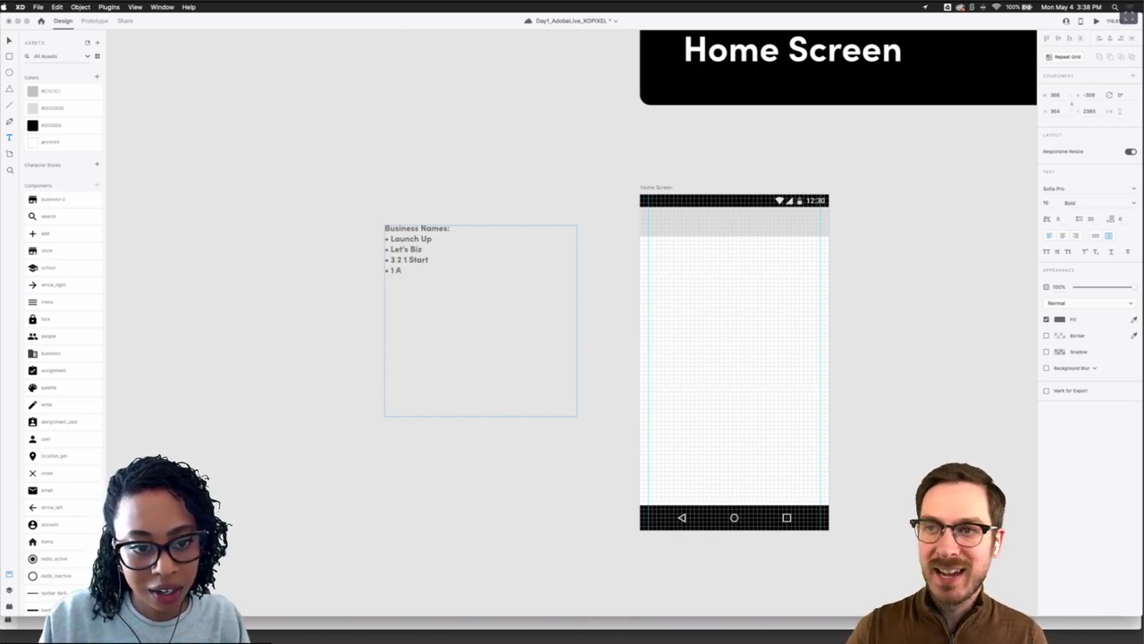
{"action": "type", "text": " Sta"}
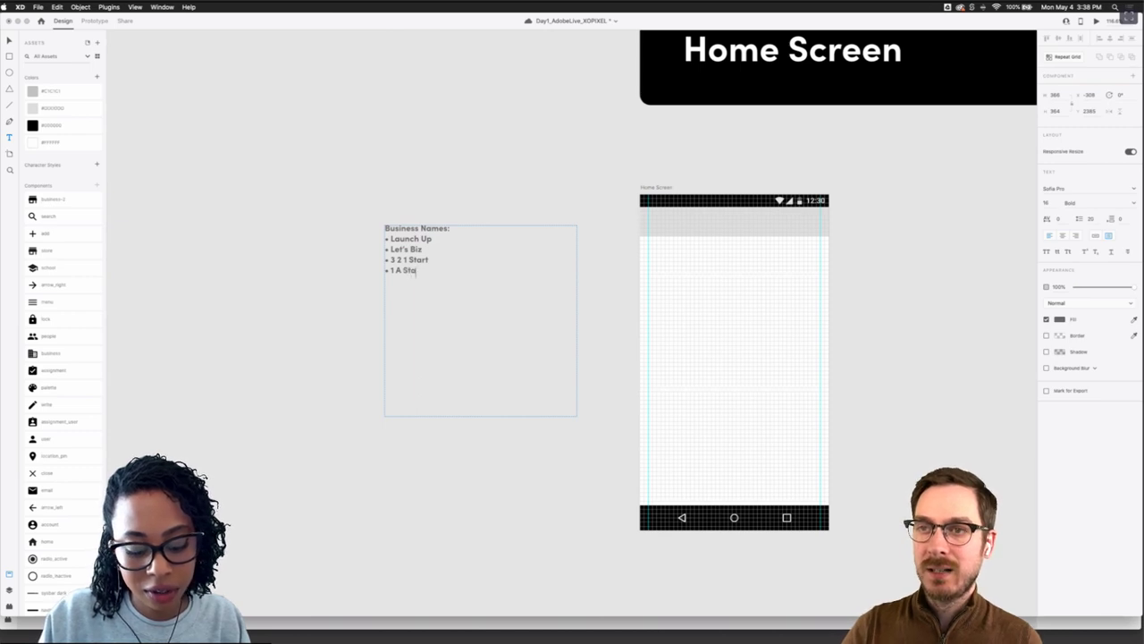
{"action": "type", "text": "rt Up"}
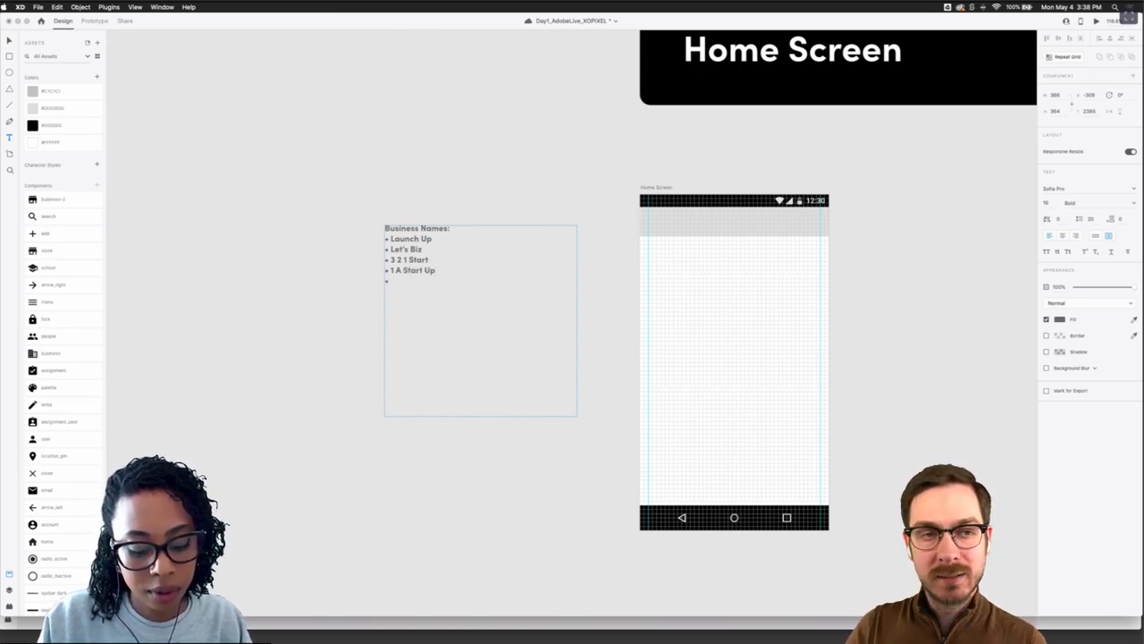
{"action": "type", "text": "Biz Up"}
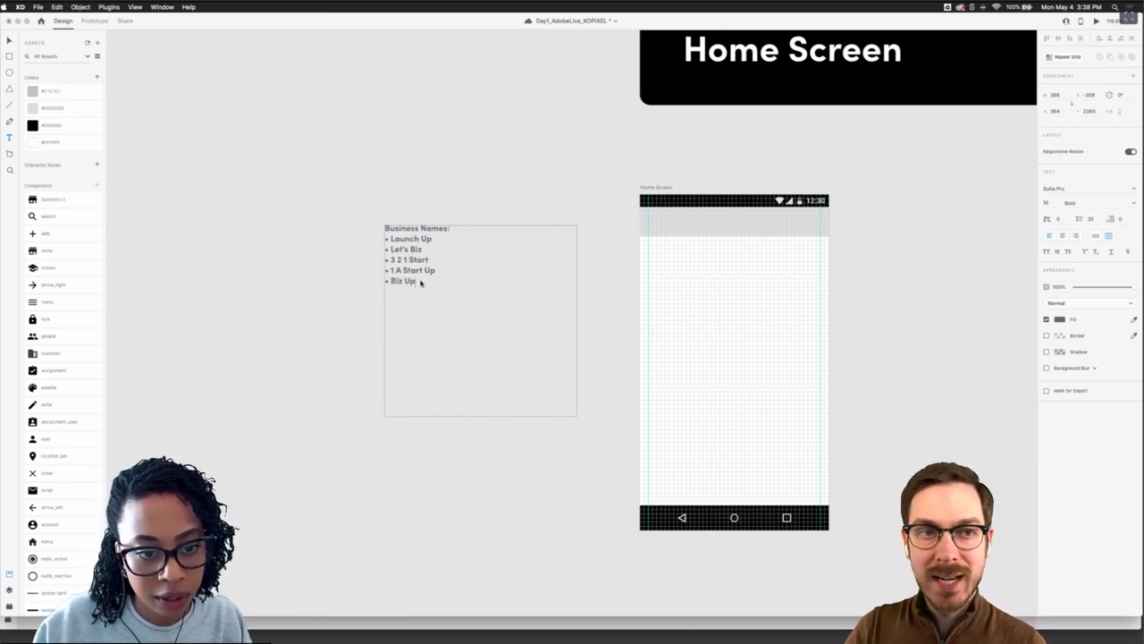
Add "Taking Care of Bizness" as a bulleted entry below "Biz Up" in the Business Names list
{"action": "type", "text": "• T"}
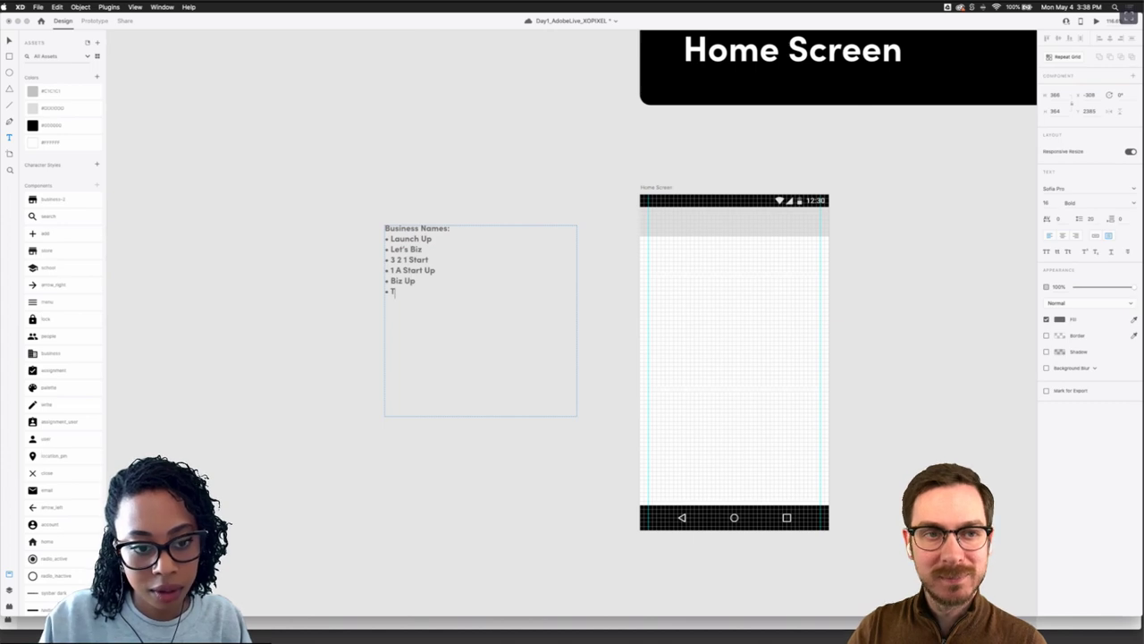
{"action": "type", "text": "aking Care o"}
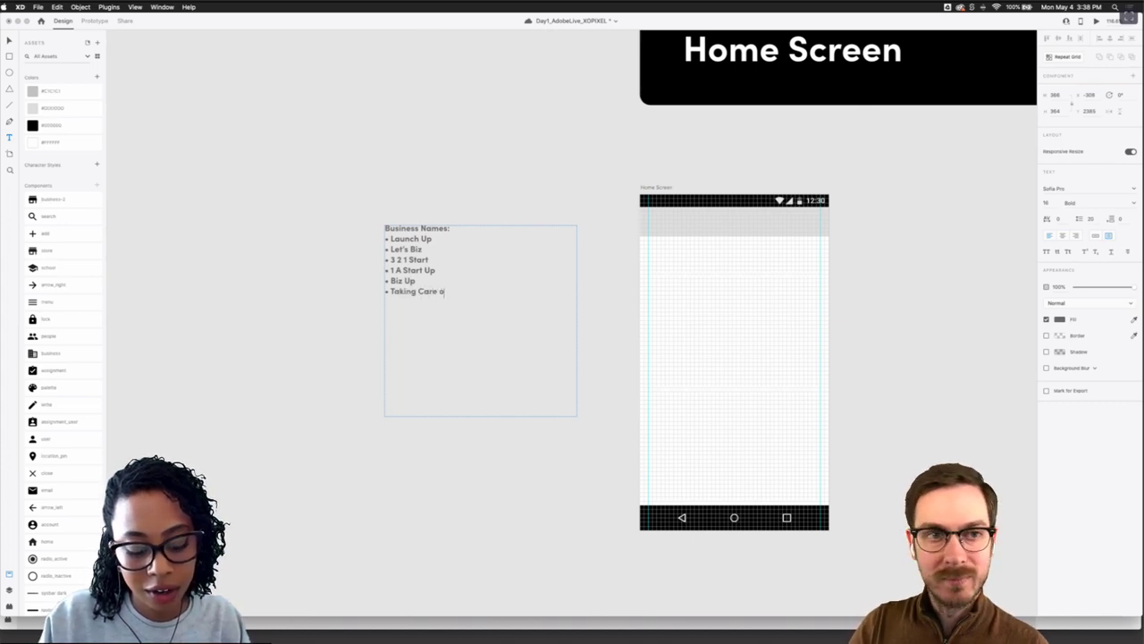
{"action": "type", "text": "f Bus"}
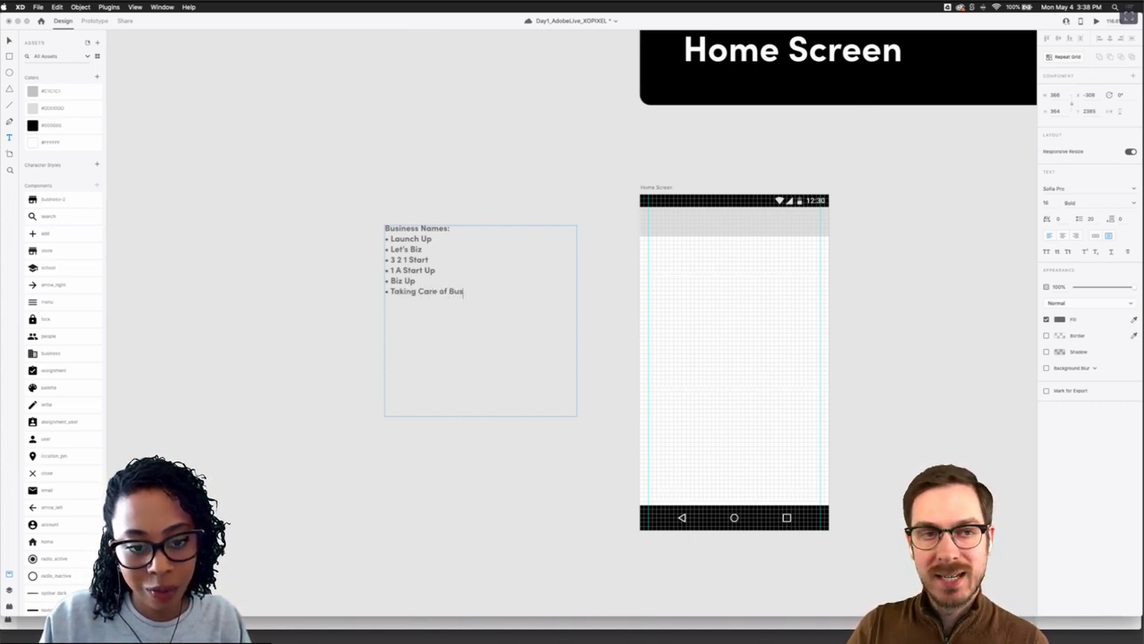
{"action": "key", "text": "BackSpace"}
{"action": "key", "text": "BackSpace"}
{"action": "type", "text": "izness"}
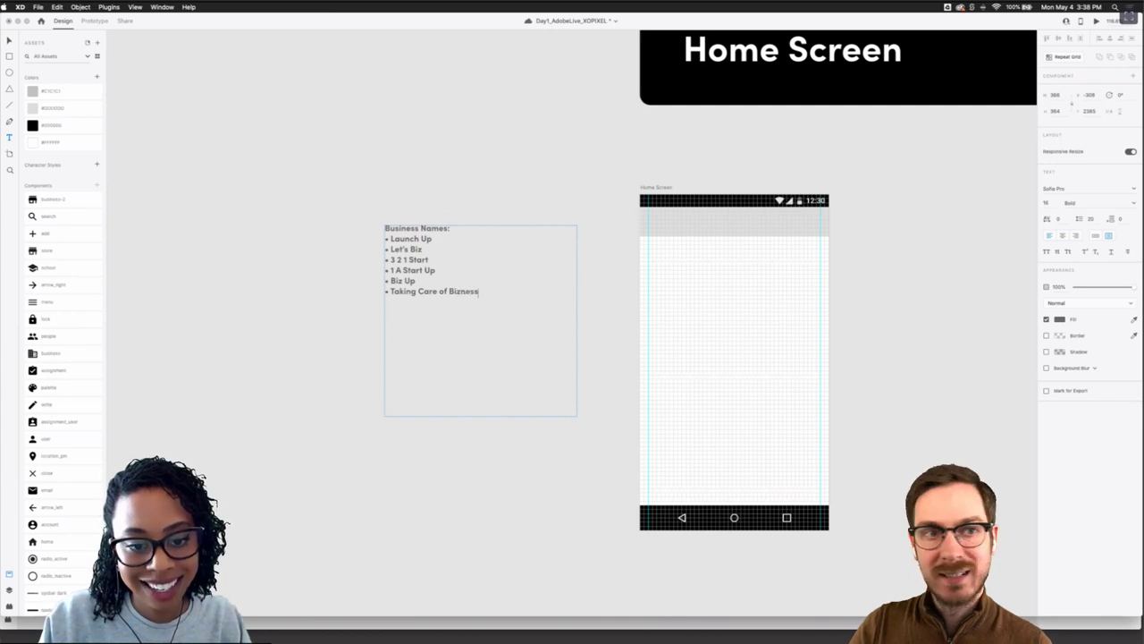
Correct the last item in the Business Names list so it reads "Taking Care of Business"
{"action": "key", "text": "BackSpace"}
{"action": "key", "text": "BackSpace"}
{"action": "key", "text": "BackSpace"}
{"action": "key", "text": "BackSpace"}
{"action": "key", "text": "BackSpace"}
{"action": "key", "text": "BackSpace"}
{"action": "type", "text": "usiness"}
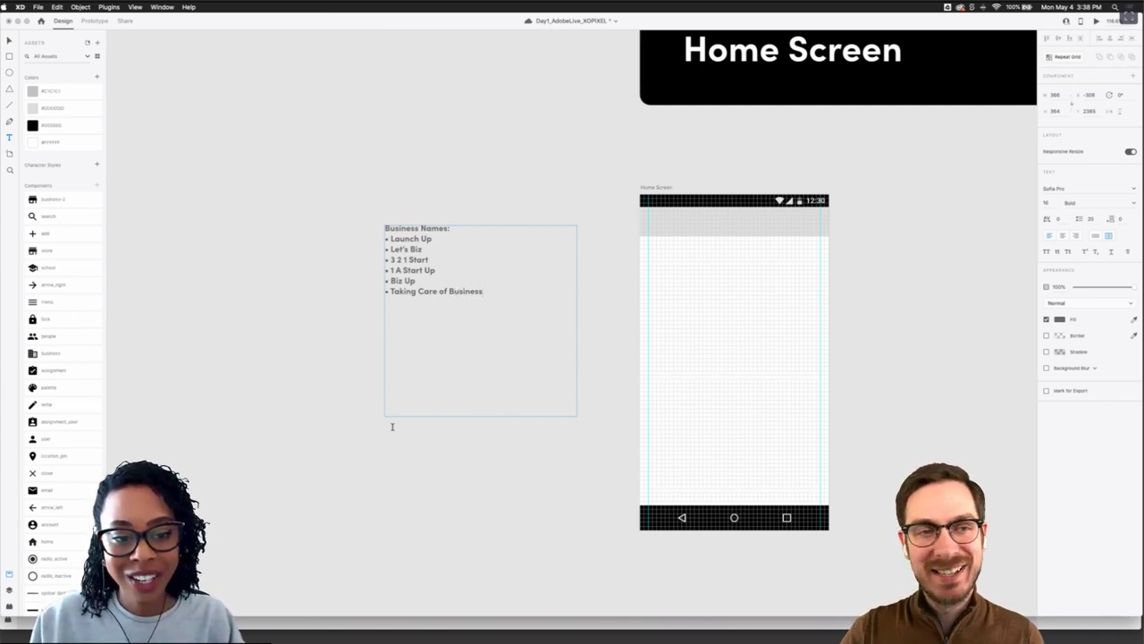
{"action": "key", "text": "Escape"}
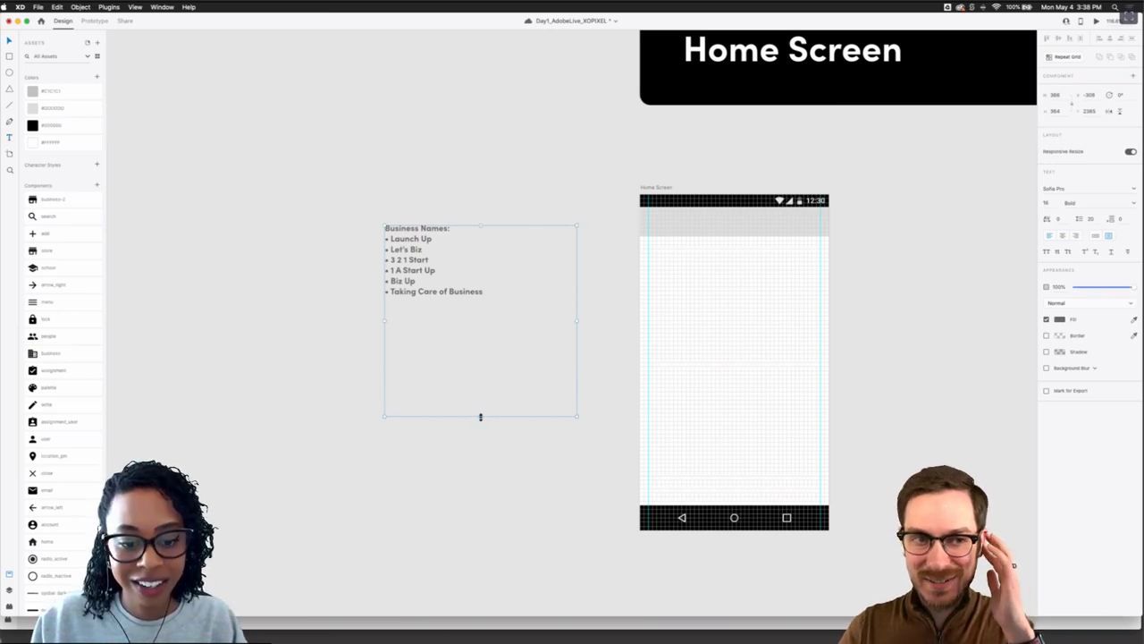
Resize the Business Names text box to about 267 × 380 and shift it 20 px closer to the Home Screen artboard
{"action": "mouse_move", "coordinate": [480, 416]}
{"action": "left_mouse_down"}
{"action": "mouse_move", "coordinate": [480, 405]}
{"action": "mouse_move", "coordinate": [480, 425]}
{"action": "left_mouse_up"}
{"action": "left_click_drag", "start_coordinate": [577, 325], "coordinate": [526, 326]}
{"action": "left_click", "coordinate": [561, 327]}
{"action": "left_click", "coordinate": [473, 284]}
{"action": "key", "text": "shift+Right"}
{"action": "key", "text": "shift+Right"}
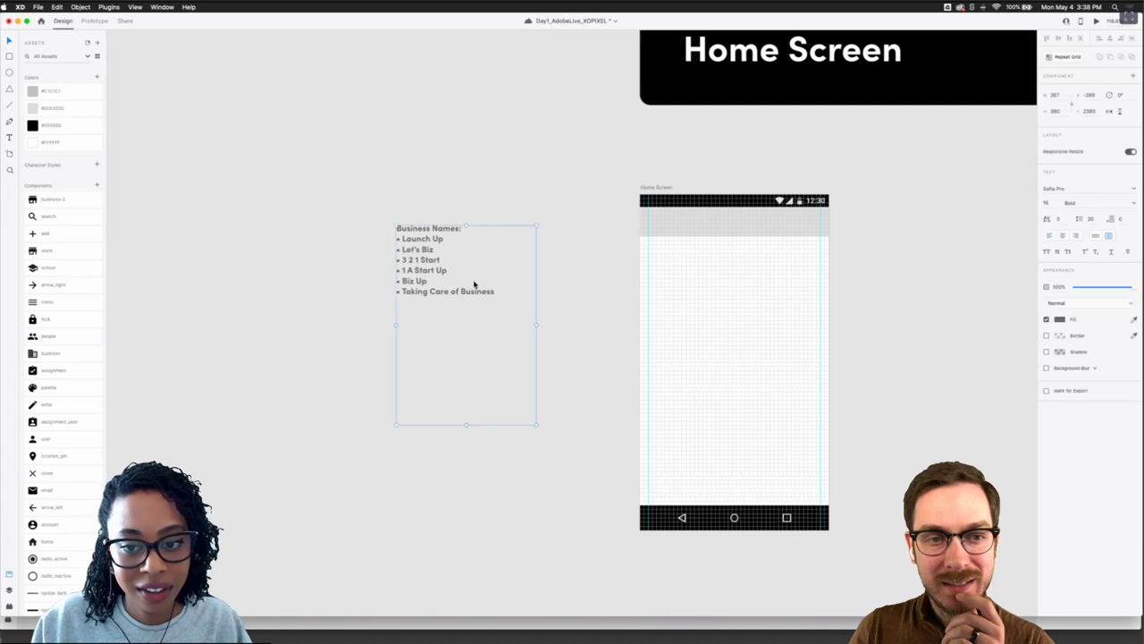
Add the text "Logo" to the gray header bar of the Home Screen artboard
{"action": "scroll", "coordinate": [473, 284], "scroll_direction": "down", "scroll_amount": 3}
{"action": "scroll", "coordinate": [500, 286], "scroll_direction": "right", "scroll_amount": 3}
{"action": "scroll", "coordinate": [502, 284], "scroll_direction": "up", "scroll_amount": 5}
{"action": "scroll", "coordinate": [501, 283], "scroll_direction": "right", "scroll_amount": 3}
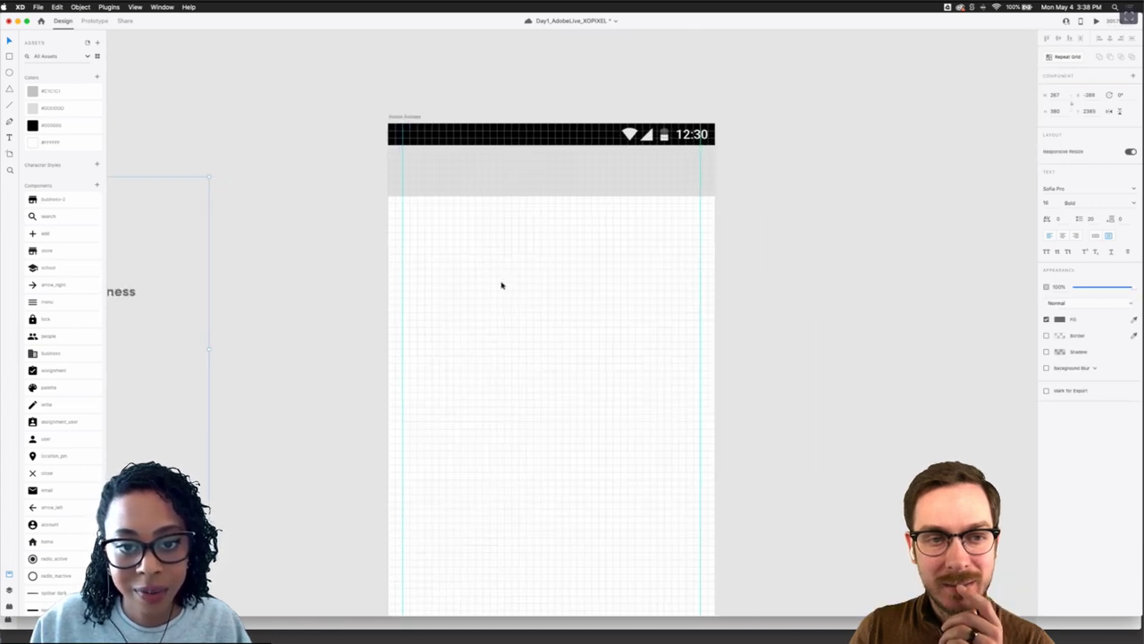
{"action": "scroll", "coordinate": [500, 283], "scroll_direction": "down", "scroll_amount": 3}
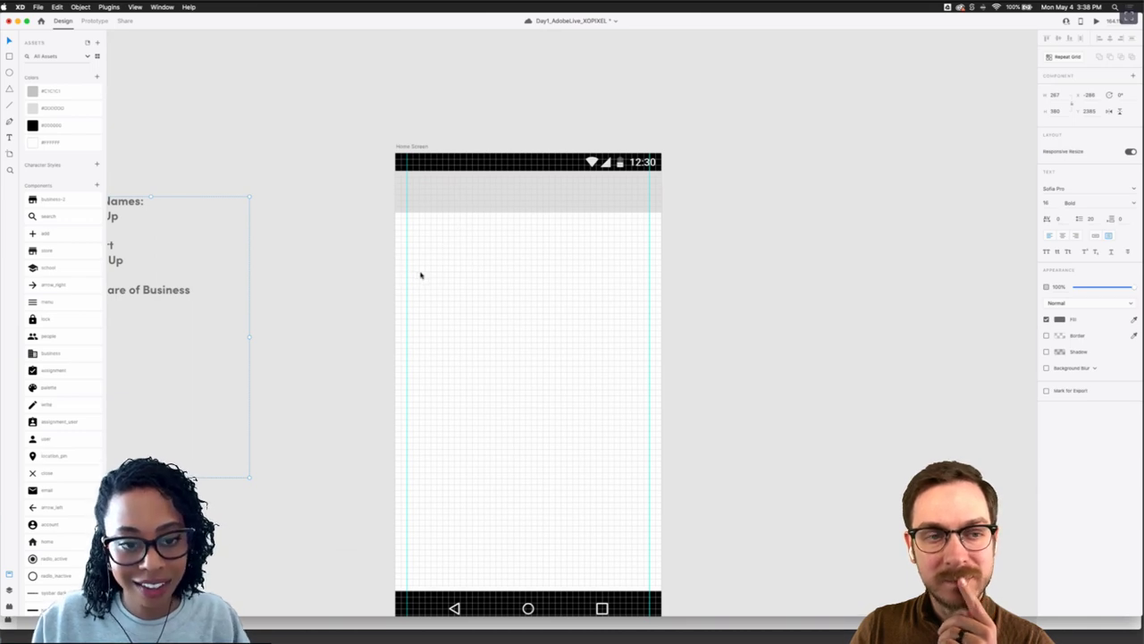
{"action": "scroll", "coordinate": [421, 274], "scroll_direction": "left", "scroll_amount": 3}
{"action": "scroll", "coordinate": [485, 273], "scroll_direction": "right", "scroll_amount": 3}
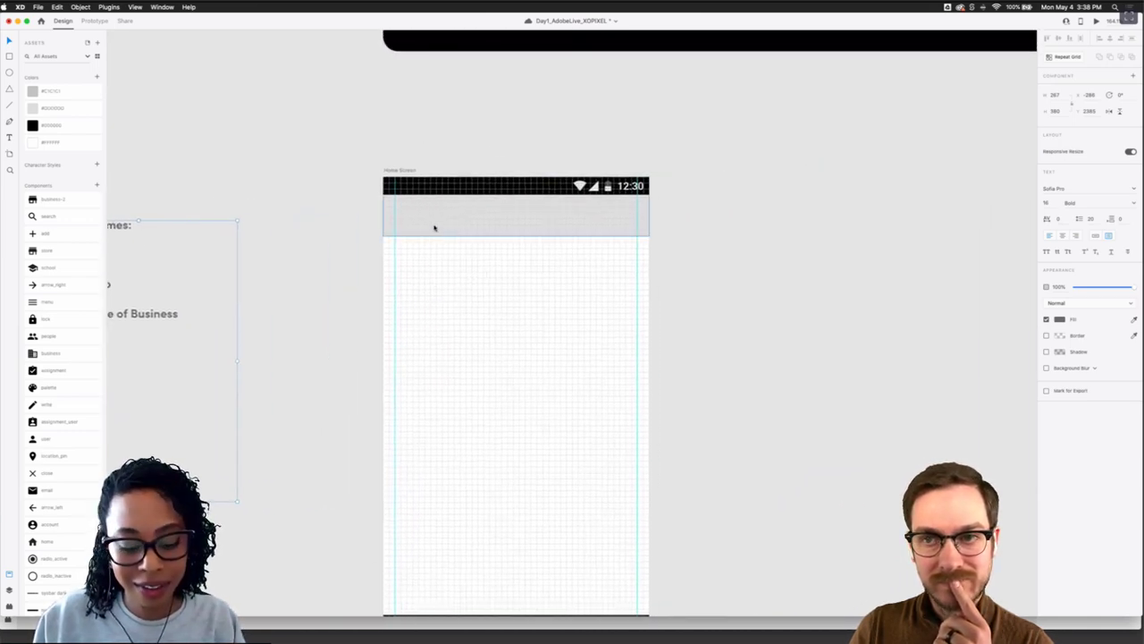
{"action": "key", "text": "t"}
{"action": "left_click", "coordinate": [410, 217]}
{"action": "left_click", "coordinate": [410, 217]}
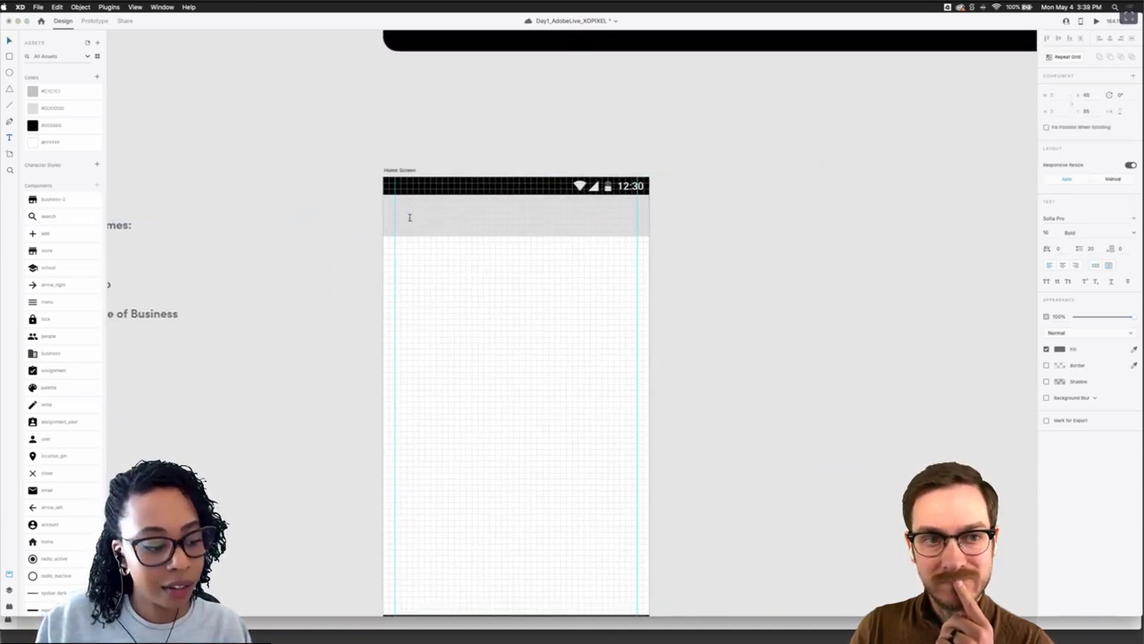
{"action": "type", "text": "Logo"}
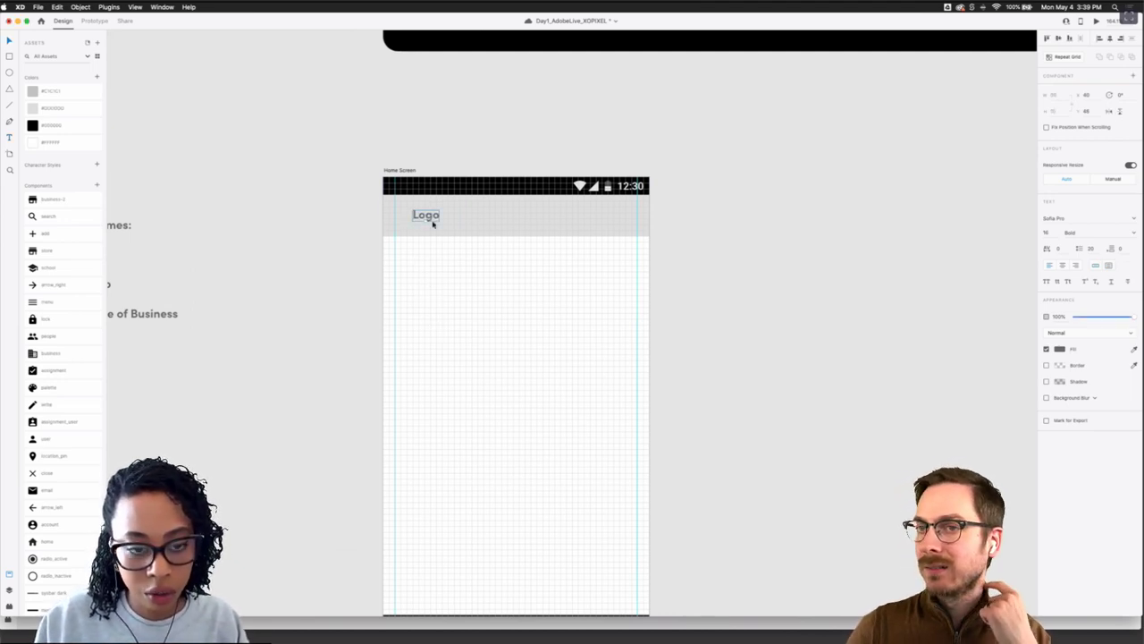
Move the Logo text to the header's left margin guide at X 16
{"action": "left_click_drag", "start_coordinate": [436, 214], "coordinate": [431, 217]}
{"action": "scroll", "coordinate": [426, 217], "scroll_direction": "up", "scroll_amount": 5}
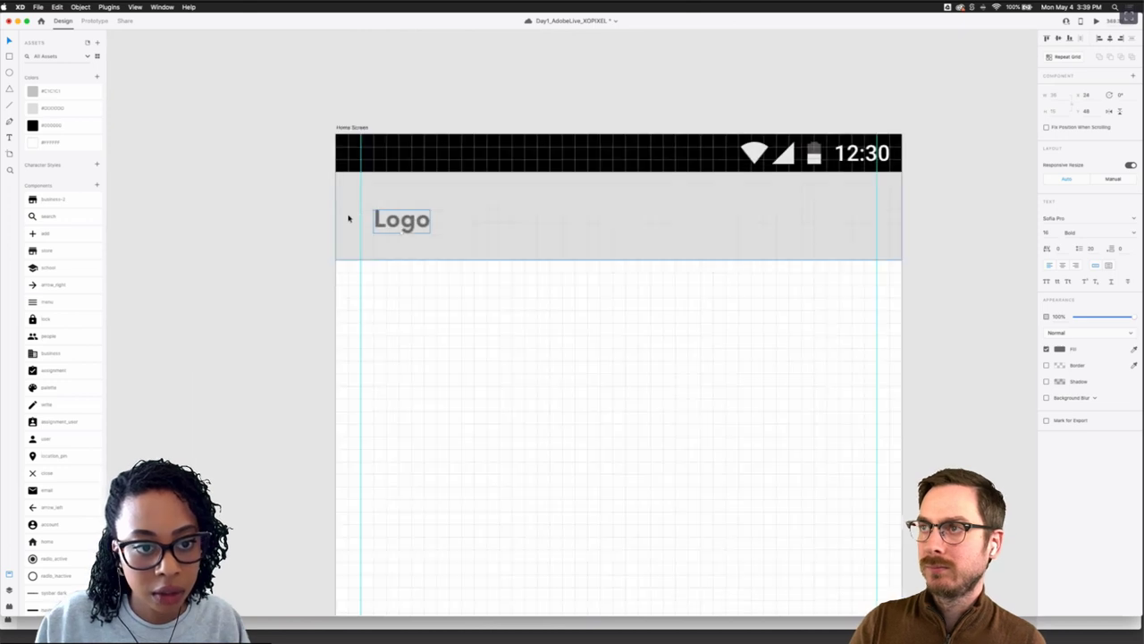
{"action": "left_click_drag", "start_coordinate": [376, 223], "coordinate": [367, 222]}
{"action": "left_click", "coordinate": [439, 224]}
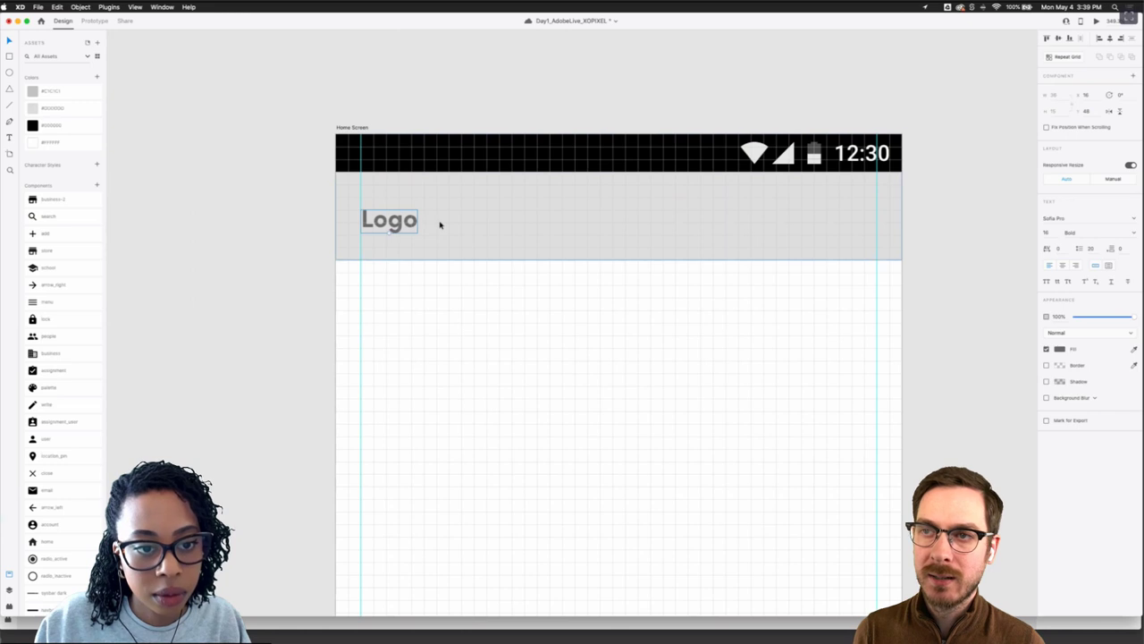
Try to centre the Logo text vertically on the header rectangle, and move the text back down below the status bar
{"action": "left_click", "coordinate": [1059, 39]}
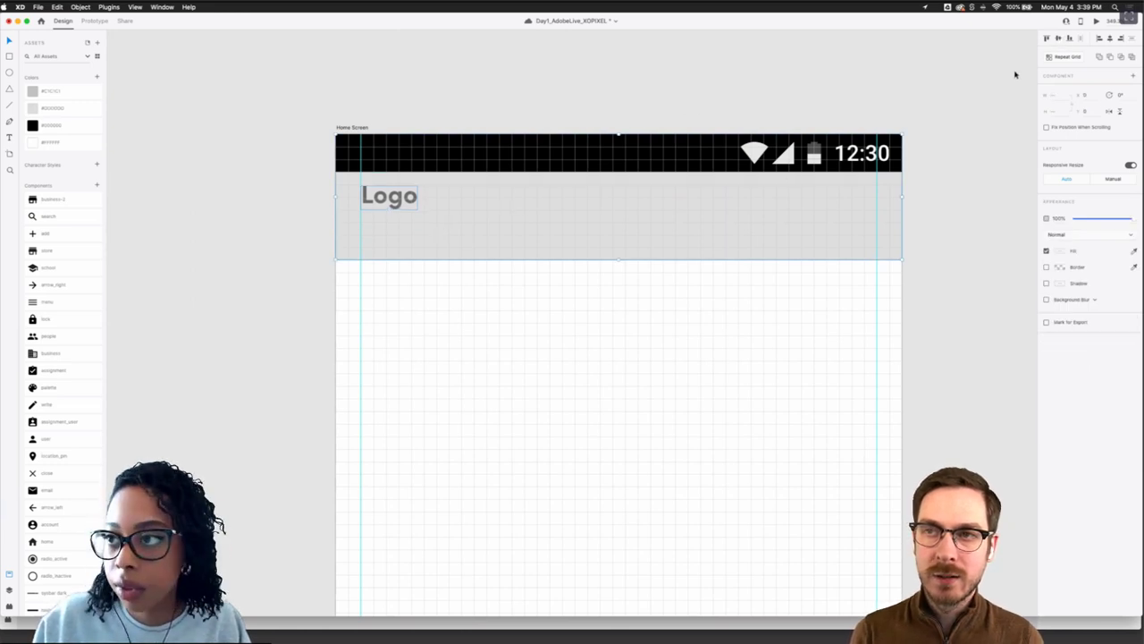
{"action": "left_click", "coordinate": [924, 92]}
{"action": "left_click_drag", "start_coordinate": [404, 206], "coordinate": [402, 232]}
{"action": "left_click", "coordinate": [395, 97]}
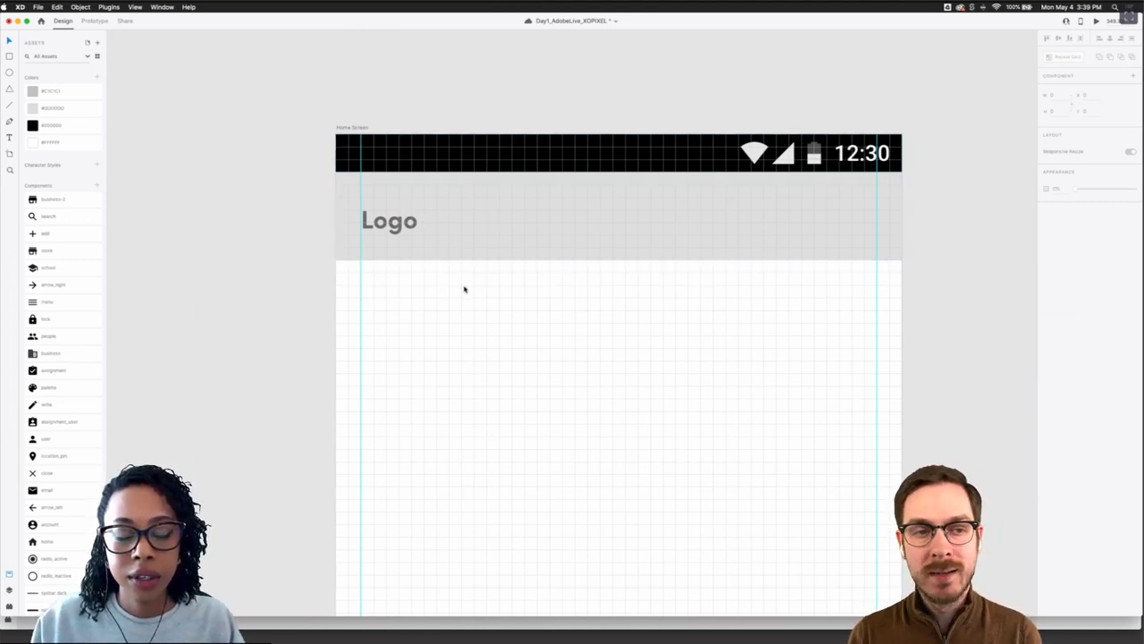
Draw a borderless circle about 22 px wide in the header bar near the right margin guide
{"action": "scroll", "coordinate": [464, 288], "scroll_direction": "down", "scroll_amount": 3}
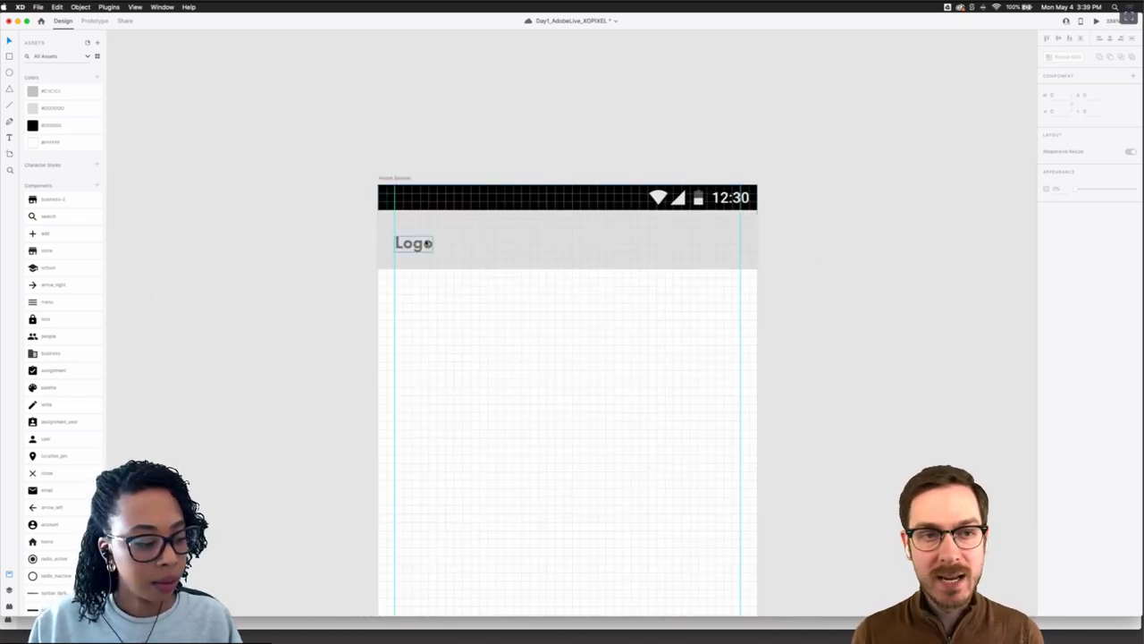
{"action": "scroll", "coordinate": [747, 242], "scroll_direction": "up", "scroll_amount": 5}
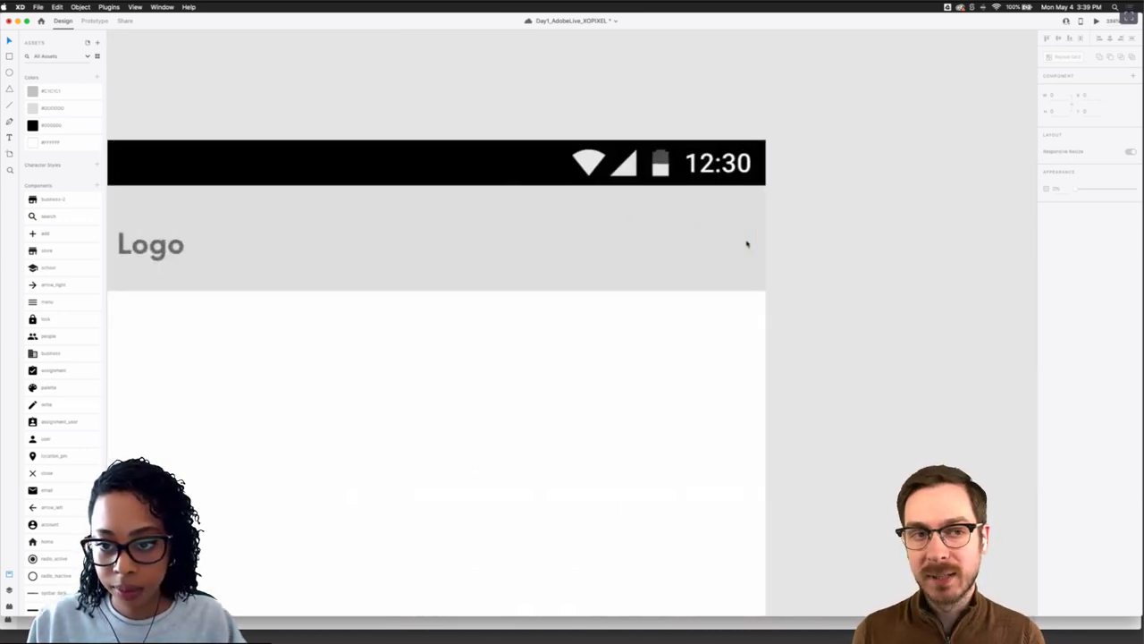
{"action": "left_click", "coordinate": [733, 227]}
{"action": "key", "text": "r"}
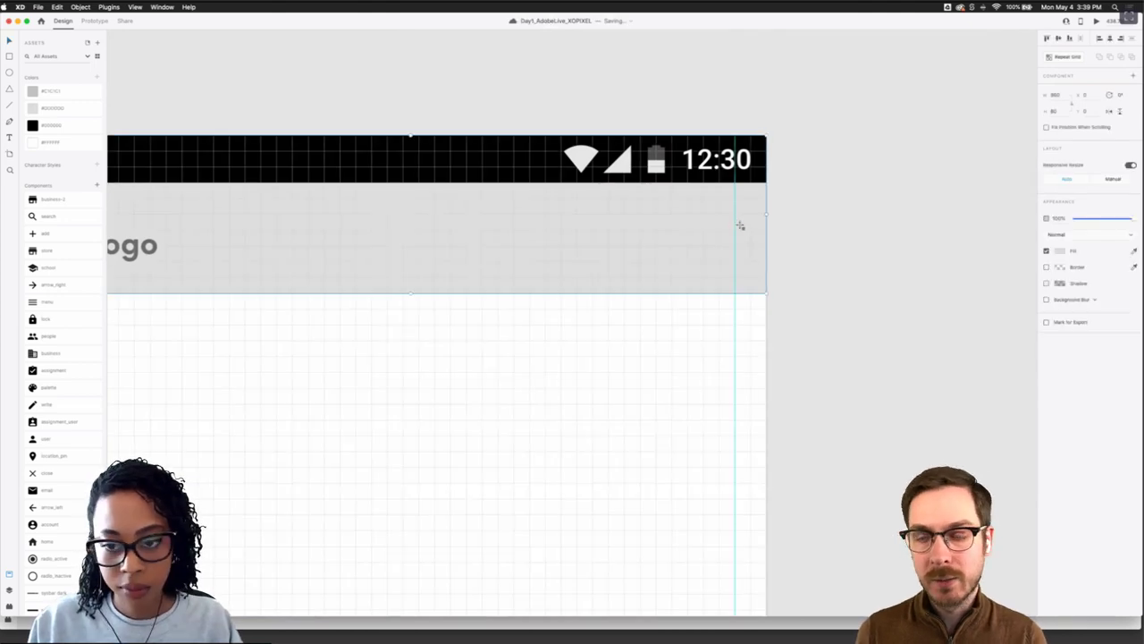
{"action": "mouse_move", "coordinate": [736, 216]}
{"action": "left_mouse_down"}
{"action": "mouse_move", "coordinate": [688, 260]}
{"action": "mouse_move", "coordinate": [671, 257]}
{"action": "left_mouse_up"}
{"action": "key", "text": "e"}
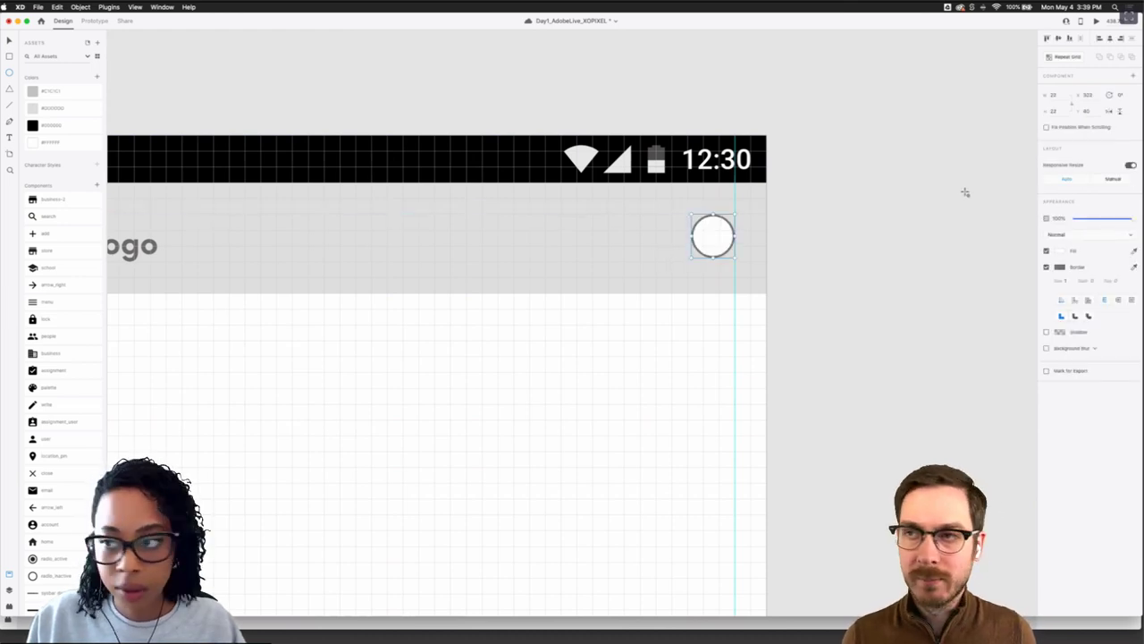
{"action": "left_click", "coordinate": [1047, 267]}
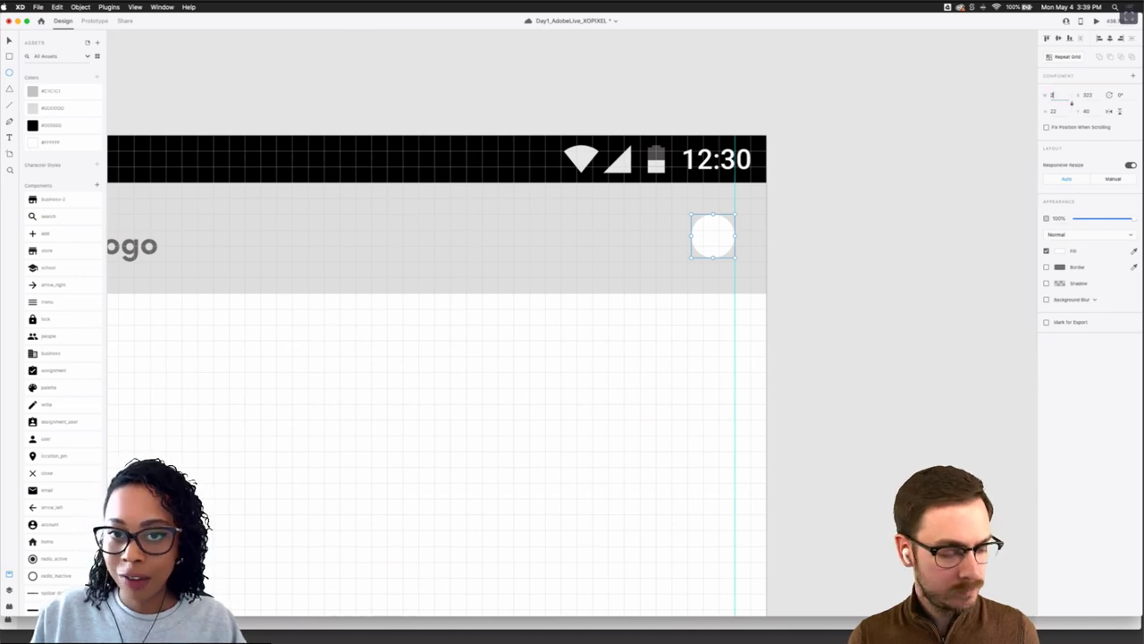
Set the header circle's size to 24 × 24 and move it flush with the right margin guide at X 320
{"action": "key", "text": "Return"}
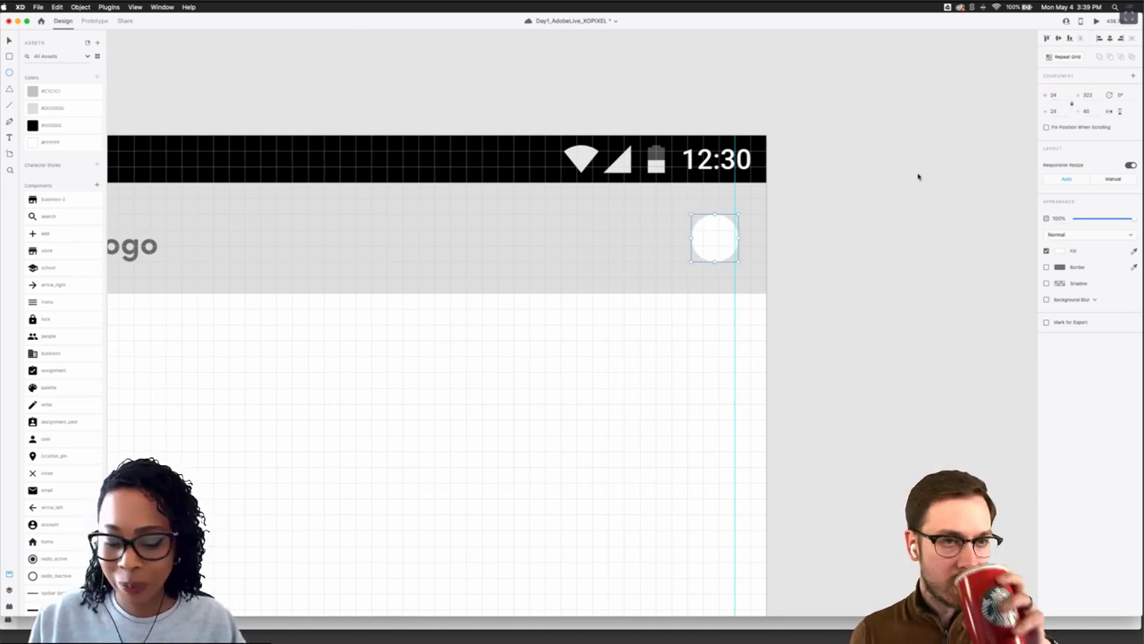
{"action": "left_click", "coordinate": [852, 201]}
{"action": "left_click_drag", "start_coordinate": [724, 247], "coordinate": [719, 246]}
{"action": "scroll", "coordinate": [788, 262], "scroll_direction": "down", "scroll_amount": 2}
{"action": "scroll", "coordinate": [788, 262], "scroll_direction": "down", "scroll_amount": 2}
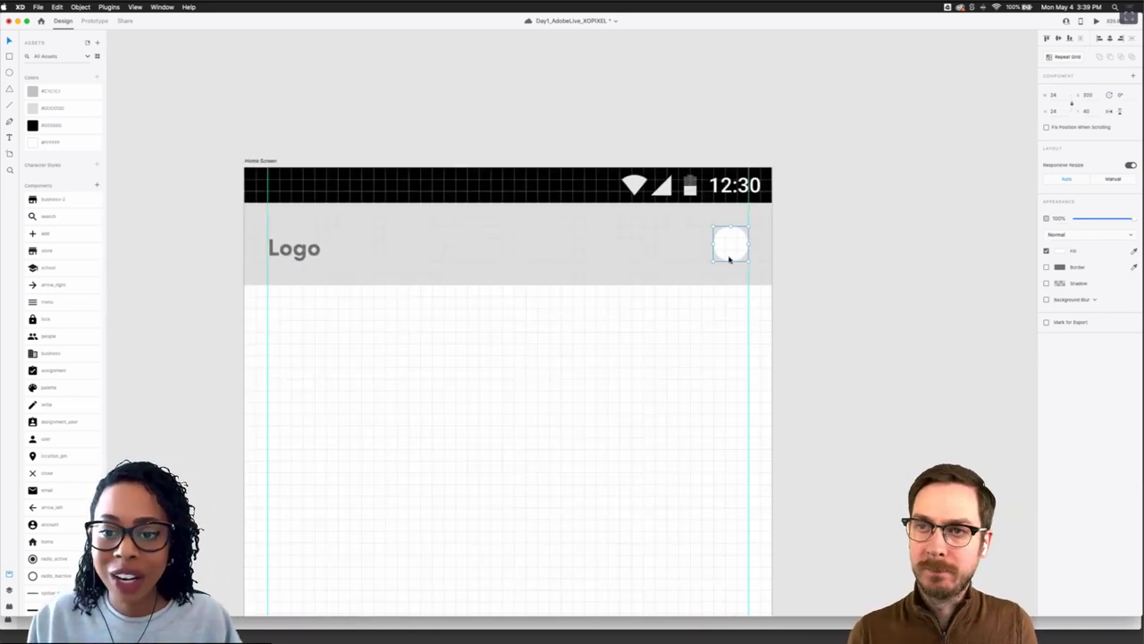
{"action": "left_click", "coordinate": [694, 251]}
{"action": "left_click", "coordinate": [894, 158]}
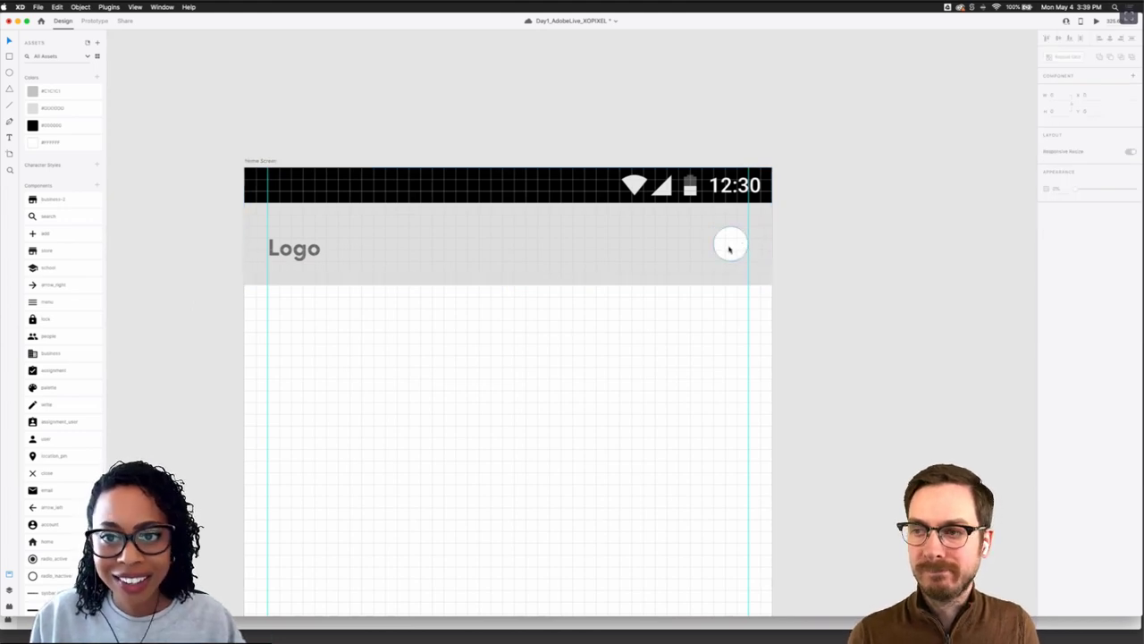
Align the Logo text and the header circle to each other by their vertical middles
{"action": "scroll", "coordinate": [730, 247], "scroll_direction": "up", "scroll_amount": 3}
{"action": "scroll", "coordinate": [730, 249], "scroll_direction": "down", "scroll_amount": 3}
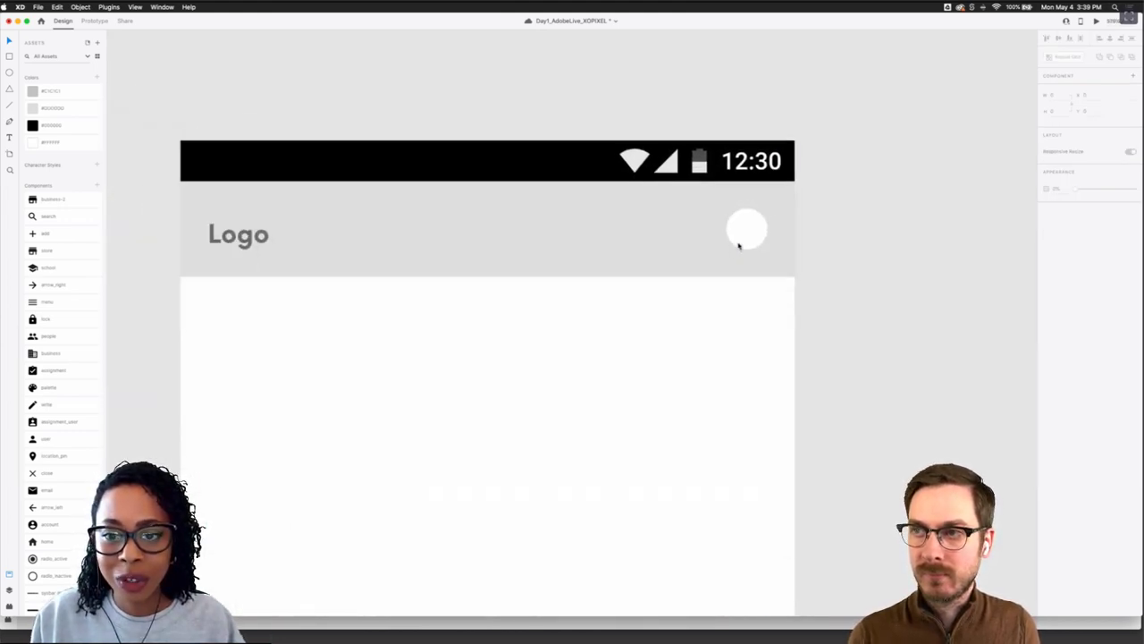
{"action": "left_click", "coordinate": [739, 247]}
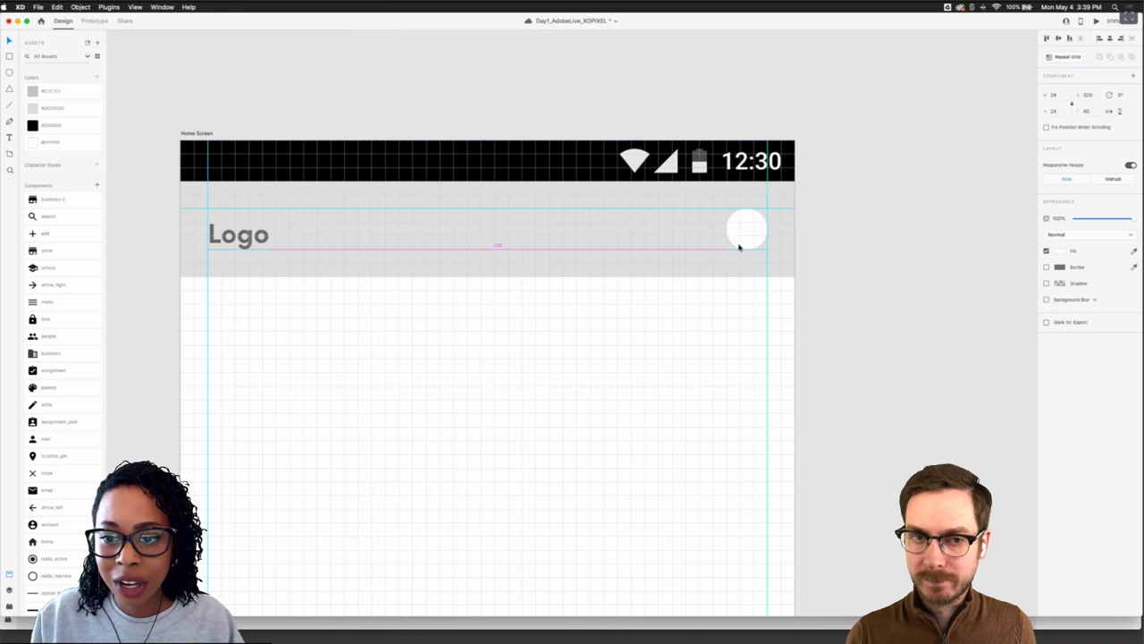
{"action": "left_click", "coordinate": [266, 235]}
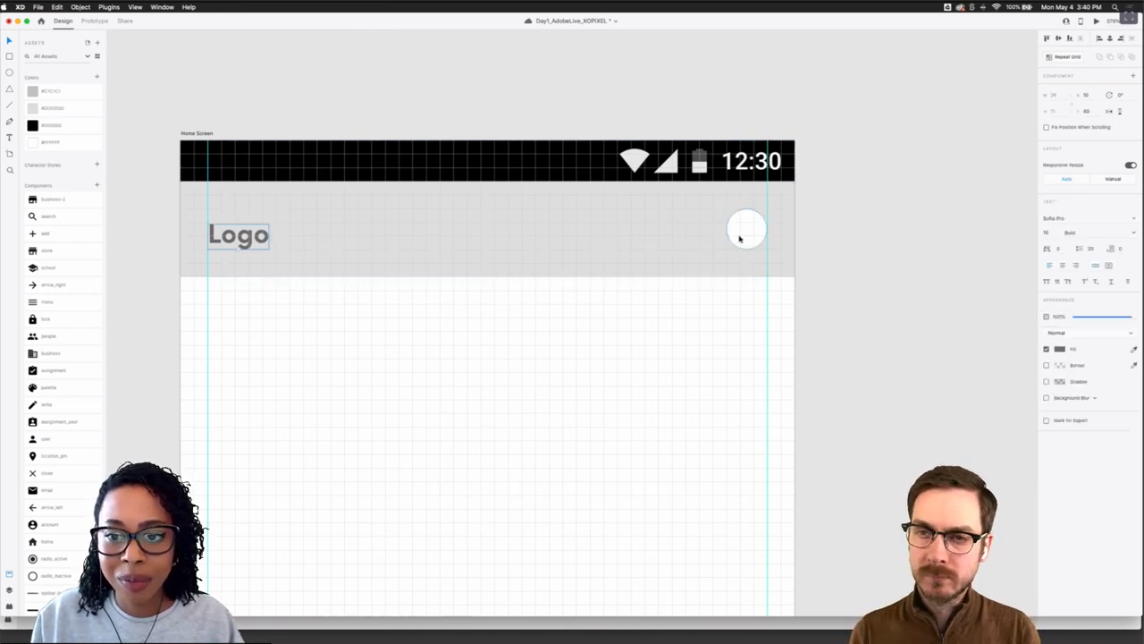
{"action": "left_click", "coordinate": [741, 230], "text": "shift"}
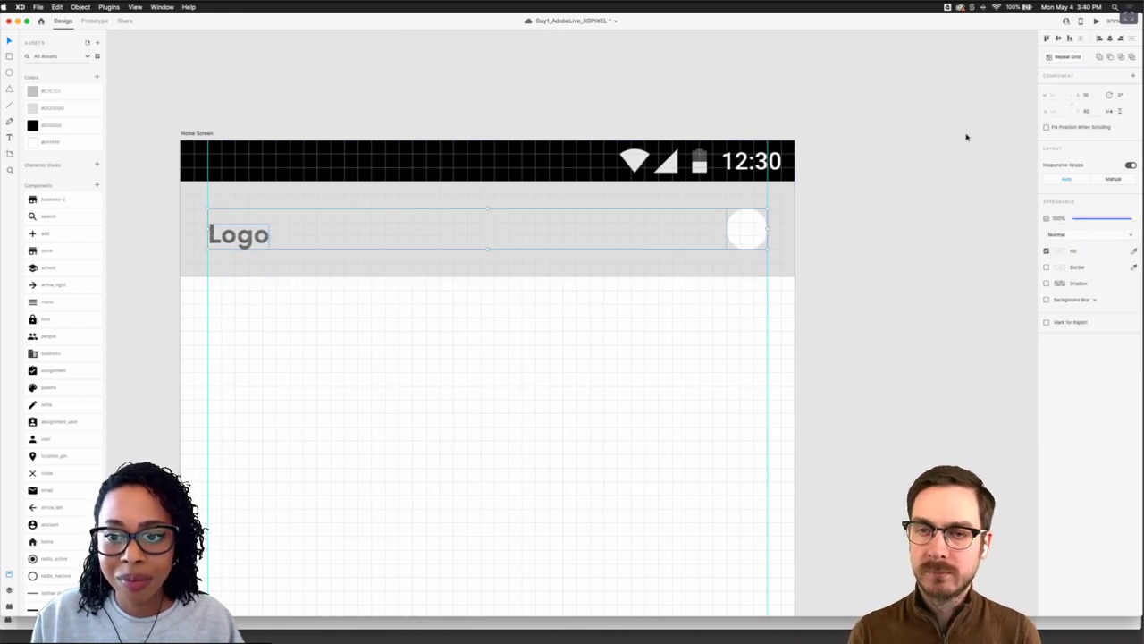
{"action": "left_click", "coordinate": [1057, 40]}
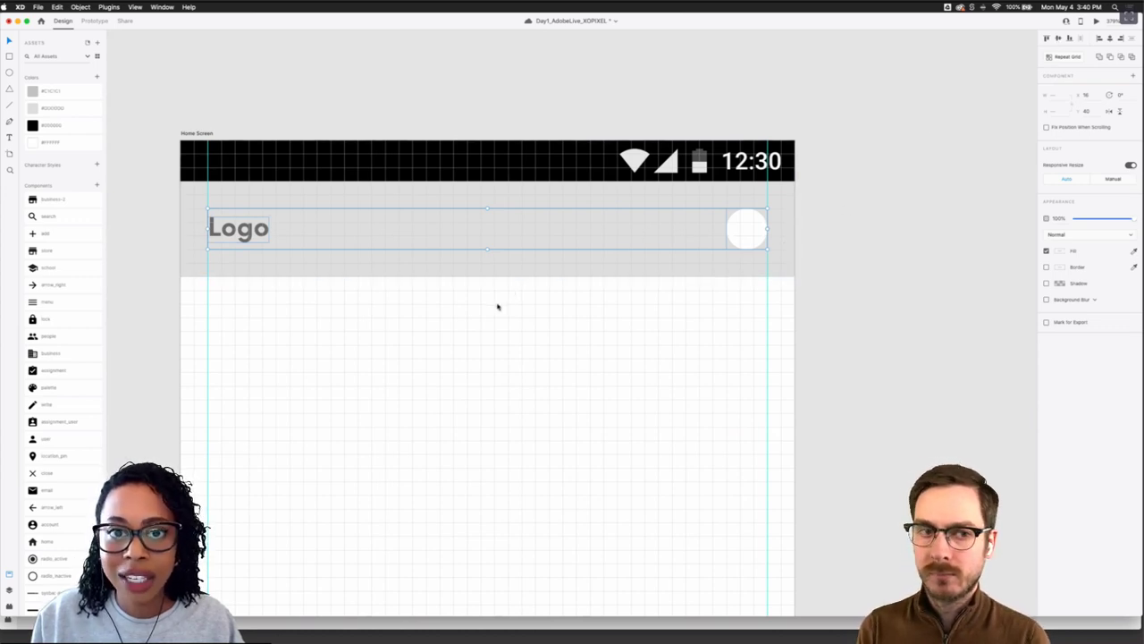
{"action": "key", "text": "Escape"}
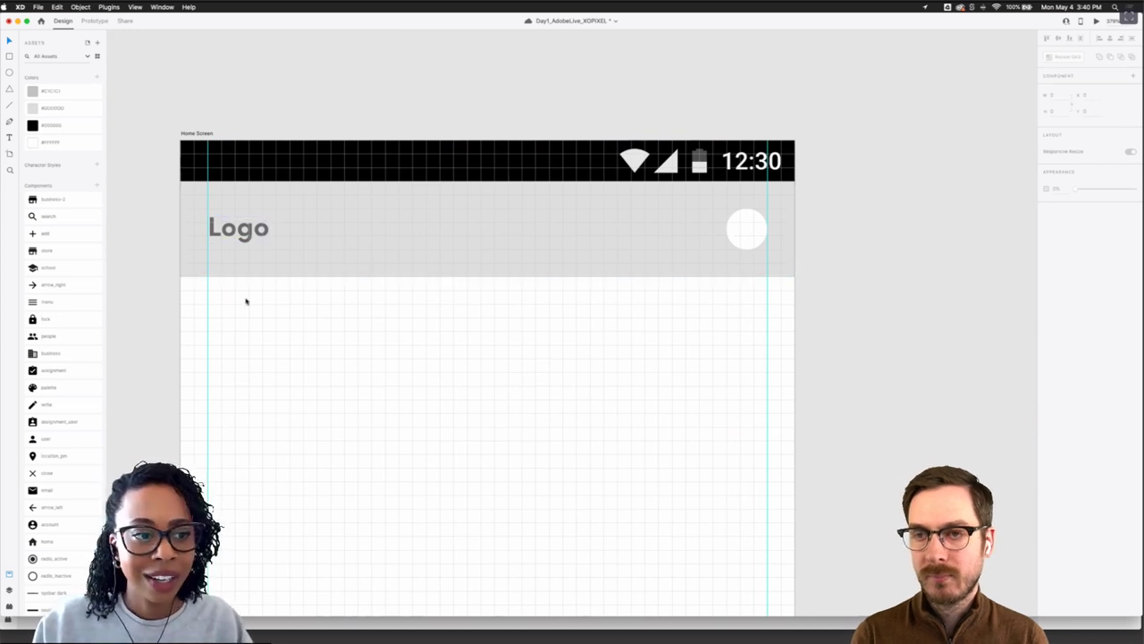
Shorten the gray header rectangle to 56 px high so its upper edge starts below the status bar at Y 24
{"action": "scroll", "coordinate": [246, 301], "scroll_direction": "up", "scroll_amount": 2}
{"action": "scroll", "coordinate": [245, 301], "scroll_direction": "down", "scroll_amount": 2}
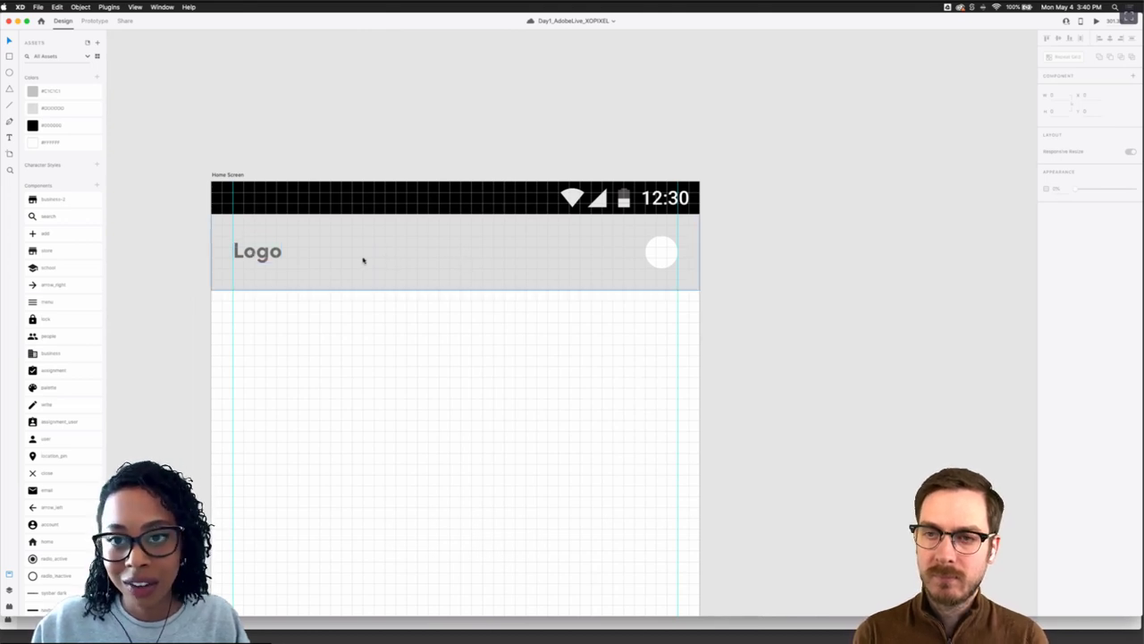
{"action": "left_click", "coordinate": [270, 255]}
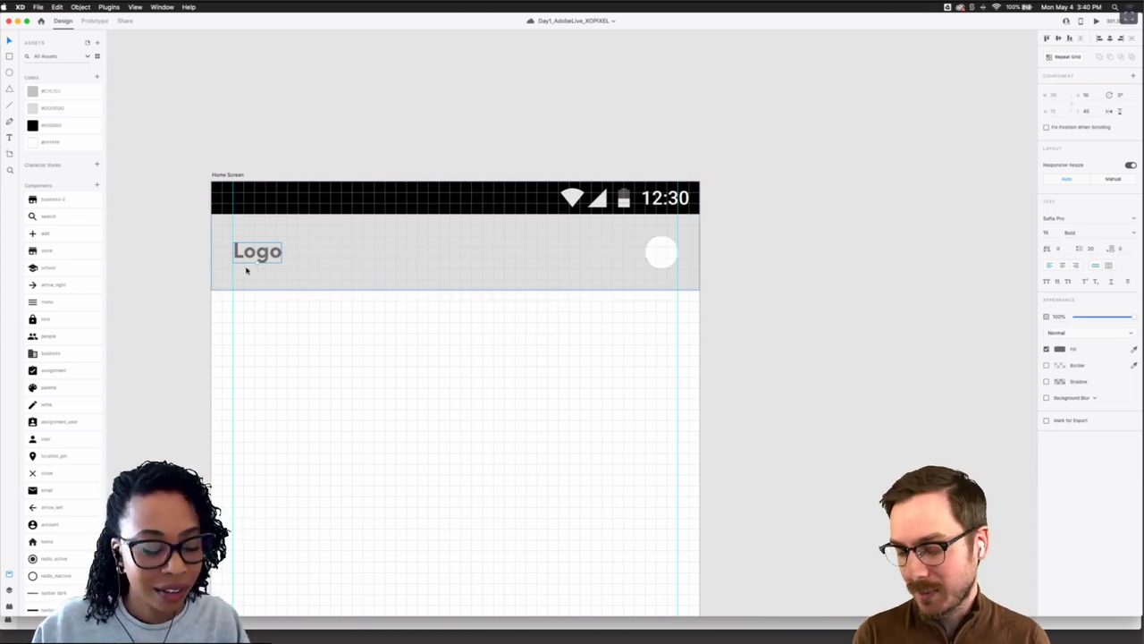
{"action": "scroll", "coordinate": [248, 266], "scroll_direction": "up", "scroll_amount": 2}
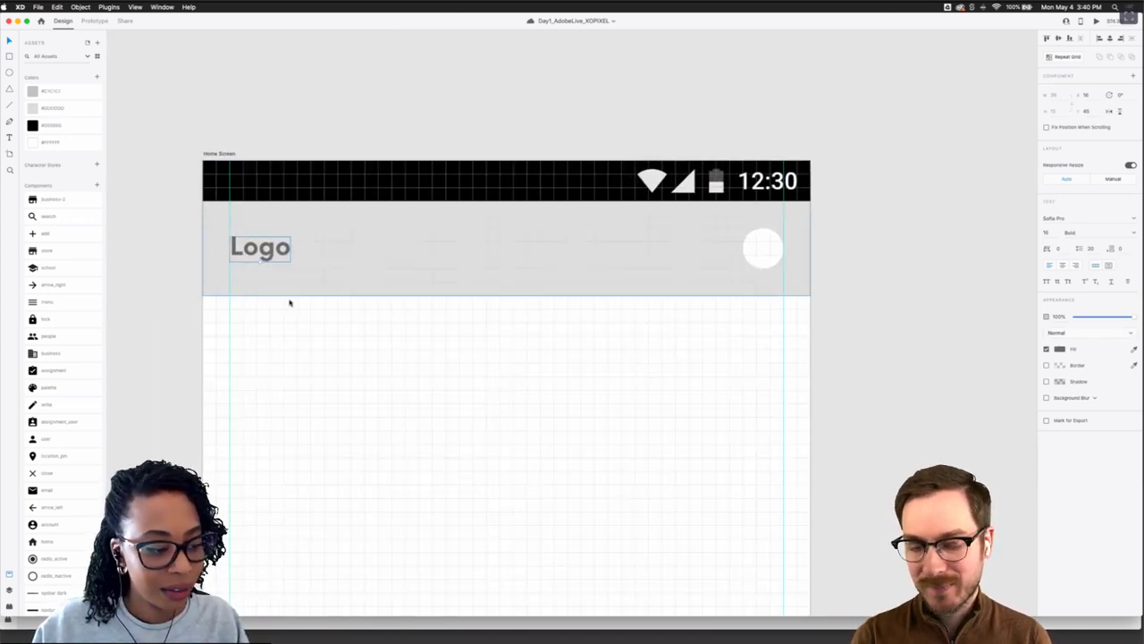
{"action": "left_click", "coordinate": [321, 260]}
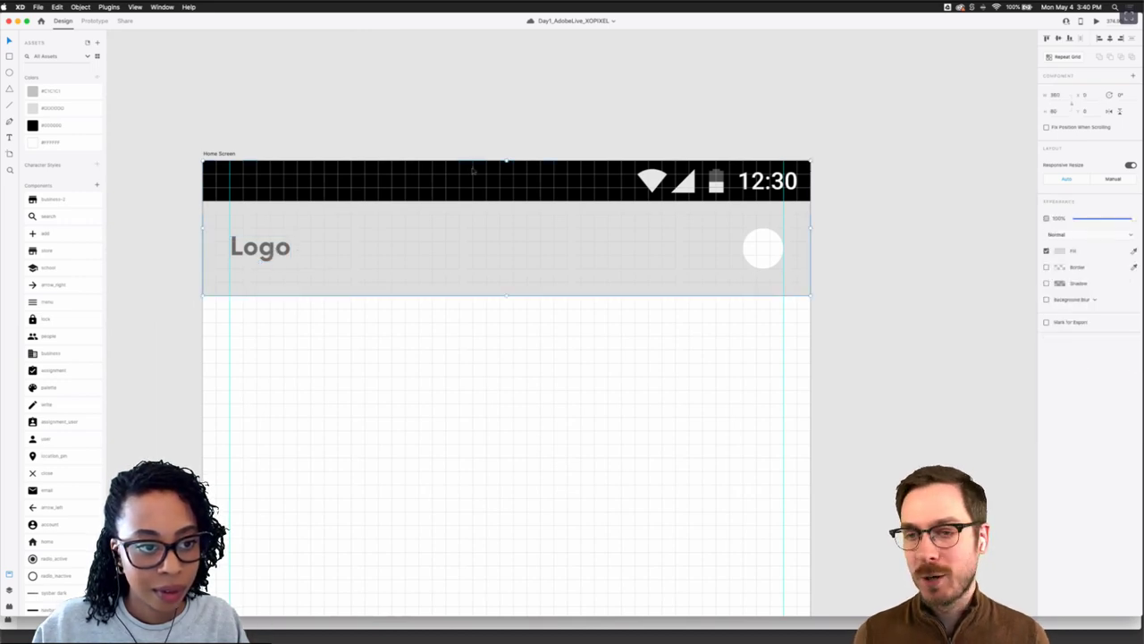
{"action": "left_click_drag", "start_coordinate": [495, 201], "coordinate": [493, 211]}
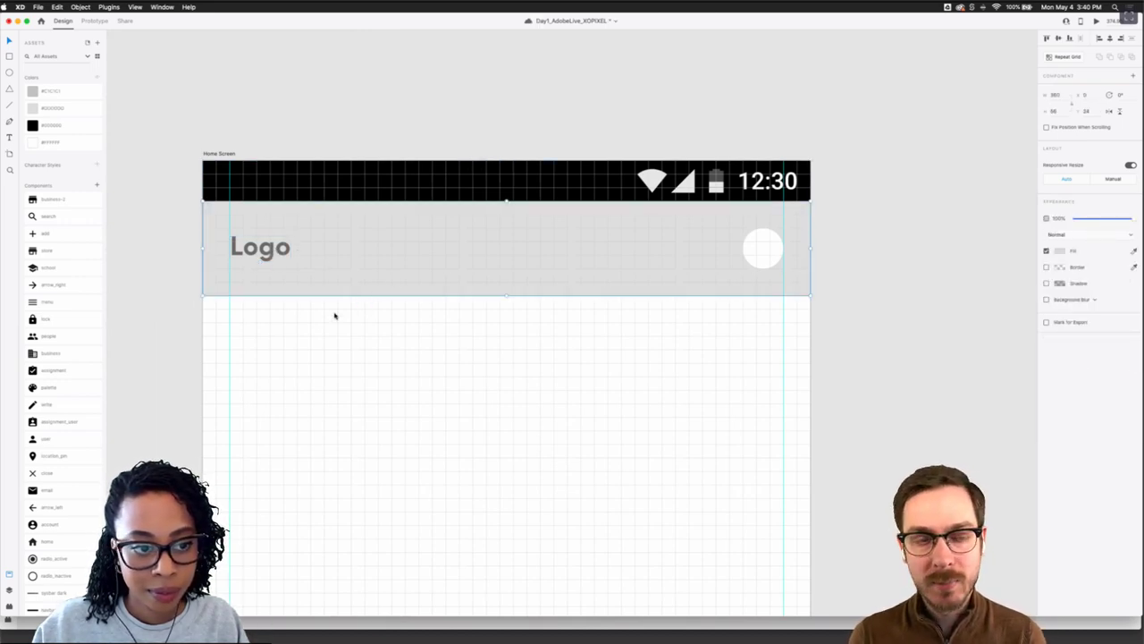
Align the Logo text, the circle and the header rectangle by their vertical middles
{"action": "left_click_drag", "start_coordinate": [278, 306], "coordinate": [826, 224]}
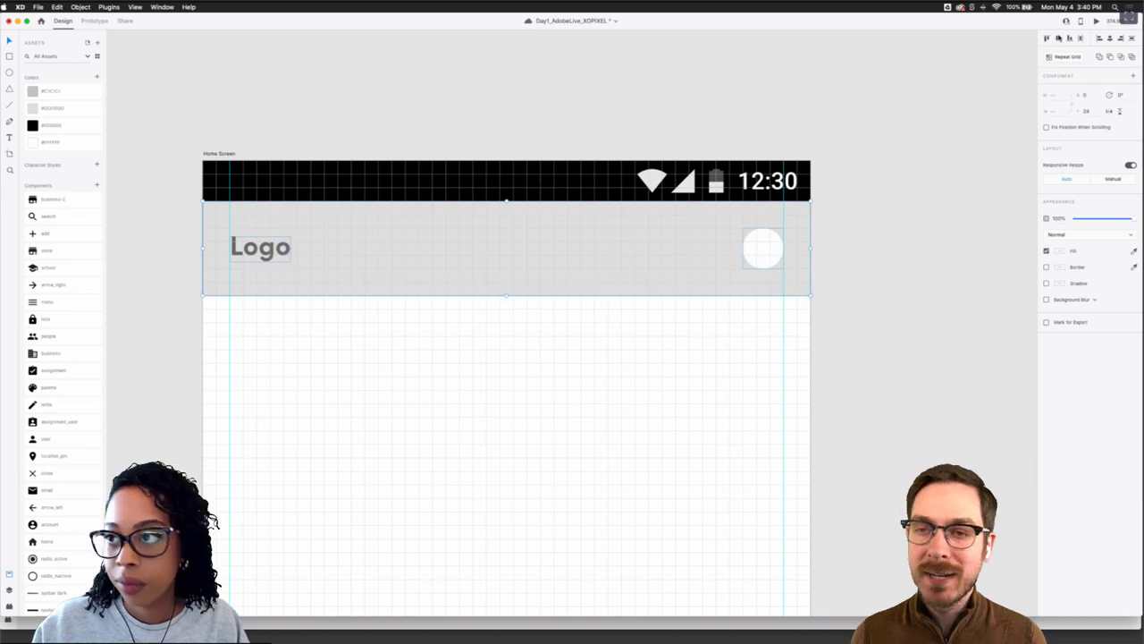
{"action": "scroll", "coordinate": [626, 311], "scroll_direction": "down", "scroll_amount": 3}
{"action": "scroll", "coordinate": [626, 311], "scroll_direction": "left", "scroll_amount": 3}
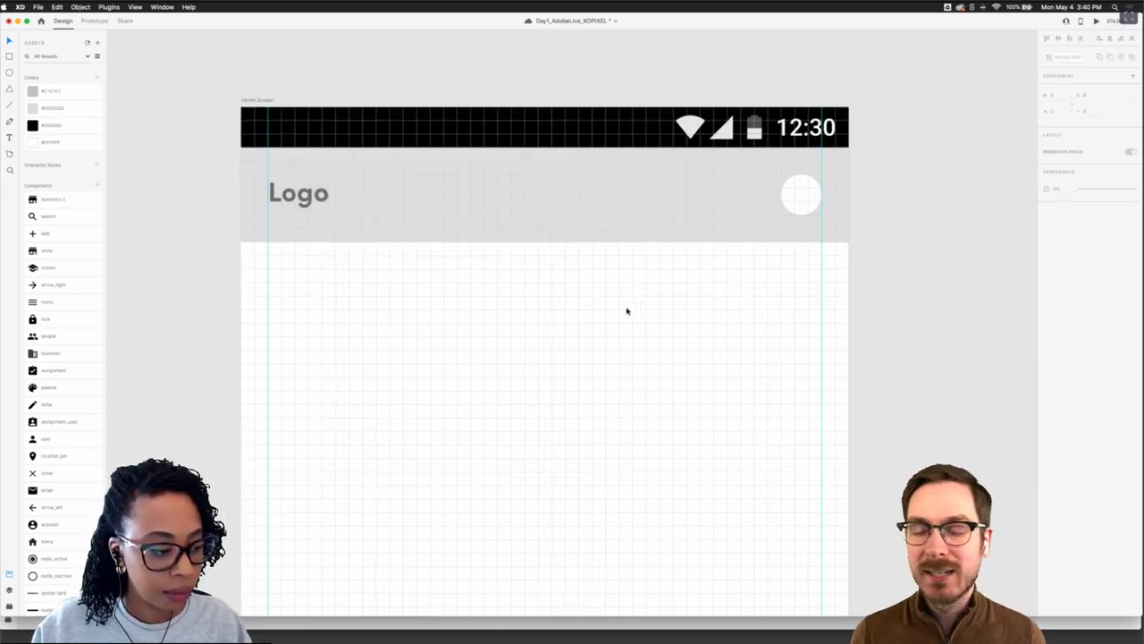
Set the header circle's size to 16 × 16
{"action": "left_click", "coordinate": [824, 200]}
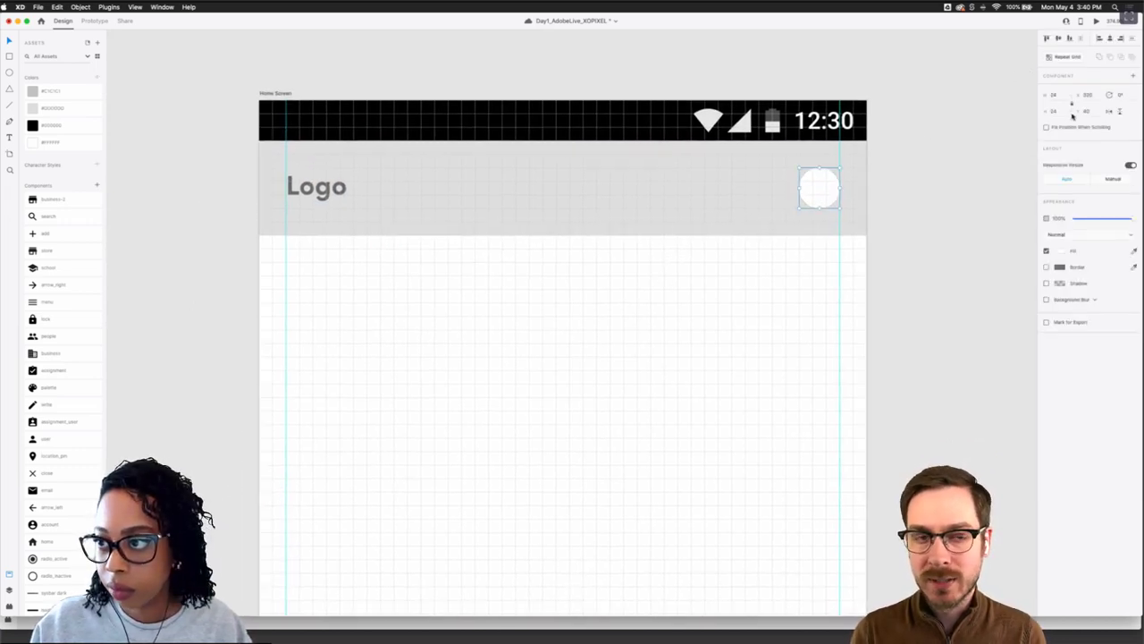
{"action": "type", "text": "16"}
{"action": "key", "text": "Return"}
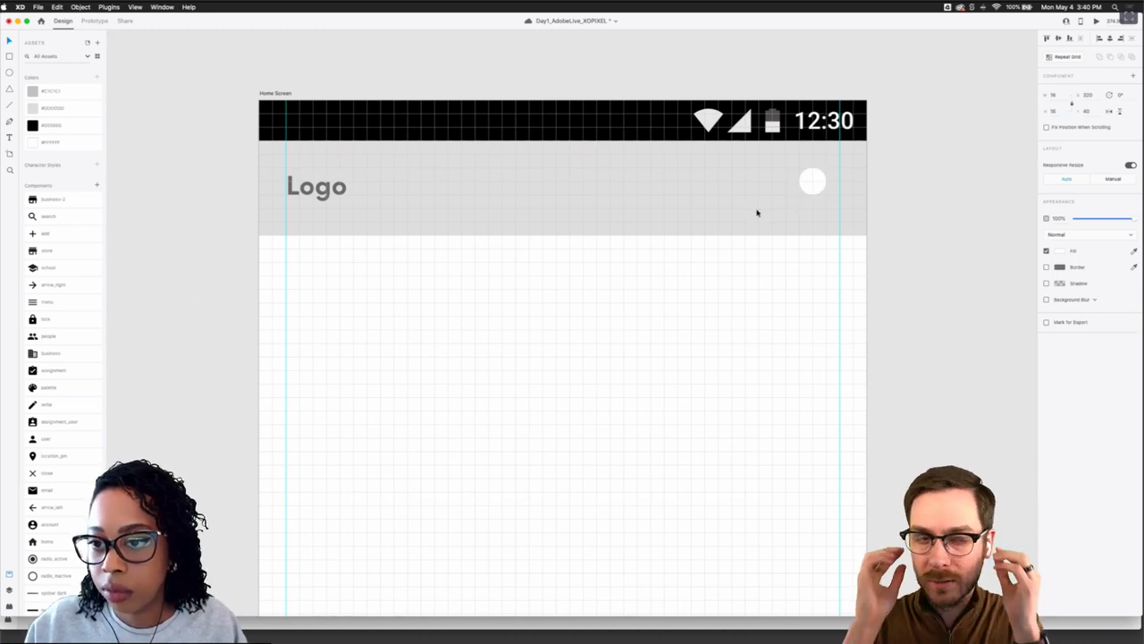
Move the header circle against the right margin guide and align it vertically with the Logo text and the header rectangle
{"action": "left_click_drag", "start_coordinate": [817, 184], "coordinate": [827, 189]}
{"action": "key", "text": "Escape"}
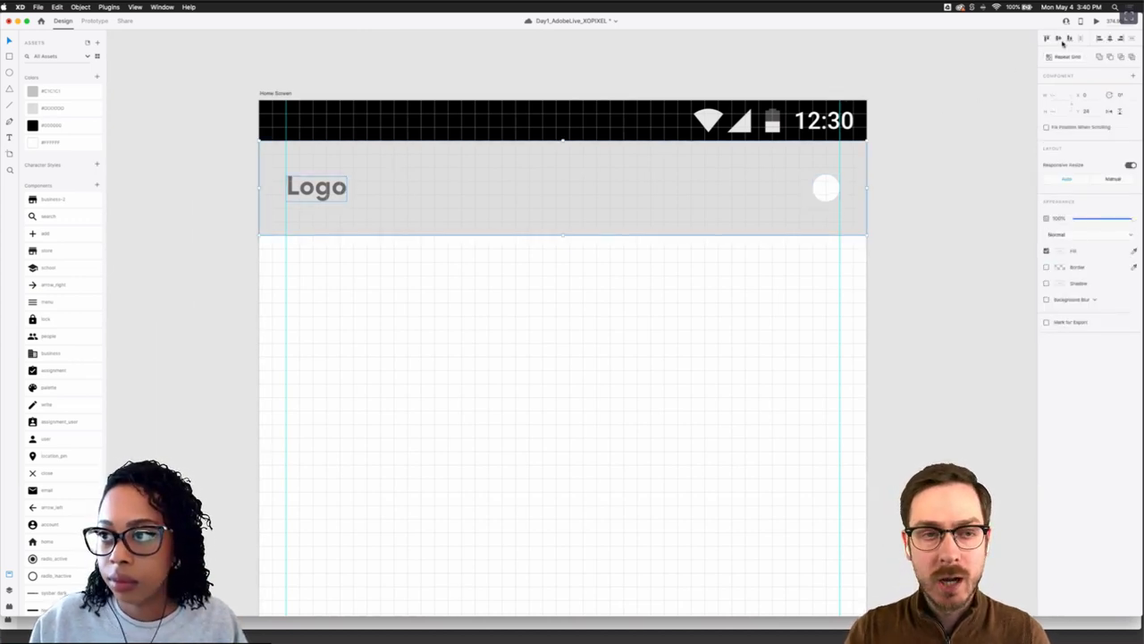
{"action": "left_click", "coordinate": [641, 286]}
Add a bold size 16 "Your Progress" heading below the header bar, starting on the left margin guide at X 16
{"action": "scroll", "coordinate": [641, 286], "scroll_direction": "left", "scroll_amount": 3}
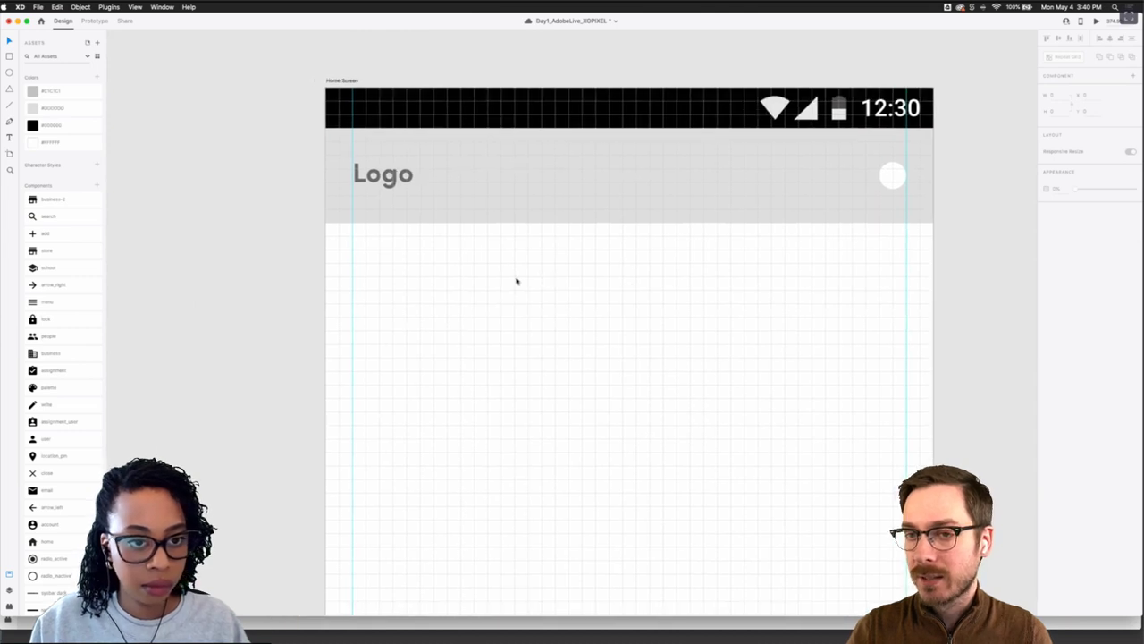
{"action": "key", "text": "t"}
{"action": "left_click", "coordinate": [364, 288]}
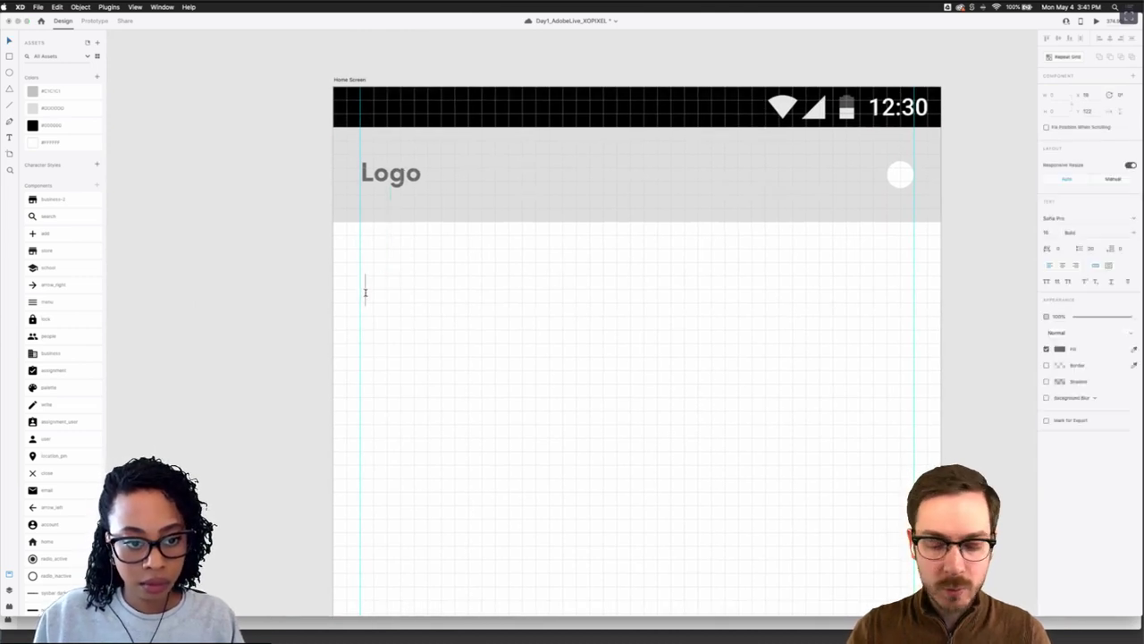
{"action": "type", "text": "Your Progre"}
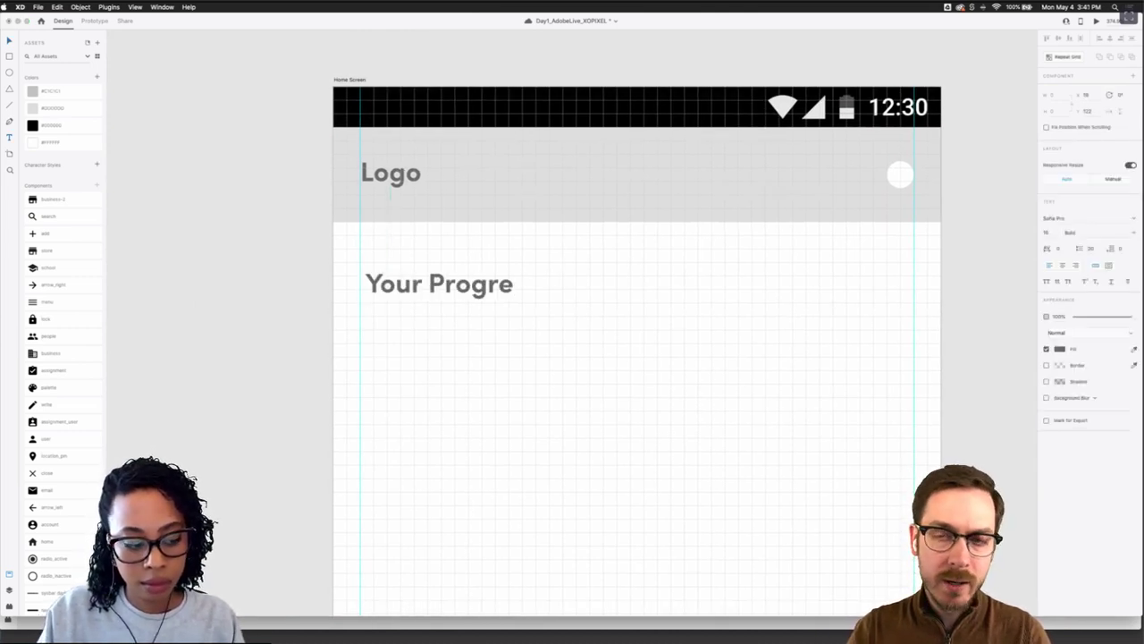
{"action": "type", "text": "ss"}
{"action": "key", "text": "Escape"}
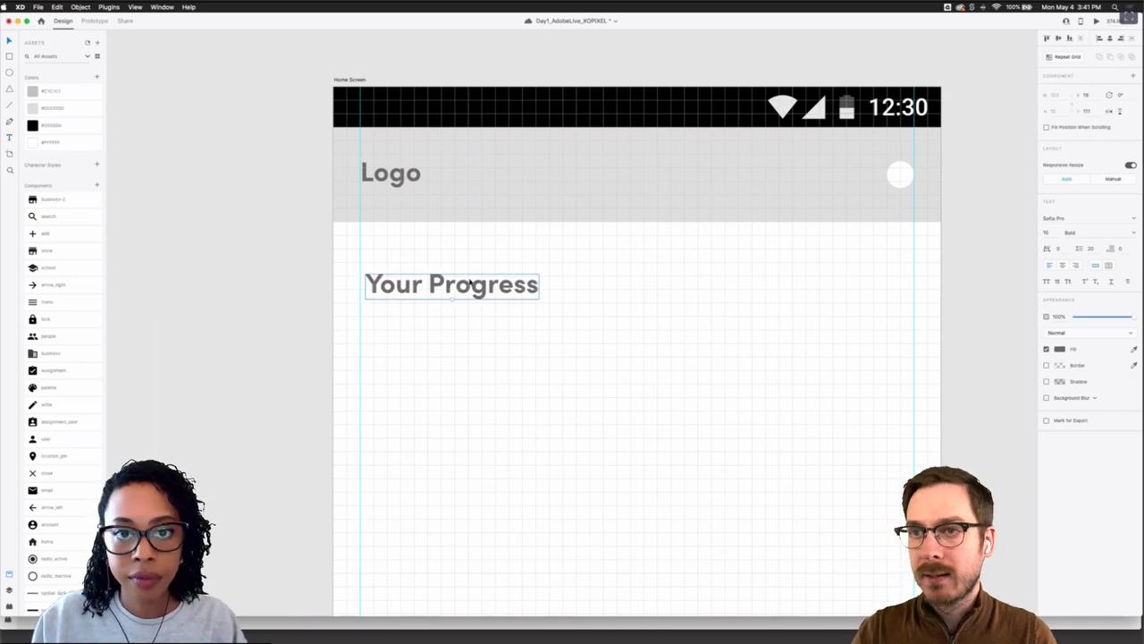
{"action": "left_click_drag", "start_coordinate": [470, 283], "coordinate": [464, 278]}
{"action": "scroll", "coordinate": [498, 309], "scroll_direction": "down", "scroll_amount": 3}
{"action": "scroll", "coordinate": [492, 291], "scroll_direction": "down", "scroll_amount": 2}
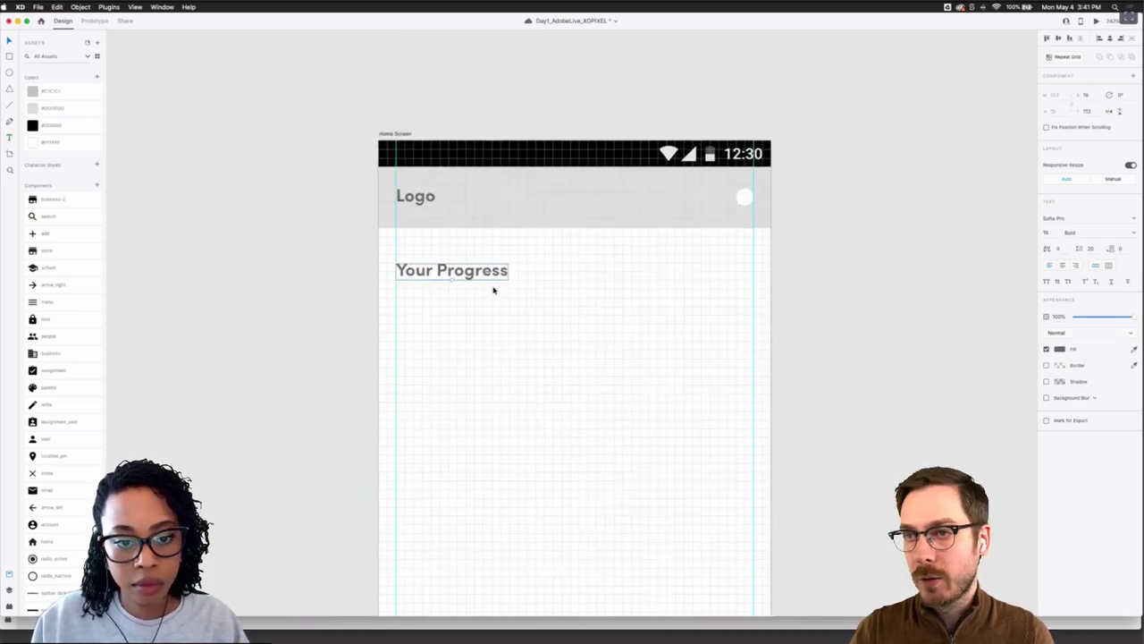
Draw a bordered 328 × 64 rectangle under the Your Progress heading, spanning both margin guides
{"action": "scroll", "coordinate": [486, 288], "scroll_direction": "down", "scroll_amount": 1}
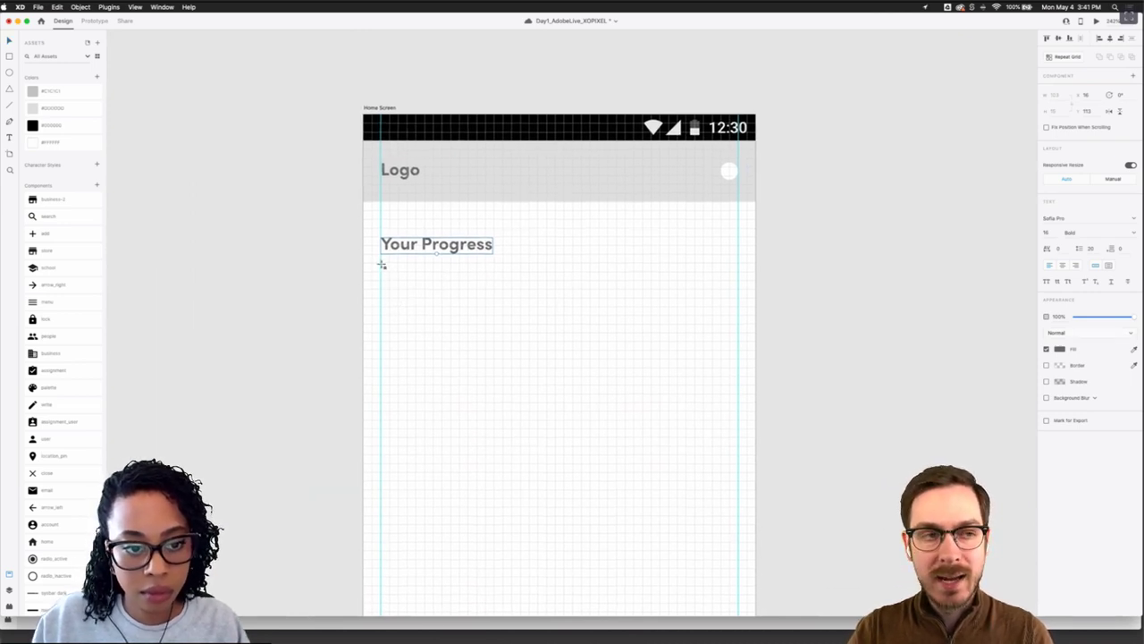
{"action": "mouse_move", "coordinate": [381, 264]}
{"action": "left_mouse_down"}
{"action": "mouse_move", "coordinate": [508, 313]}
{"action": "mouse_move", "coordinate": [738, 332]}
{"action": "left_mouse_up"}
{"action": "key", "text": "v"}
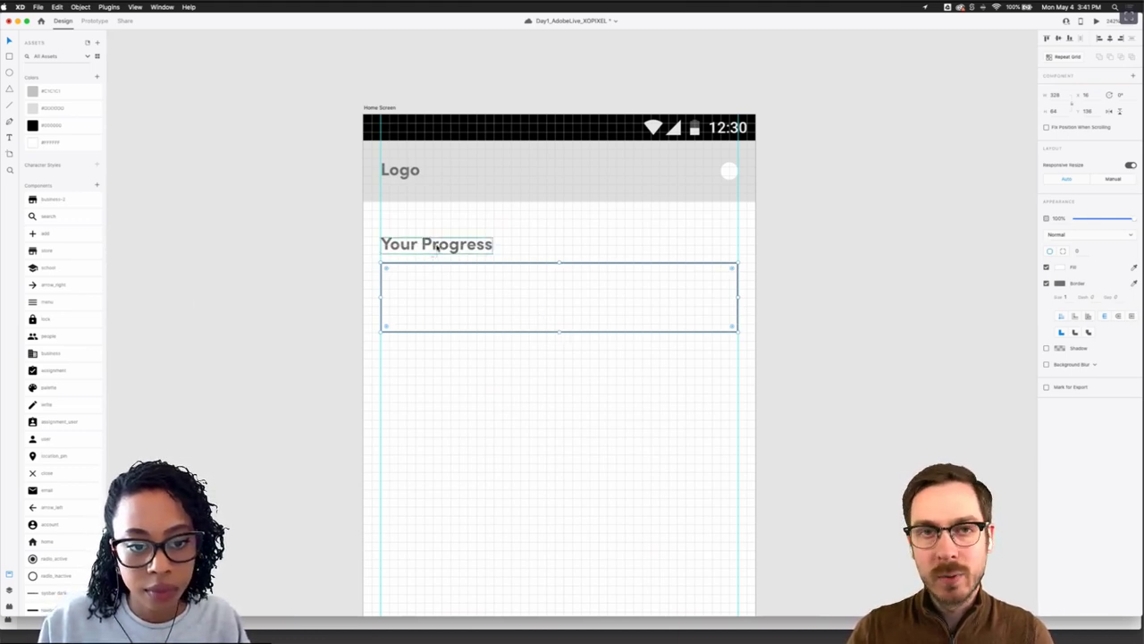
Move the bordered rectangle down to Y 144 to leave more space below the Your Progress heading
{"action": "key", "text": "Down"}
{"action": "key", "text": "Down"}
{"action": "key", "text": "Down"}
{"action": "key", "text": "Down"}
{"action": "key", "text": "Down"}
{"action": "key", "text": "Down"}
{"action": "key", "text": "Down"}
{"action": "key", "text": "Down"}
{"action": "key", "text": "Down"}
{"action": "key", "text": "Down"}
{"action": "key", "text": "Down"}
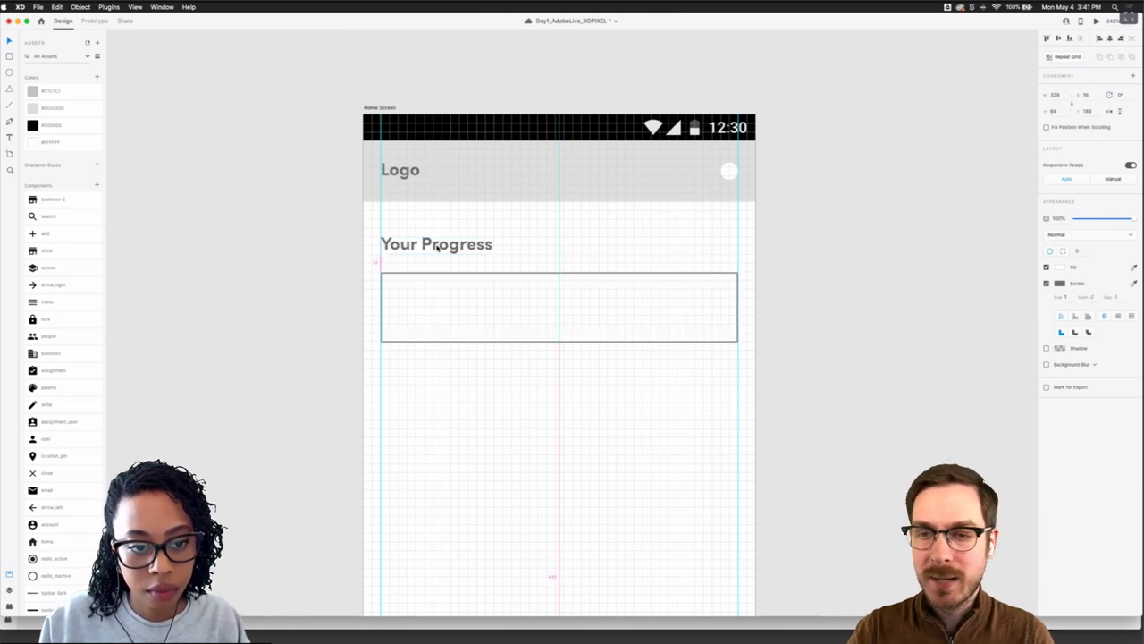
{"action": "key", "text": "Down"}
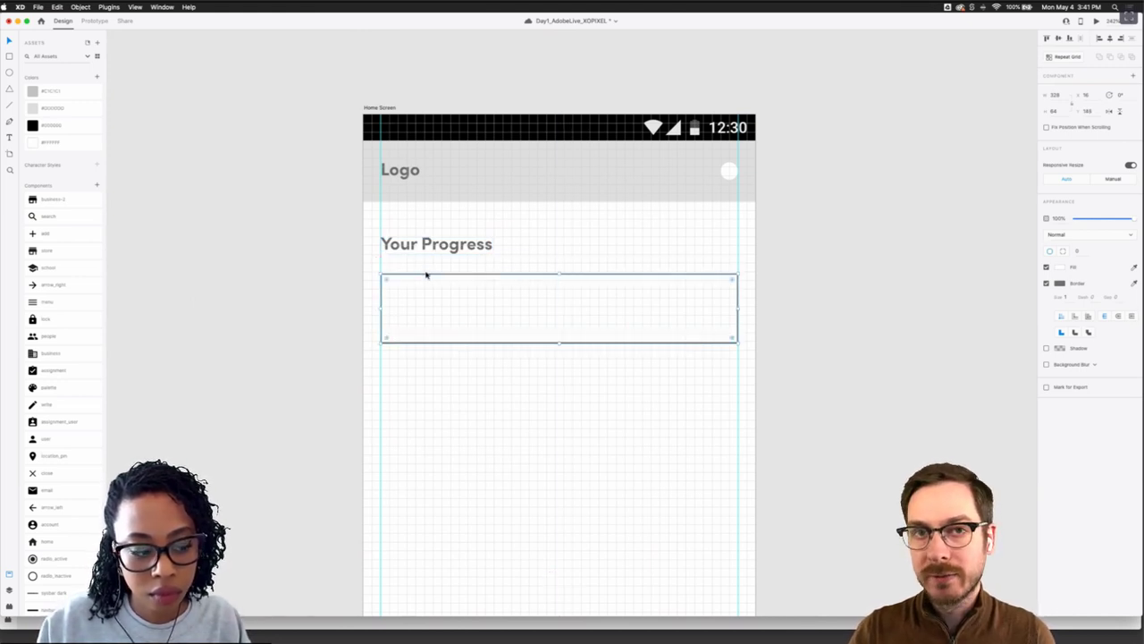
{"action": "left_click_drag", "start_coordinate": [426, 276], "coordinate": [426, 272]}
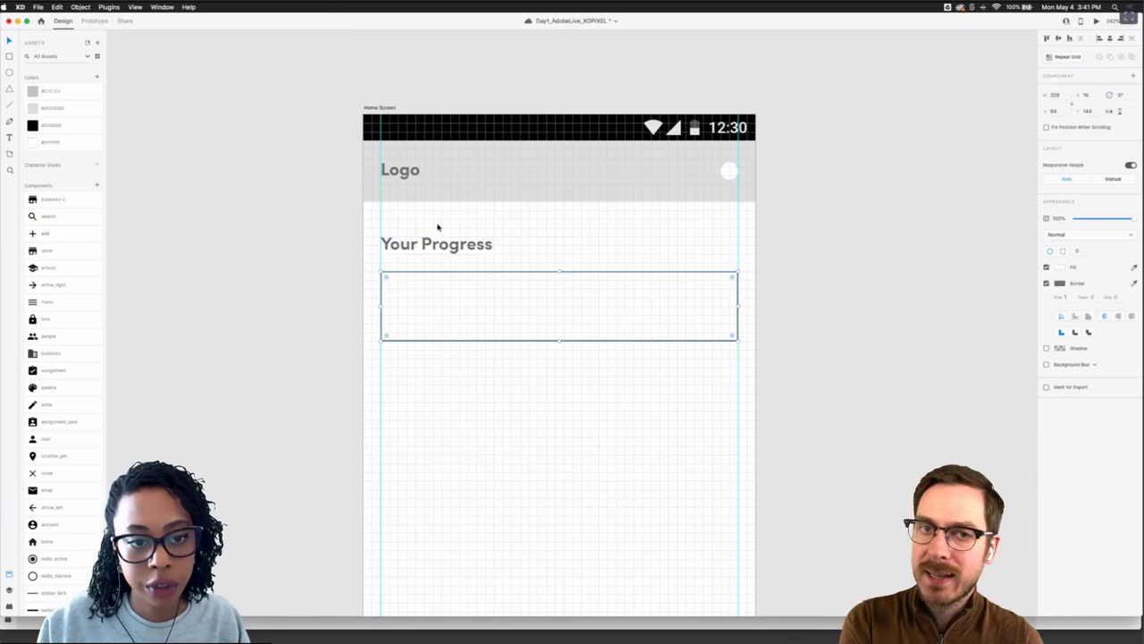
Move the Your Progress heading and the rectangle up together so the heading sits at Y 104
{"action": "left_click", "coordinate": [432, 243]}
{"action": "left_click", "coordinate": [428, 274], "text": "shift"}
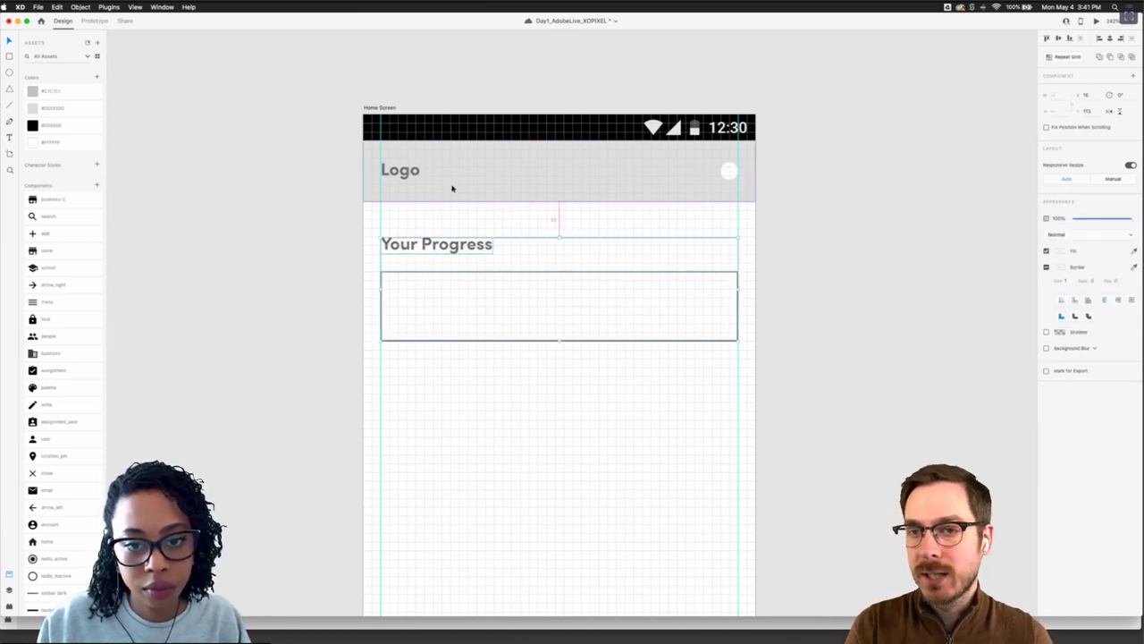
{"action": "key", "text": "Up"}
{"action": "key", "text": "Up"}
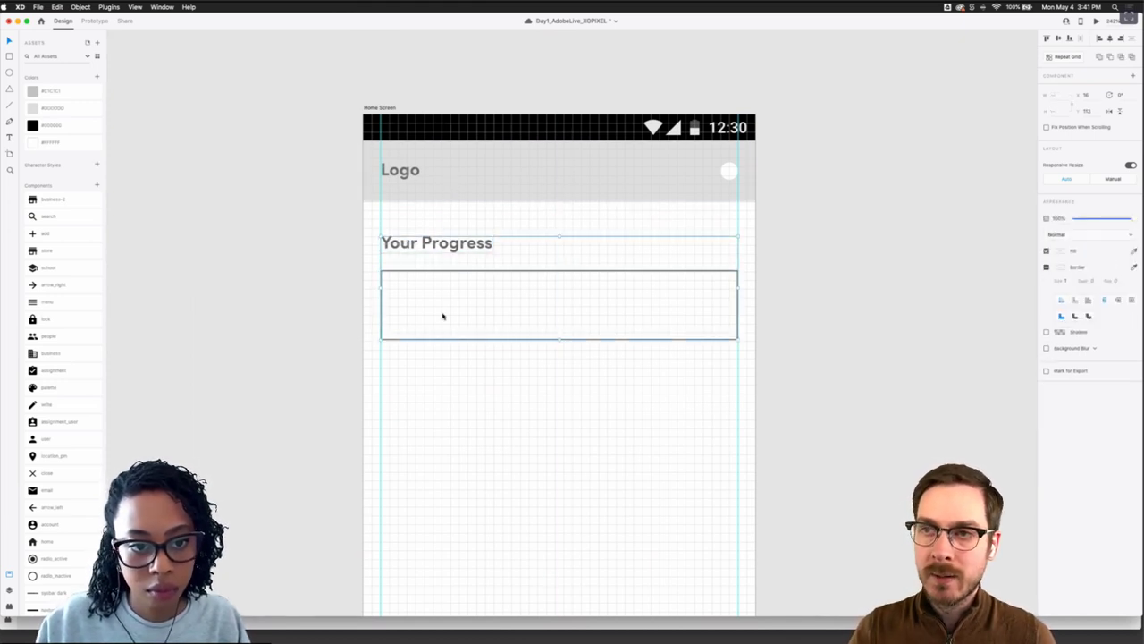
{"action": "key", "text": "shift+Up"}
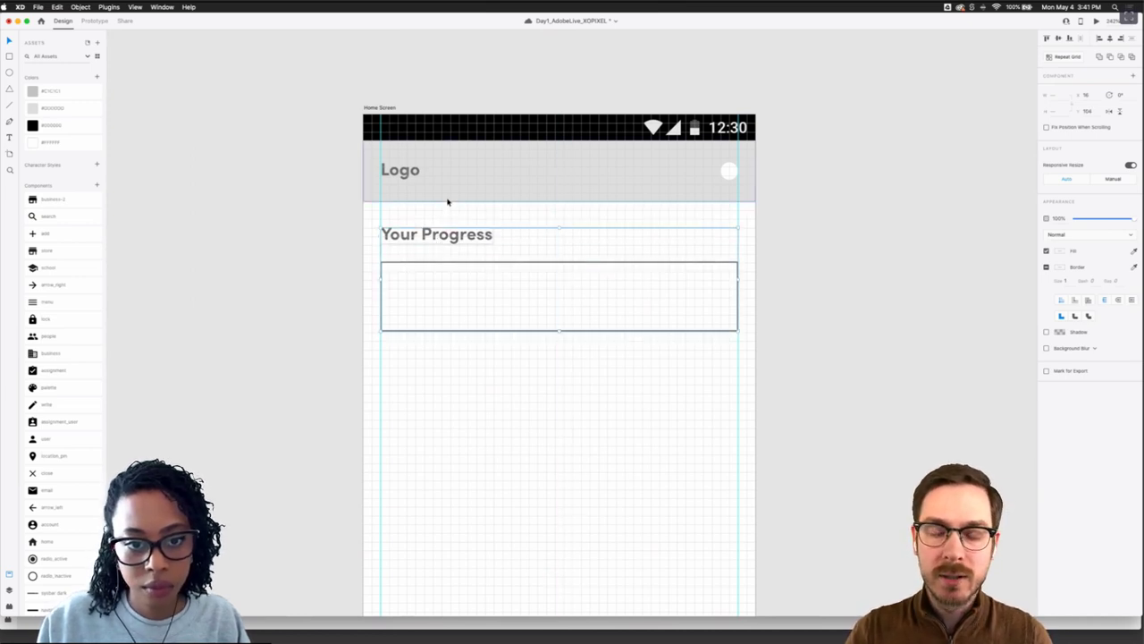
{"action": "left_click", "coordinate": [436, 367]}
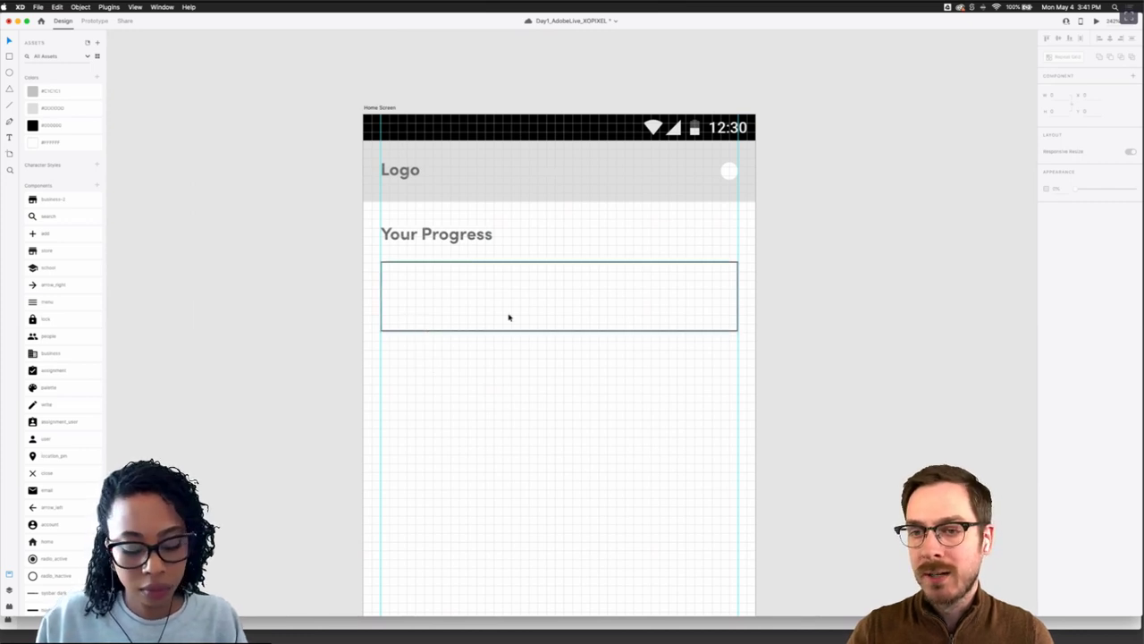
Add the text "You've got this!" at font size 10 inside the upper part of the bordered rectangle
{"action": "left_click", "coordinate": [471, 281]}
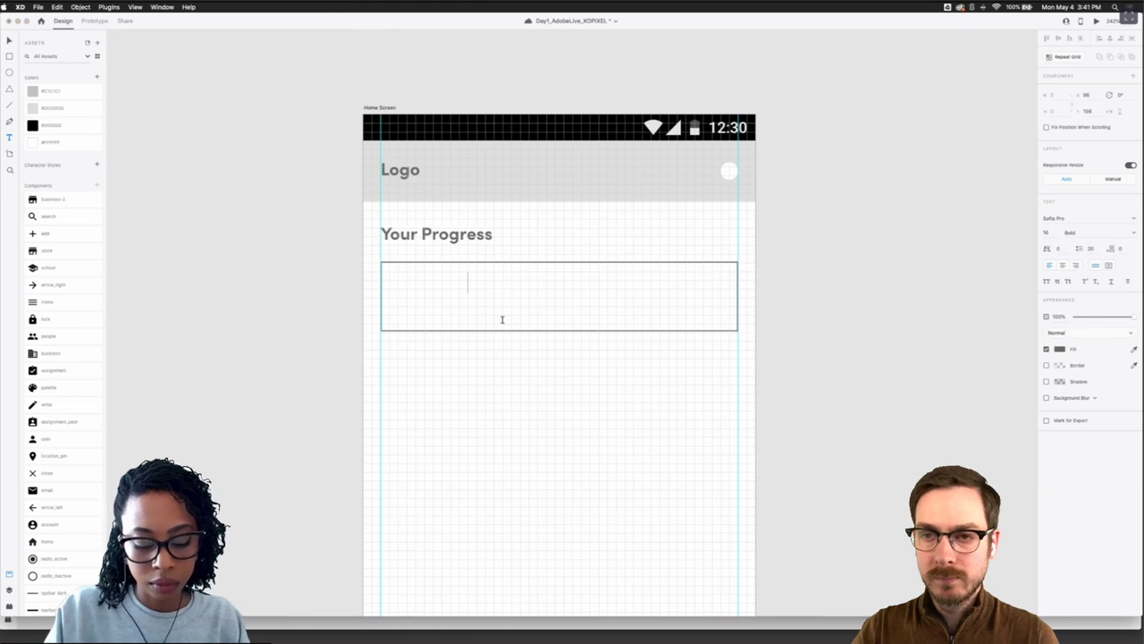
{"action": "type", "text": "You've"}
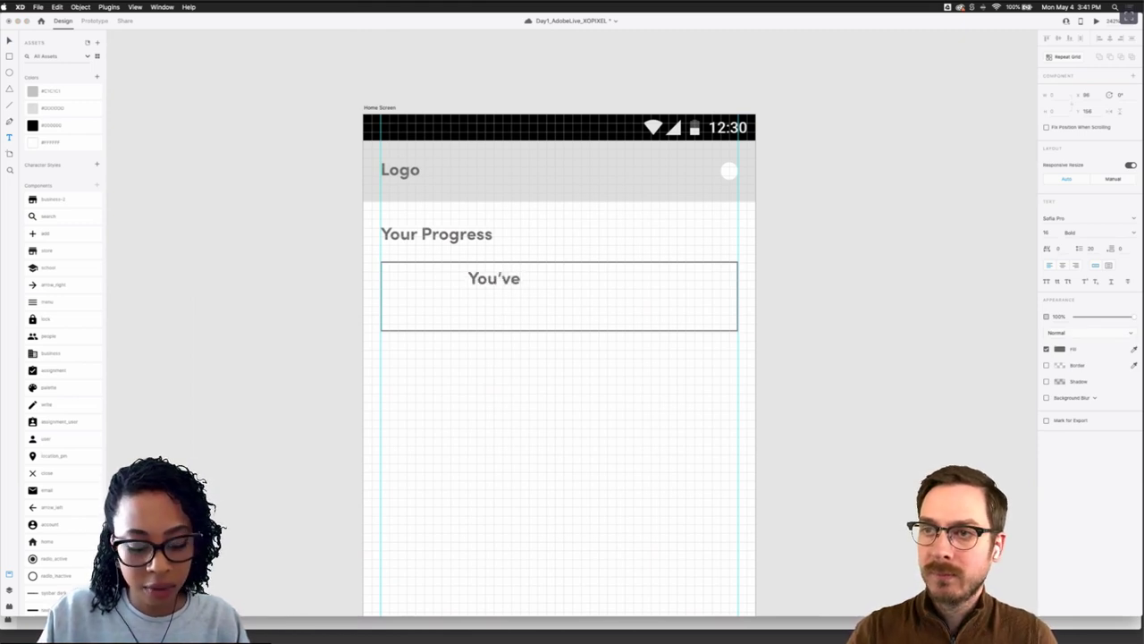
{"action": "type", "text": " got this!"}
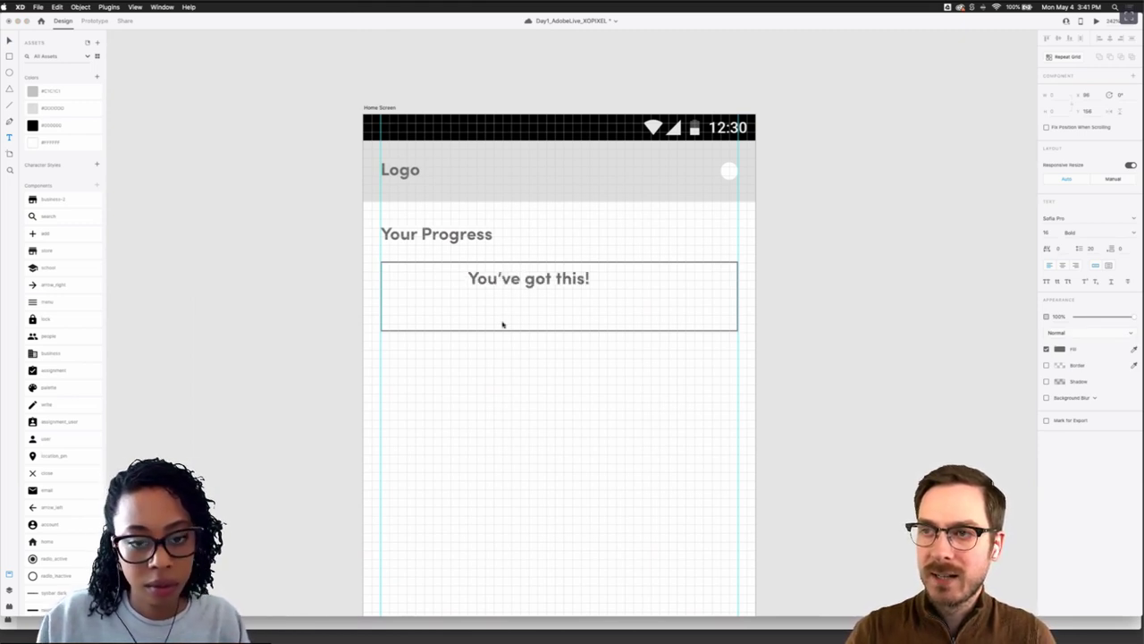
{"action": "key", "text": "Escape"}
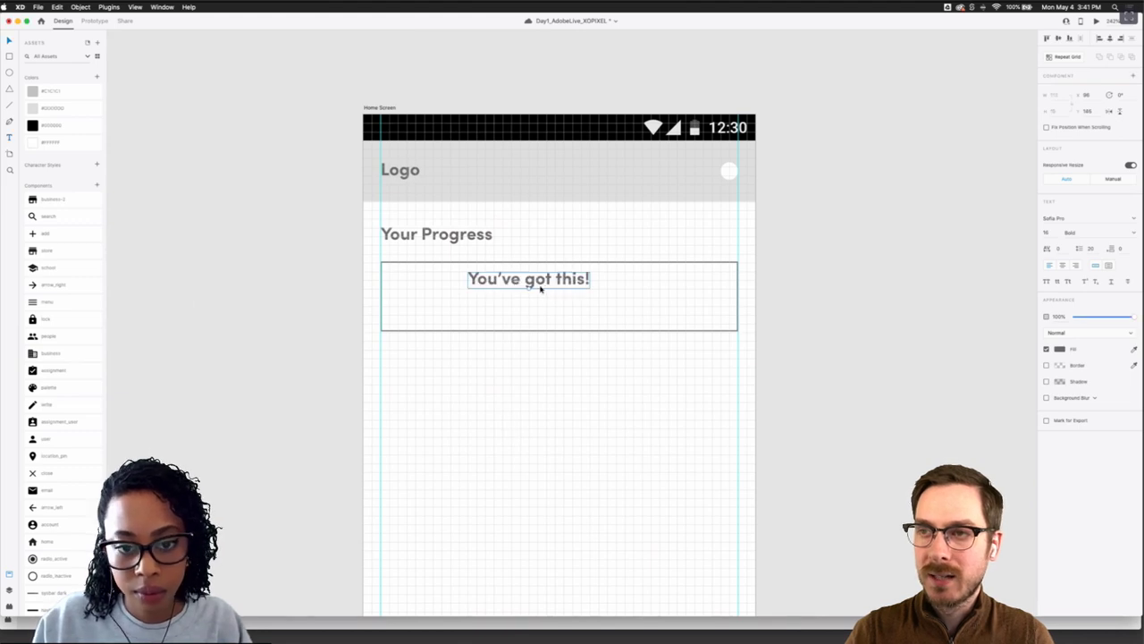
{"action": "left_click_drag", "start_coordinate": [529, 289], "coordinate": [509, 285]}
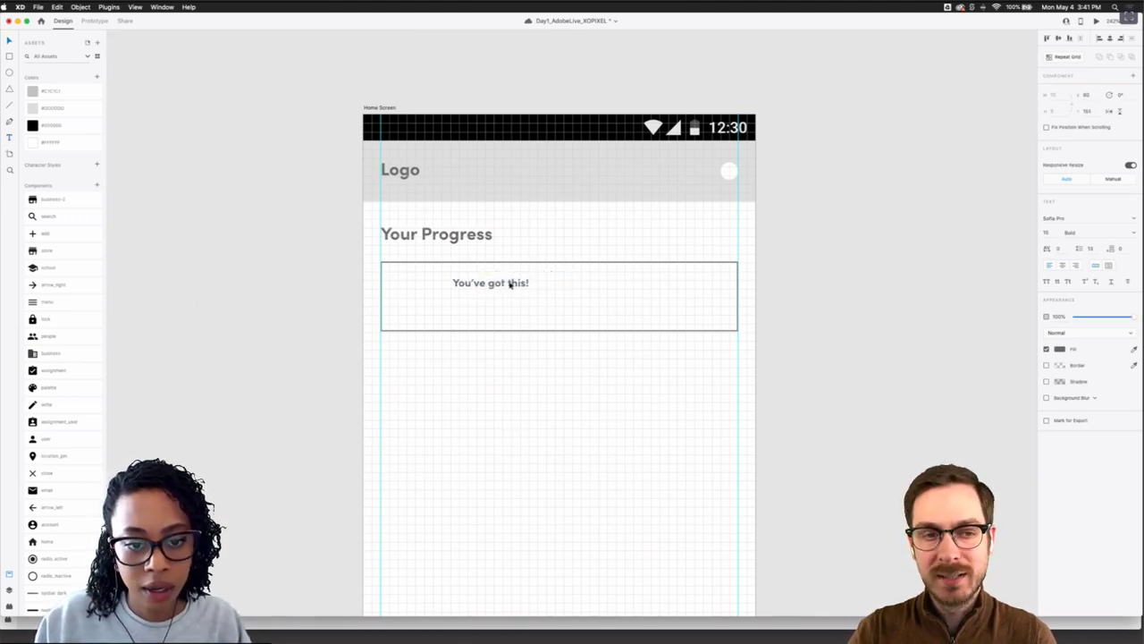
{"action": "key", "text": "alt"}
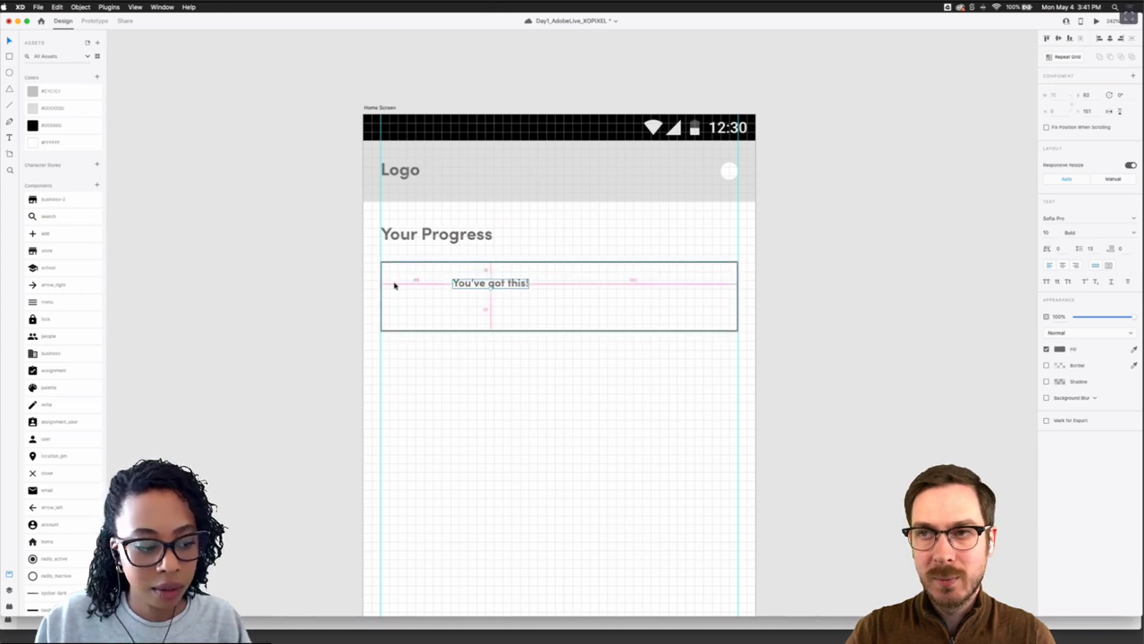
Duplicate the "You've got this!" text below itself as a 214 × 25 area text reading "Start creating your business below"
{"action": "left_click_drag", "start_coordinate": [480, 284], "coordinate": [686, 322]}
{"action": "left_click", "coordinate": [1108, 266]}
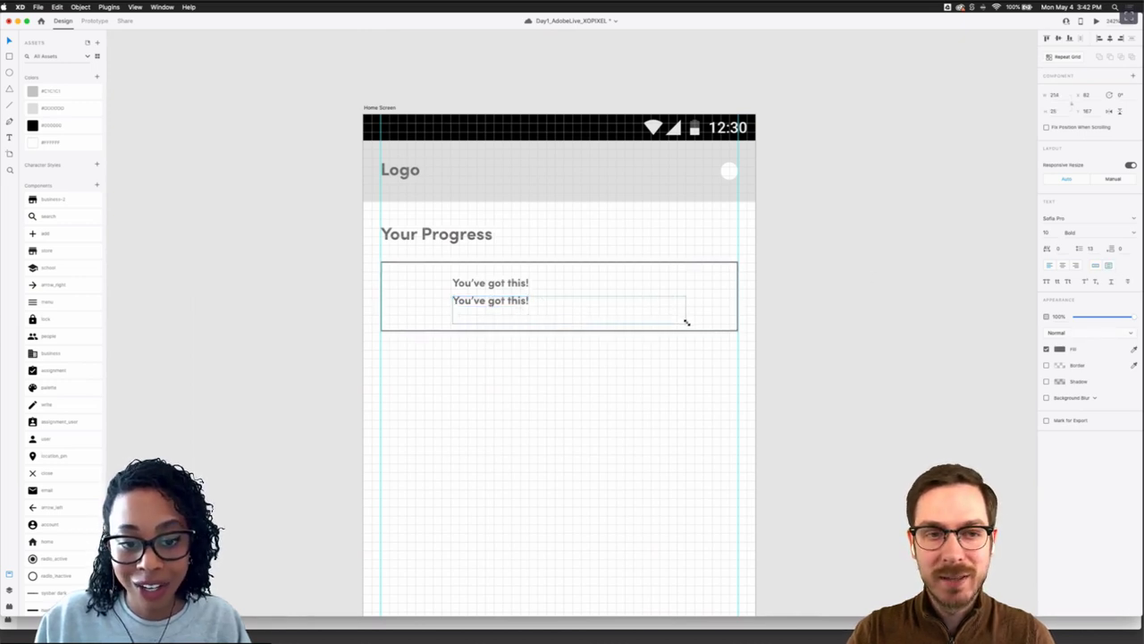
{"action": "type", "text": "St"}
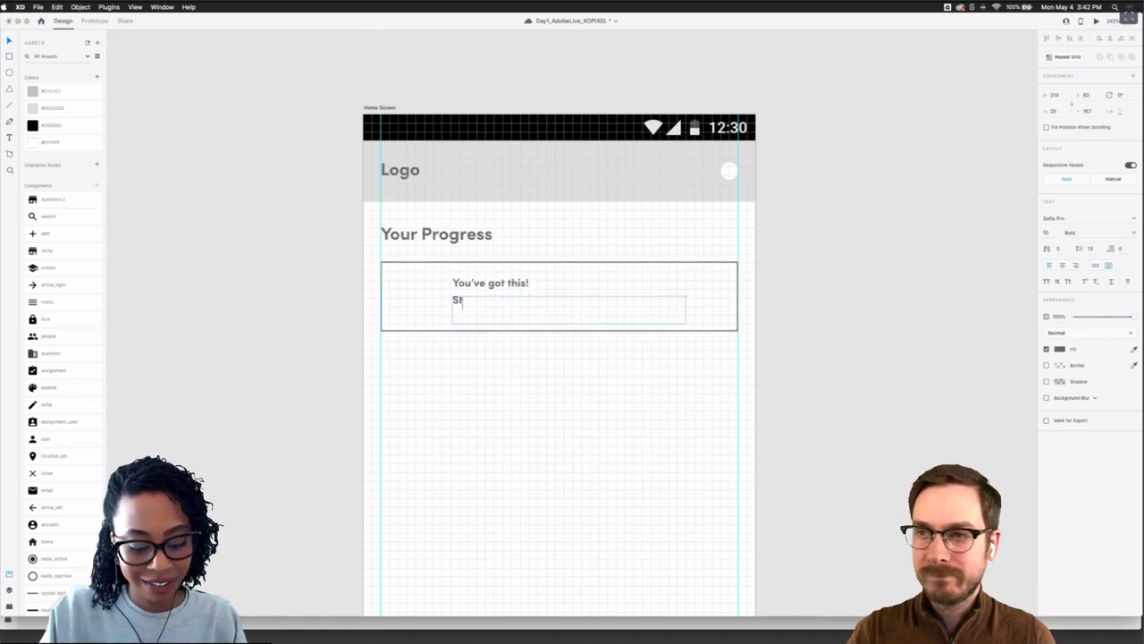
{"action": "type", "text": "art crea"}
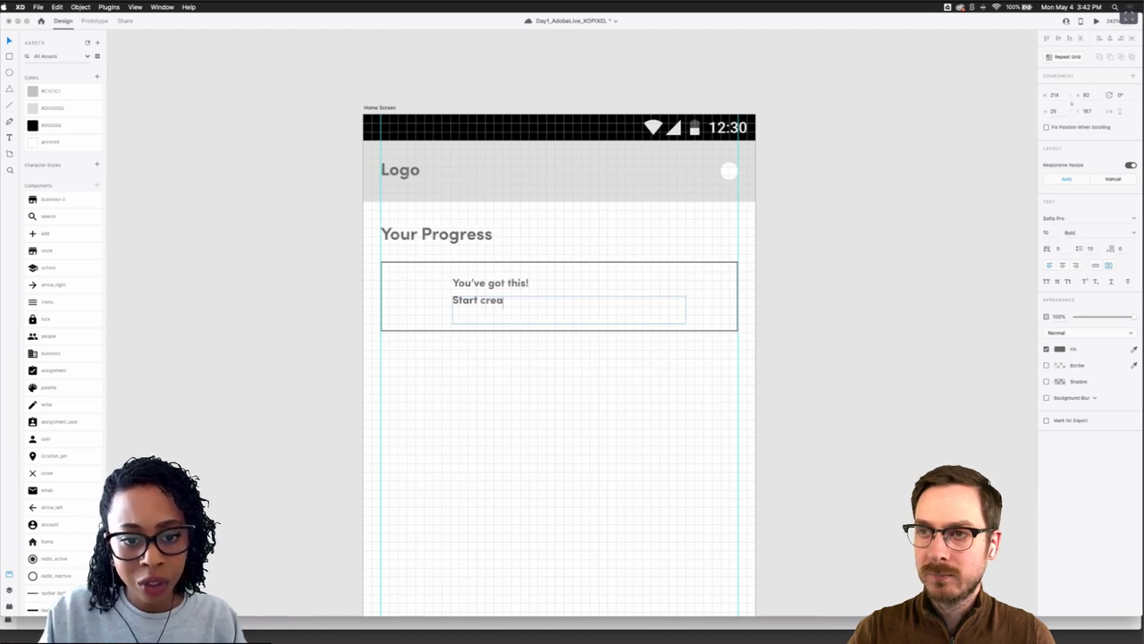
{"action": "type", "text": "ting"}
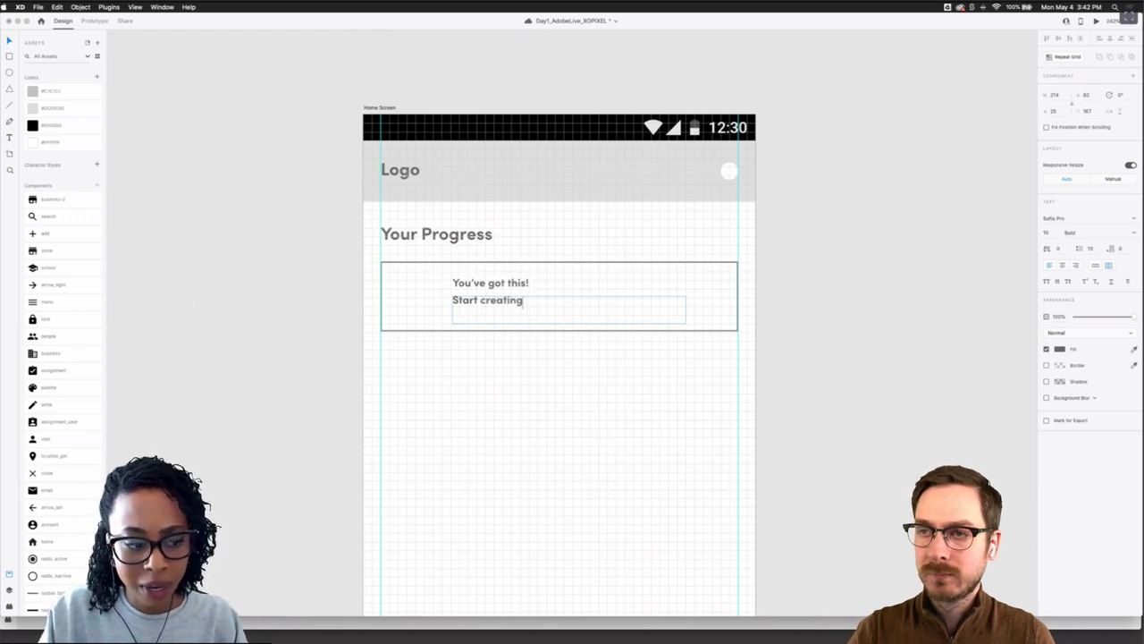
{"action": "type", "text": " your bus"}
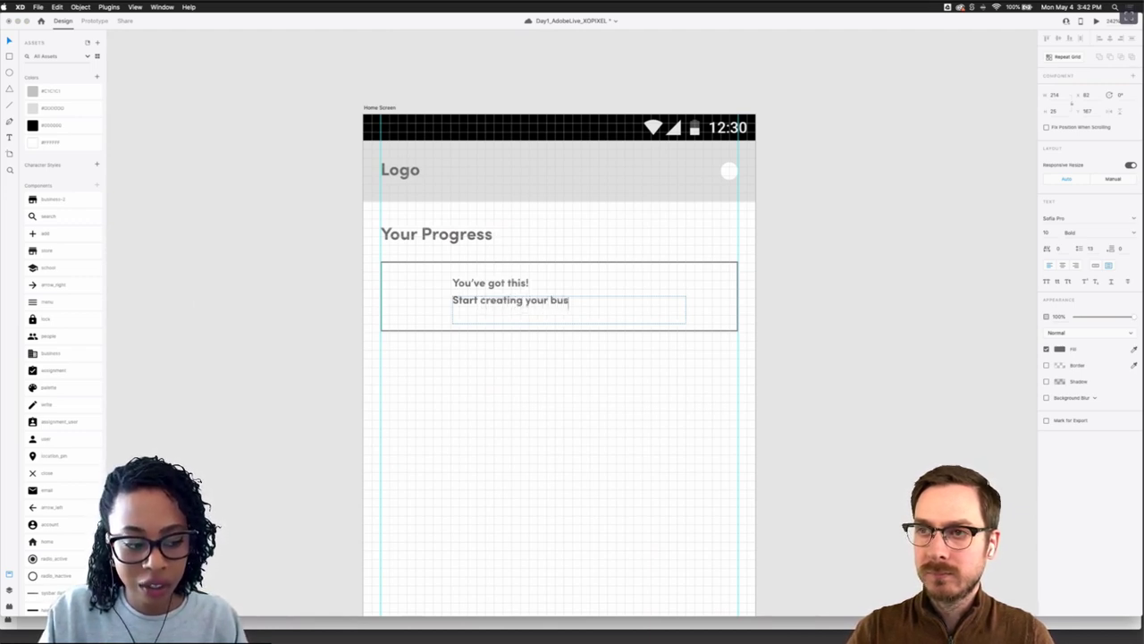
{"action": "type", "text": "iness below"}
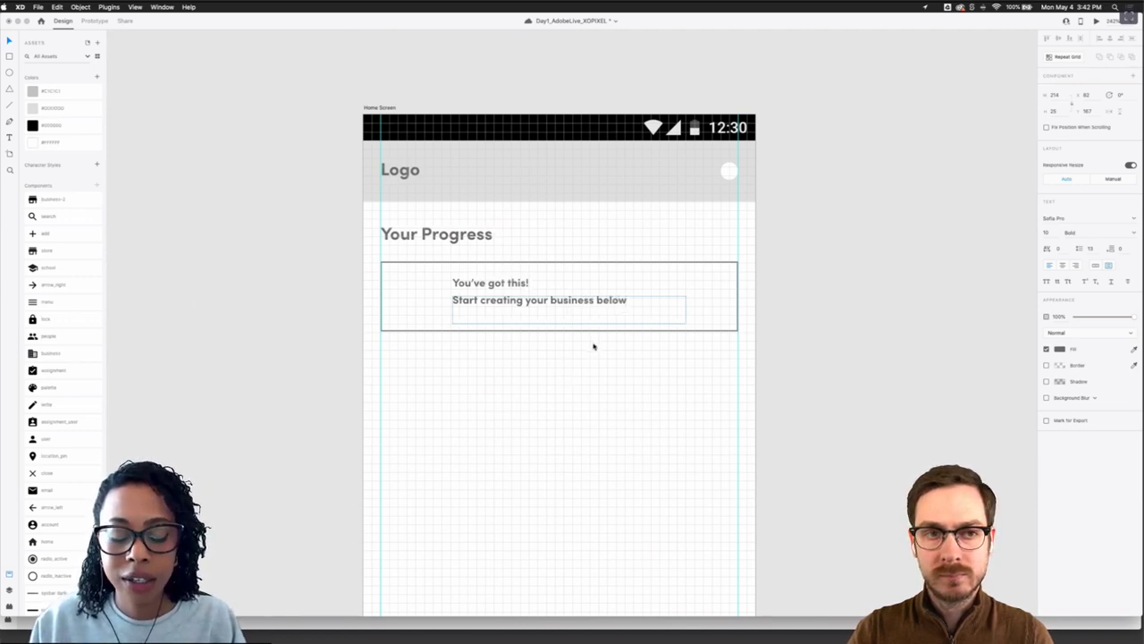
{"action": "key", "text": "Escape"}
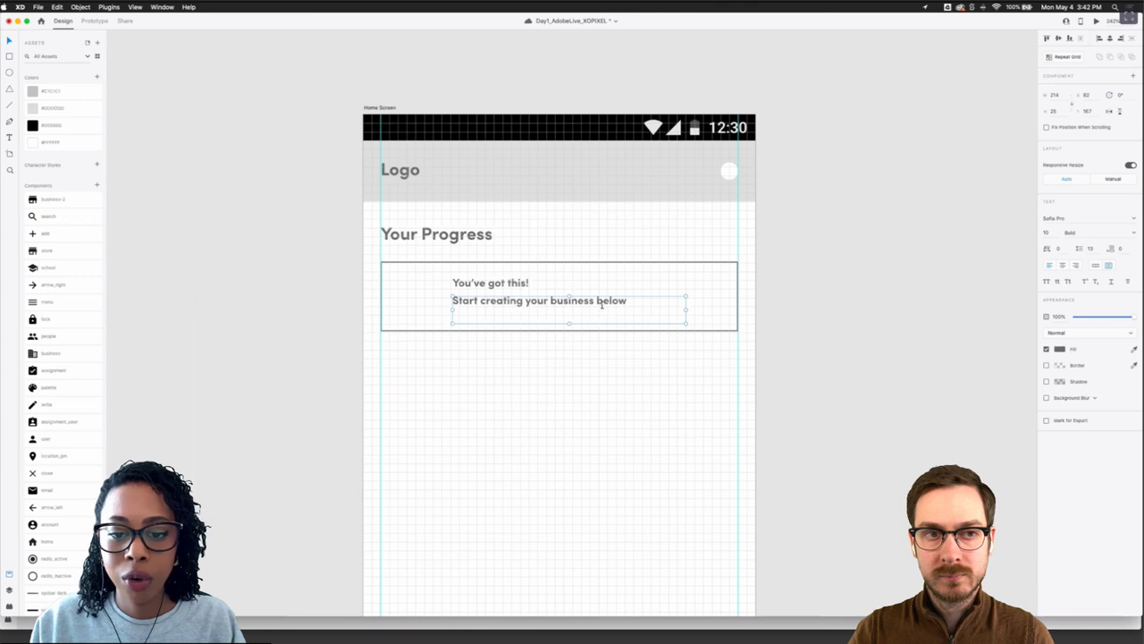
Extend the second line of text to read "Start creating your business below to see your progress."
{"action": "double_click", "coordinate": [602, 305]}
{"action": "left_click", "coordinate": [634, 301]}
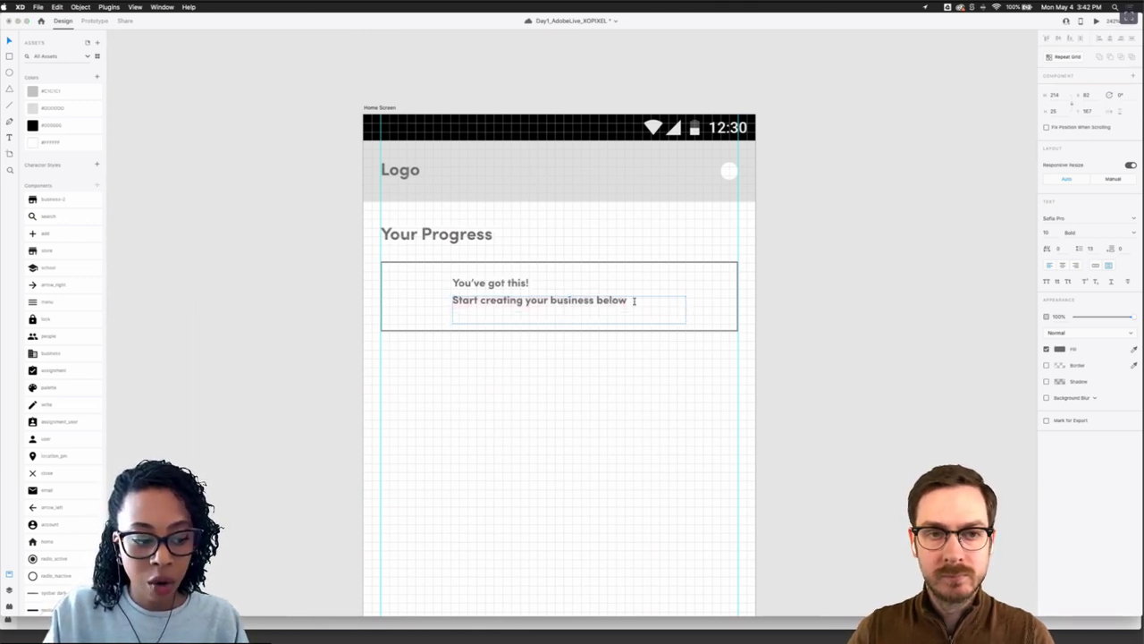
{"action": "type", "text": "to"}
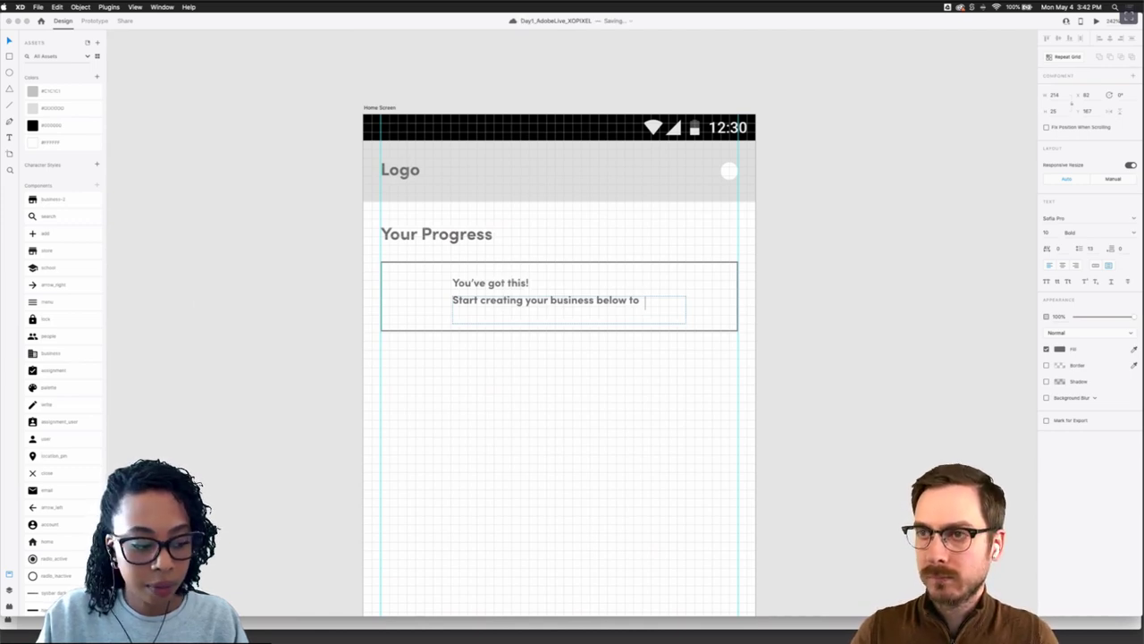
{"action": "type", "text": "see your"}
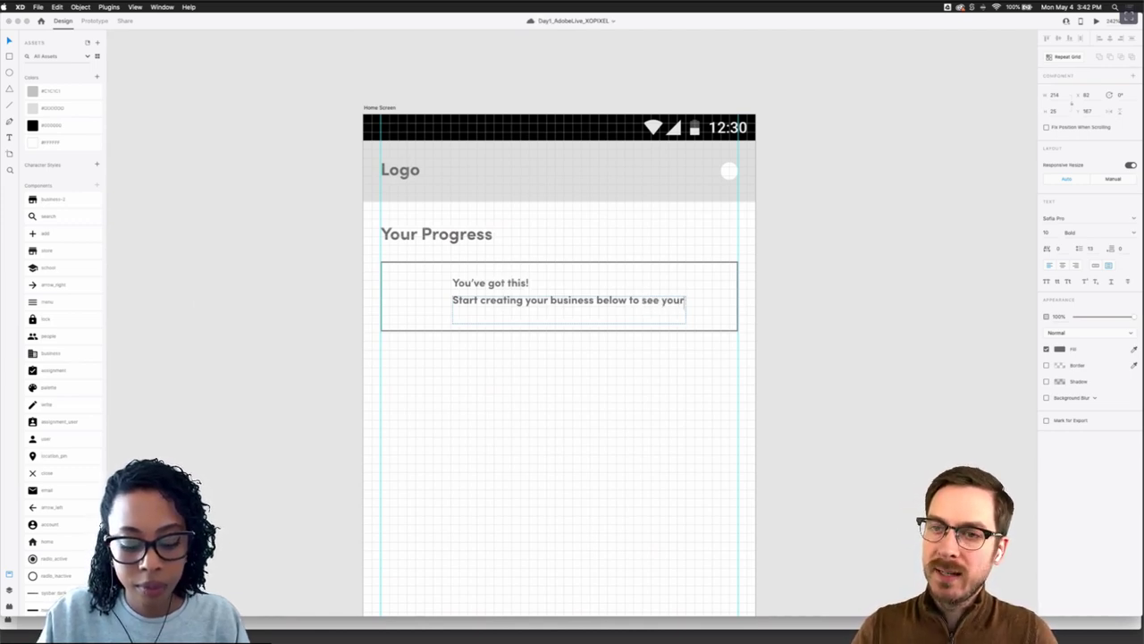
{"action": "type", "text": " progress"}
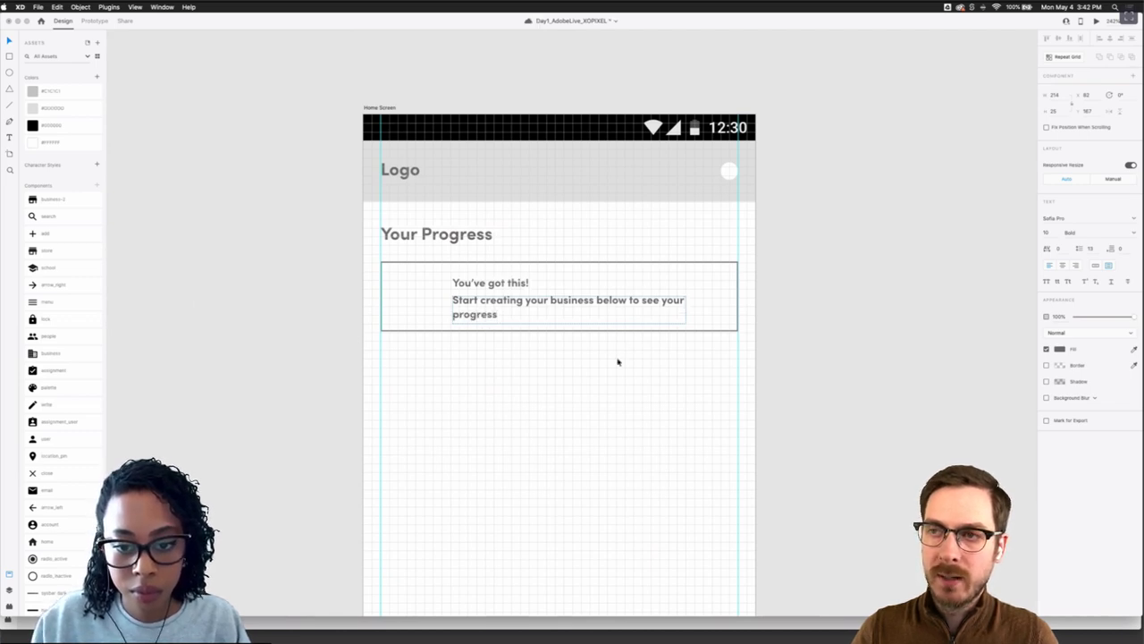
{"action": "key", "text": "Escape"}
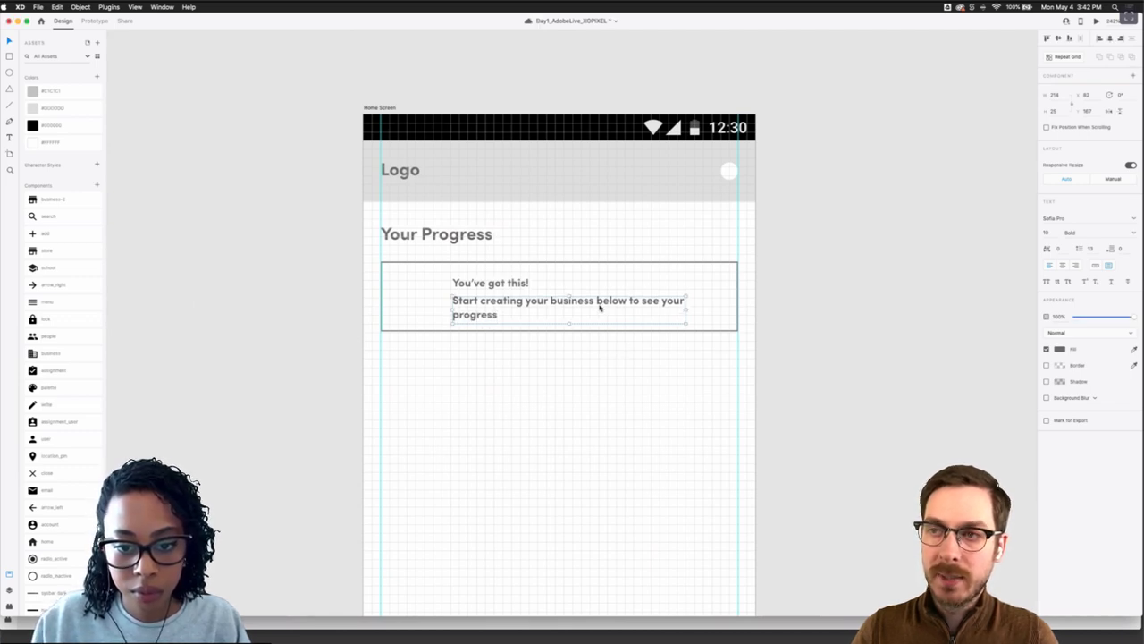
{"action": "double_click", "coordinate": [604, 312]}
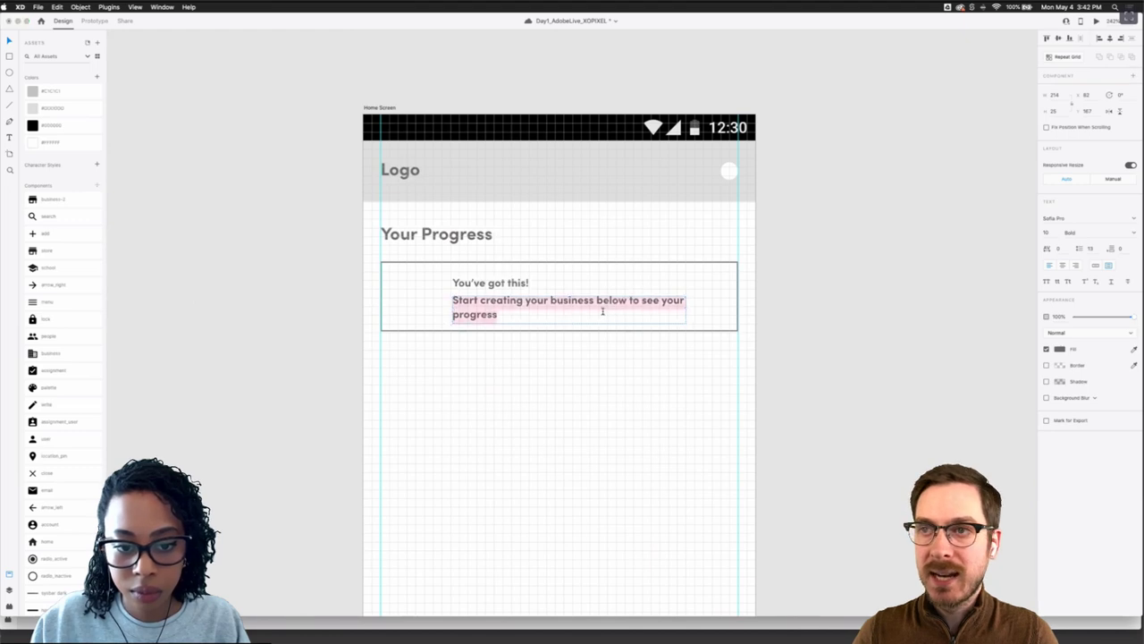
{"action": "left_click", "coordinate": [602, 315]}
{"action": "key", "text": "Escape"}
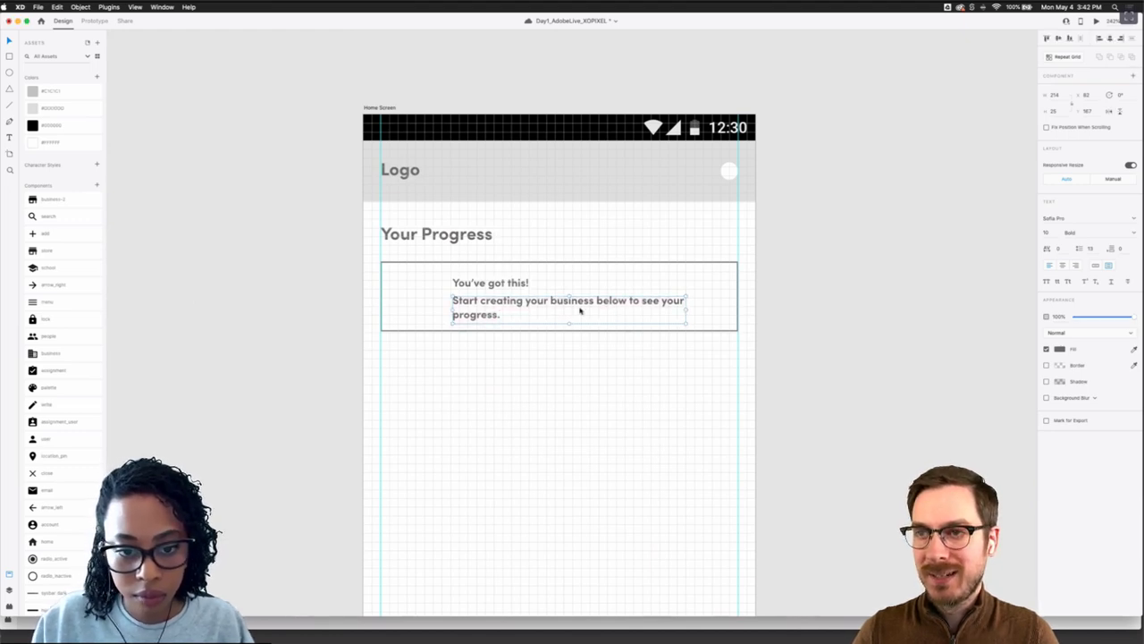
Set the card's second text line to Regular weight and widen its text area to about 238
{"action": "key", "text": "super+b"}
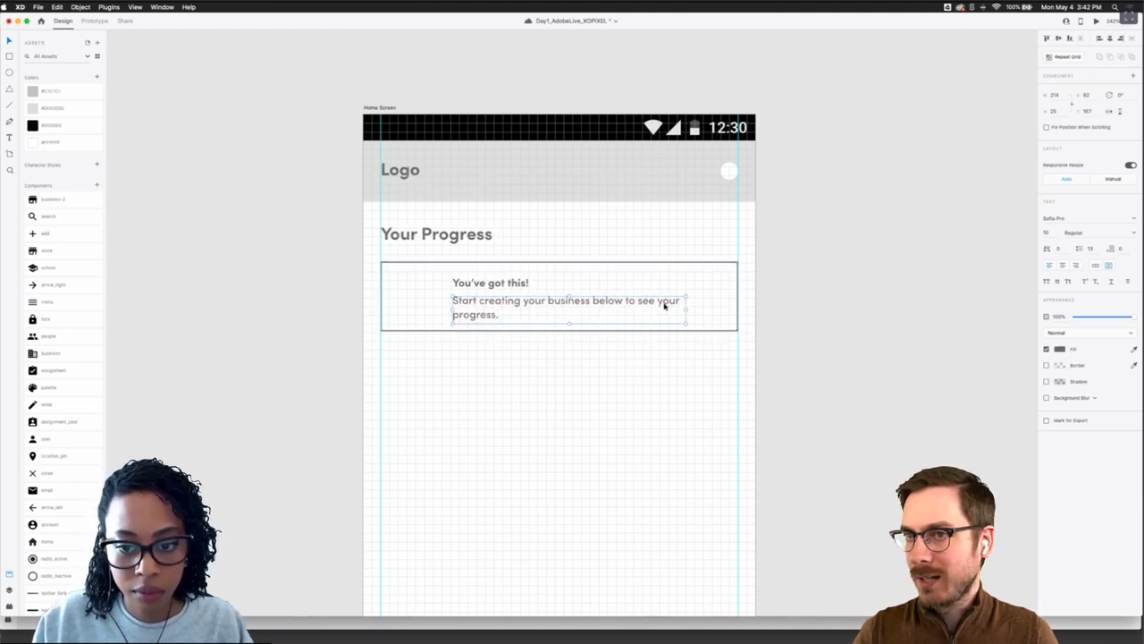
{"action": "left_click_drag", "start_coordinate": [687, 309], "coordinate": [716, 309]}
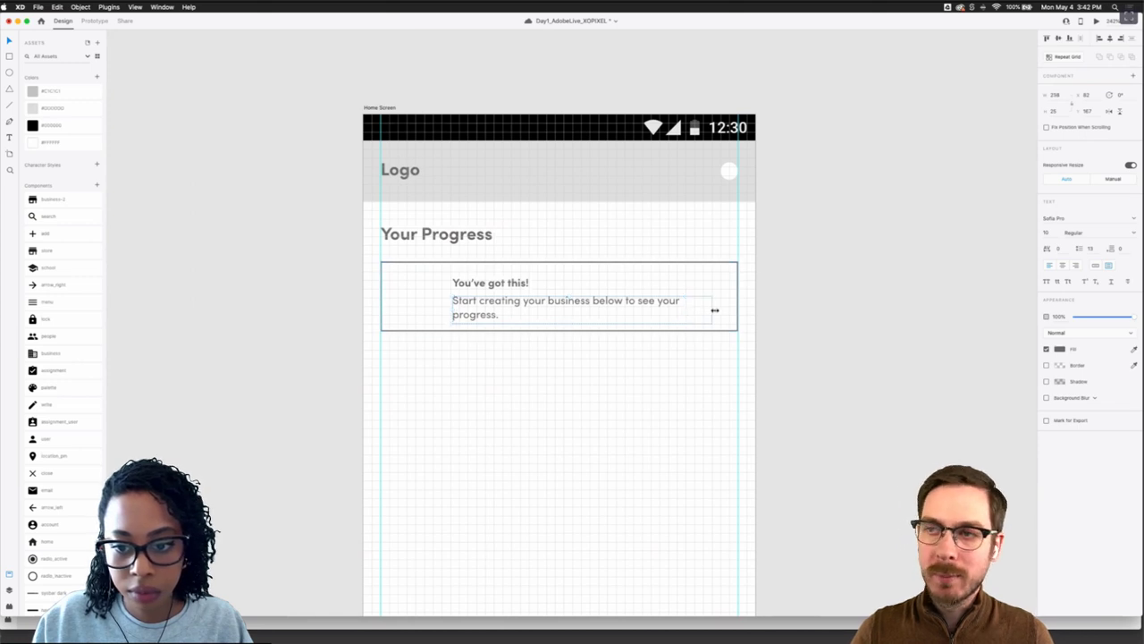
Move both card text lines together to X 90, Y 147, leaving more room at the card's left side
{"action": "left_click", "coordinate": [506, 286]}
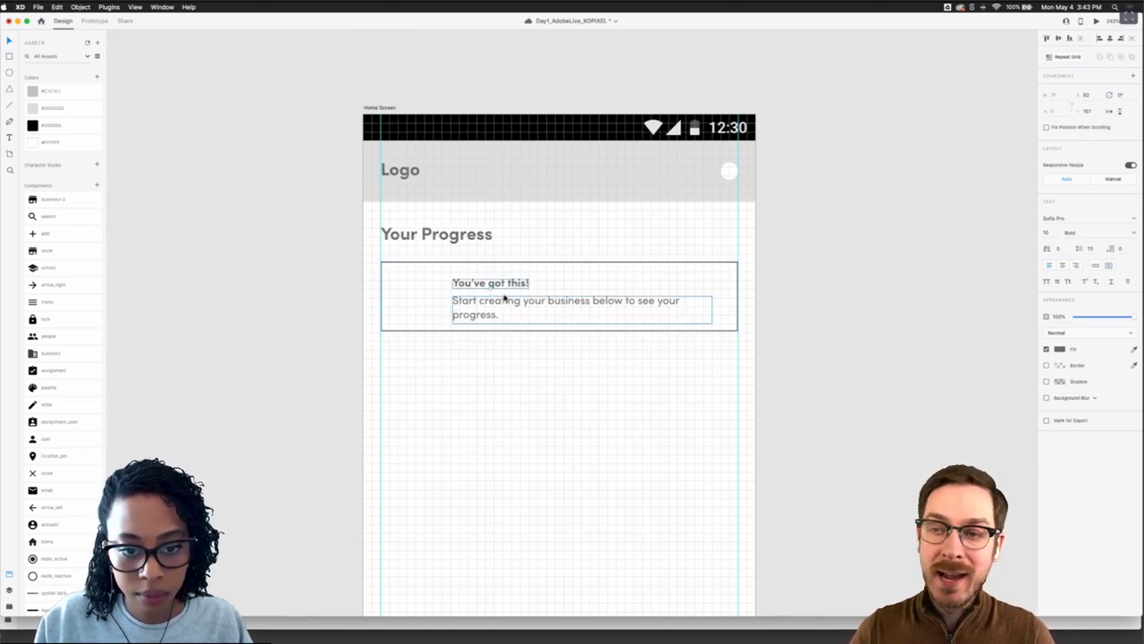
{"action": "left_click", "coordinate": [504, 298], "text": "shift"}
{"action": "left_click_drag", "start_coordinate": [503, 305], "coordinate": [503, 299]}
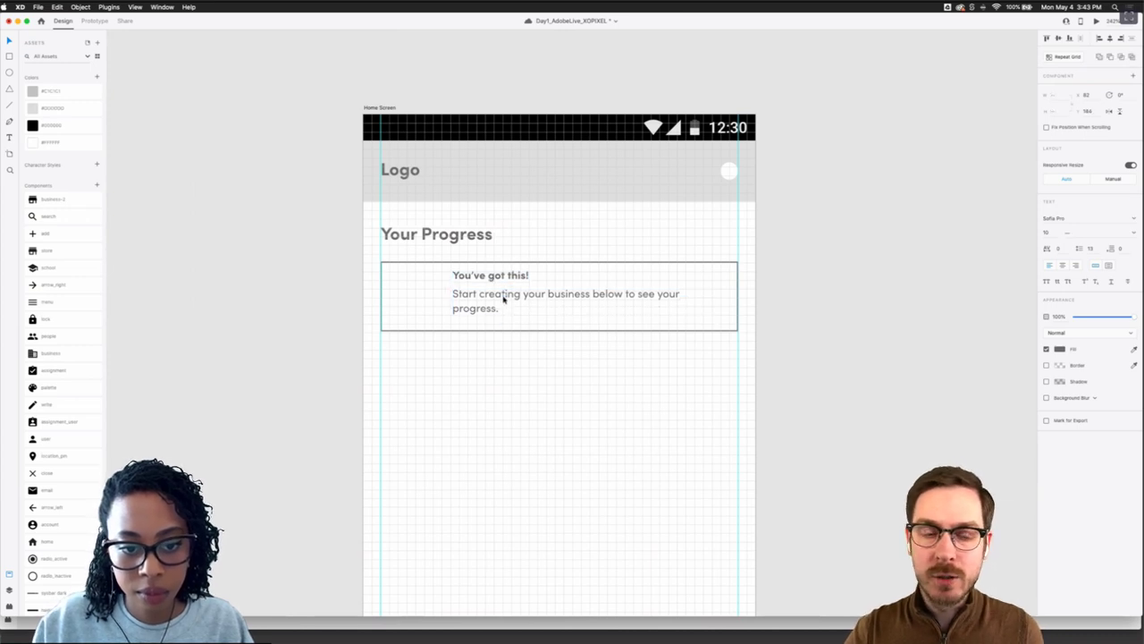
{"action": "key", "text": "shift+Down"}
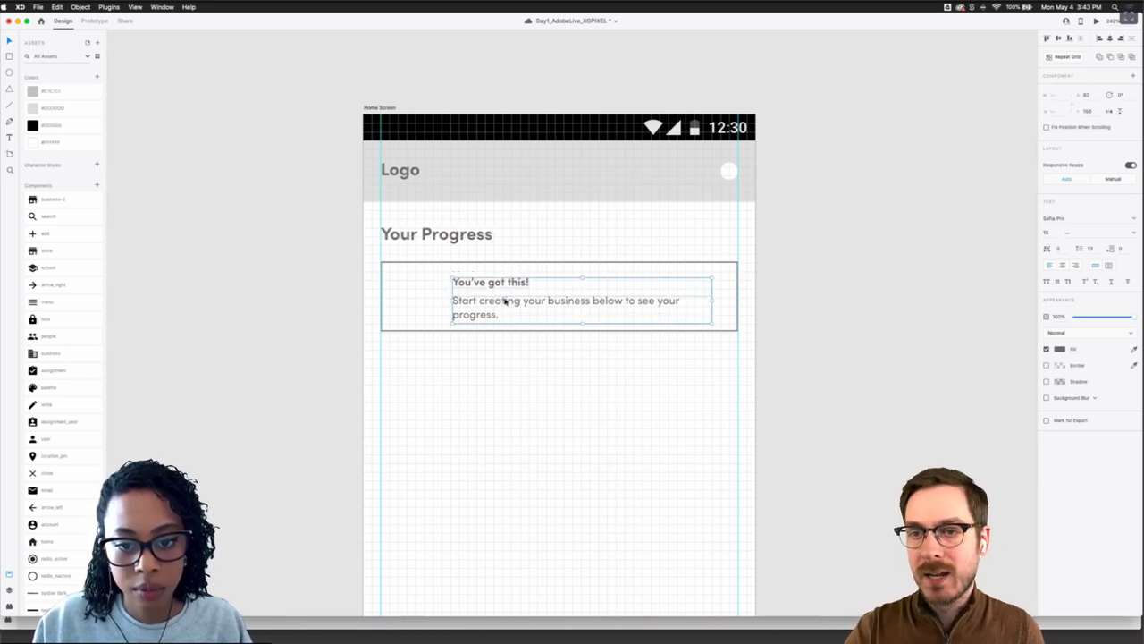
{"action": "key", "text": "Up"}
{"action": "key", "text": "shift+Right"}
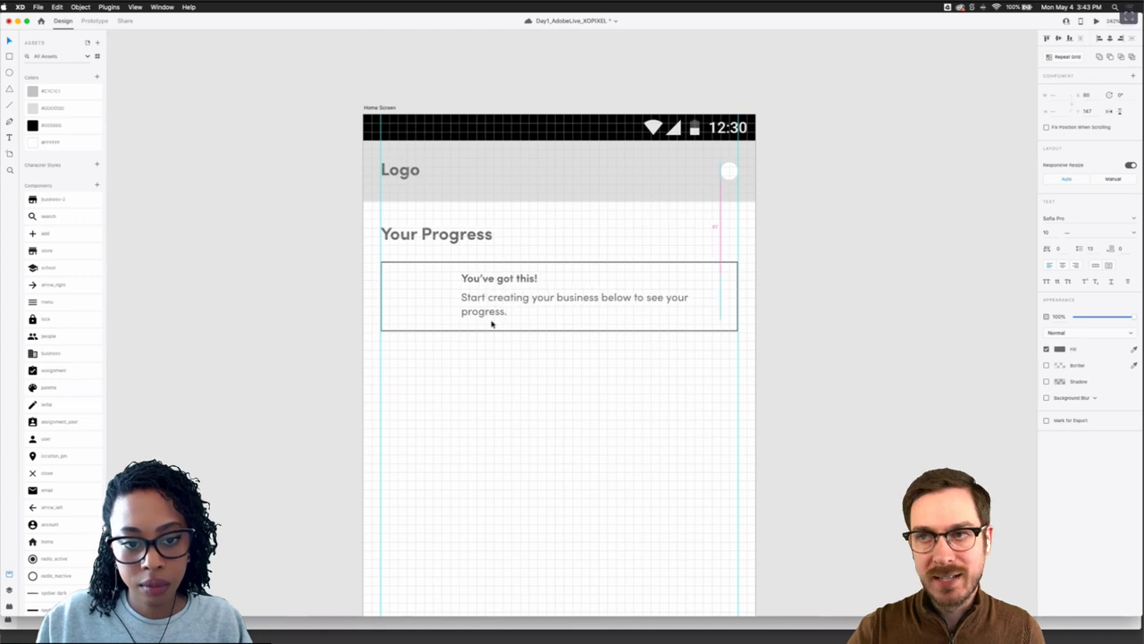
Draw a circle about 36 wide inside the card, to the left of the two text lines
{"action": "left_click", "coordinate": [434, 336]}
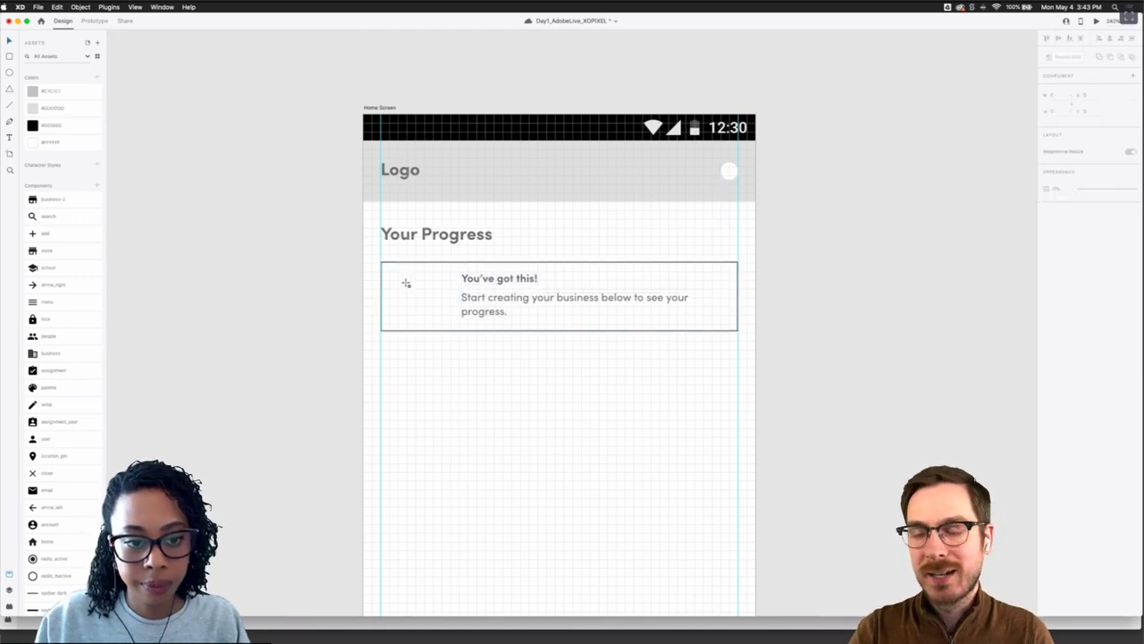
{"action": "left_click_drag", "start_coordinate": [399, 280], "coordinate": [435, 316]}
{"action": "key", "text": "Delete"}
{"action": "key", "text": "e"}
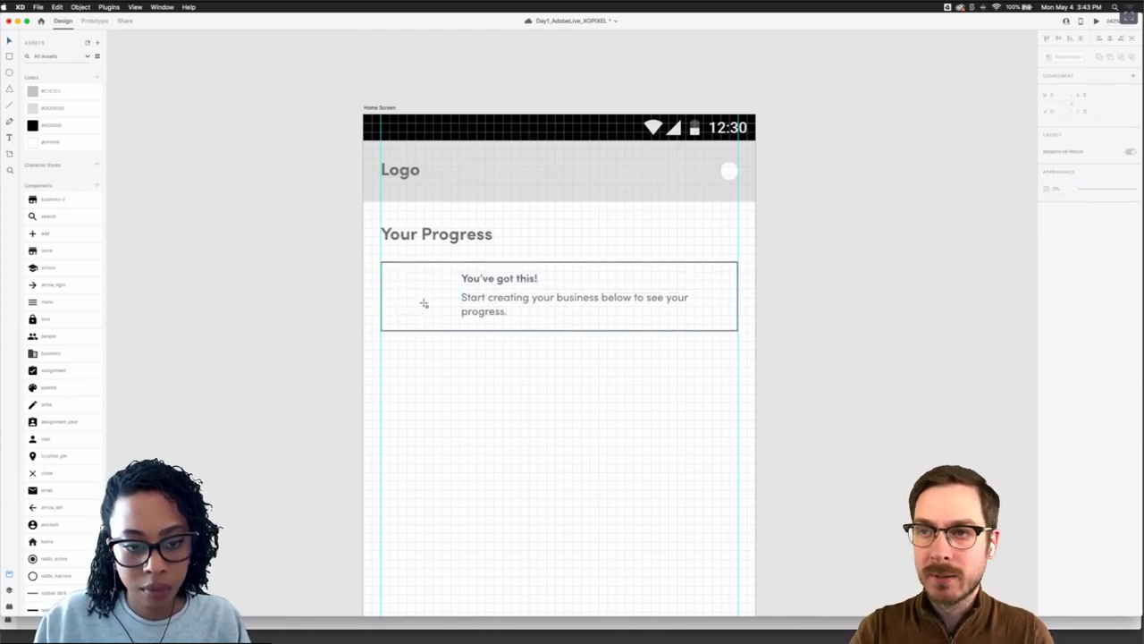
{"action": "mouse_move", "coordinate": [400, 281]}
{"action": "left_mouse_down"}
{"action": "mouse_move", "coordinate": [439, 319]}
{"action": "mouse_move", "coordinate": [429, 314]}
{"action": "left_mouse_up"}
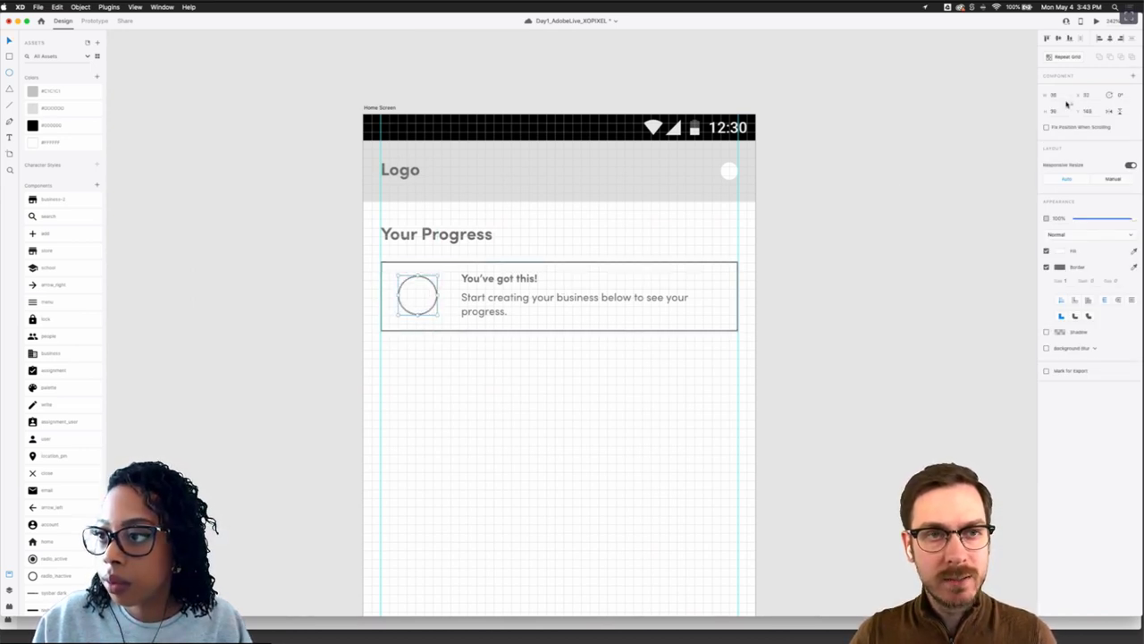
Resize the circle to 40 × 40 and centre it vertically within the bordered card
{"action": "left_click", "coordinate": [1056, 94]}
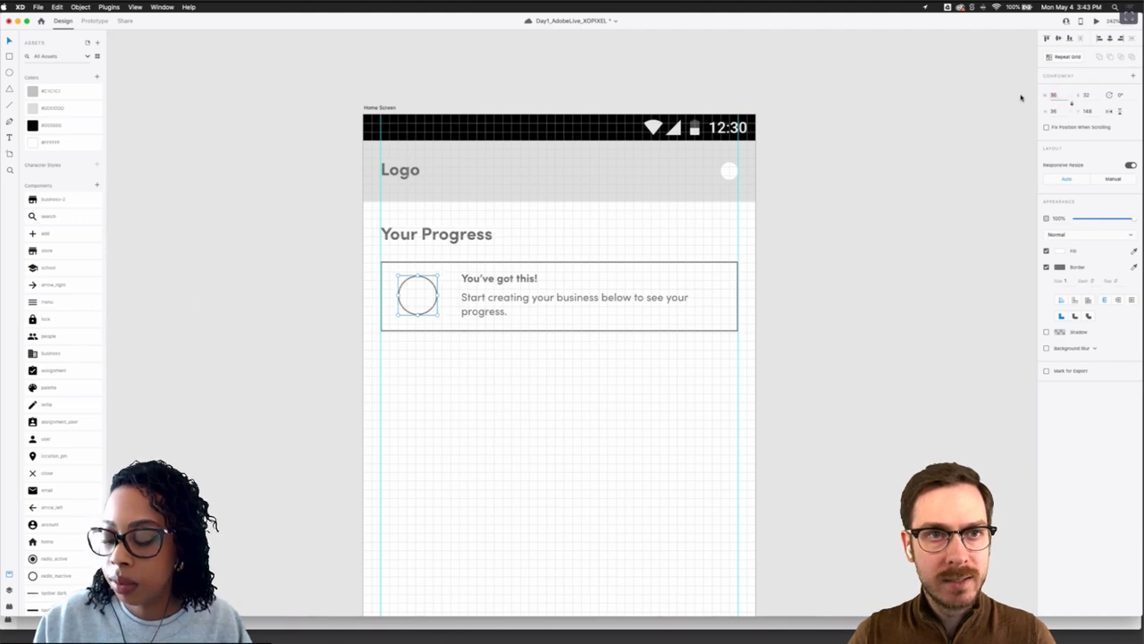
{"action": "key", "text": "Return"}
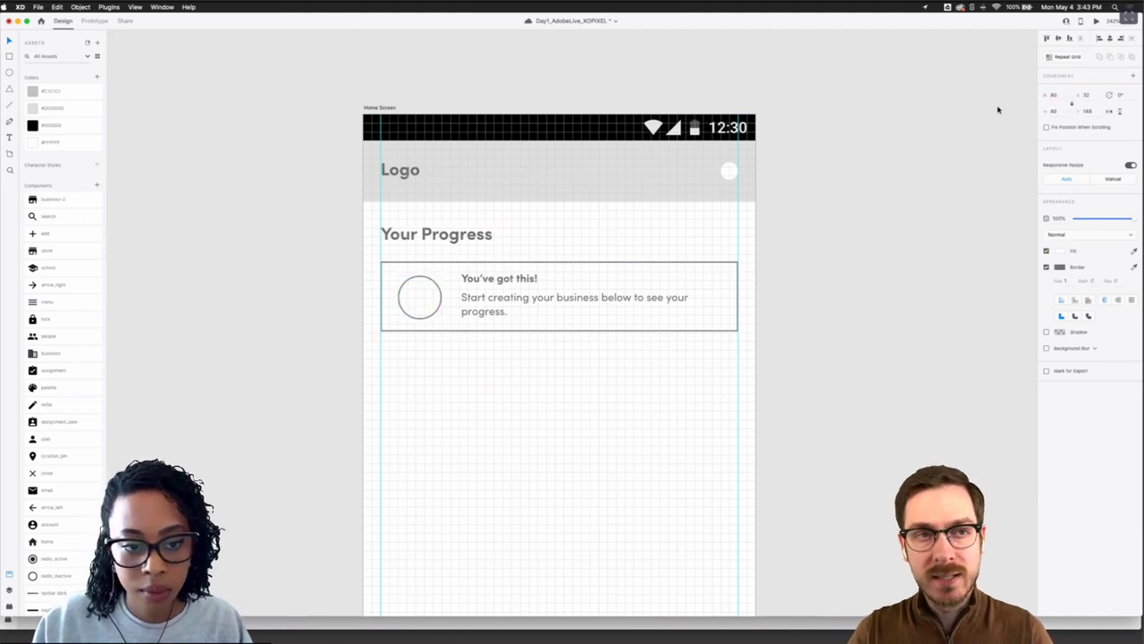
{"action": "left_click", "coordinate": [428, 331], "text": "shift"}
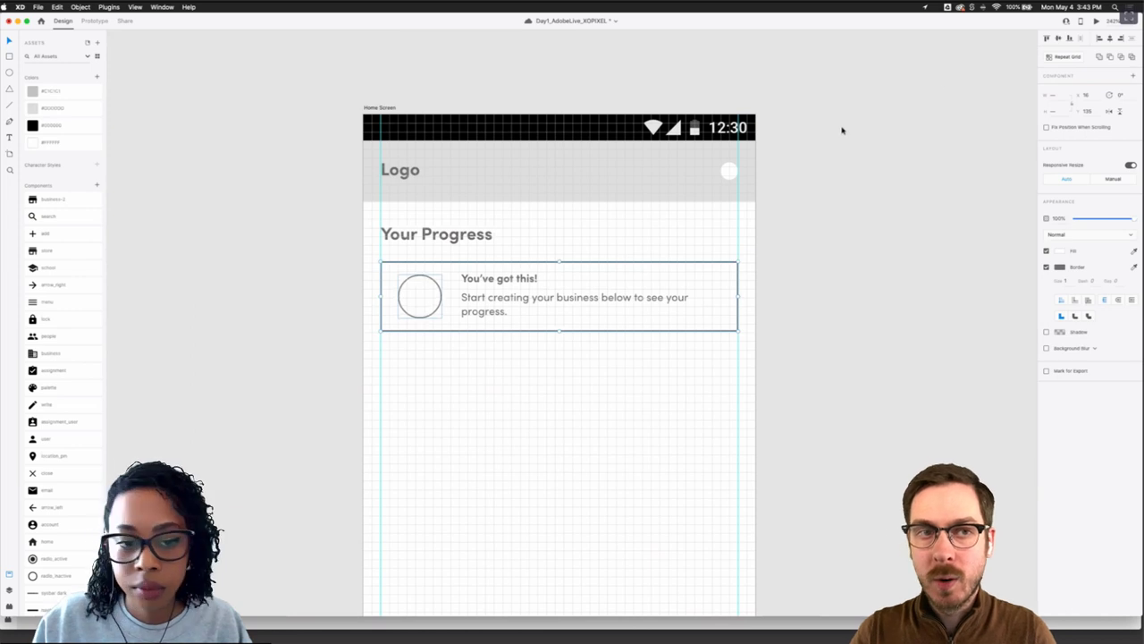
Nudge both card text lines together slightly left and down beside the circle
{"action": "double_click", "coordinate": [488, 300]}
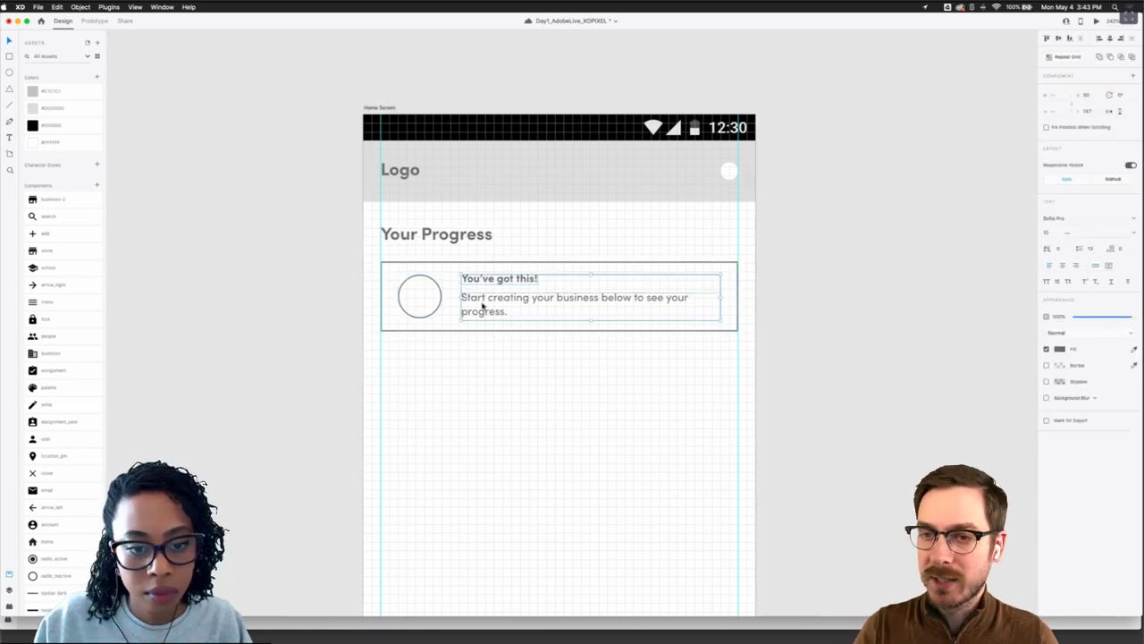
{"action": "key", "text": "Left"}
{"action": "key", "text": "Down"}
{"action": "key", "text": "Up"}
{"action": "key", "text": "Down"}
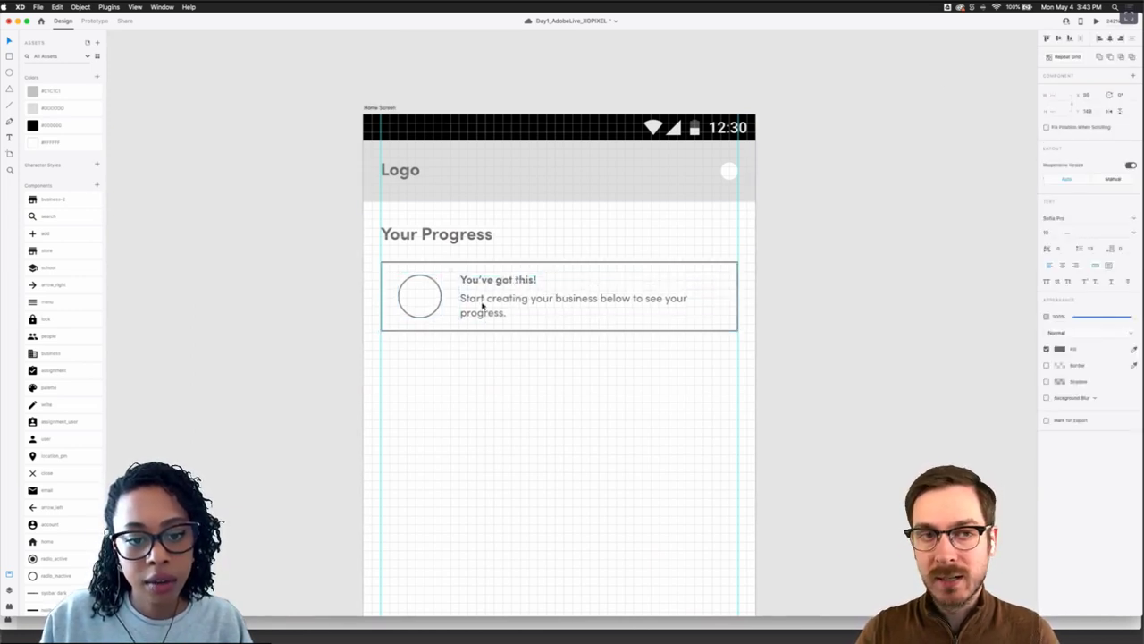
{"action": "left_click", "coordinate": [490, 370]}
Duplicate the Your Progress heading below the bordered card, aligned with the left margin guide
{"action": "scroll", "coordinate": [491, 370], "scroll_direction": "down", "scroll_amount": 3}
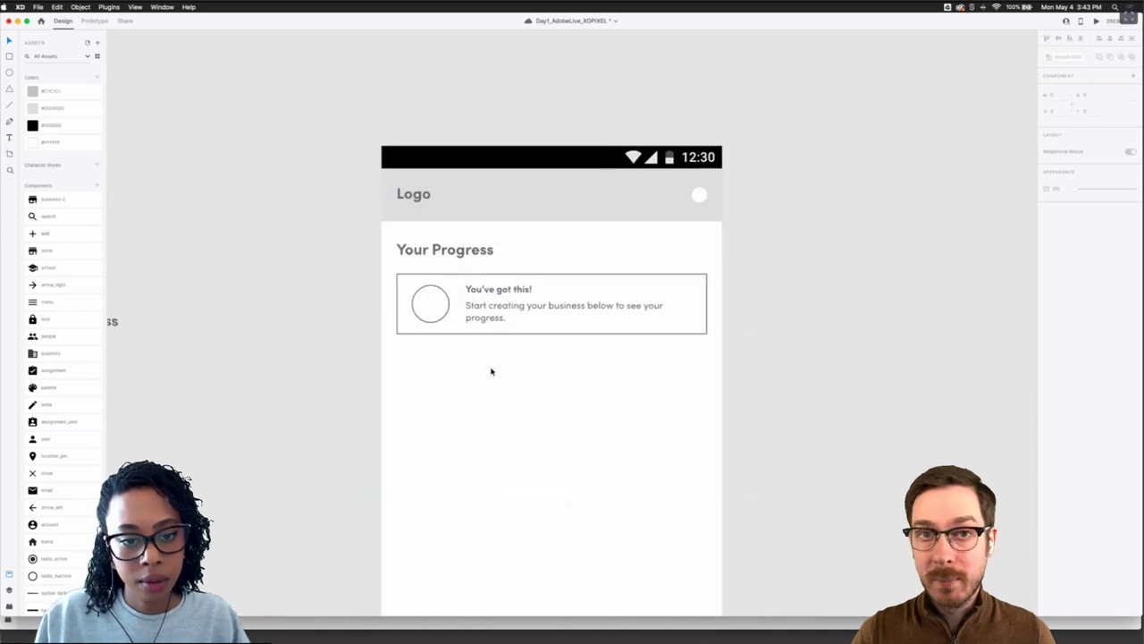
{"action": "scroll", "coordinate": [490, 358], "scroll_direction": "down", "scroll_amount": 3}
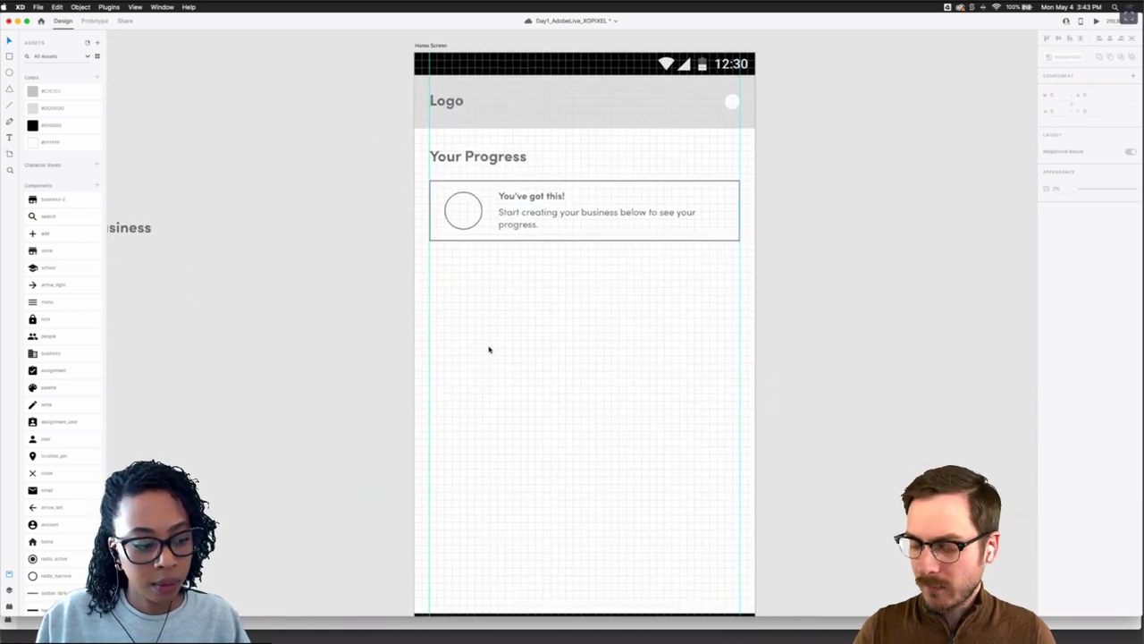
{"action": "left_click", "coordinate": [493, 152]}
{"action": "left_click_drag", "start_coordinate": [493, 152], "coordinate": [488, 273]}
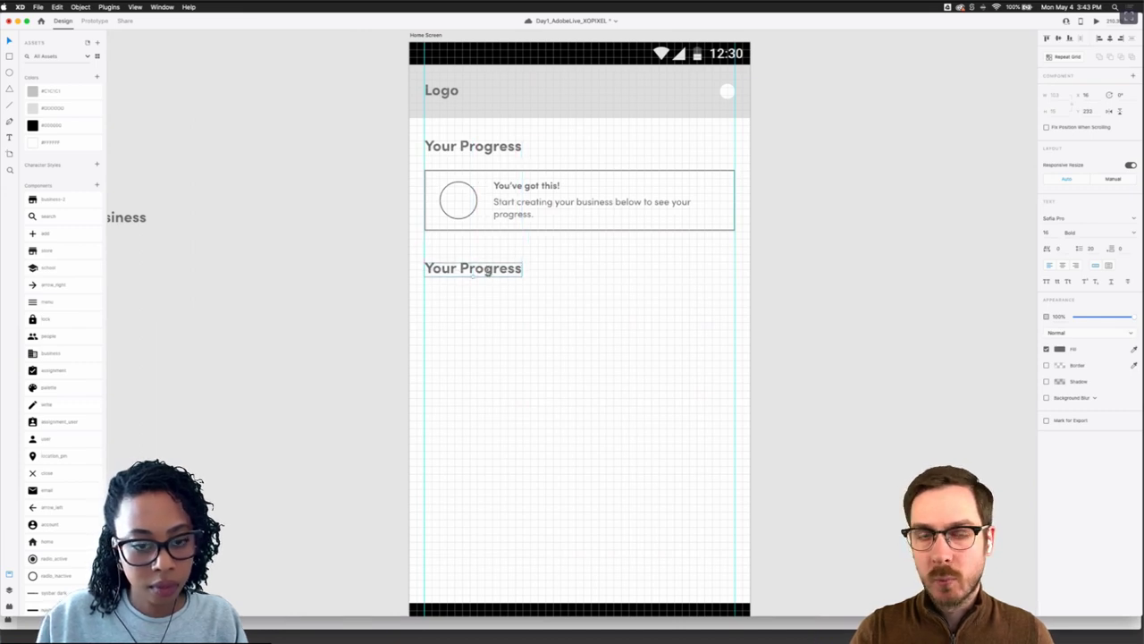
Change the duplicated heading's text to "Create Your Business"
{"action": "double_click", "coordinate": [488, 273]}
{"action": "type", "text": "Create your"}
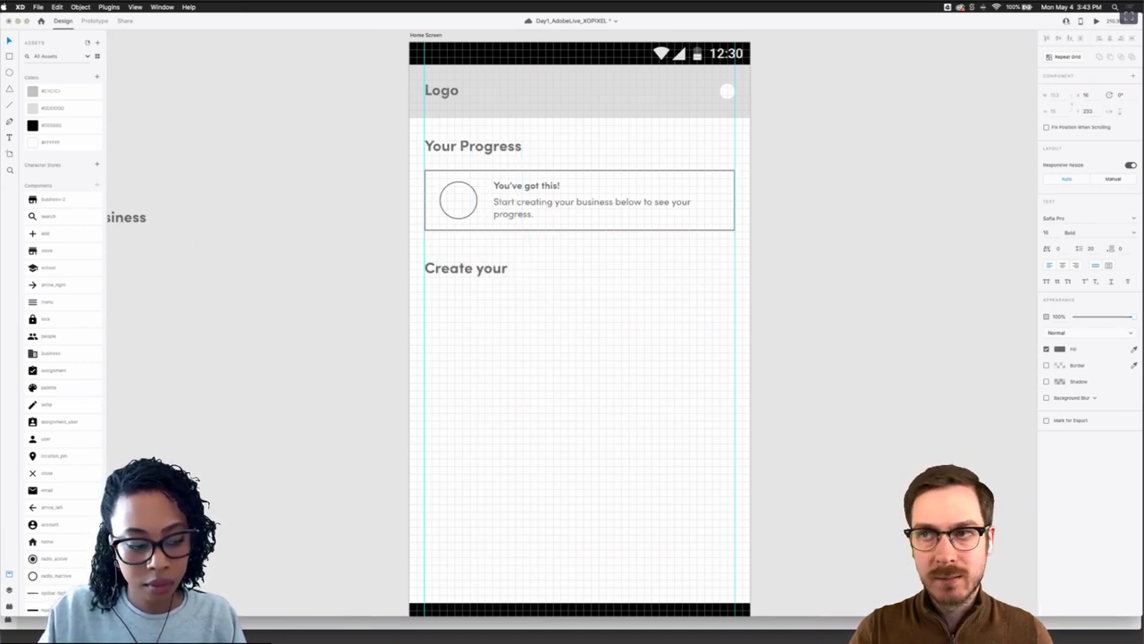
{"action": "type", "text": " Business"}
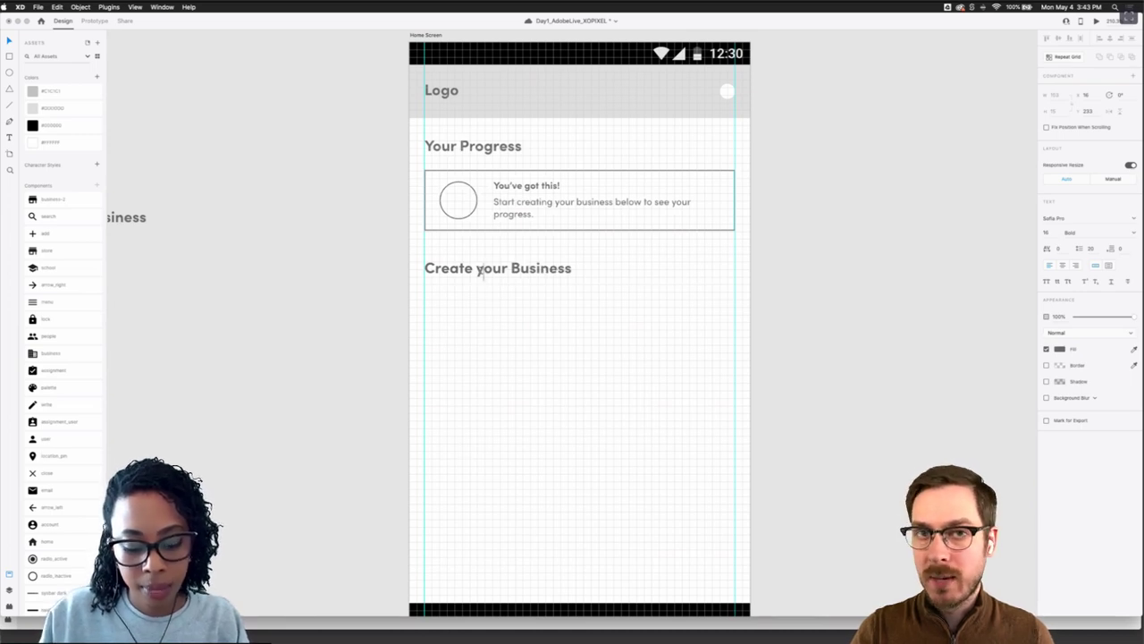
{"action": "key", "text": "BackSpace"}
{"action": "type", "text": "Y"}
{"action": "key", "text": "Escape"}
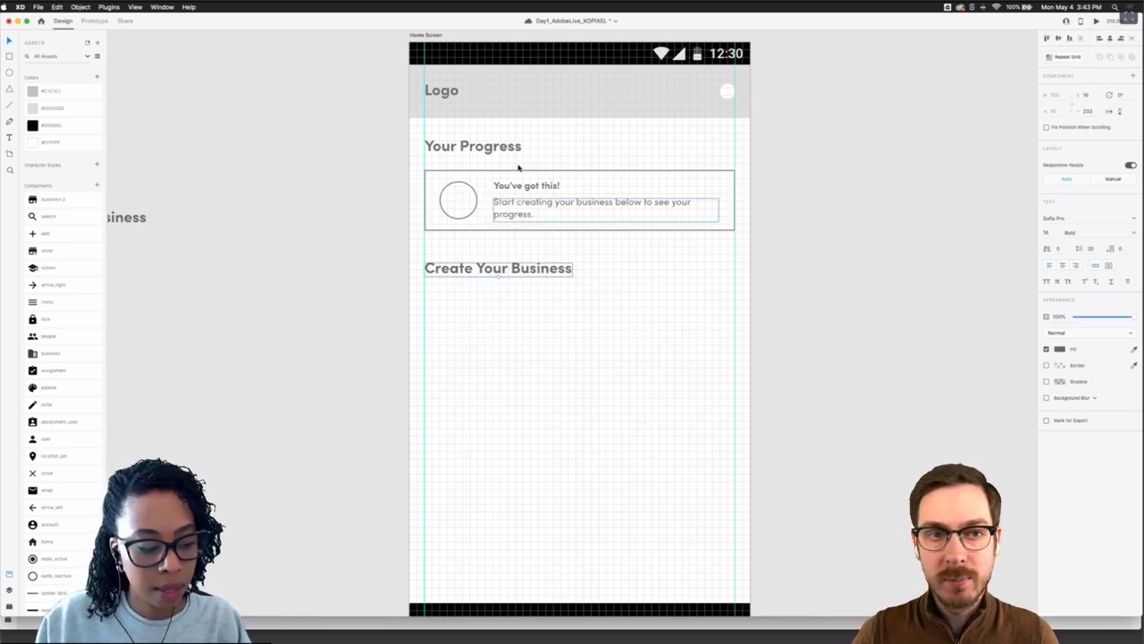
Duplicate the card's second text line beneath the Create Your Business heading, reading "Select a step in the business creation process below."
{"action": "left_click", "coordinate": [511, 223]}
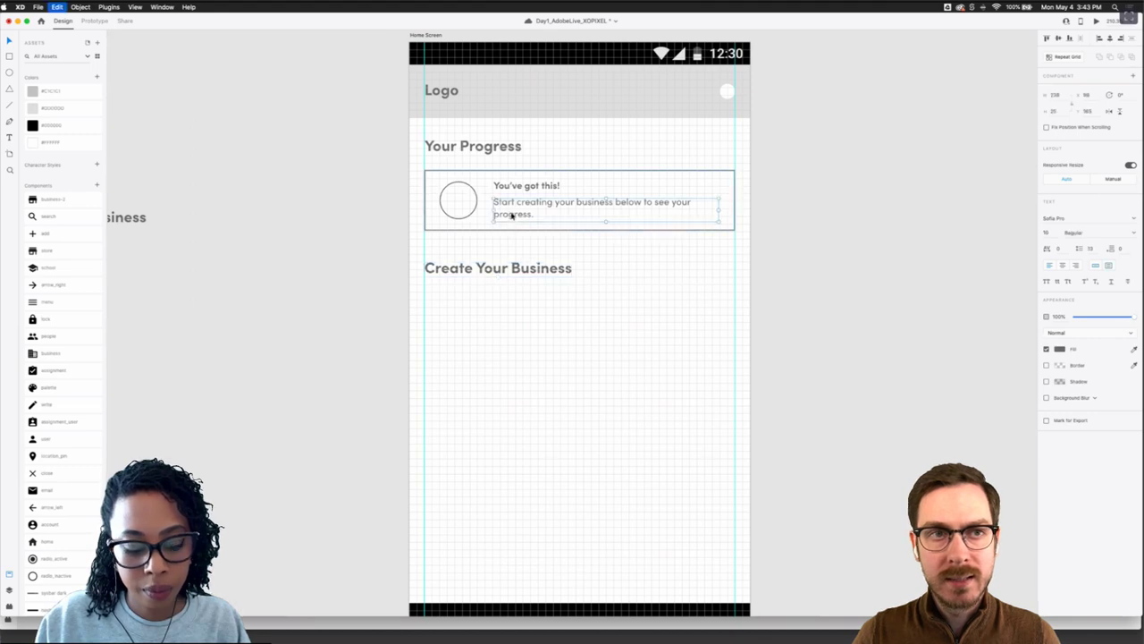
{"action": "left_click_drag", "start_coordinate": [511, 223], "coordinate": [444, 300]}
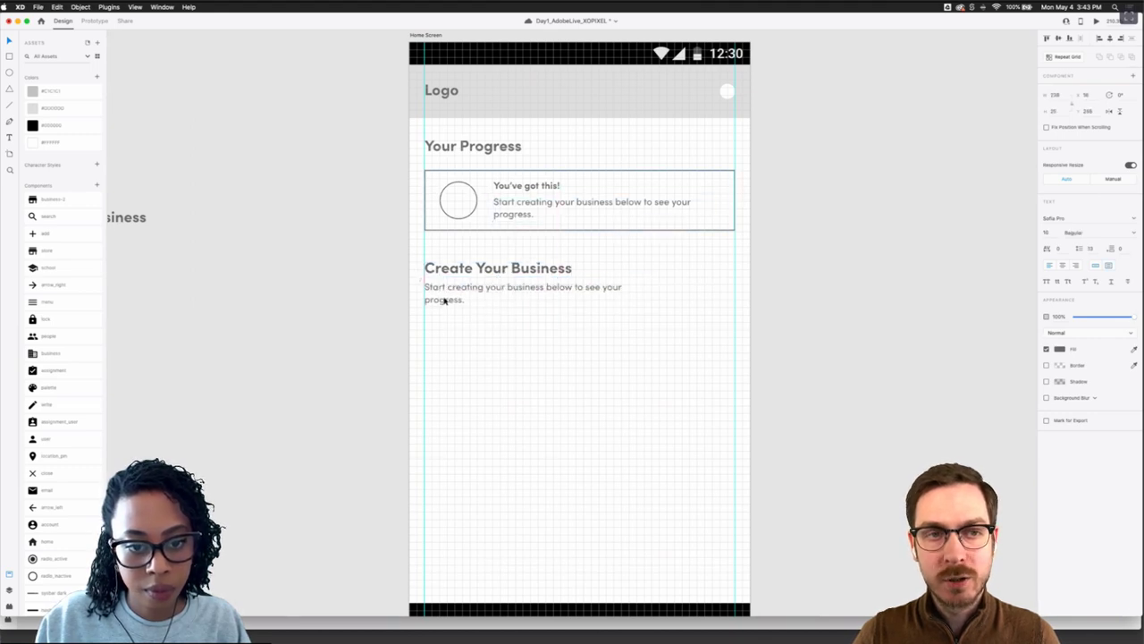
{"action": "double_click", "coordinate": [446, 298]}
{"action": "type", "text": "Select"}
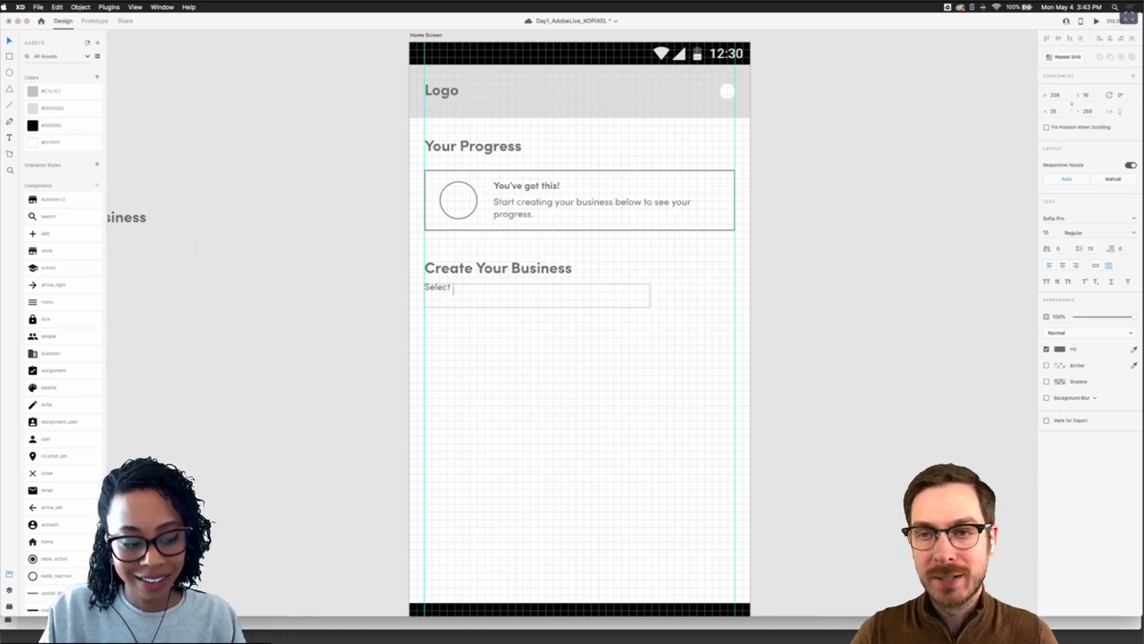
{"action": "type", "text": " a step in "}
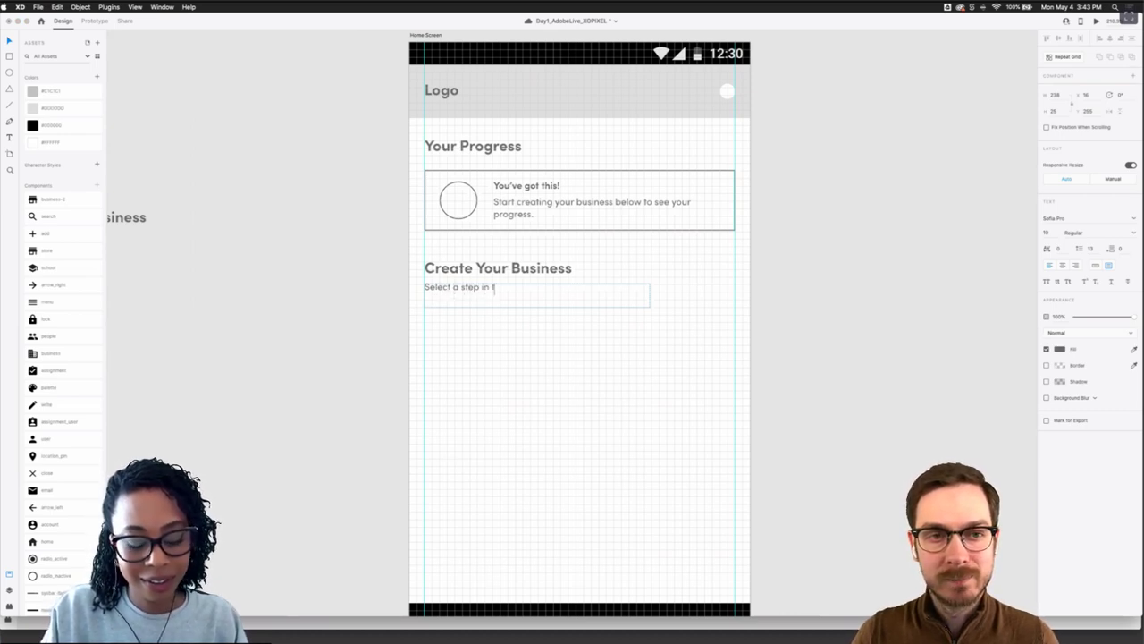
{"action": "type", "text": "the business cr"}
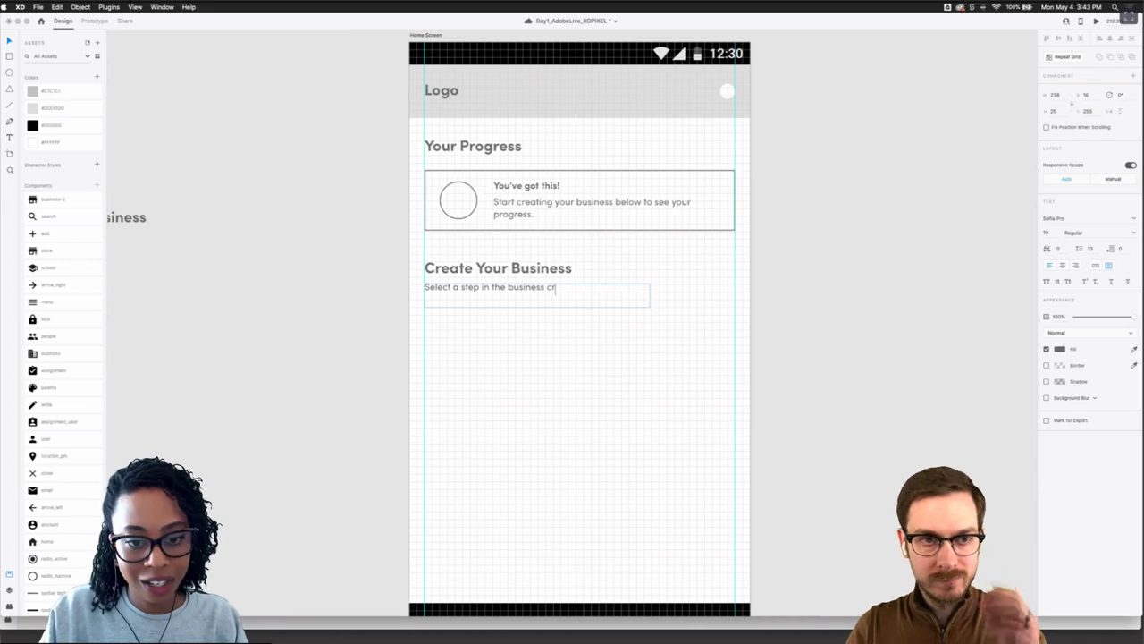
{"action": "type", "text": "eation "}
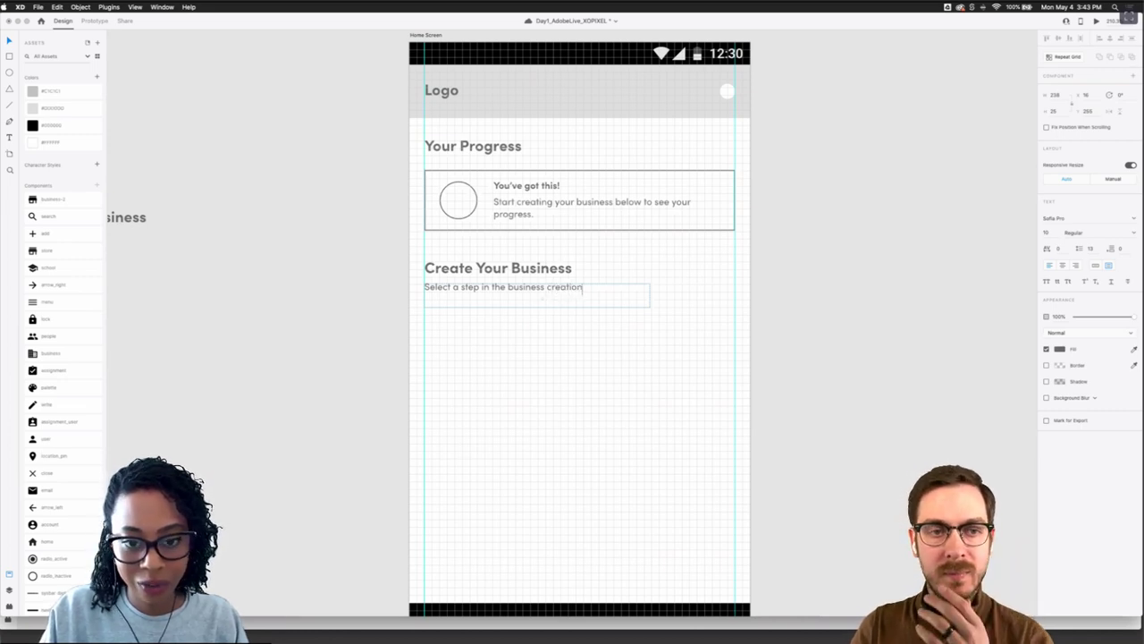
{"action": "type", "text": "proces"}
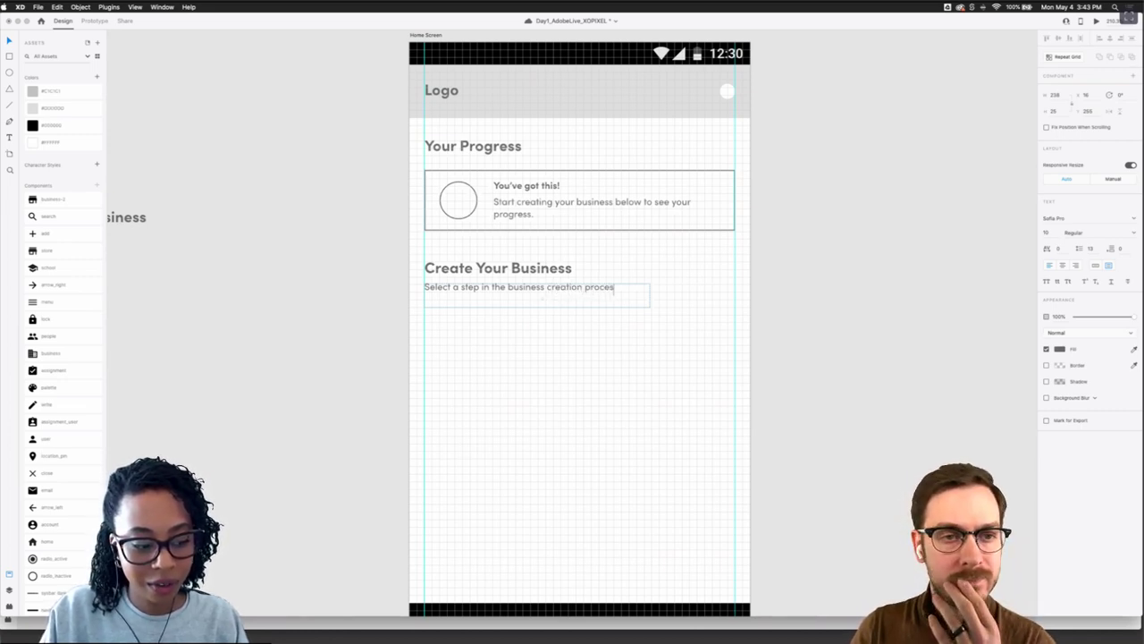
{"action": "type", "text": "s below."}
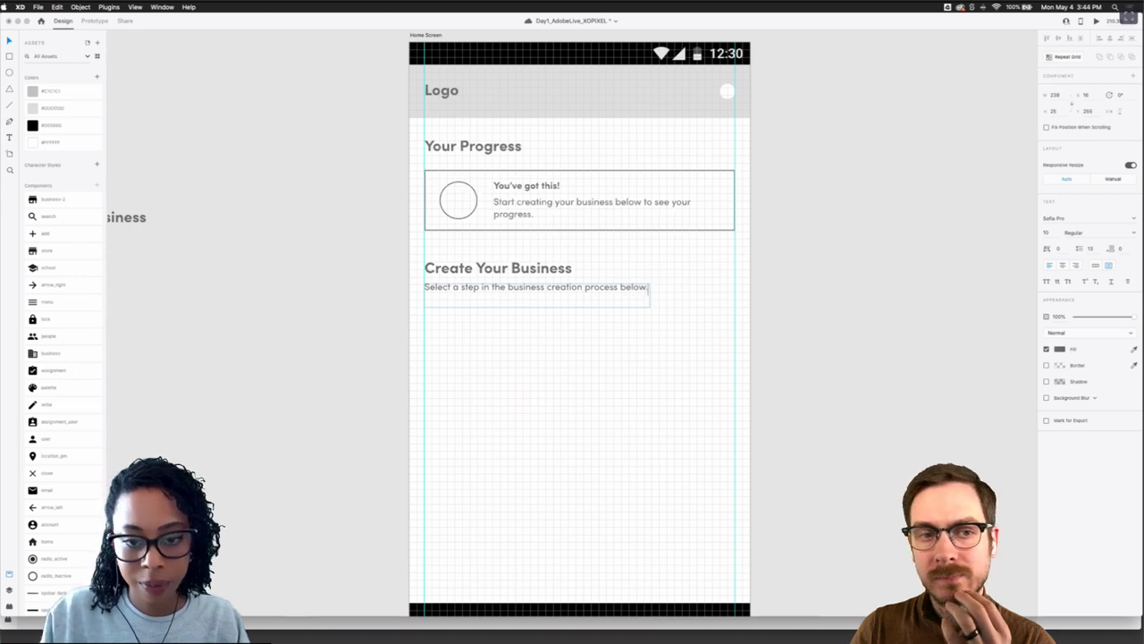
{"action": "key", "text": "Escape"}
Shrink the text box under the Create Your Business heading to fit its single line of text
{"action": "left_click_drag", "start_coordinate": [650, 294], "coordinate": [736, 294]}
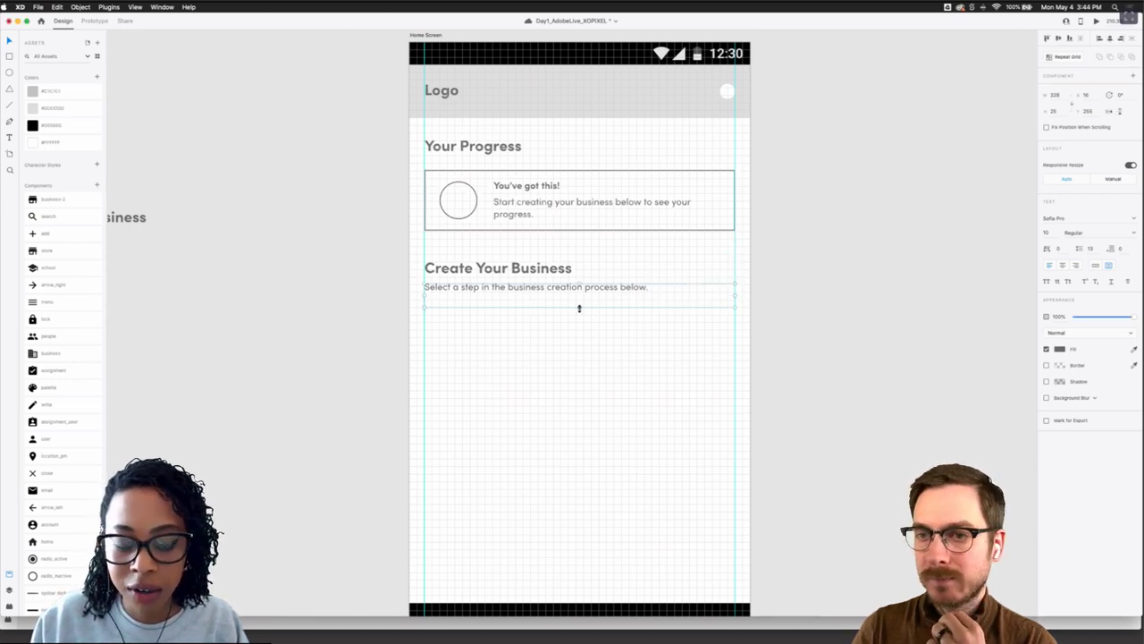
{"action": "left_click_drag", "start_coordinate": [731, 294], "coordinate": [667, 301]}
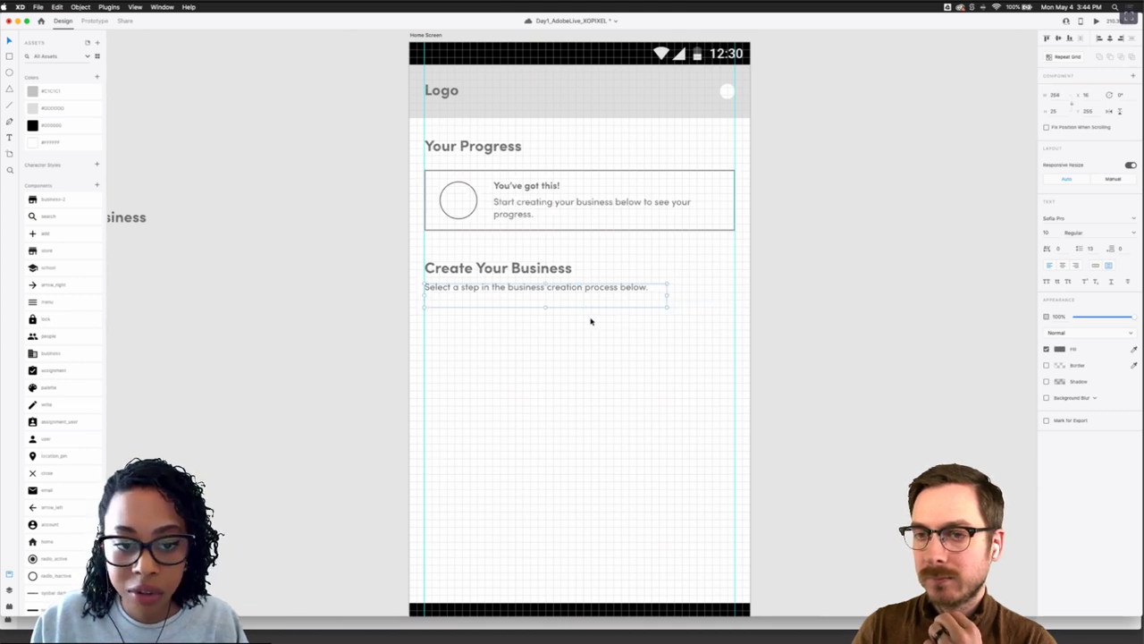
{"action": "left_click", "coordinate": [556, 320]}
{"action": "left_click", "coordinate": [491, 296]}
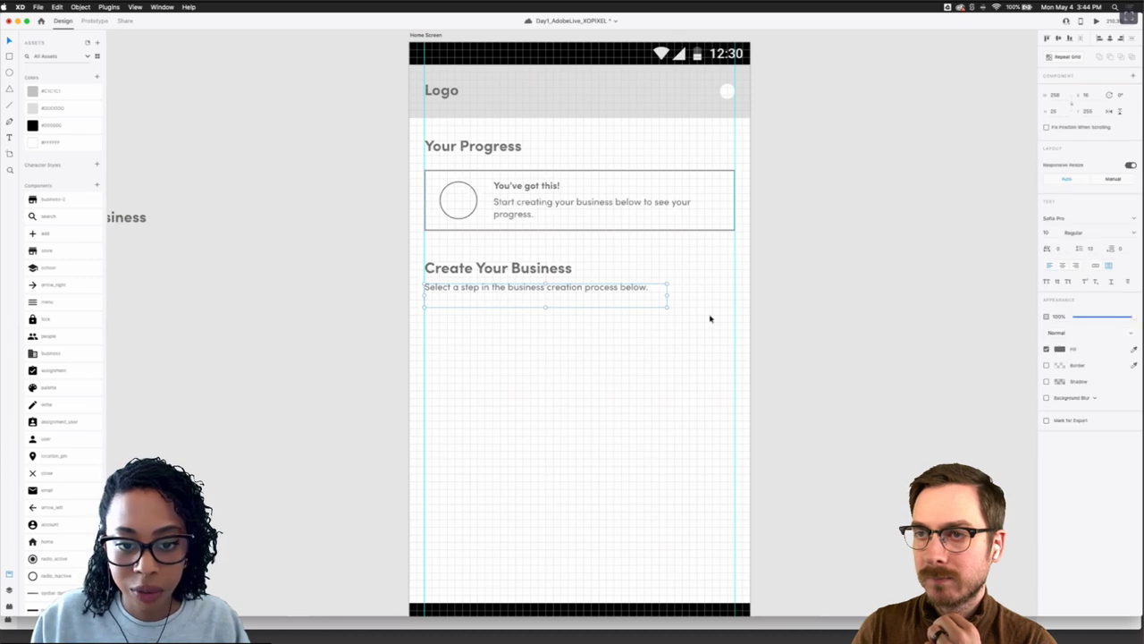
{"action": "left_click", "coordinate": [1108, 268]}
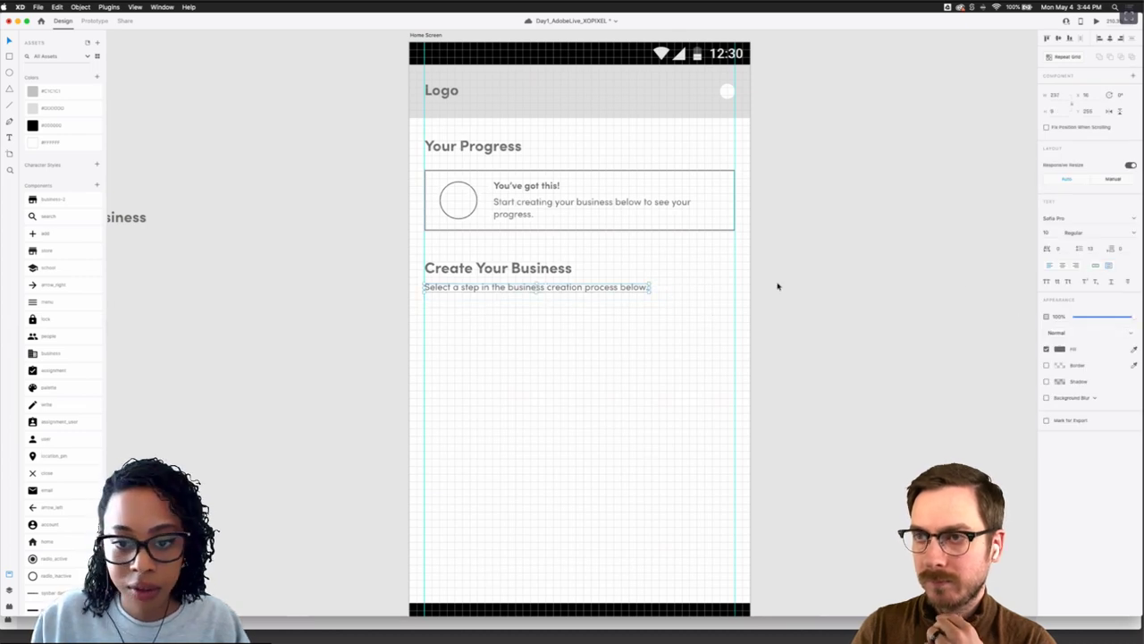
Draw a rectangle about 164 × 32 at X 16, Y 280 below the Create Your Business description
{"action": "left_click", "coordinate": [566, 320]}
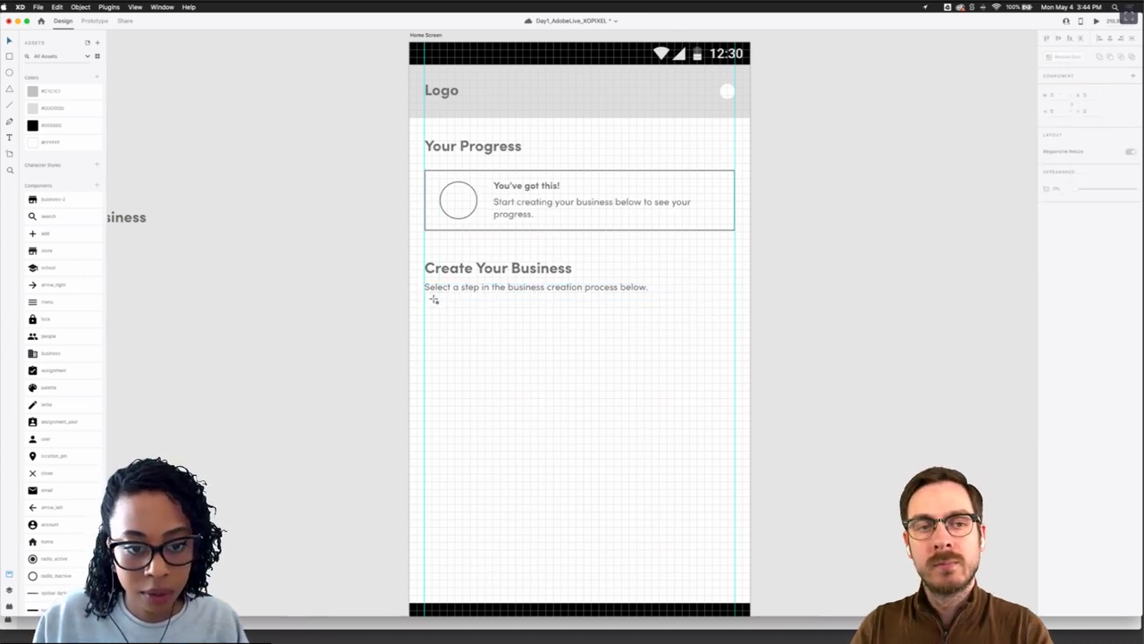
{"action": "mouse_move", "coordinate": [426, 301]}
{"action": "left_mouse_down"}
{"action": "mouse_move", "coordinate": [536, 331]}
{"action": "mouse_move", "coordinate": [518, 336]}
{"action": "left_mouse_up"}
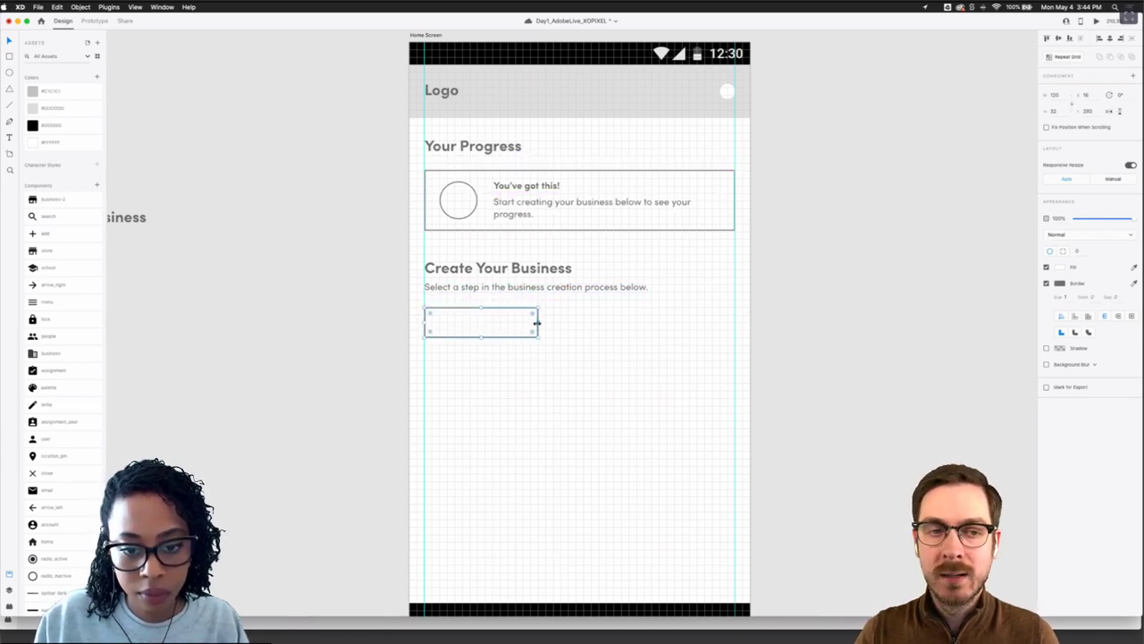
{"action": "left_click_drag", "start_coordinate": [537, 322], "coordinate": [579, 330]}
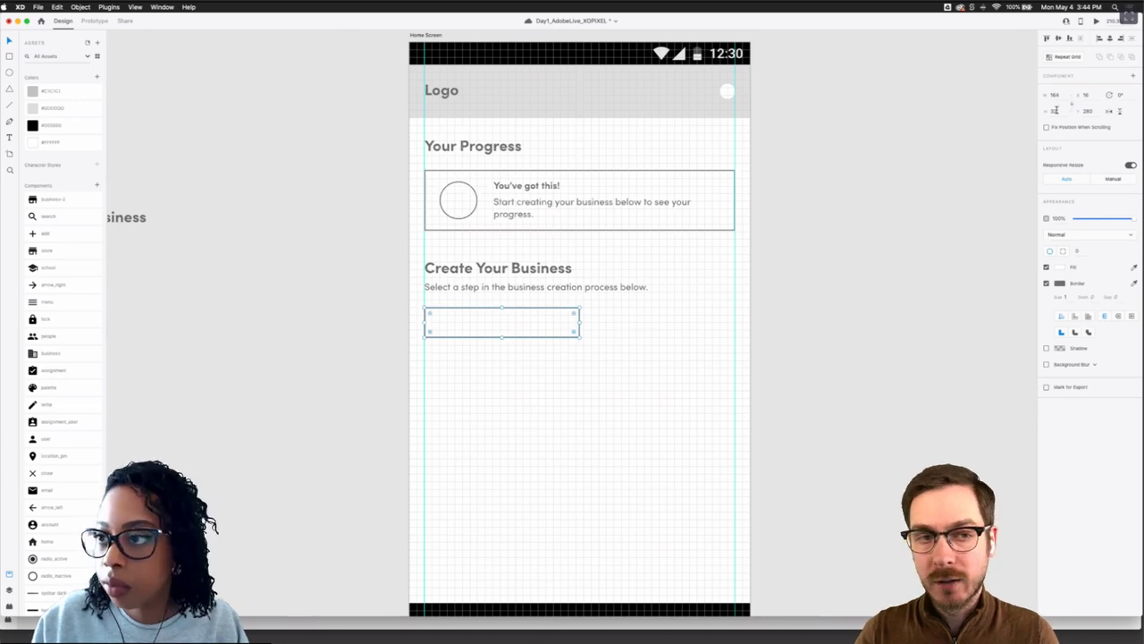
Set the rectangle's height to 48
{"action": "left_click", "coordinate": [1058, 110]}
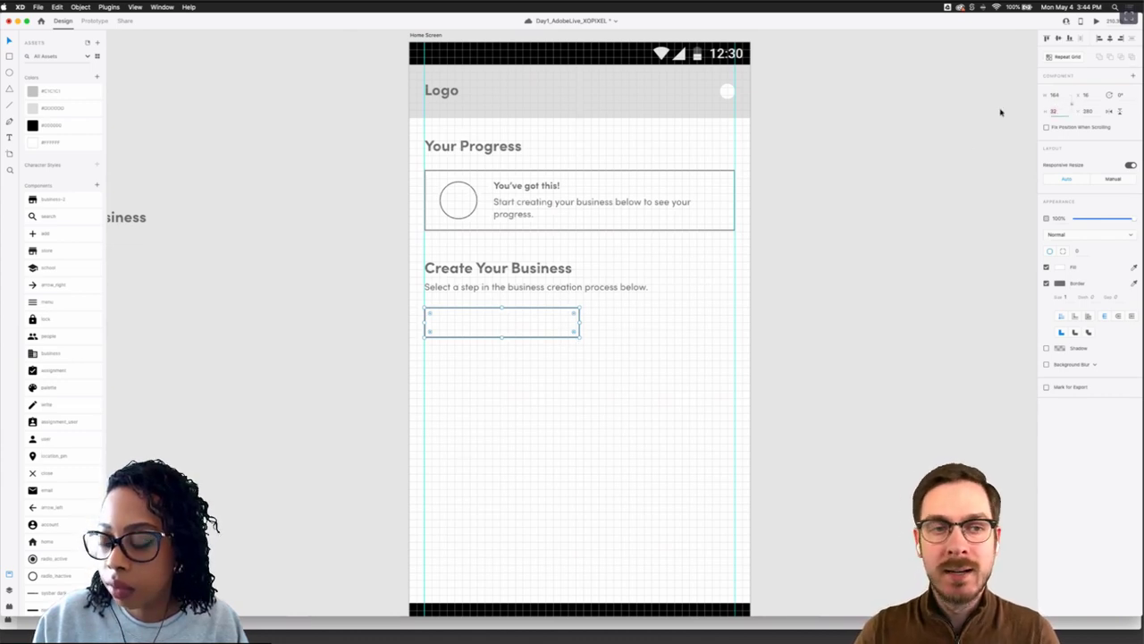
{"action": "type", "text": "483"}
{"action": "key", "text": "Return"}
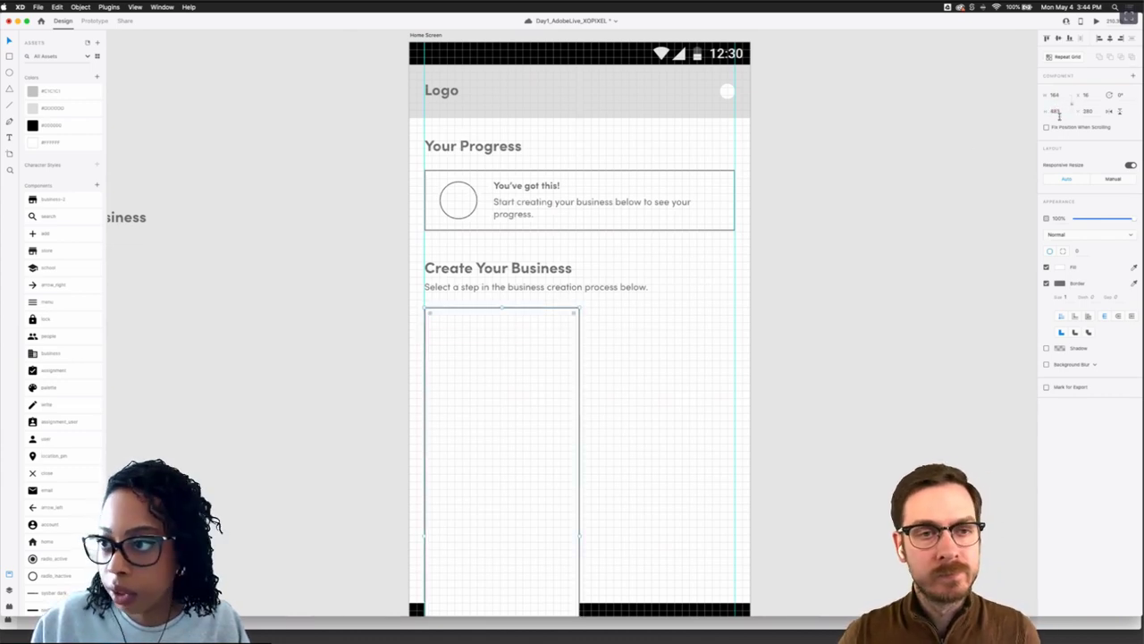
{"action": "key", "text": "Return"}
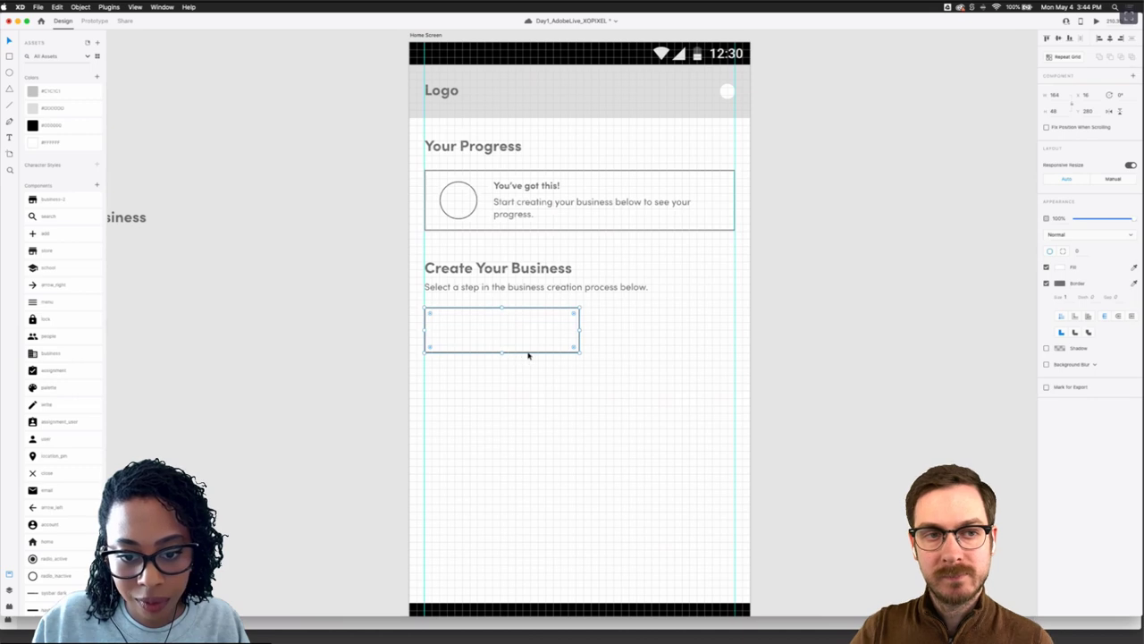
Place a copy of the rectangle directly beside it and narrow the original to 152 wide, opening a gap between them
{"action": "left_click_drag", "start_coordinate": [527, 355], "coordinate": [676, 347]}
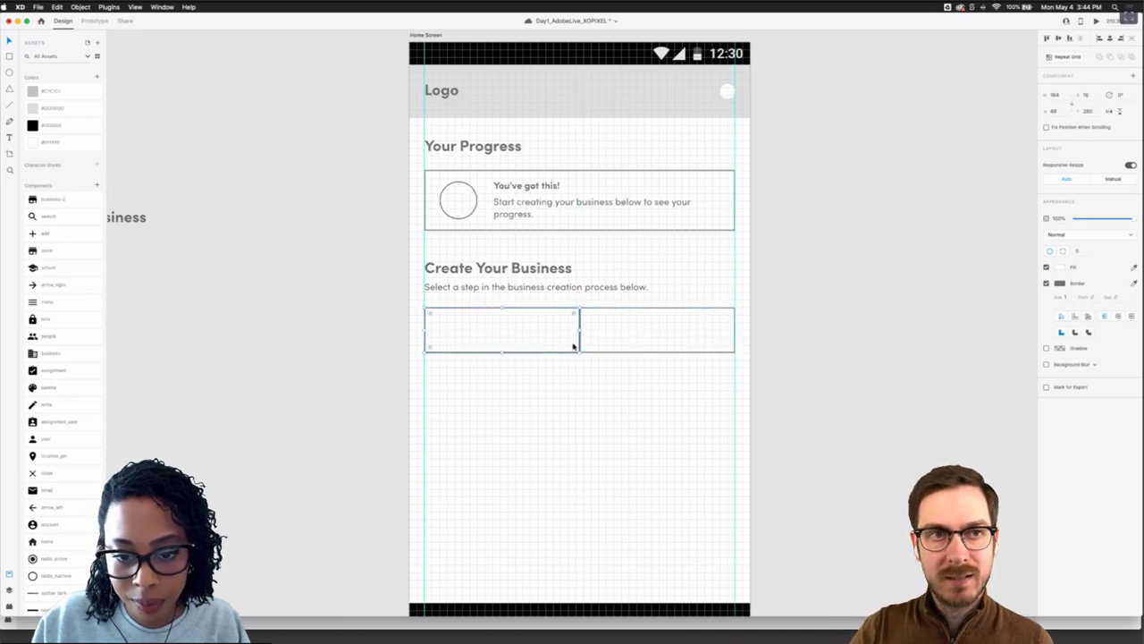
{"action": "scroll", "coordinate": [577, 349], "scroll_direction": "up", "scroll_amount": 5}
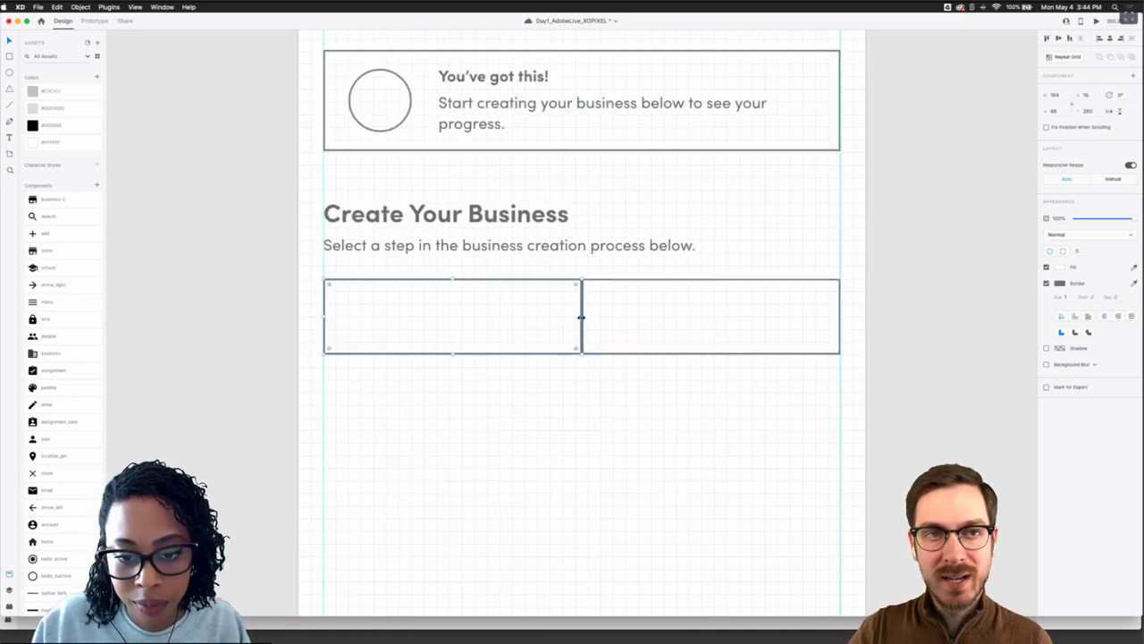
{"action": "left_click_drag", "start_coordinate": [581, 317], "coordinate": [563, 319]}
Delete the copied rectangle beside the 152-wide one
{"action": "left_click", "coordinate": [581, 320]}
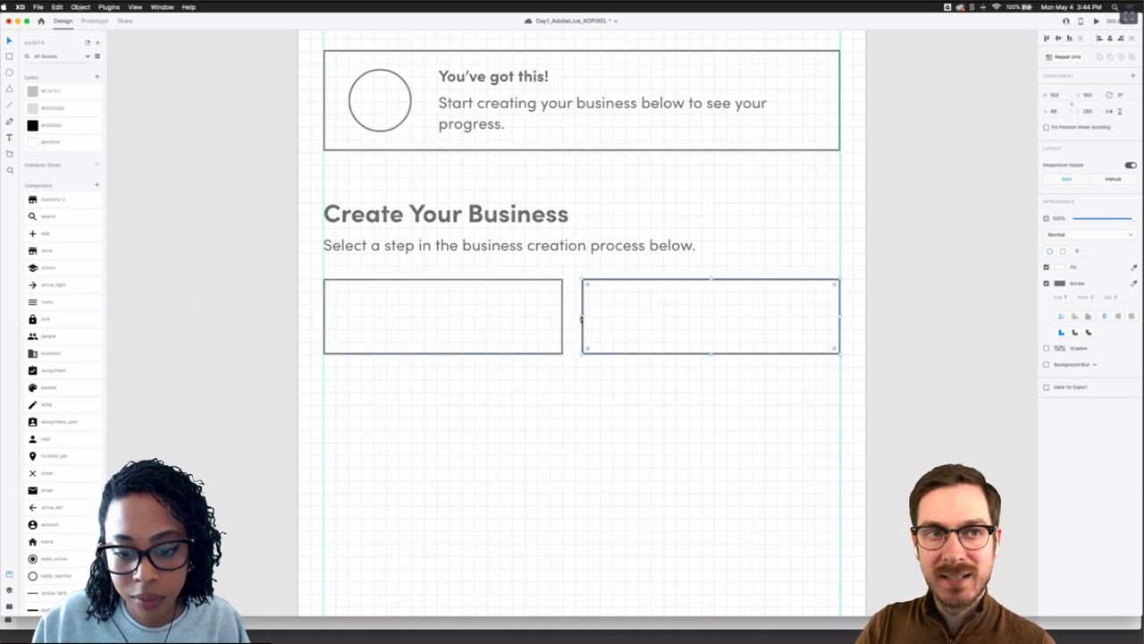
{"action": "key", "text": "Delete"}
{"action": "left_click", "coordinate": [562, 326]}
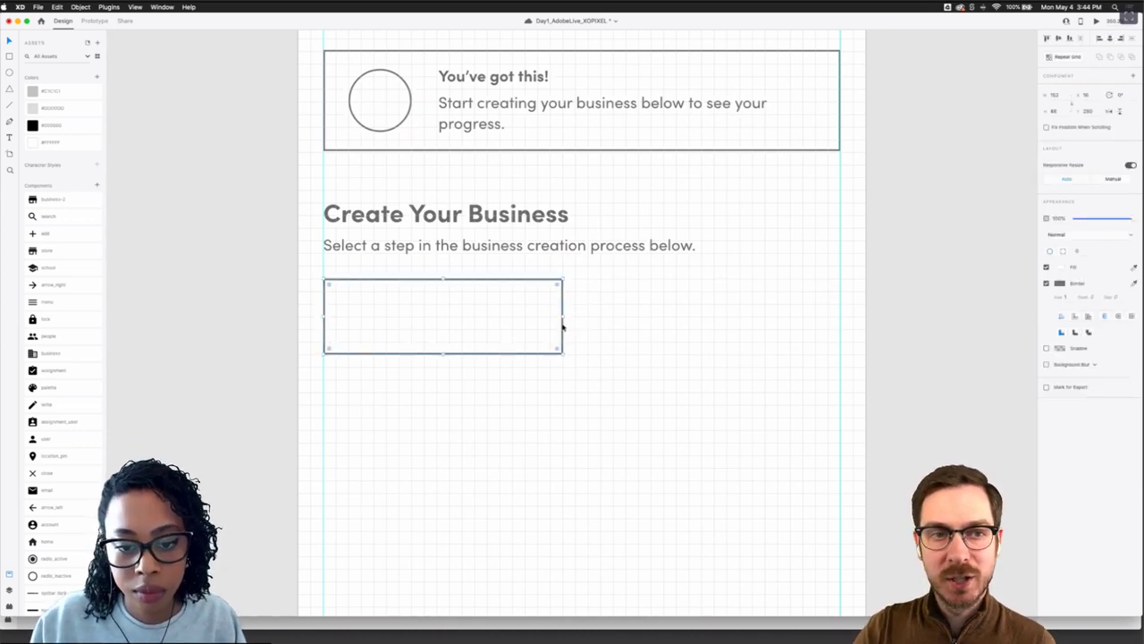
{"action": "left_click_drag", "start_coordinate": [563, 326], "coordinate": [615, 330]}
{"action": "key", "text": "Delete"}
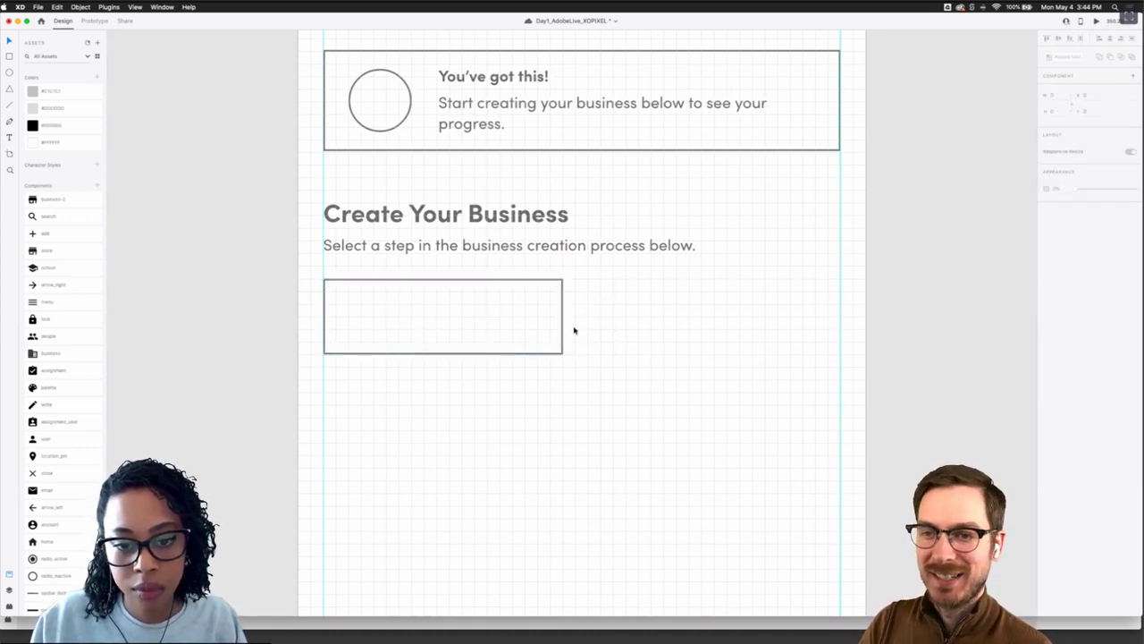
Turn the rectangle into a two-by-two Repeat Grid and tighten its gutters so the grid measures about 320 × 112
{"action": "left_click", "coordinate": [537, 328]}
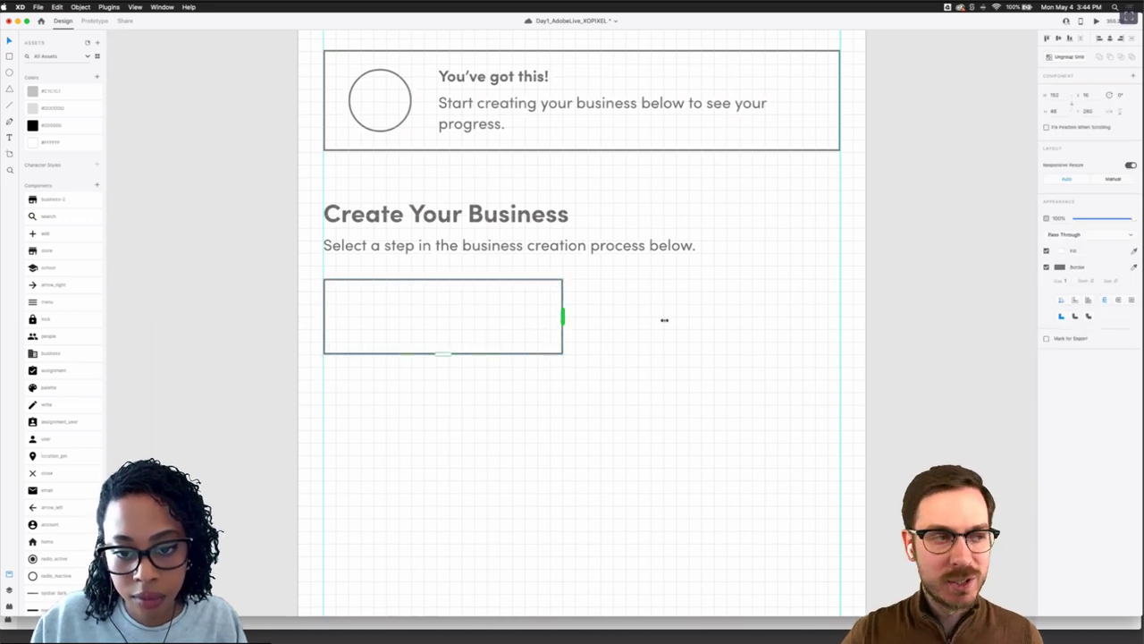
{"action": "left_click_drag", "start_coordinate": [665, 319], "coordinate": [843, 319]}
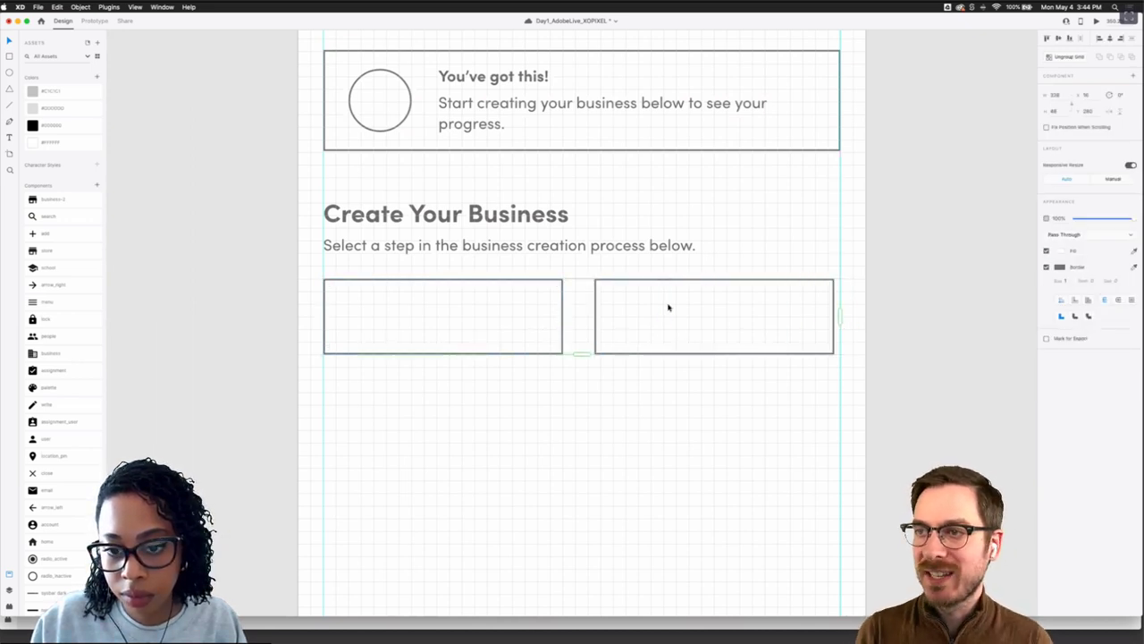
{"action": "scroll", "coordinate": [583, 360], "scroll_direction": "down", "scroll_amount": 5}
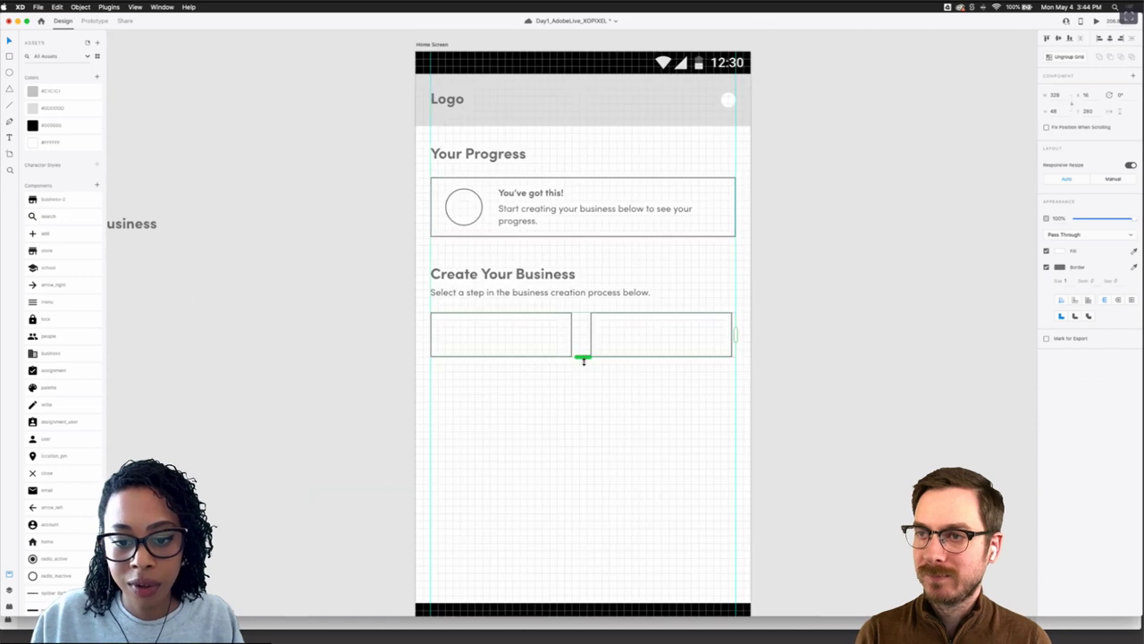
{"action": "left_click_drag", "start_coordinate": [583, 359], "coordinate": [582, 421]}
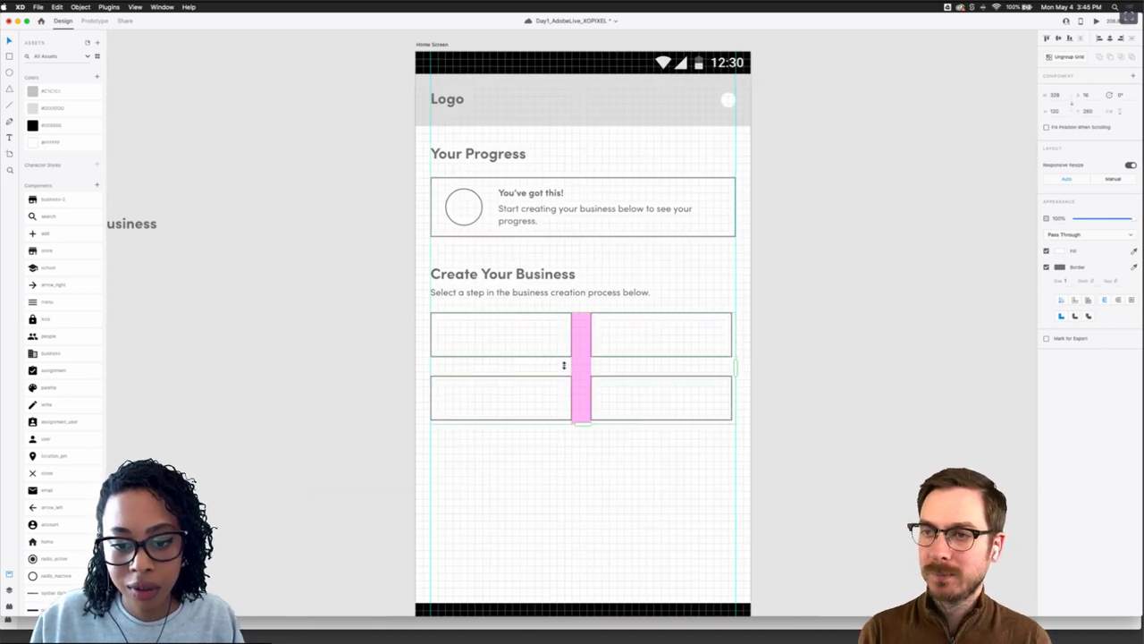
{"action": "left_click_drag", "start_coordinate": [564, 363], "coordinate": [586, 347]}
{"action": "left_click", "coordinate": [618, 444]}
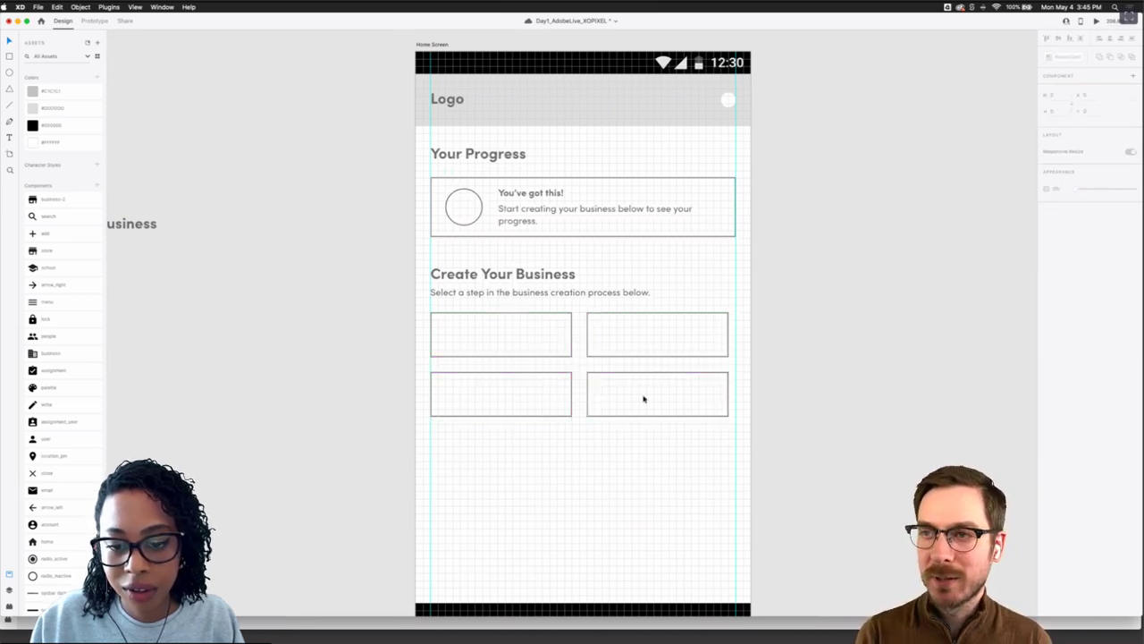
{"action": "left_click", "coordinate": [611, 376]}
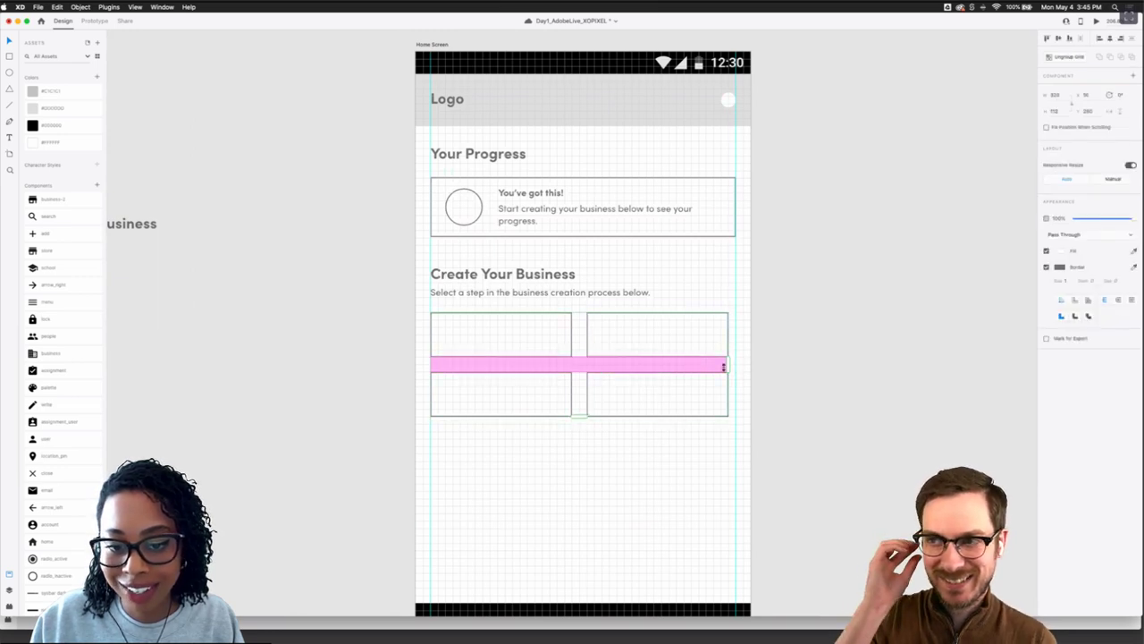
{"action": "left_click", "coordinate": [478, 468]}
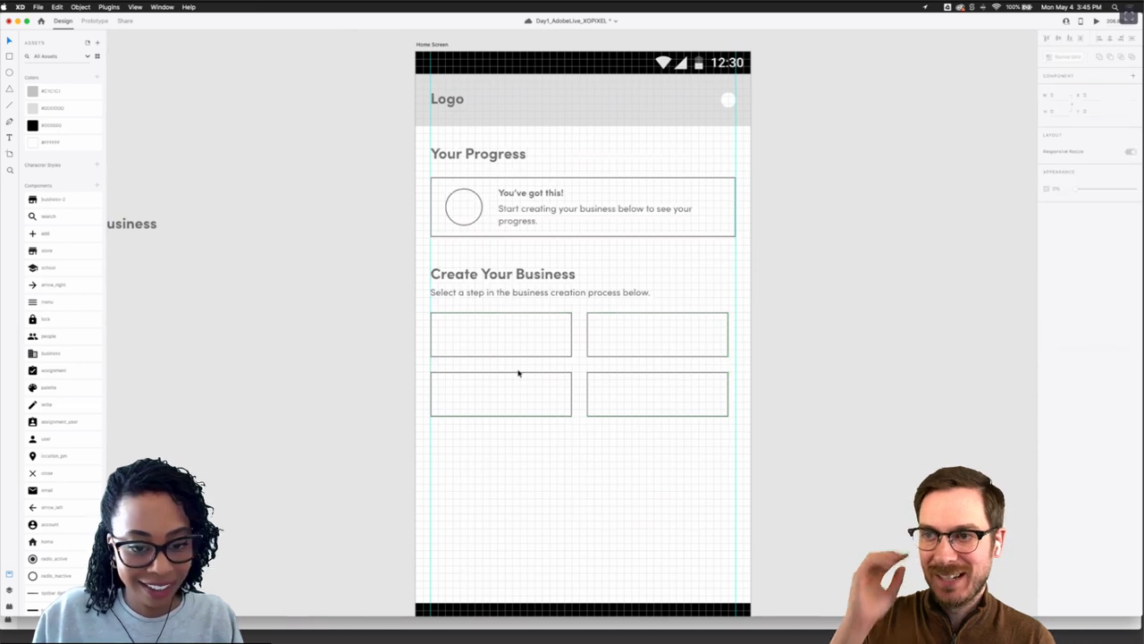
{"action": "left_click", "coordinate": [471, 345]}
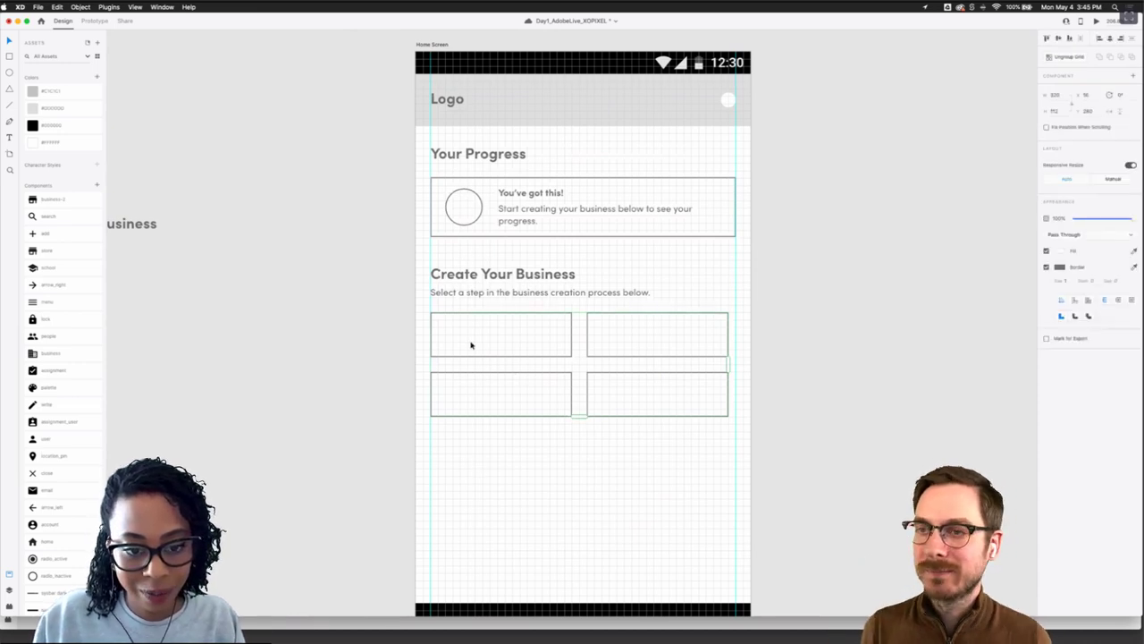
{"action": "left_click", "coordinate": [462, 449]}
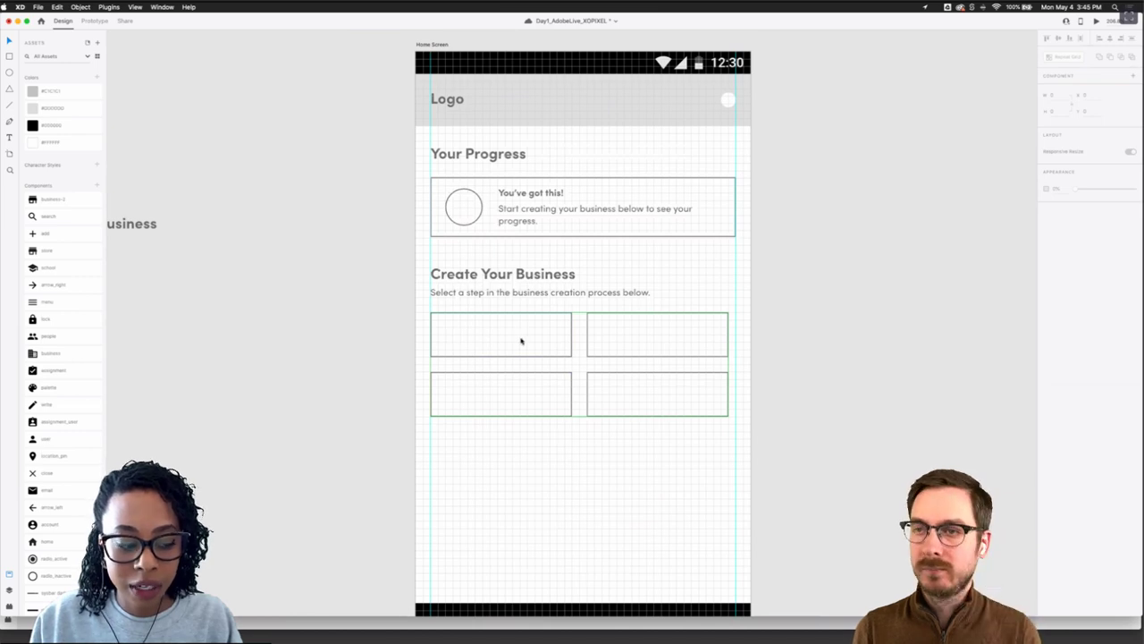
Add a text box reading "Plan" inside the grid's first cell, about 87 × 11 at X 56, Y 301
{"action": "double_click", "coordinate": [477, 335]}
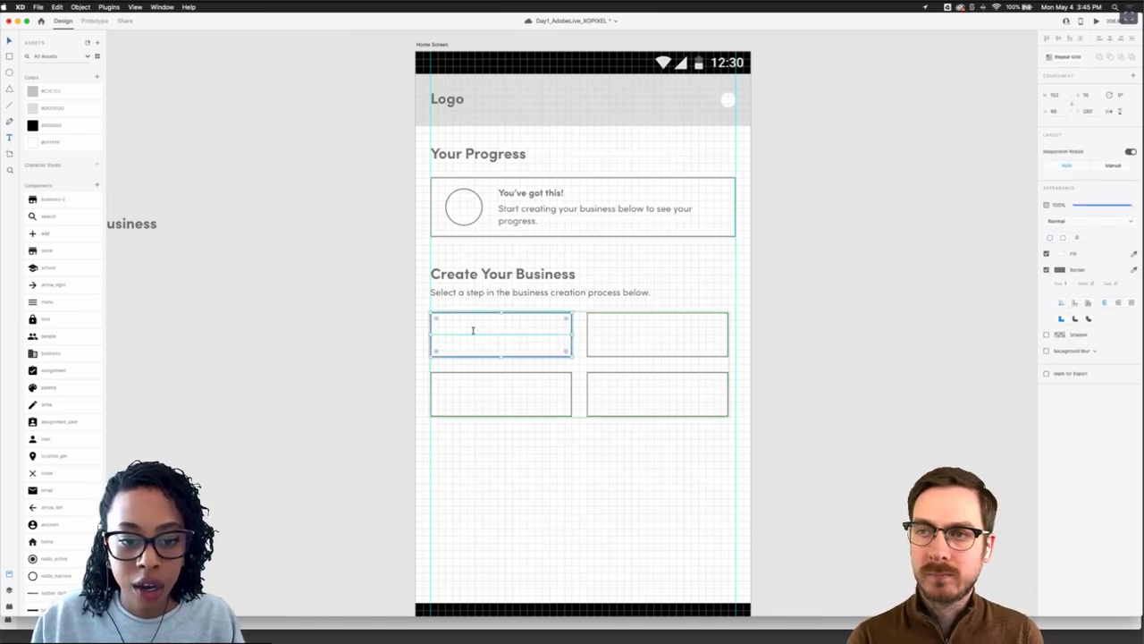
{"action": "left_click_drag", "start_coordinate": [466, 327], "coordinate": [549, 345]}
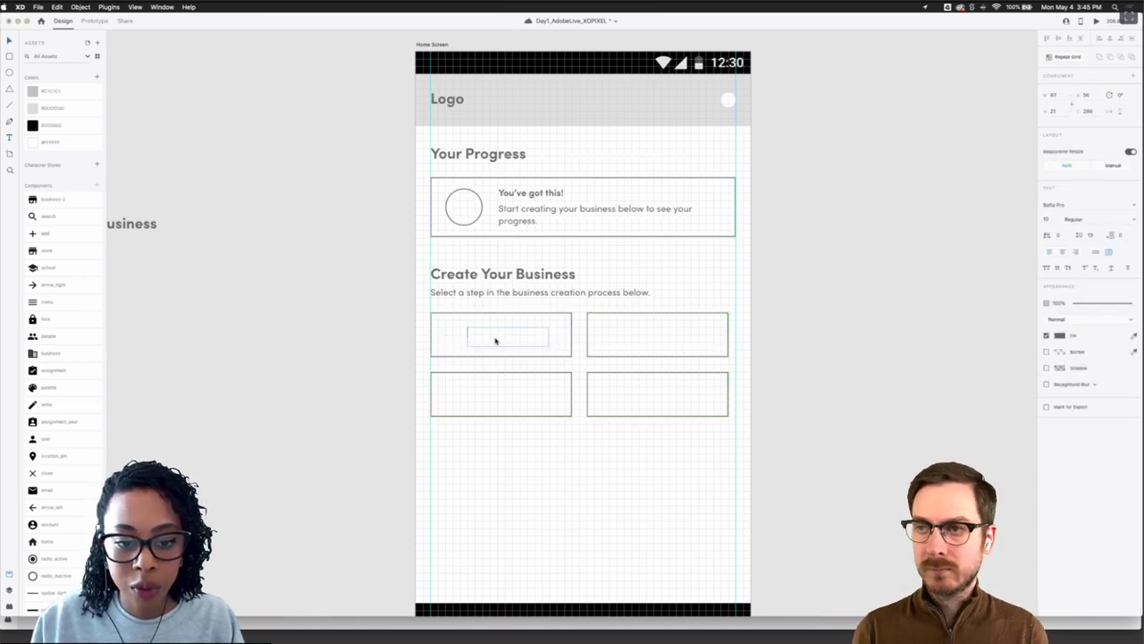
{"action": "type", "text": "Plan"}
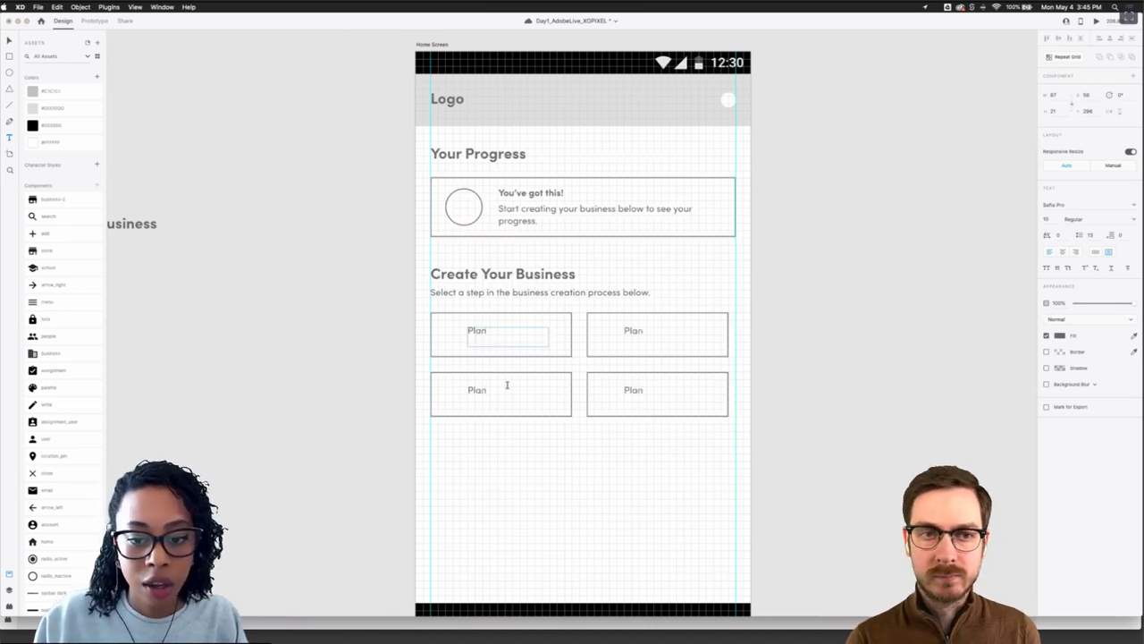
{"action": "key", "text": "Escape"}
{"action": "left_click_drag", "start_coordinate": [485, 334], "coordinate": [486, 336]}
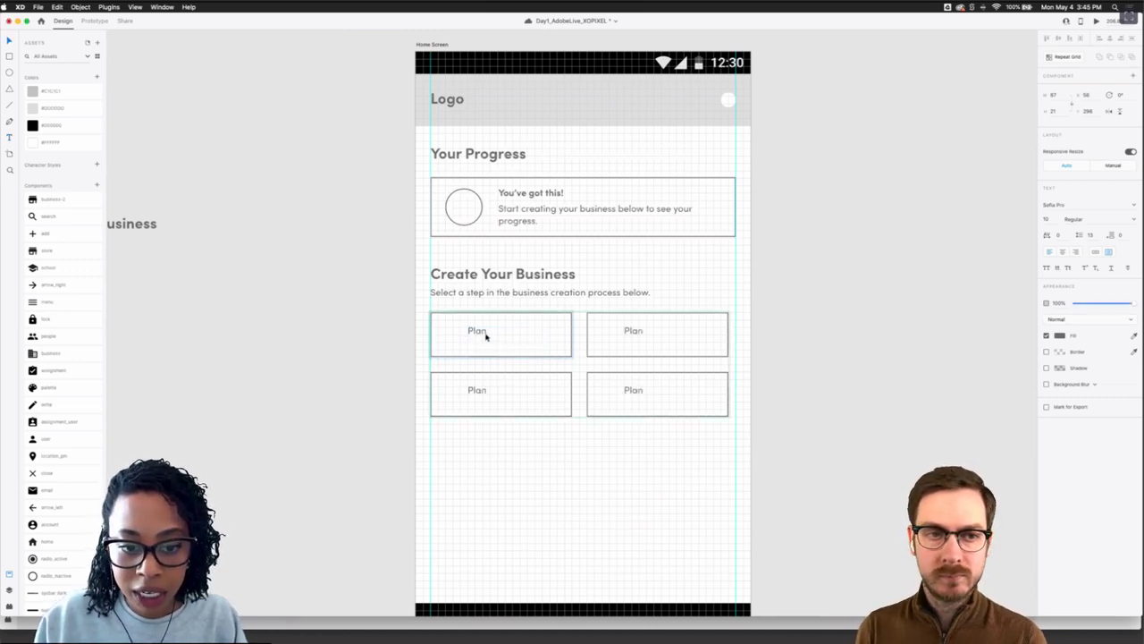
{"action": "double_click", "coordinate": [483, 335]}
{"action": "scroll", "coordinate": [485, 335], "scroll_direction": "up", "scroll_amount": 3}
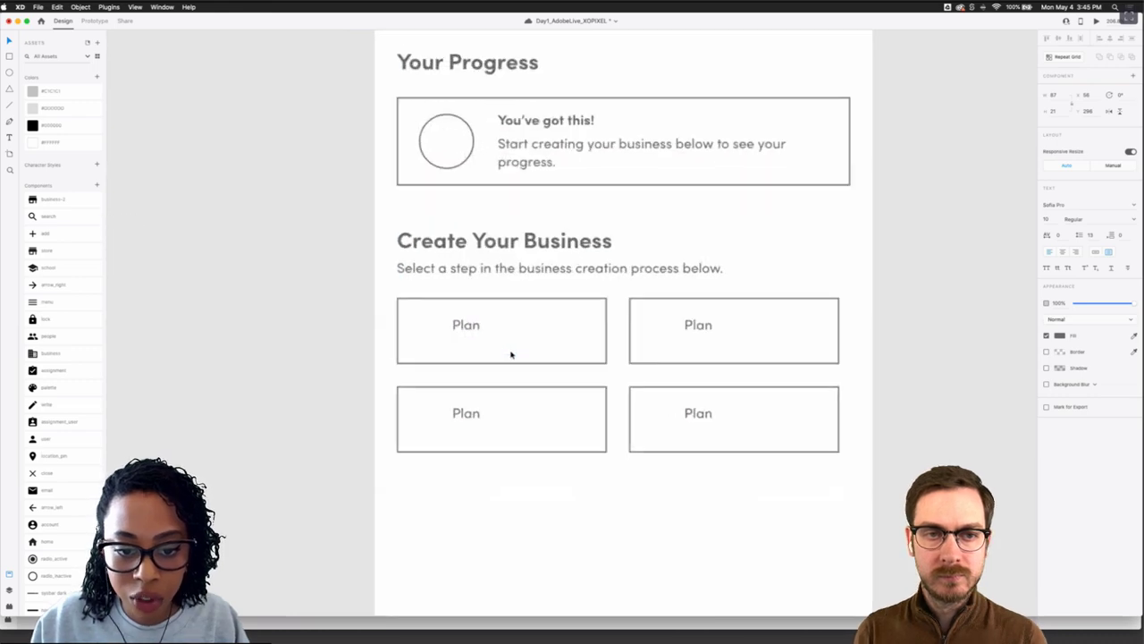
{"action": "left_click_drag", "start_coordinate": [511, 353], "coordinate": [474, 330]}
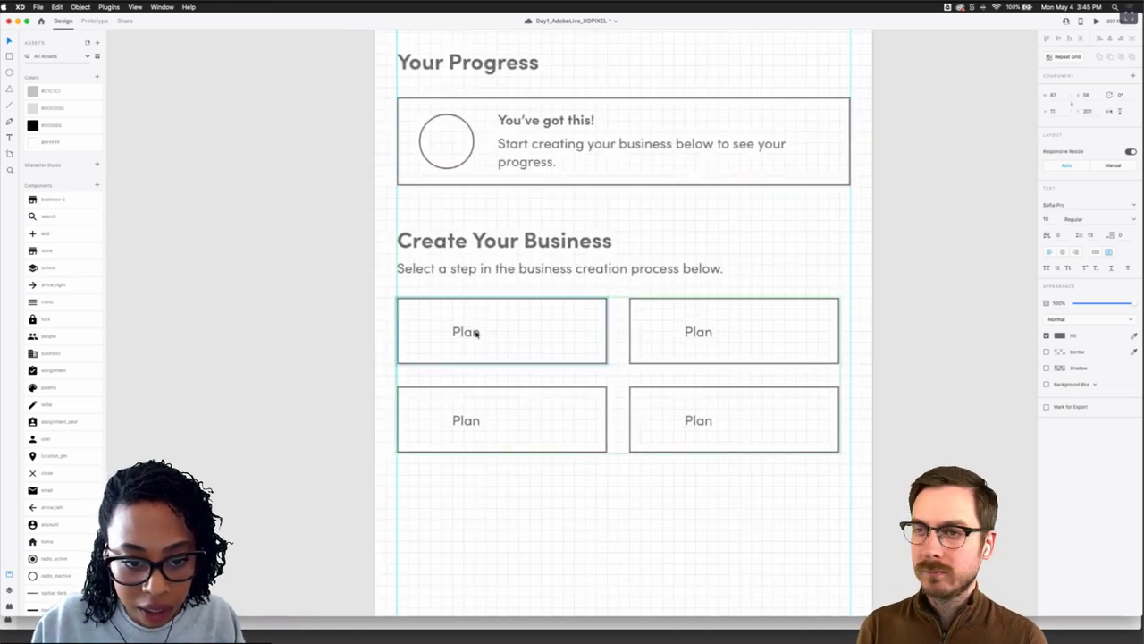
Change the label in the upper-right grid cell to "Name"
{"action": "double_click", "coordinate": [690, 332]}
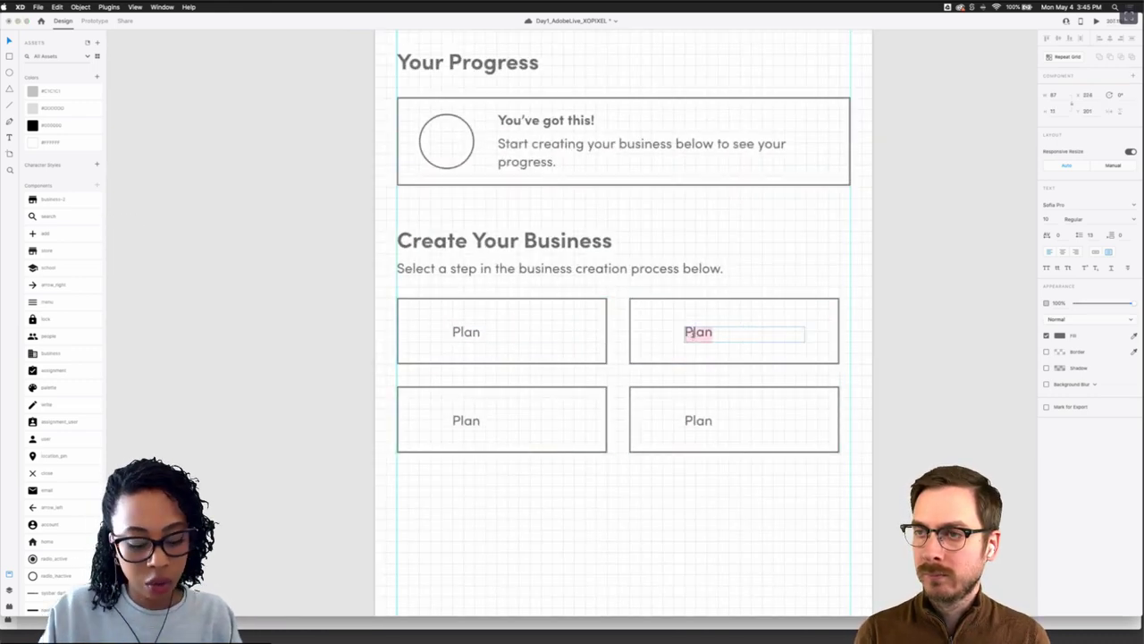
{"action": "type", "text": "Name"}
{"action": "key", "text": "Escape"}
{"action": "key", "text": "Escape"}
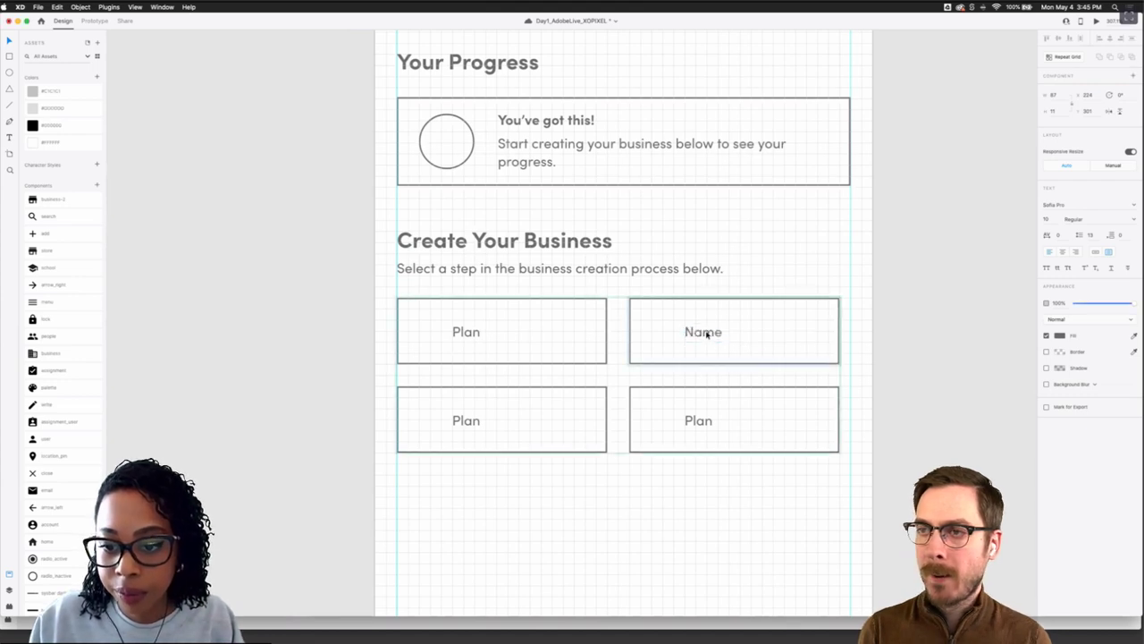
Move the grid labels up to Y 296, measured on the Name label, and extend its text box to 16 high
{"action": "key", "text": "Up"}
{"action": "key", "text": "Up"}
{"action": "key", "text": "Up"}
{"action": "key", "text": "Up"}
{"action": "key", "text": "Up"}
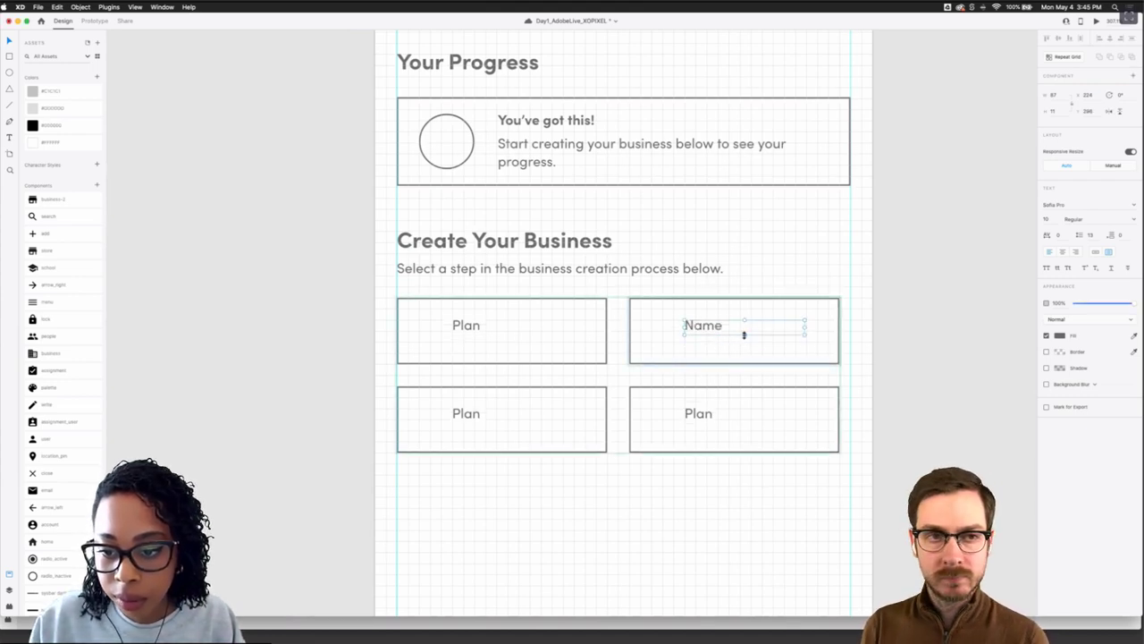
{"action": "left_click_drag", "start_coordinate": [744, 335], "coordinate": [743, 342]}
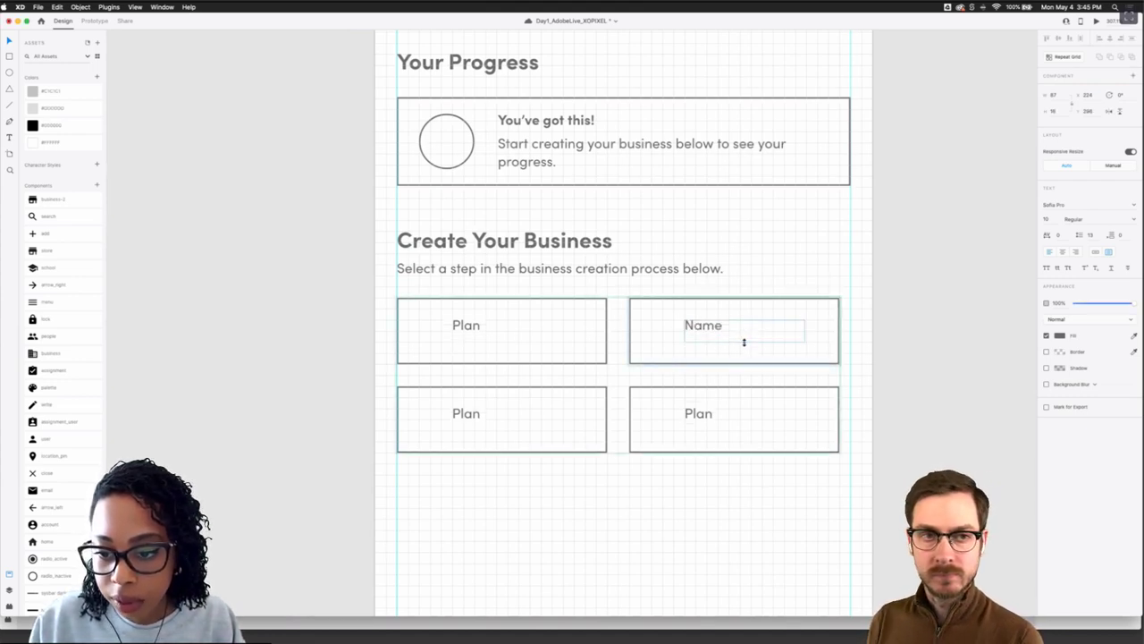
Change the labels in the grid's lower row to "Register" and "Branding"
{"action": "left_click", "coordinate": [468, 415]}
{"action": "type", "text": "Register"}
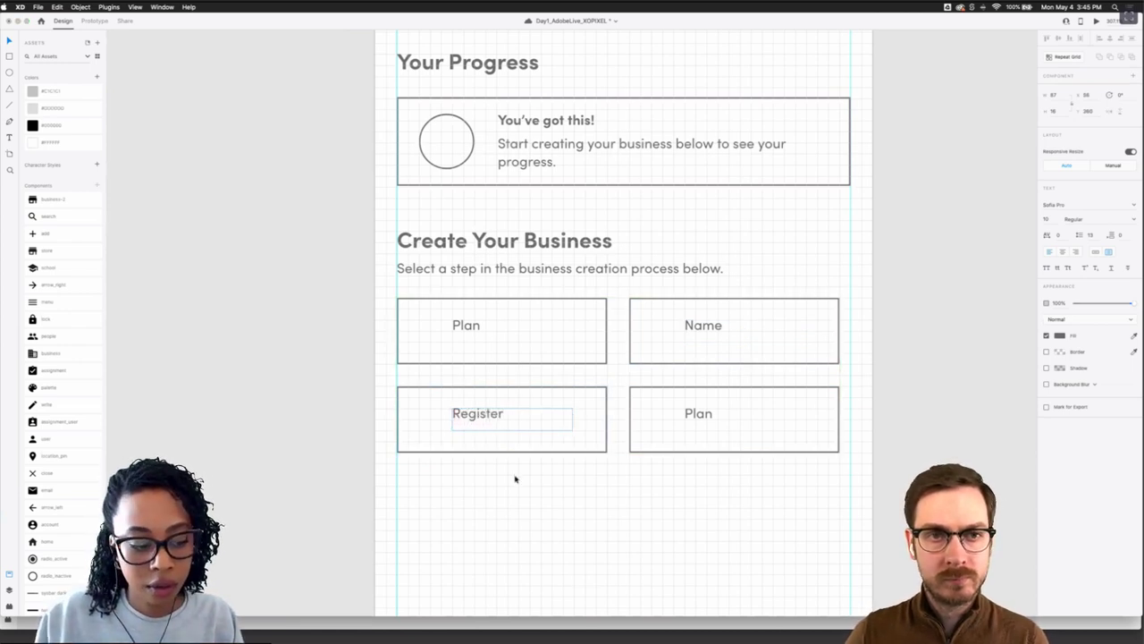
{"action": "double_click", "coordinate": [710, 417]}
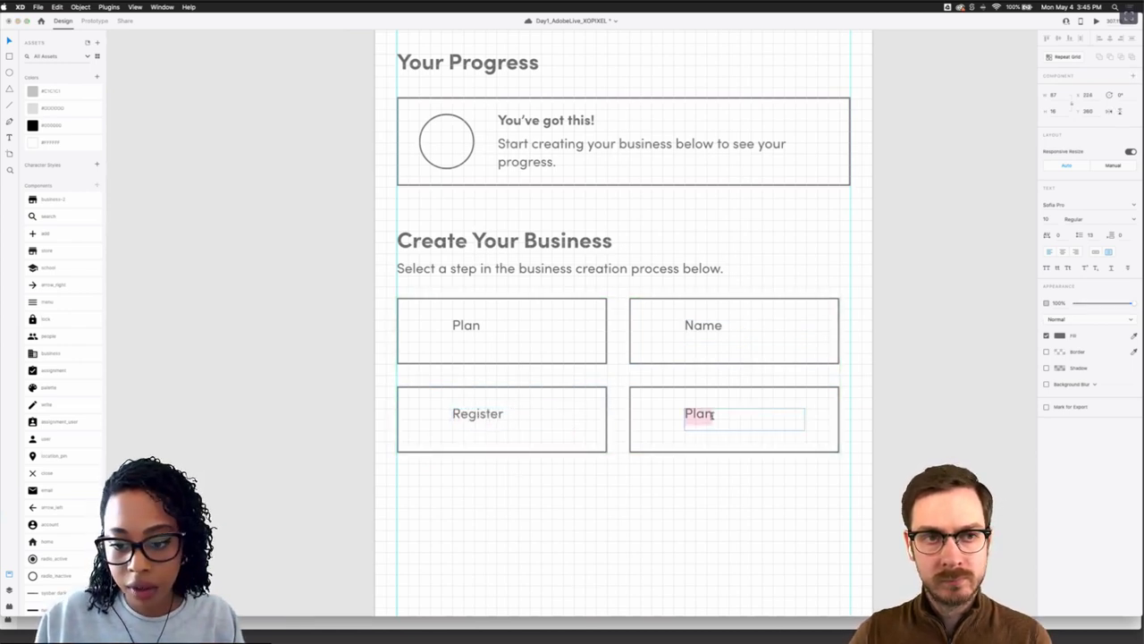
{"action": "type", "text": "Branding"}
{"action": "key", "text": "Escape"}
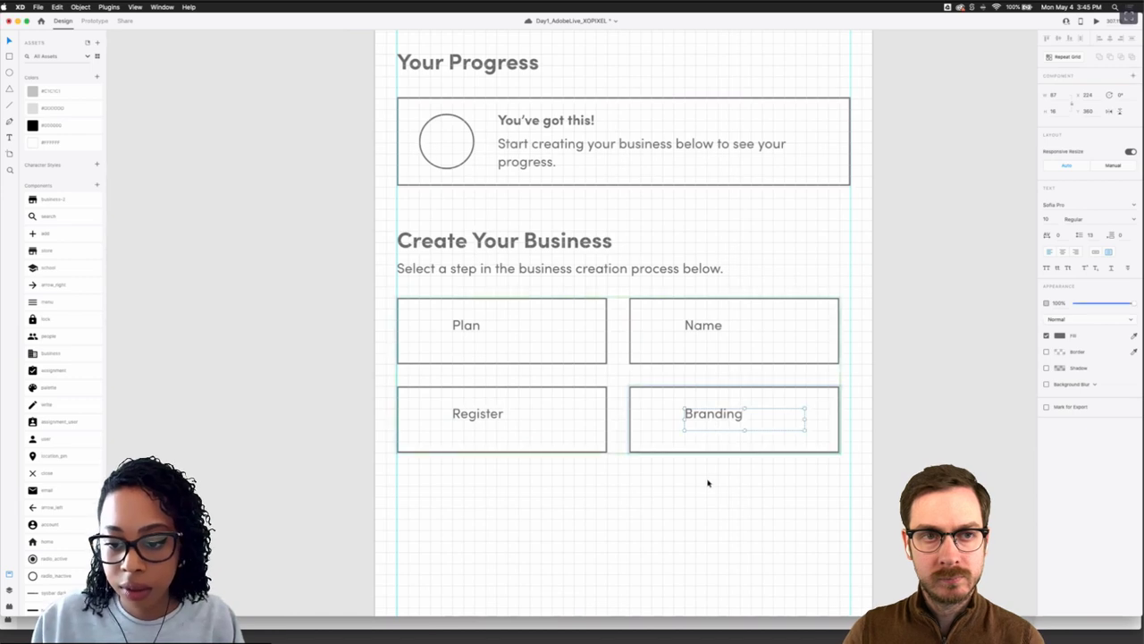
{"action": "left_click", "coordinate": [699, 486]}
Extend the Branding text box leftward to X 216, about 95 wide, shifting the grid labels closer to their cells' left edges
{"action": "double_click", "coordinate": [706, 416]}
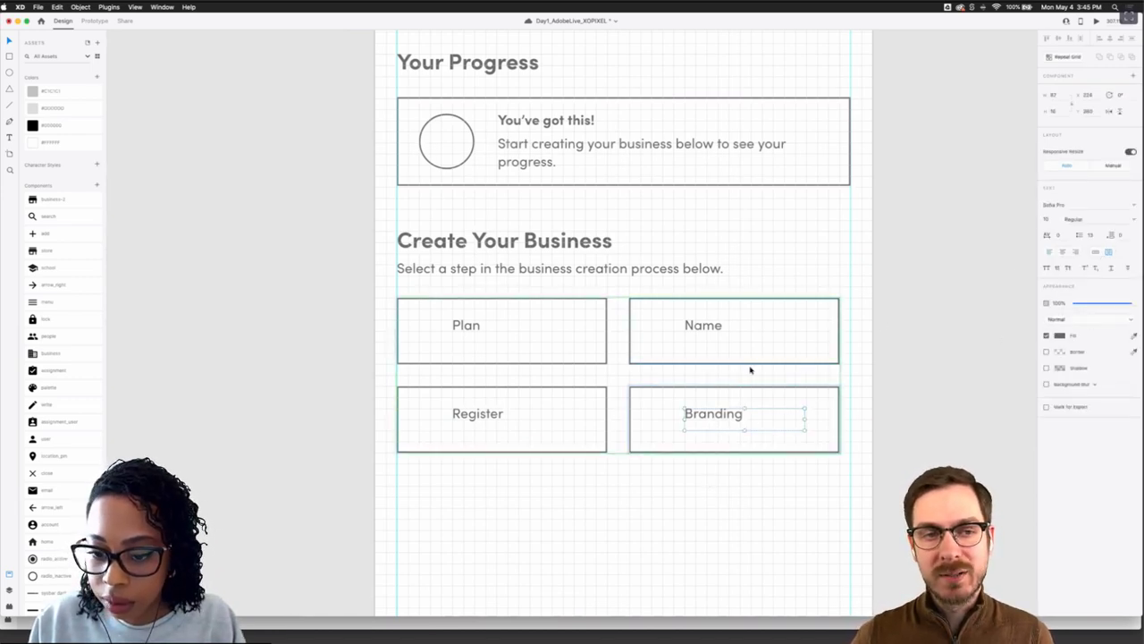
{"action": "left_click_drag", "start_coordinate": [681, 418], "coordinate": [672, 415]}
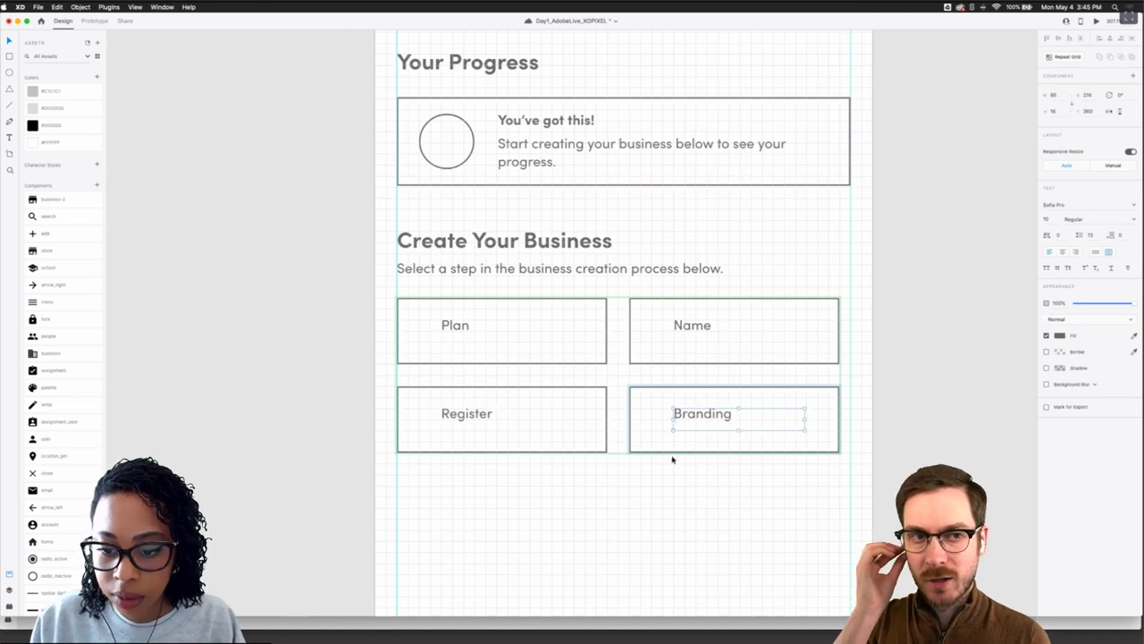
{"action": "left_click", "coordinate": [710, 454]}
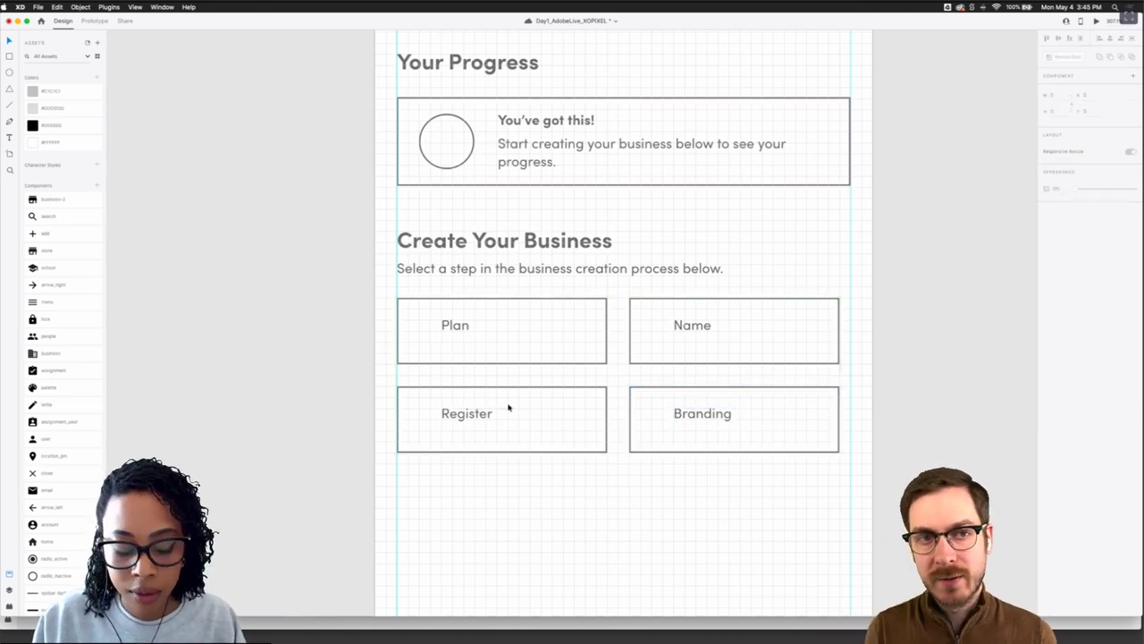
{"action": "left_click", "coordinate": [429, 330]}
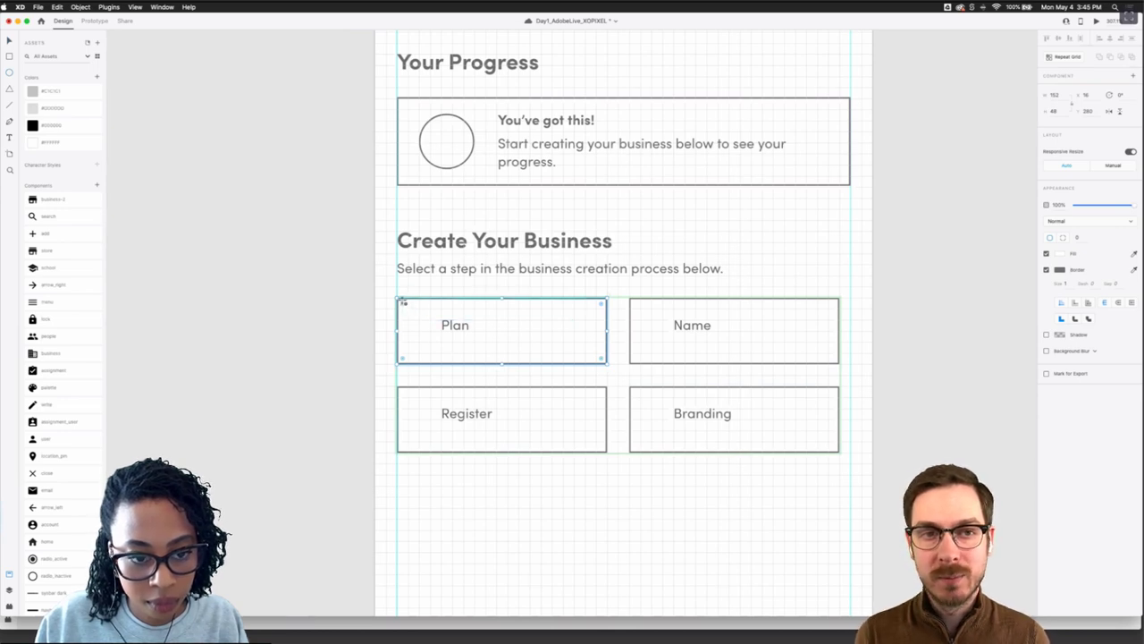
{"action": "left_click", "coordinate": [362, 329]}
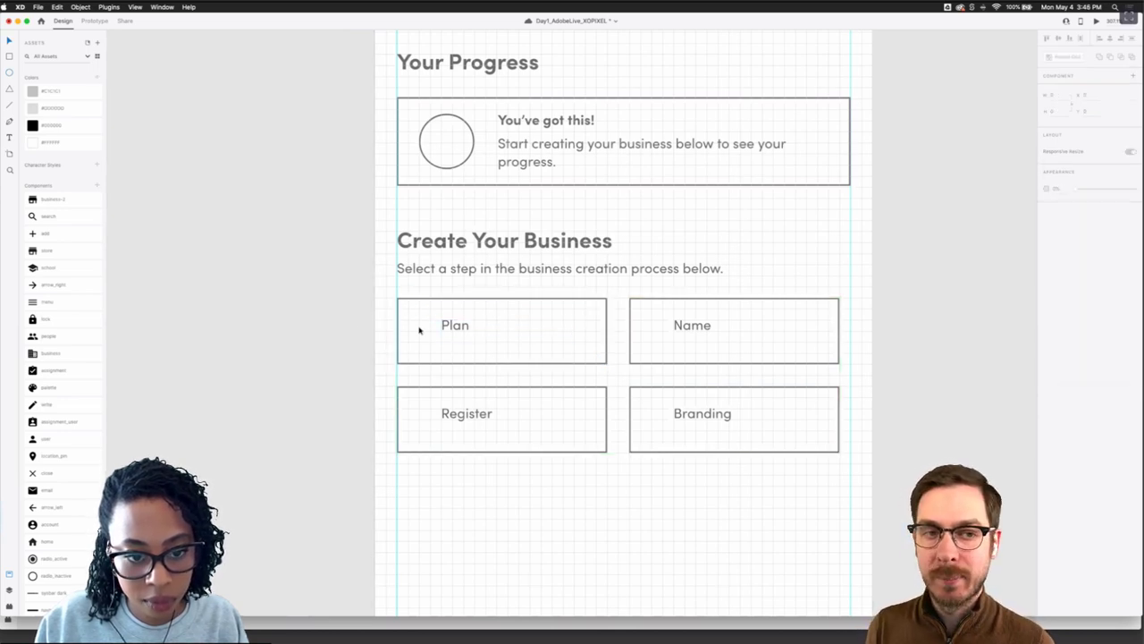
Draw a 48 by 48 square at the left edge of the Plan cell, filled with the darker grey colour asset and without a border
{"action": "left_click", "coordinate": [419, 328]}
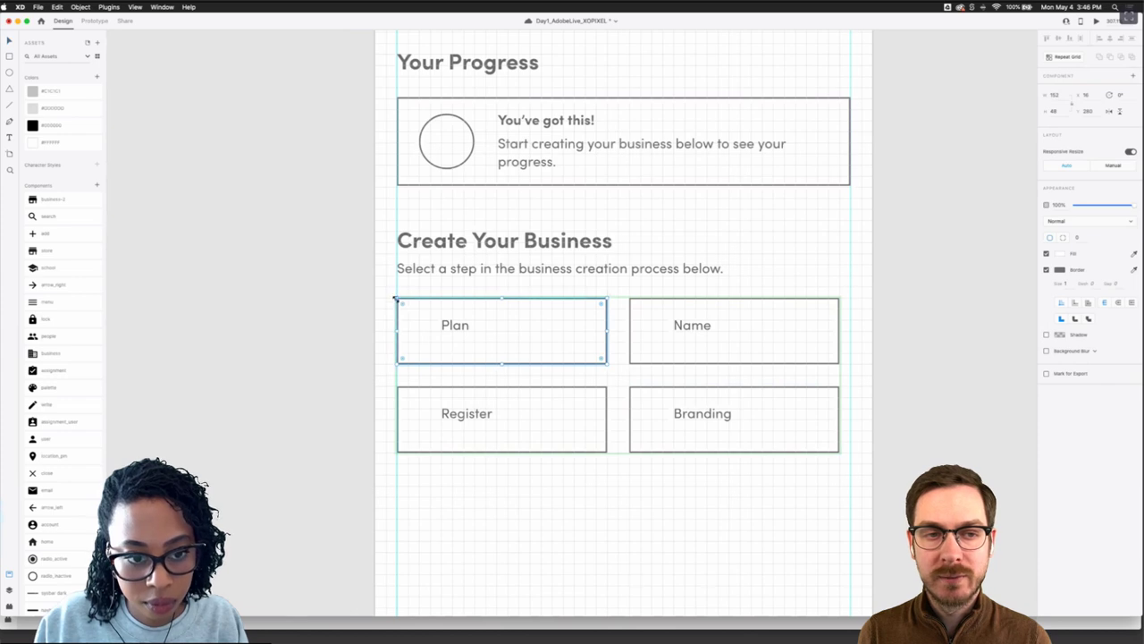
{"action": "key", "text": "r"}
{"action": "left_click_drag", "start_coordinate": [462, 299], "coordinate": [393, 363]}
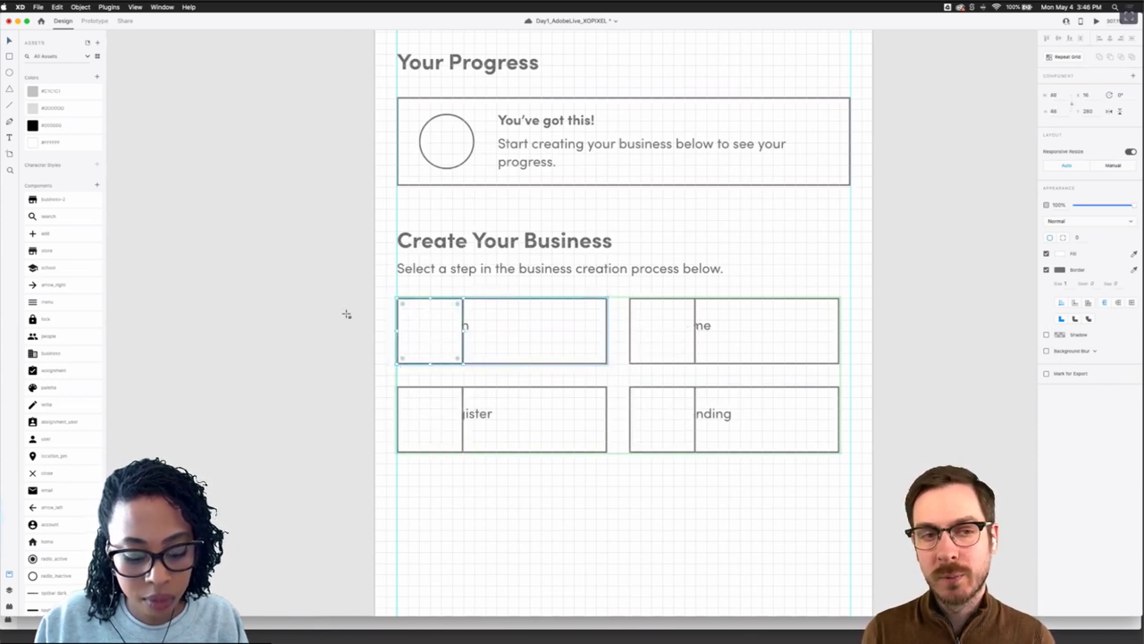
{"action": "left_click", "coordinate": [34, 90]}
{"action": "left_click", "coordinate": [1047, 269]}
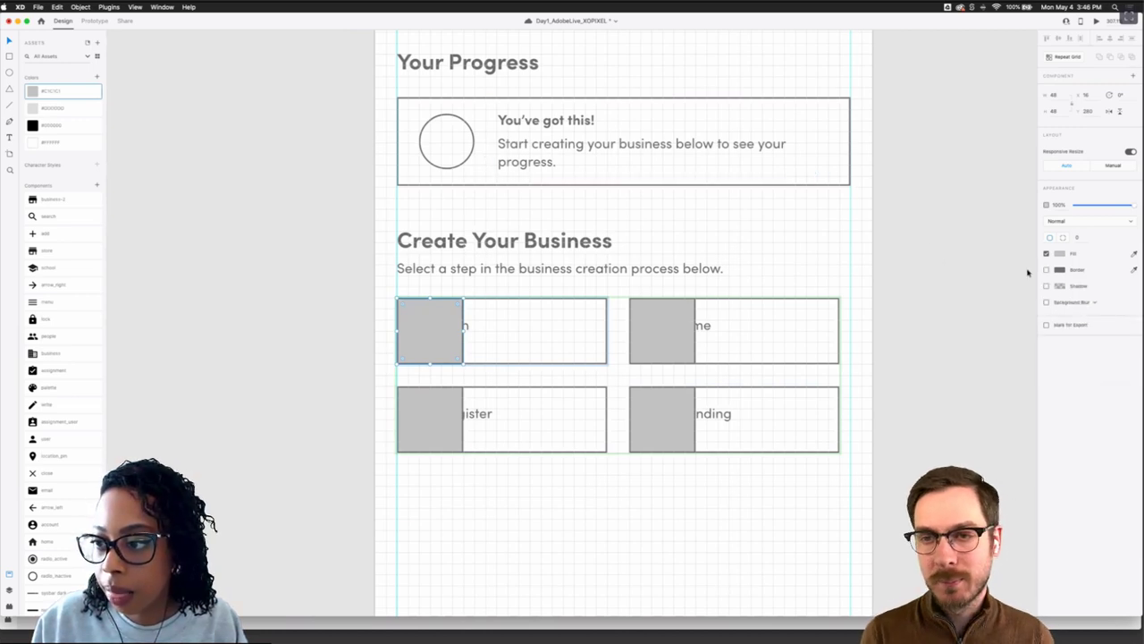
Move the grid labels rightward to X 77, measured on the Plan label, so they clear the grey squares
{"action": "left_click_drag", "start_coordinate": [473, 330], "coordinate": [513, 327]}
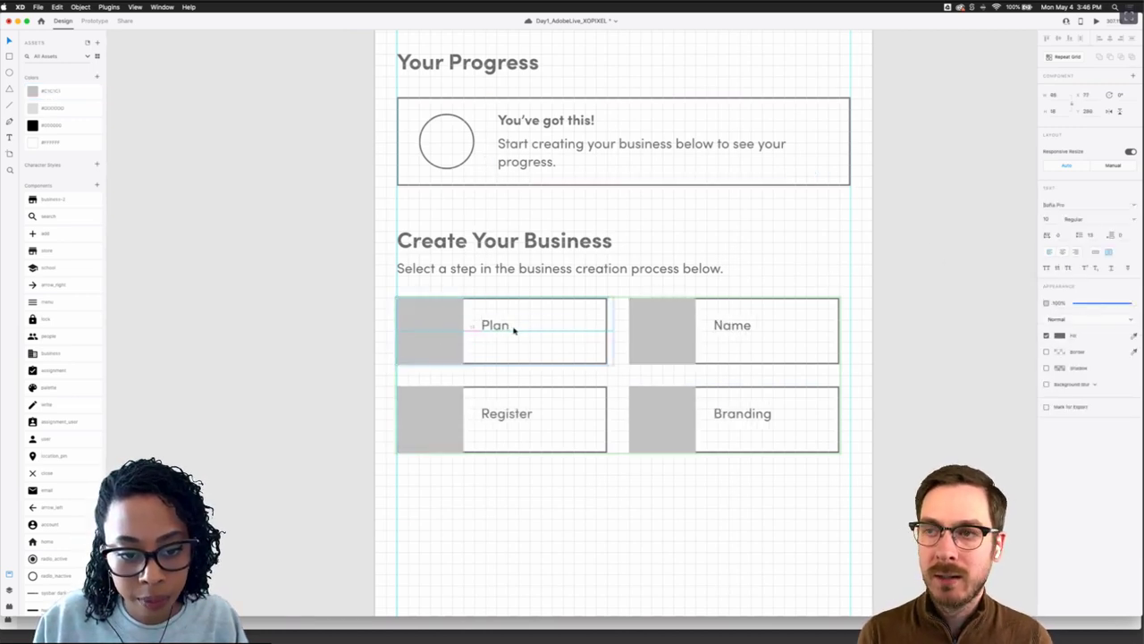
{"action": "left_click", "coordinate": [477, 301]}
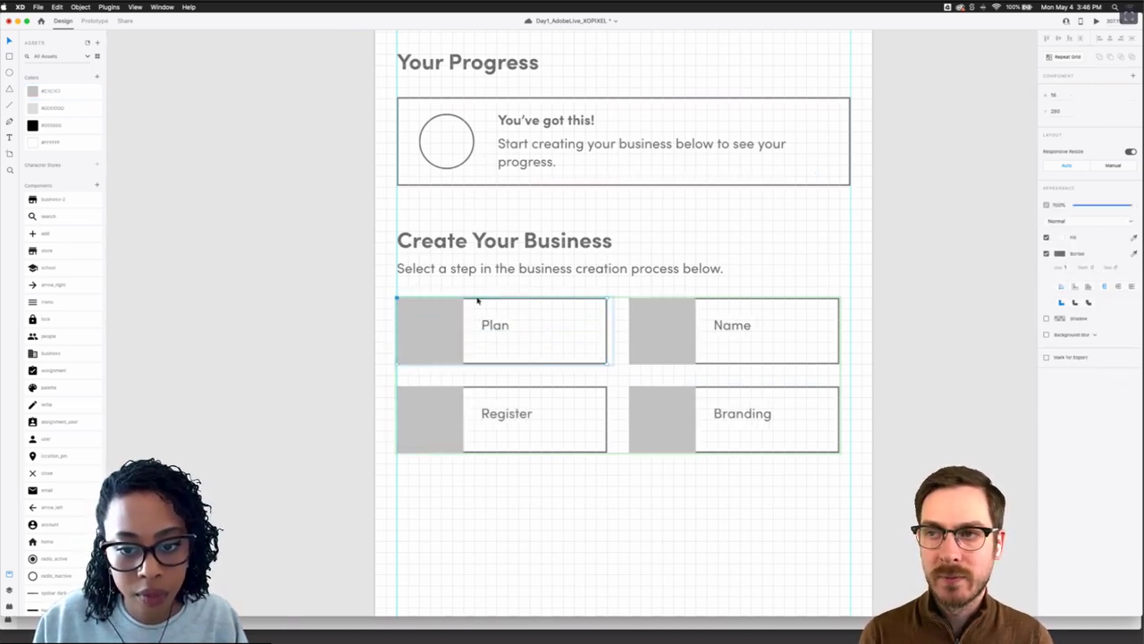
{"action": "left_click", "coordinate": [823, 278]}
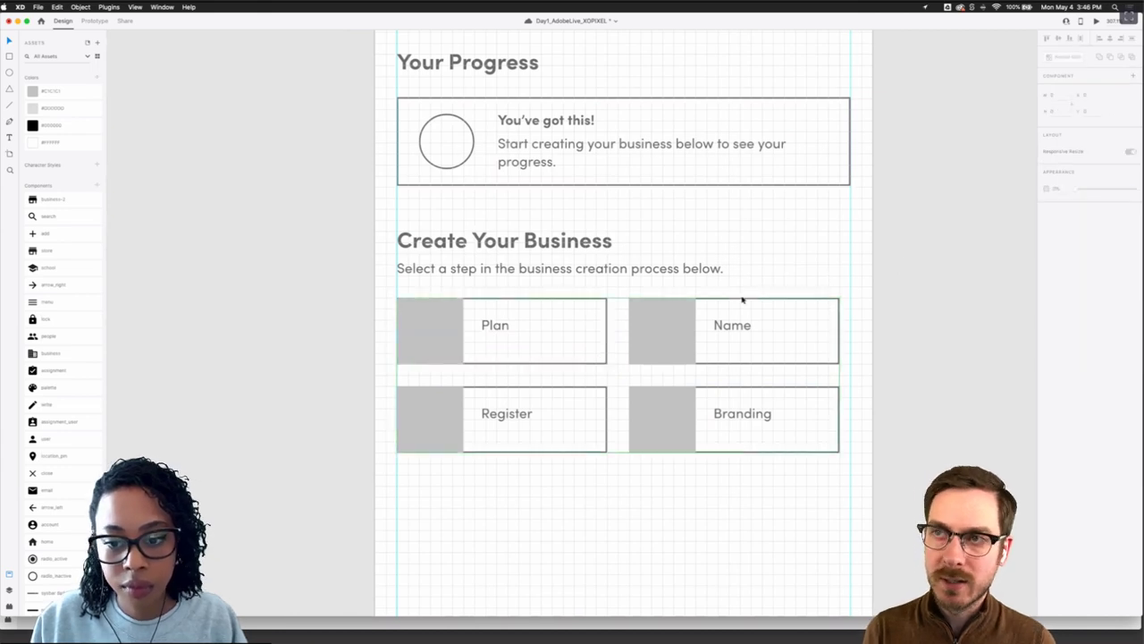
Try the lighter grey colour asset on the Plan cell's square and restore the darker grey fill
{"action": "scroll", "coordinate": [743, 298], "scroll_direction": "down", "scroll_amount": 5}
{"action": "scroll", "coordinate": [644, 302], "scroll_direction": "up", "scroll_amount": 6}
{"action": "double_click", "coordinate": [625, 289]}
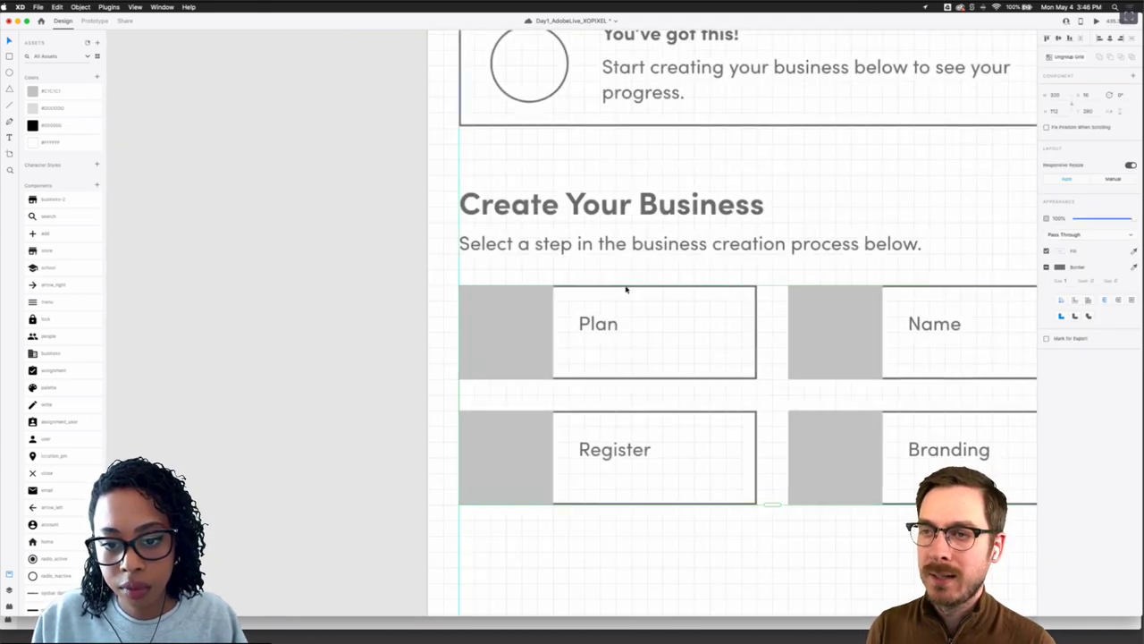
{"action": "left_click", "coordinate": [537, 314]}
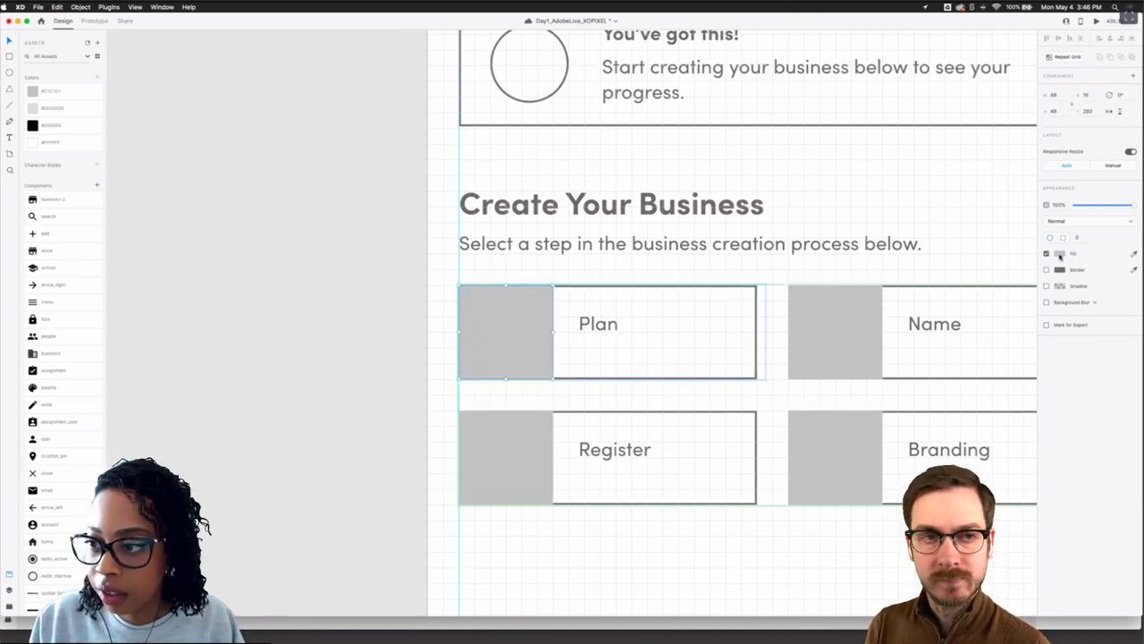
{"action": "left_click", "coordinate": [57, 107]}
{"action": "left_click", "coordinate": [58, 92]}
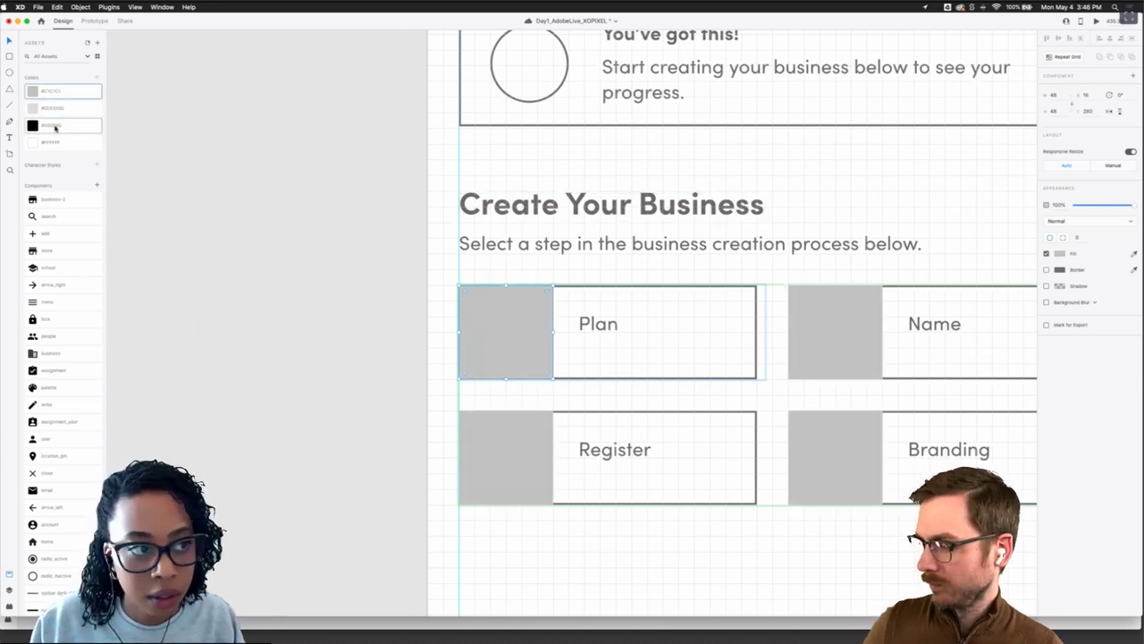
{"action": "left_click", "coordinate": [668, 286]}
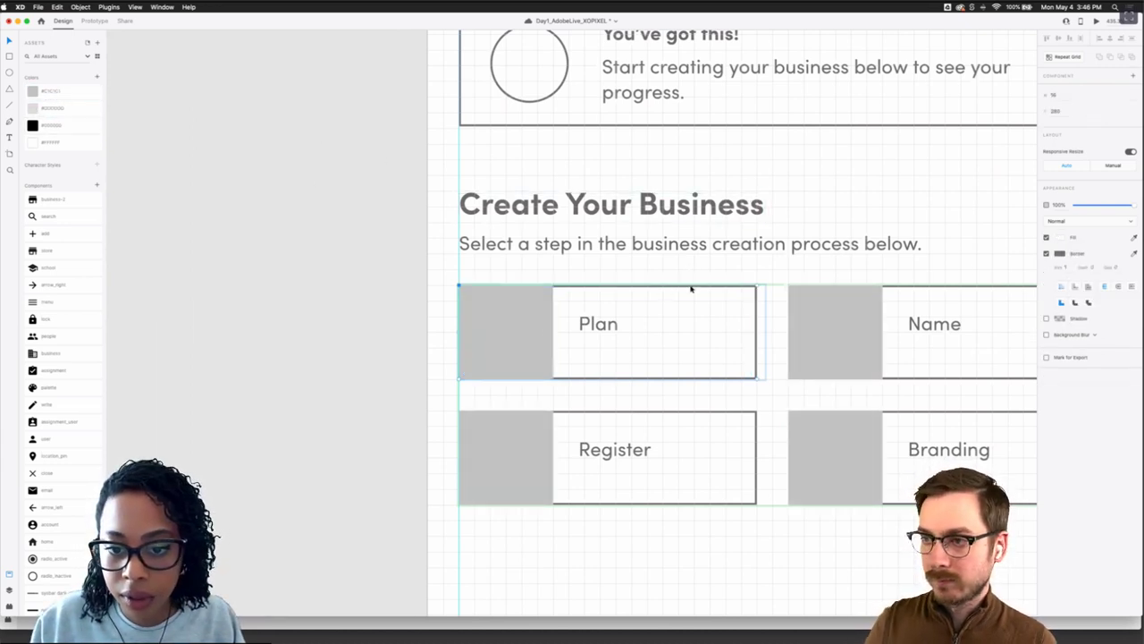
{"action": "left_click", "coordinate": [770, 275]}
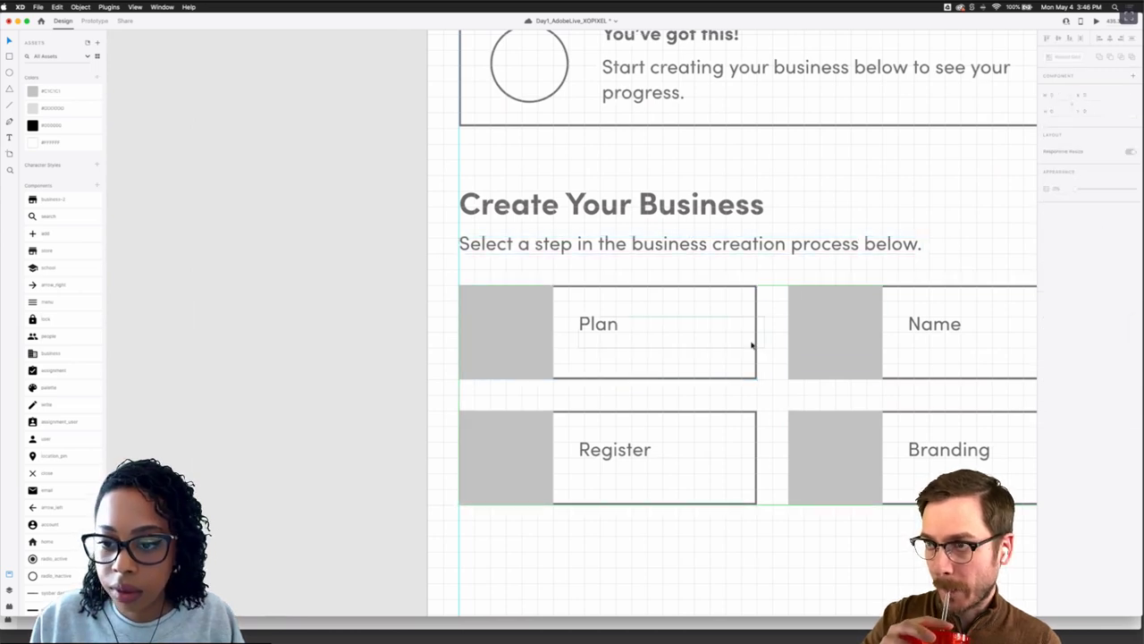
{"action": "scroll", "coordinate": [752, 347], "scroll_direction": "down", "scroll_amount": 3}
{"action": "scroll", "coordinate": [754, 354], "scroll_direction": "right", "scroll_amount": 3}
{"action": "scroll", "coordinate": [712, 359], "scroll_direction": "up", "scroll_amount": 3}
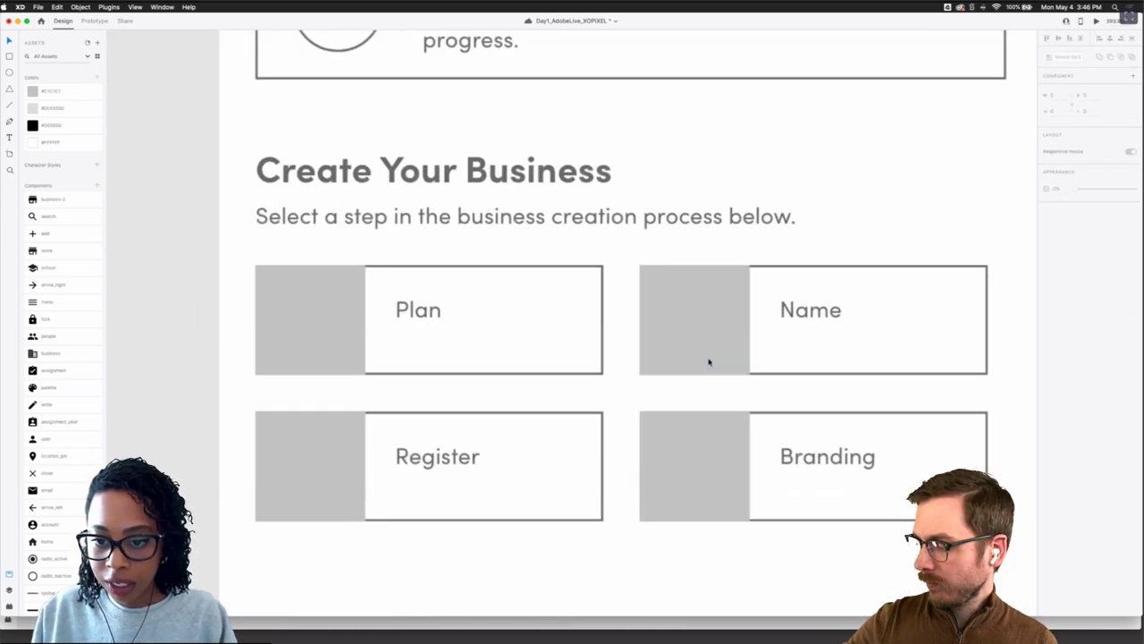
{"action": "scroll", "coordinate": [712, 359], "scroll_direction": "down", "scroll_amount": 3}
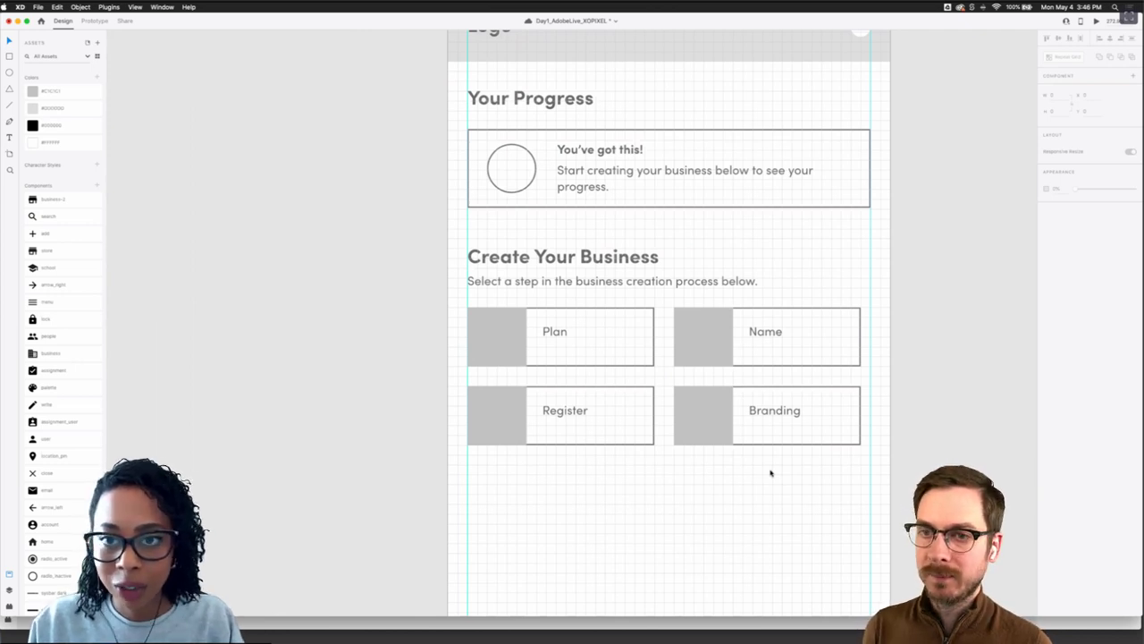
{"action": "scroll", "coordinate": [770, 473], "scroll_direction": "down", "scroll_amount": 4}
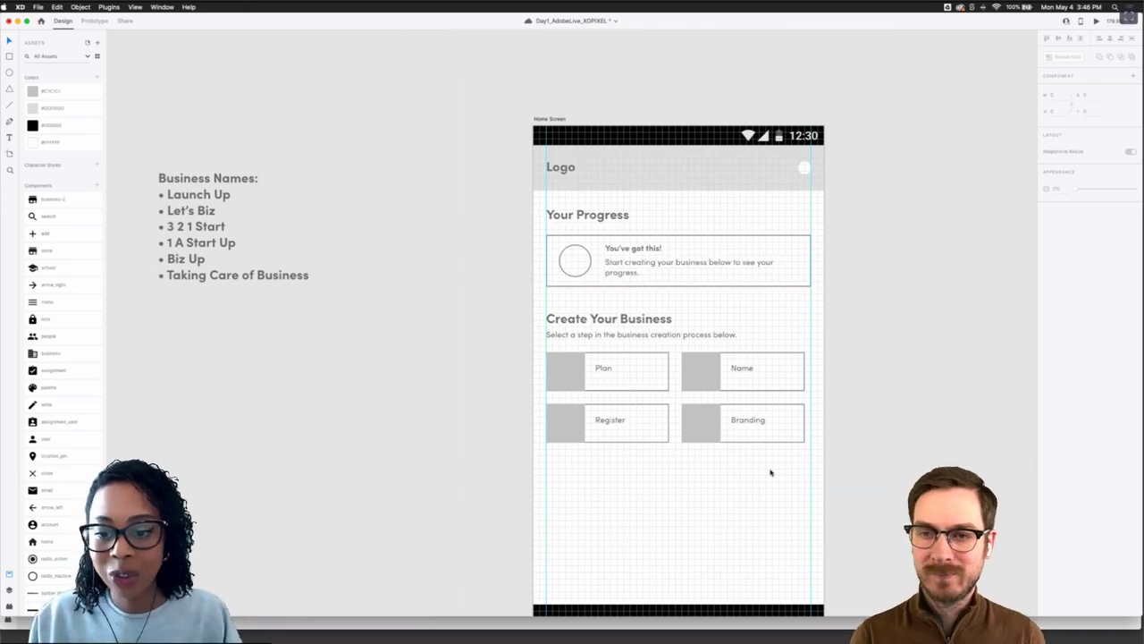
Nudge the Plan label in the grid rightward to X 80 and narrow its text box to 88, ending at the cell's right edge
{"action": "scroll", "coordinate": [649, 375], "scroll_direction": "up", "scroll_amount": 5}
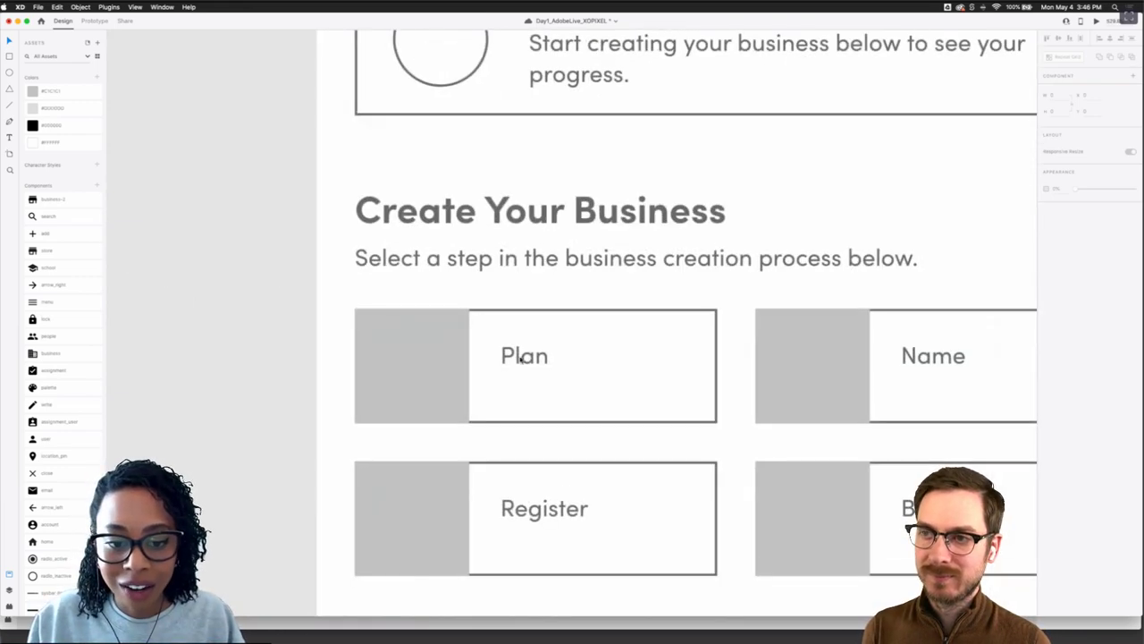
{"action": "double_click", "coordinate": [514, 357]}
{"action": "left_click_drag", "start_coordinate": [515, 354], "coordinate": [515, 357]}
{"action": "key", "text": "Right"}
{"action": "key", "text": "Right"}
{"action": "key", "text": "Right"}
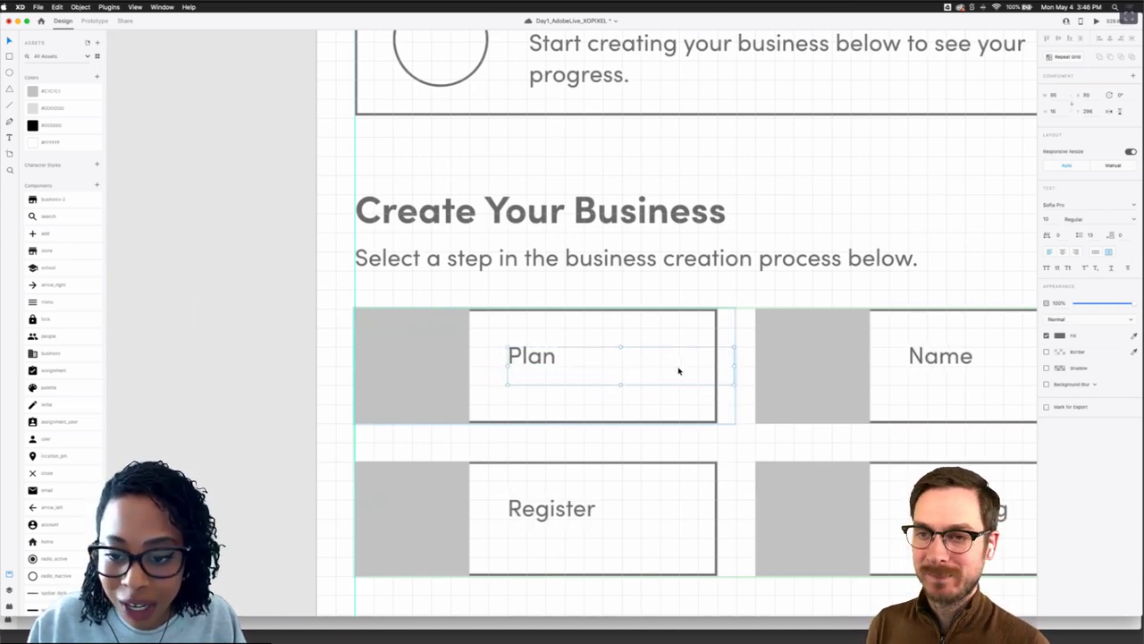
{"action": "left_click_drag", "start_coordinate": [680, 370], "coordinate": [716, 366]}
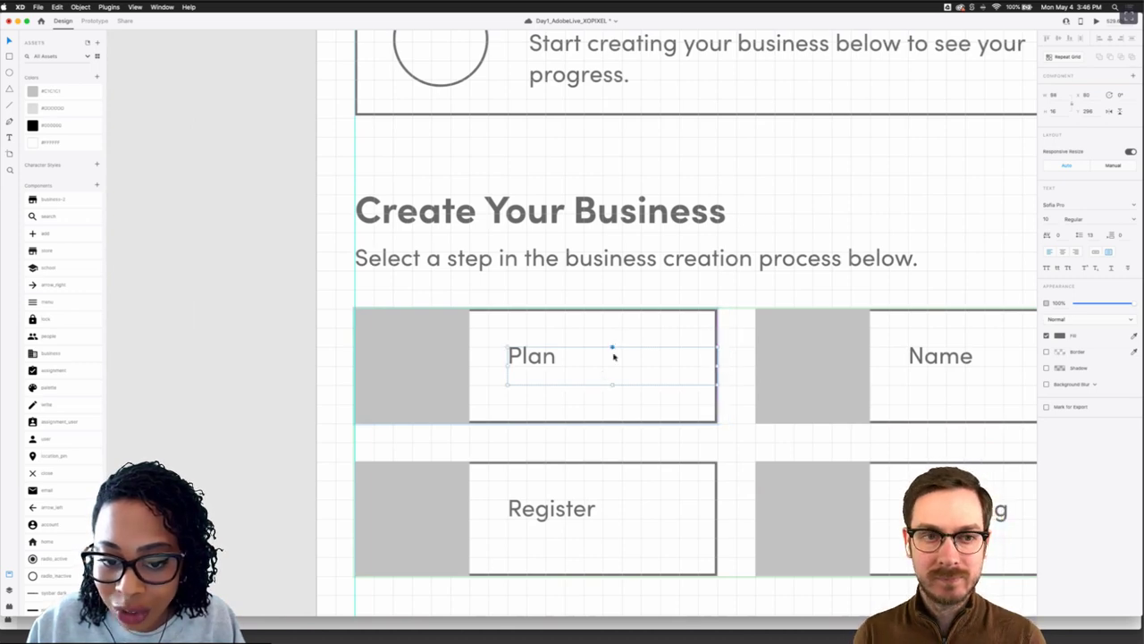
Inspect the Plan cell's outline and grey square and how the grid sits within the screen margins
{"action": "left_click", "coordinate": [618, 408]}
{"action": "scroll", "coordinate": [618, 409], "scroll_direction": "down", "scroll_amount": 5}
{"action": "scroll", "coordinate": [618, 409], "scroll_direction": "down", "scroll_amount": 3}
{"action": "scroll", "coordinate": [617, 409], "scroll_direction": "right", "scroll_amount": 3}
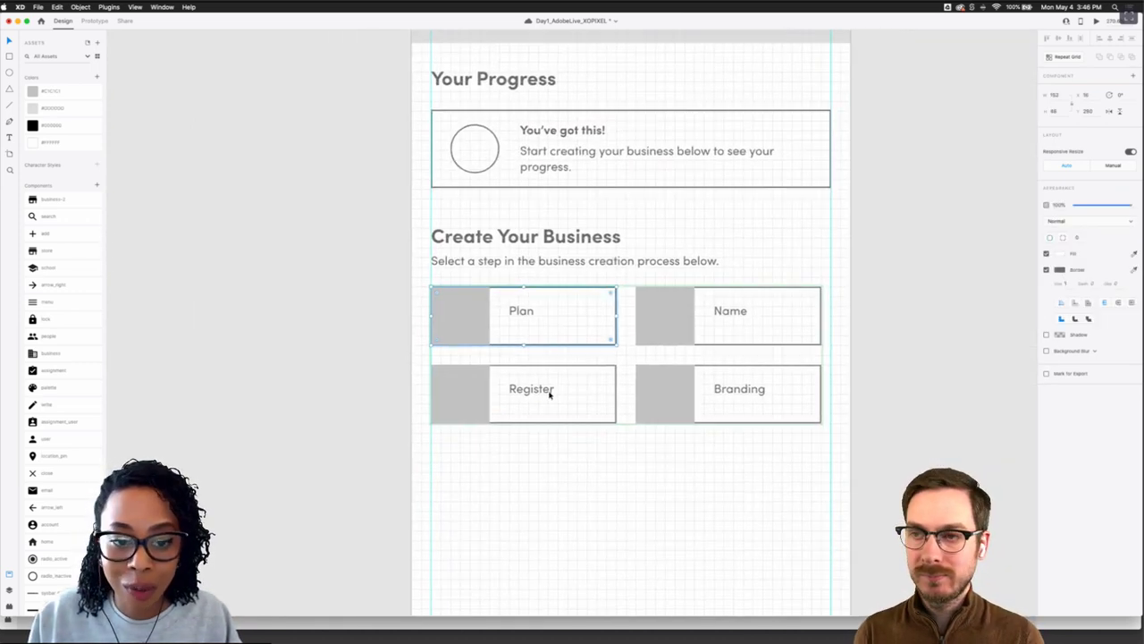
{"action": "scroll", "coordinate": [541, 381], "scroll_direction": "up", "scroll_amount": 2}
{"action": "scroll", "coordinate": [540, 383], "scroll_direction": "down", "scroll_amount": 3}
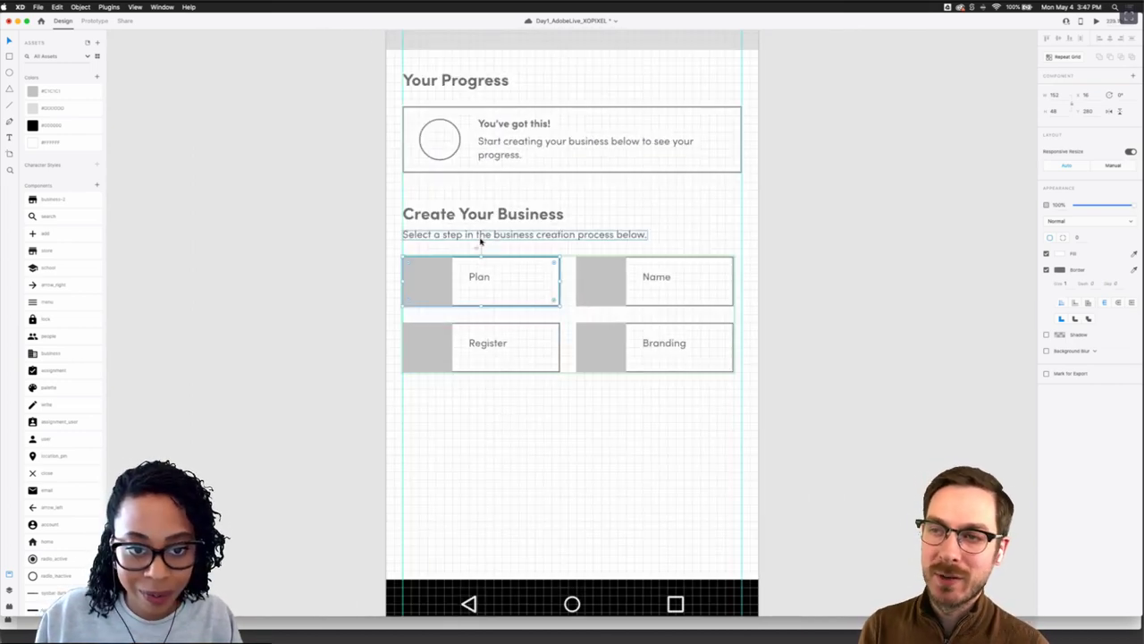
{"action": "left_click", "coordinate": [498, 417]}
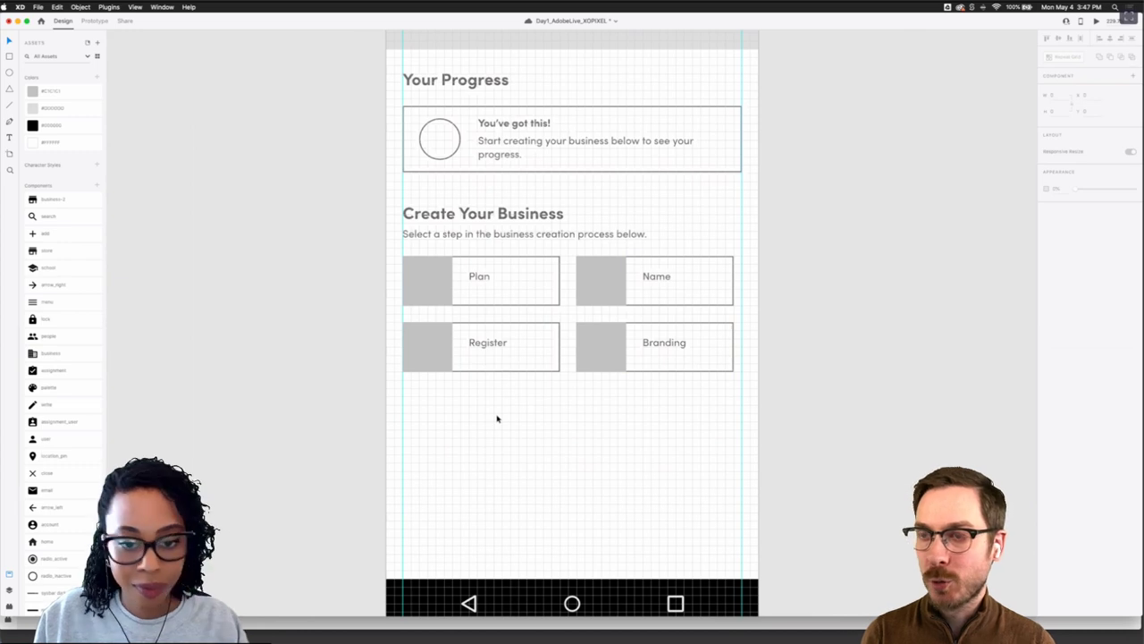
{"action": "left_click", "coordinate": [439, 292]}
{"action": "double_click", "coordinate": [447, 289]}
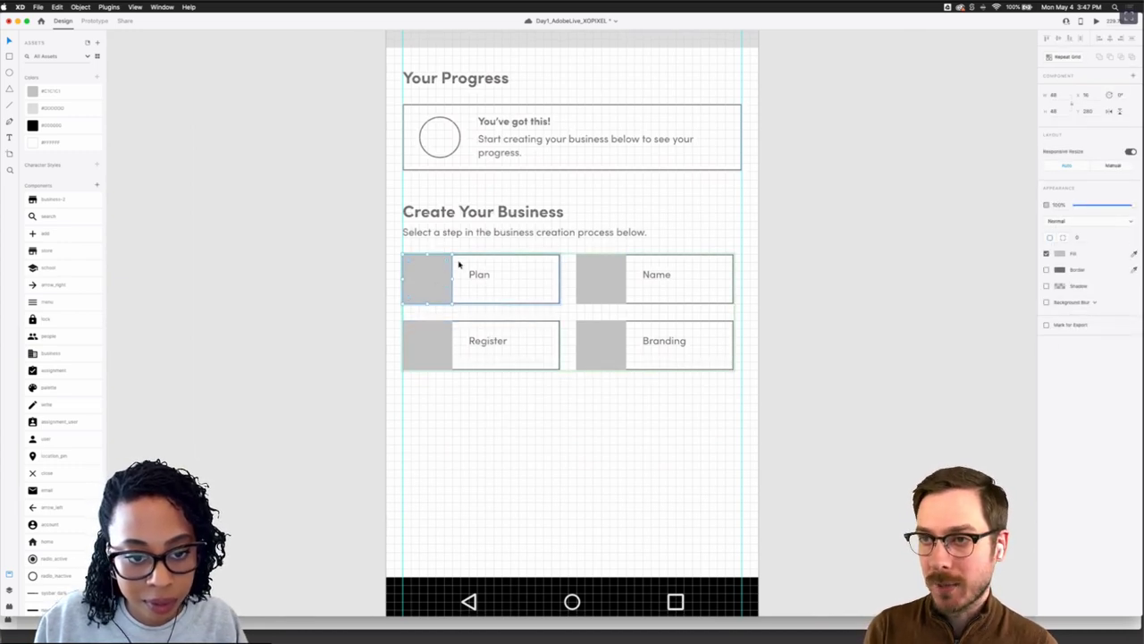
{"action": "left_click", "coordinate": [465, 259]}
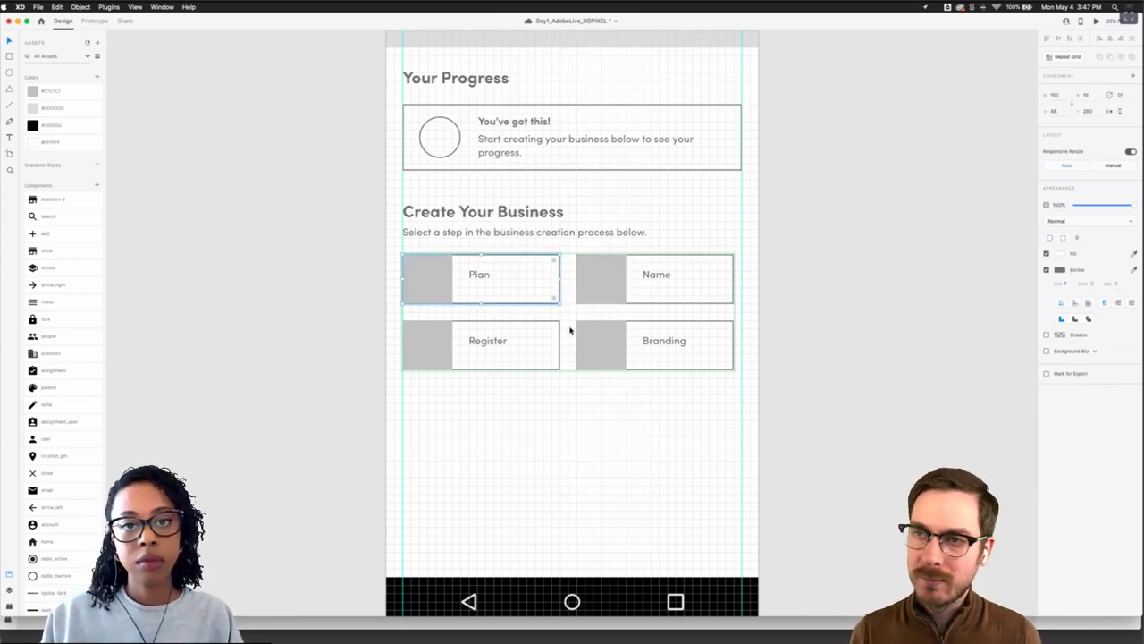
Deselect the grid and save the document
{"action": "left_click", "coordinate": [511, 396]}
{"action": "scroll", "coordinate": [509, 397], "scroll_direction": "down", "scroll_amount": 1}
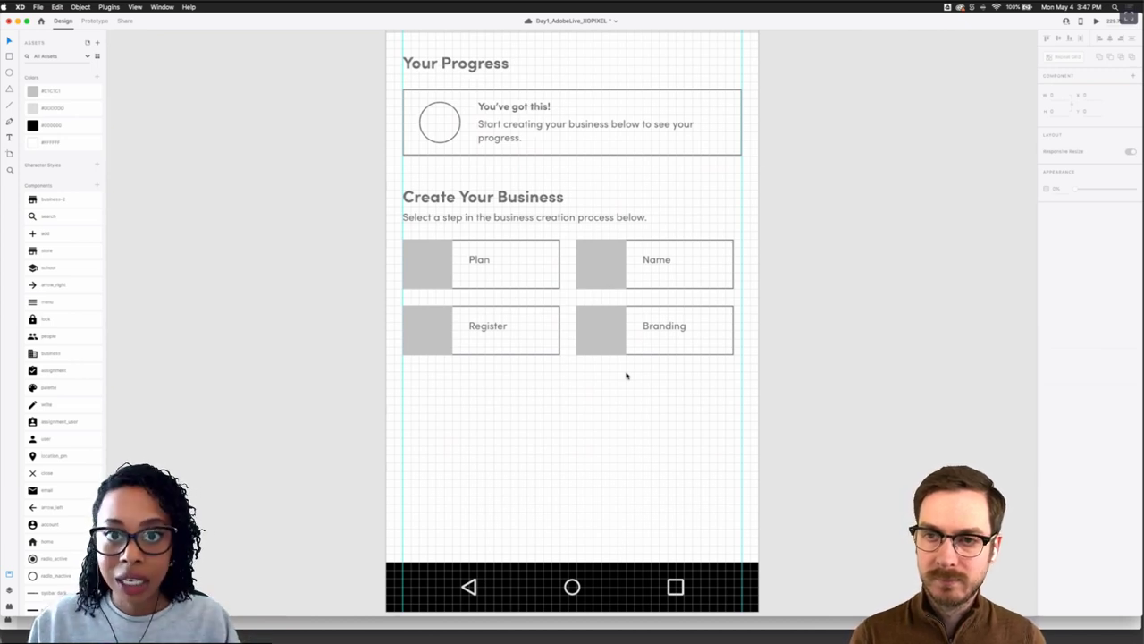
{"action": "key", "text": "super+s"}
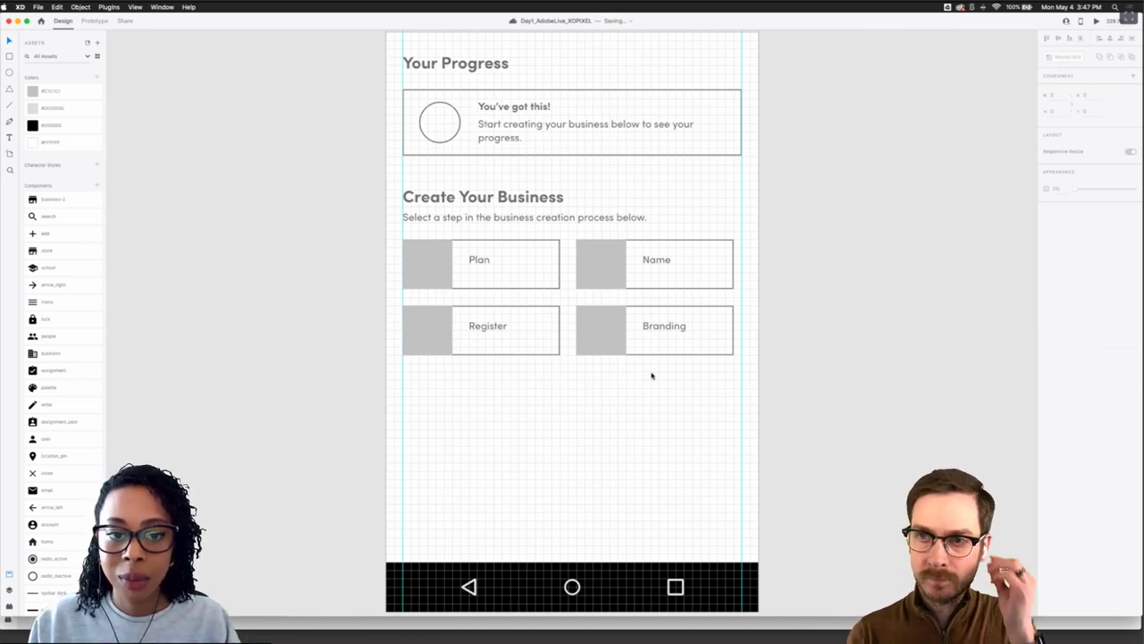
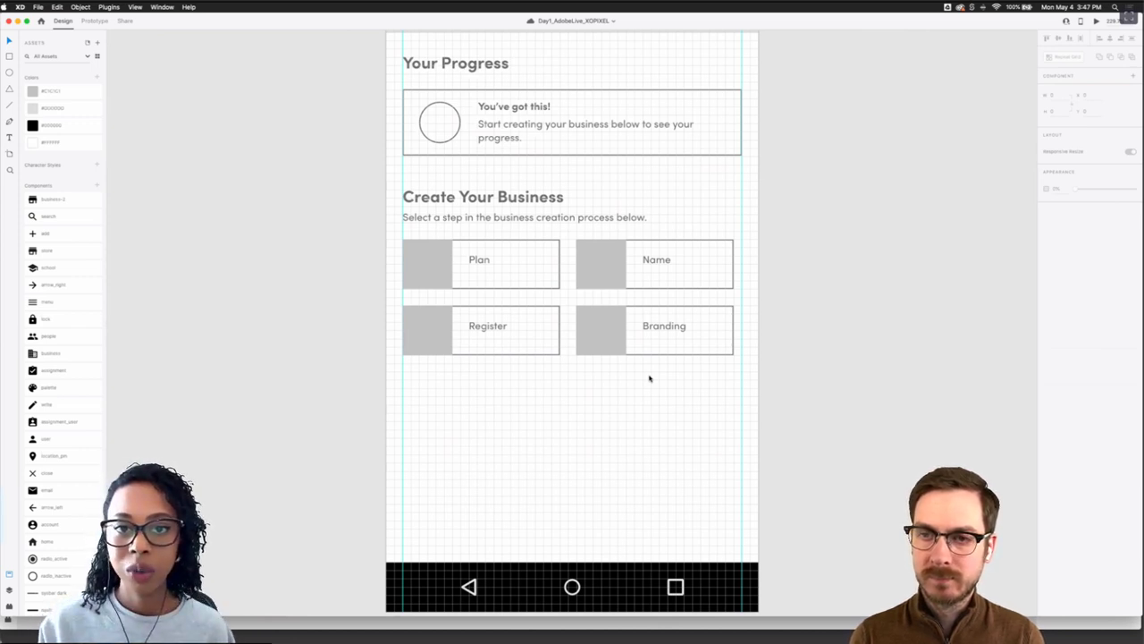
Review the whole Home Screen layout and examine the grey square in the Name cell
{"action": "scroll", "coordinate": [650, 378], "scroll_direction": "down", "scroll_amount": 5}
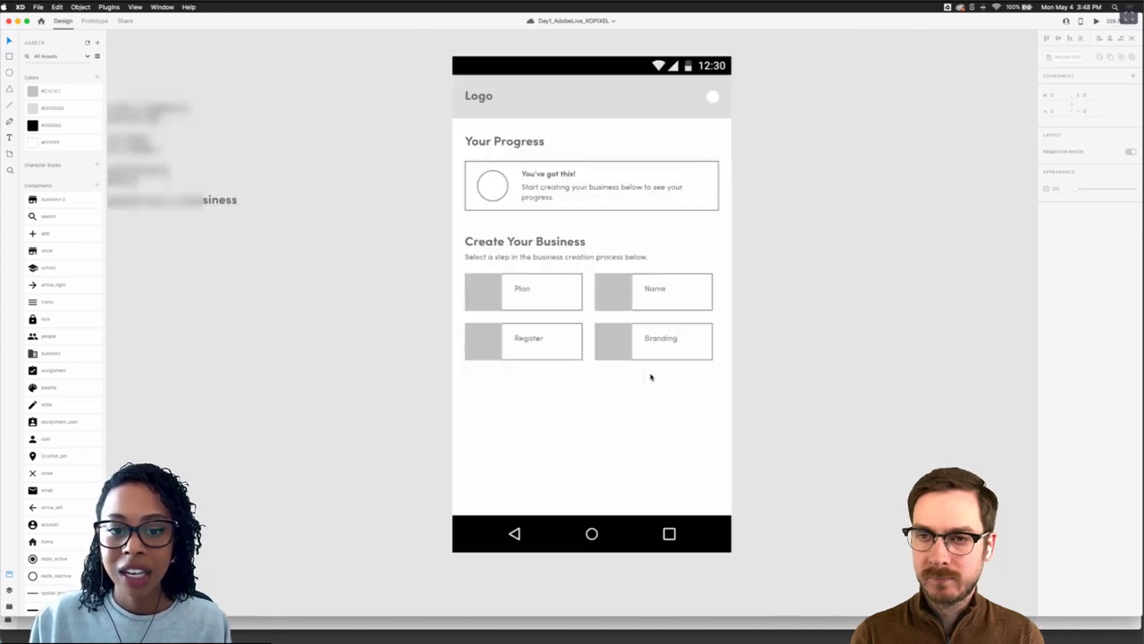
{"action": "scroll", "coordinate": [655, 282], "scroll_direction": "up", "scroll_amount": 1}
{"action": "scroll", "coordinate": [624, 237], "scroll_direction": "up", "scroll_amount": 2}
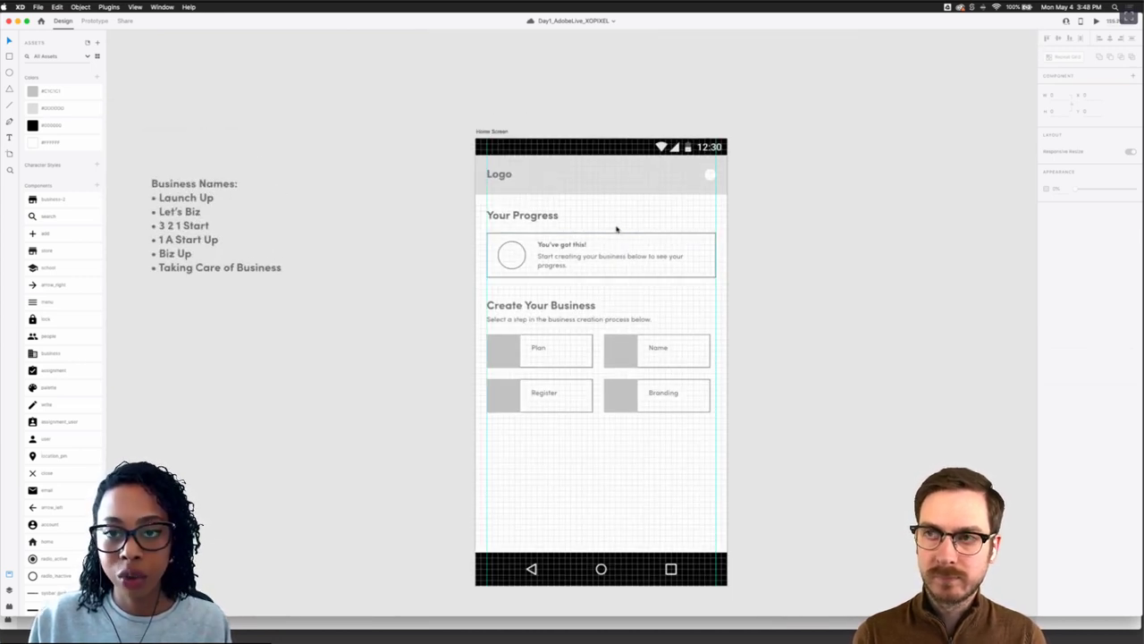
{"action": "scroll", "coordinate": [701, 353], "scroll_direction": "down", "scroll_amount": 1}
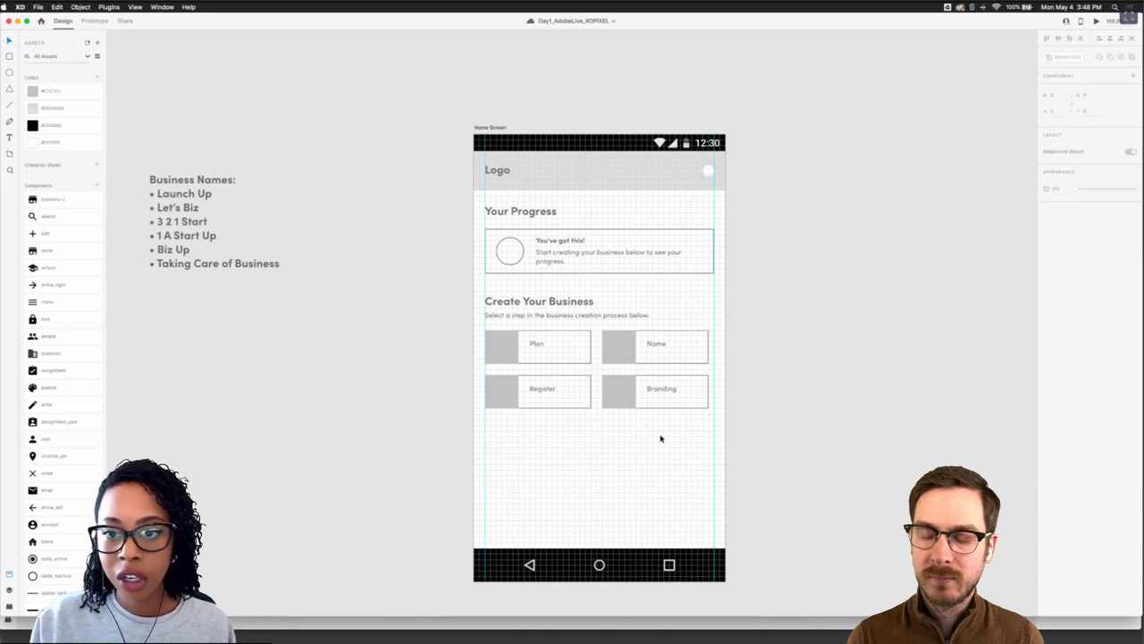
{"action": "scroll", "coordinate": [638, 412], "scroll_direction": "up", "scroll_amount": 2}
{"action": "double_click", "coordinate": [617, 299]}
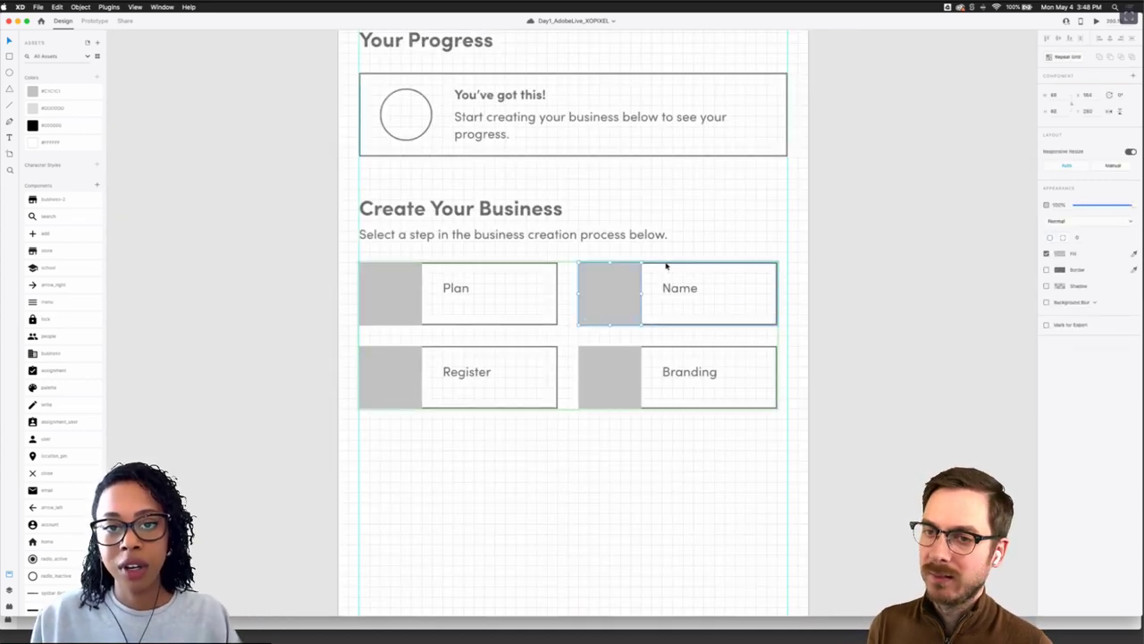
{"action": "left_click", "coordinate": [853, 317]}
Duplicate the Create Your Business heading with its subtitle and place the copies below the button grid, aligned to the left margin
{"action": "scroll", "coordinate": [848, 317], "scroll_direction": "down", "scroll_amount": 2}
{"action": "scroll", "coordinate": [848, 317], "scroll_direction": "down", "scroll_amount": 3}
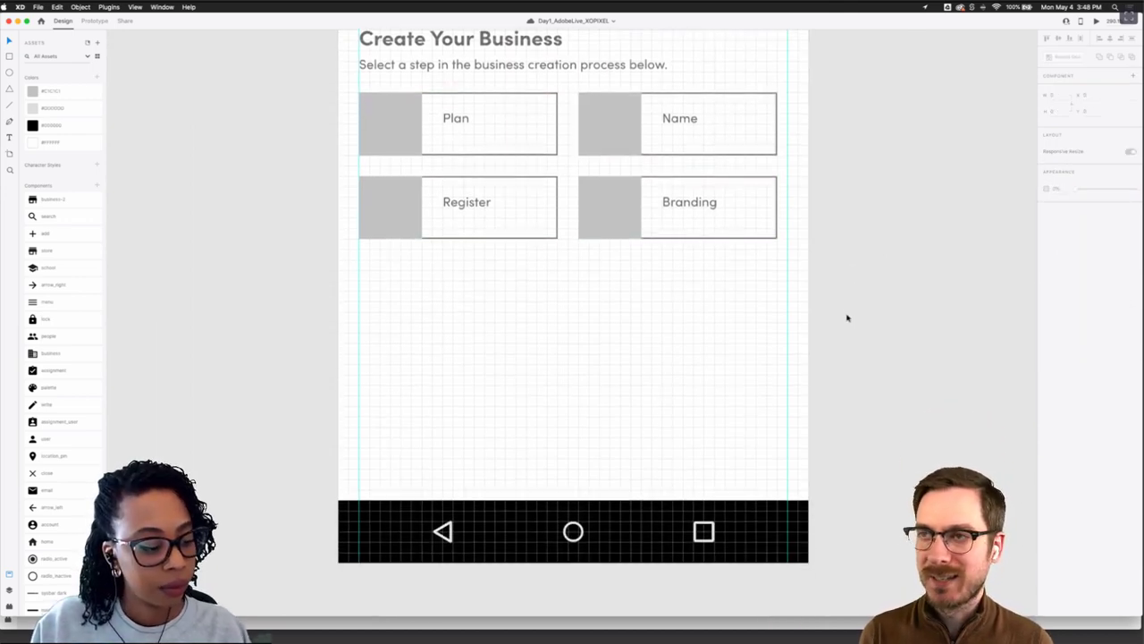
{"action": "scroll", "coordinate": [493, 251], "scroll_direction": "up", "scroll_amount": 3}
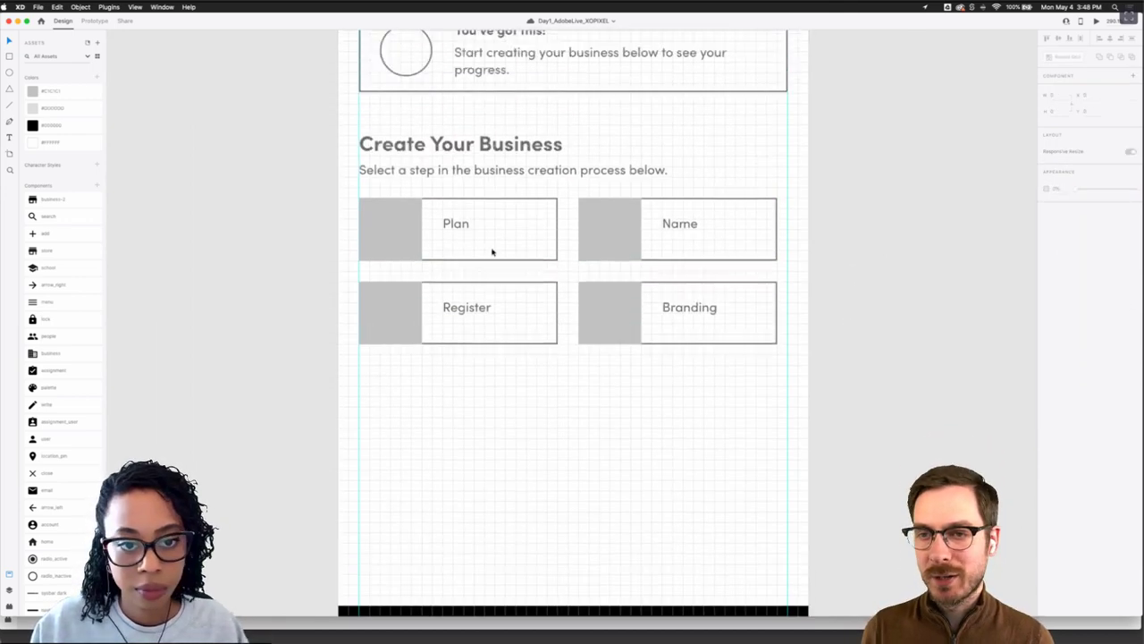
{"action": "left_click", "coordinate": [449, 154]}
{"action": "left_click", "coordinate": [447, 171], "text": "shift"}
{"action": "key", "text": "super+d"}
{"action": "left_click_drag", "start_coordinate": [447, 172], "coordinate": [419, 409]}
{"action": "left_click", "coordinate": [420, 430]}
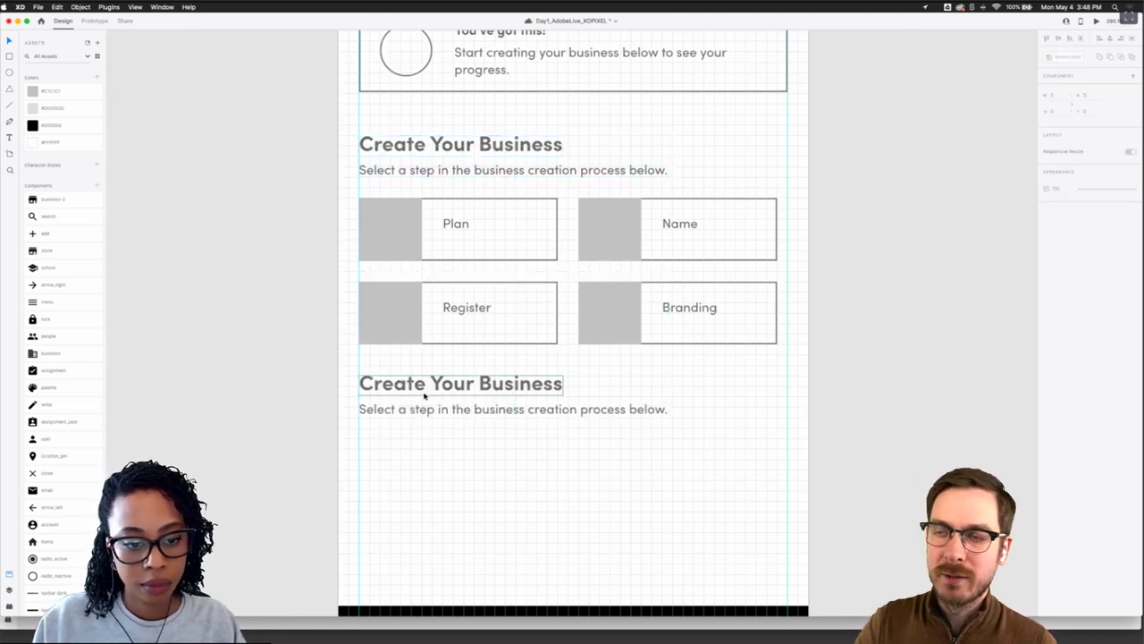
Change the duplicated heading below the grid to "Learn"
{"action": "left_click", "coordinate": [423, 386]}
{"action": "double_click", "coordinate": [424, 386]}
{"action": "type", "text": "Learn"}
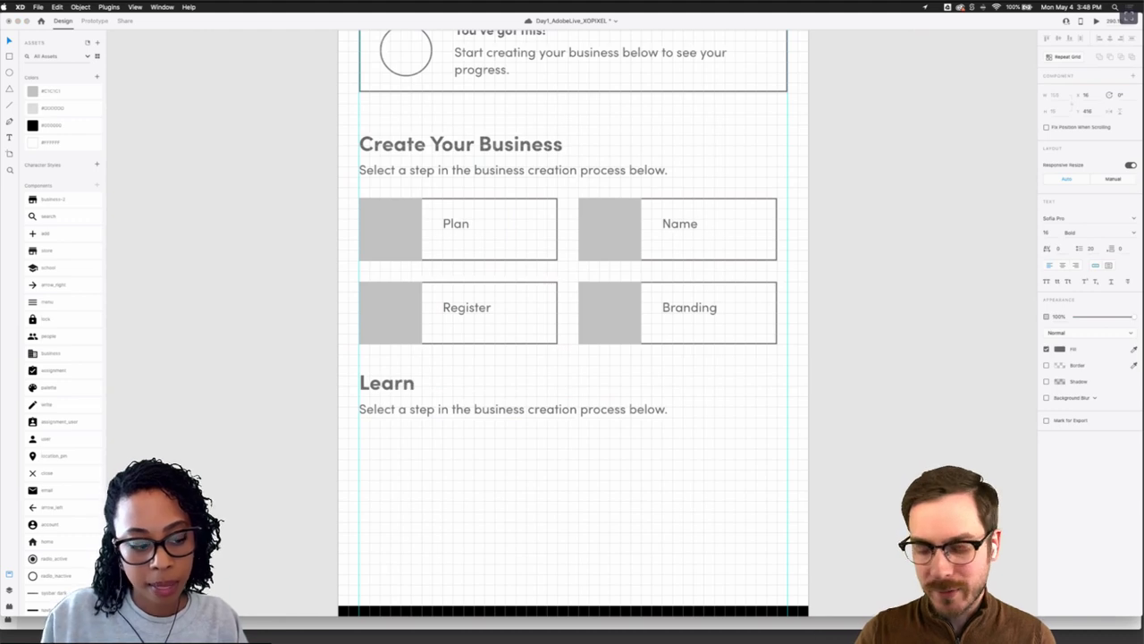
Change the subtitle under the Learn heading to "Resources to help you create your business" and save the document
{"action": "double_click", "coordinate": [438, 408]}
{"action": "type", "text": "Res"}
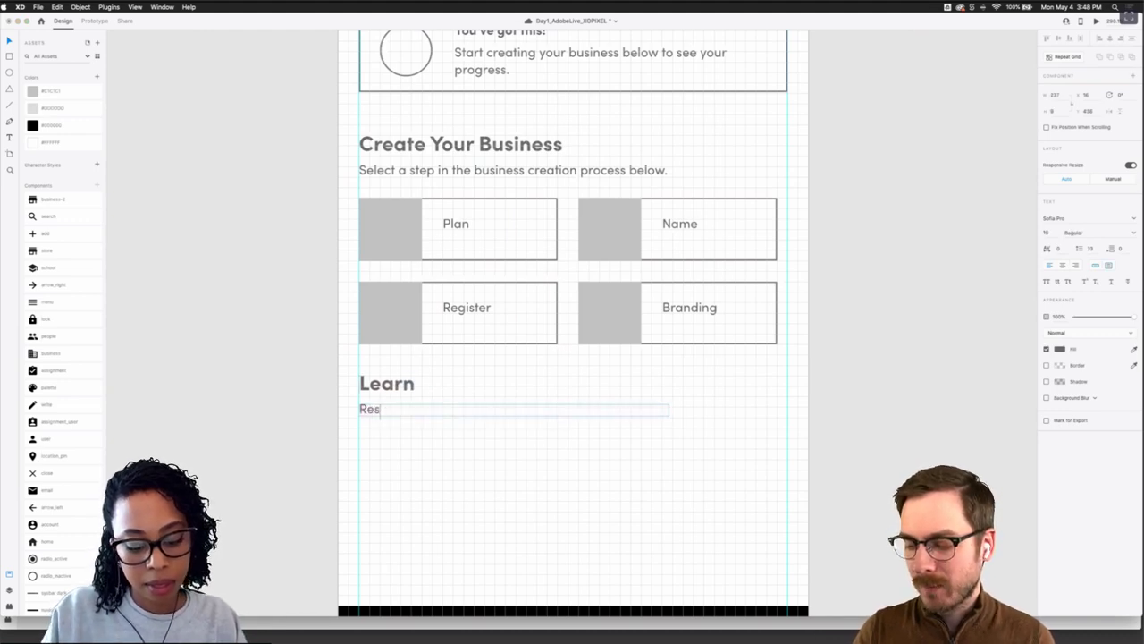
{"action": "type", "text": "ources to help "}
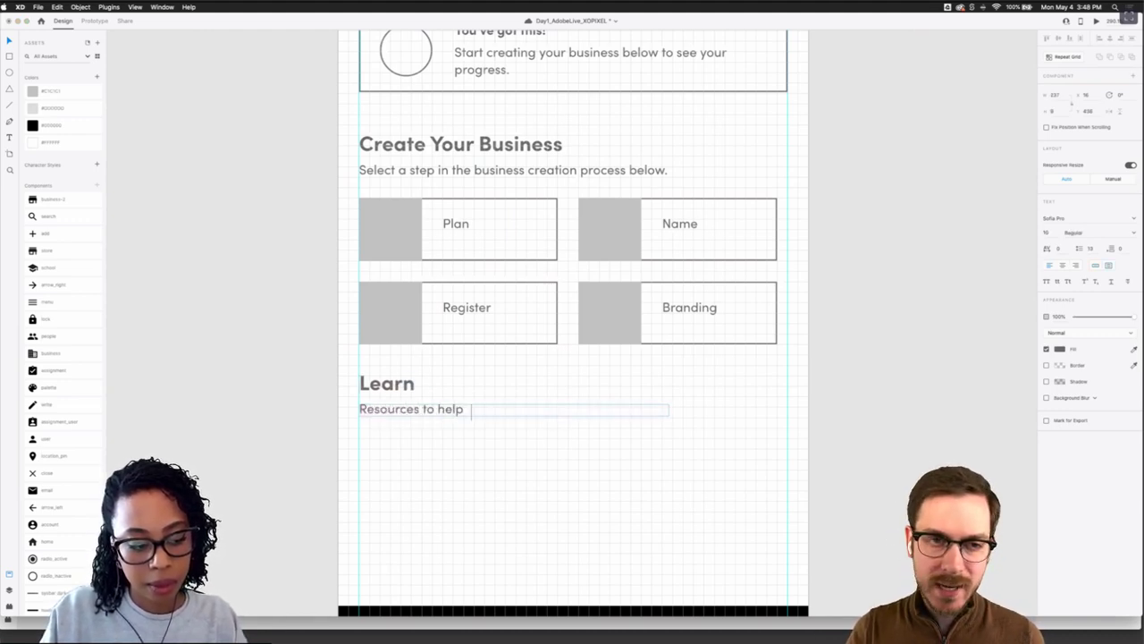
{"action": "type", "text": "you create your "}
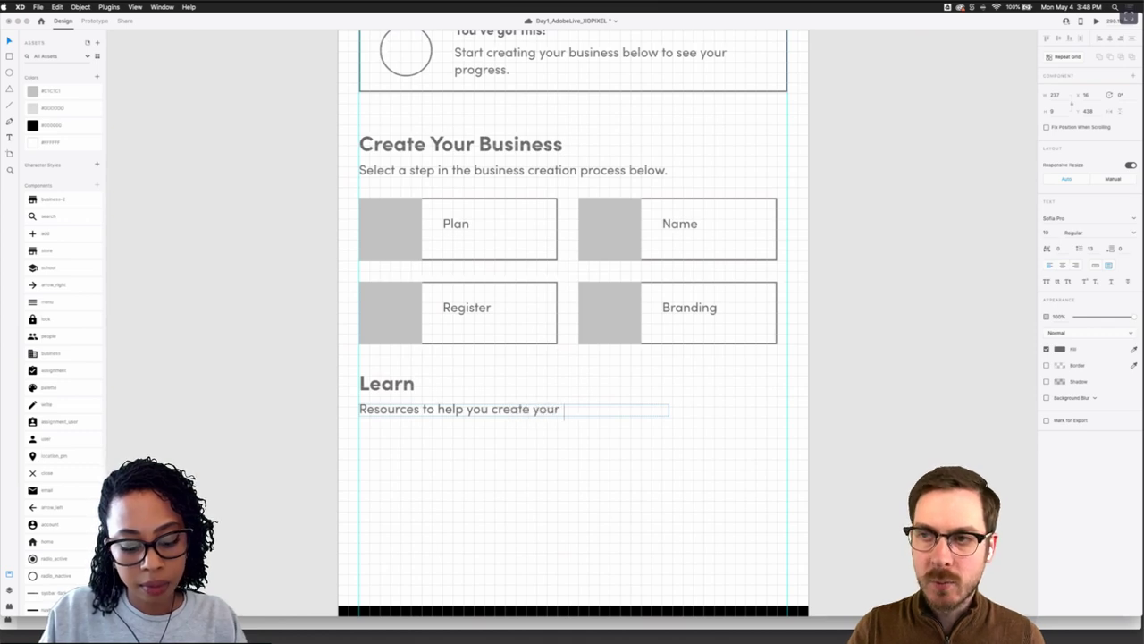
{"action": "type", "text": "business"}
{"action": "key", "text": "Escape"}
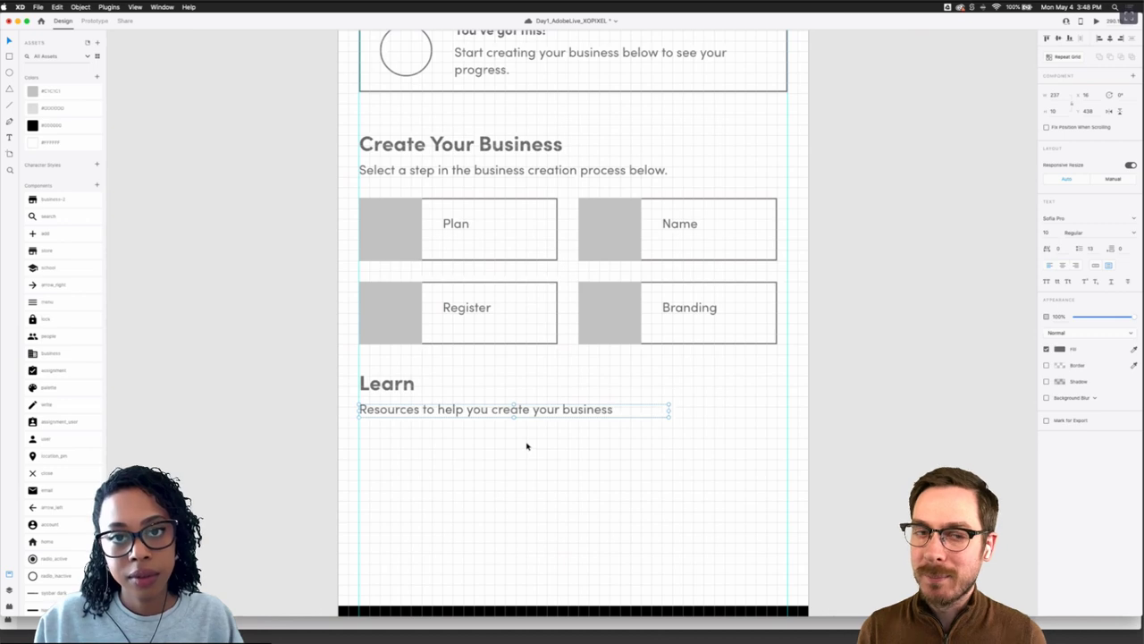
{"action": "scroll", "coordinate": [526, 446], "scroll_direction": "down", "scroll_amount": 3}
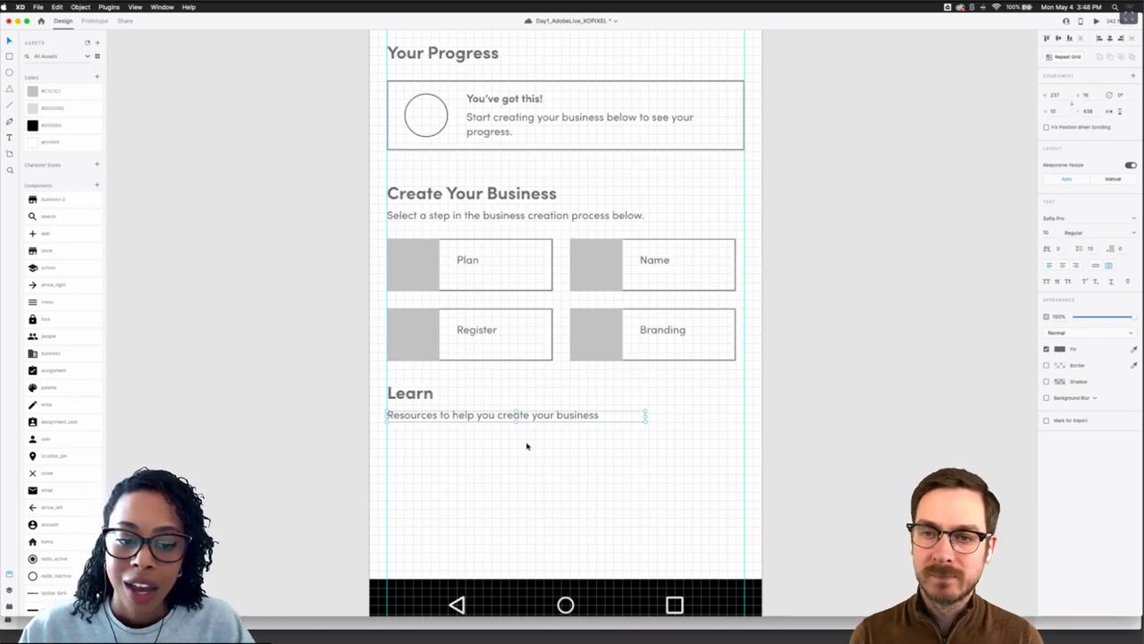
{"action": "key", "text": "super+s"}
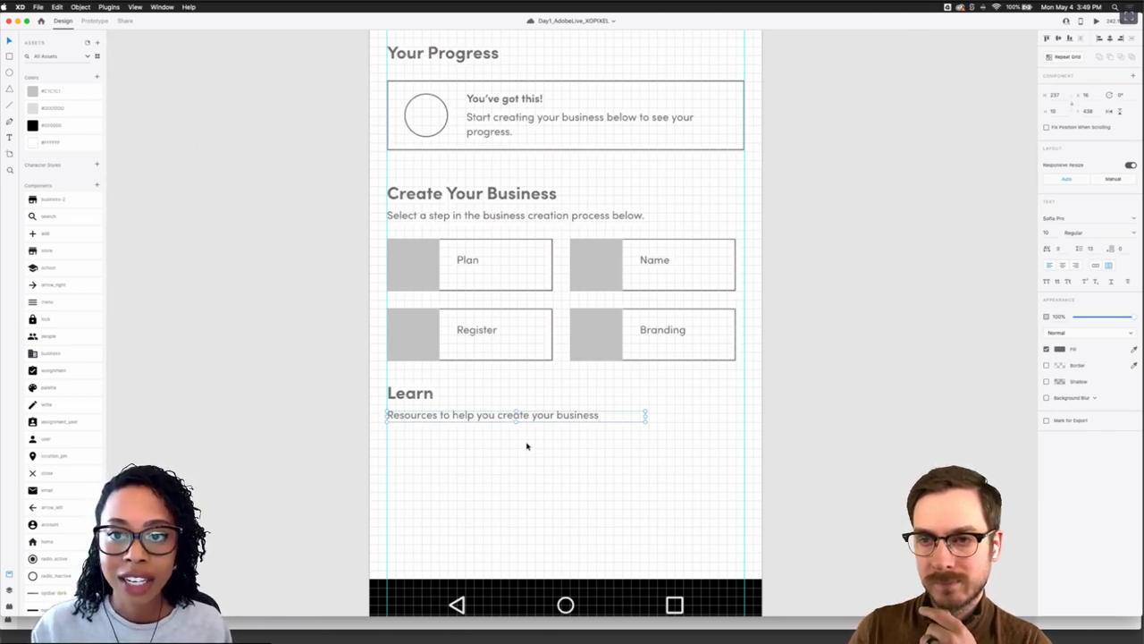
Draw a rectangle about 96 by 72 below the Learn subtitle, aligned to the left margin guide
{"action": "scroll", "coordinate": [498, 453], "scroll_direction": "up", "scroll_amount": 2}
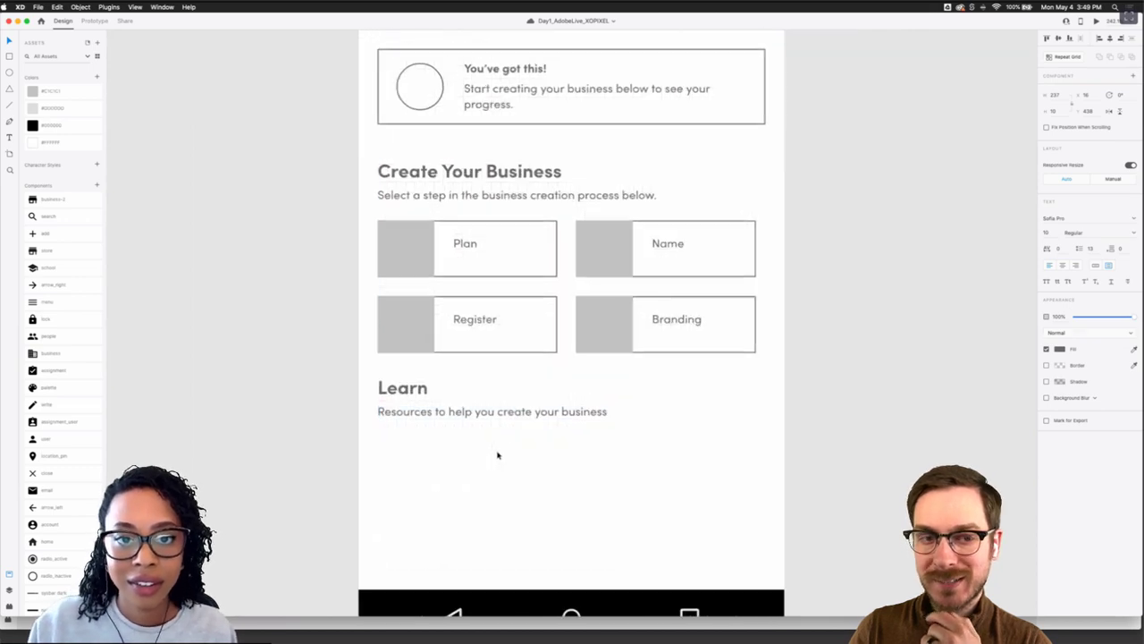
{"action": "scroll", "coordinate": [498, 452], "scroll_direction": "down", "scroll_amount": 2}
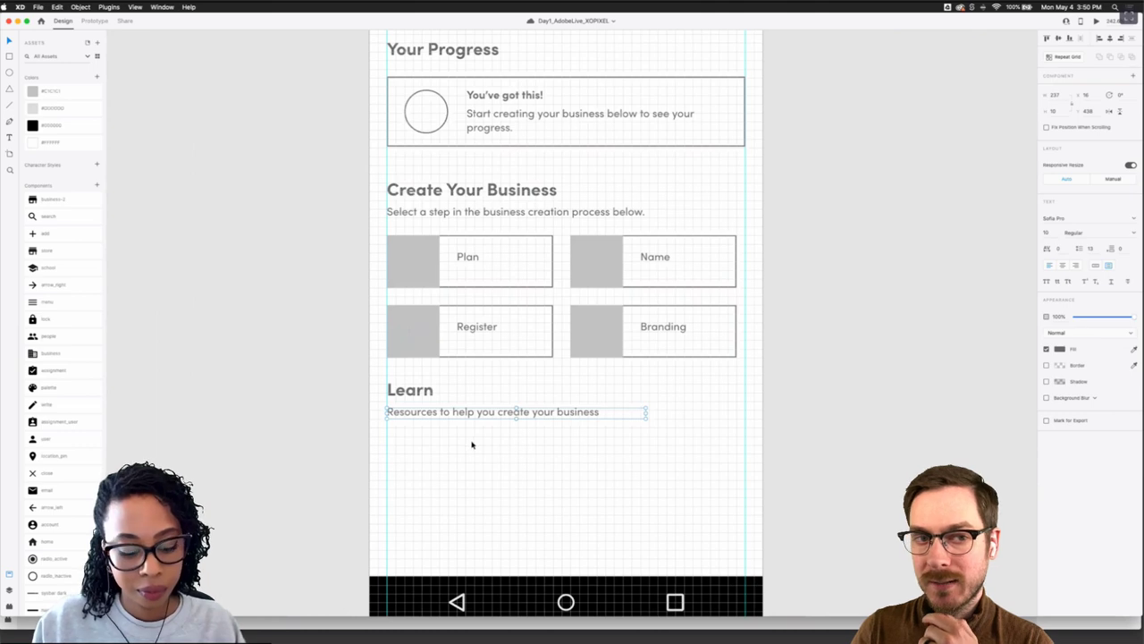
{"action": "scroll", "coordinate": [472, 445], "scroll_direction": "down", "scroll_amount": 1}
{"action": "scroll", "coordinate": [457, 439], "scroll_direction": "up", "scroll_amount": 3}
{"action": "scroll", "coordinate": [456, 442], "scroll_direction": "down", "scroll_amount": 1}
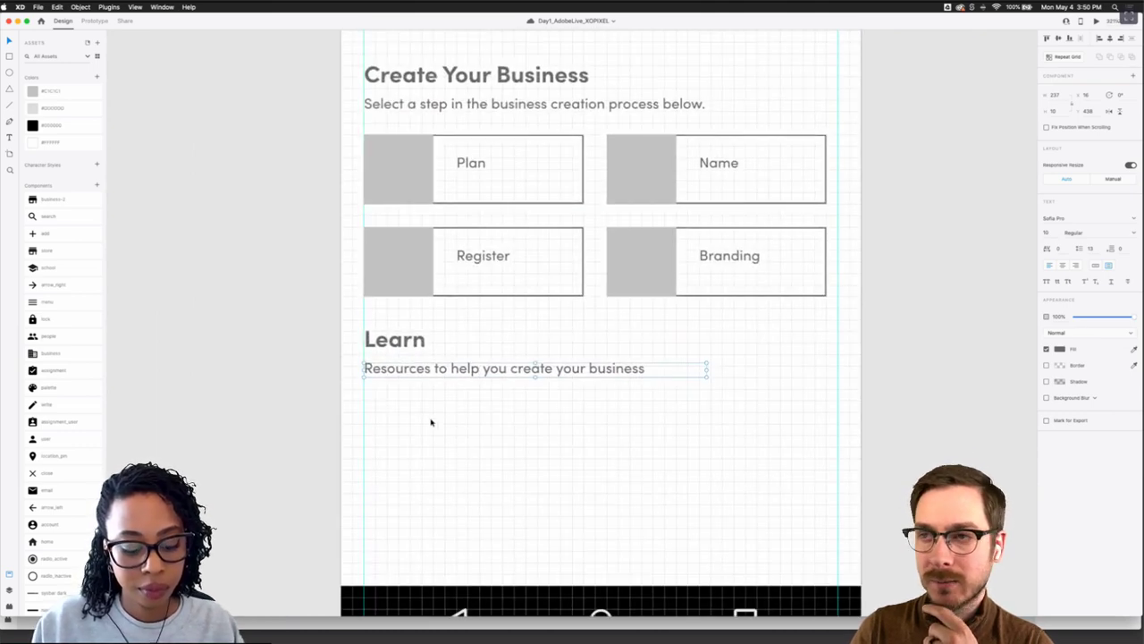
{"action": "left_click", "coordinate": [379, 404]}
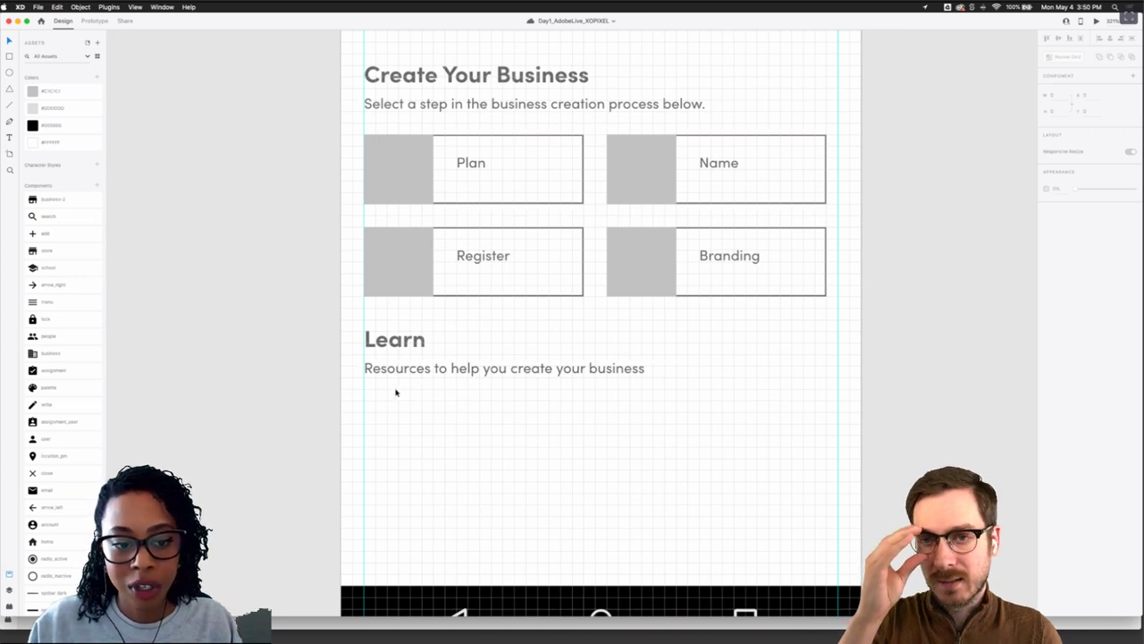
{"action": "scroll", "coordinate": [394, 393], "scroll_direction": "down", "scroll_amount": 2}
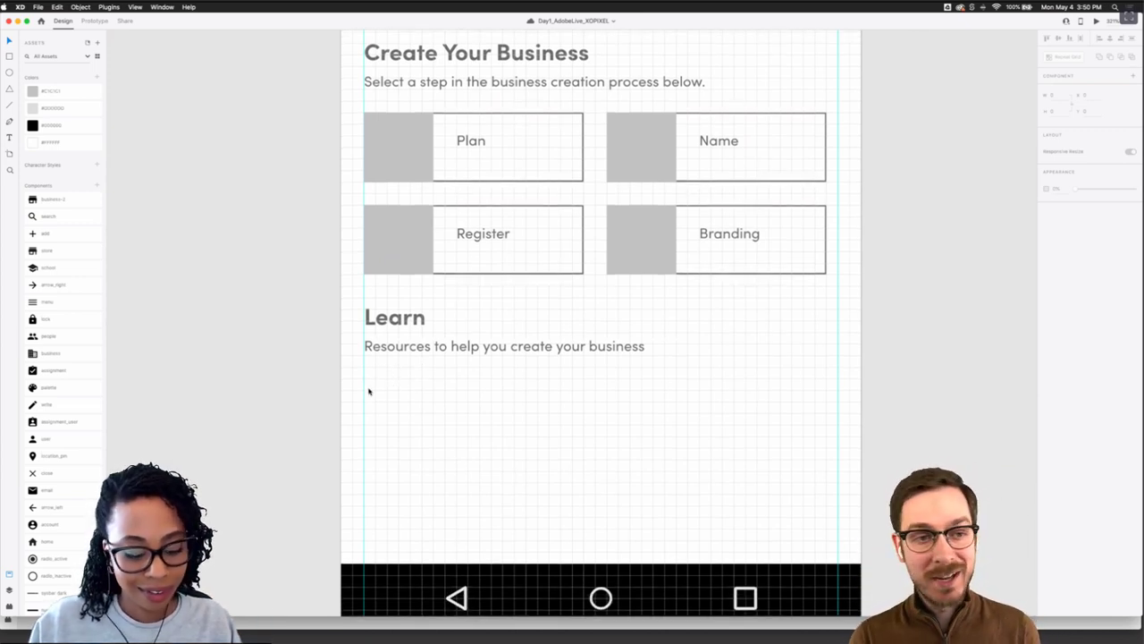
{"action": "mouse_move", "coordinate": [364, 367]}
{"action": "left_mouse_down"}
{"action": "mouse_move", "coordinate": [467, 459]}
{"action": "mouse_move", "coordinate": [500, 470]}
{"action": "left_mouse_up"}
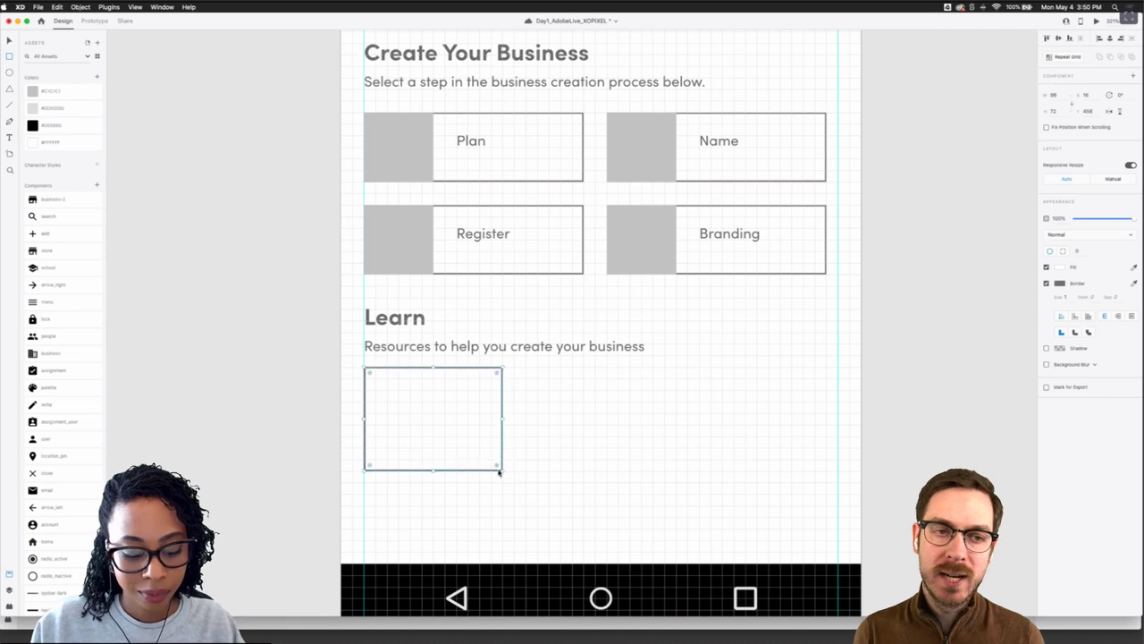
{"action": "left_click", "coordinate": [473, 524]}
Fill the rectangle under Learn with the grey sampled from the Register button's square and remove its border
{"action": "scroll", "coordinate": [475, 514], "scroll_direction": "down", "scroll_amount": 3}
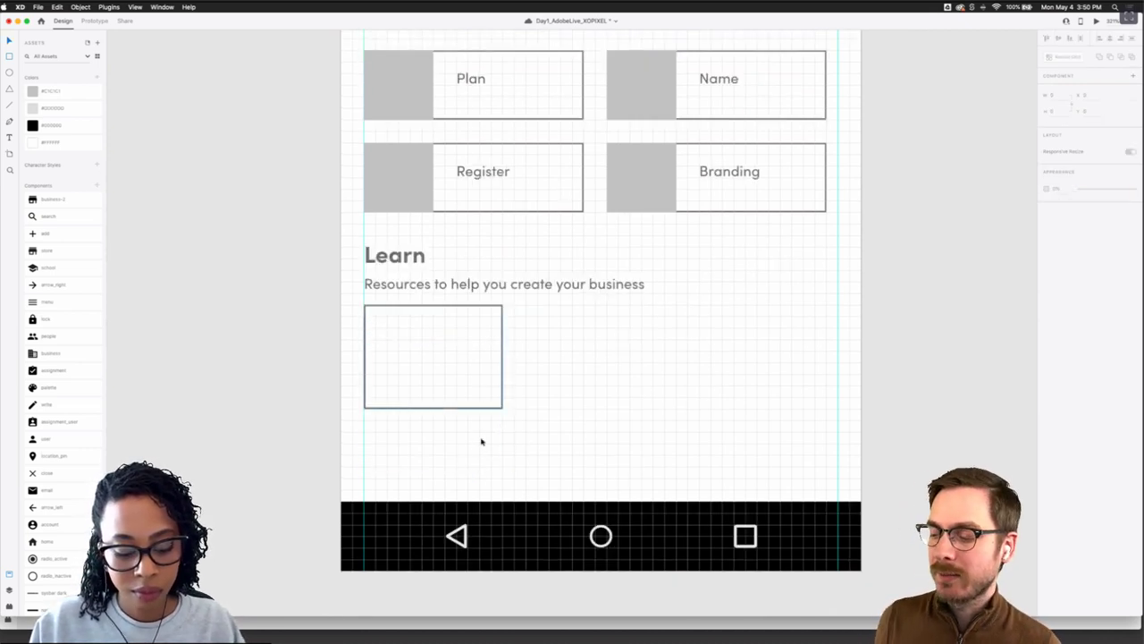
{"action": "left_click", "coordinate": [477, 409]}
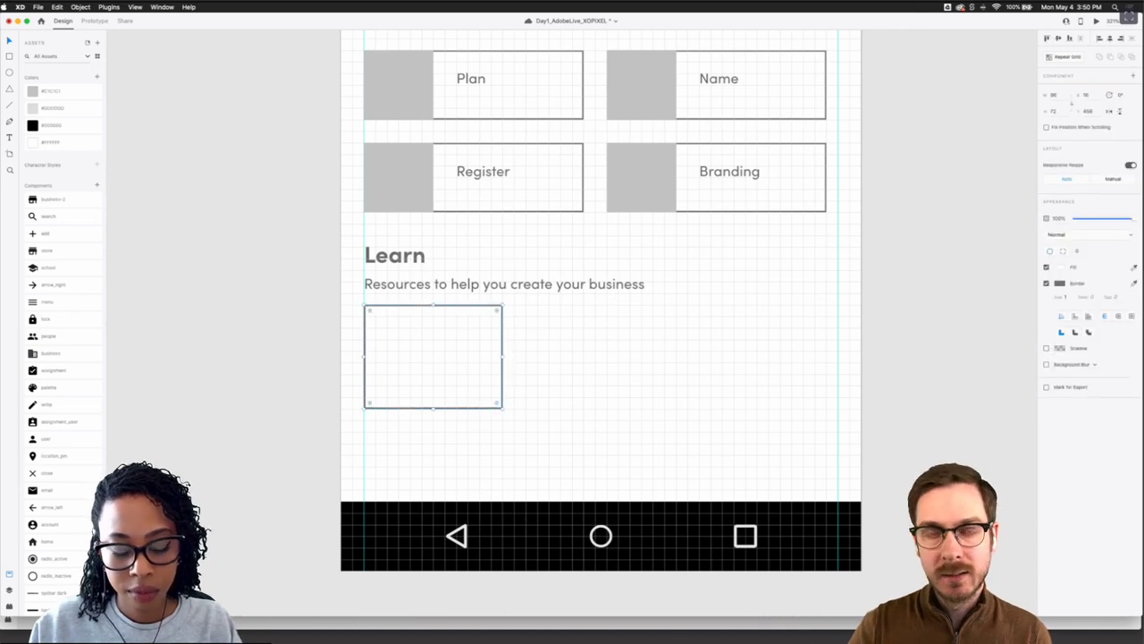
{"action": "key", "text": "i"}
{"action": "left_click", "coordinate": [406, 184]}
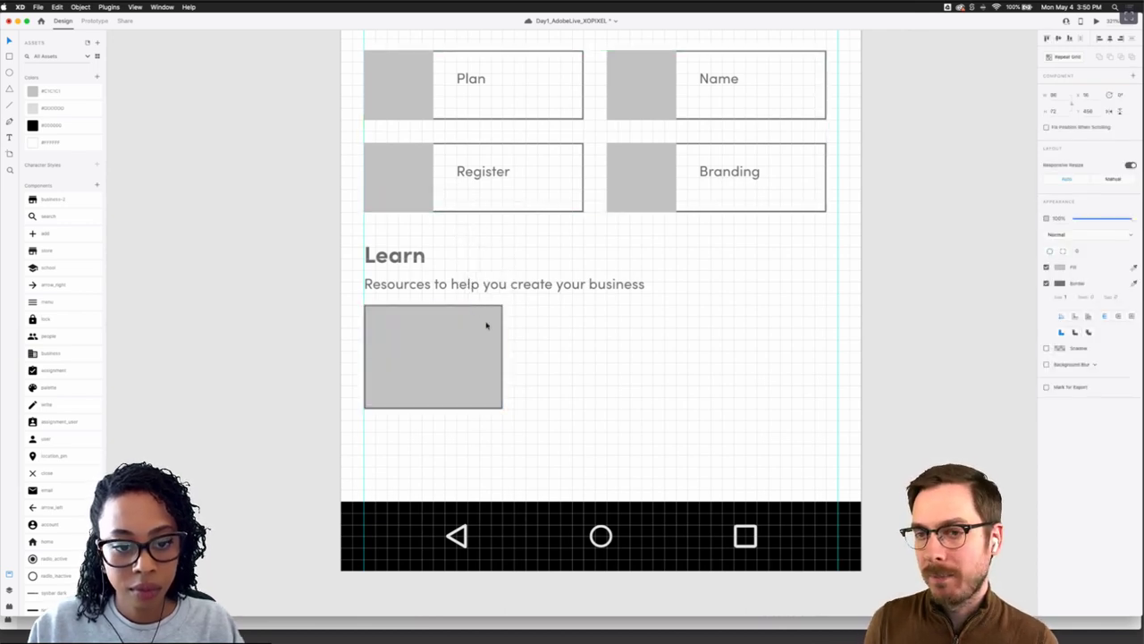
{"action": "left_click", "coordinate": [1045, 283]}
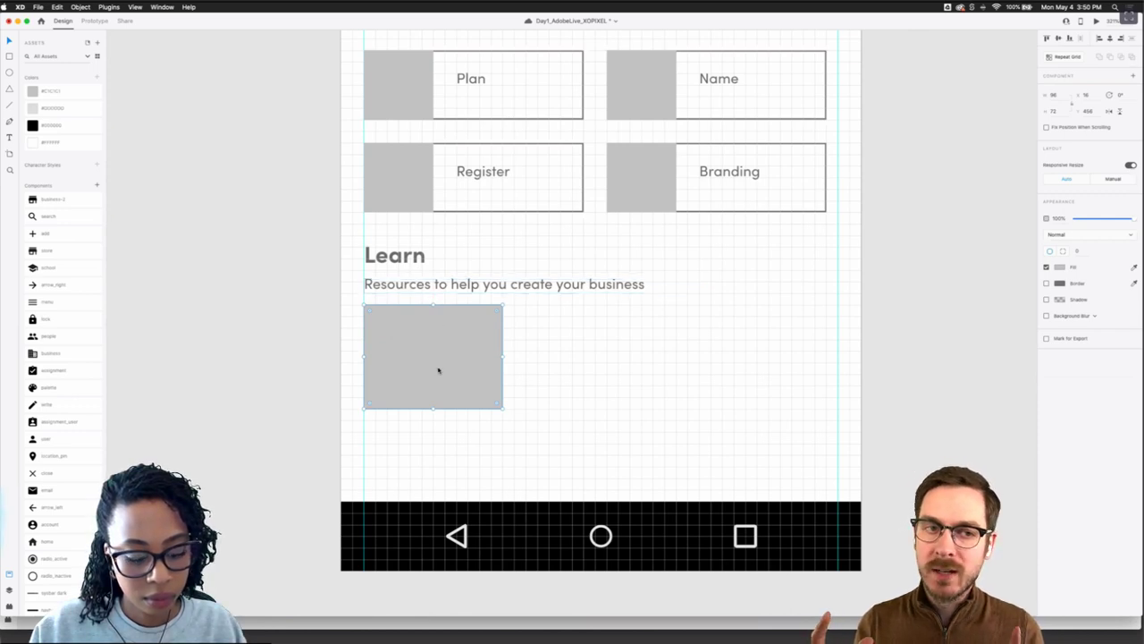
Duplicate the grey rectangle directly below itself, give the copy a border without fill, and shorten it to a height of about 40
{"action": "left_click_drag", "start_coordinate": [438, 369], "coordinate": [429, 475]}
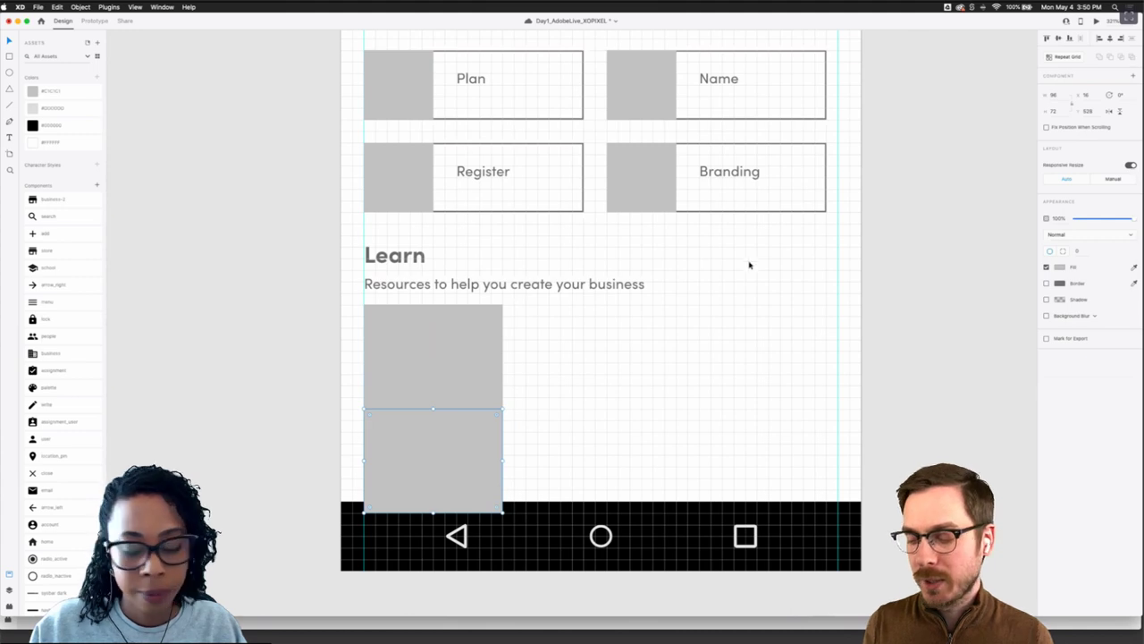
{"action": "left_click", "coordinate": [1046, 283]}
{"action": "left_click", "coordinate": [1047, 266]}
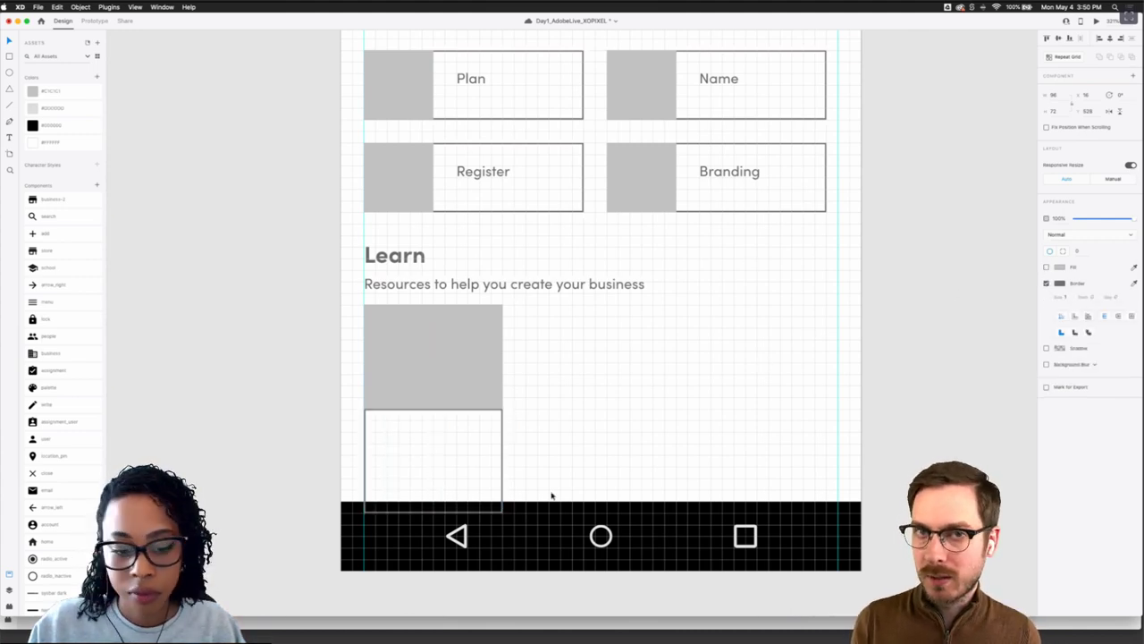
{"action": "left_click_drag", "start_coordinate": [434, 508], "coordinate": [446, 463]}
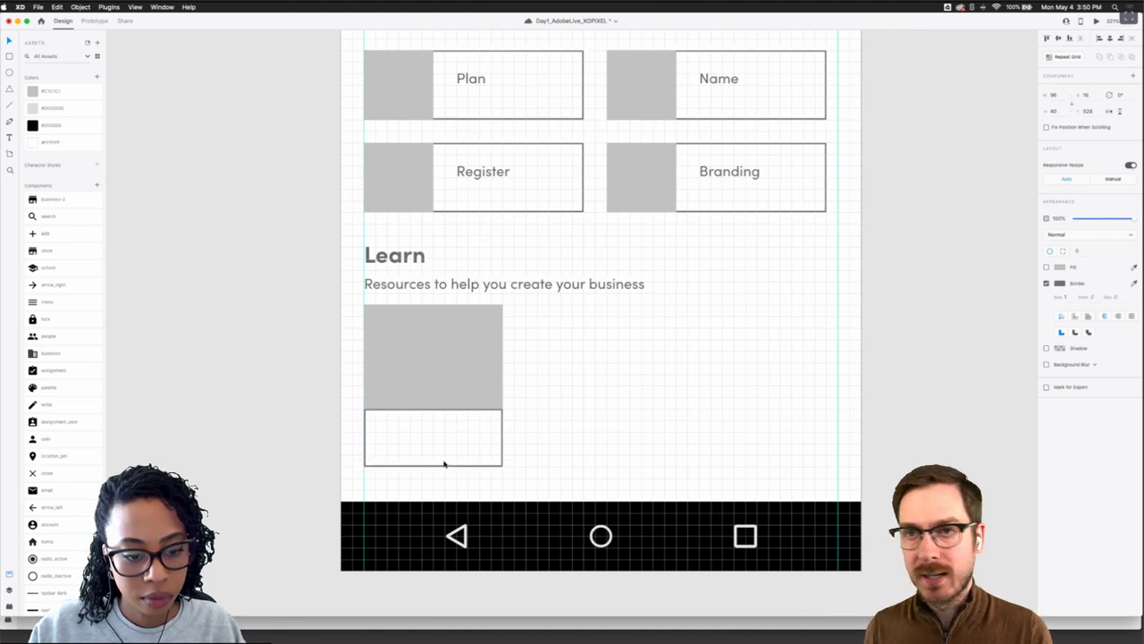
Add the text "How to write a business plan" inside the outlined box below the grey rectangle
{"action": "scroll", "coordinate": [389, 435], "scroll_direction": "up", "scroll_amount": 2}
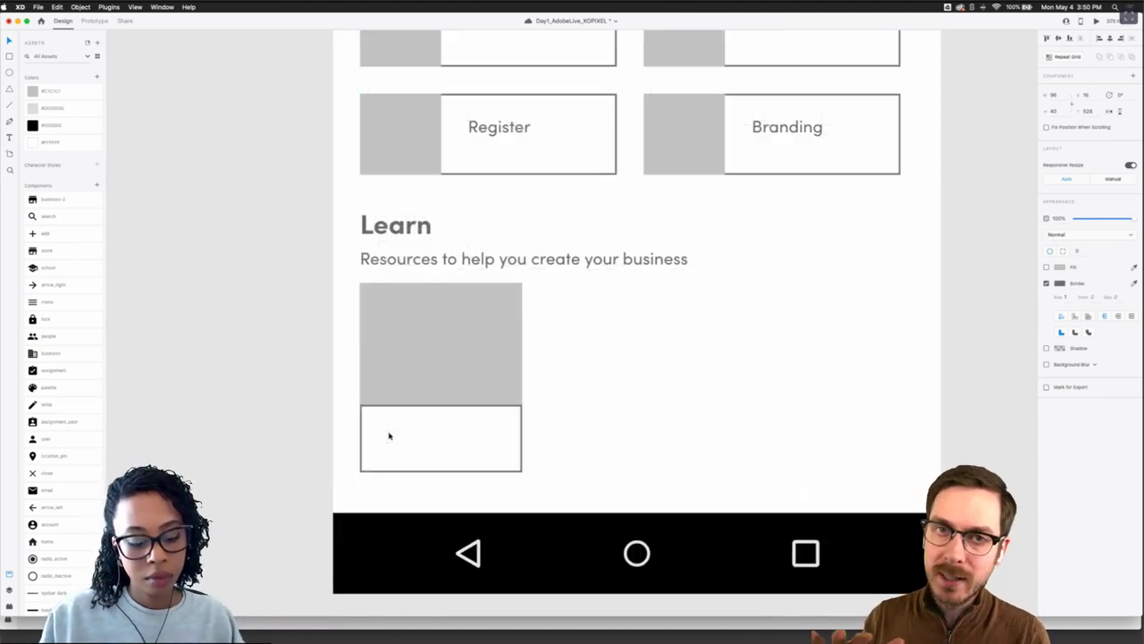
{"action": "key", "text": "t"}
{"action": "left_click", "coordinate": [374, 429]}
{"action": "type", "text": "Ho"}
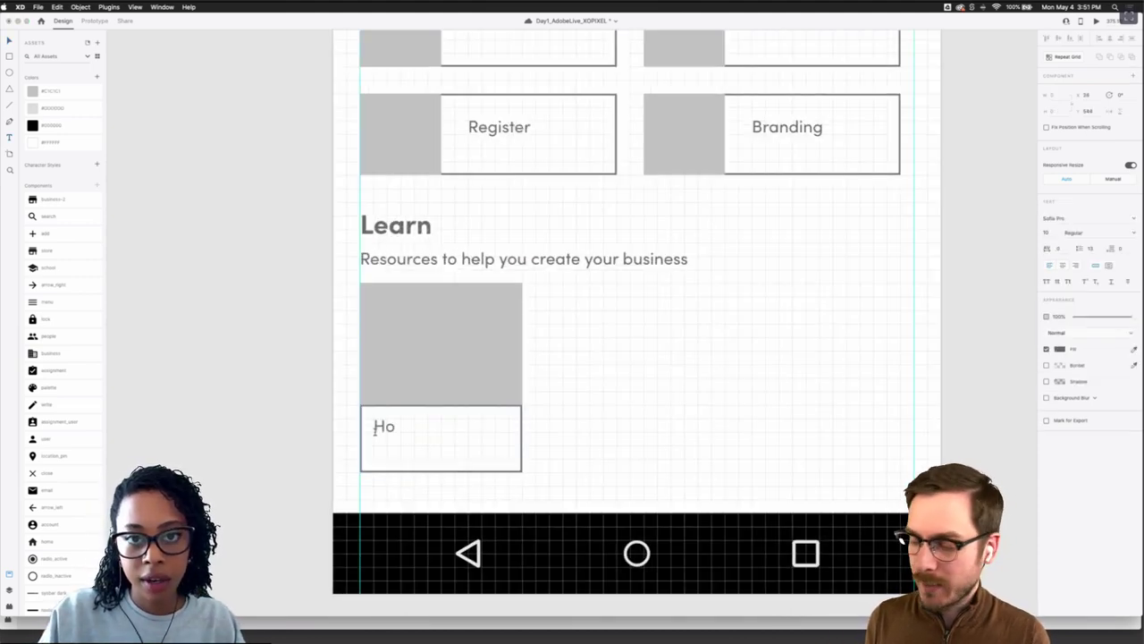
{"action": "type", "text": "w to"}
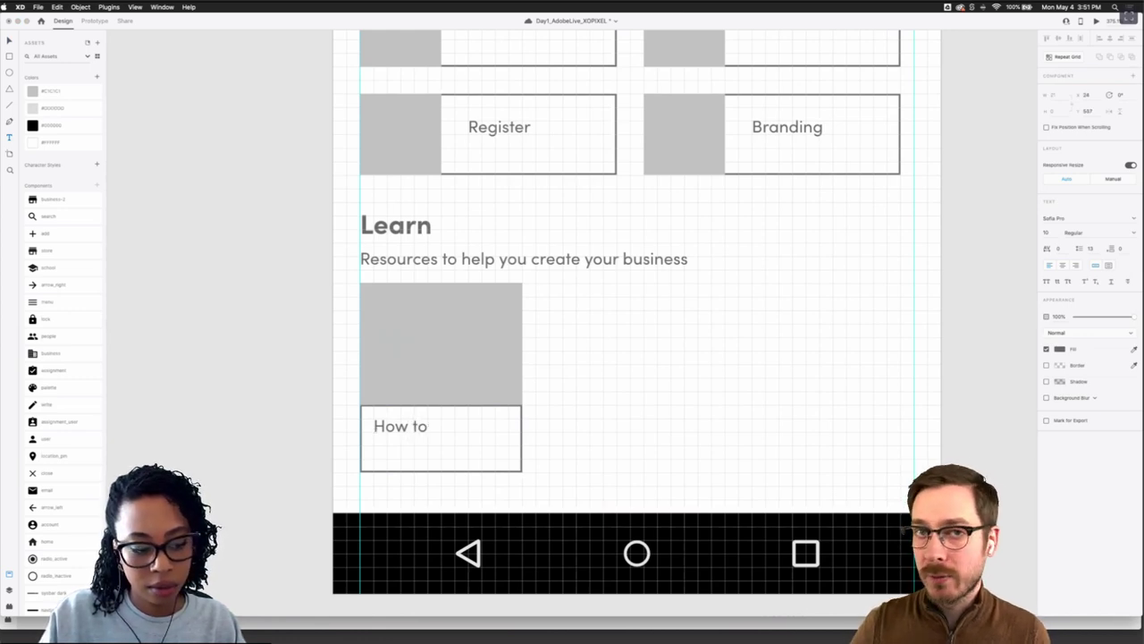
{"action": "type", "text": " write a b"}
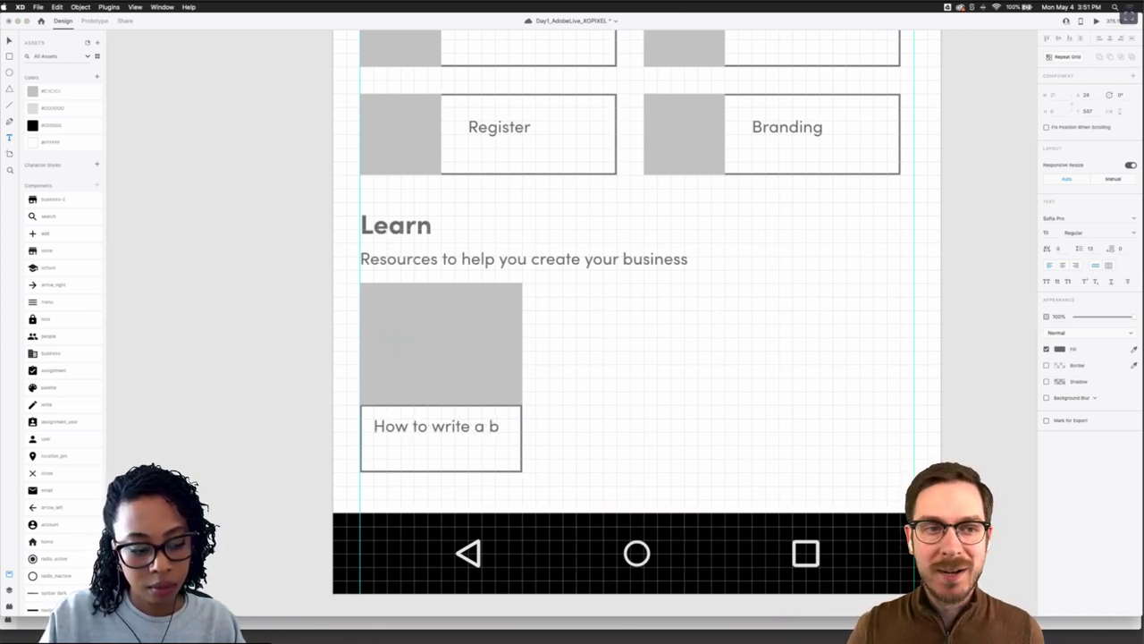
{"action": "type", "text": "usiness plan"}
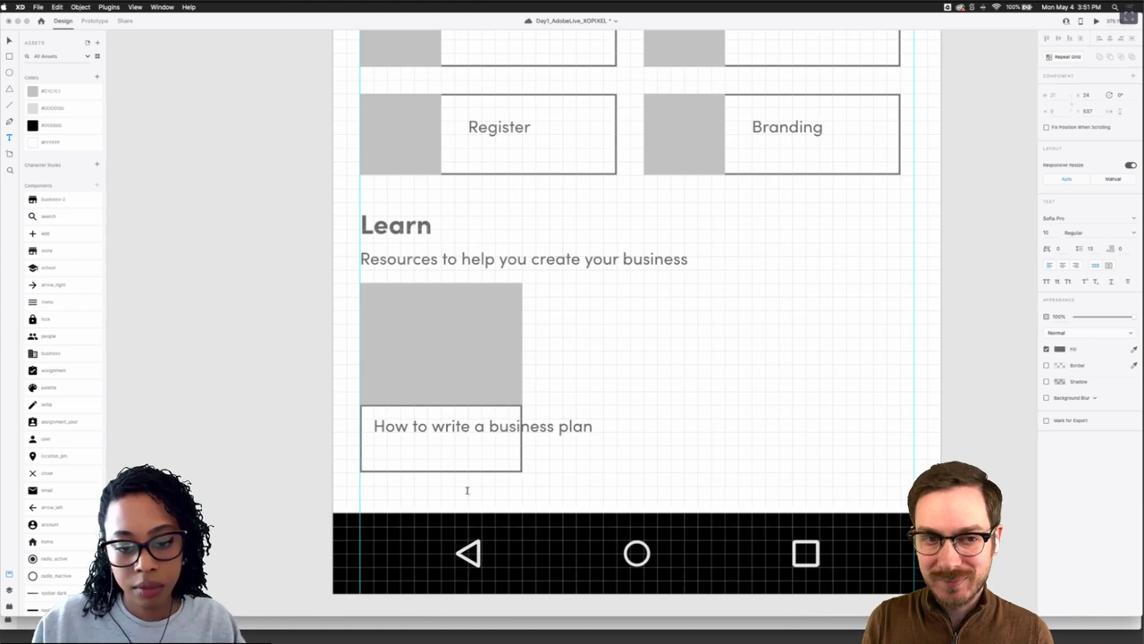
{"action": "key", "text": "Escape"}
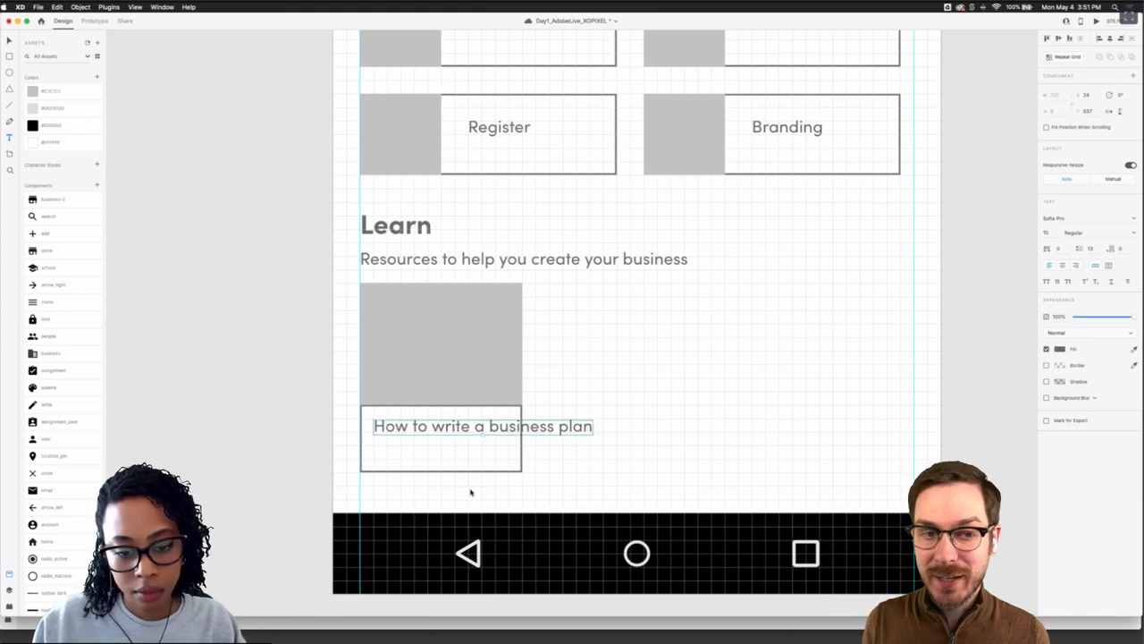
Widen the grey rectangle and the outlined box of the Learn card together to about 104
{"action": "scroll", "coordinate": [539, 407], "scroll_direction": "down", "scroll_amount": 1}
{"action": "scroll", "coordinate": [539, 408], "scroll_direction": "down", "scroll_amount": 1}
{"action": "left_click", "coordinate": [526, 402]}
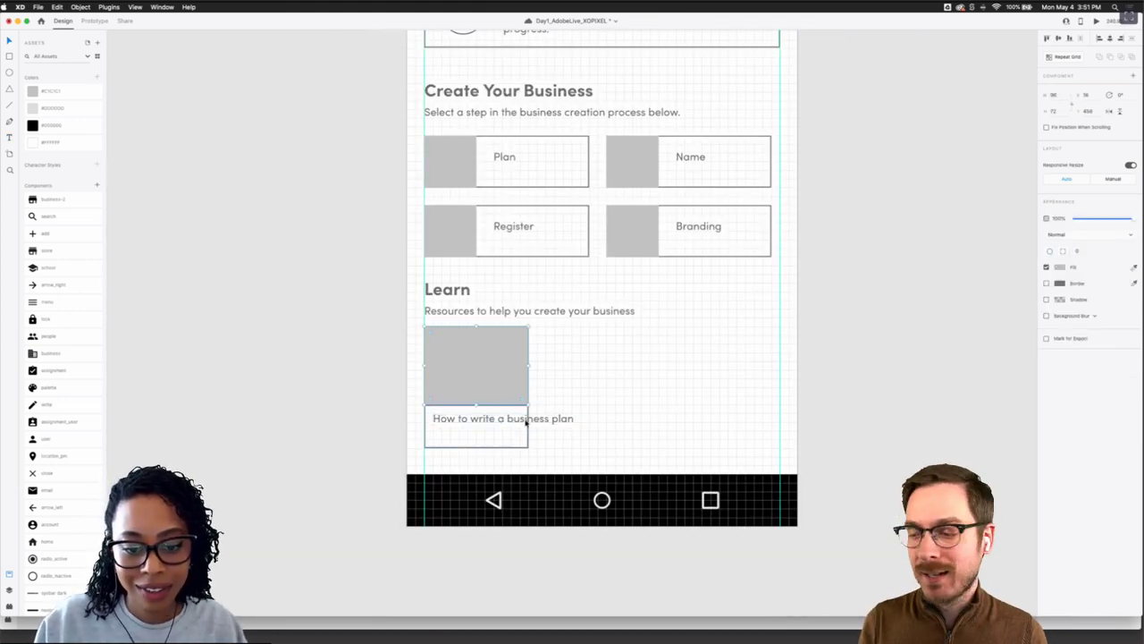
{"action": "left_click", "coordinate": [527, 430], "text": "shift"}
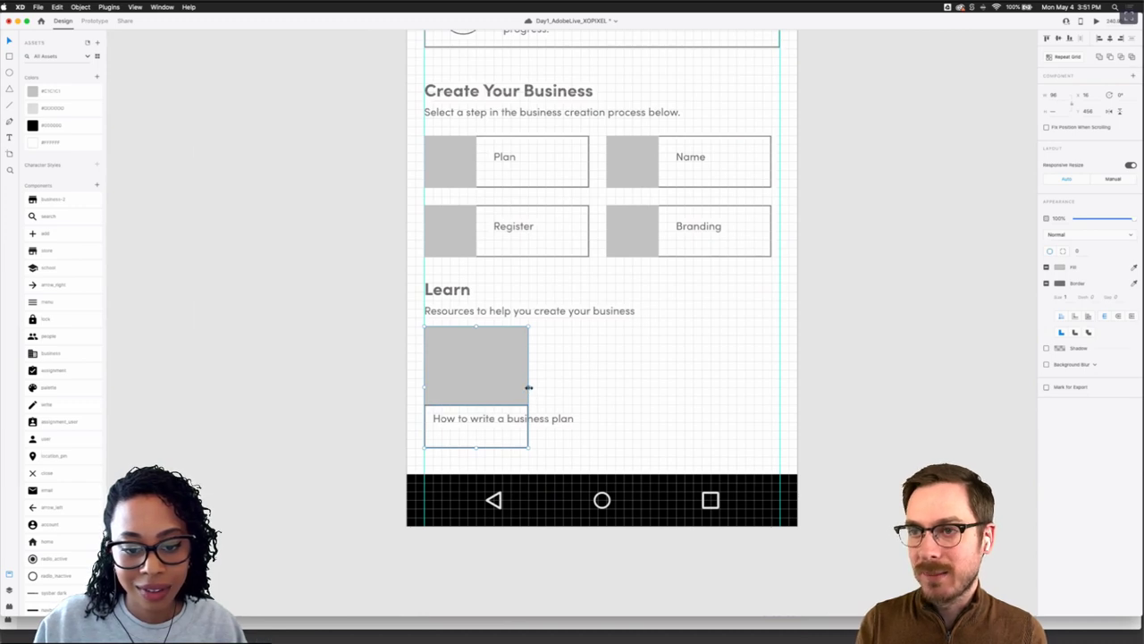
{"action": "left_click_drag", "start_coordinate": [529, 387], "coordinate": [537, 387]}
Convert the card title to area text and resize it to about 88 by 24 so it wraps onto two lines inside the outlined box
{"action": "left_click", "coordinate": [537, 421]}
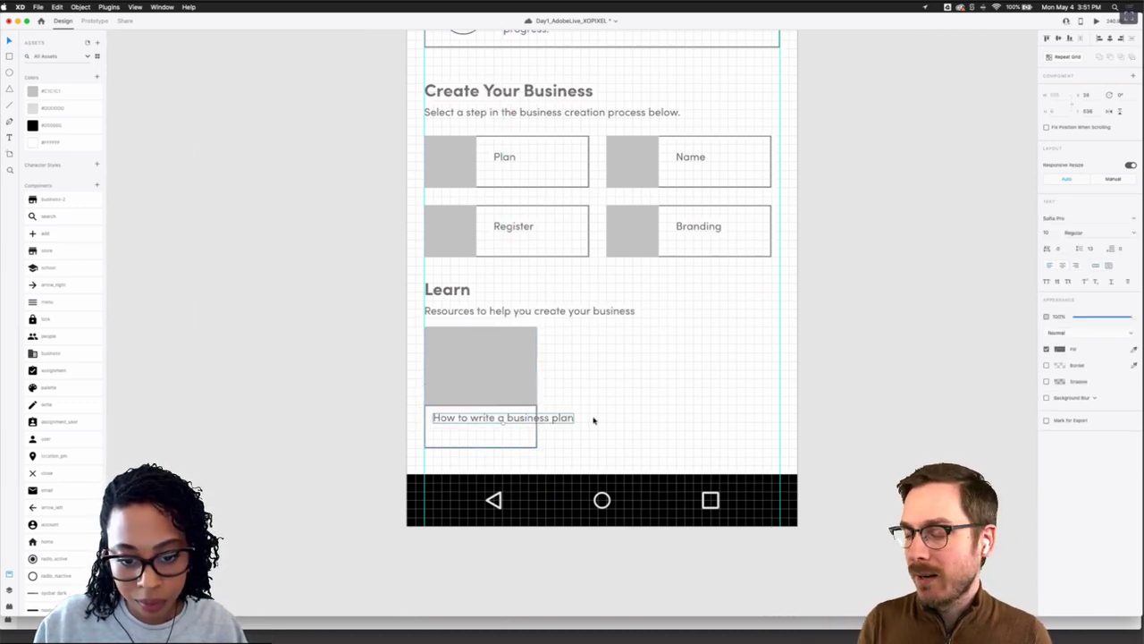
{"action": "left_click", "coordinate": [1108, 267]}
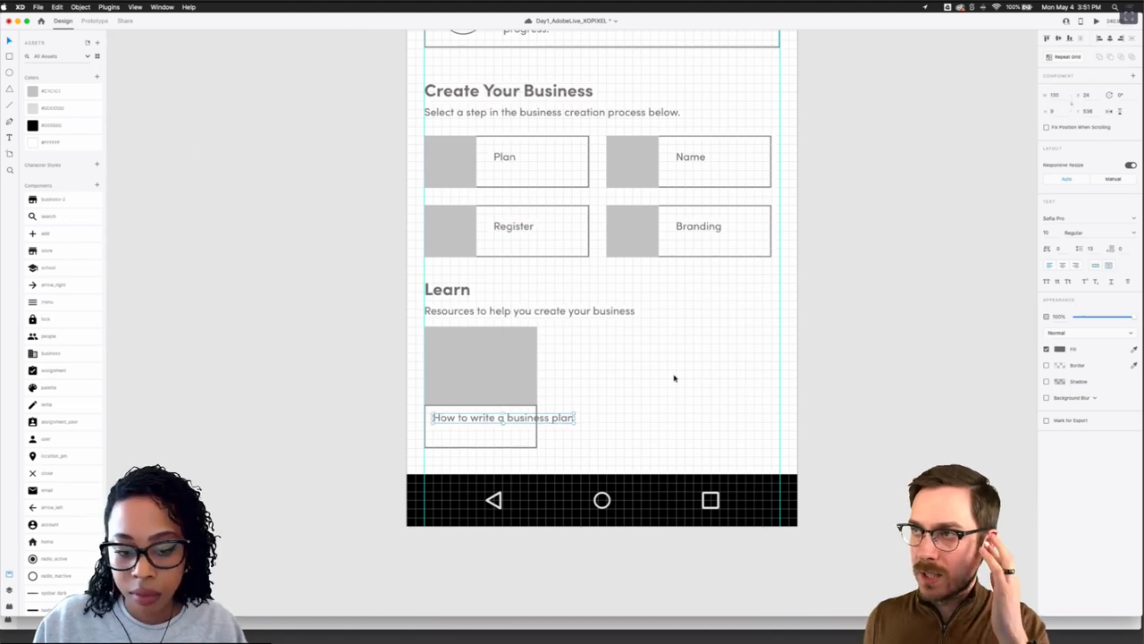
{"action": "left_click_drag", "start_coordinate": [573, 423], "coordinate": [527, 442]}
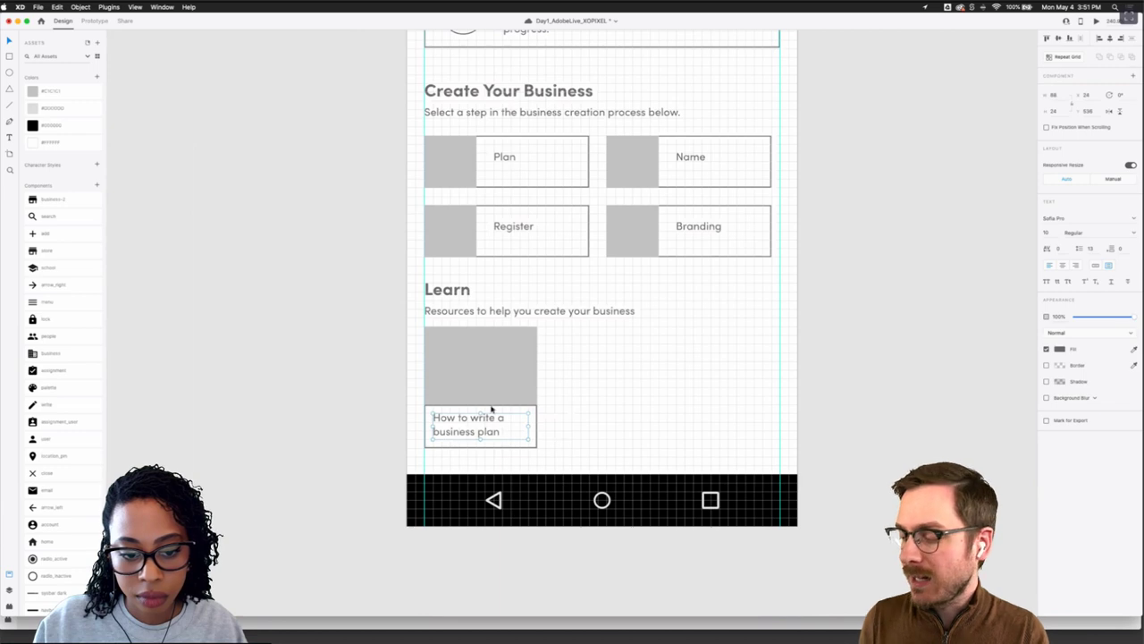
{"action": "left_click", "coordinate": [582, 397]}
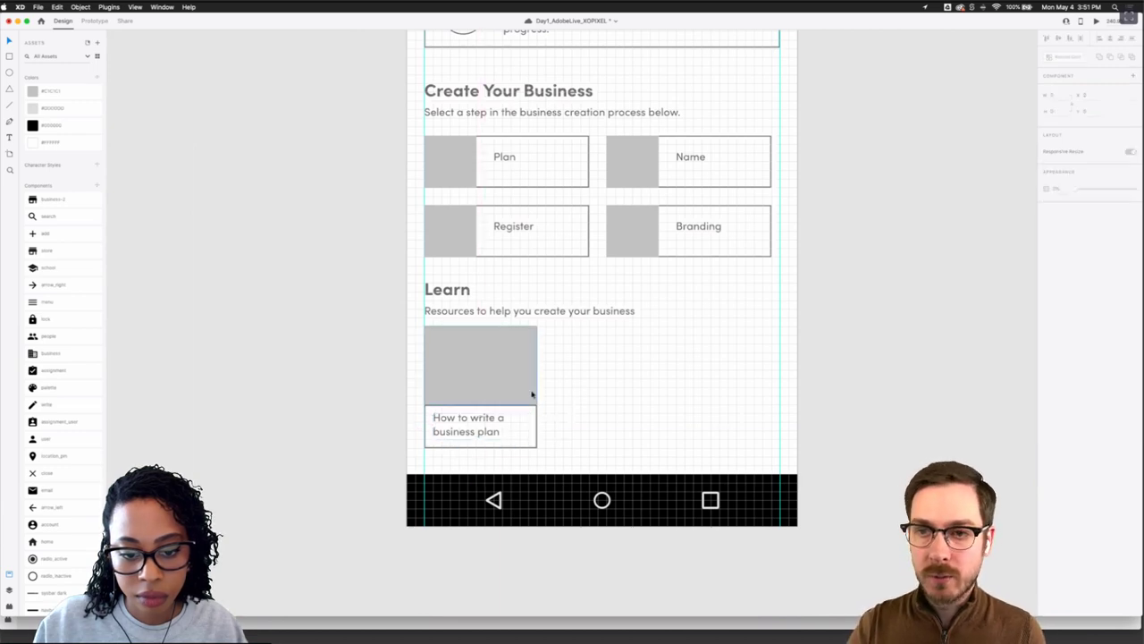
{"action": "left_click", "coordinate": [532, 393]}
{"action": "left_click", "coordinate": [550, 401]}
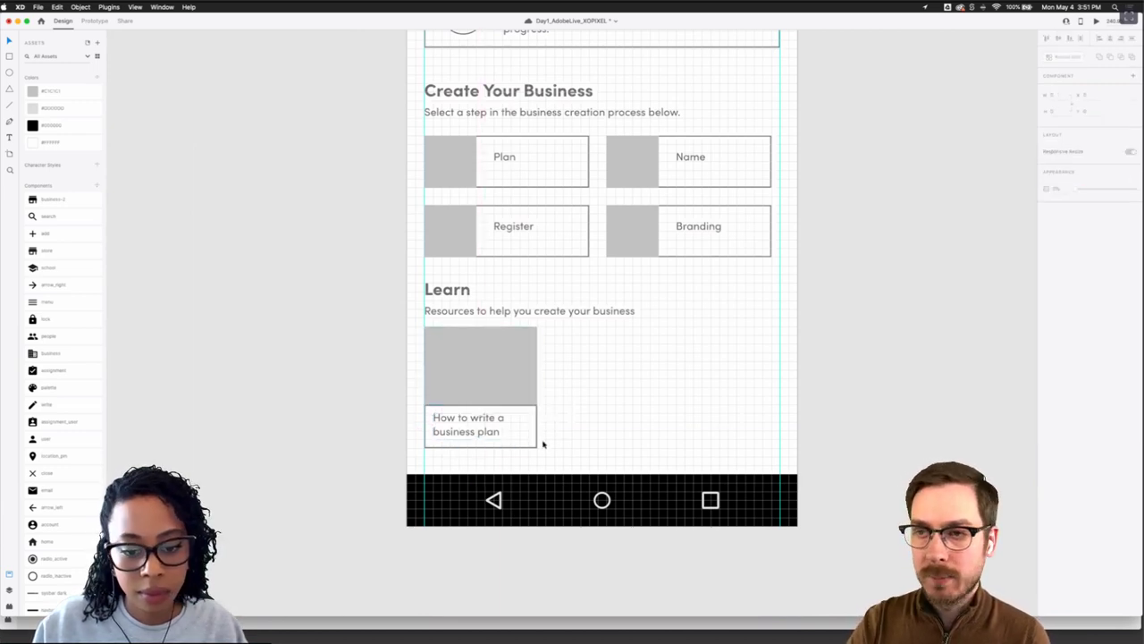
{"action": "left_click", "coordinate": [531, 378]}
{"action": "left_click", "coordinate": [559, 385]}
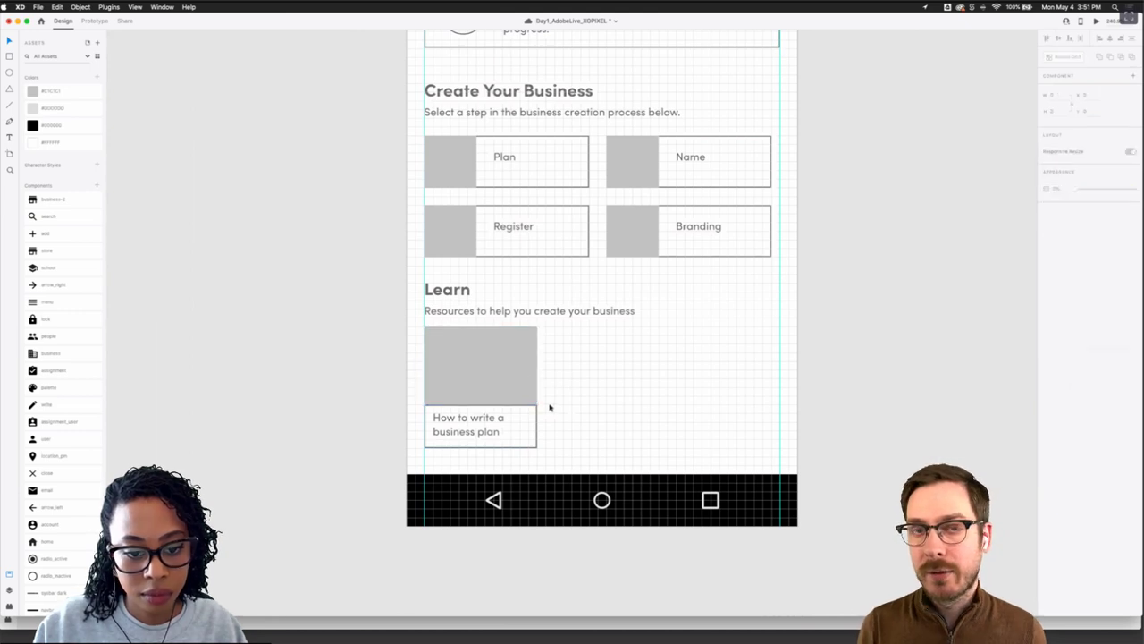
{"action": "left_click", "coordinate": [493, 367]}
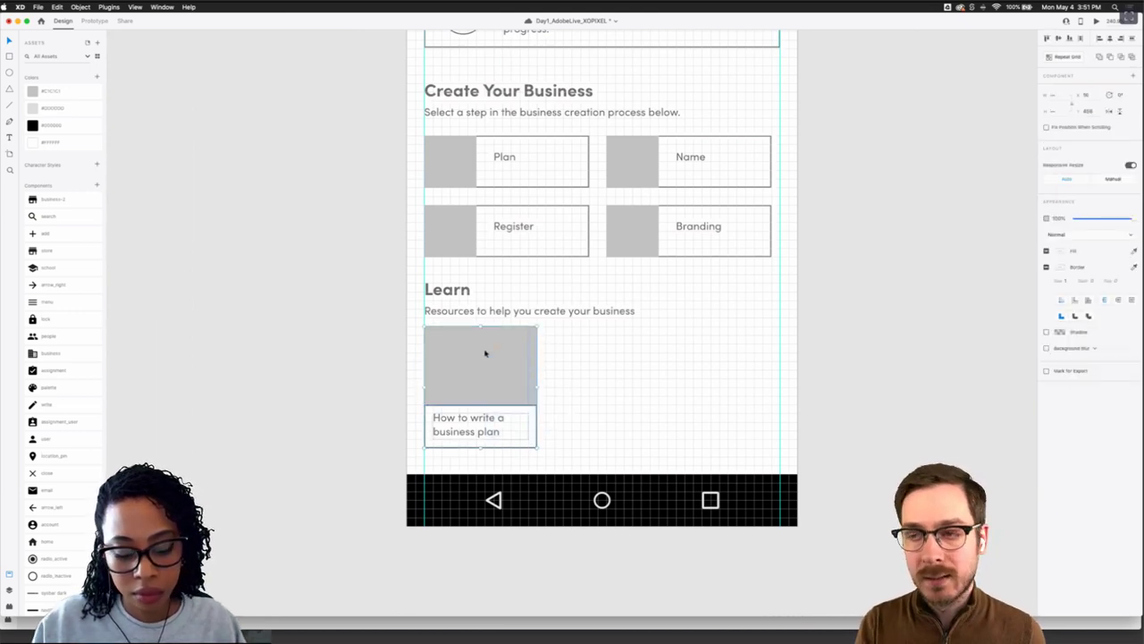
{"action": "left_click", "coordinate": [542, 366]}
{"action": "left_click", "coordinate": [510, 370]}
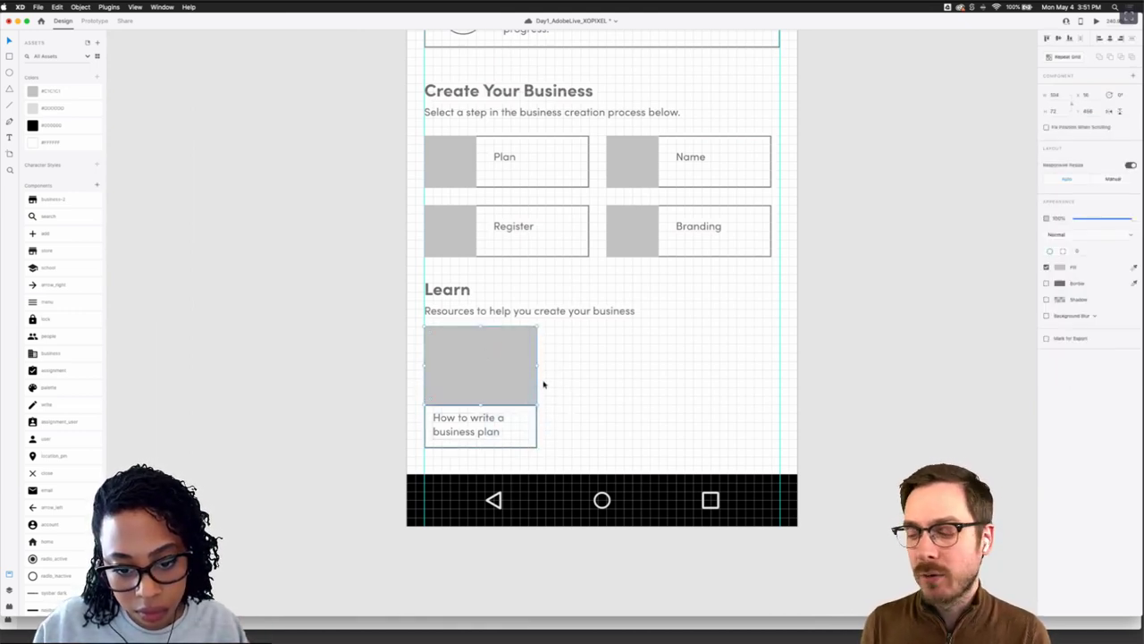
{"action": "left_click_drag", "start_coordinate": [527, 385], "coordinate": [456, 384]}
{"action": "left_click", "coordinate": [526, 378]}
{"action": "key", "text": "Delete"}
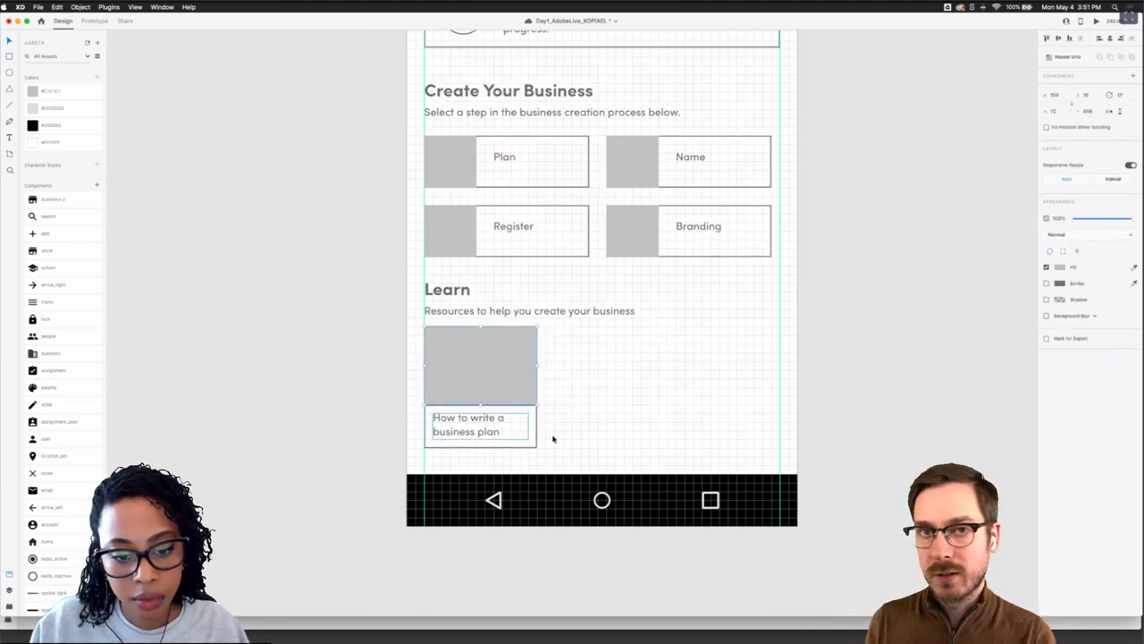
Turn the complete Learn card into a Repeat Grid, extend it horizontally to about 320 wide, and adjust the gap between cards
{"action": "left_click_drag", "start_coordinate": [552, 437], "coordinate": [445, 333]}
{"action": "key", "text": "super+r"}
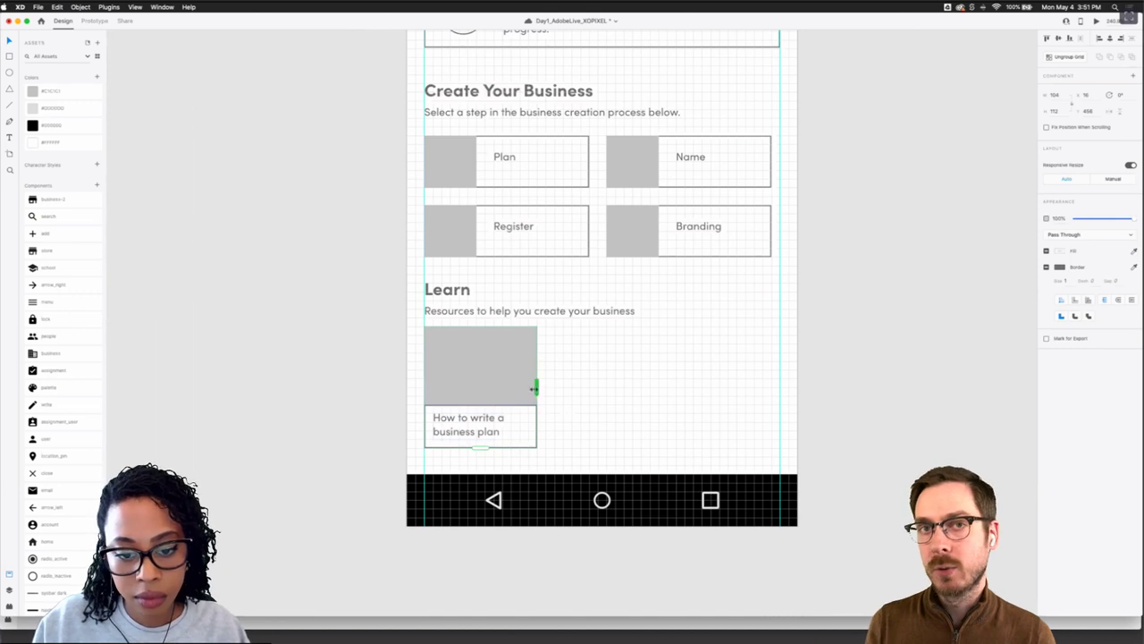
{"action": "left_click_drag", "start_coordinate": [536, 385], "coordinate": [780, 386]}
{"action": "left_click_drag", "start_coordinate": [675, 390], "coordinate": [666, 392]}
Examine the overall Home Screen layout and the spacing of the repeated Learn cards above the navigation bar
{"action": "scroll", "coordinate": [694, 348], "scroll_direction": "down", "scroll_amount": 5}
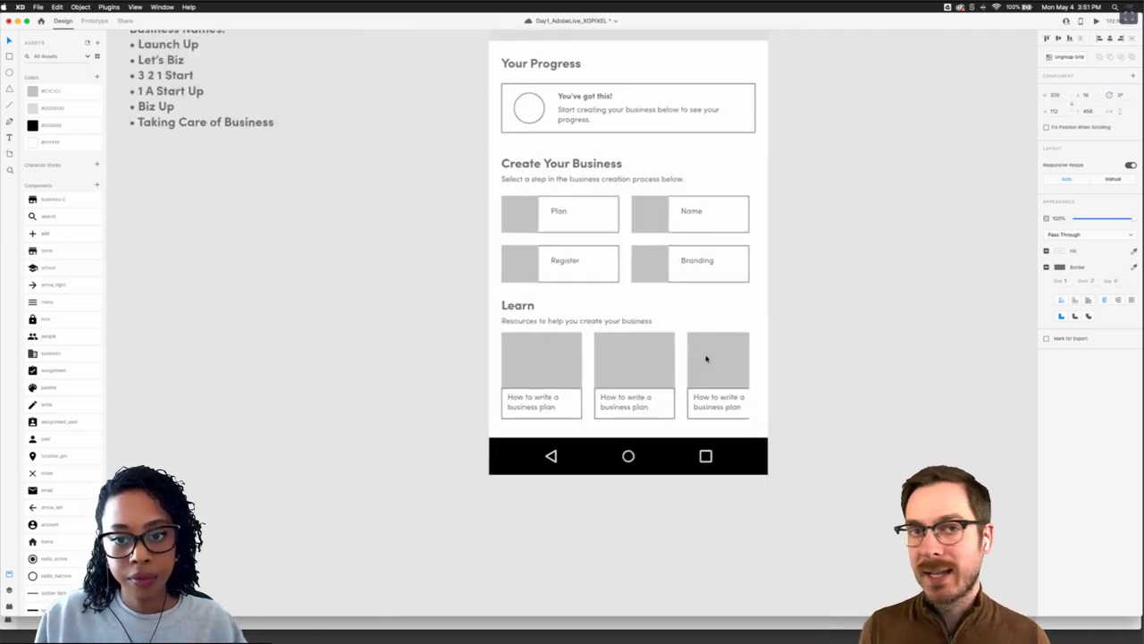
{"action": "scroll", "coordinate": [758, 371], "scroll_direction": "right", "scroll_amount": 3}
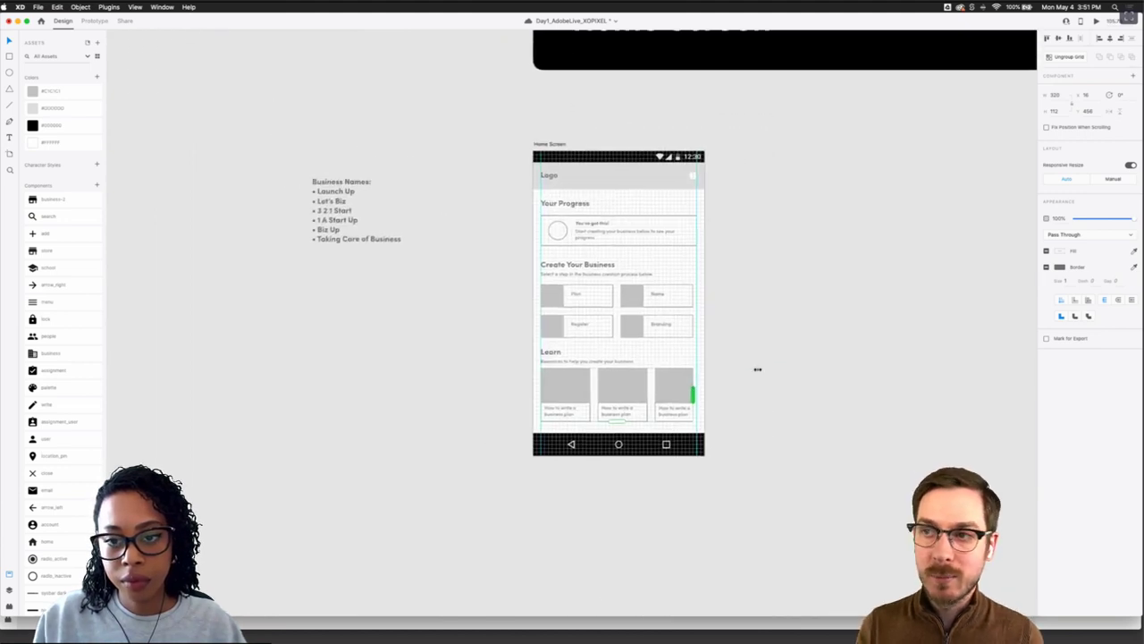
{"action": "scroll", "coordinate": [758, 372], "scroll_direction": "down", "scroll_amount": 1}
{"action": "scroll", "coordinate": [756, 373], "scroll_direction": "right", "scroll_amount": 1}
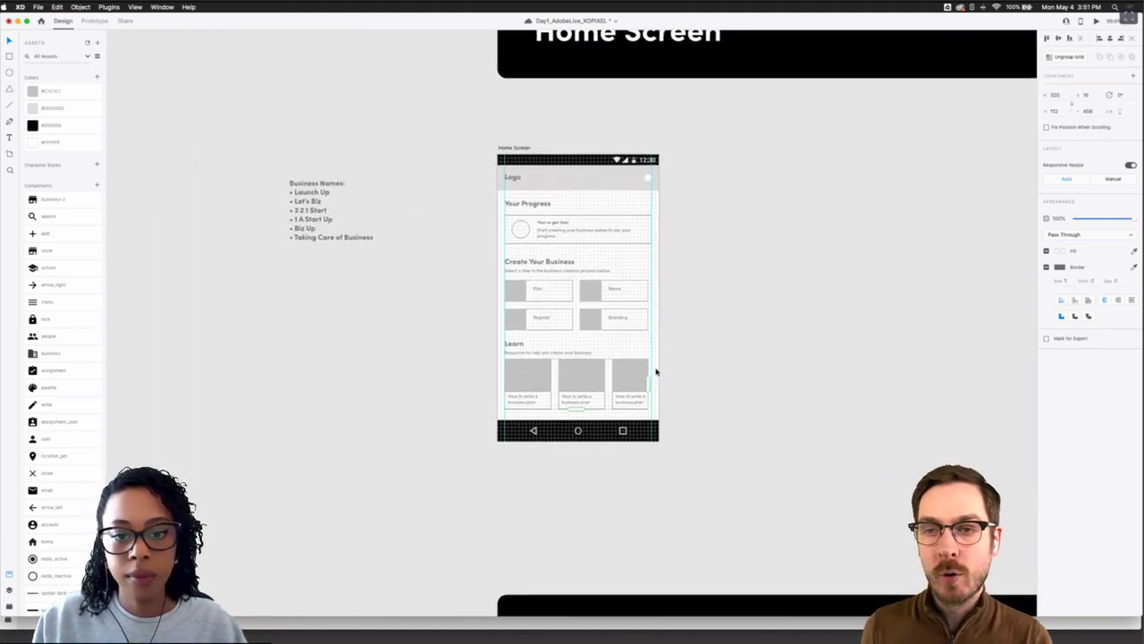
{"action": "scroll", "coordinate": [656, 373], "scroll_direction": "up", "scroll_amount": 2}
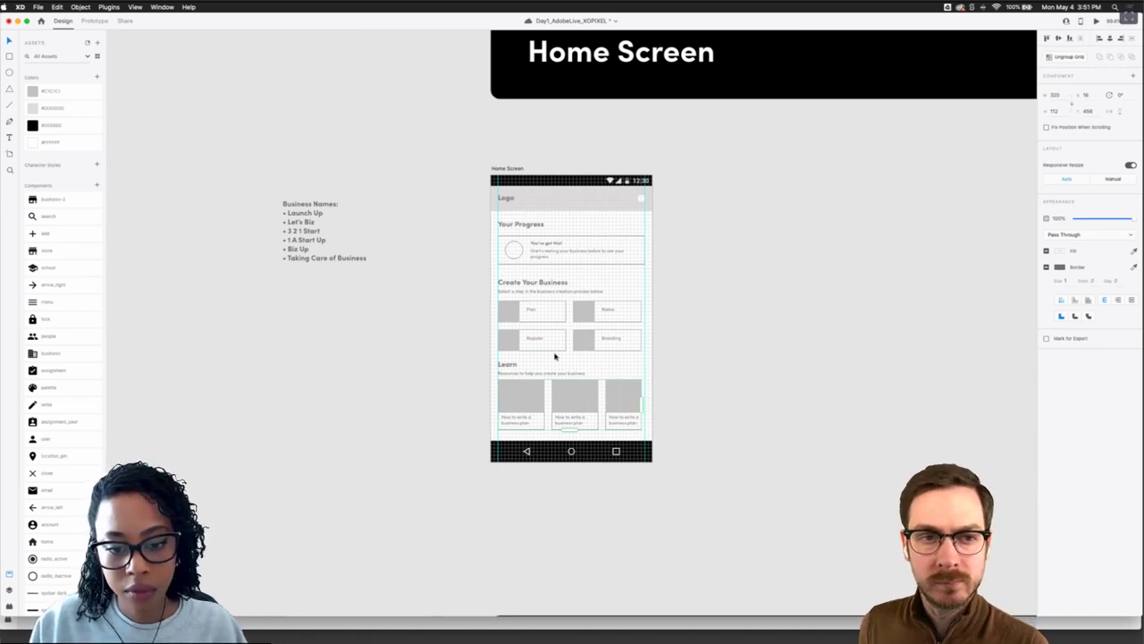
{"action": "left_click", "coordinate": [523, 167]}
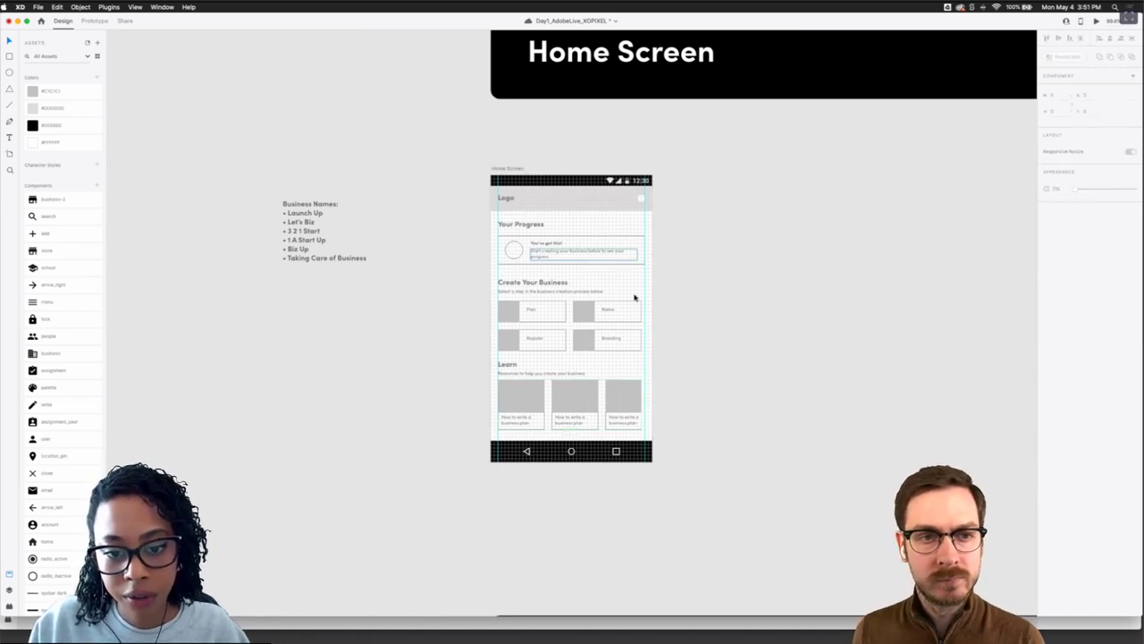
{"action": "scroll", "coordinate": [646, 312], "scroll_direction": "down", "scroll_amount": 1}
{"action": "scroll", "coordinate": [636, 406], "scroll_direction": "up", "scroll_amount": 5}
{"action": "key", "text": "super+apostrophe"}
{"action": "scroll", "coordinate": [554, 456], "scroll_direction": "left", "scroll_amount": 1}
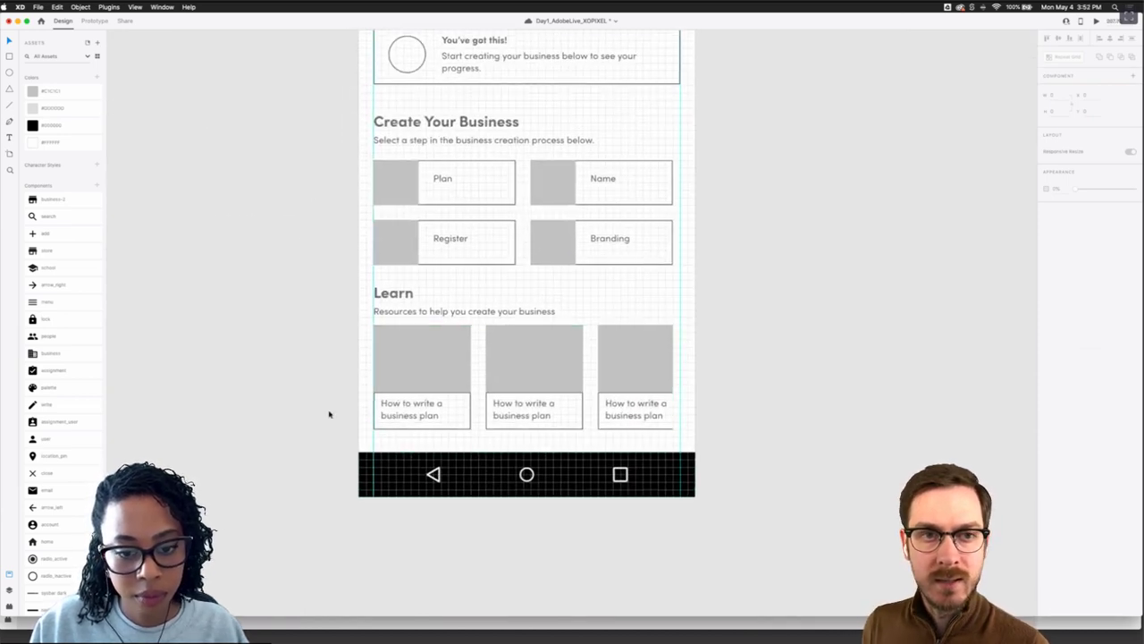
{"action": "key", "text": "r"}
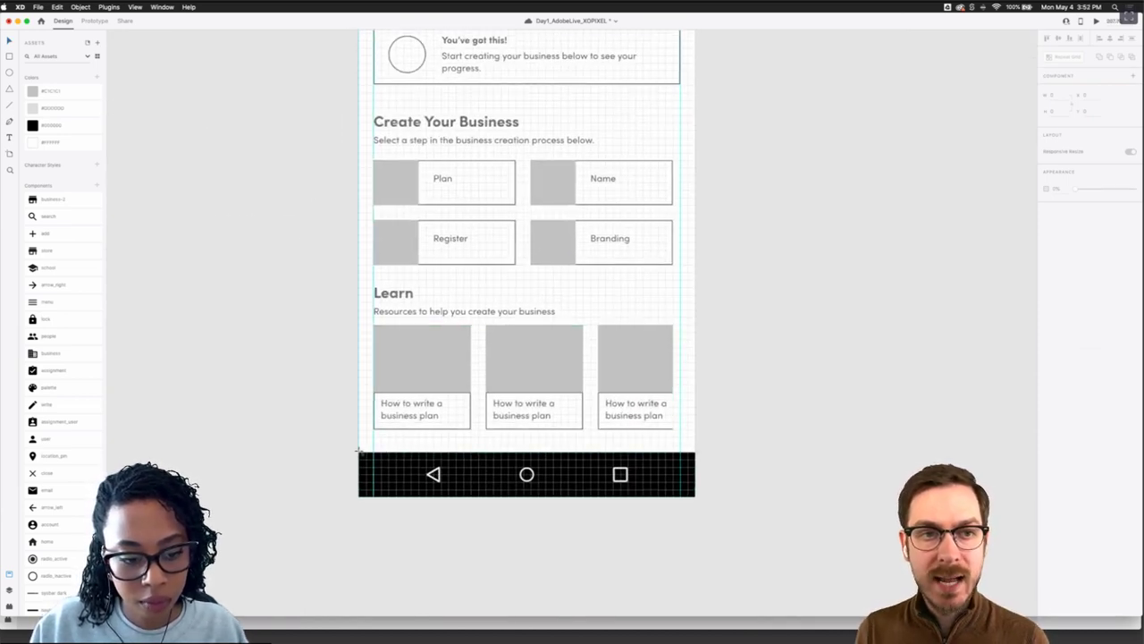
{"action": "left_click_drag", "start_coordinate": [358, 452], "coordinate": [688, 399]}
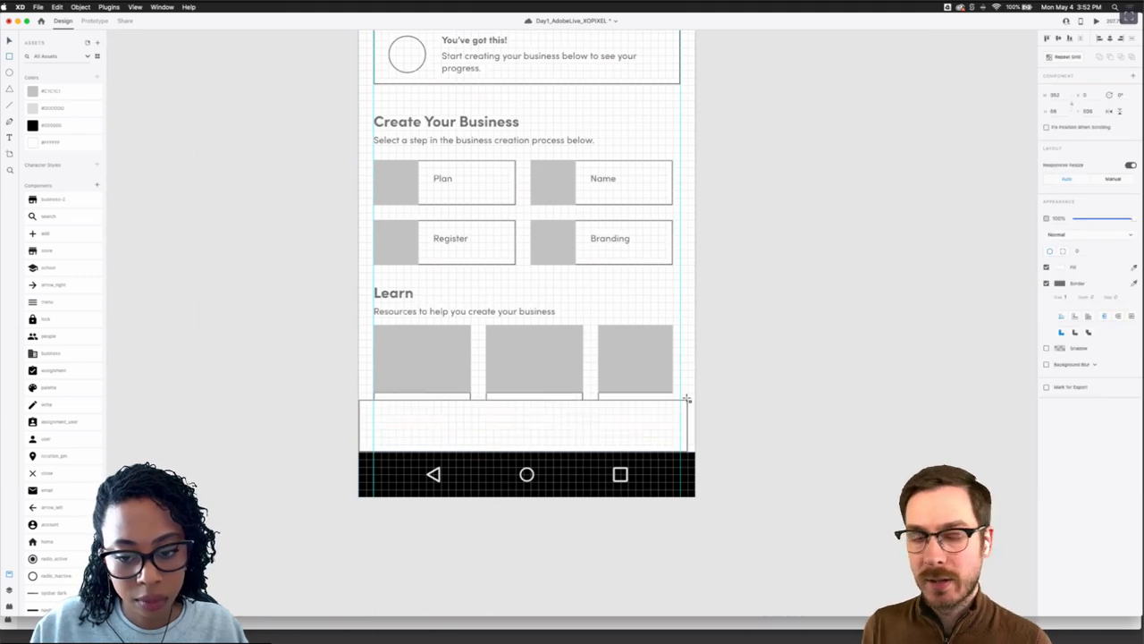
{"action": "key", "text": "super+z"}
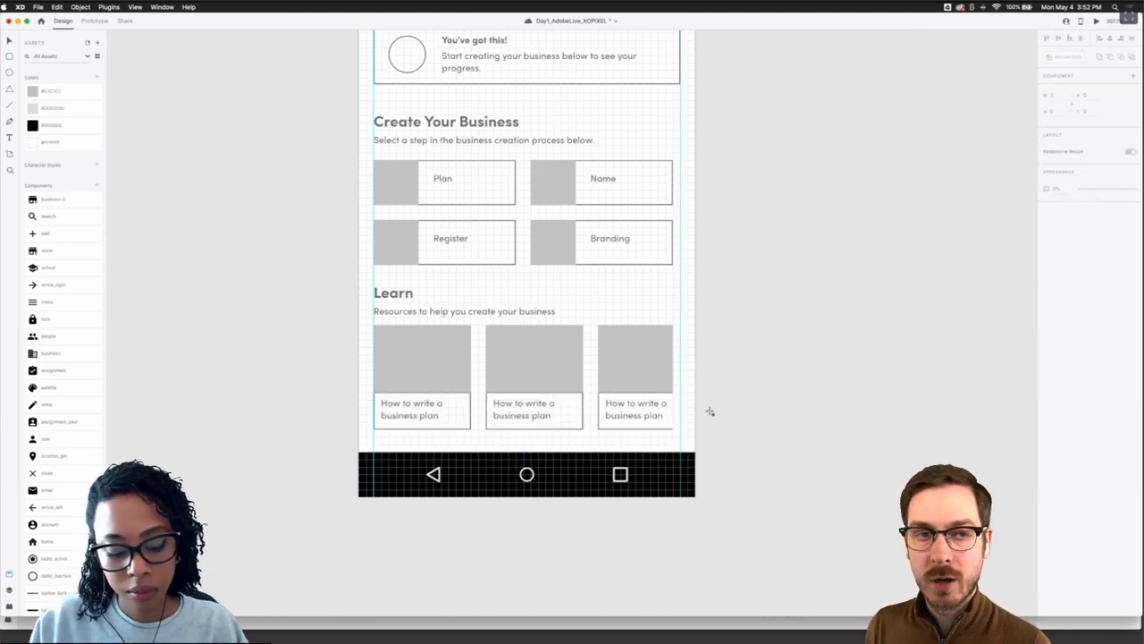
Extend the Learn section's Repeat Grid to a width of 344 so the third card reaches the artboard's edge
{"action": "scroll", "coordinate": [735, 413], "scroll_direction": "down", "scroll_amount": 3}
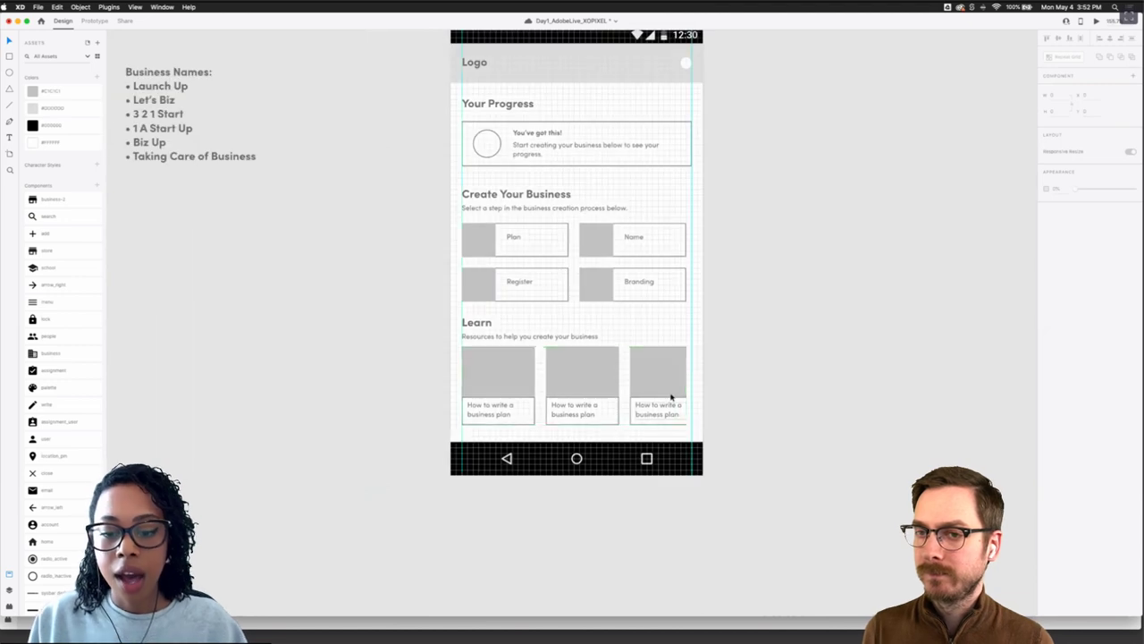
{"action": "left_click", "coordinate": [671, 397]}
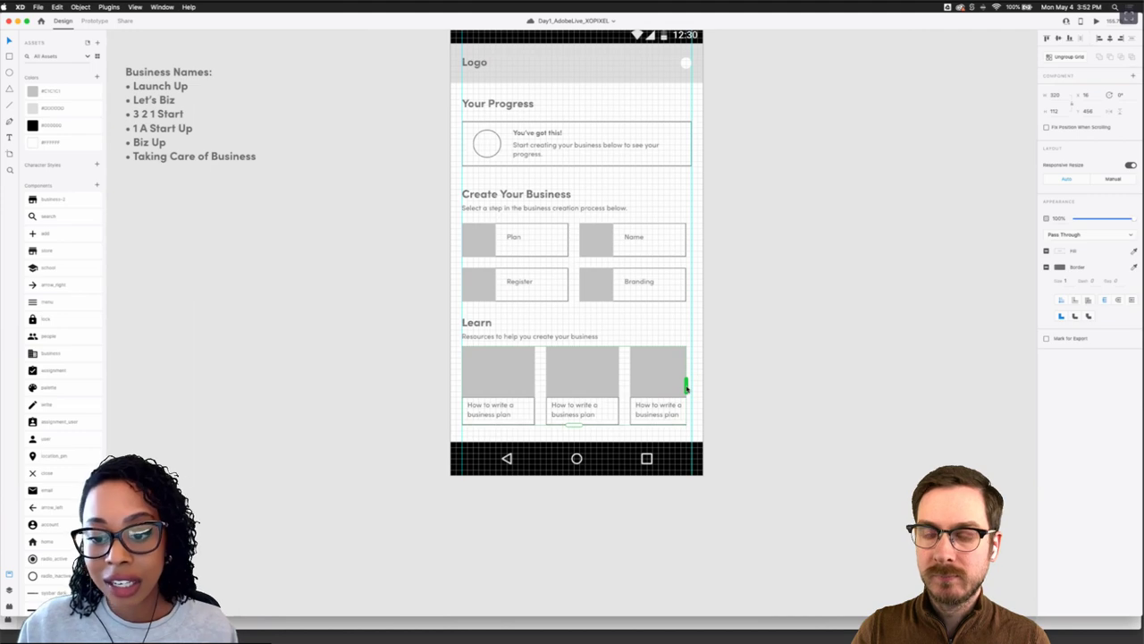
{"action": "left_click_drag", "start_coordinate": [697, 386], "coordinate": [703, 386]}
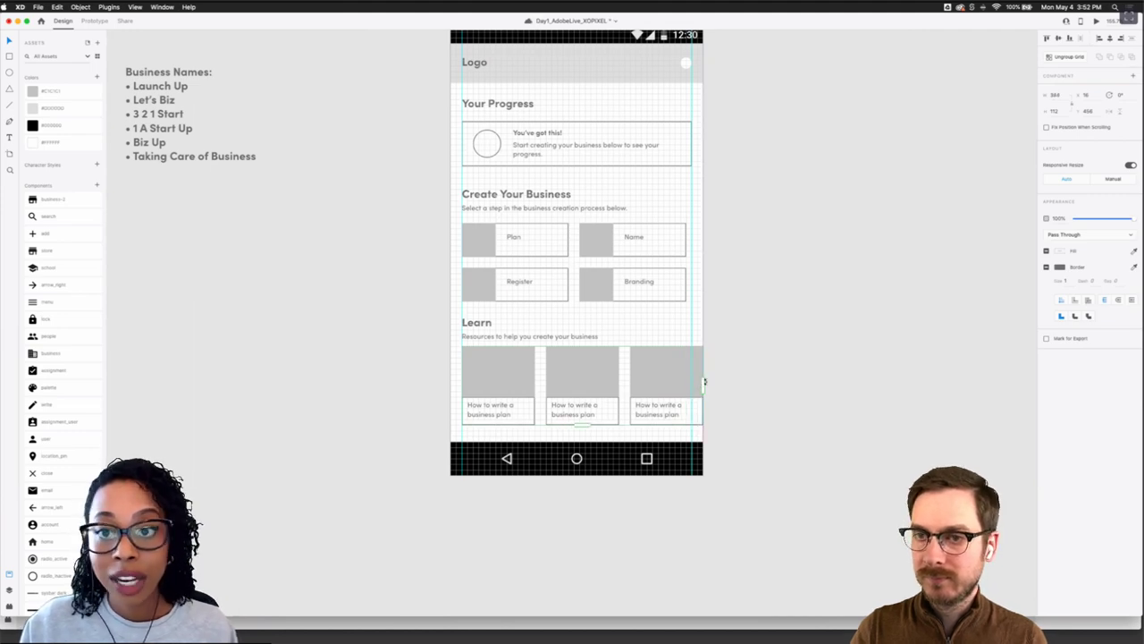
Review the Home Screen wireframe as a whole, its Learn cards up close, and its place among the neighbouring sections
{"action": "scroll", "coordinate": [703, 384], "scroll_direction": "down", "scroll_amount": 1}
{"action": "scroll", "coordinate": [703, 384], "scroll_direction": "down", "scroll_amount": 5}
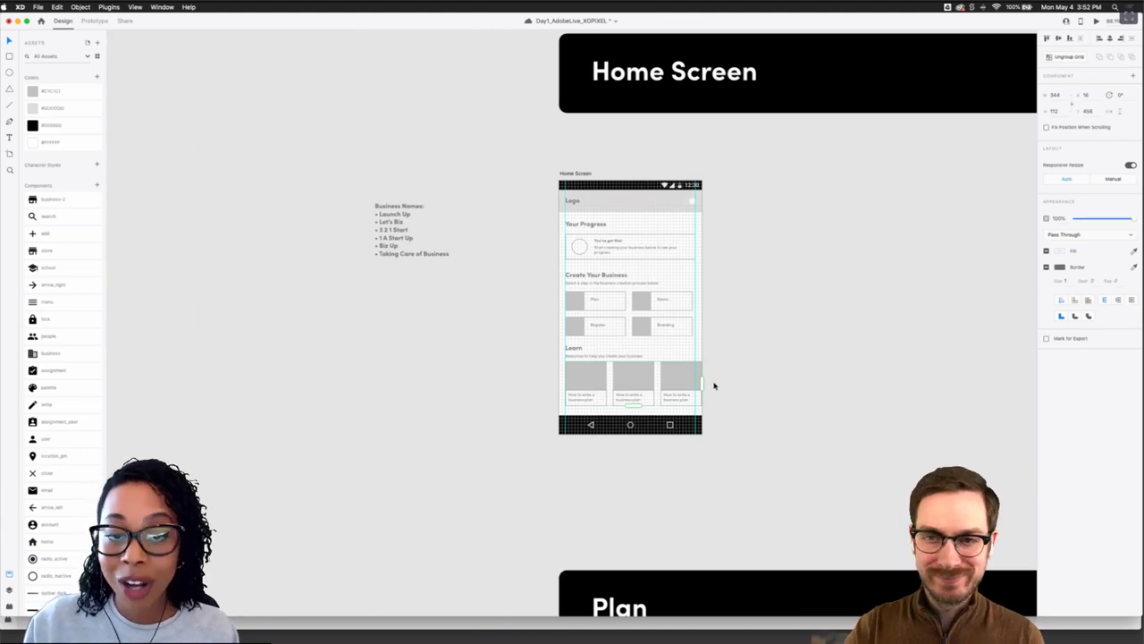
{"action": "scroll", "coordinate": [714, 386], "scroll_direction": "up", "scroll_amount": 5}
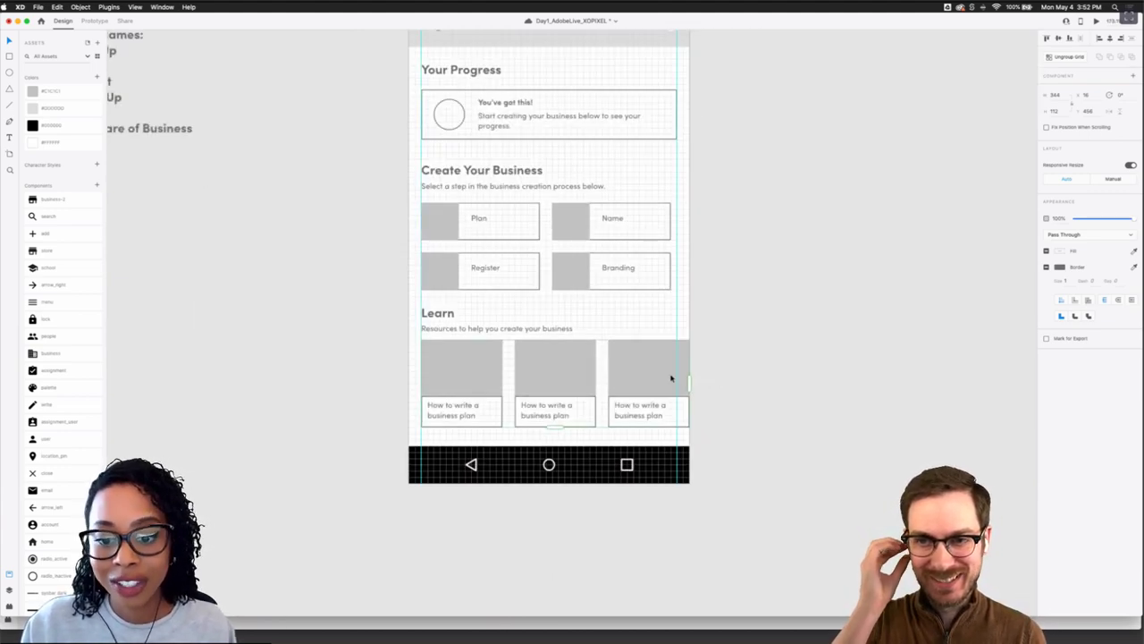
{"action": "left_click", "coordinate": [701, 384]}
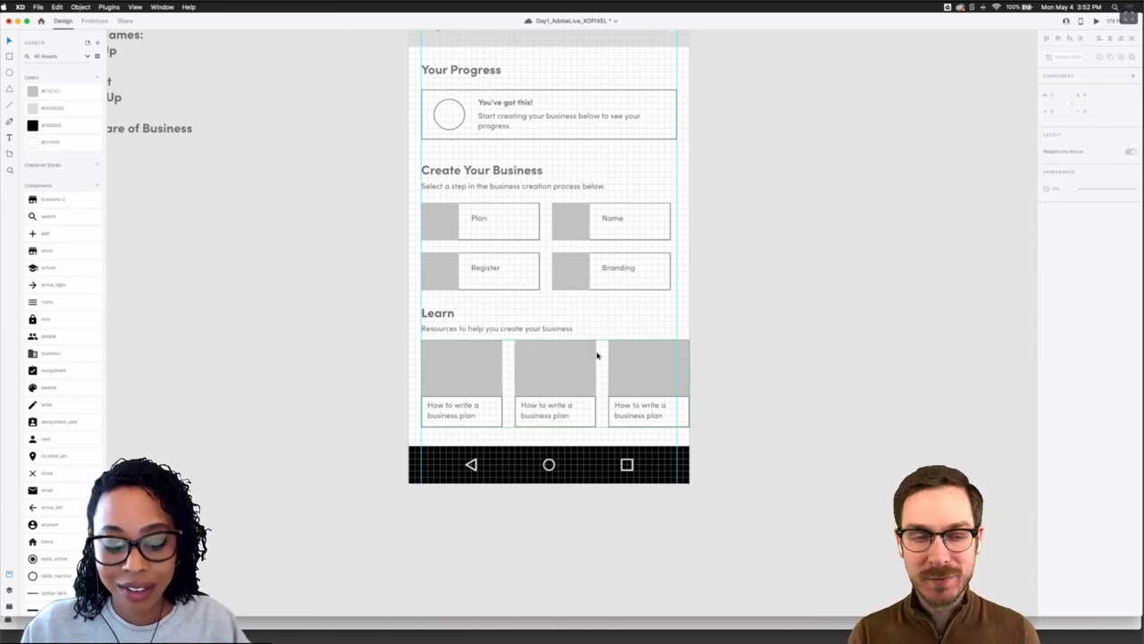
{"action": "scroll", "coordinate": [736, 347], "scroll_direction": "down", "scroll_amount": 5}
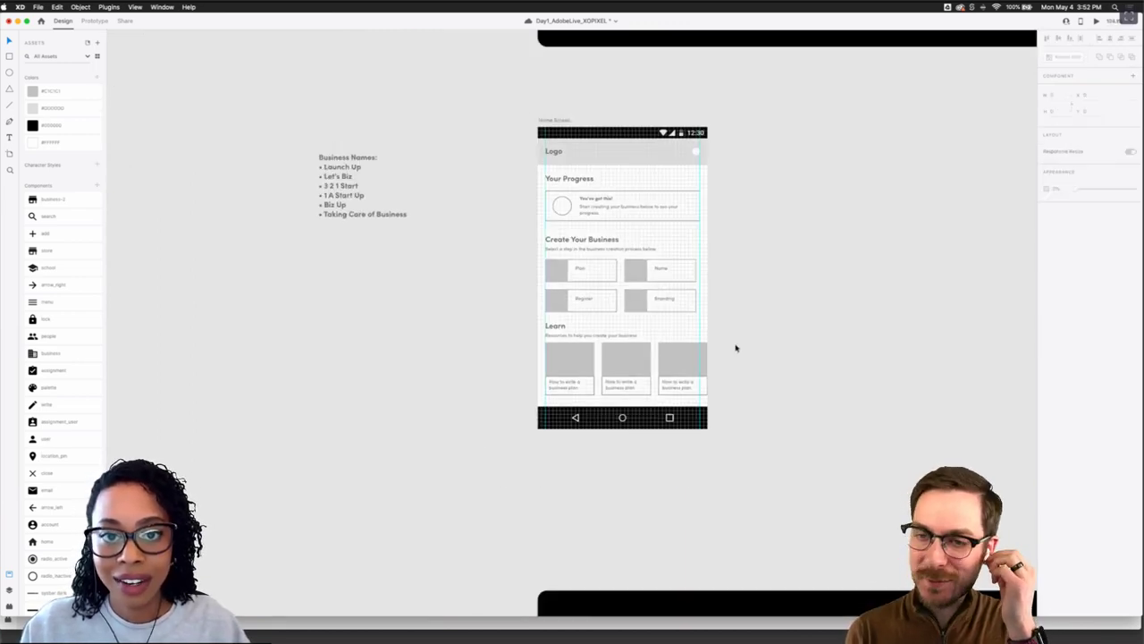
{"action": "scroll", "coordinate": [735, 348], "scroll_direction": "right", "scroll_amount": 3}
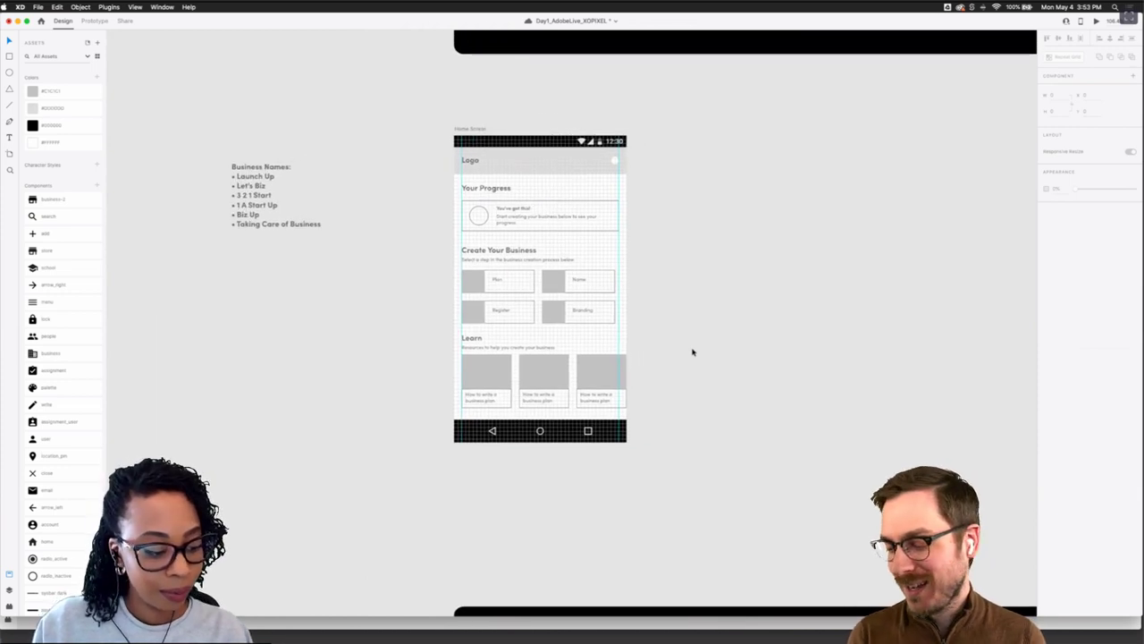
{"action": "scroll", "coordinate": [590, 357], "scroll_direction": "left", "scroll_amount": 2}
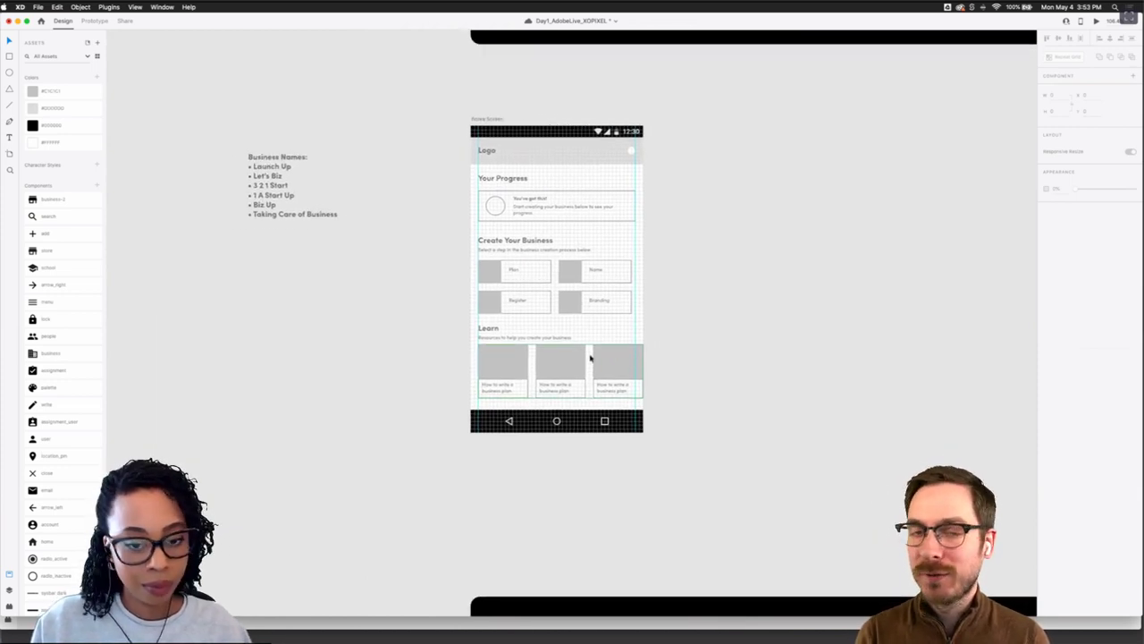
{"action": "scroll", "coordinate": [590, 358], "scroll_direction": "down", "scroll_amount": 5}
{"action": "scroll", "coordinate": [580, 358], "scroll_direction": "down", "scroll_amount": 3}
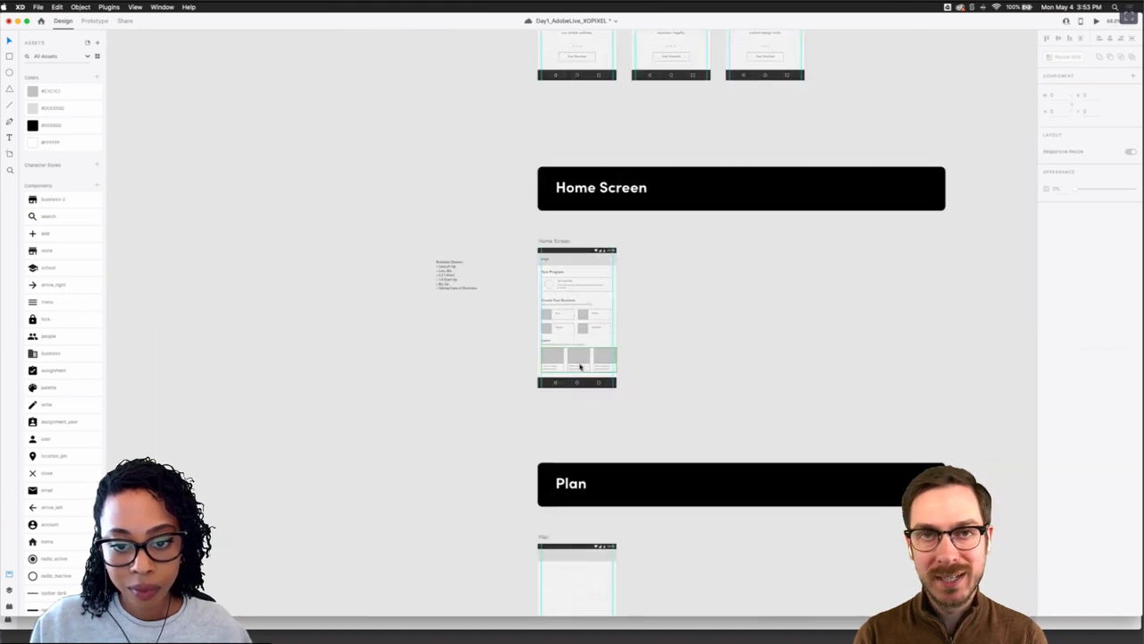
{"action": "scroll", "coordinate": [578, 362], "scroll_direction": "left", "scroll_amount": 8}
{"action": "scroll", "coordinate": [580, 366], "scroll_direction": "up", "scroll_amount": 2}
{"action": "scroll", "coordinate": [579, 367], "scroll_direction": "up", "scroll_amount": 3}
{"action": "scroll", "coordinate": [579, 366], "scroll_direction": "left", "scroll_amount": 1}
{"action": "scroll", "coordinate": [579, 366], "scroll_direction": "right", "scroll_amount": 3}
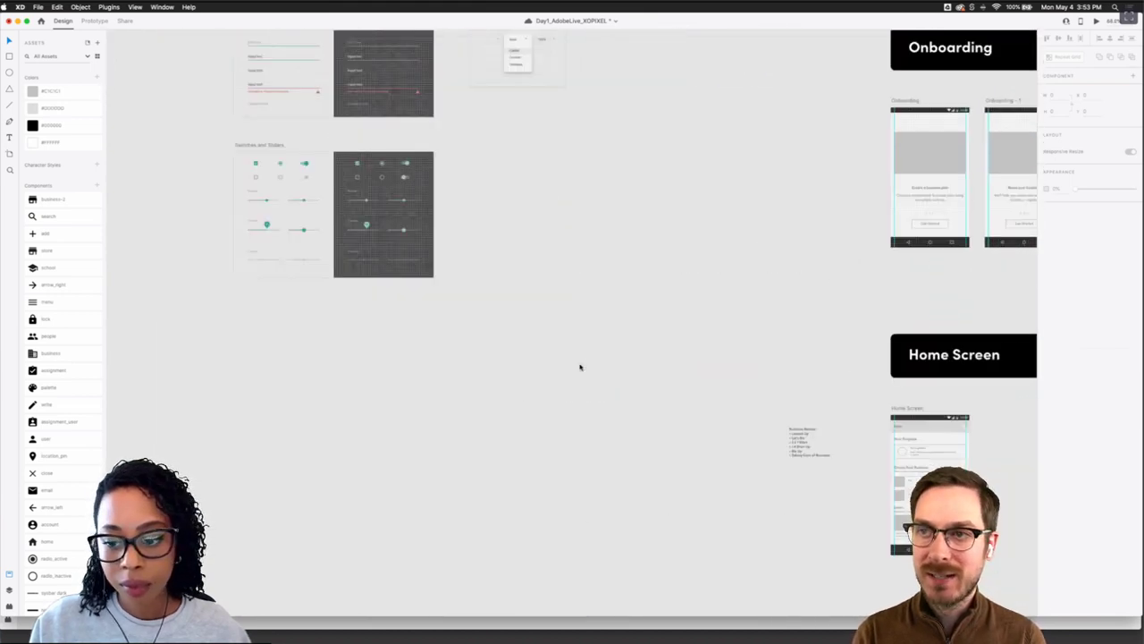
{"action": "scroll", "coordinate": [579, 367], "scroll_direction": "right", "scroll_amount": 6}
{"action": "scroll", "coordinate": [579, 367], "scroll_direction": "down", "scroll_amount": 2}
{"action": "scroll", "coordinate": [636, 443], "scroll_direction": "up", "scroll_amount": 5}
{"action": "scroll", "coordinate": [638, 447], "scroll_direction": "up", "scroll_amount": 3}
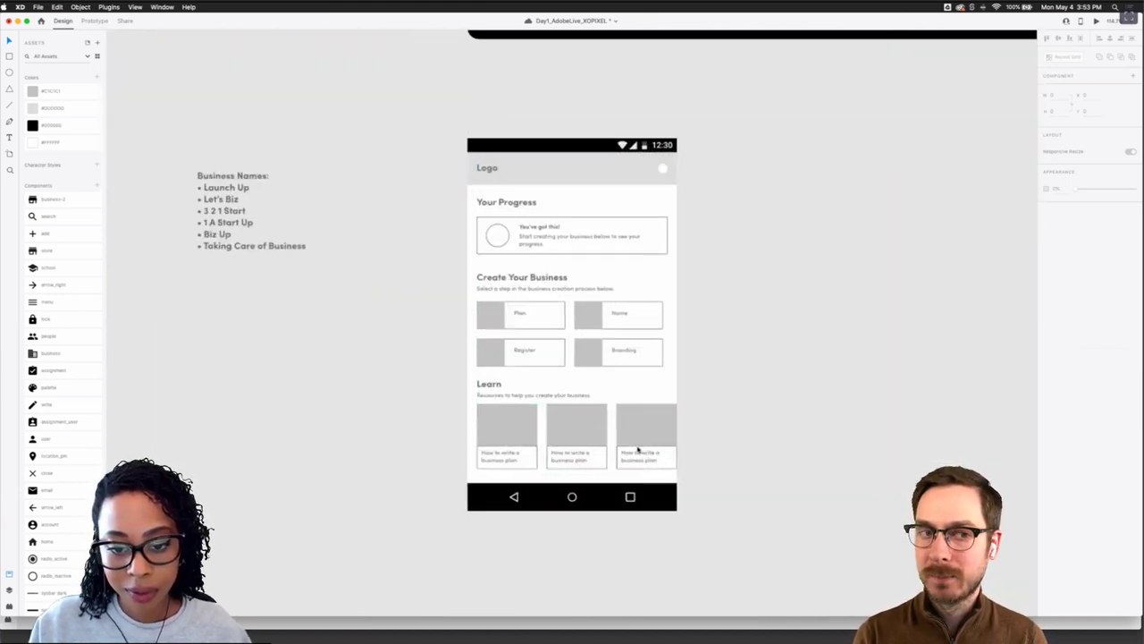
{"action": "scroll", "coordinate": [666, 470], "scroll_direction": "up", "scroll_amount": 2}
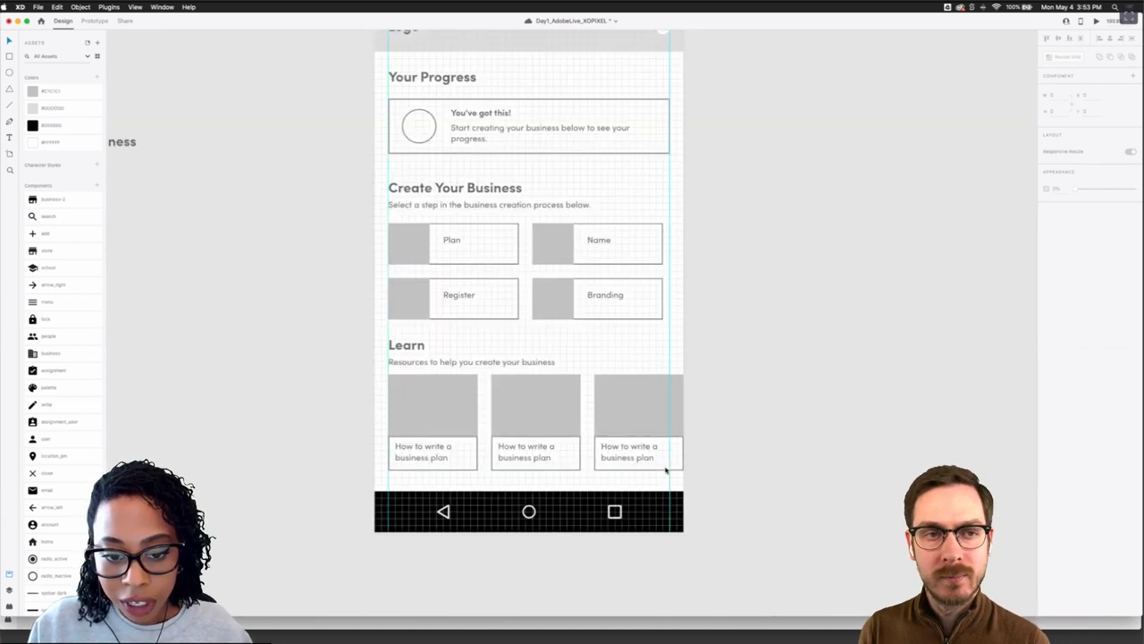
{"action": "scroll", "coordinate": [666, 471], "scroll_direction": "down", "scroll_amount": 3}
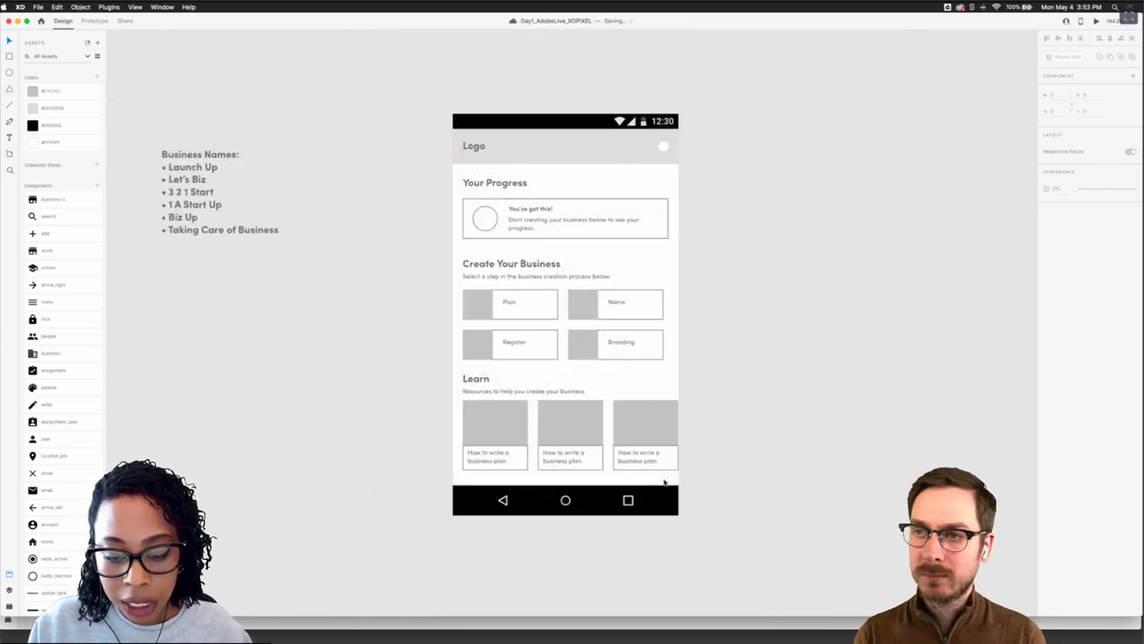
Copy the navigation bar with Recents, Favorites and Nearby tabs from the UI kit's Bottom Navigation artboard
{"action": "scroll", "coordinate": [666, 475], "scroll_direction": "down", "scroll_amount": 3}
{"action": "scroll", "coordinate": [672, 484], "scroll_direction": "left", "scroll_amount": 4}
{"action": "scroll", "coordinate": [672, 484], "scroll_direction": "up", "scroll_amount": 3}
{"action": "scroll", "coordinate": [672, 483], "scroll_direction": "left", "scroll_amount": 8}
{"action": "scroll", "coordinate": [672, 483], "scroll_direction": "up", "scroll_amount": 6}
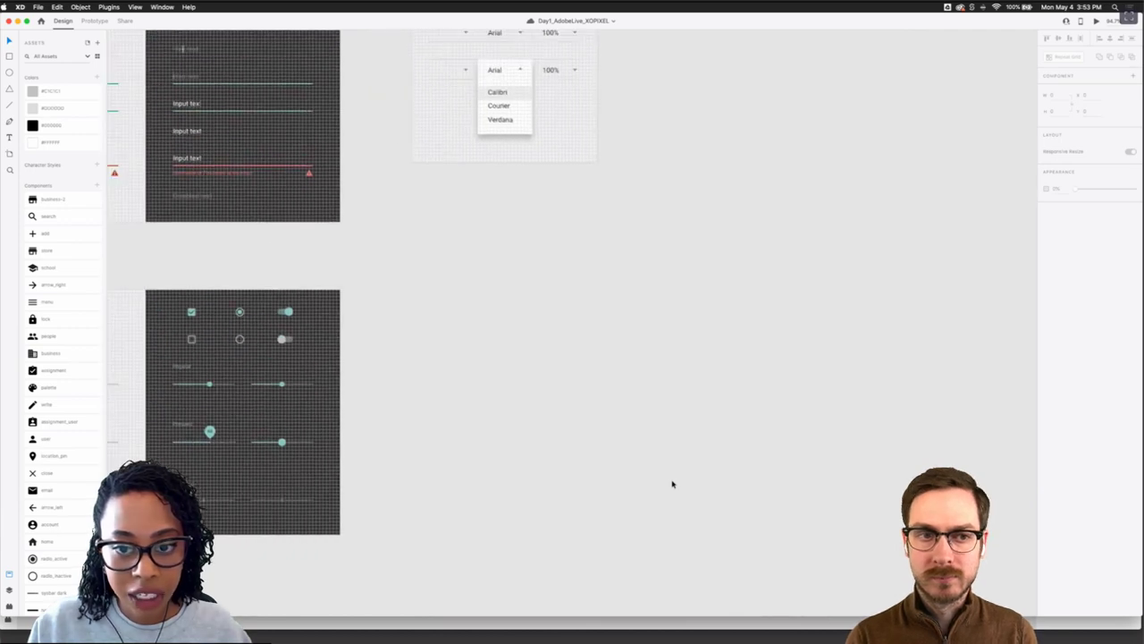
{"action": "scroll", "coordinate": [652, 480], "scroll_direction": "left", "scroll_amount": 8}
{"action": "scroll", "coordinate": [652, 480], "scroll_direction": "up", "scroll_amount": 8}
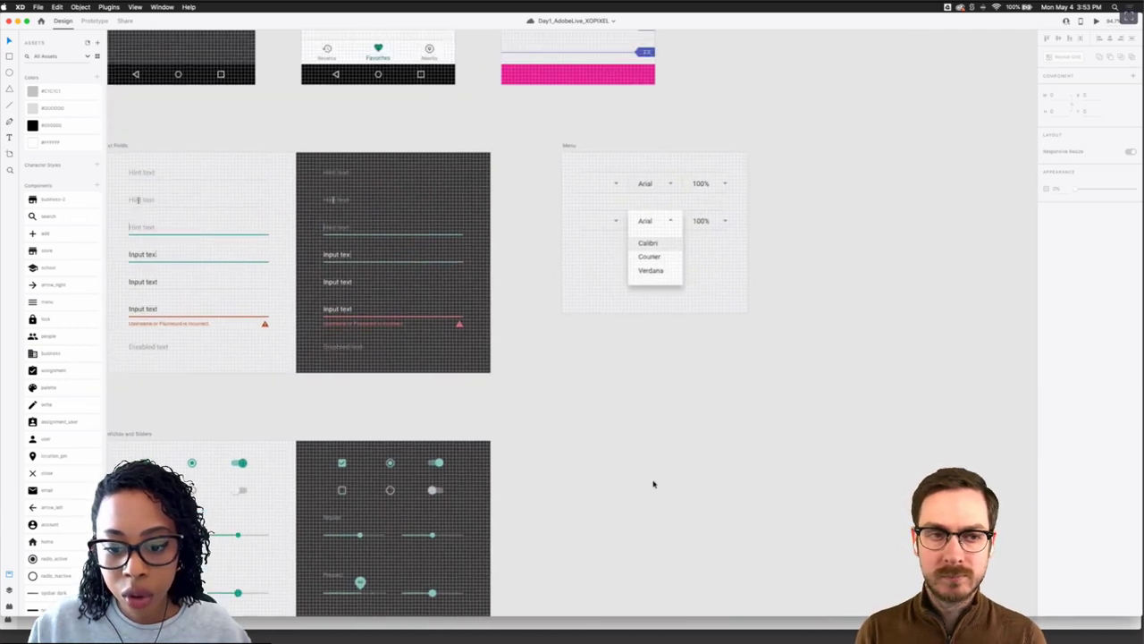
{"action": "scroll", "coordinate": [652, 480], "scroll_direction": "up", "scroll_amount": 6}
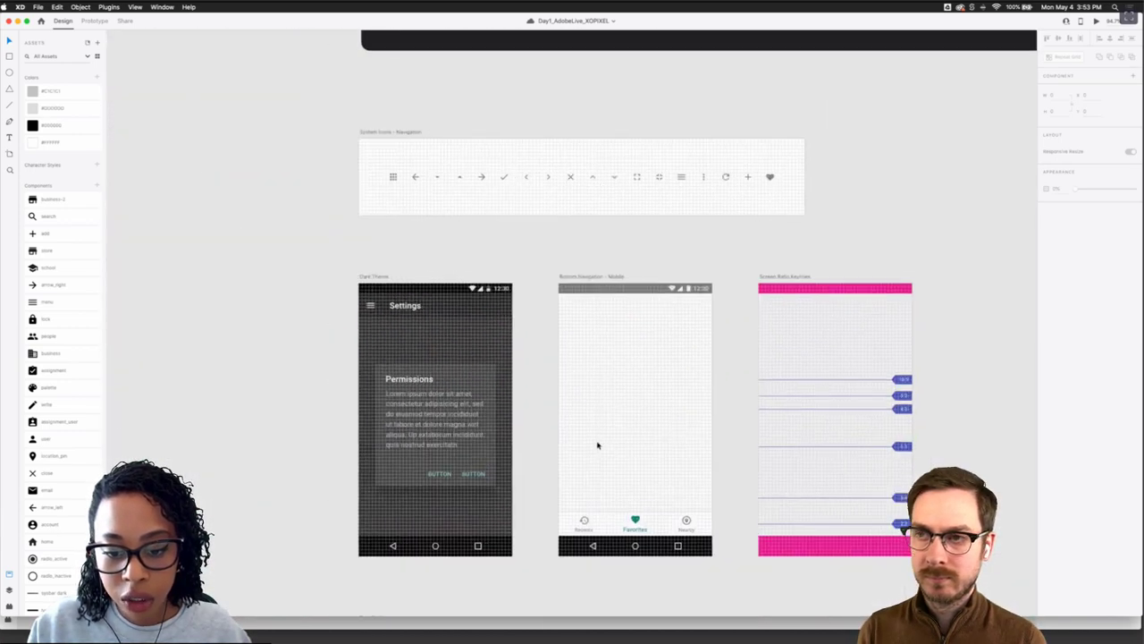
{"action": "scroll", "coordinate": [598, 444], "scroll_direction": "down", "scroll_amount": 3}
{"action": "scroll", "coordinate": [587, 437], "scroll_direction": "up", "scroll_amount": 3}
{"action": "mouse_move", "coordinate": [587, 437]}
{"action": "left_mouse_down"}
{"action": "mouse_move", "coordinate": [601, 389]}
{"action": "mouse_move", "coordinate": [600, 421]}
{"action": "left_mouse_up"}
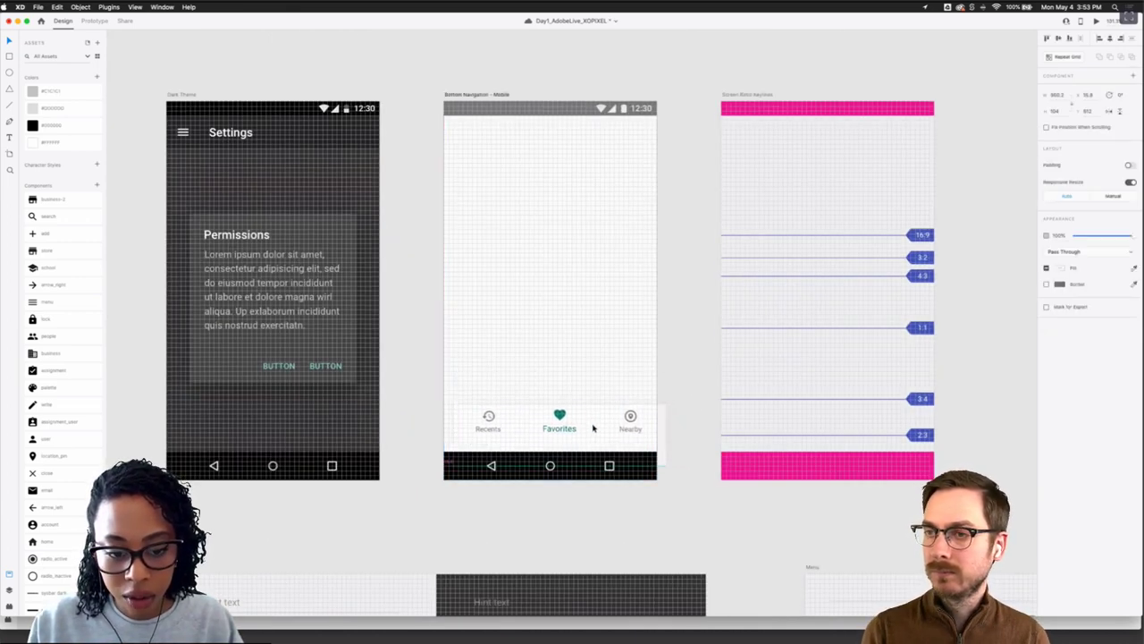
Paste the copied tab bar into the Home Screen and align it across the artboard directly above the black Android buttons
{"action": "scroll", "coordinate": [631, 438], "scroll_direction": "down", "scroll_amount": 3}
{"action": "scroll", "coordinate": [631, 441], "scroll_direction": "down", "scroll_amount": 10}
{"action": "scroll", "coordinate": [634, 441], "scroll_direction": "right", "scroll_amount": 5}
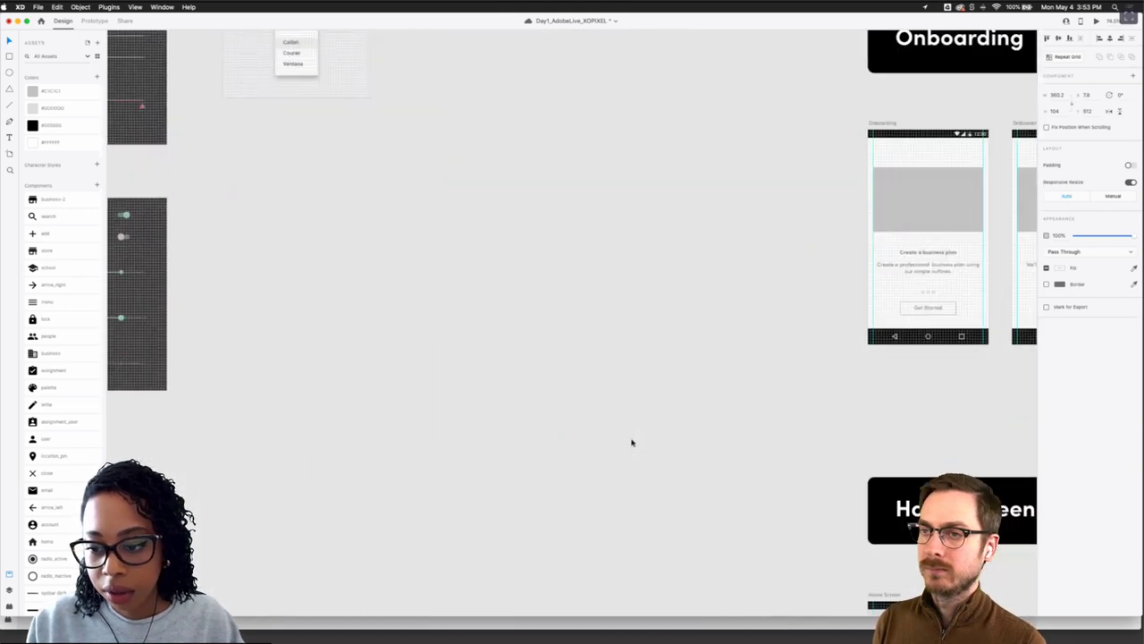
{"action": "scroll", "coordinate": [490, 433], "scroll_direction": "down", "scroll_amount": 5}
{"action": "scroll", "coordinate": [490, 434], "scroll_direction": "up", "scroll_amount": 5}
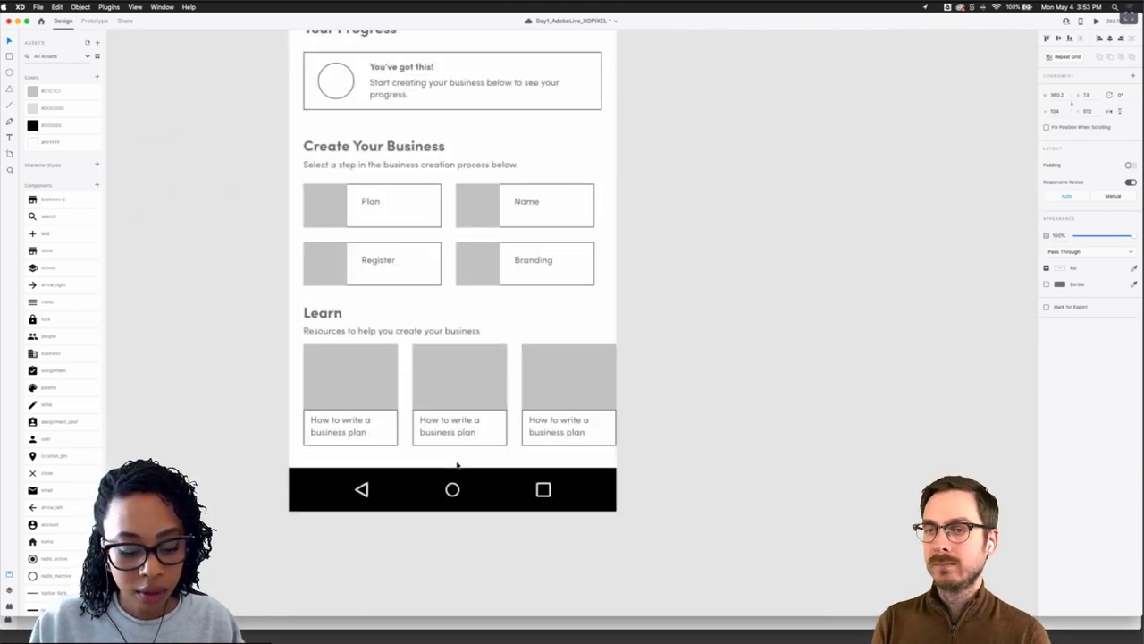
{"action": "scroll", "coordinate": [491, 429], "scroll_direction": "left", "scroll_amount": 2}
{"action": "key", "text": "super+v"}
{"action": "left_click_drag", "start_coordinate": [545, 399], "coordinate": [885, 437]}
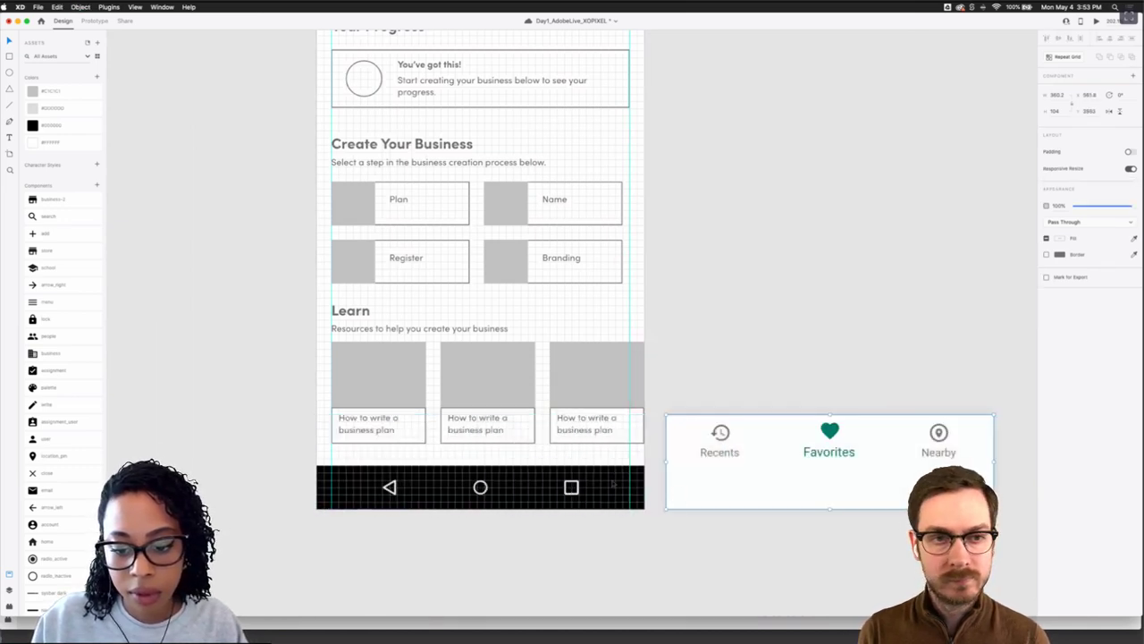
{"action": "left_click_drag", "start_coordinate": [615, 487], "coordinate": [524, 491]}
{"action": "scroll", "coordinate": [537, 447], "scroll_direction": "down", "scroll_amount": 5}
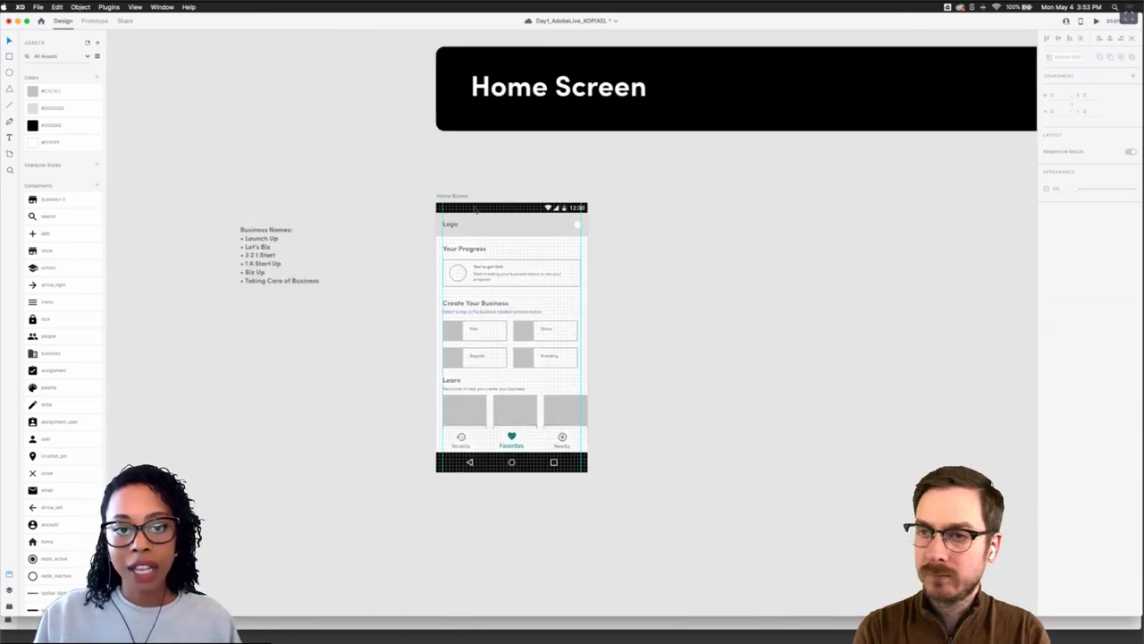
Change the Recents label in the Home Screen's navigation bar to Home
{"action": "left_click", "coordinate": [477, 207]}
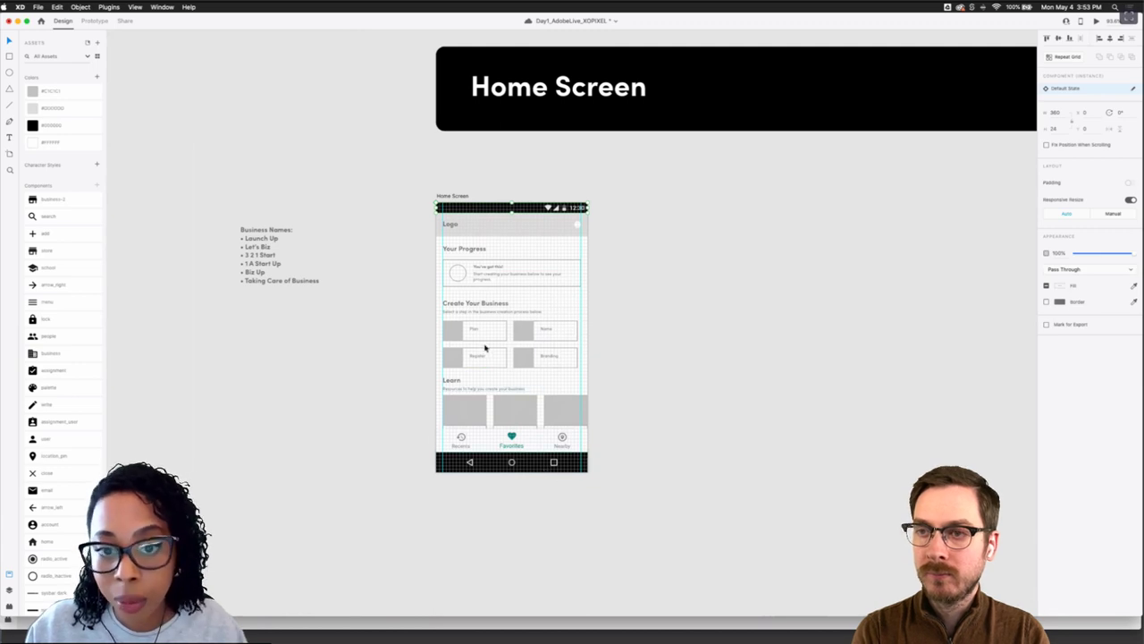
{"action": "scroll", "coordinate": [483, 347], "scroll_direction": "up", "scroll_amount": 5}
{"action": "scroll", "coordinate": [481, 345], "scroll_direction": "down", "scroll_amount": 3}
{"action": "scroll", "coordinate": [430, 304], "scroll_direction": "up", "scroll_amount": 3}
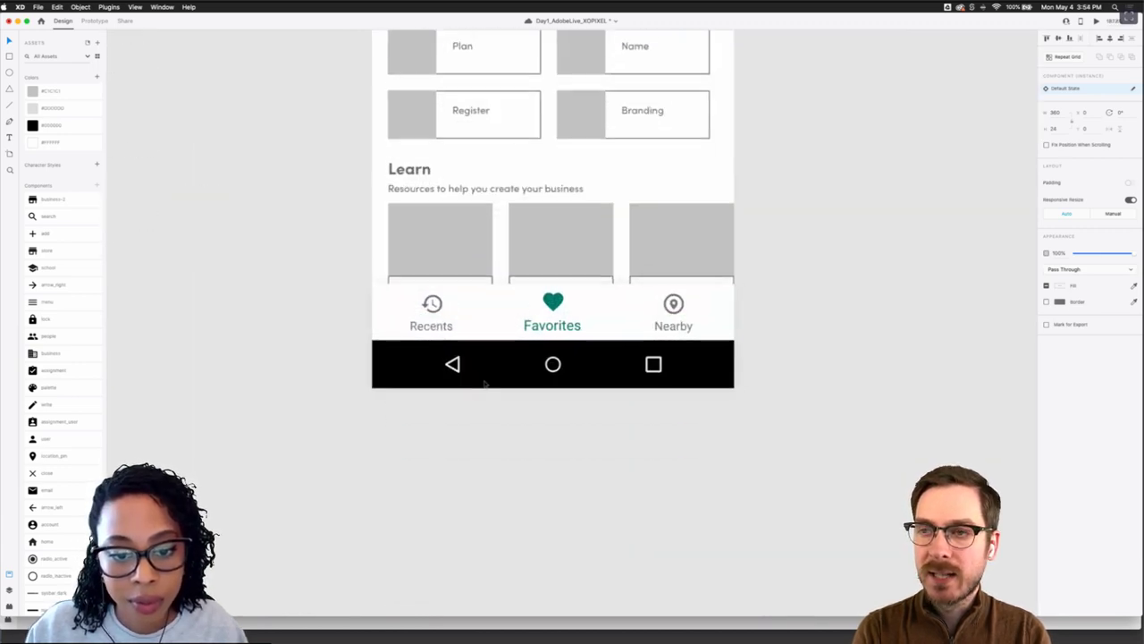
{"action": "double_click", "coordinate": [430, 326]}
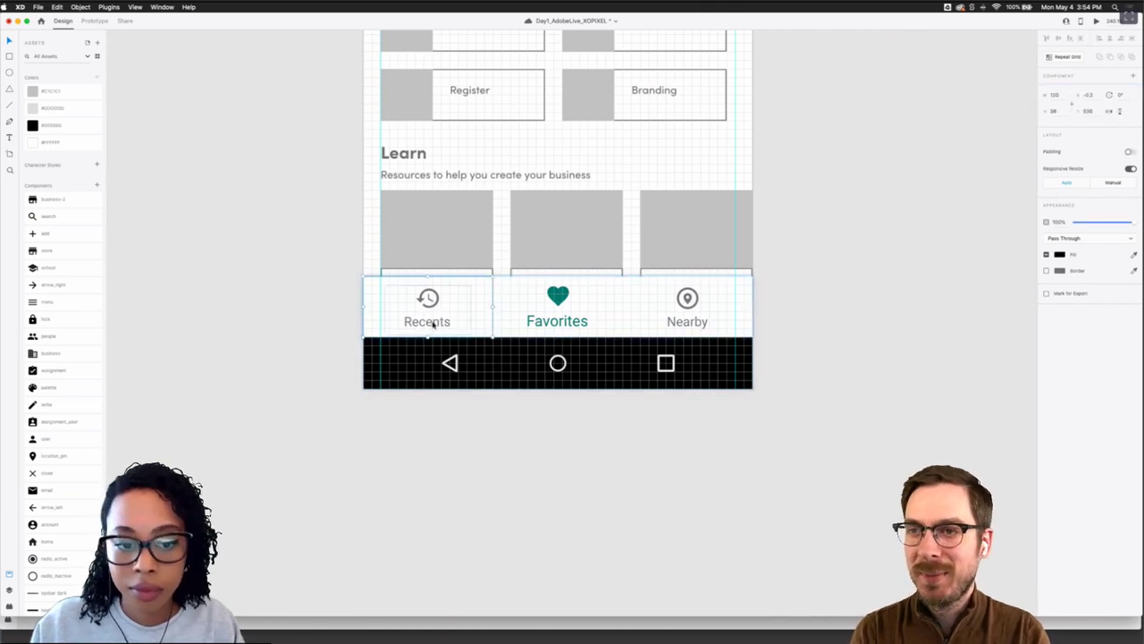
{"action": "double_click", "coordinate": [429, 322]}
{"action": "type", "text": "Home"}
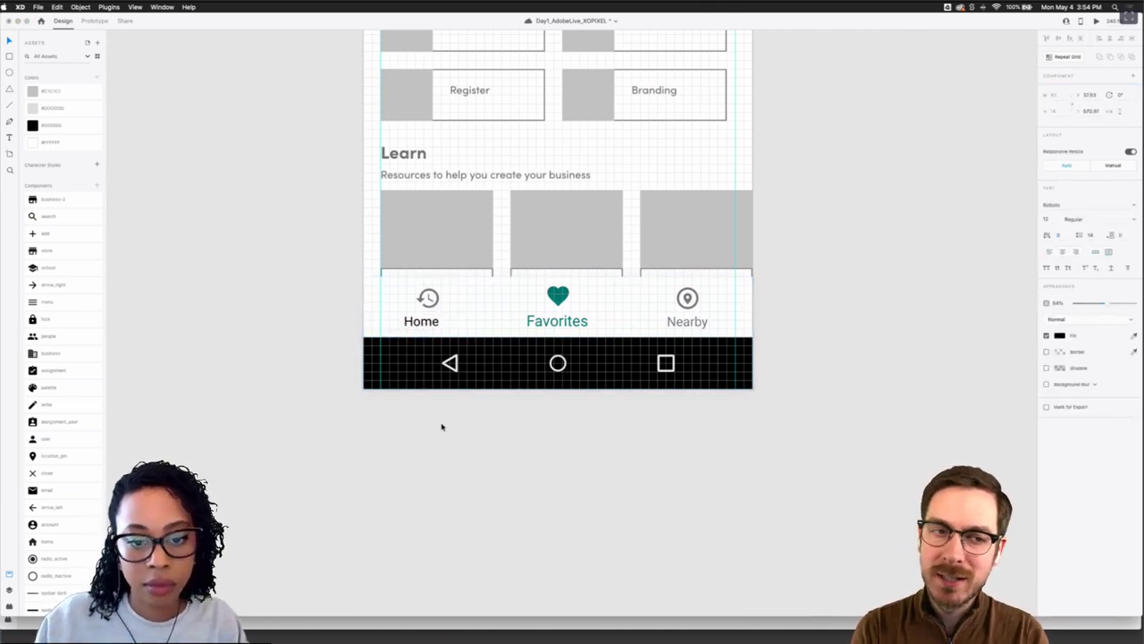
{"action": "key", "text": "Escape"}
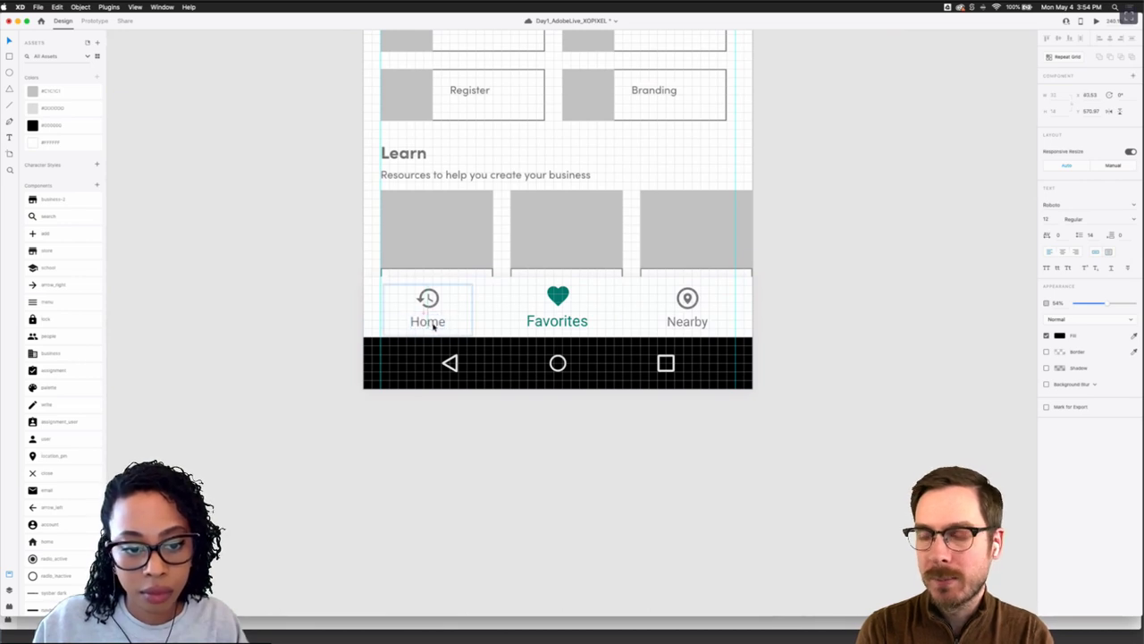
Change the Favorites label in the navigation bar to Learn and center it under the heart icon
{"action": "double_click", "coordinate": [562, 323]}
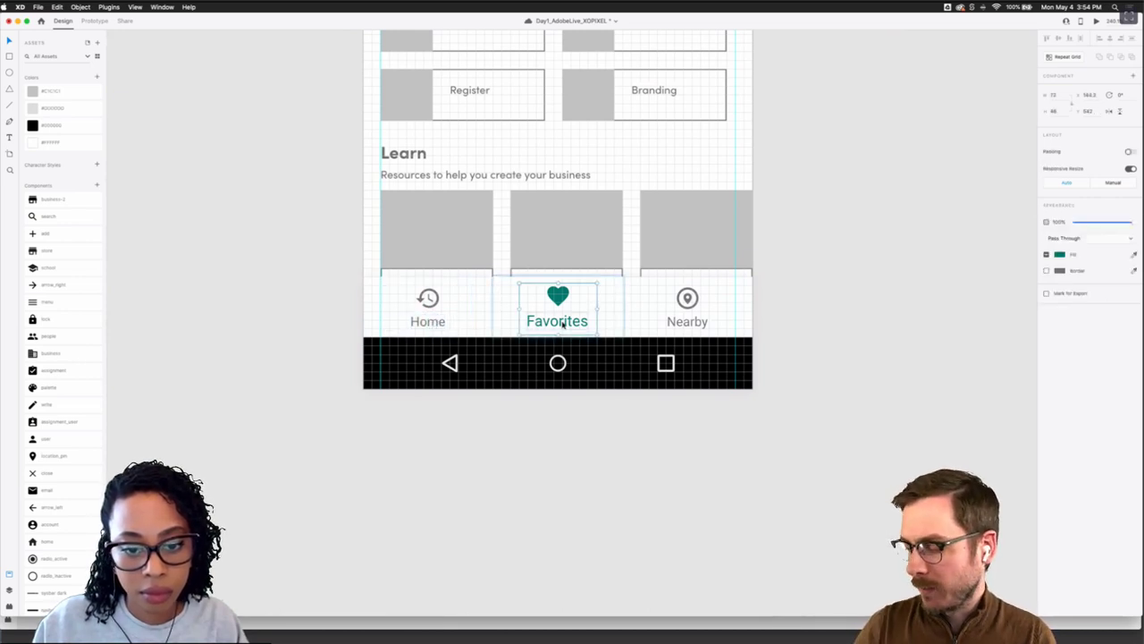
{"action": "double_click", "coordinate": [561, 322]}
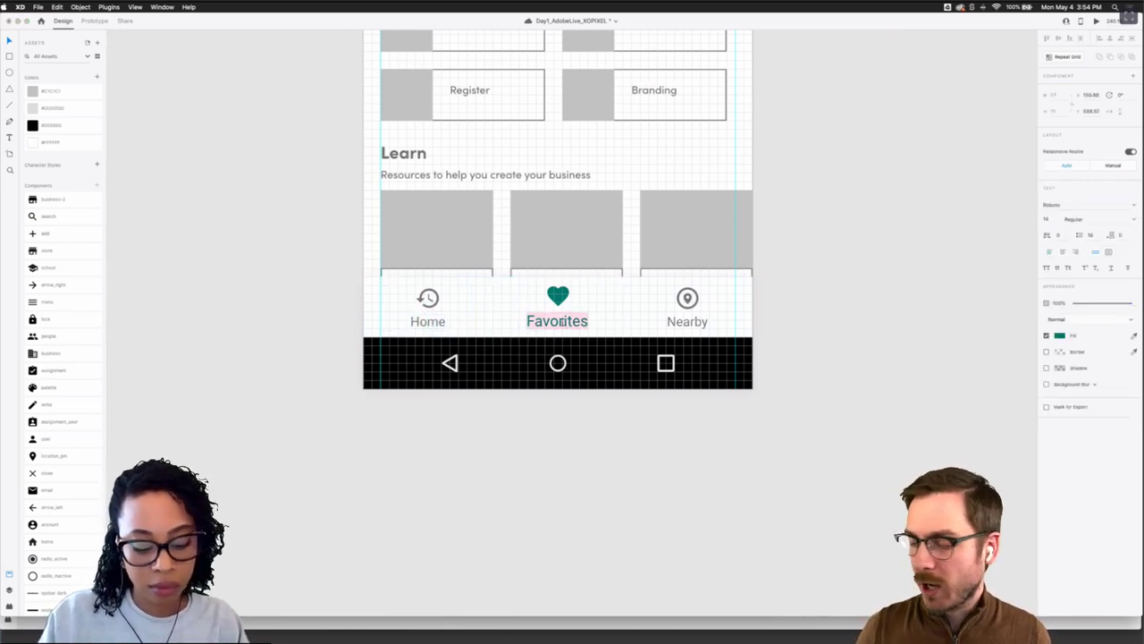
{"action": "type", "text": "Learn"}
{"action": "key", "text": "Escape"}
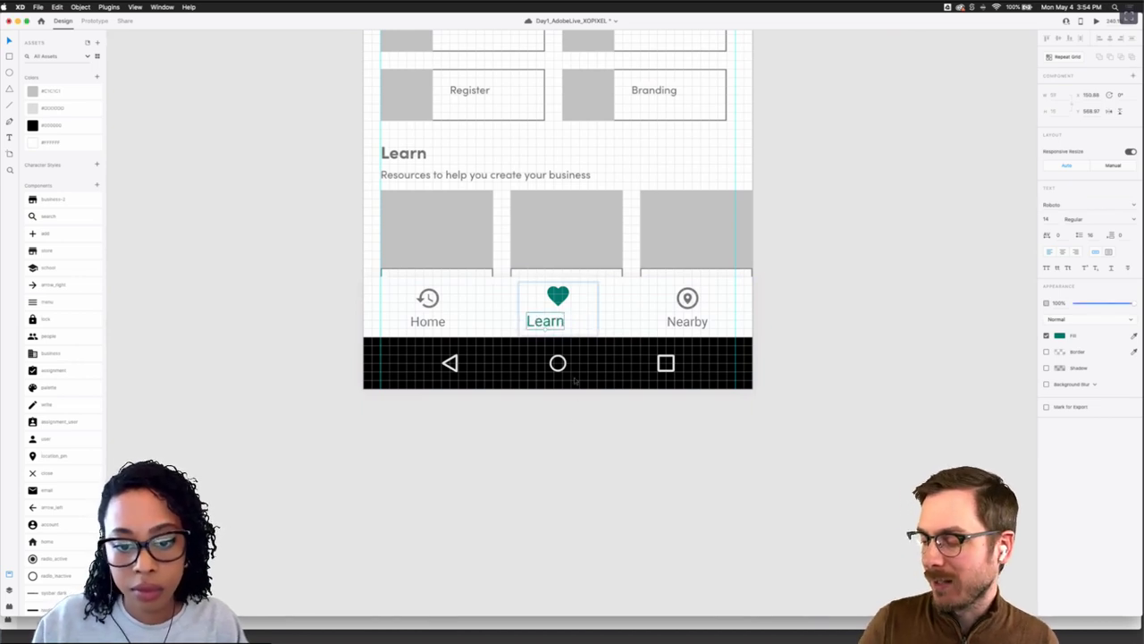
{"action": "left_click_drag", "start_coordinate": [547, 322], "coordinate": [560, 322]}
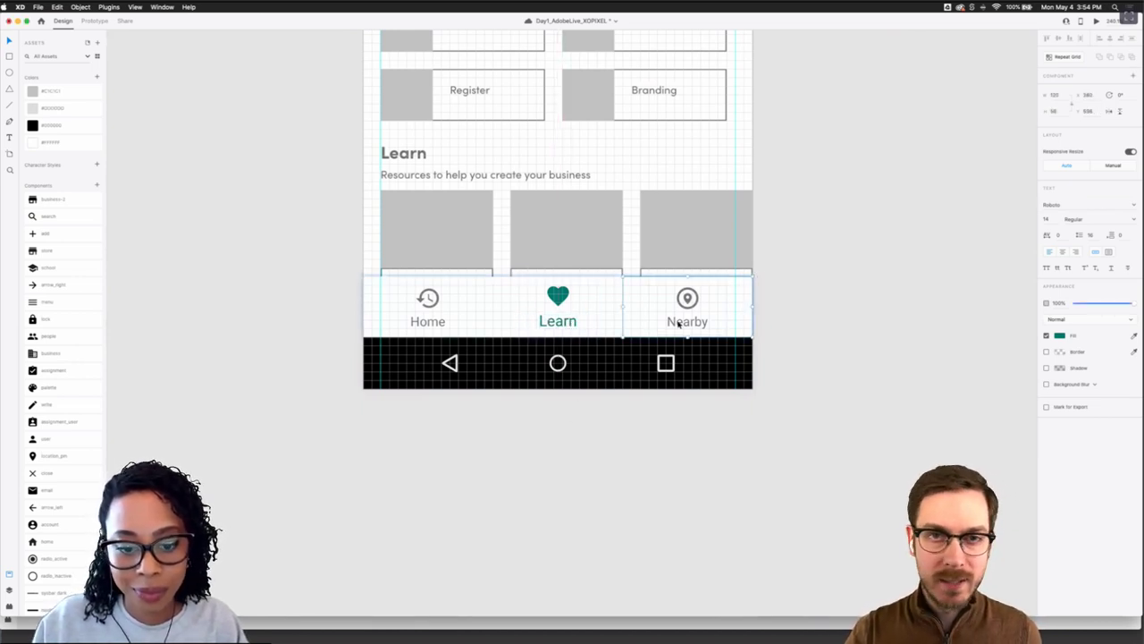
Change the Nearby label to My Business and shift it to sit centered under the location pin icon
{"action": "left_click", "coordinate": [679, 322]}
{"action": "double_click", "coordinate": [679, 323]}
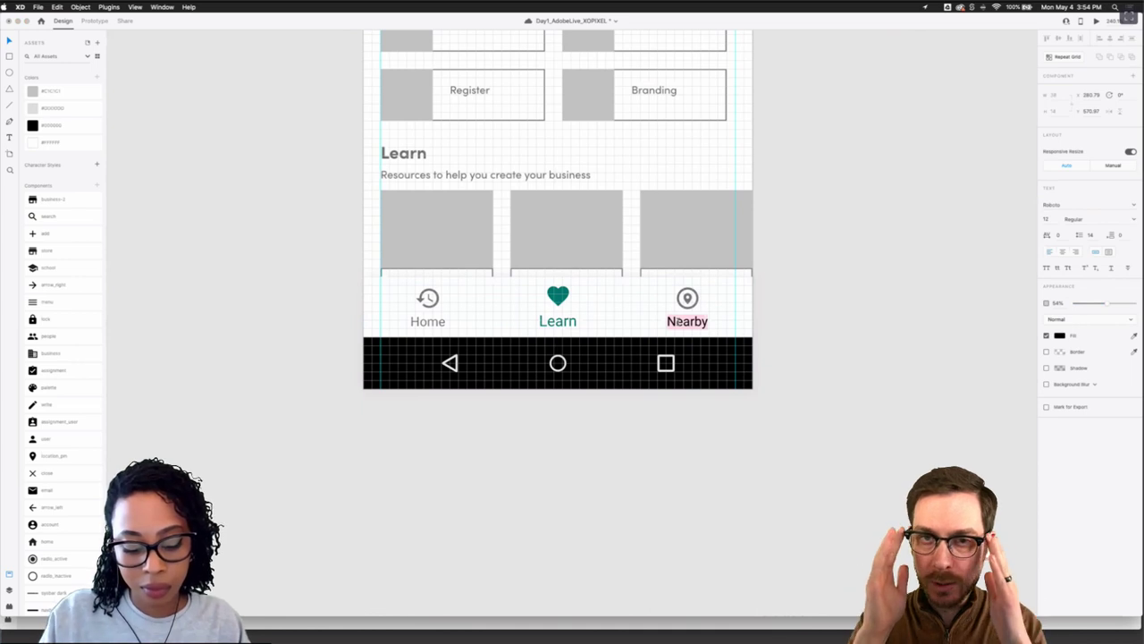
{"action": "type", "text": "My"}
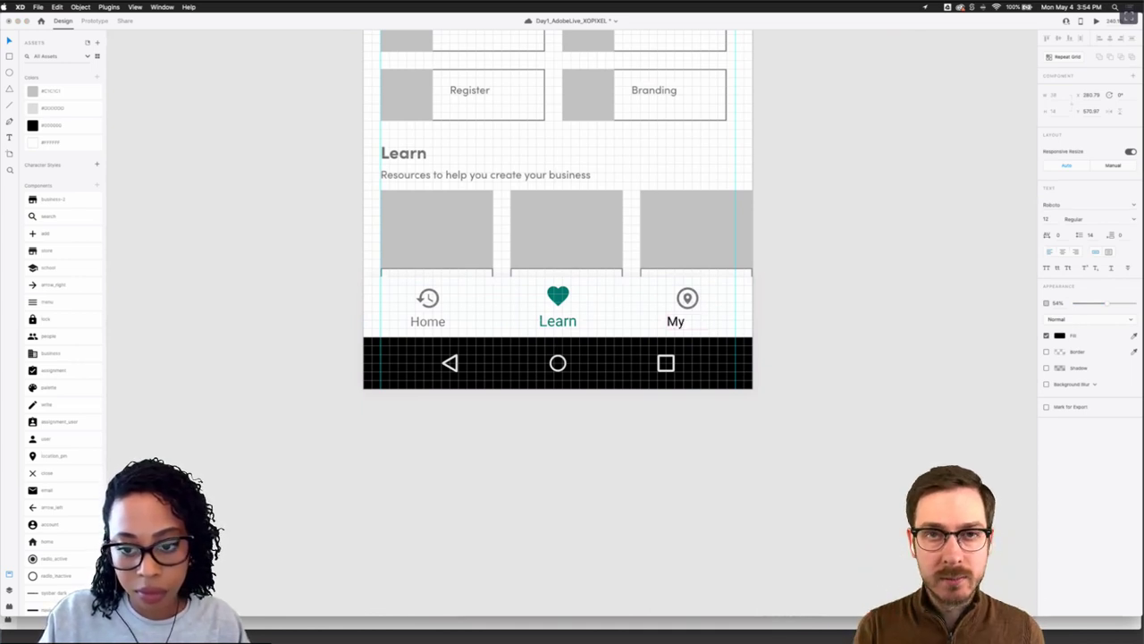
{"action": "type", "text": " Business"}
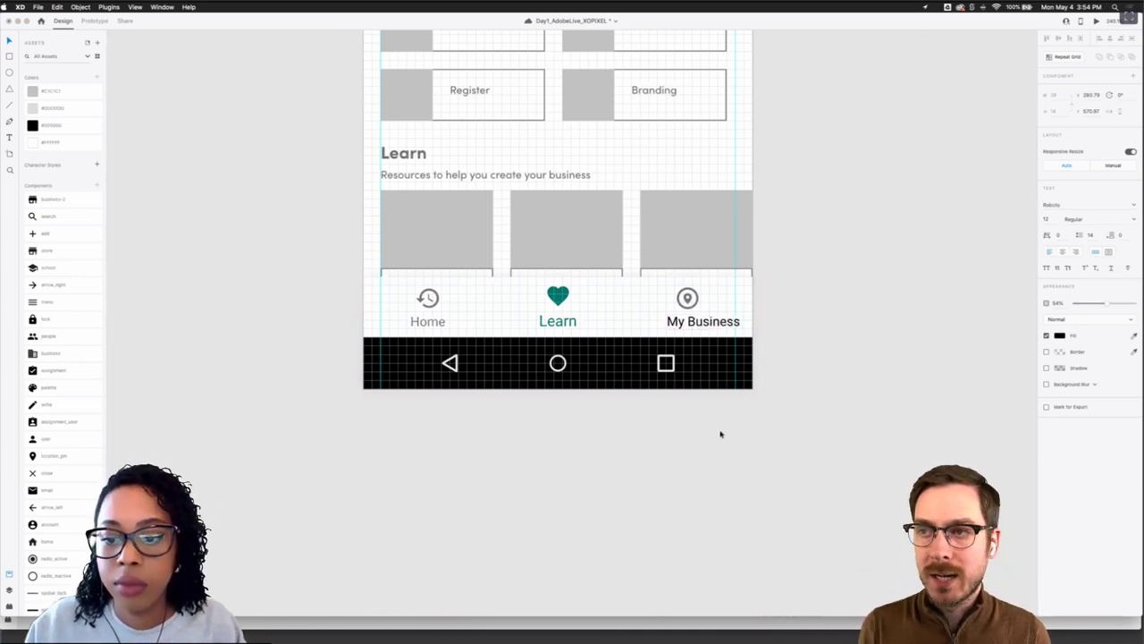
{"action": "key", "text": "Escape"}
{"action": "key", "text": "shift+Left"}
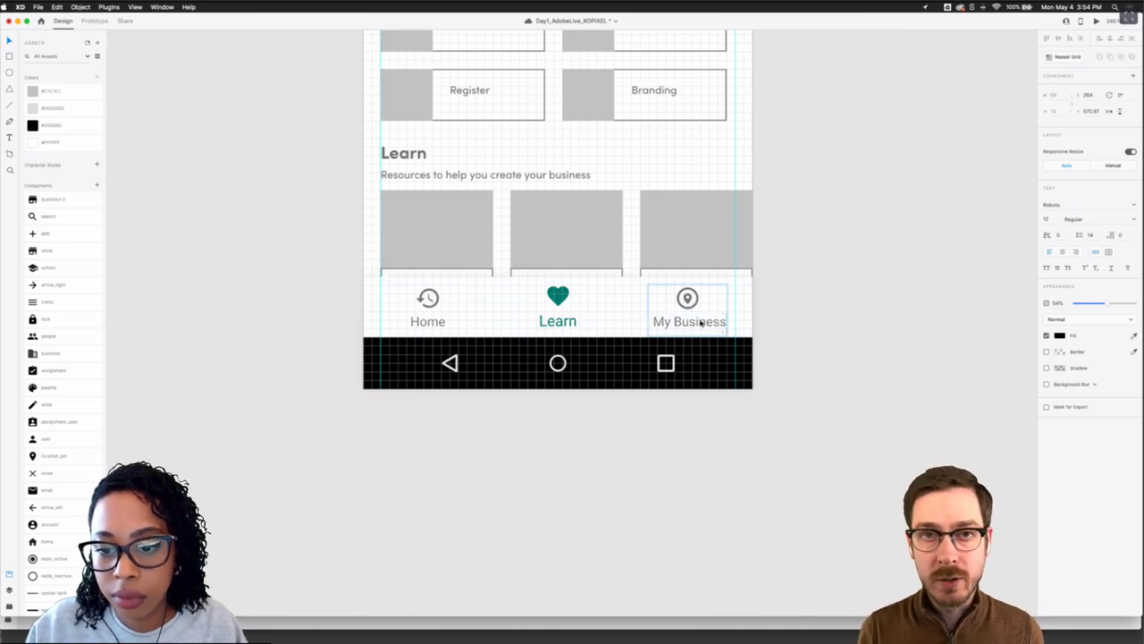
{"action": "left_click", "coordinate": [430, 296]}
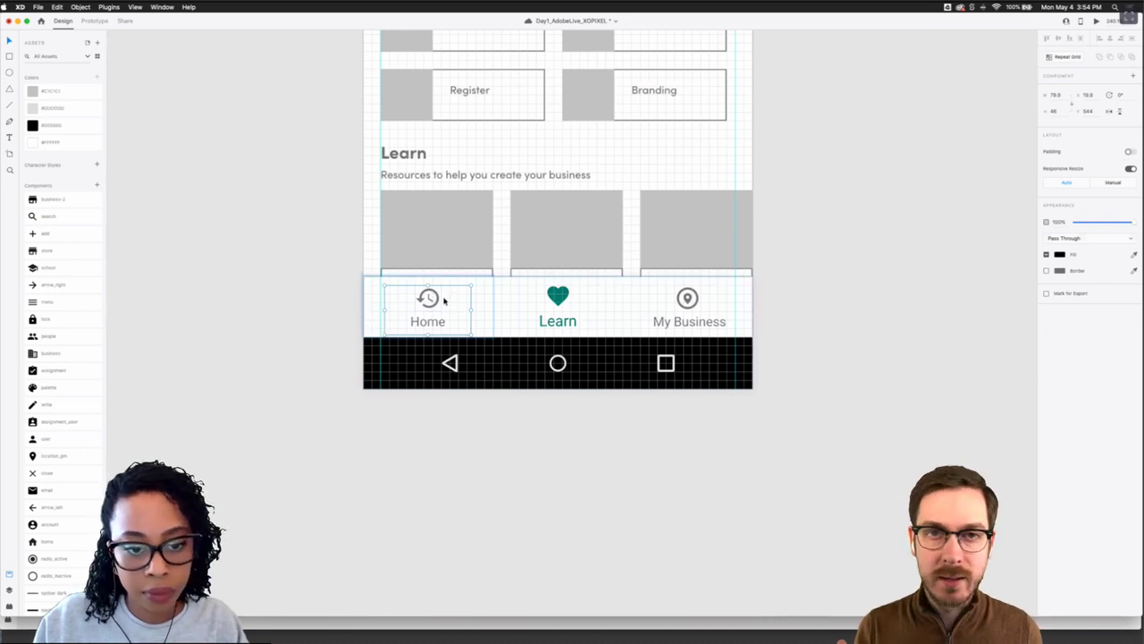
{"action": "double_click", "coordinate": [437, 301]}
{"action": "key", "text": "5"}
{"action": "key", "text": "4"}
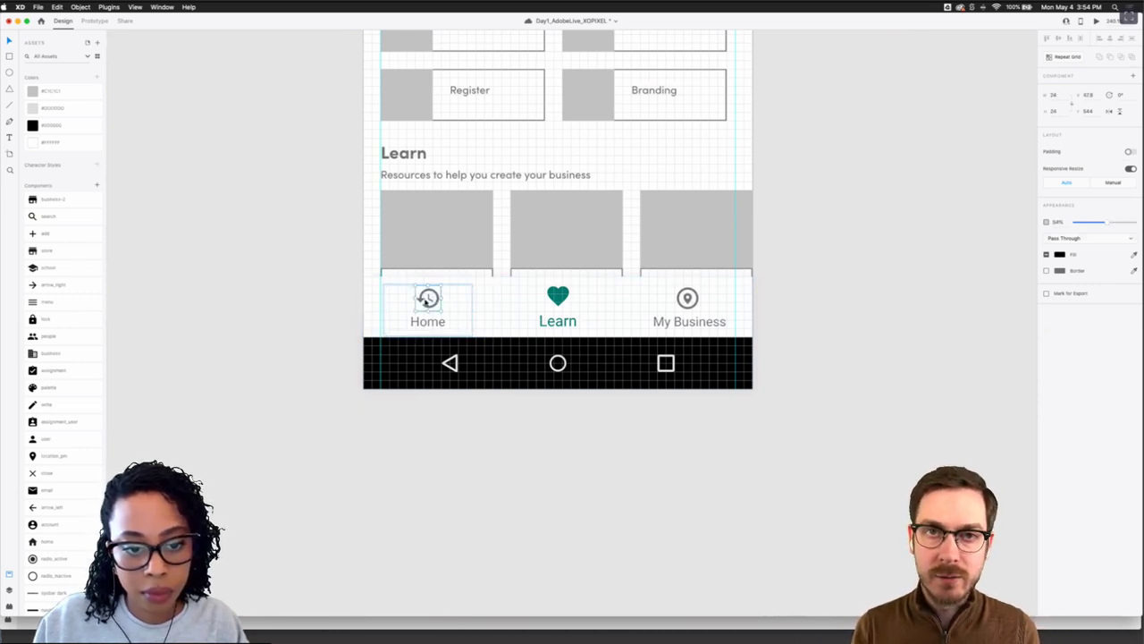
{"action": "left_click", "coordinate": [280, 296]}
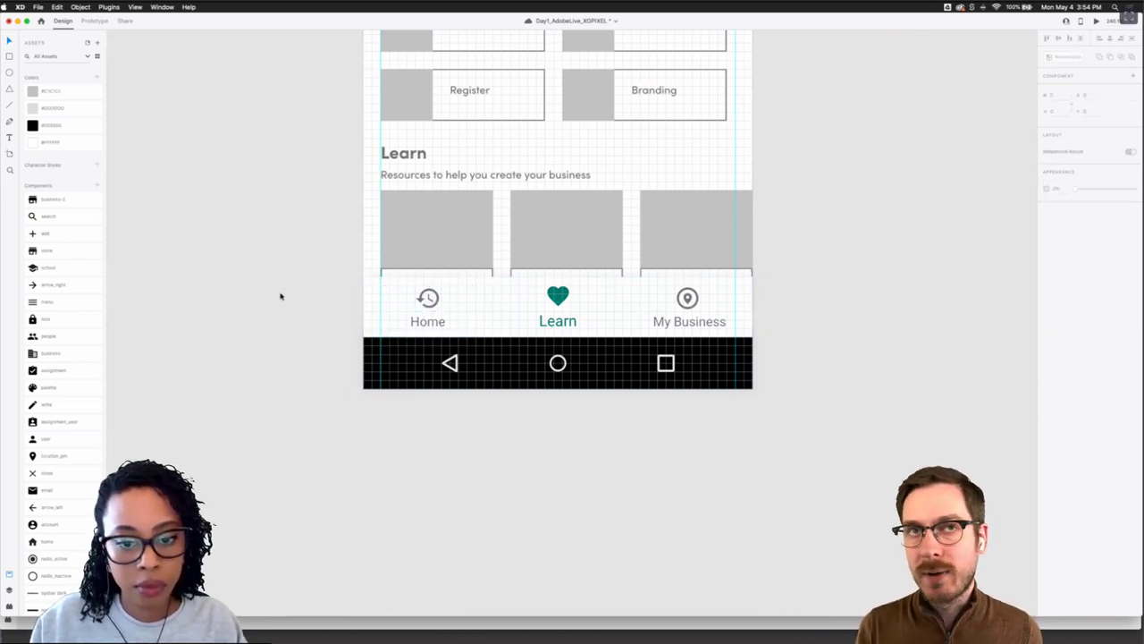
Try a black fill on the navigation bar's background rectangle, undo it, and apply the darker grey asset color
{"action": "left_click", "coordinate": [485, 329]}
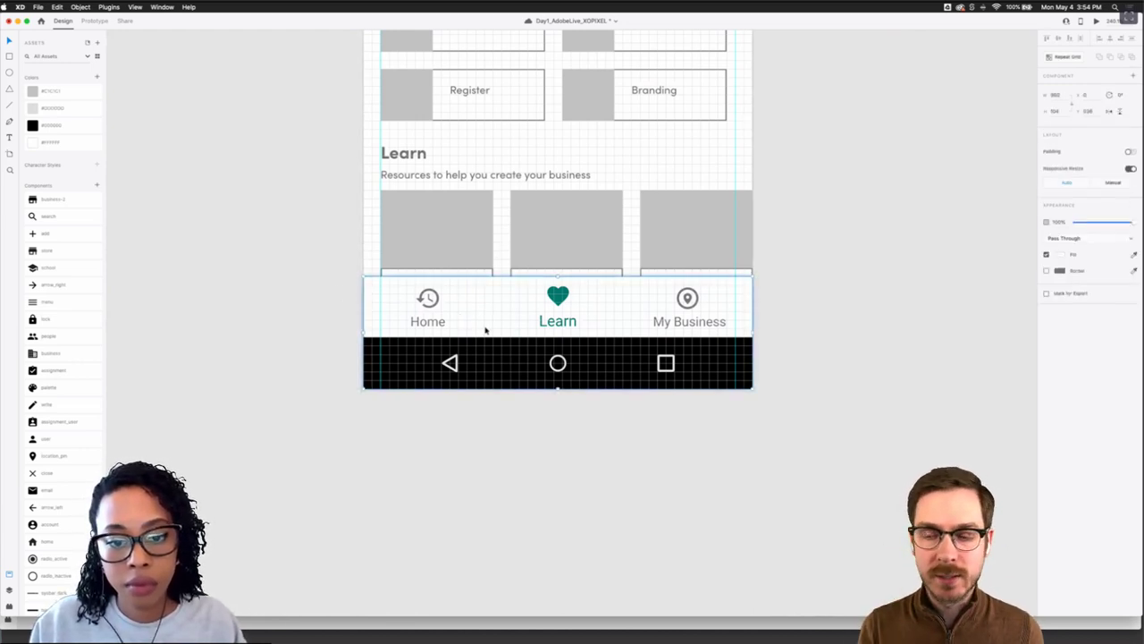
{"action": "left_click", "coordinate": [1047, 286]}
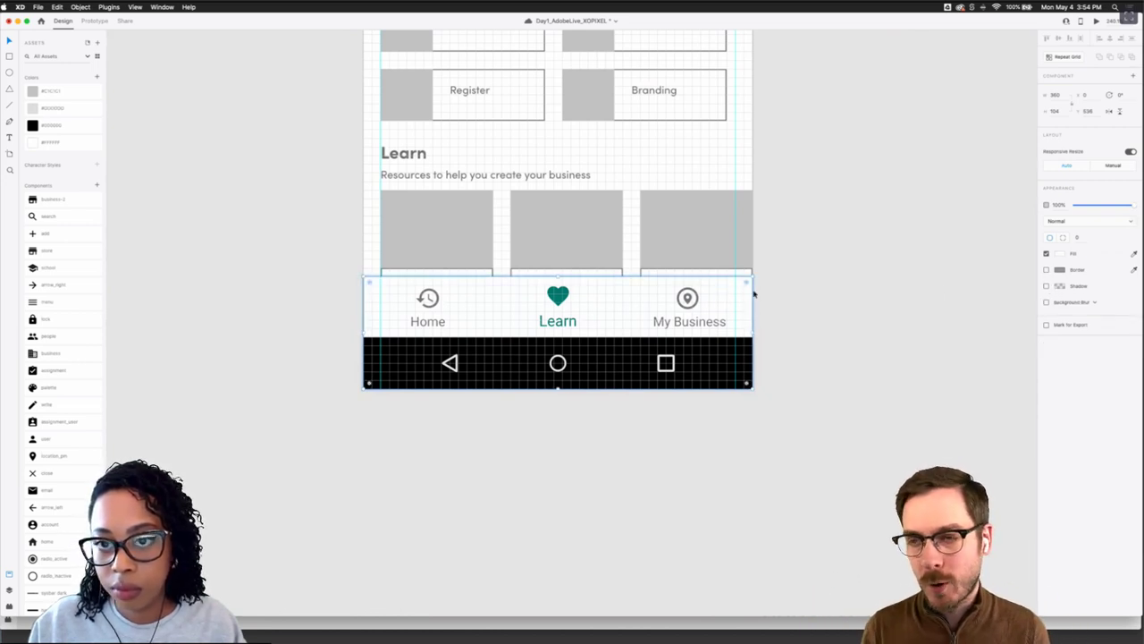
{"action": "scroll", "coordinate": [747, 309], "scroll_direction": "up", "scroll_amount": 1}
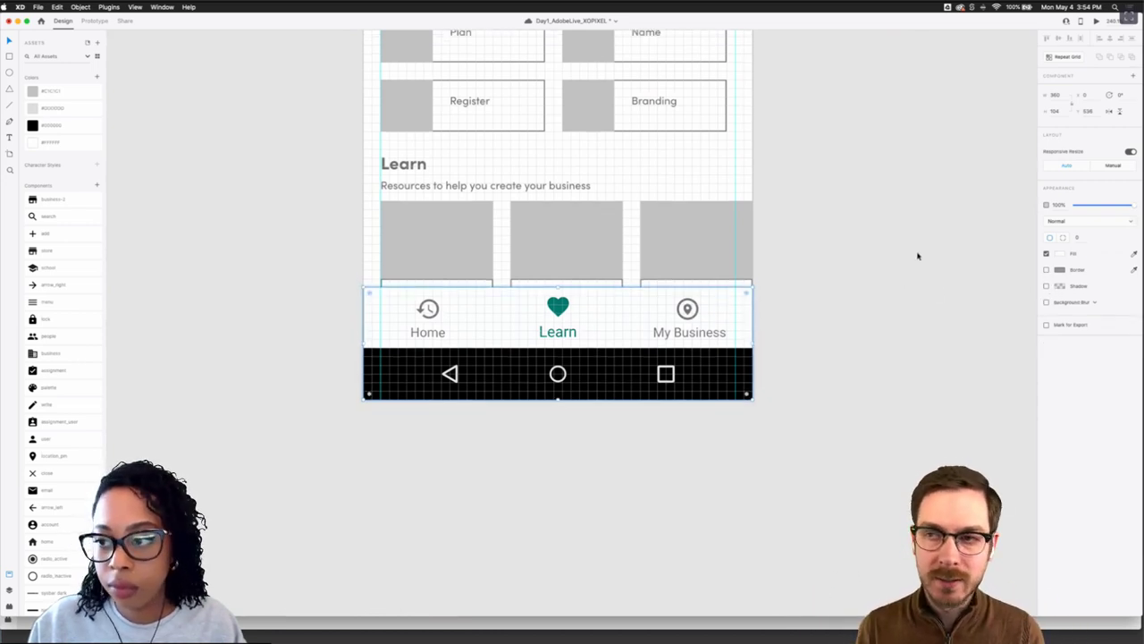
{"action": "left_click", "coordinate": [50, 130]}
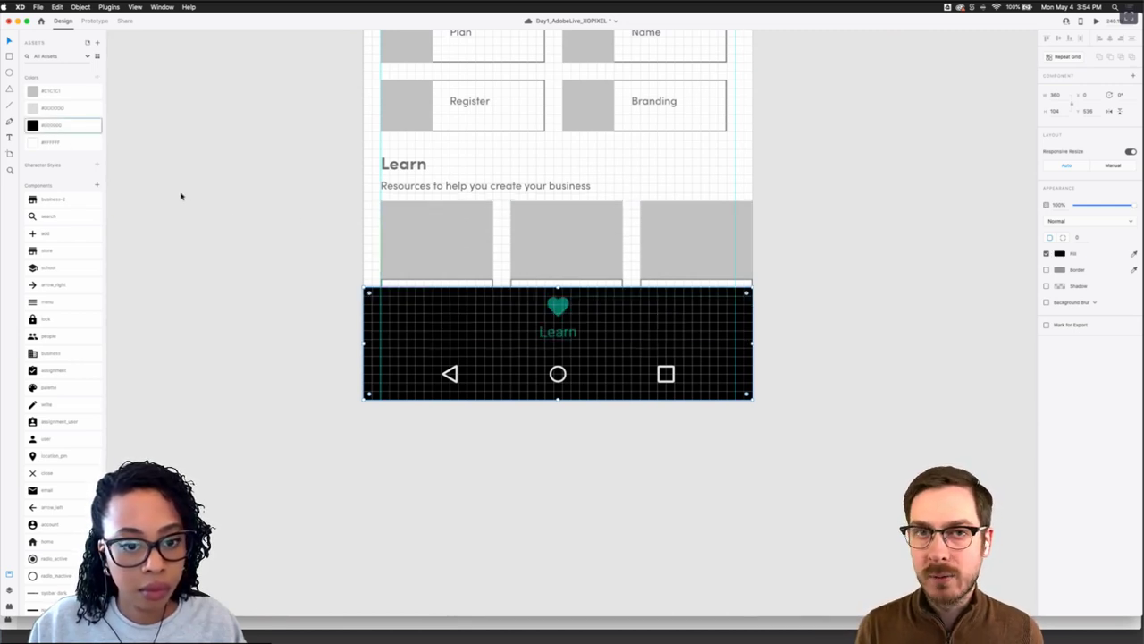
{"action": "key", "text": "super+z"}
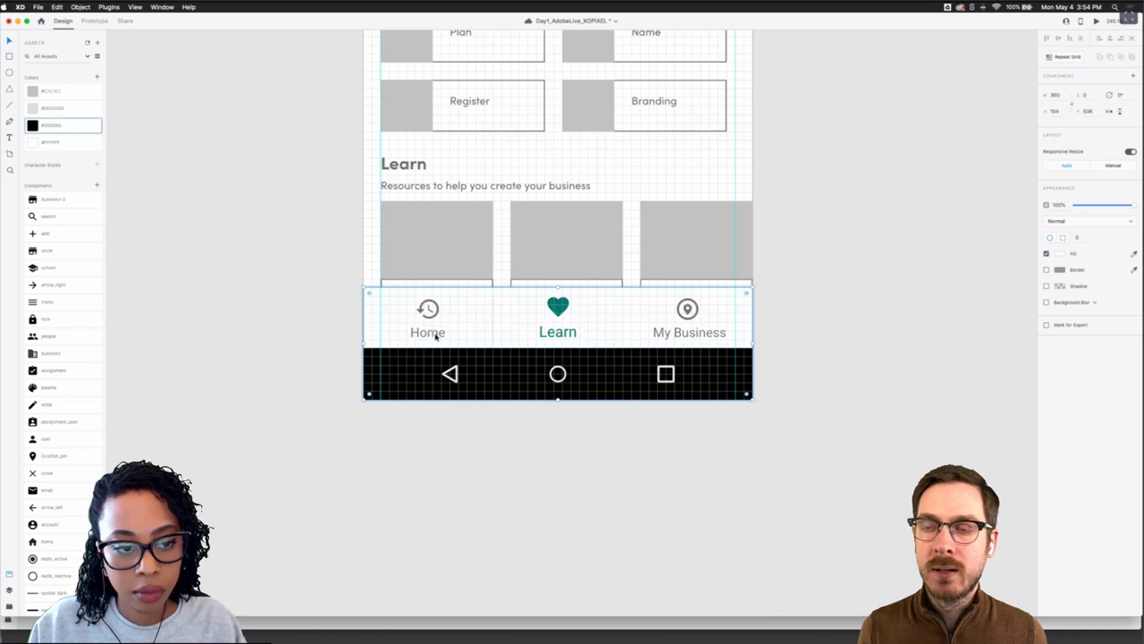
{"action": "left_click", "coordinate": [59, 96]}
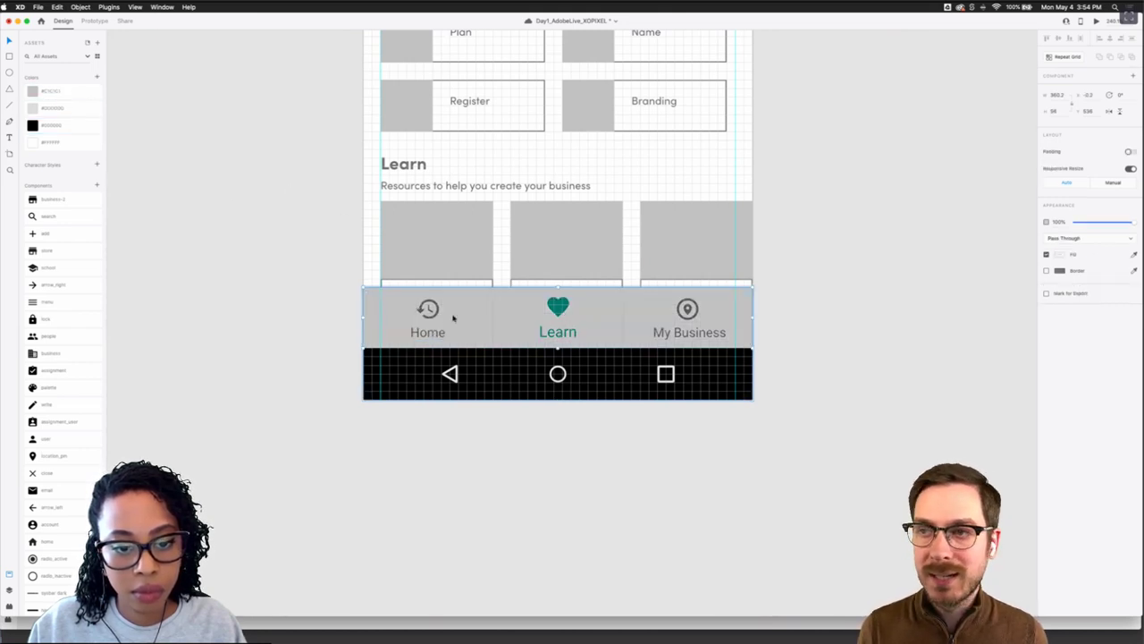
Examine the Home, Learn and My Business tabs up close against the grey navigation bar
{"action": "left_click", "coordinate": [313, 323]}
{"action": "scroll", "coordinate": [432, 338], "scroll_direction": "up", "scroll_amount": 2}
{"action": "scroll", "coordinate": [431, 338], "scroll_direction": "up", "scroll_amount": 1}
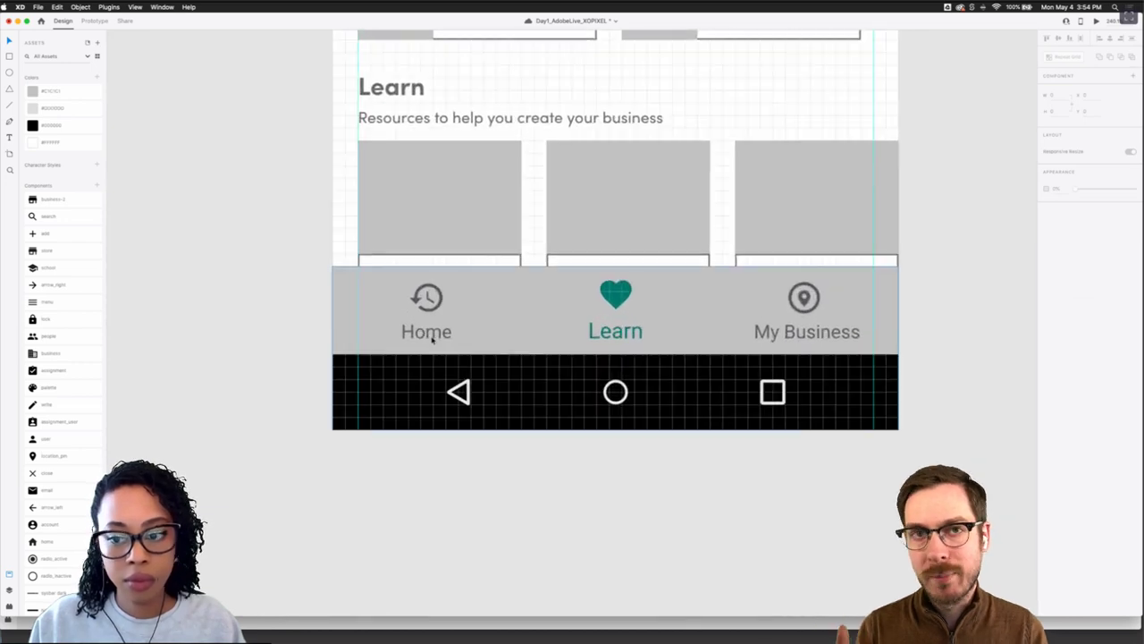
{"action": "scroll", "coordinate": [432, 338], "scroll_direction": "down", "scroll_amount": 2}
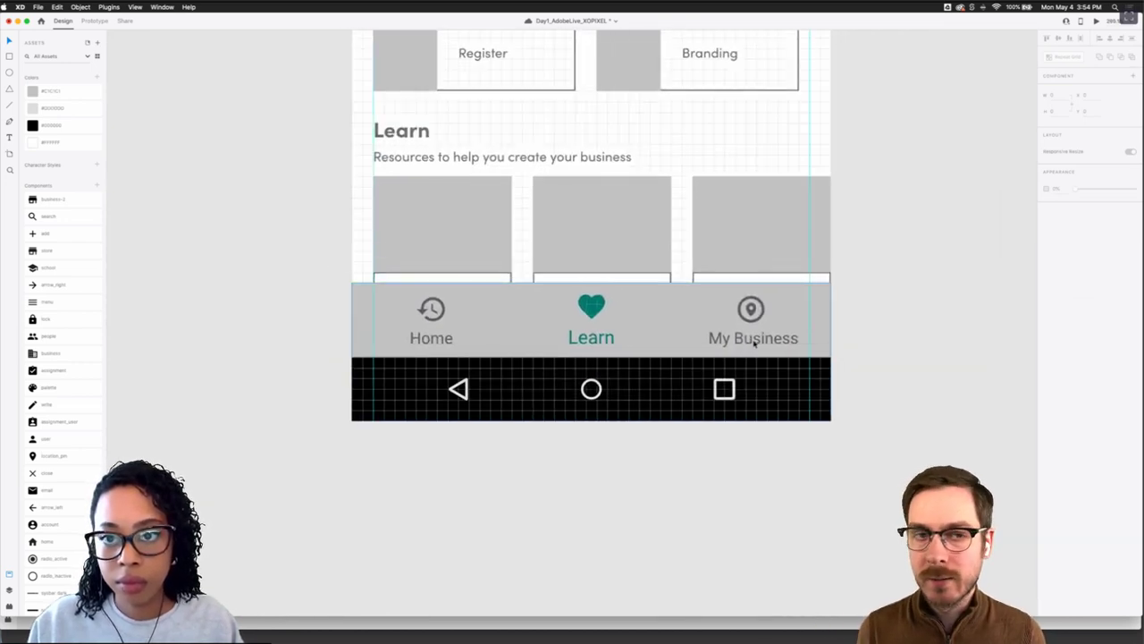
{"action": "left_click", "coordinate": [754, 343]}
{"action": "double_click", "coordinate": [737, 344]}
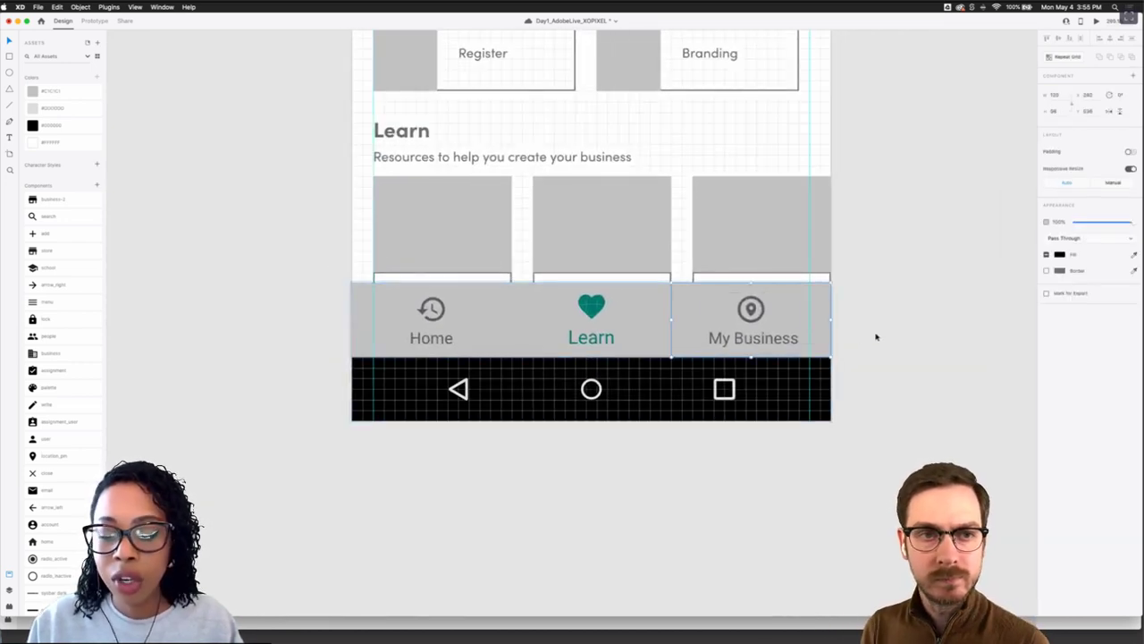
Look over the UI kit artboards and the Onboarding and Home Screen sections of the canvas
{"action": "scroll", "coordinate": [843, 336], "scroll_direction": "down", "scroll_amount": 10}
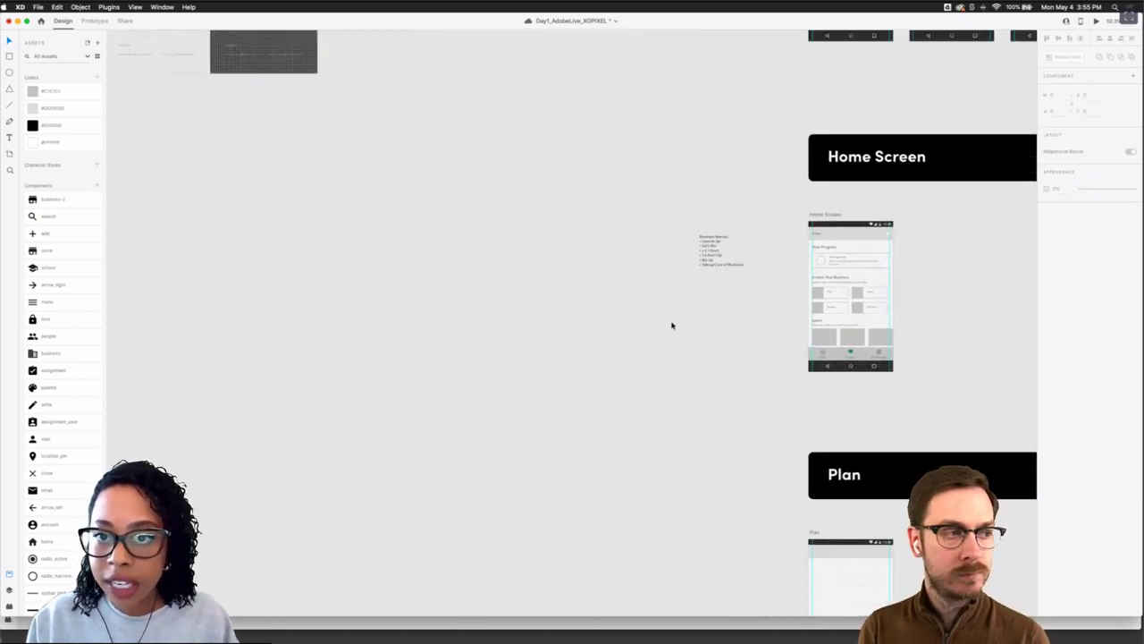
{"action": "scroll", "coordinate": [672, 325], "scroll_direction": "up", "scroll_amount": 10}
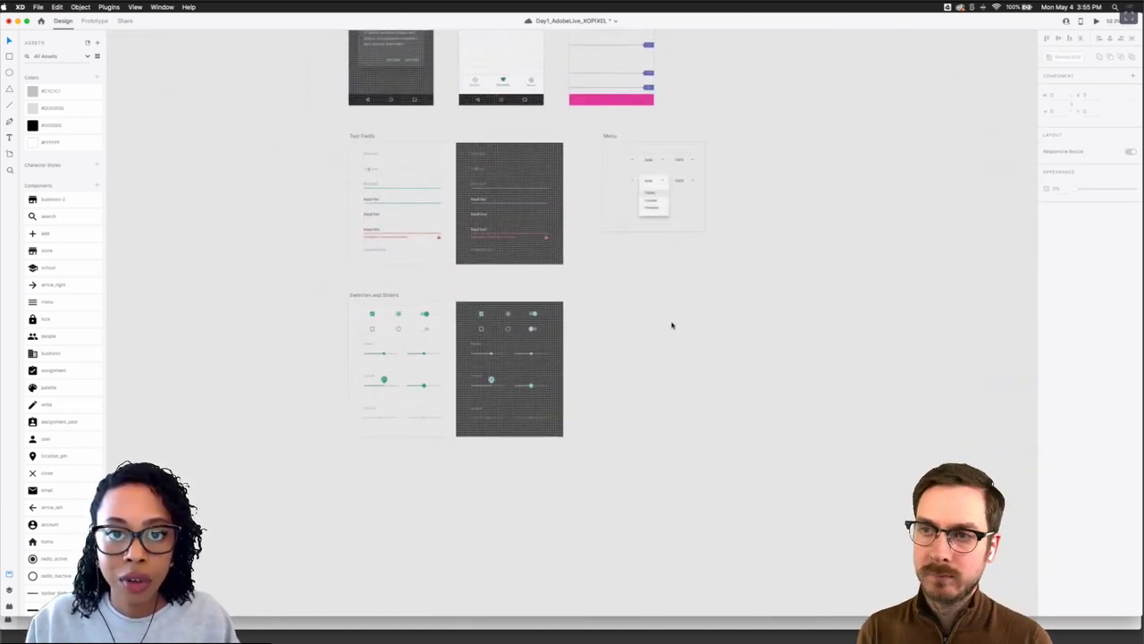
{"action": "scroll", "coordinate": [672, 325], "scroll_direction": "up", "scroll_amount": 4}
{"action": "scroll", "coordinate": [611, 289], "scroll_direction": "right", "scroll_amount": 5}
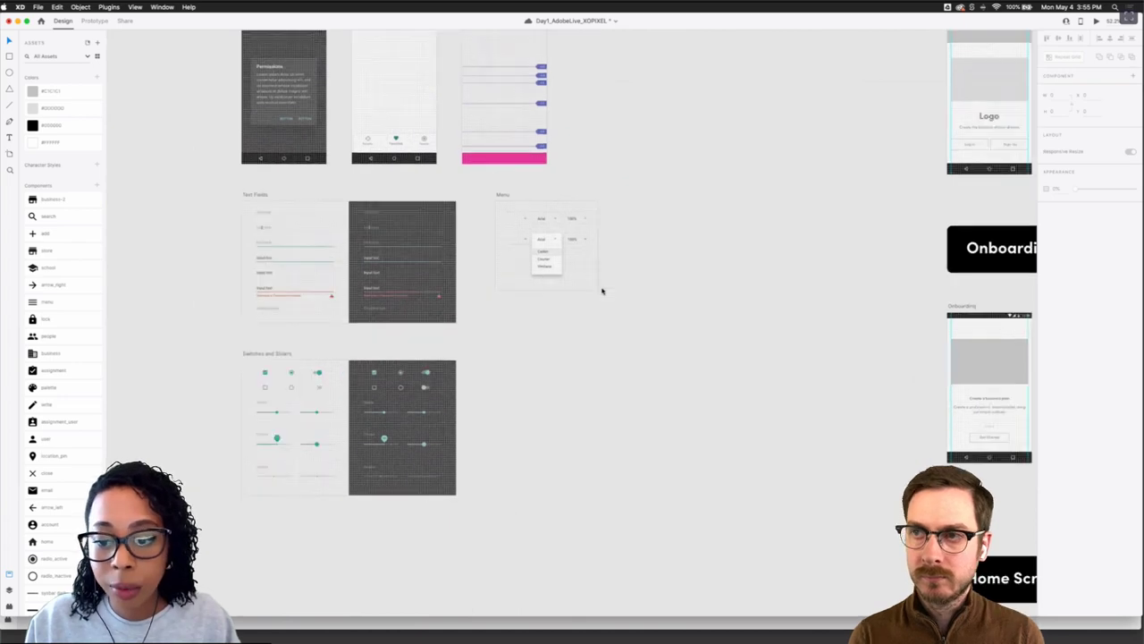
{"action": "scroll", "coordinate": [519, 389], "scroll_direction": "right", "scroll_amount": 8}
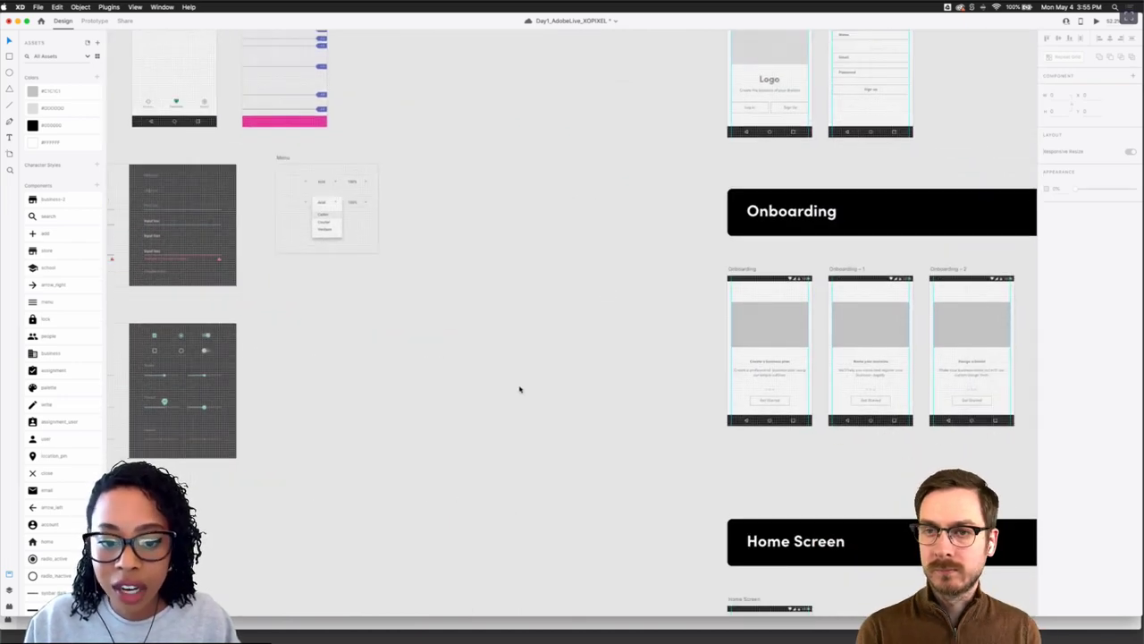
{"action": "scroll", "coordinate": [520, 388], "scroll_direction": "down", "scroll_amount": 6}
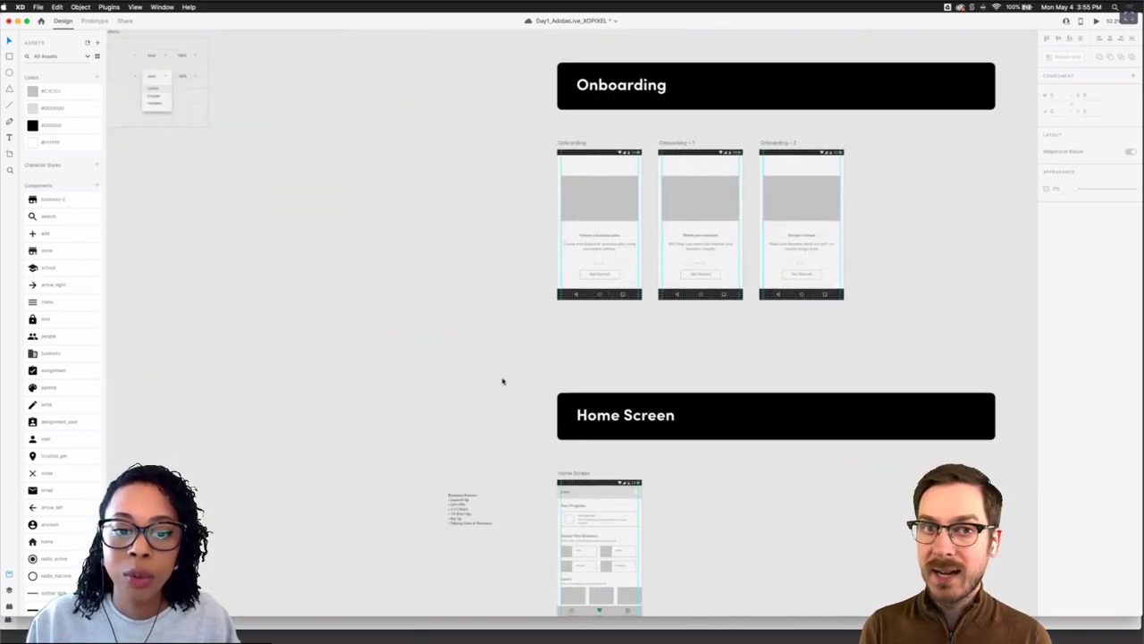
{"action": "scroll", "coordinate": [524, 350], "scroll_direction": "up", "scroll_amount": 8}
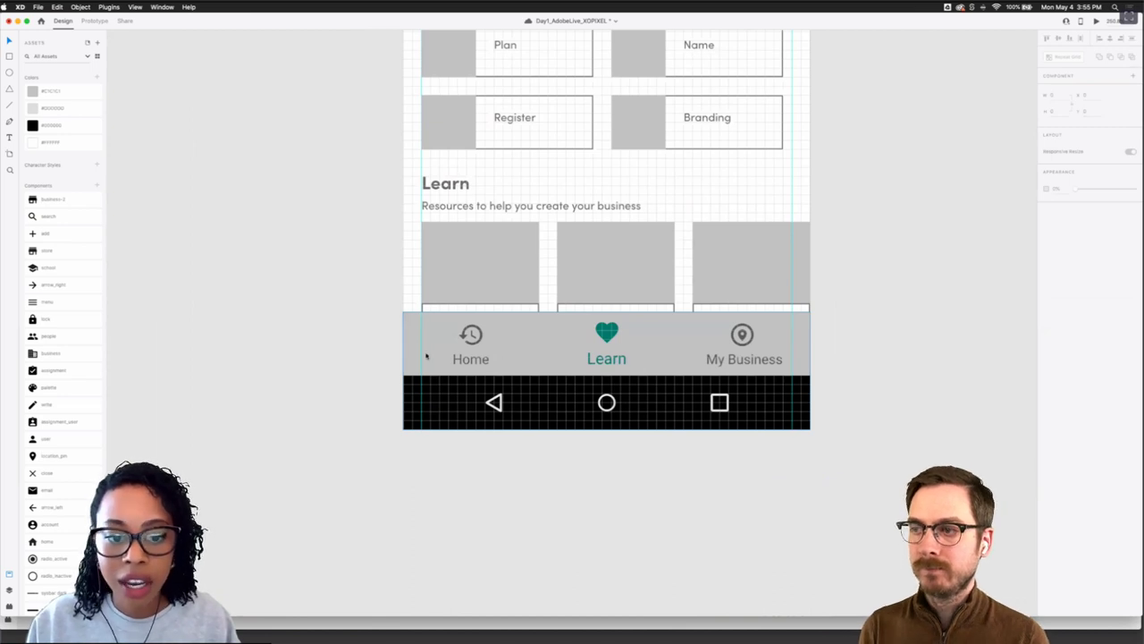
Search the assets for home and place the home icon component beside the clock icon in the navigation bar's Home tab
{"action": "double_click", "coordinate": [476, 361]}
{"action": "scroll", "coordinate": [475, 361], "scroll_direction": "up", "scroll_amount": 4}
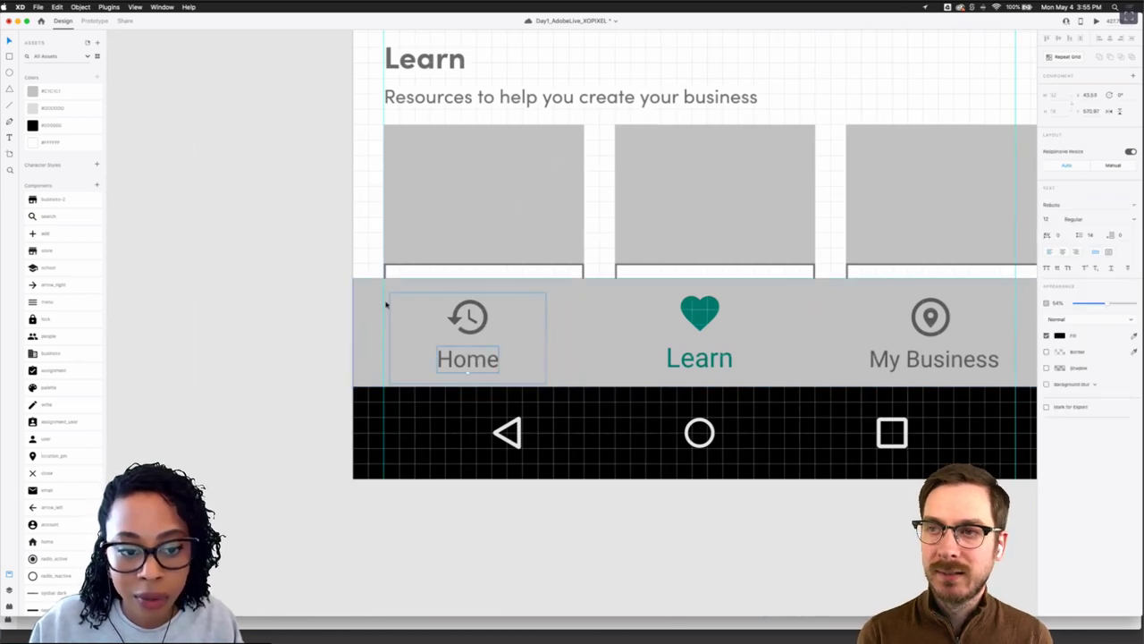
{"action": "left_click", "coordinate": [316, 299]}
{"action": "double_click", "coordinate": [465, 310]}
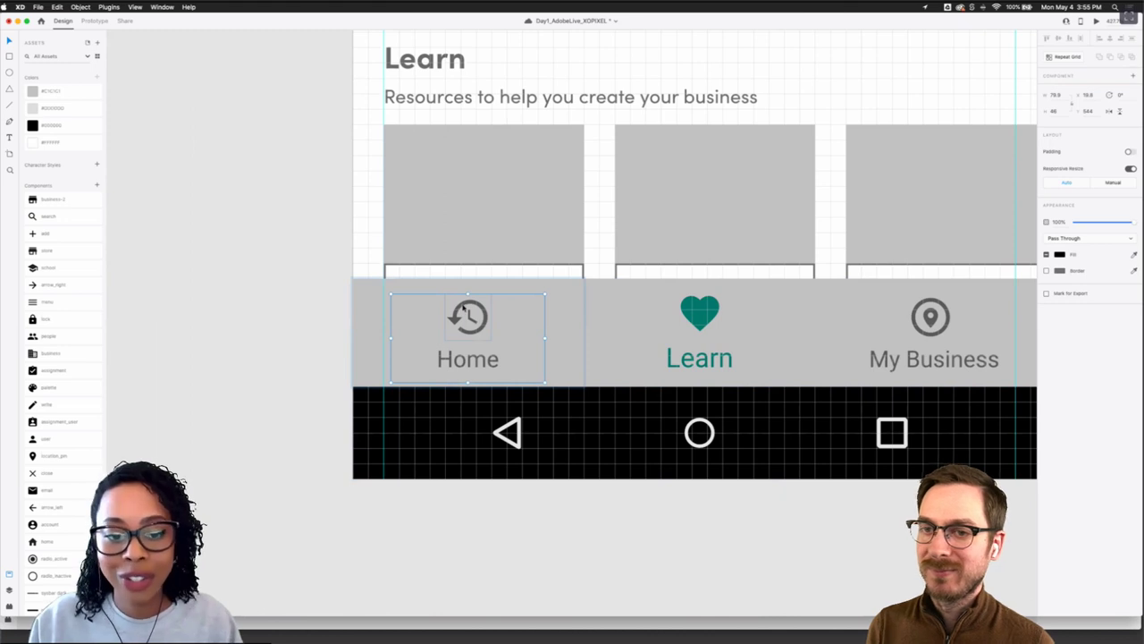
{"action": "double_click", "coordinate": [464, 308]}
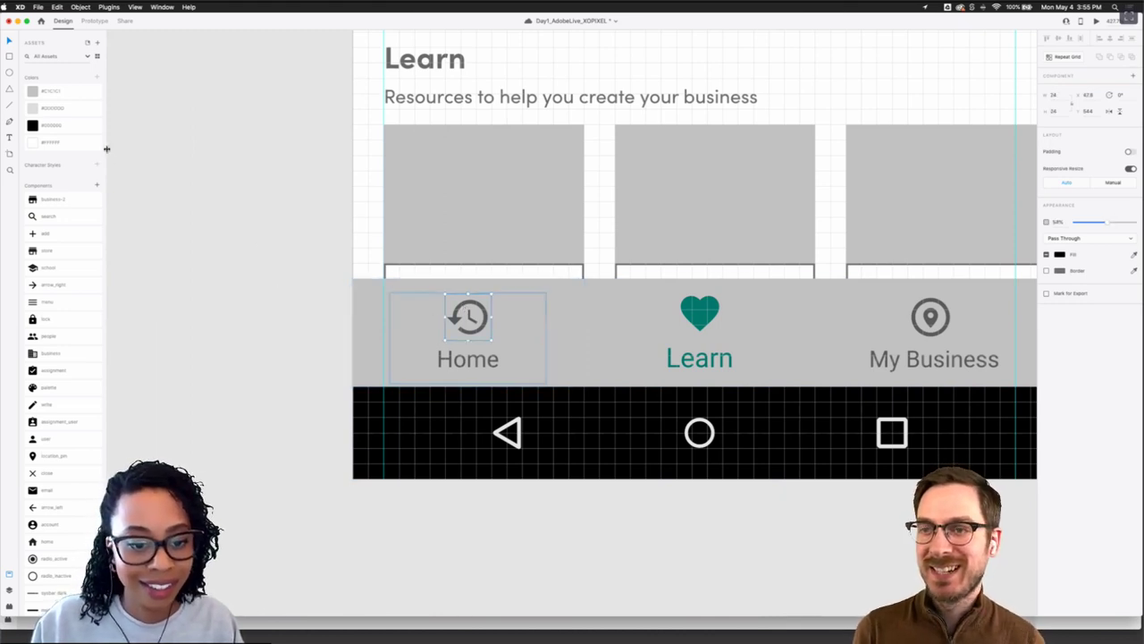
{"action": "left_click", "coordinate": [47, 57]}
{"action": "type", "text": "home"}
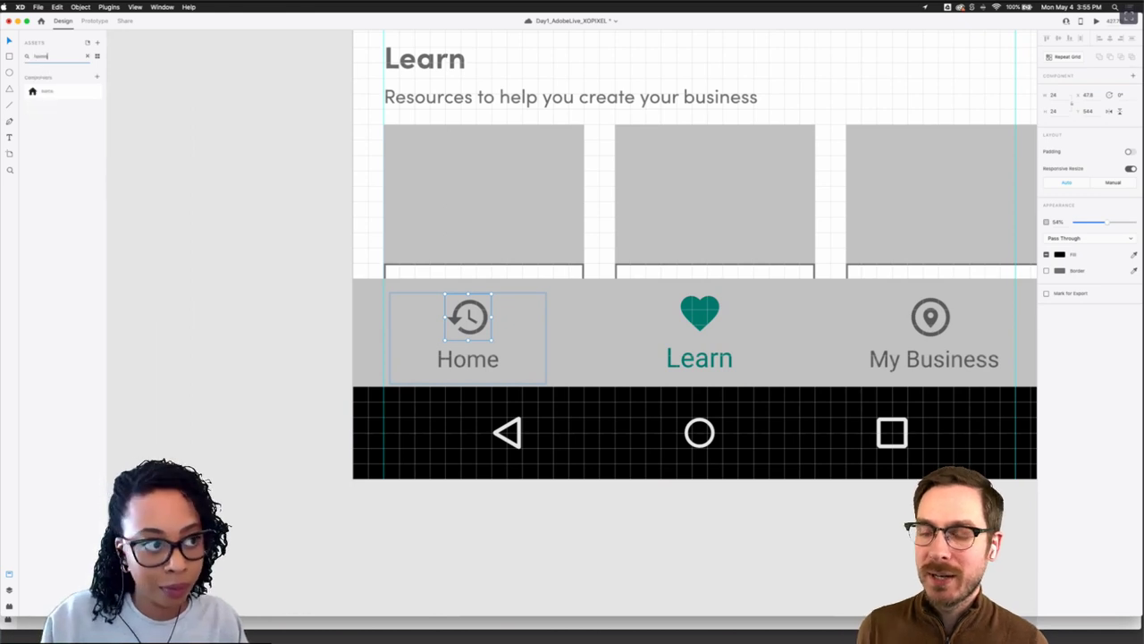
{"action": "left_click_drag", "start_coordinate": [235, 161], "coordinate": [506, 327]}
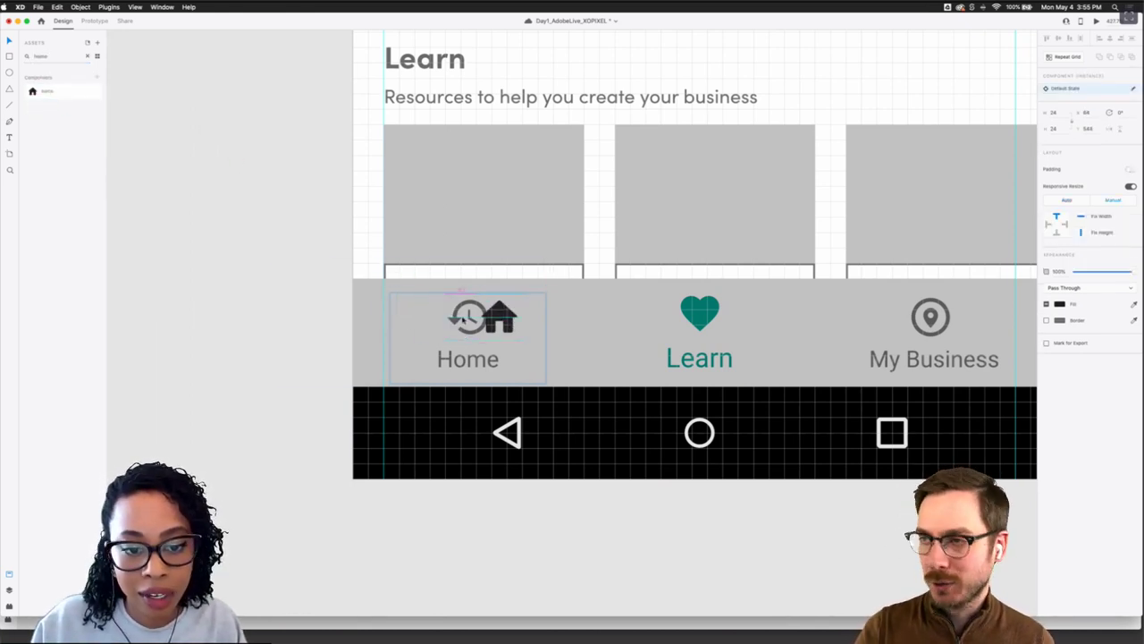
Delete the clock icon from the Home tab and center the home icon above the Home label
{"action": "left_click", "coordinate": [465, 315]}
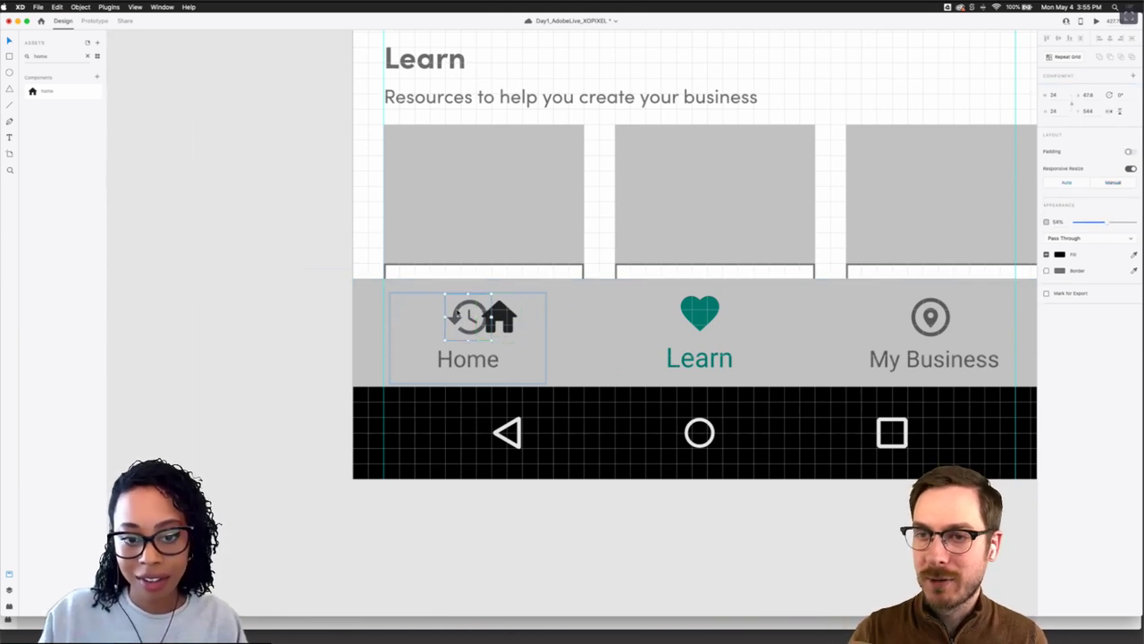
{"action": "key", "text": "Delete"}
{"action": "left_click_drag", "start_coordinate": [503, 320], "coordinate": [474, 320]}
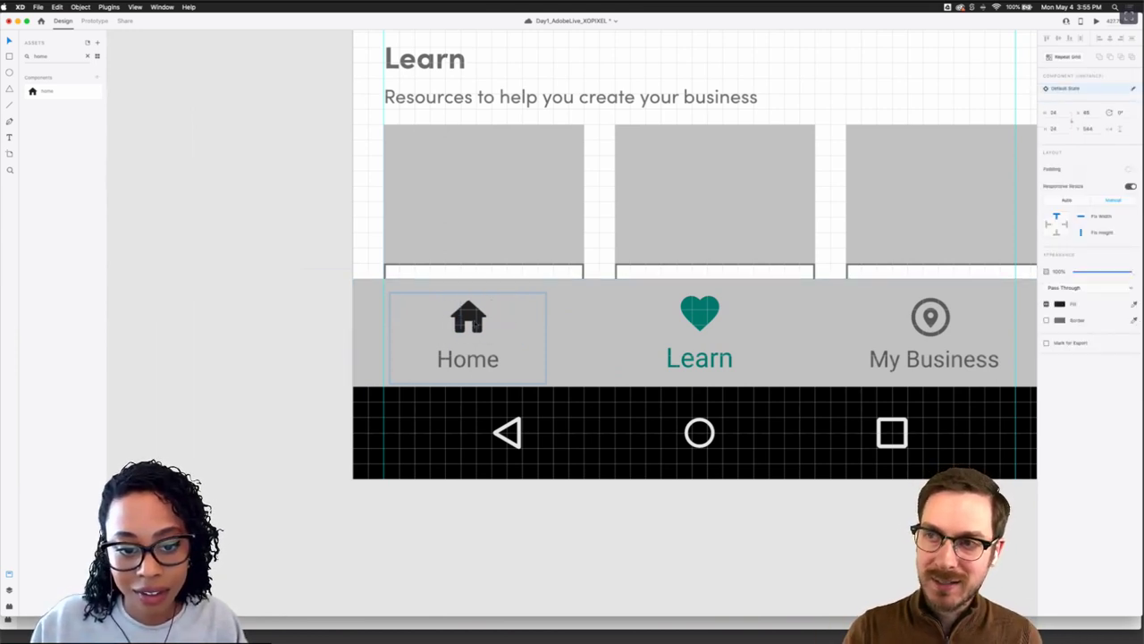
Examine the navigation bar's three tabs up close and within the full Home Screen layout
{"action": "scroll", "coordinate": [475, 335], "scroll_direction": "down", "scroll_amount": 1}
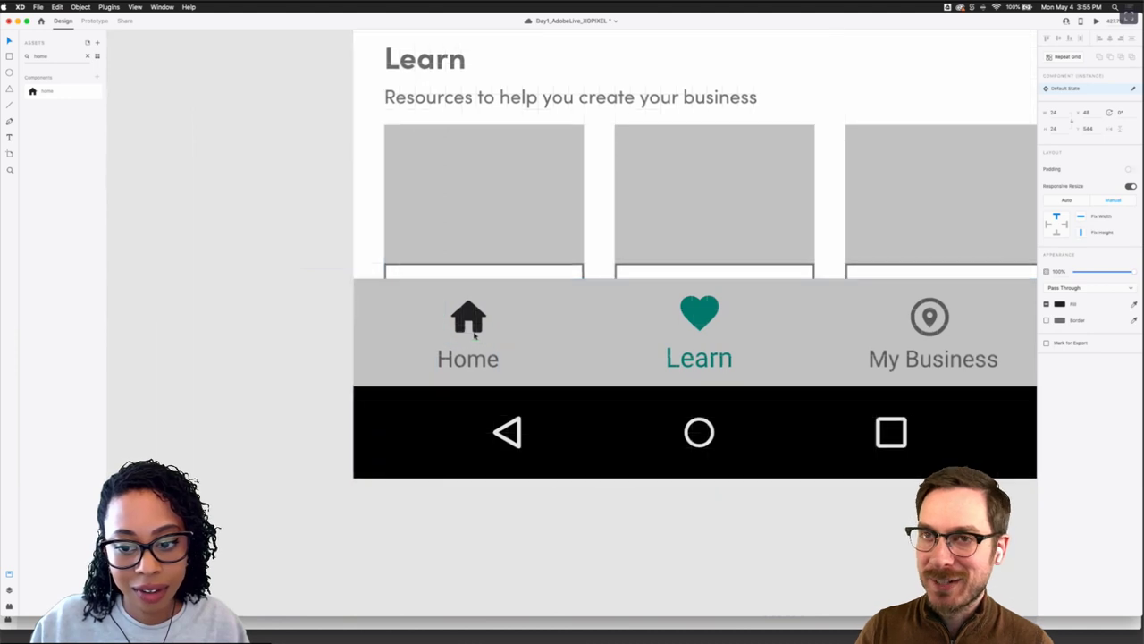
{"action": "scroll", "coordinate": [475, 334], "scroll_direction": "down", "scroll_amount": 3}
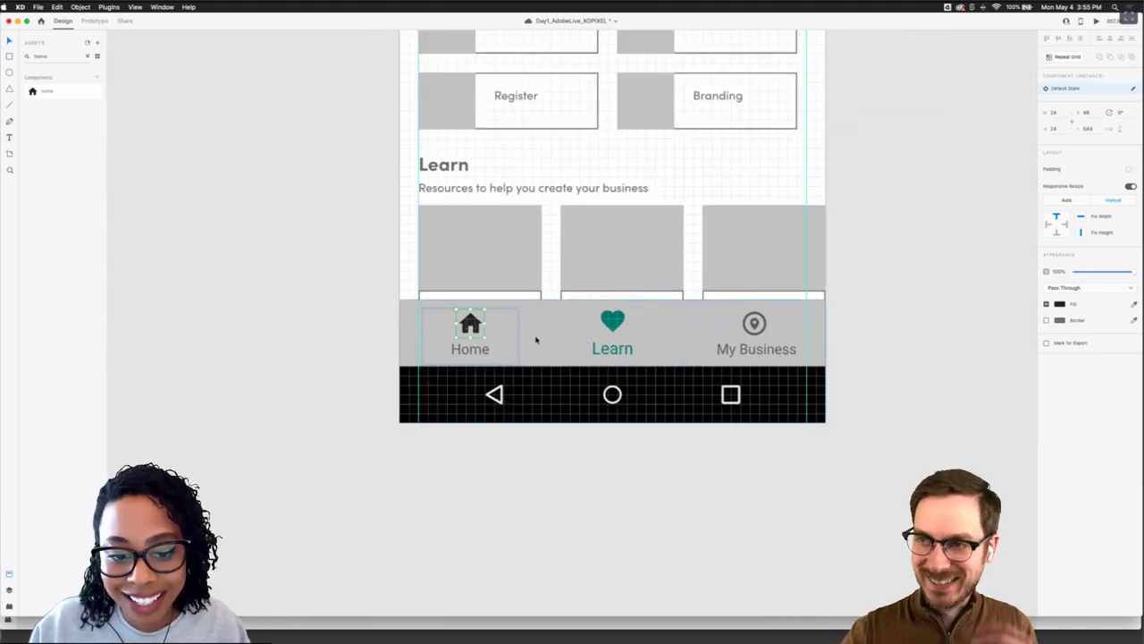
{"action": "left_click", "coordinate": [603, 329]}
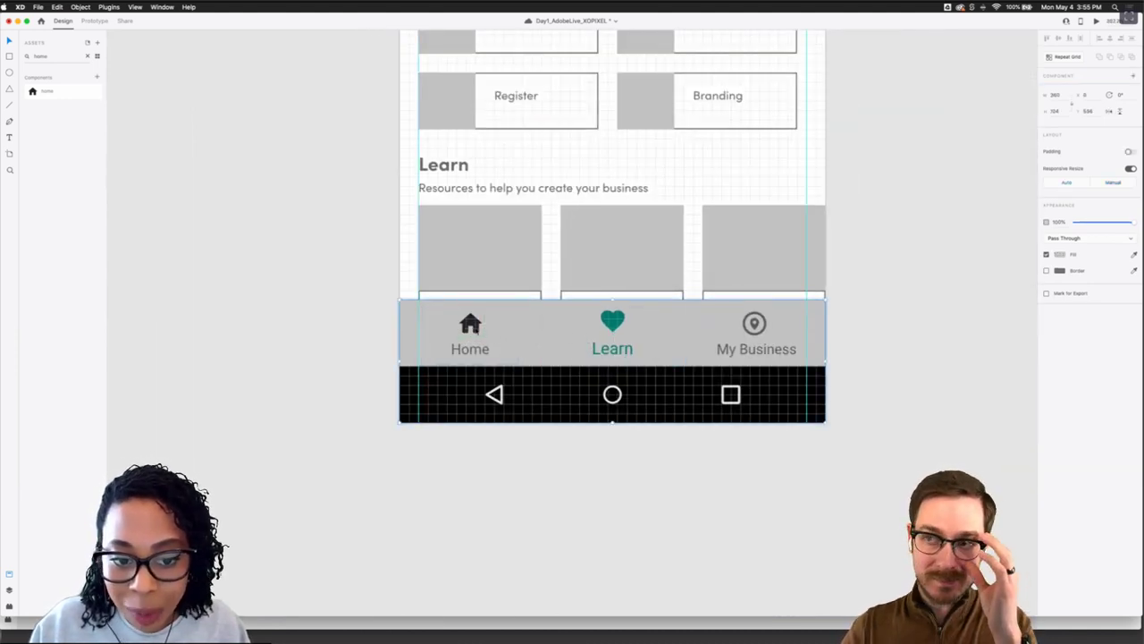
{"action": "scroll", "coordinate": [471, 325], "scroll_direction": "up", "scroll_amount": 3}
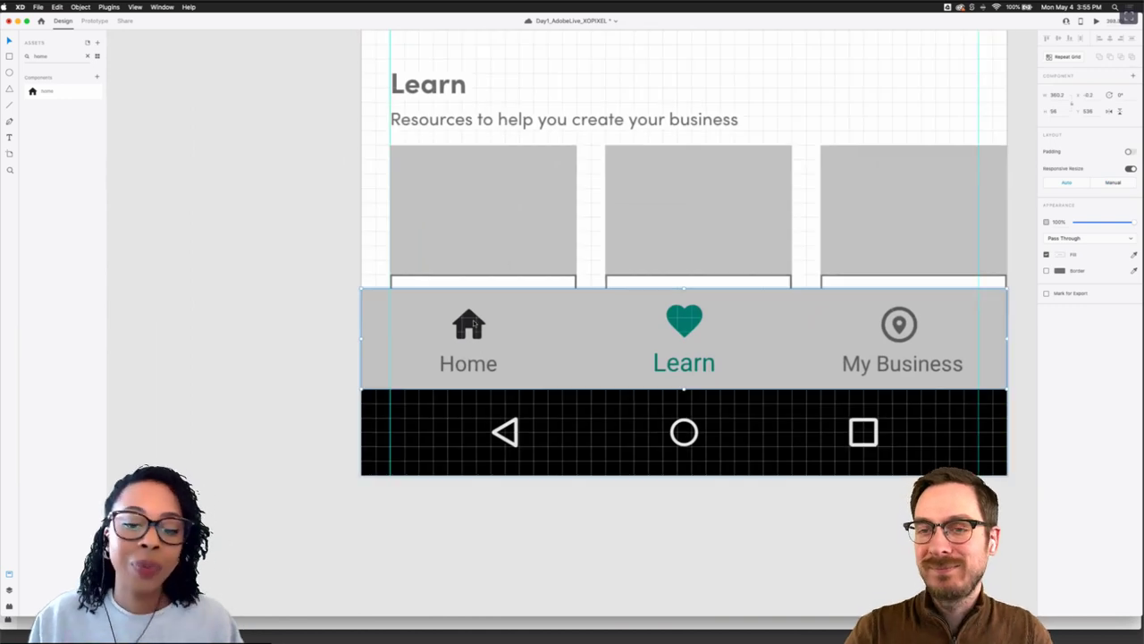
{"action": "double_click", "coordinate": [473, 323]}
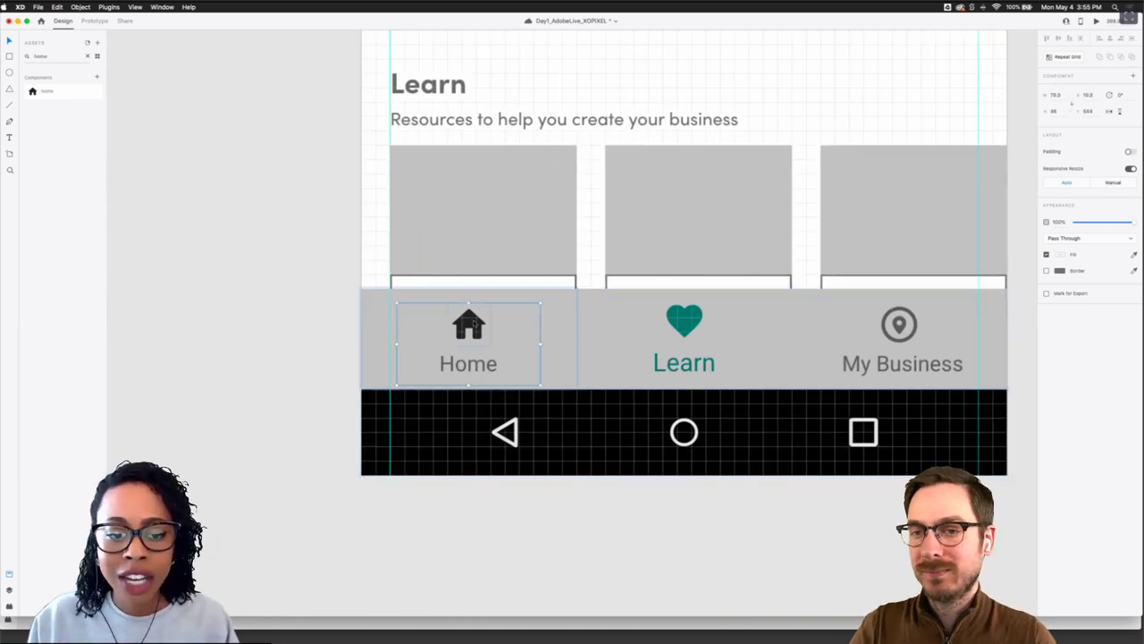
{"action": "left_click", "coordinate": [608, 334]}
{"action": "scroll", "coordinate": [590, 349], "scroll_direction": "right", "scroll_amount": 2}
{"action": "scroll", "coordinate": [590, 351], "scroll_direction": "right", "scroll_amount": 2}
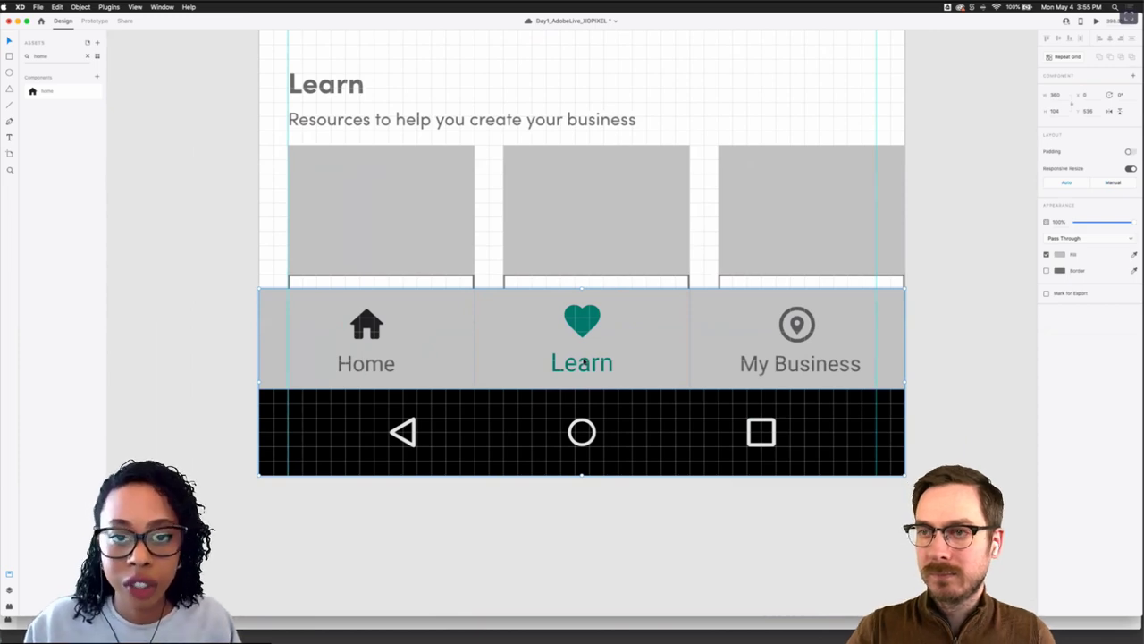
{"action": "scroll", "coordinate": [618, 263], "scroll_direction": "down", "scroll_amount": 3}
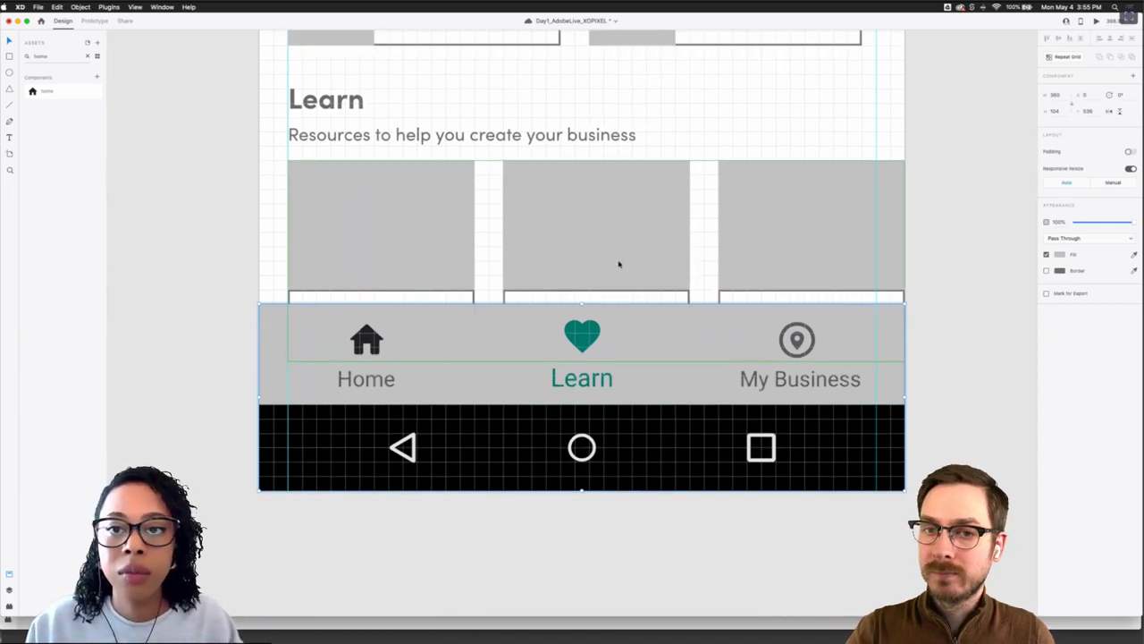
{"action": "key", "text": "super+apostrophe"}
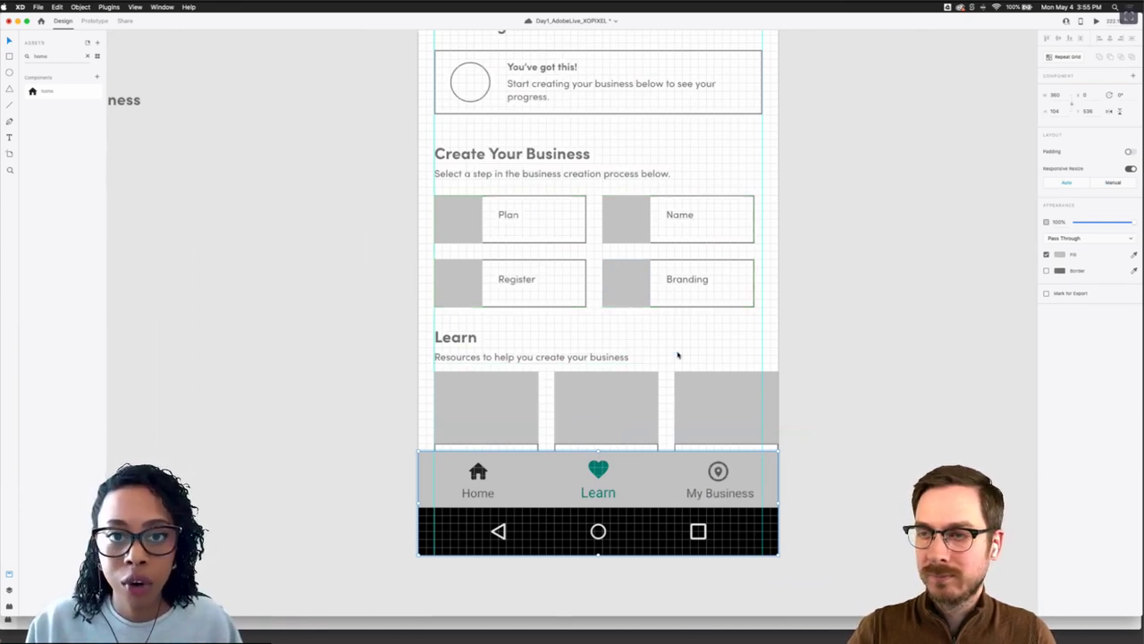
{"action": "scroll", "coordinate": [678, 355], "scroll_direction": "down", "scroll_amount": 1}
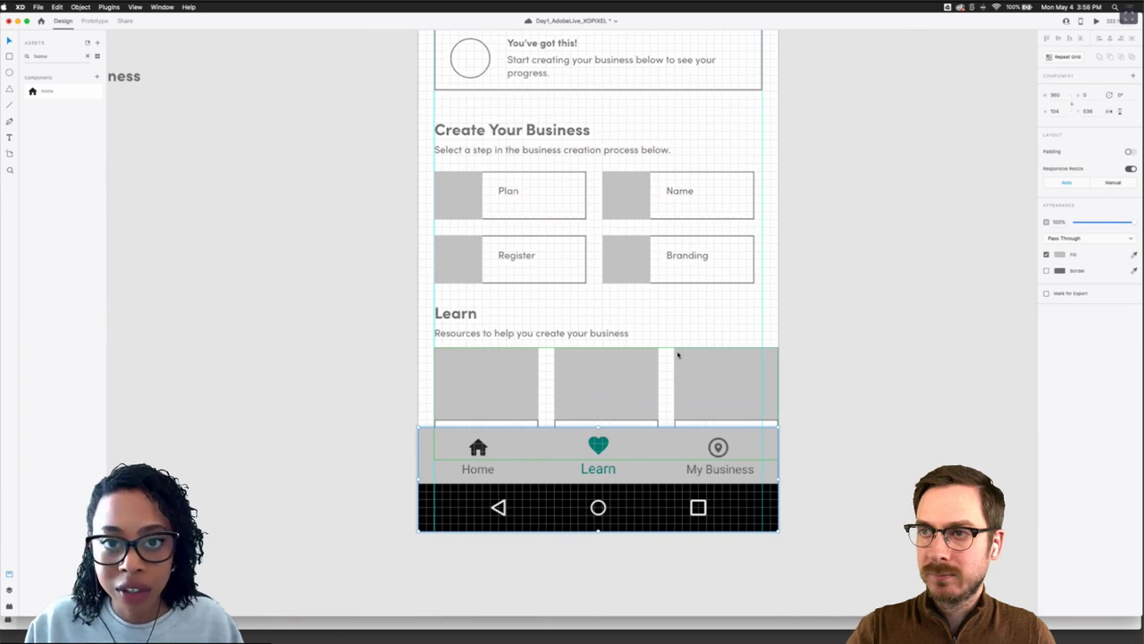
{"action": "scroll", "coordinate": [607, 420], "scroll_direction": "down", "scroll_amount": 3}
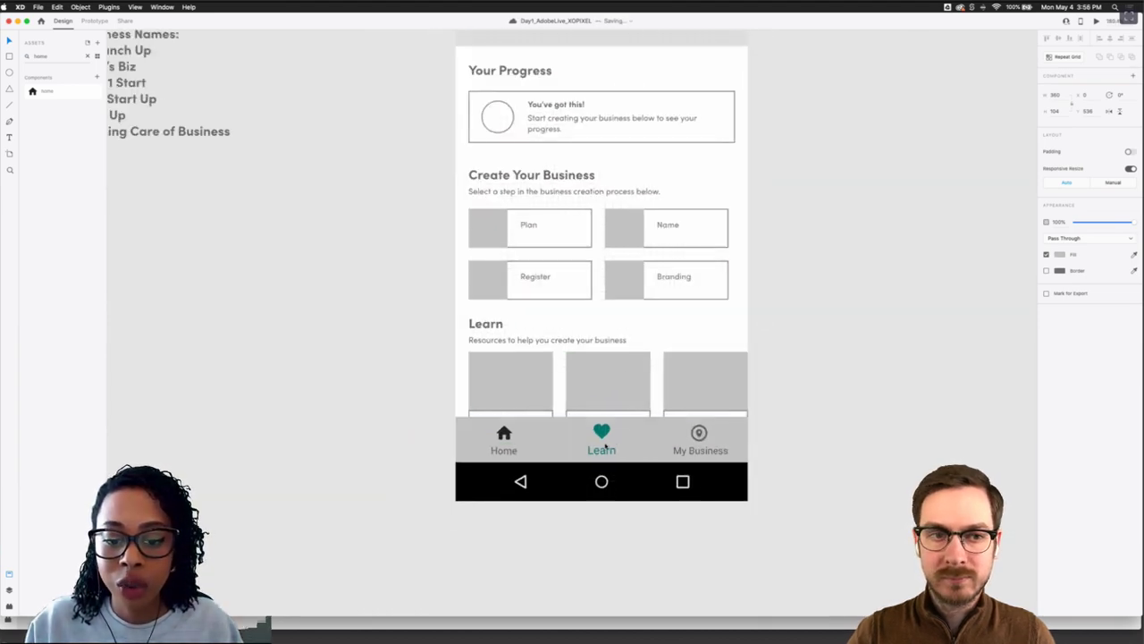
{"action": "scroll", "coordinate": [600, 429], "scroll_direction": "up", "scroll_amount": 6}
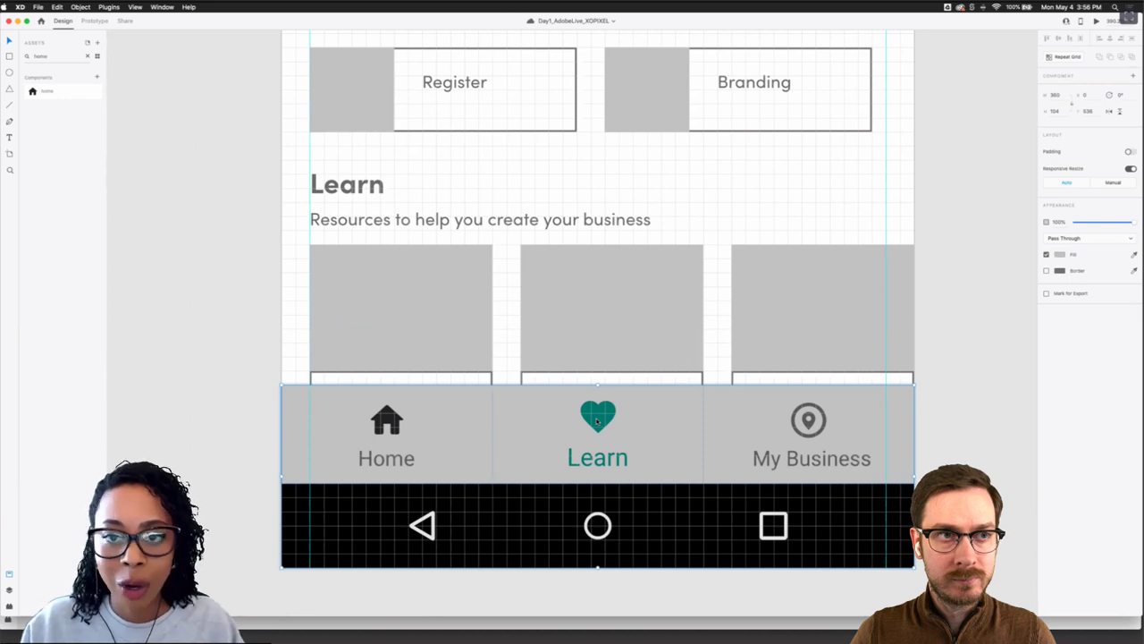
{"action": "scroll", "coordinate": [594, 423], "scroll_direction": "up", "scroll_amount": 3}
{"action": "scroll", "coordinate": [597, 427], "scroll_direction": "down", "scroll_amount": 4}
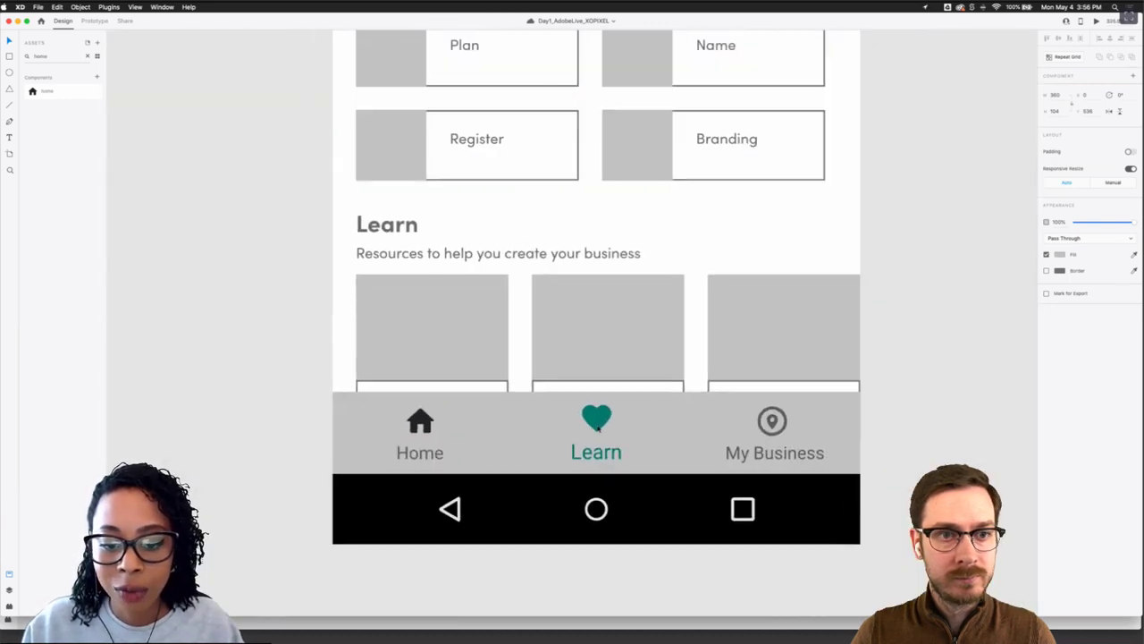
Replace the heart icon in the Learn tab with the school icon component, centered above the Learn label
{"action": "left_click_drag", "start_coordinate": [599, 428], "coordinate": [560, 376]}
{"action": "double_click", "coordinate": [557, 406]}
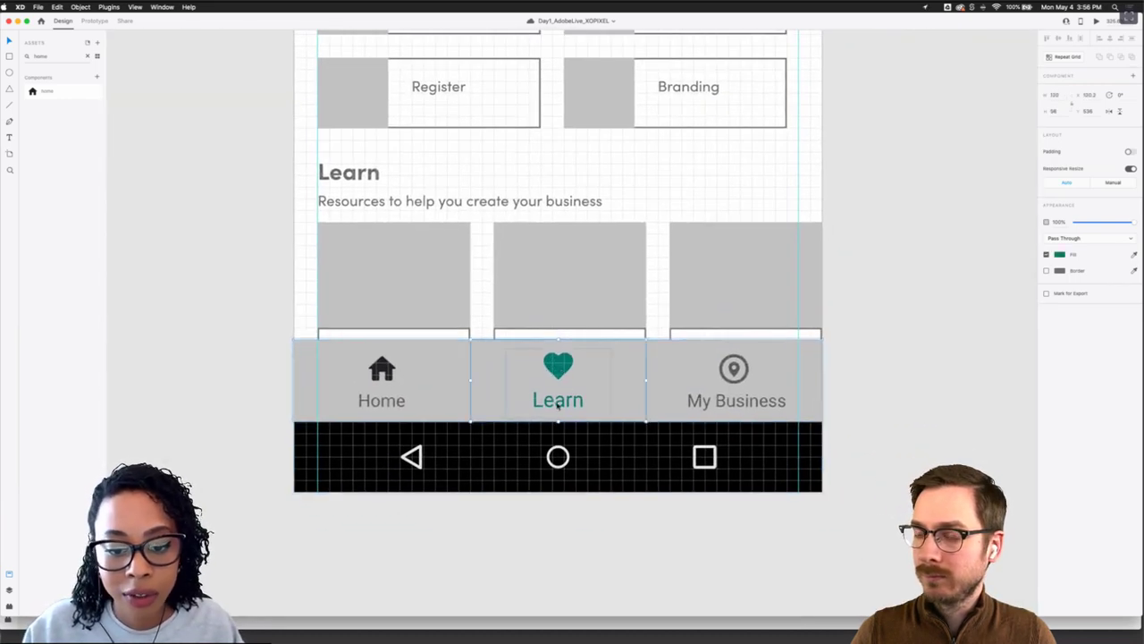
{"action": "double_click", "coordinate": [557, 405]}
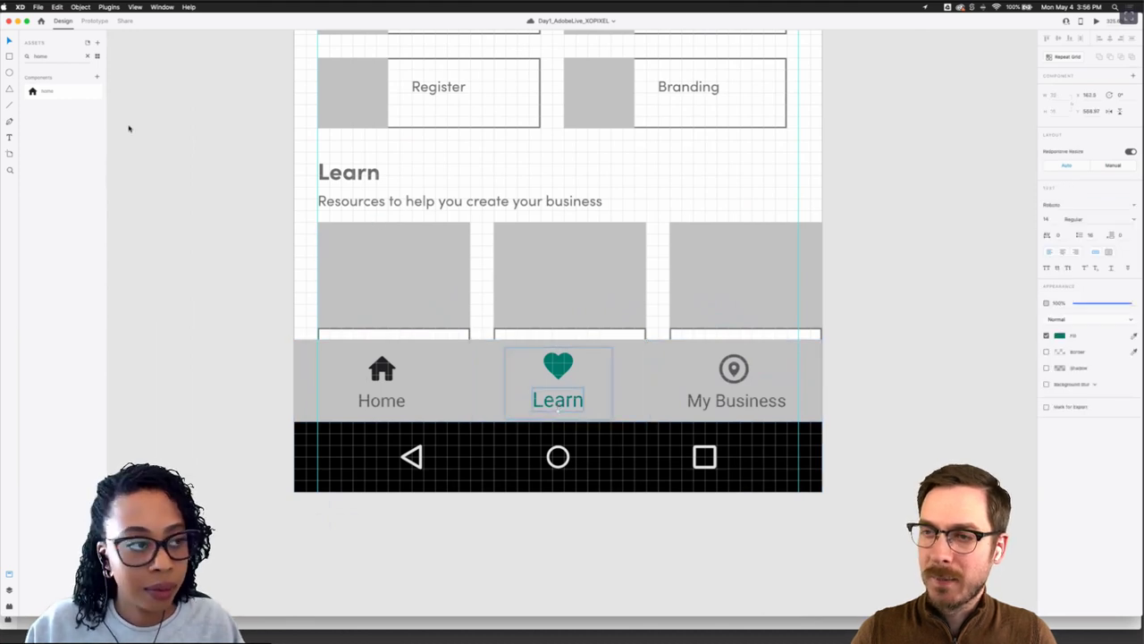
{"action": "left_click", "coordinate": [77, 57]}
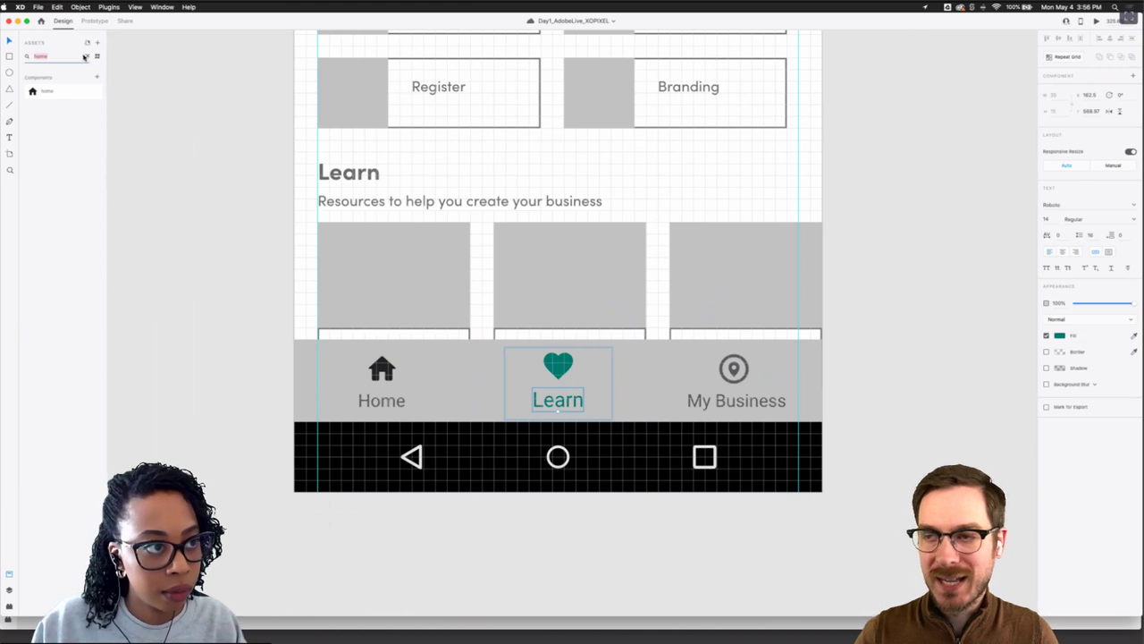
{"action": "left_click", "coordinate": [85, 56]}
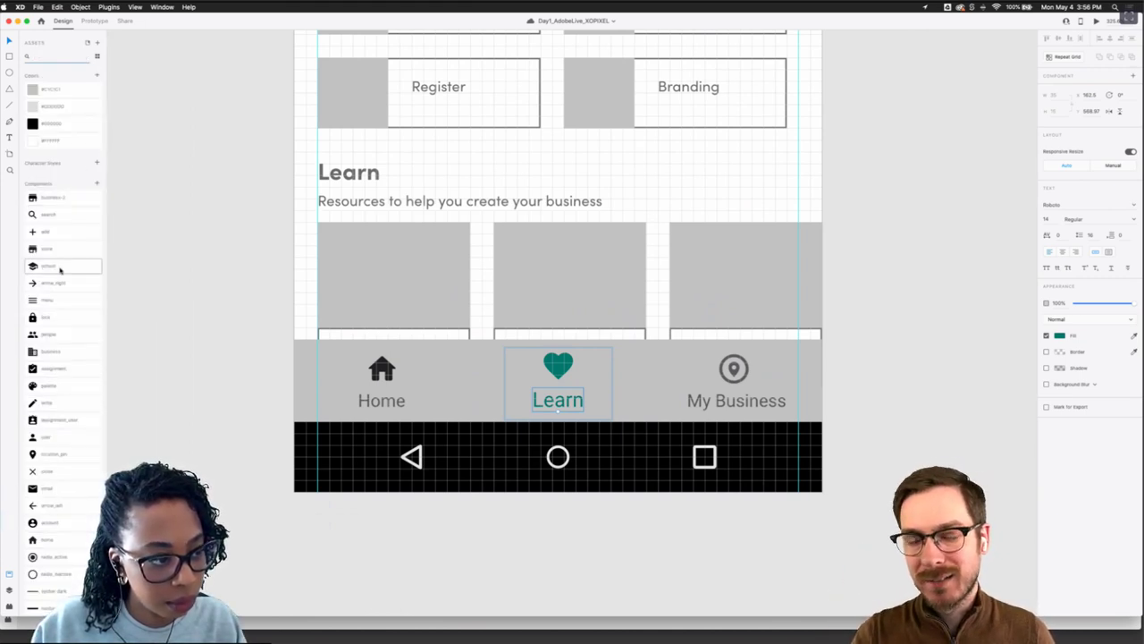
{"action": "left_click_drag", "start_coordinate": [58, 269], "coordinate": [558, 371]}
{"action": "left_click", "coordinate": [557, 363]}
{"action": "key", "text": "Delete"}
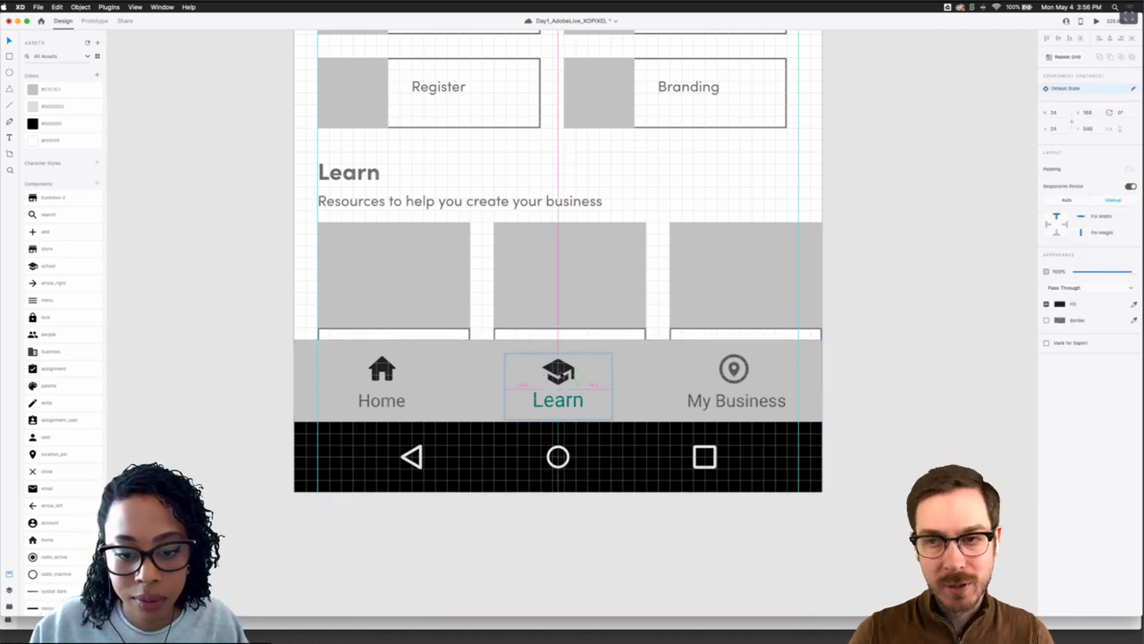
Apply the #000000 asset color to the Learn label and shift the school icon slightly upward
{"action": "left_click", "coordinate": [558, 400]}
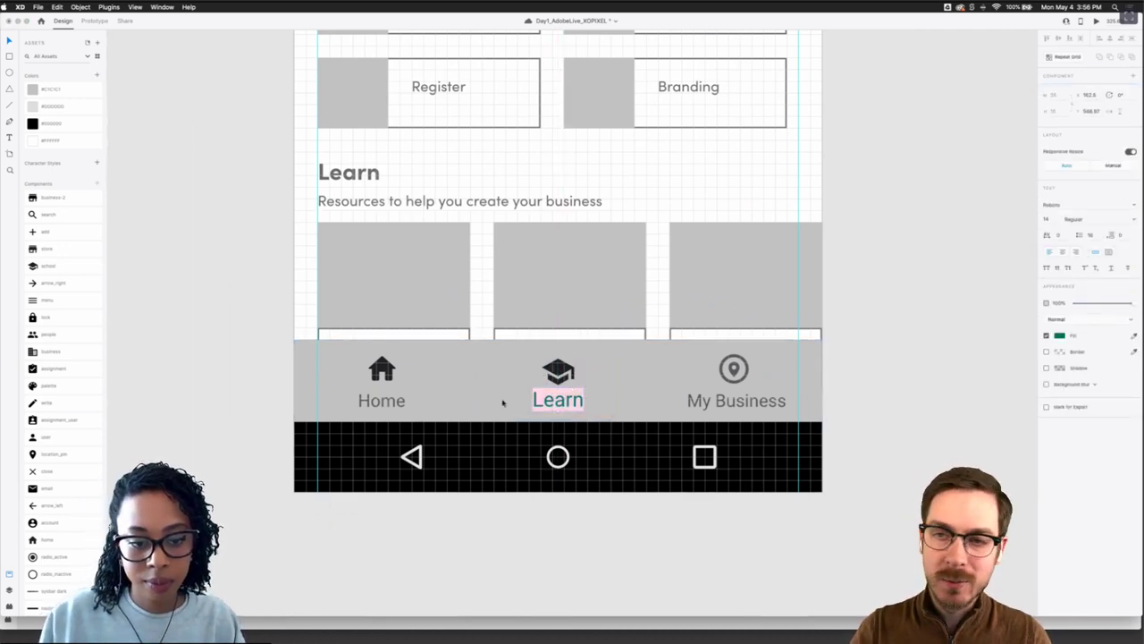
{"action": "key", "text": "Escape"}
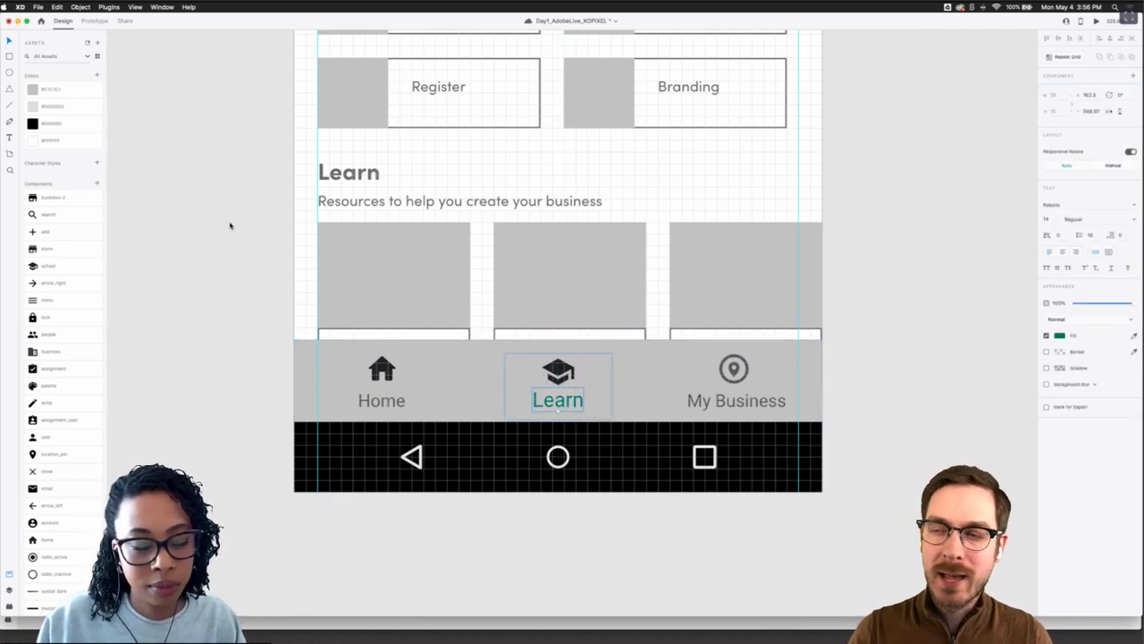
{"action": "left_click", "coordinate": [69, 122]}
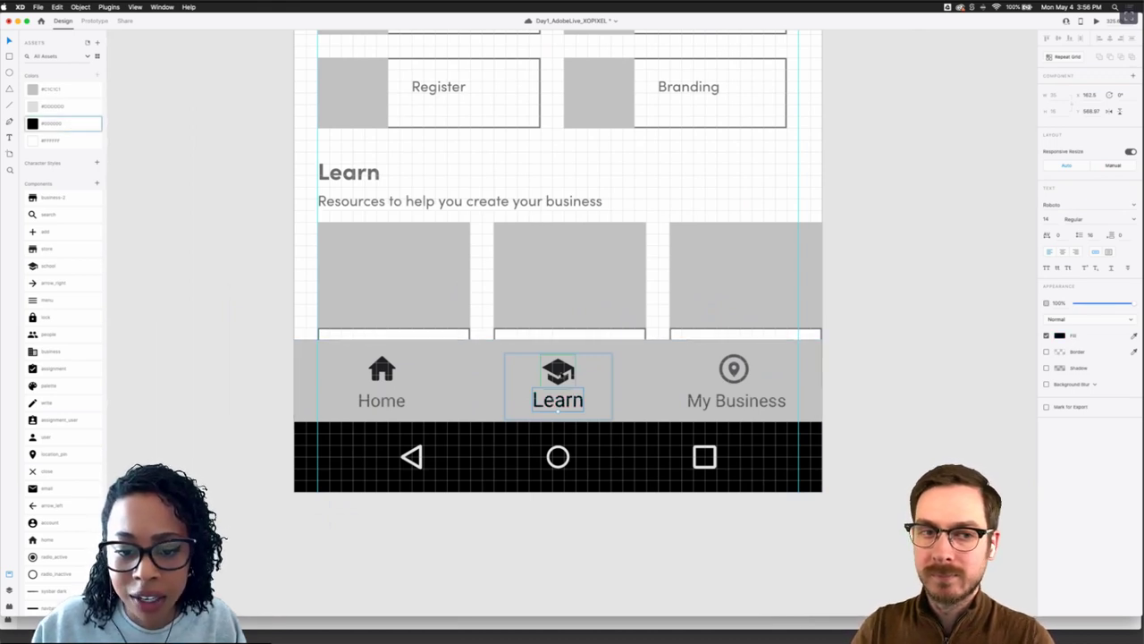
{"action": "left_click", "coordinate": [561, 372]}
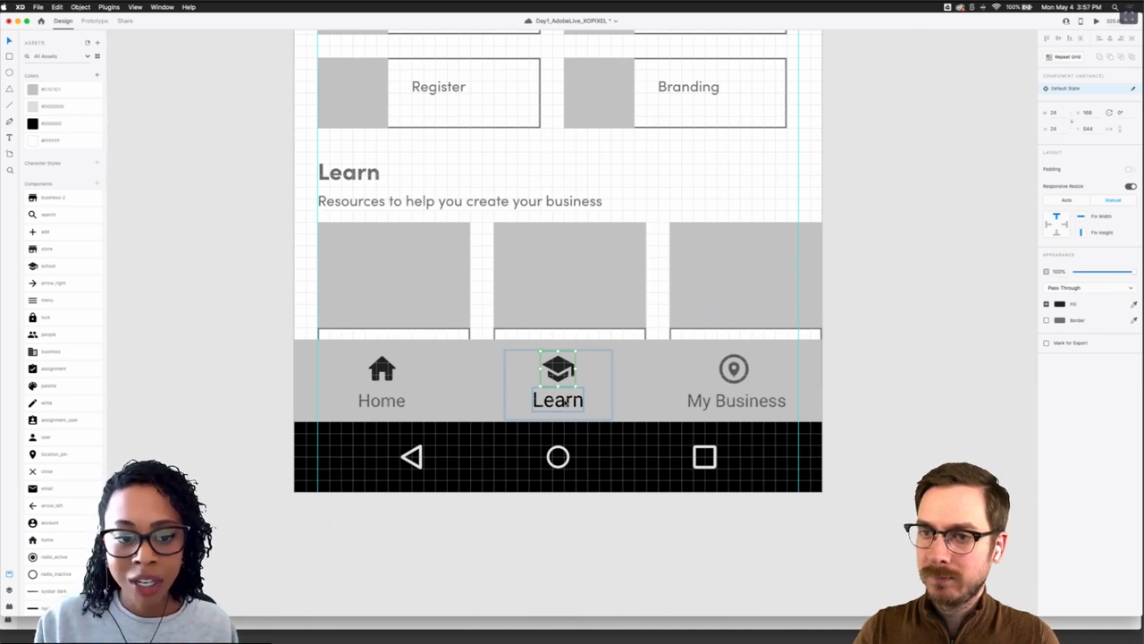
{"action": "key", "text": "Escape"}
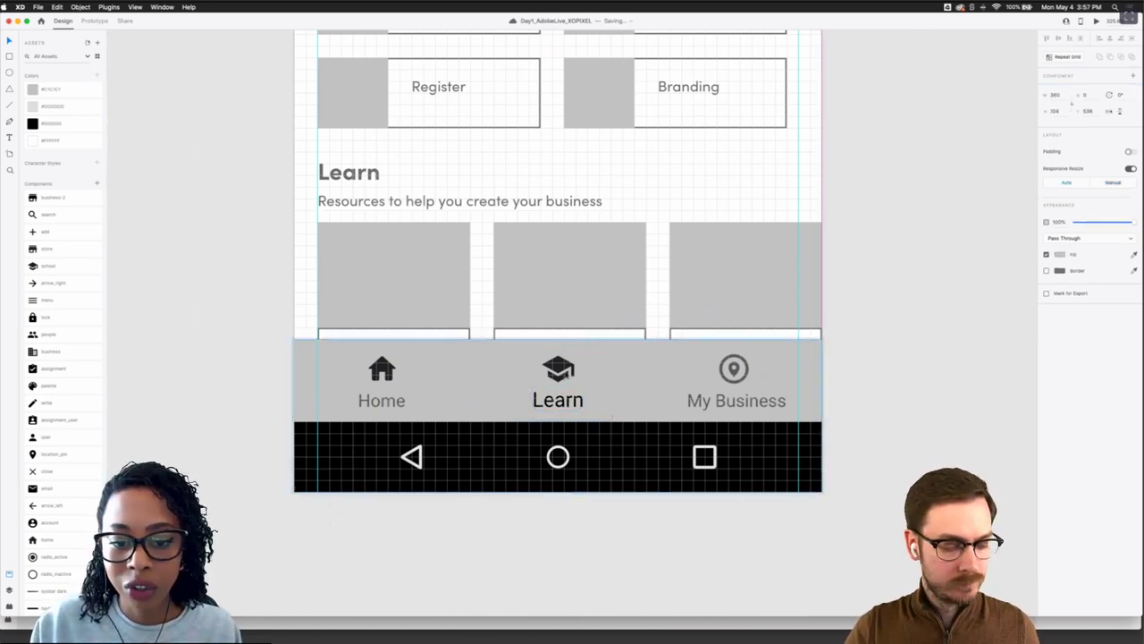
Replace the location pin icon in the My Business tab with the business-2 component, centered above the label
{"action": "double_click", "coordinate": [565, 373]}
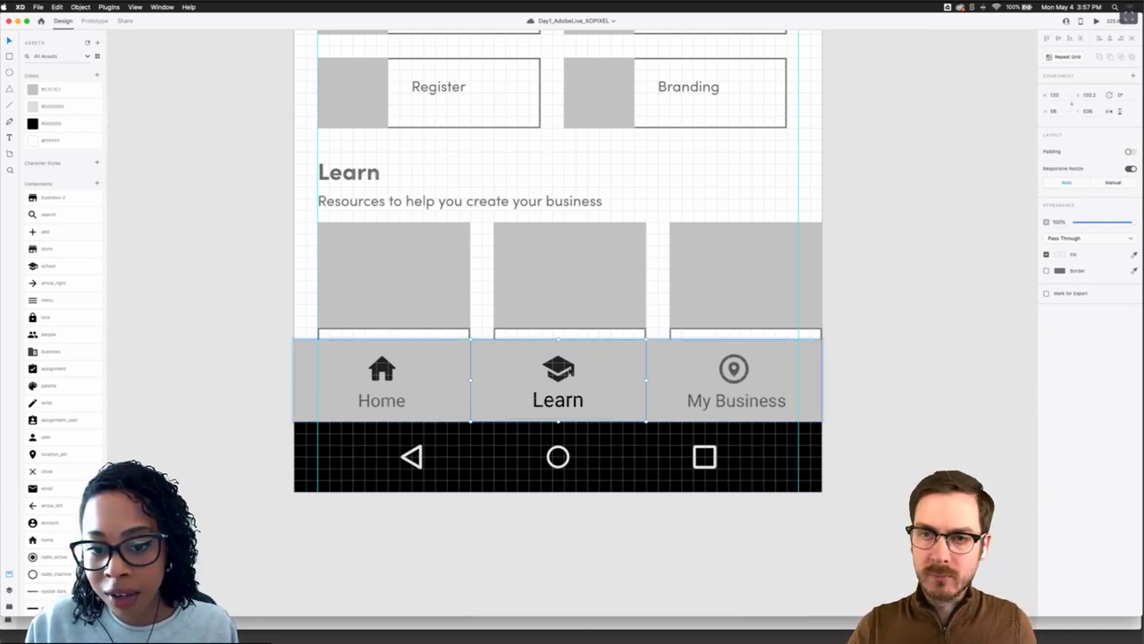
{"action": "double_click", "coordinate": [570, 372]}
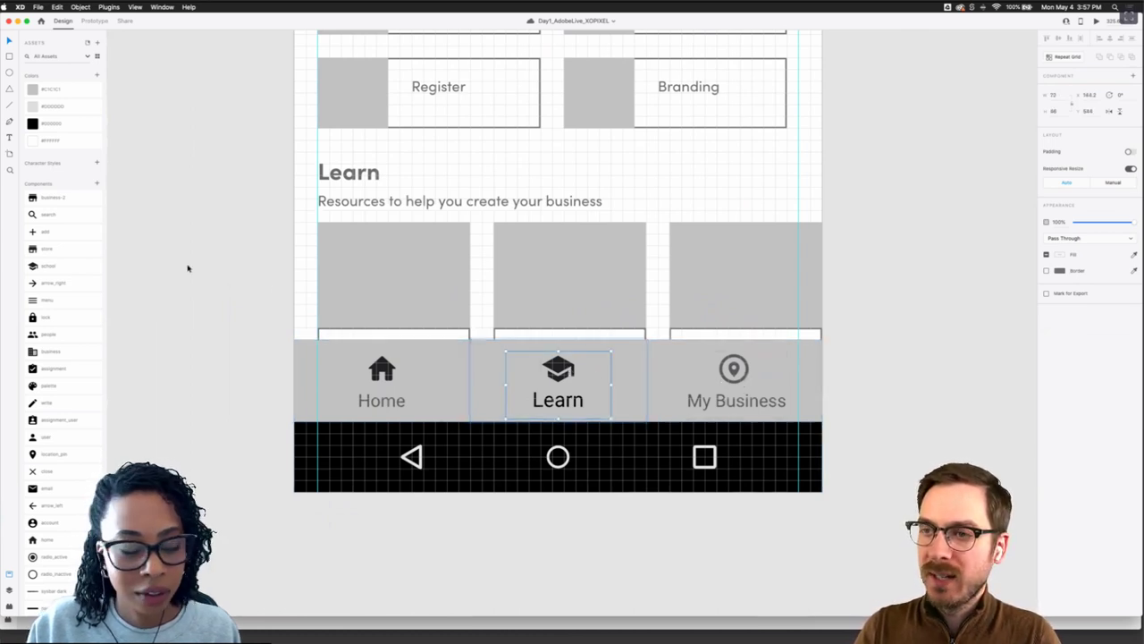
{"action": "left_click", "coordinate": [58, 57]}
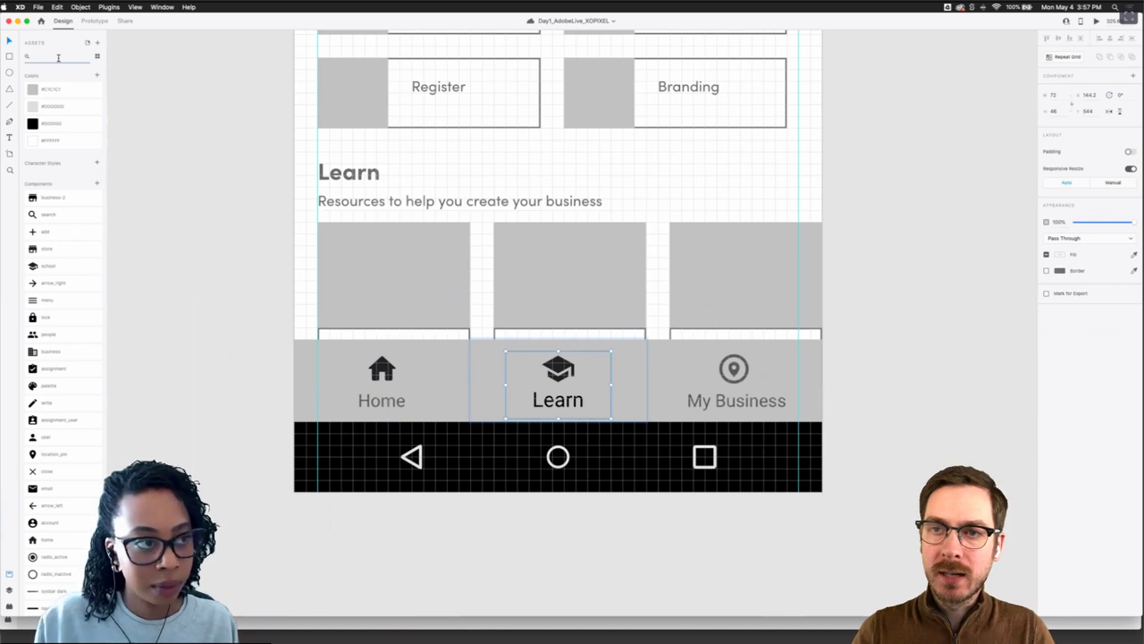
{"action": "type", "text": "busin"}
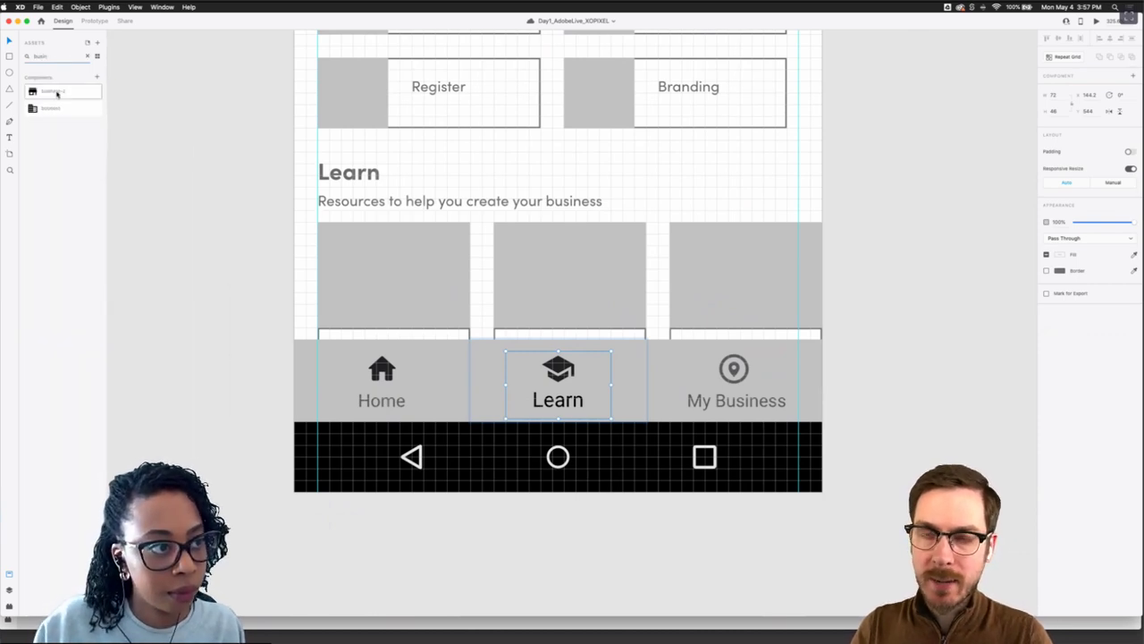
{"action": "left_click_drag", "start_coordinate": [56, 92], "coordinate": [674, 368]}
{"action": "key", "text": "super+x"}
{"action": "double_click", "coordinate": [735, 379]}
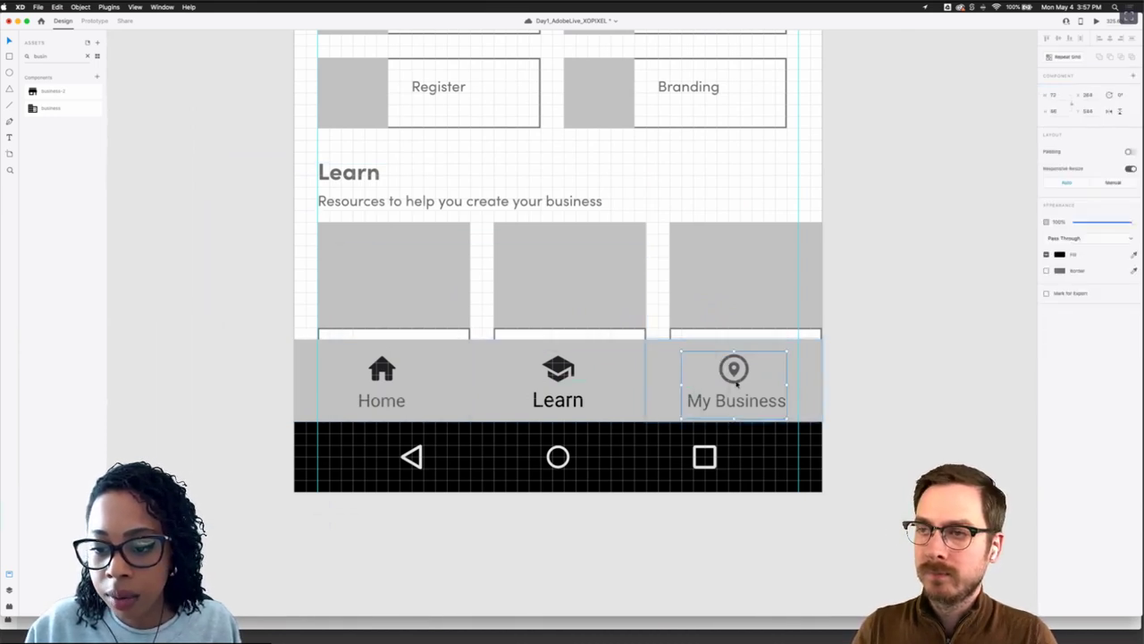
{"action": "key", "text": "BackSpace"}
{"action": "key", "text": "ctrl+v"}
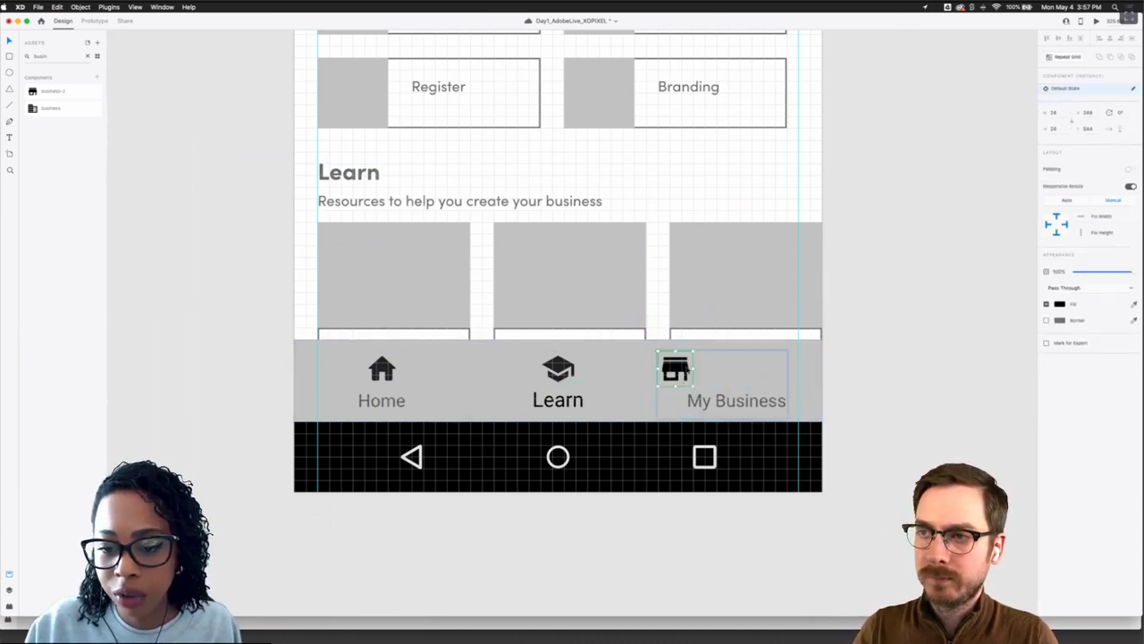
{"action": "left_click_drag", "start_coordinate": [670, 364], "coordinate": [751, 372]}
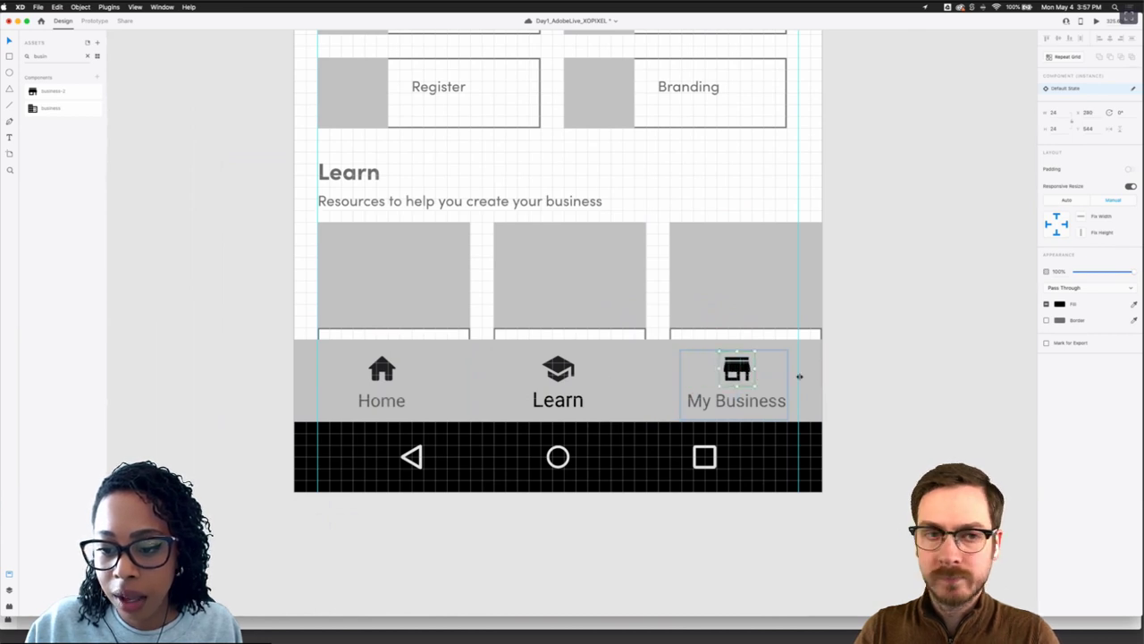
{"action": "left_click", "coordinate": [843, 382]}
Set the opacity of the My Business and Home tab labels to 100%
{"action": "scroll", "coordinate": [843, 381], "scroll_direction": "down", "scroll_amount": 4}
{"action": "scroll", "coordinate": [790, 386], "scroll_direction": "up", "scroll_amount": 4}
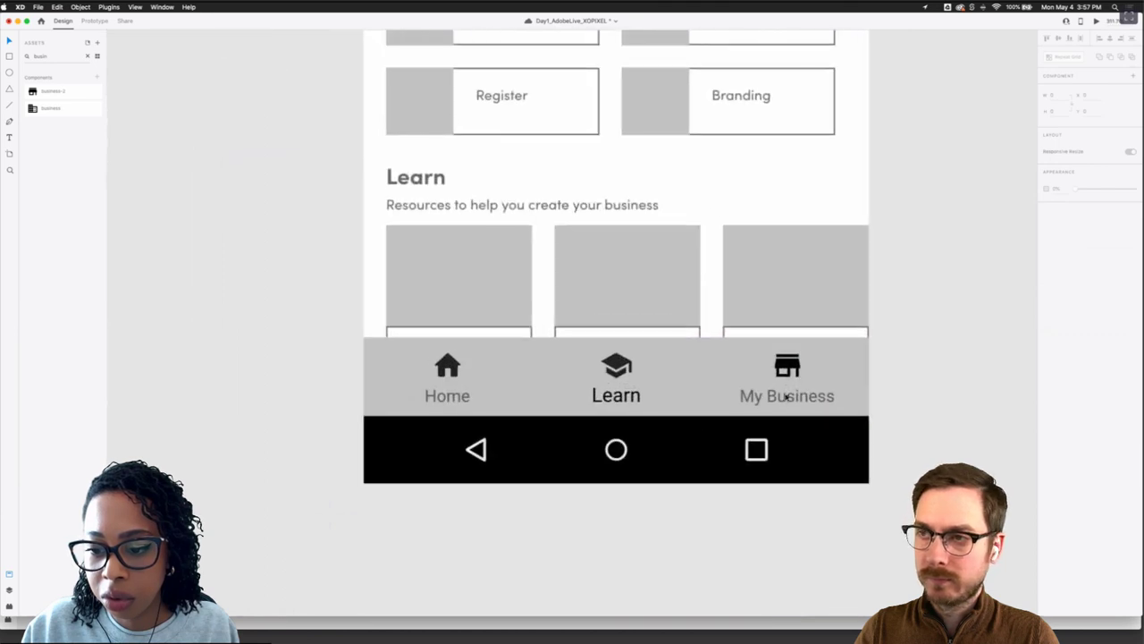
{"action": "left_click", "coordinate": [786, 396]}
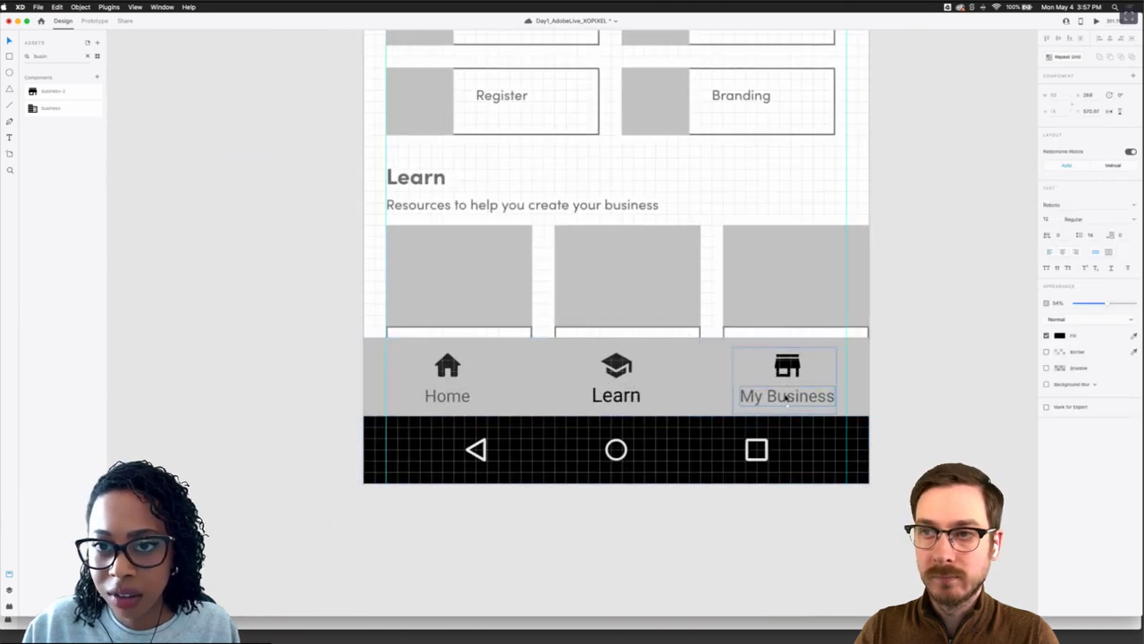
{"action": "left_click", "coordinate": [1123, 310]}
{"action": "left_click", "coordinate": [917, 370]}
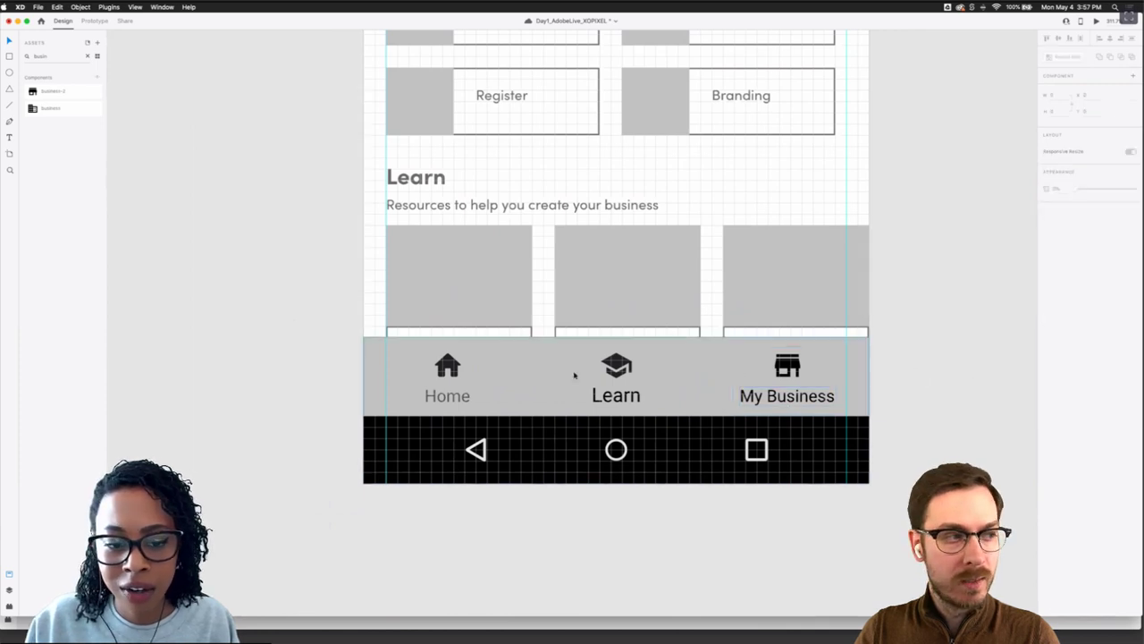
{"action": "double_click", "coordinate": [447, 399]}
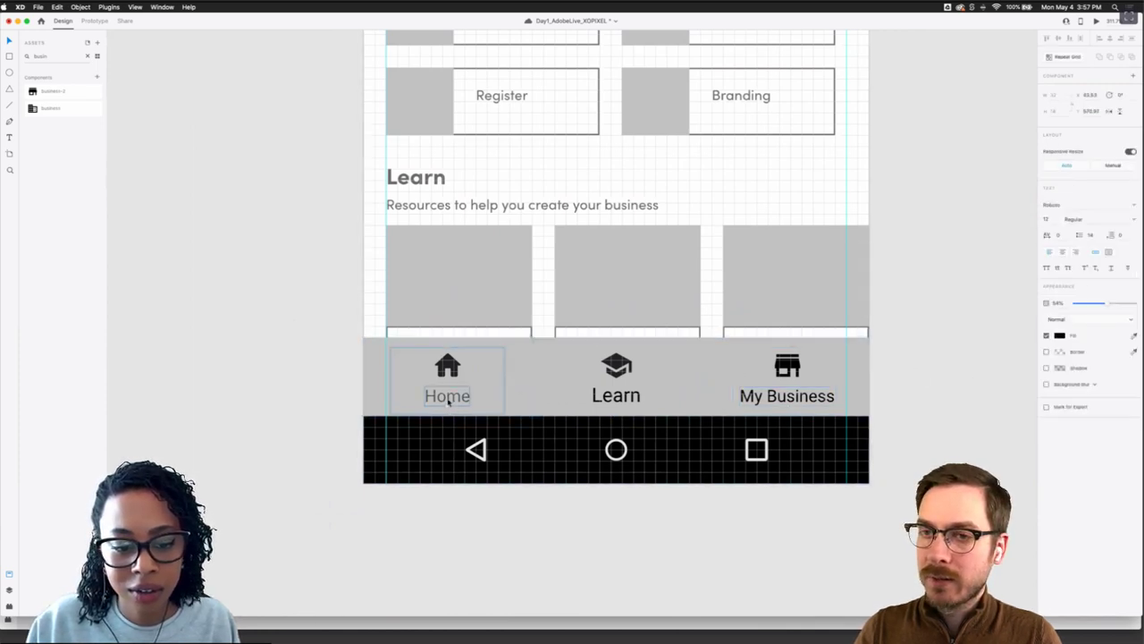
{"action": "left_click_drag", "start_coordinate": [1114, 298], "coordinate": [1124, 308]}
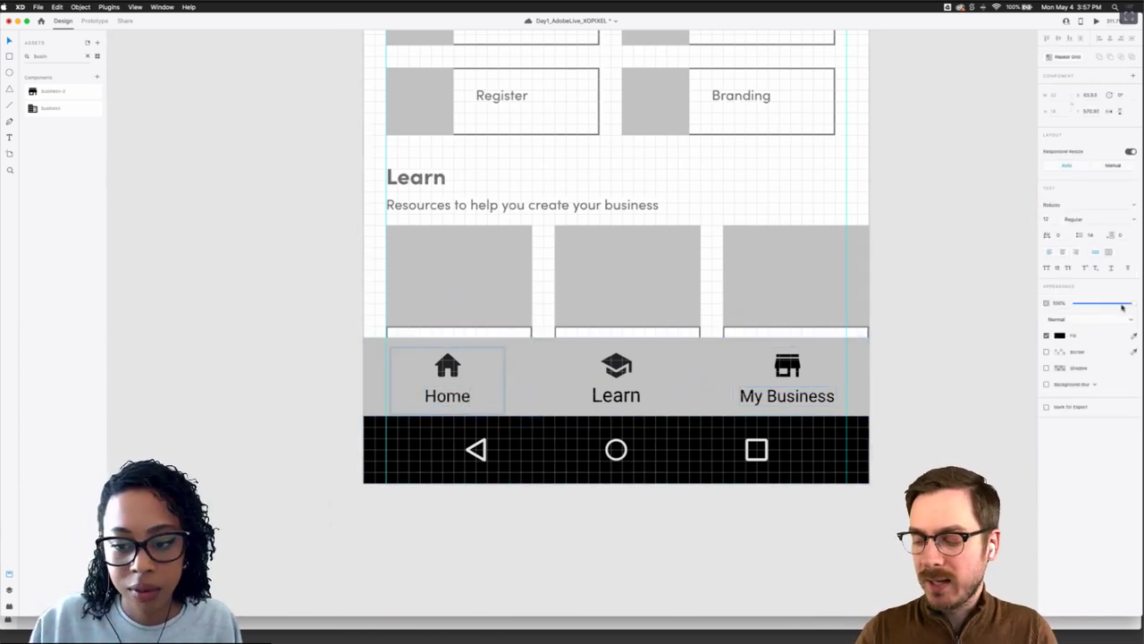
{"action": "left_click", "coordinate": [940, 342]}
Center each icon and its label on one another in the My Business, Learn and Home tabs
{"action": "left_click", "coordinate": [790, 366]}
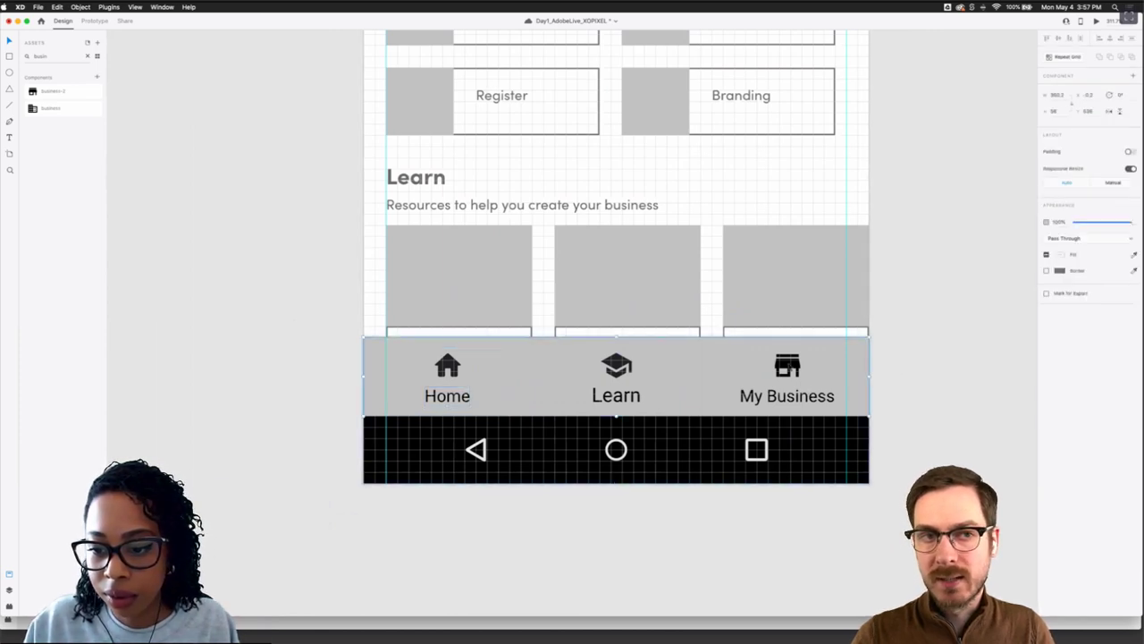
{"action": "double_click", "coordinate": [790, 366]}
{"action": "double_click", "coordinate": [790, 366]}
{"action": "double_click", "coordinate": [789, 368]}
{"action": "key", "text": "Escape"}
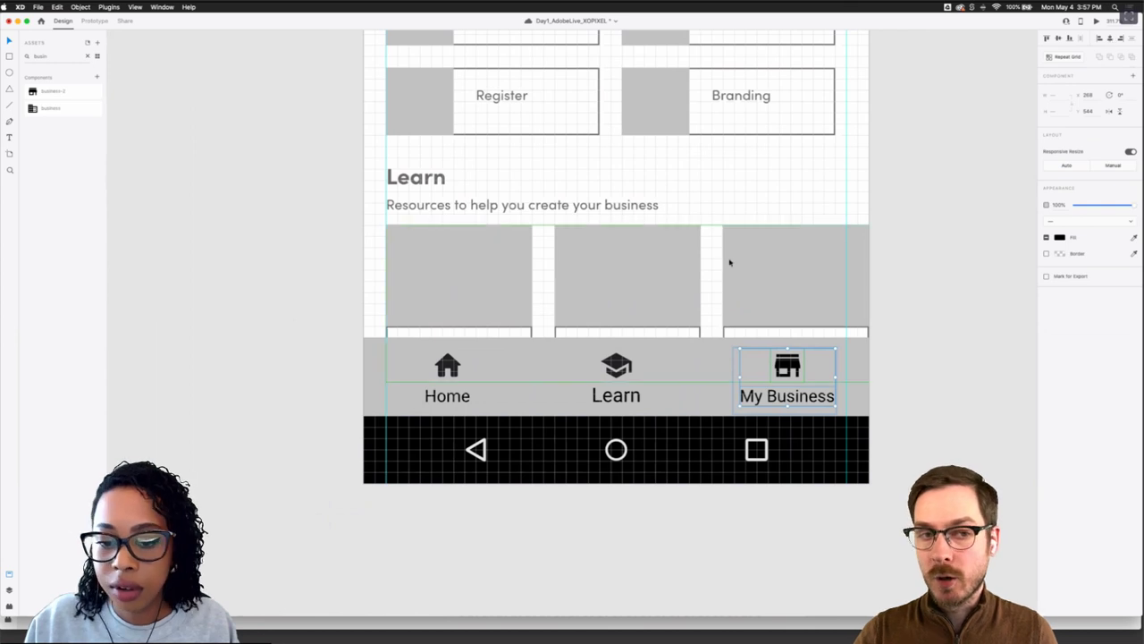
{"action": "double_click", "coordinate": [611, 379]}
{"action": "key", "text": "Escape"}
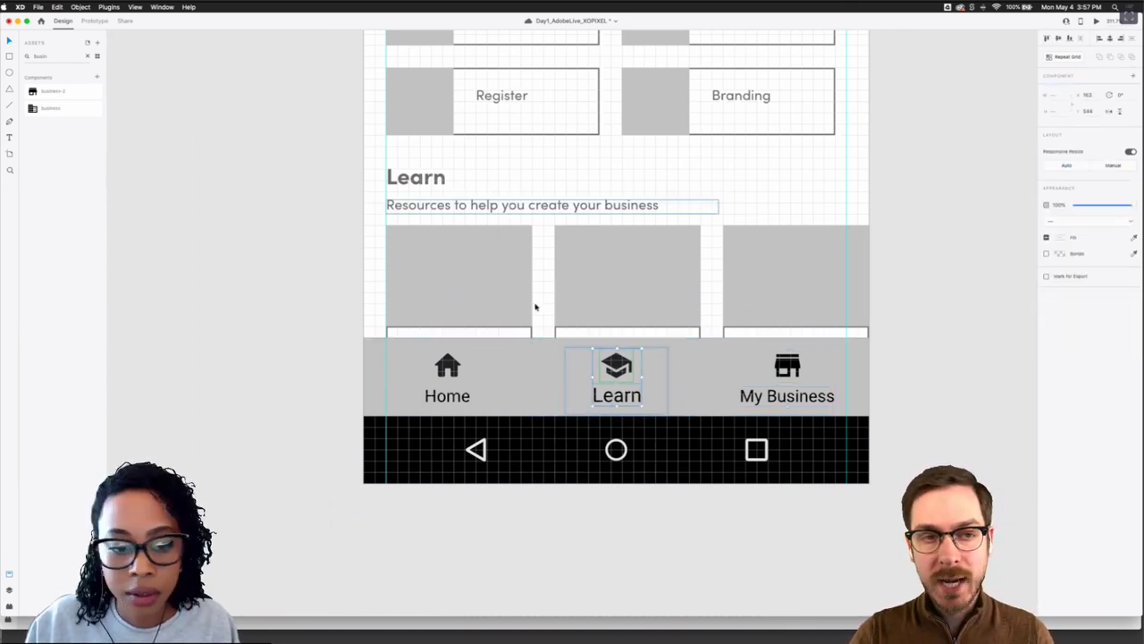
{"action": "double_click", "coordinate": [448, 374]}
{"action": "double_click", "coordinate": [448, 373]}
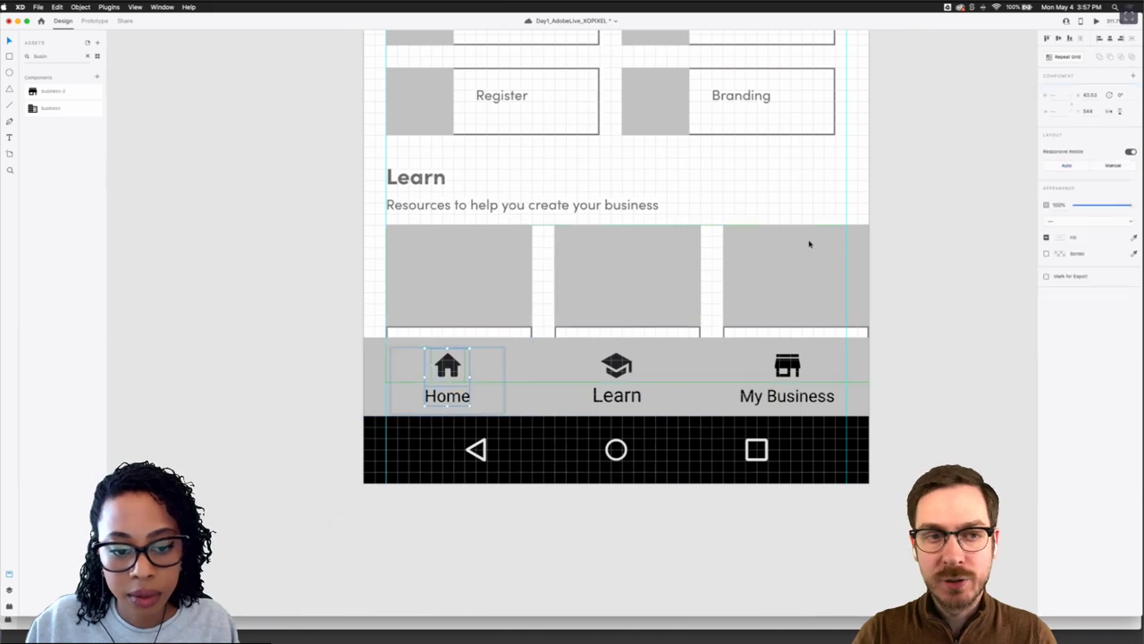
{"action": "key", "text": "Escape"}
{"action": "left_click", "coordinate": [951, 176]}
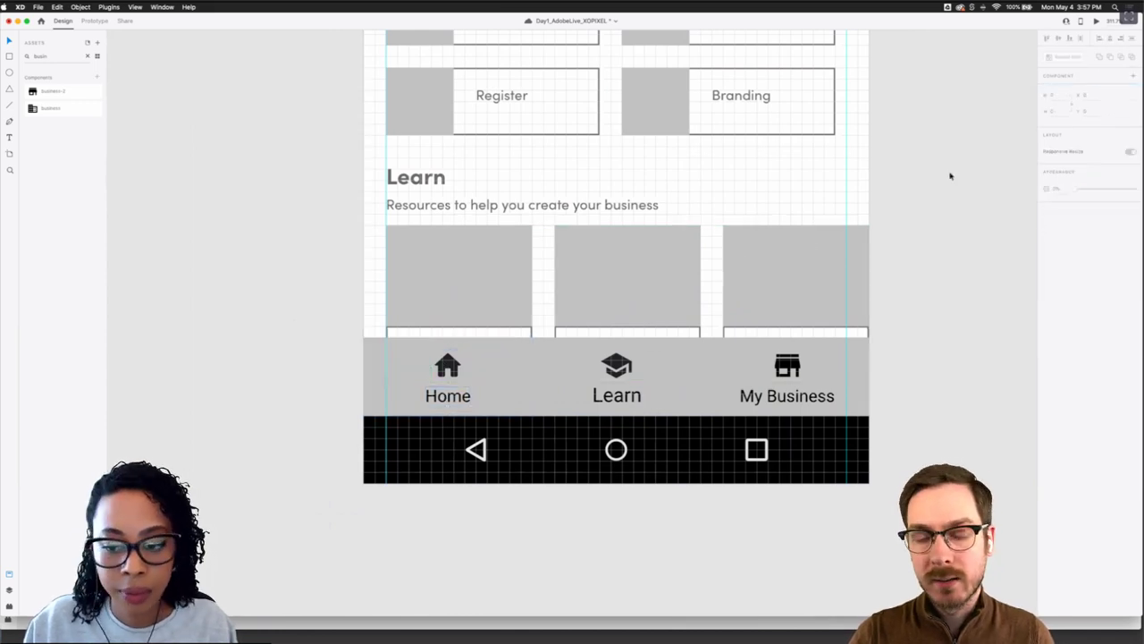
Review the finished navigation bar within the full Home Screen layout and in the preview window
{"action": "scroll", "coordinate": [951, 175], "scroll_direction": "down", "scroll_amount": 4}
{"action": "scroll", "coordinate": [829, 269], "scroll_direction": "right", "scroll_amount": 3}
{"action": "scroll", "coordinate": [830, 269], "scroll_direction": "up", "scroll_amount": 2}
{"action": "scroll", "coordinate": [830, 269], "scroll_direction": "down", "scroll_amount": 2}
{"action": "scroll", "coordinate": [830, 269], "scroll_direction": "right", "scroll_amount": 3}
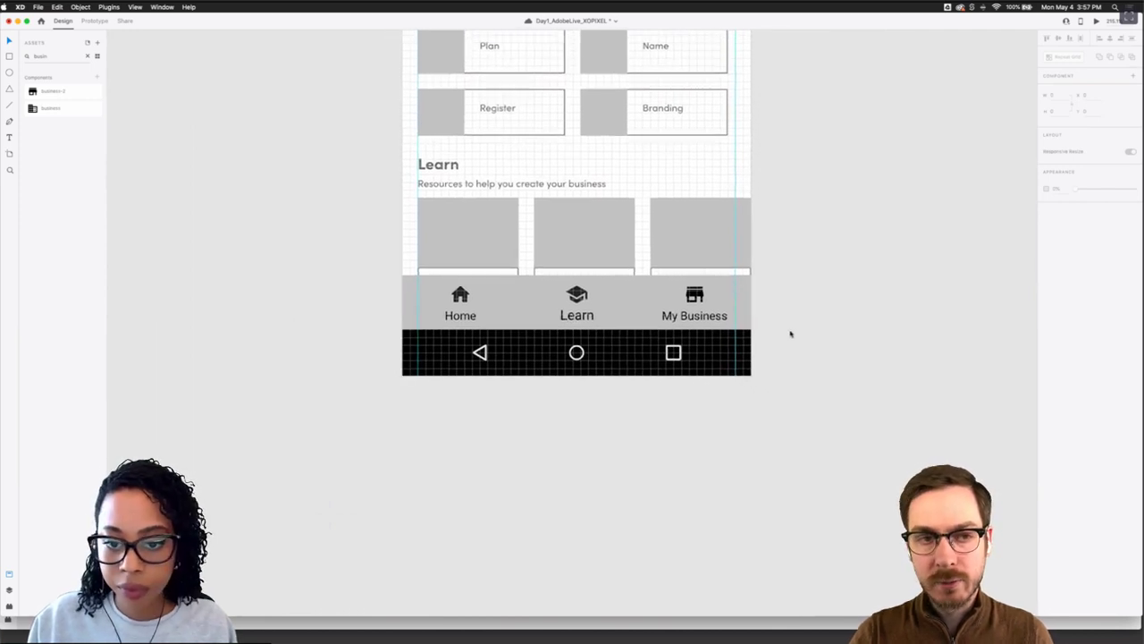
{"action": "scroll", "coordinate": [774, 334], "scroll_direction": "down", "scroll_amount": 3}
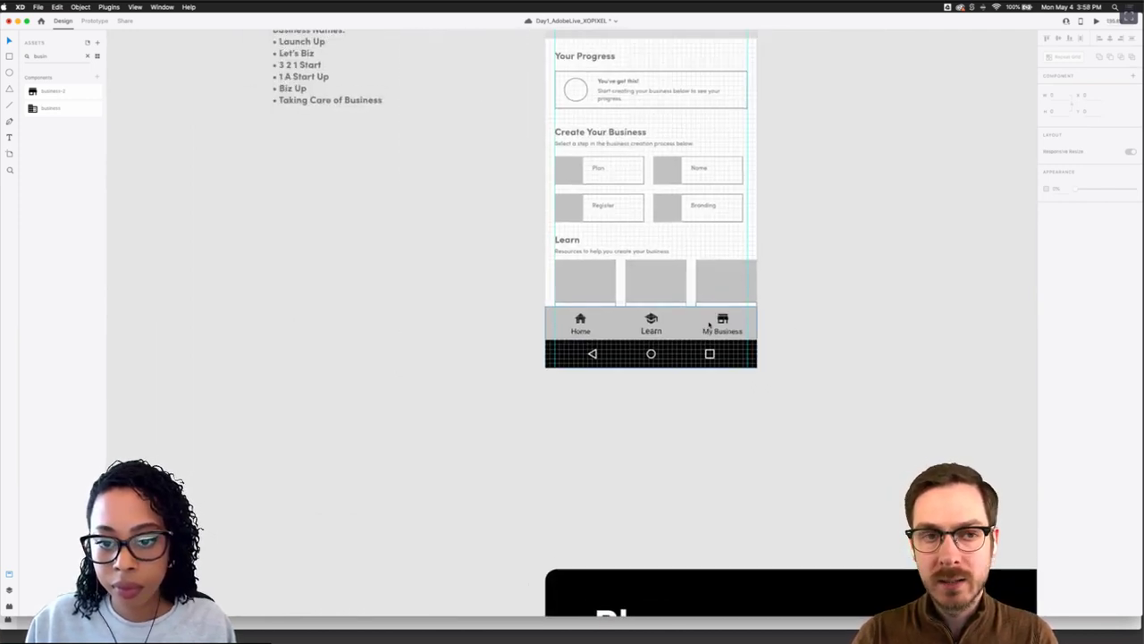
{"action": "scroll", "coordinate": [706, 322], "scroll_direction": "up", "scroll_amount": 3}
{"action": "scroll", "coordinate": [706, 321], "scroll_direction": "right", "scroll_amount": 1}
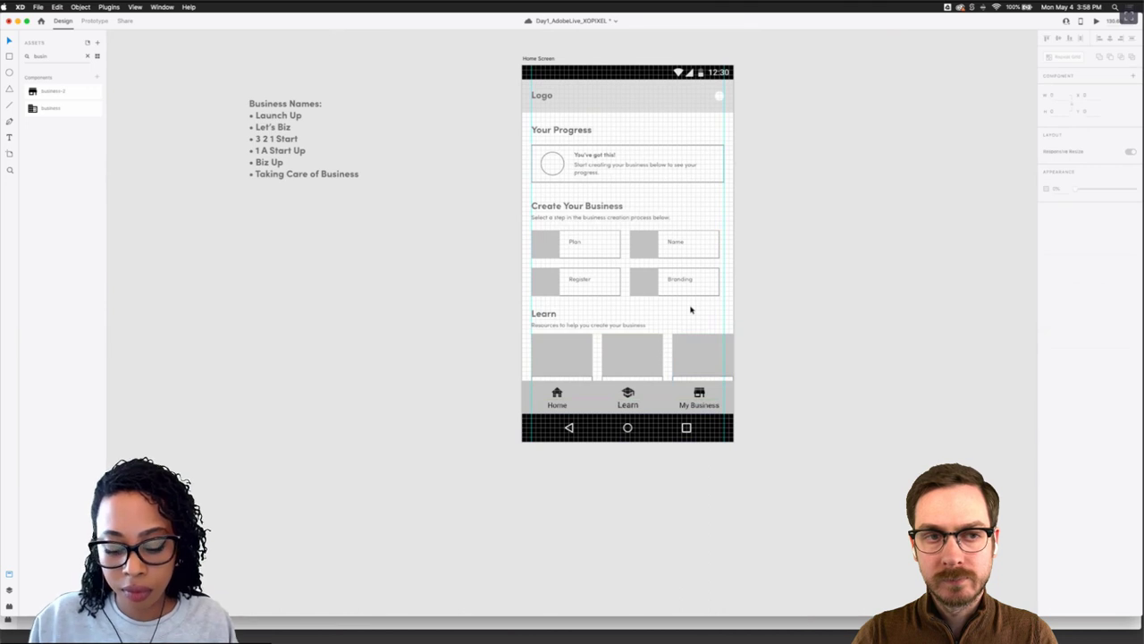
{"action": "key", "text": "super+Return"}
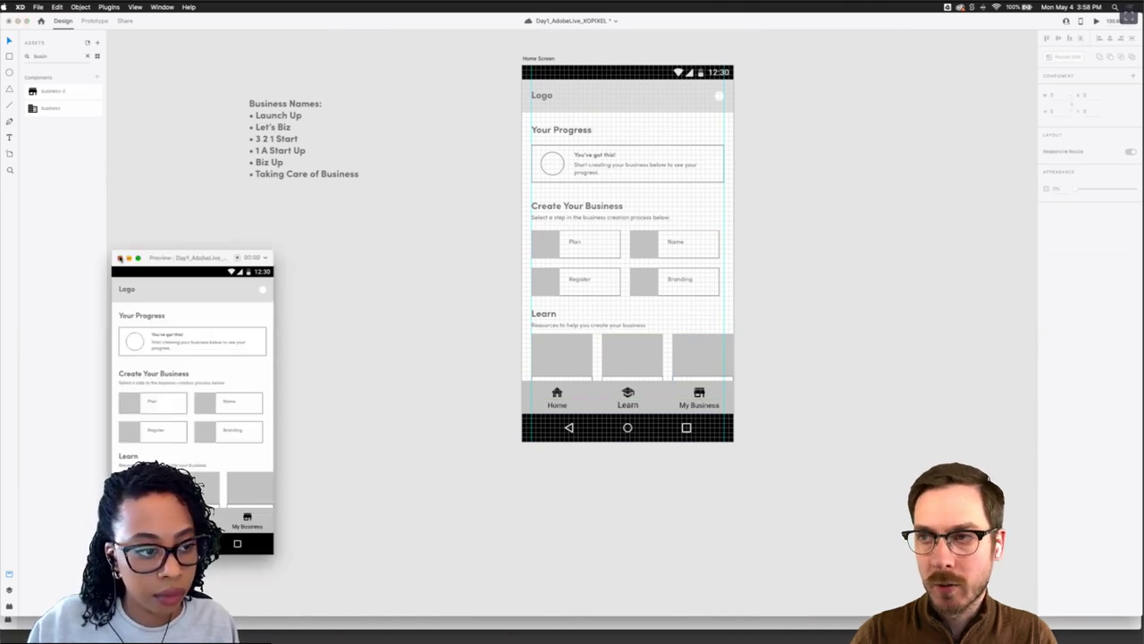
{"action": "left_click", "coordinate": [120, 258]}
Move the navigation bar and Android system bar off the Home Screen artboard and return both to its bottom edge
{"action": "left_click_drag", "start_coordinate": [566, 407], "coordinate": [327, 404]}
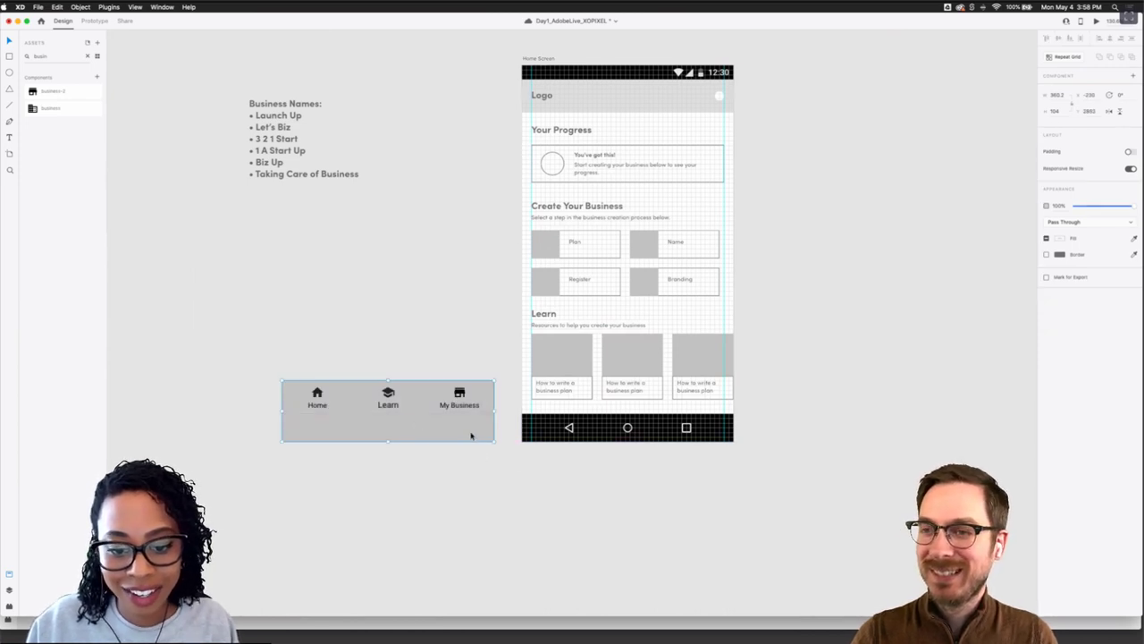
{"action": "left_click_drag", "start_coordinate": [471, 435], "coordinate": [447, 409]}
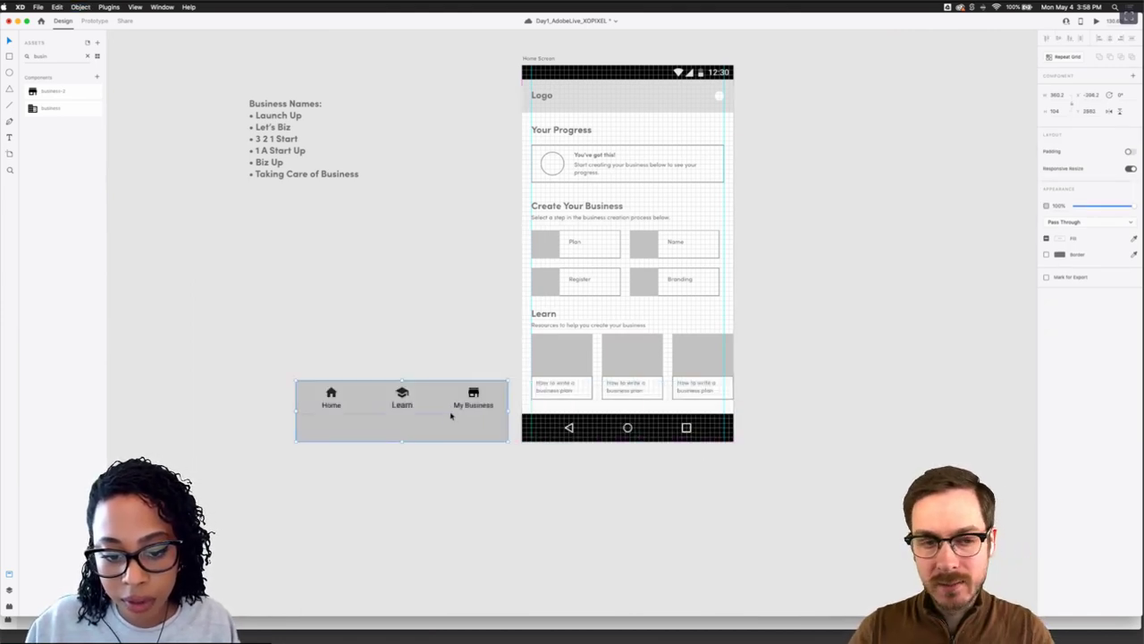
{"action": "double_click", "coordinate": [459, 430]}
{"action": "left_click", "coordinate": [452, 460]}
{"action": "double_click", "coordinate": [437, 433]}
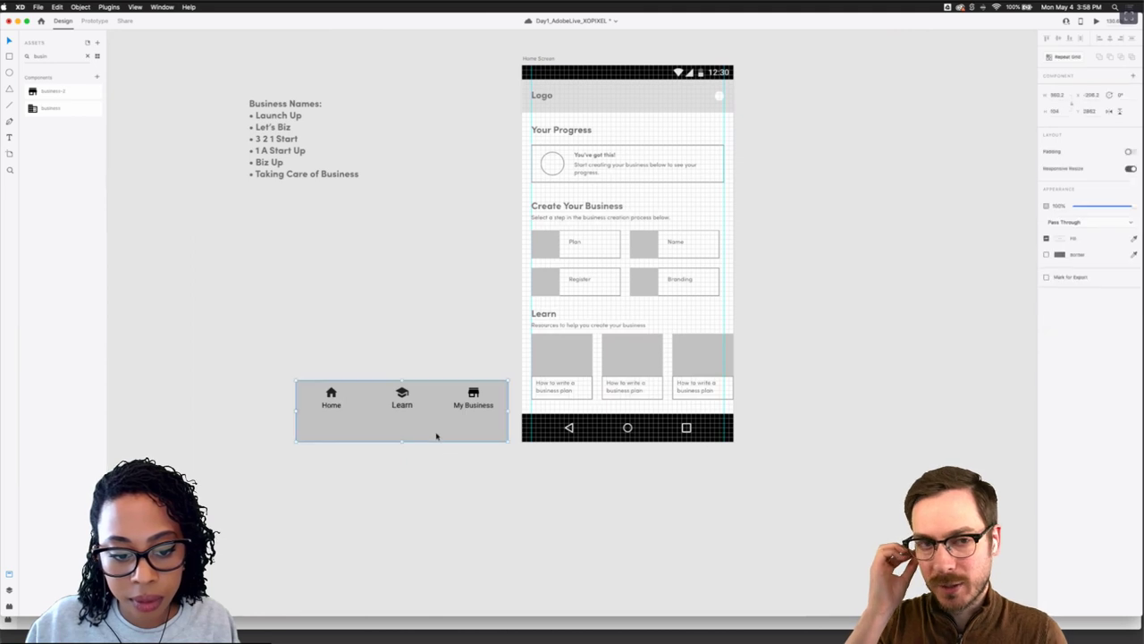
{"action": "left_click_drag", "start_coordinate": [431, 429], "coordinate": [506, 429]}
{"action": "key", "text": "super+z"}
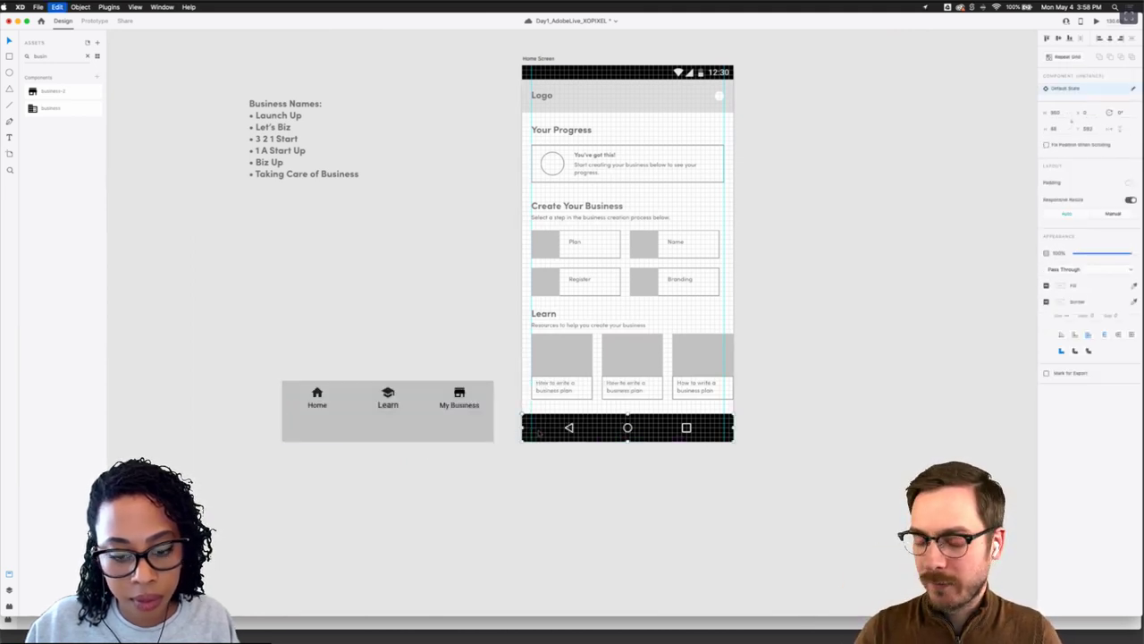
{"action": "left_click_drag", "start_coordinate": [558, 429], "coordinate": [319, 429]}
{"action": "left_click_drag", "start_coordinate": [295, 466], "coordinate": [302, 411]}
{"action": "left_click_drag", "start_coordinate": [303, 428], "coordinate": [542, 427]}
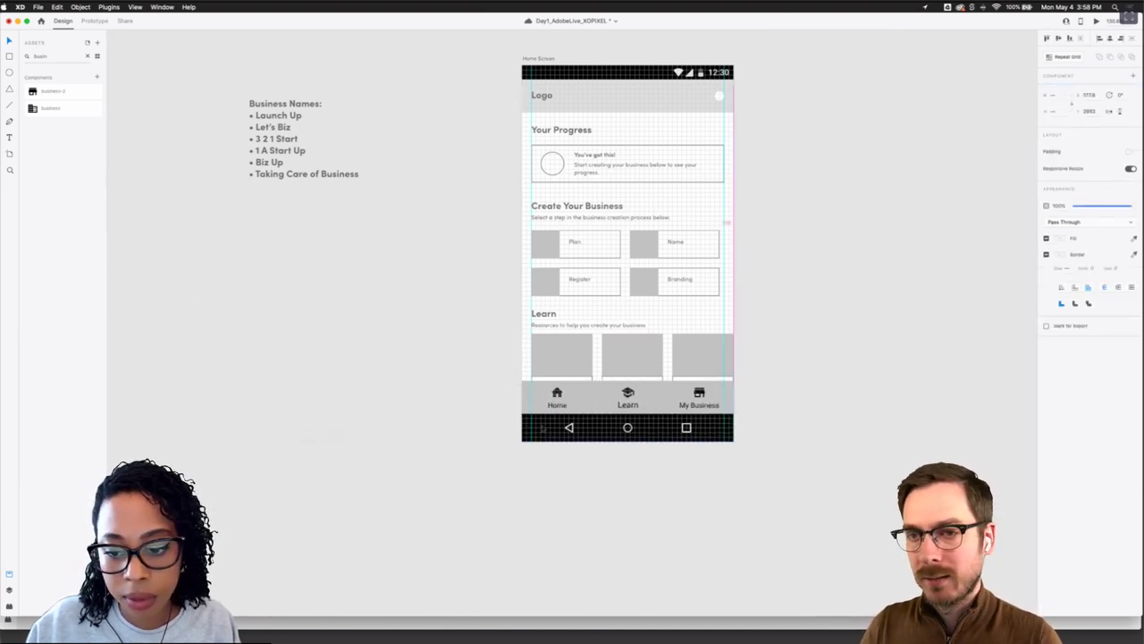
Examine the Home Screen and Plan sections on the canvas and the complete Home Screen wireframe up close
{"action": "left_click", "coordinate": [540, 486]}
{"action": "scroll", "coordinate": [540, 485], "scroll_direction": "down", "scroll_amount": 5}
{"action": "scroll", "coordinate": [541, 485], "scroll_direction": "down", "scroll_amount": 5}
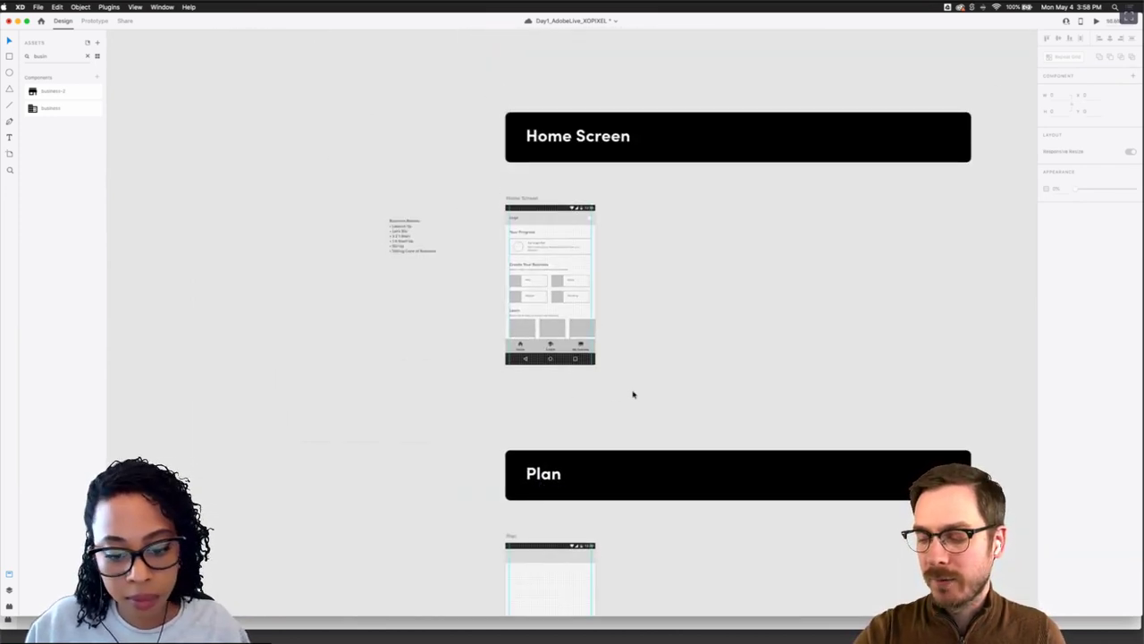
{"action": "scroll", "coordinate": [633, 393], "scroll_direction": "down", "scroll_amount": 5}
{"action": "scroll", "coordinate": [633, 394], "scroll_direction": "up", "scroll_amount": 3}
{"action": "scroll", "coordinate": [598, 312], "scroll_direction": "up", "scroll_amount": 2}
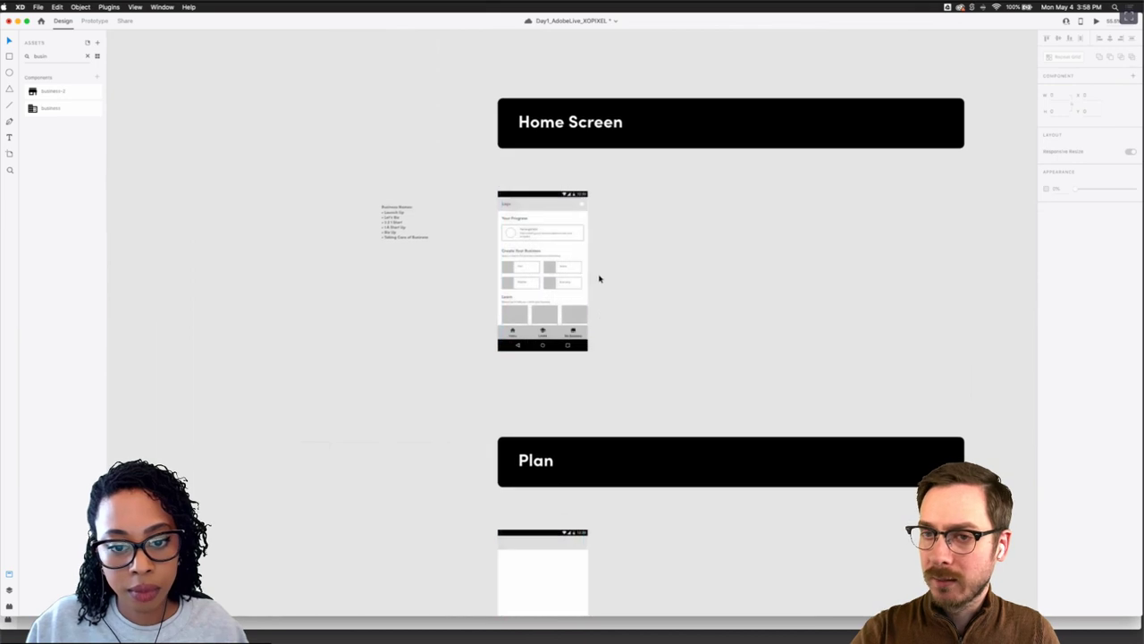
{"action": "scroll", "coordinate": [597, 278], "scroll_direction": "up", "scroll_amount": 5}
{"action": "scroll", "coordinate": [599, 278], "scroll_direction": "up", "scroll_amount": 2}
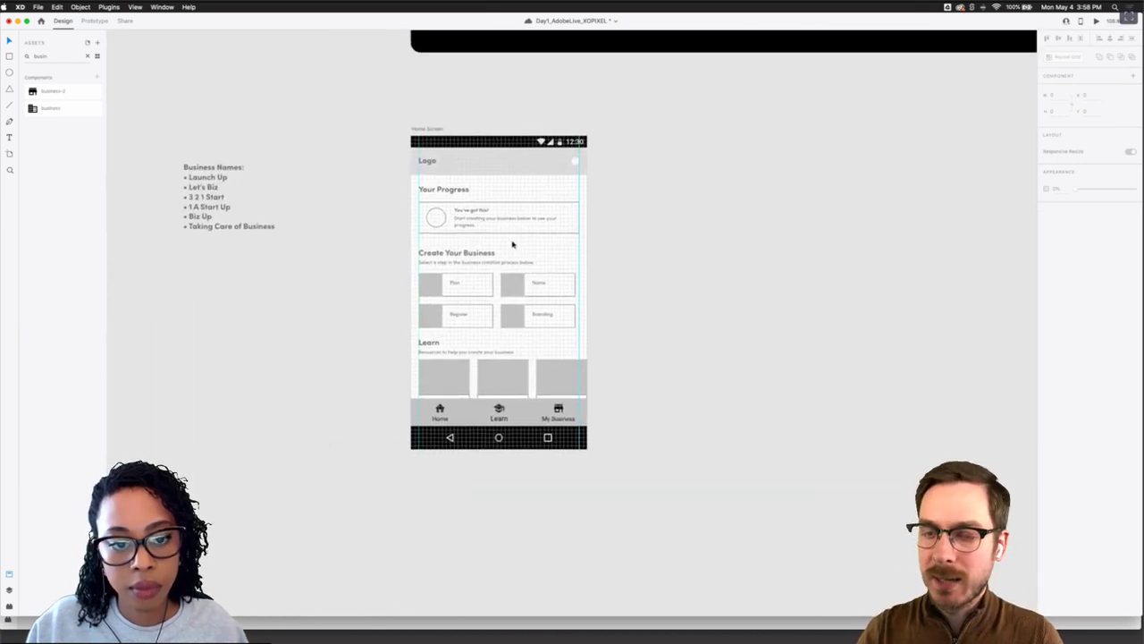
{"action": "scroll", "coordinate": [513, 241], "scroll_direction": "up", "scroll_amount": 2}
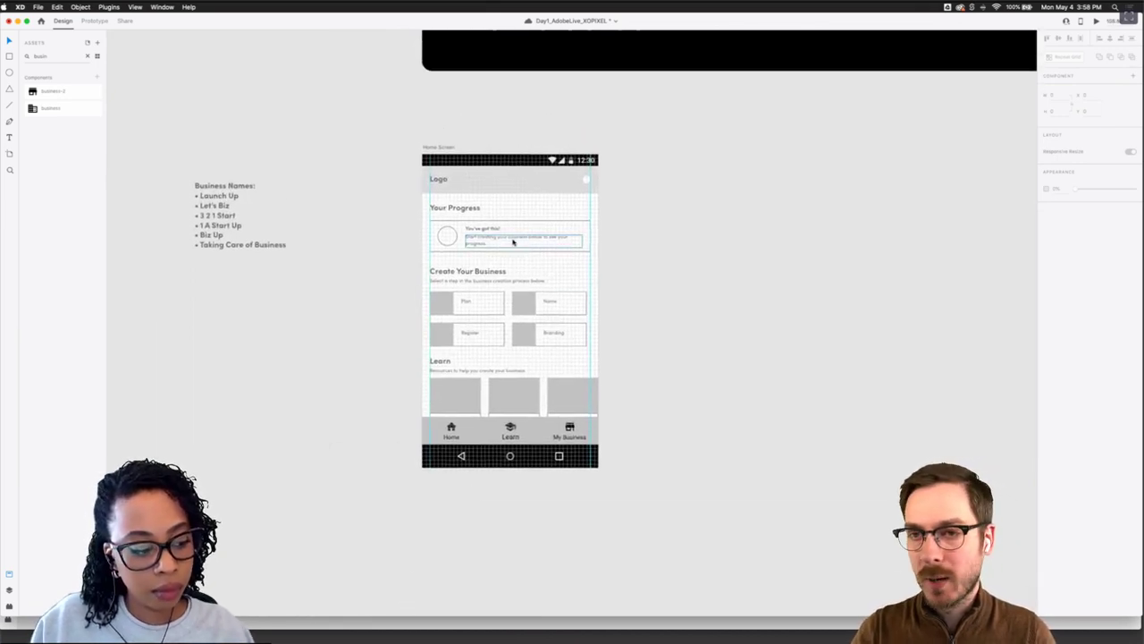
{"action": "scroll", "coordinate": [511, 240], "scroll_direction": "up", "scroll_amount": 2}
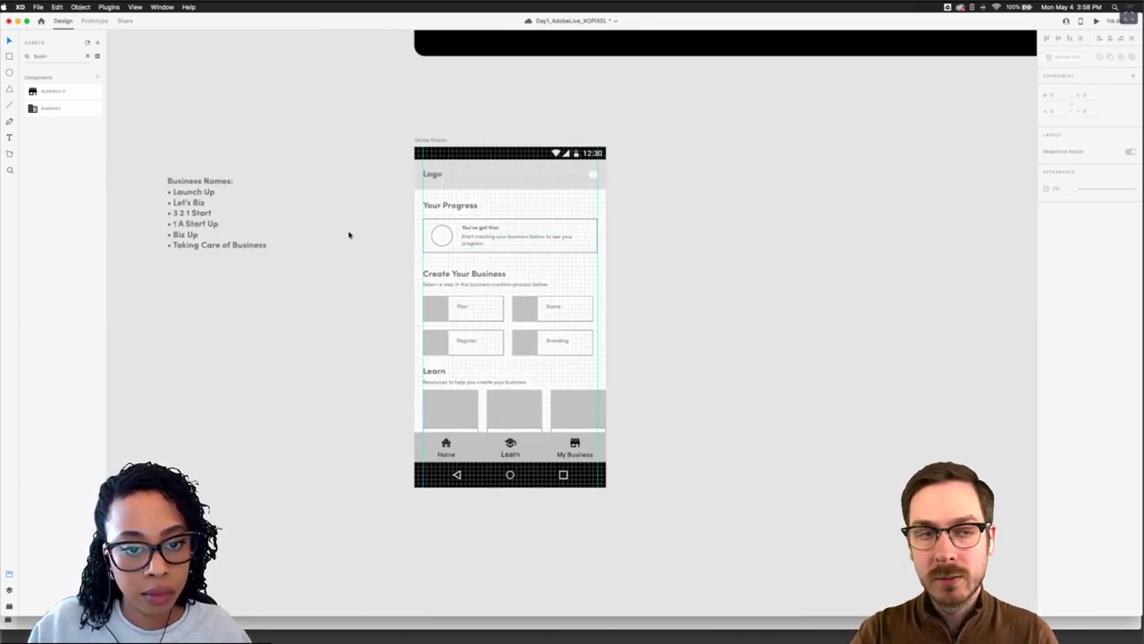
Replace the Plan artboard's empty header bar with a copy of the Home Screen header, including the Logo text and circle
{"action": "scroll", "coordinate": [357, 234], "scroll_direction": "down", "scroll_amount": 3}
{"action": "left_click", "coordinate": [572, 145]}
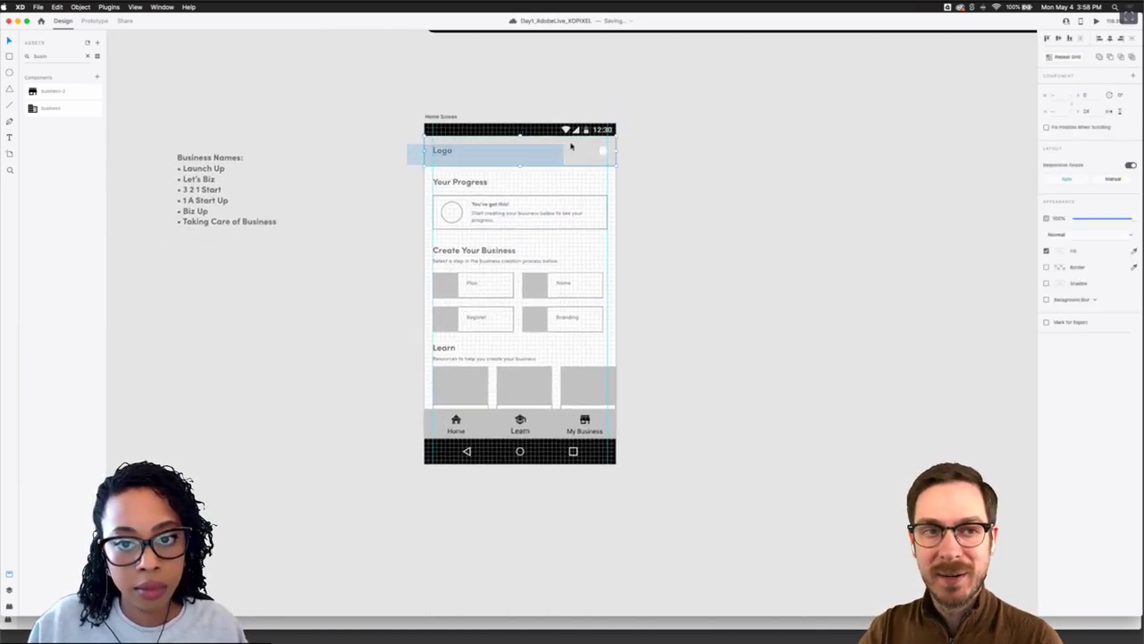
{"action": "left_click", "coordinate": [623, 146]}
{"action": "scroll", "coordinate": [657, 197], "scroll_direction": "down", "scroll_amount": 10}
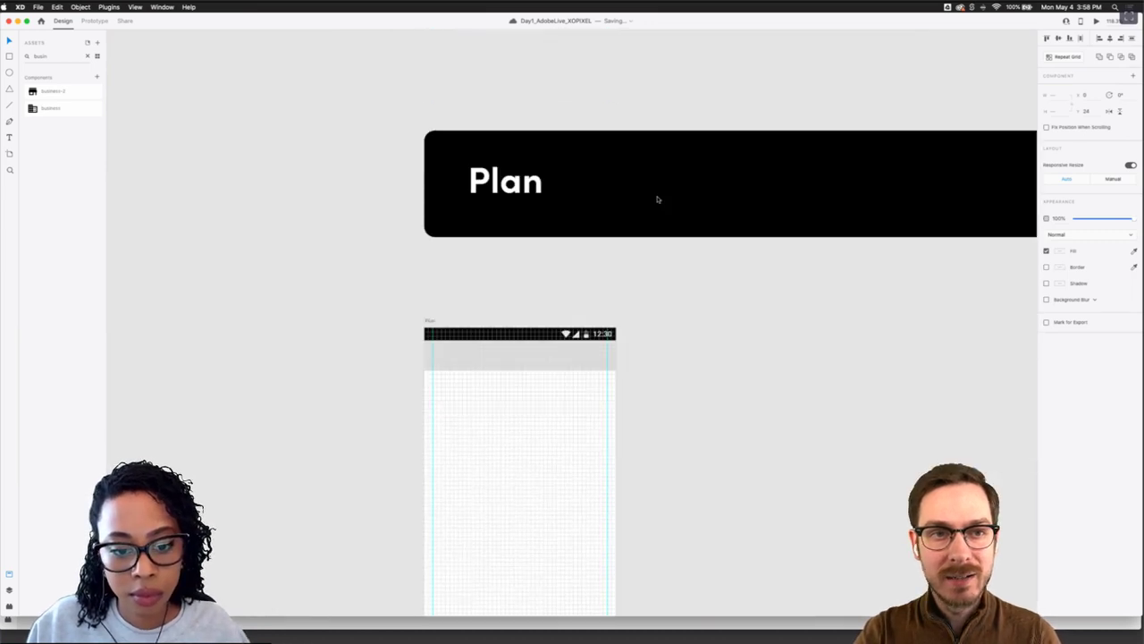
{"action": "scroll", "coordinate": [657, 200], "scroll_direction": "down", "scroll_amount": 3}
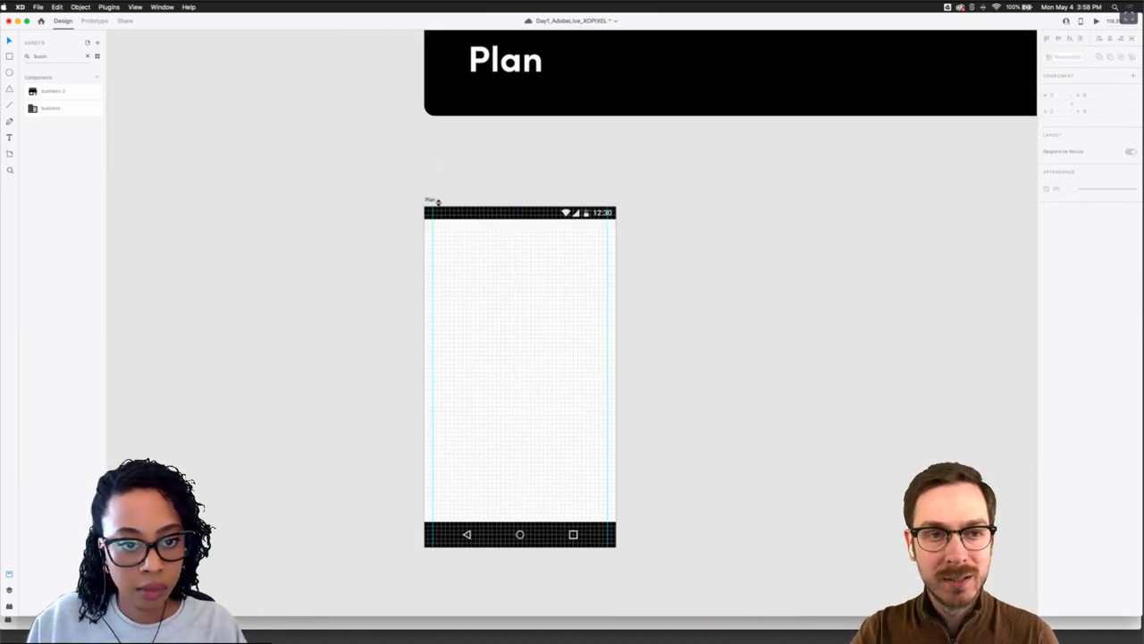
{"action": "key", "text": "super+v"}
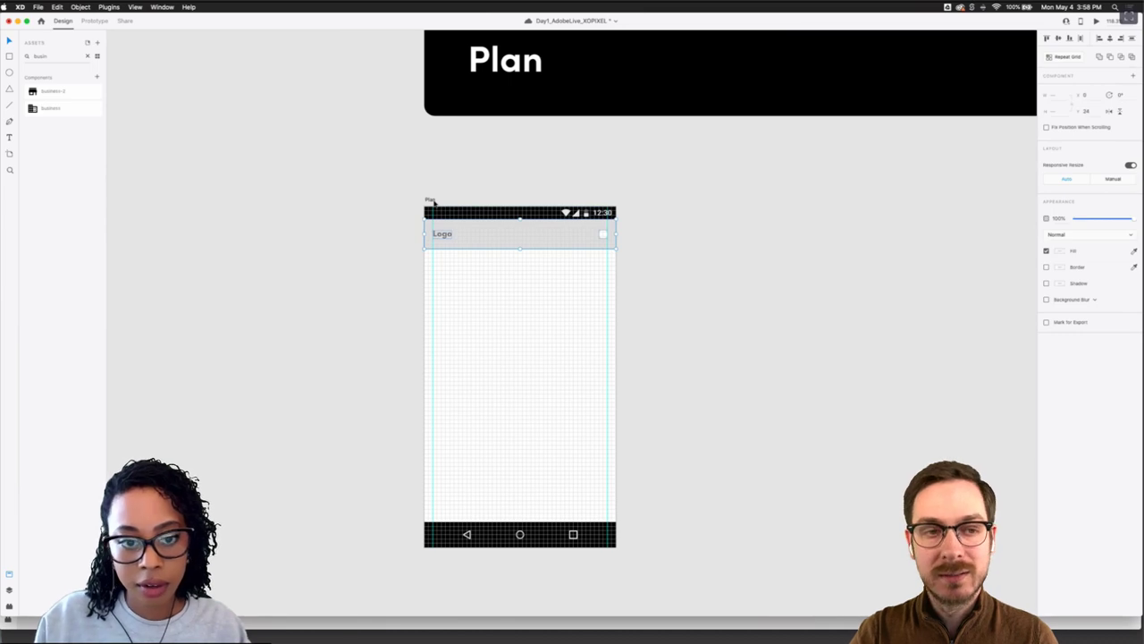
Change the Logo text in the Plan artboard's header to "Plan" and shift it right to leave room before it
{"action": "left_click", "coordinate": [514, 299]}
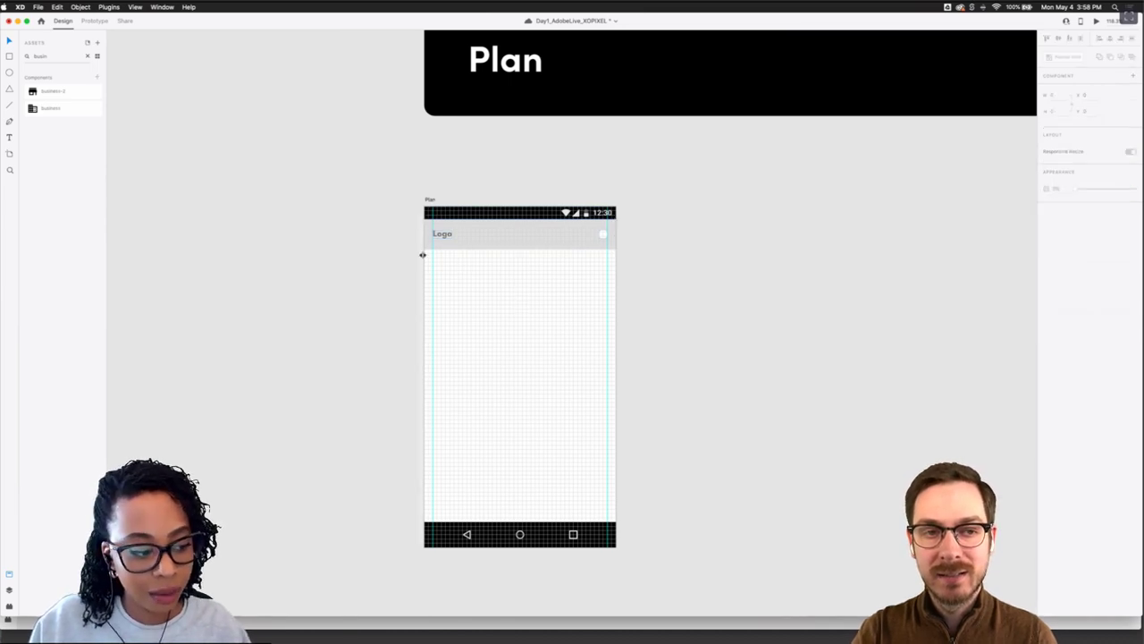
{"action": "scroll", "coordinate": [433, 250], "scroll_direction": "up", "scroll_amount": 5}
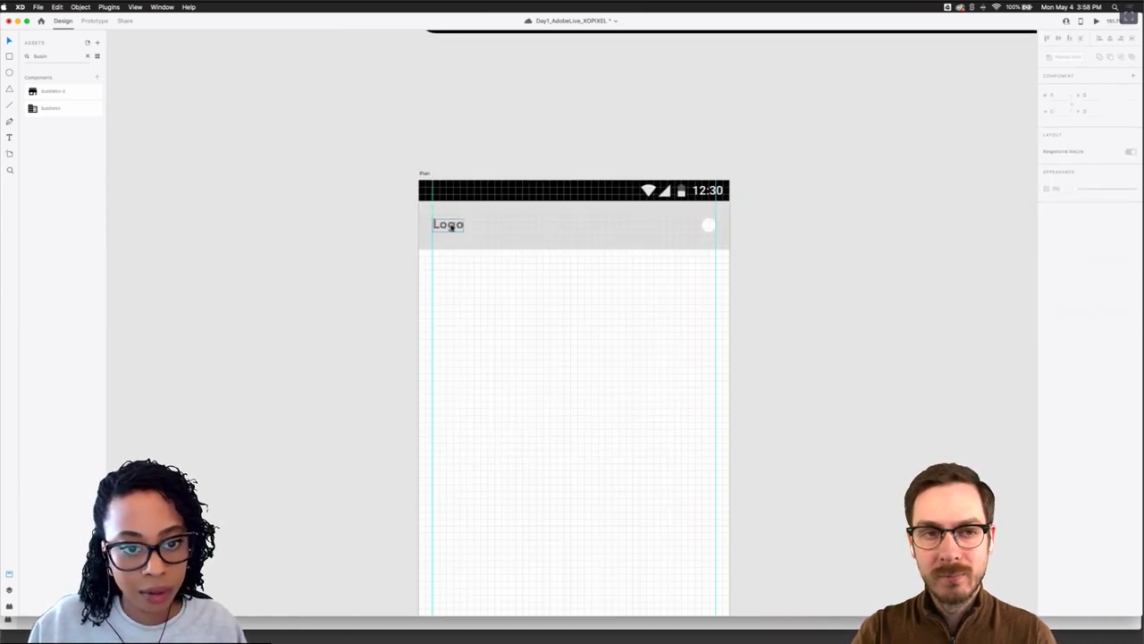
{"action": "left_click", "coordinate": [451, 227]}
{"action": "double_click", "coordinate": [452, 227]}
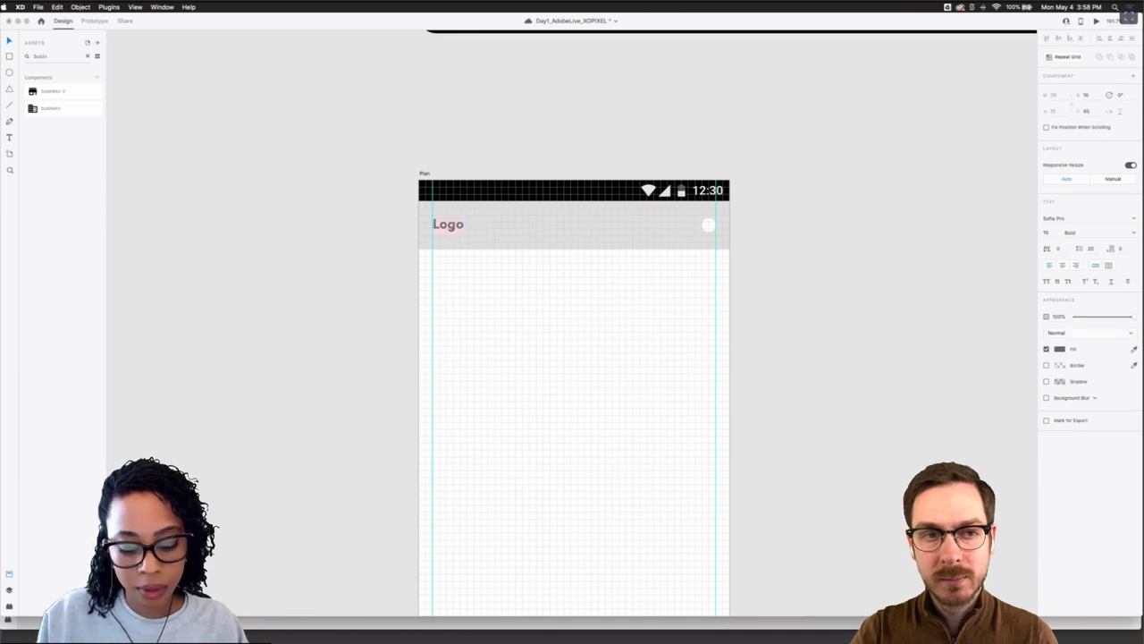
{"action": "type", "text": "Plan"}
{"action": "key", "text": "Escape"}
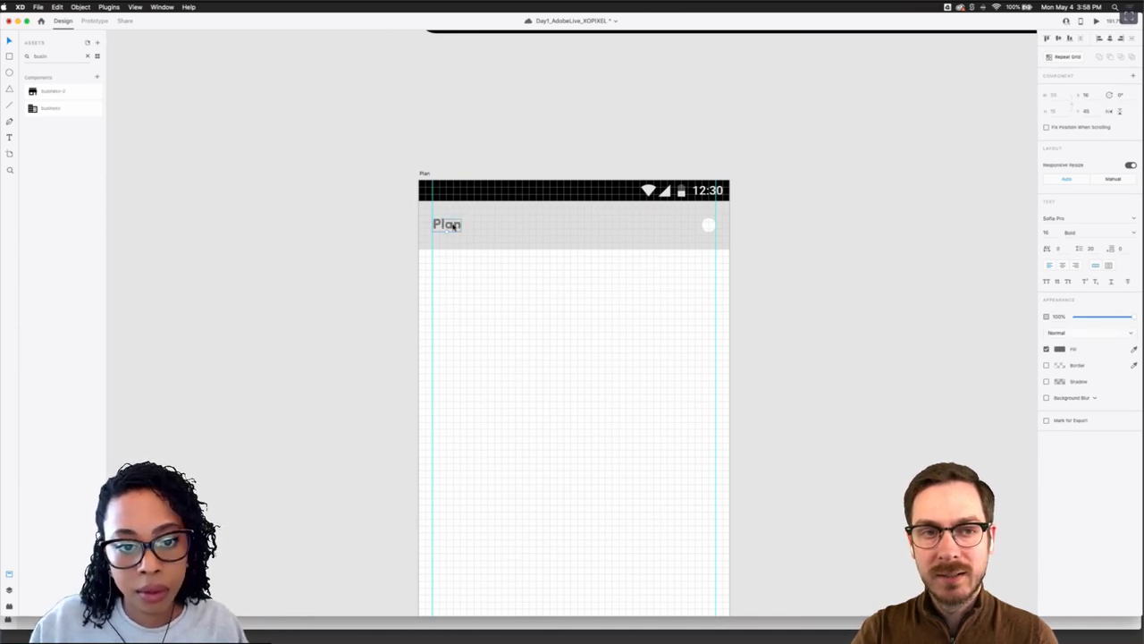
{"action": "left_click_drag", "start_coordinate": [452, 227], "coordinate": [479, 228]}
Draw a 24 by 24 square at the header's left margin guide, vertically aligned with the white circle
{"action": "left_click", "coordinate": [712, 225]}
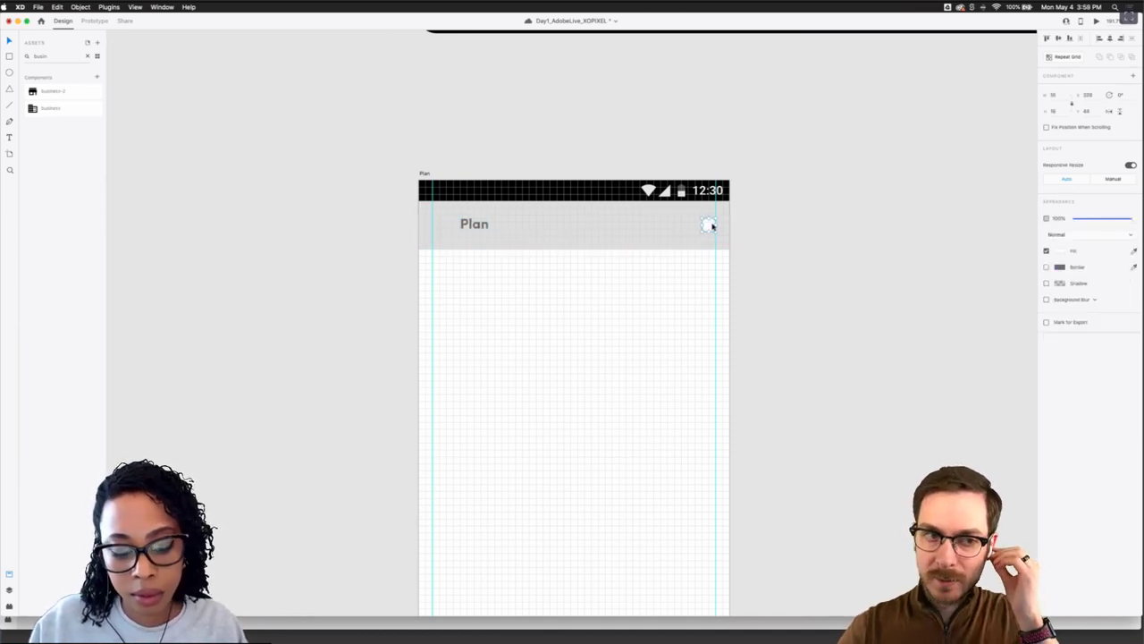
{"action": "key", "text": "Escape"}
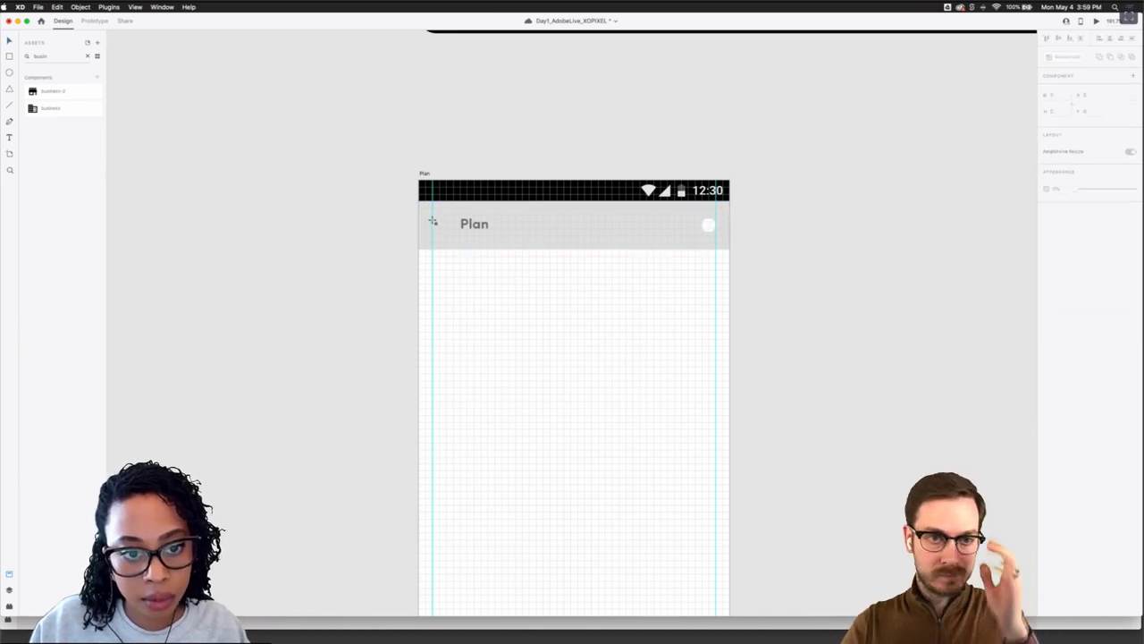
{"action": "left_click", "coordinate": [435, 225]}
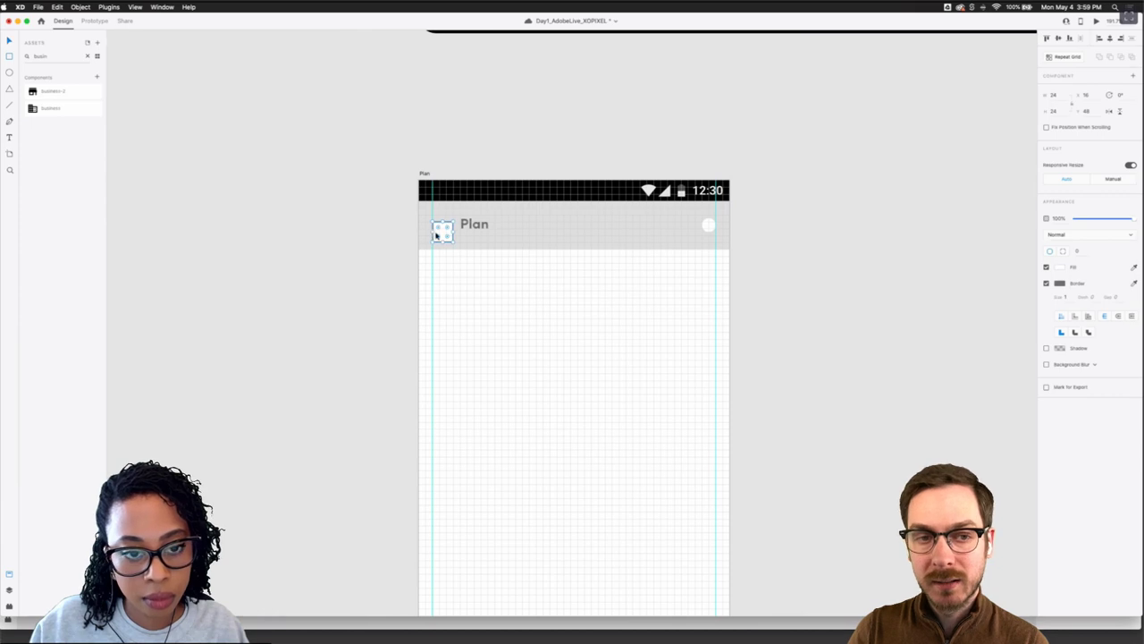
{"action": "left_click_drag", "start_coordinate": [440, 233], "coordinate": [440, 232]}
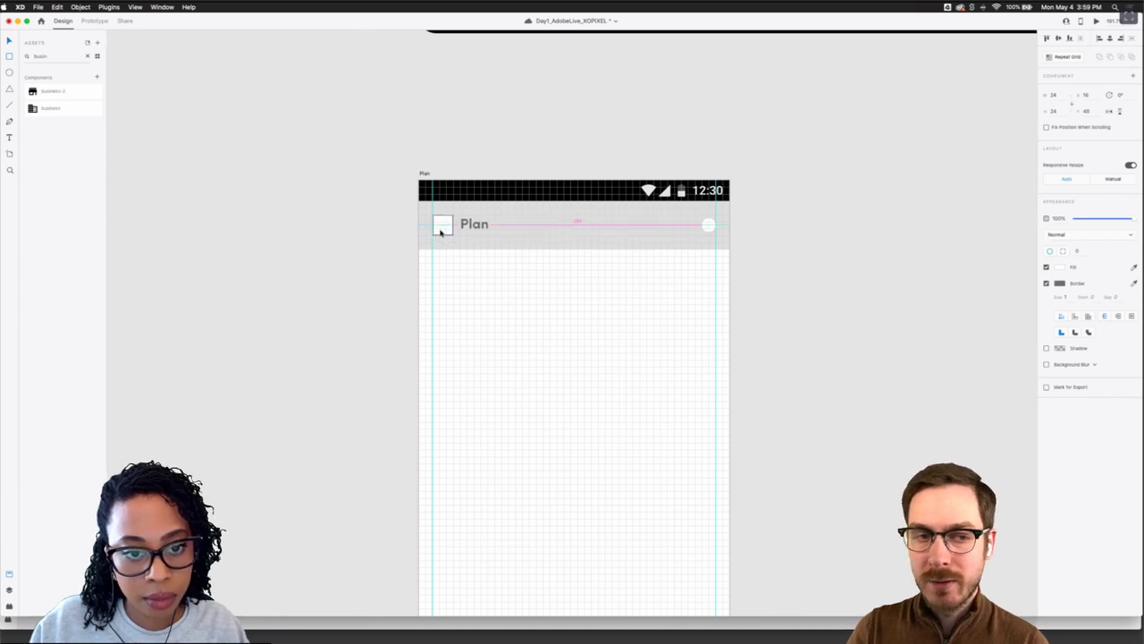
{"action": "scroll", "coordinate": [457, 263], "scroll_direction": "down", "scroll_amount": 3}
{"action": "scroll", "coordinate": [503, 247], "scroll_direction": "up", "scroll_amount": 5}
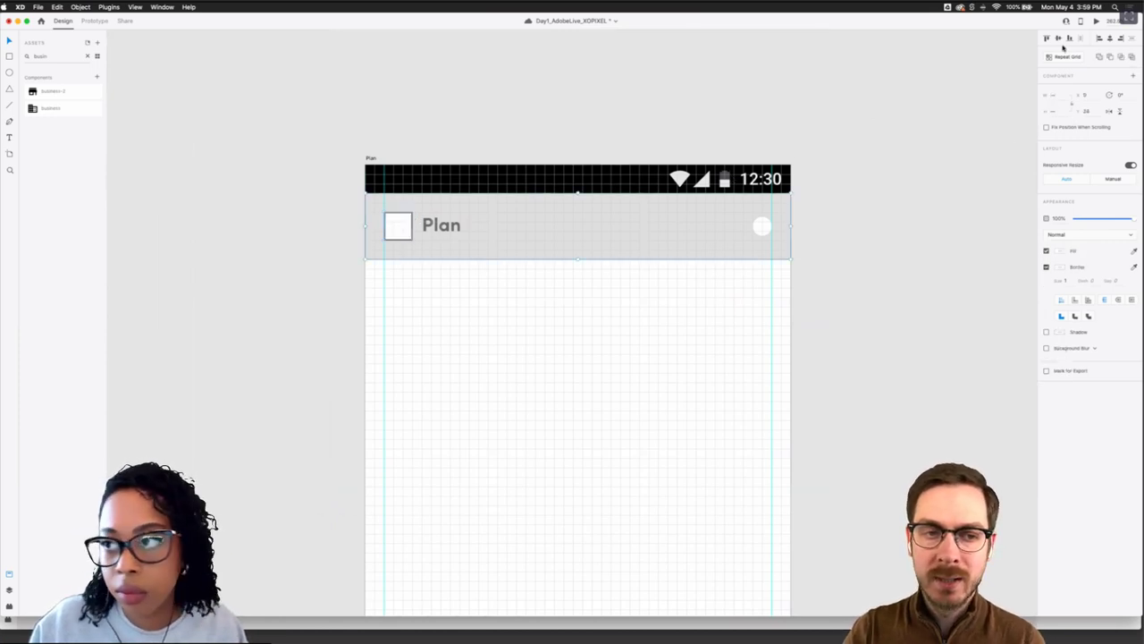
Shift the Plan title farther right to widen the gap between it and the square
{"action": "double_click", "coordinate": [447, 226]}
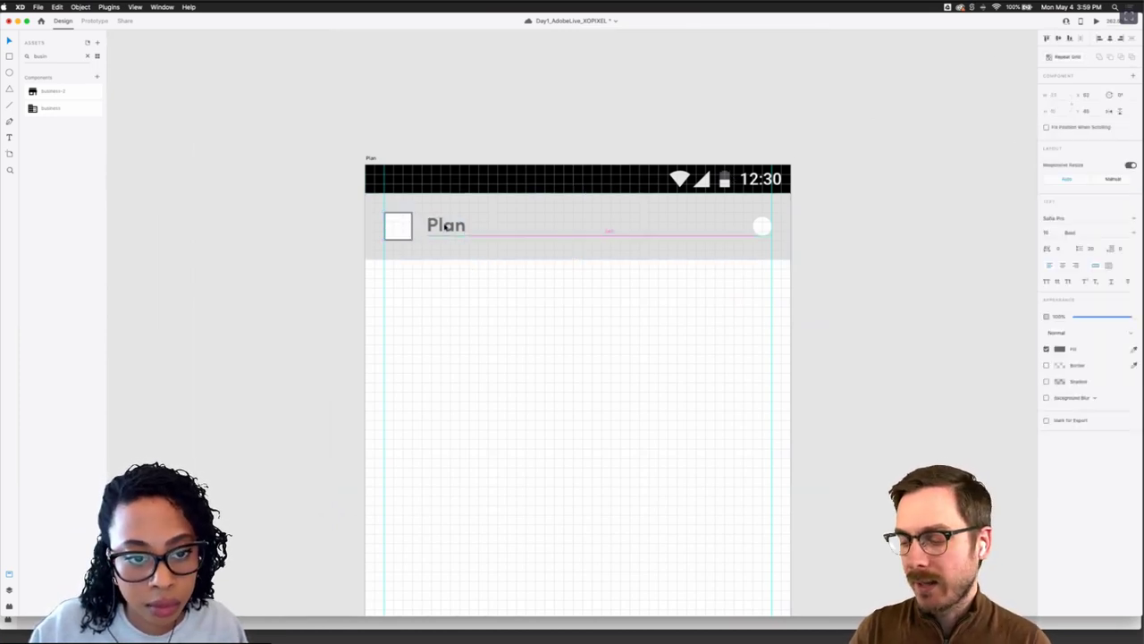
{"action": "left_click_drag", "start_coordinate": [456, 226], "coordinate": [462, 226]}
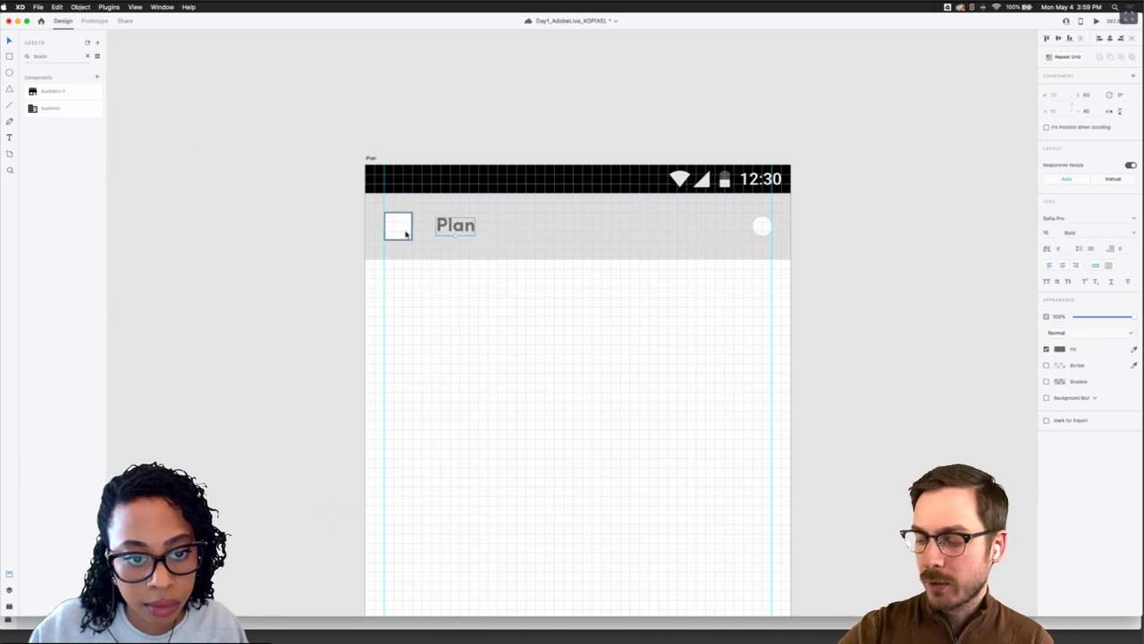
{"action": "key", "text": "Right"}
{"action": "key", "text": "Right"}
{"action": "key", "text": "Right"}
{"action": "key", "text": "Right"}
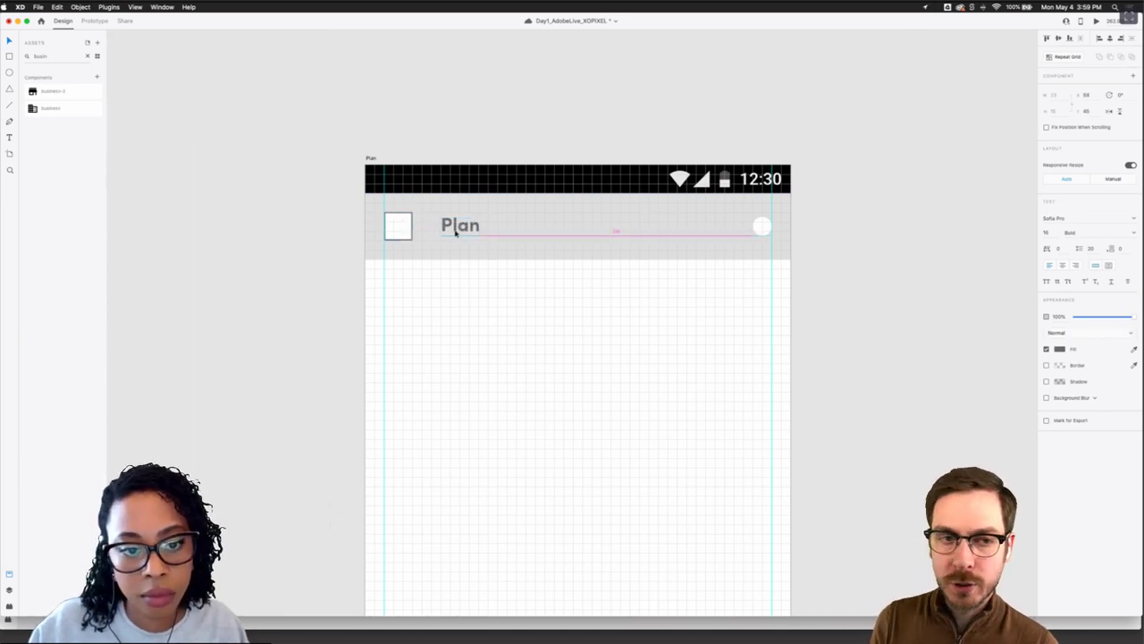
{"action": "scroll", "coordinate": [457, 286], "scroll_direction": "down", "scroll_amount": 5}
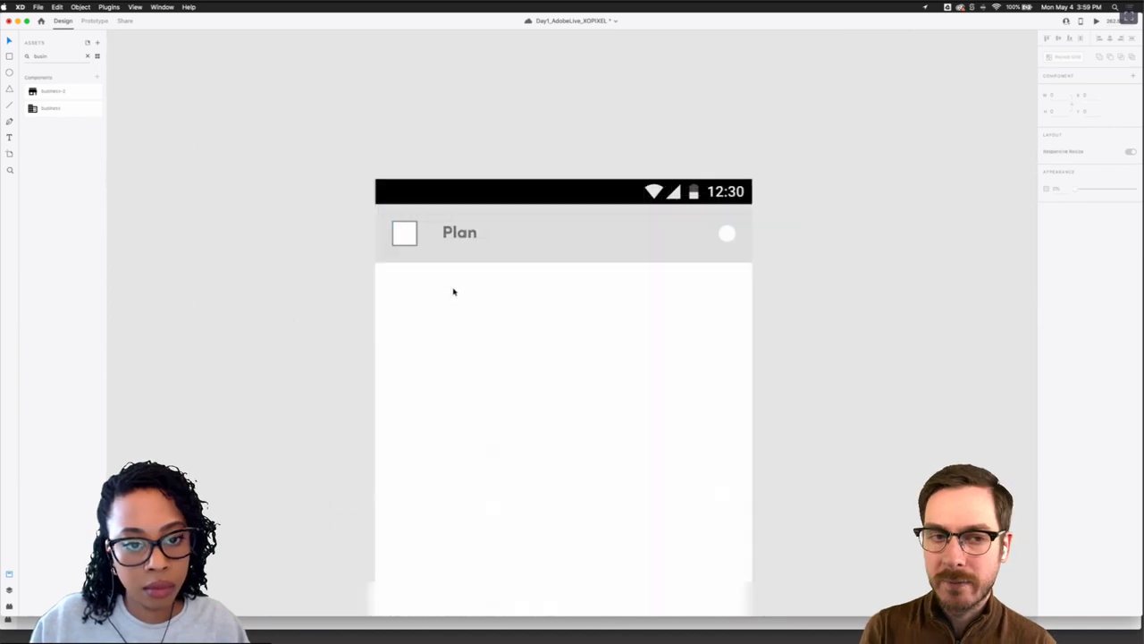
Remove the border from the white square in the Plan header
{"action": "left_click", "coordinate": [413, 251]}
{"action": "scroll", "coordinate": [411, 255], "scroll_direction": "up", "scroll_amount": 15}
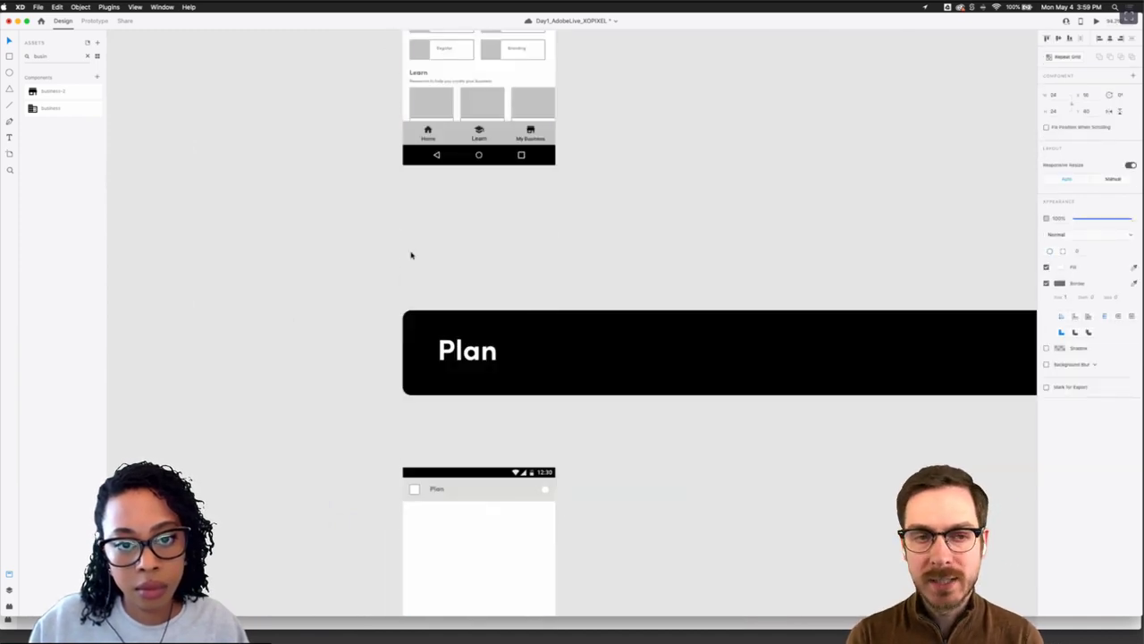
{"action": "scroll", "coordinate": [411, 254], "scroll_direction": "up", "scroll_amount": 3}
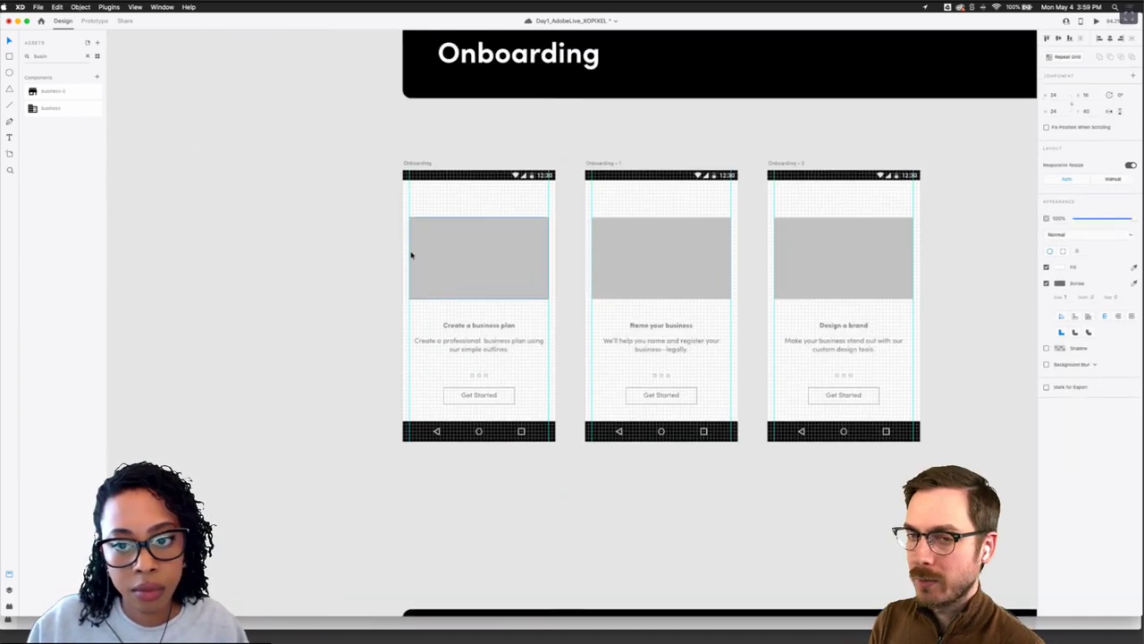
{"action": "scroll", "coordinate": [412, 255], "scroll_direction": "down", "scroll_amount": 10}
{"action": "scroll", "coordinate": [411, 255], "scroll_direction": "down", "scroll_amount": 10}
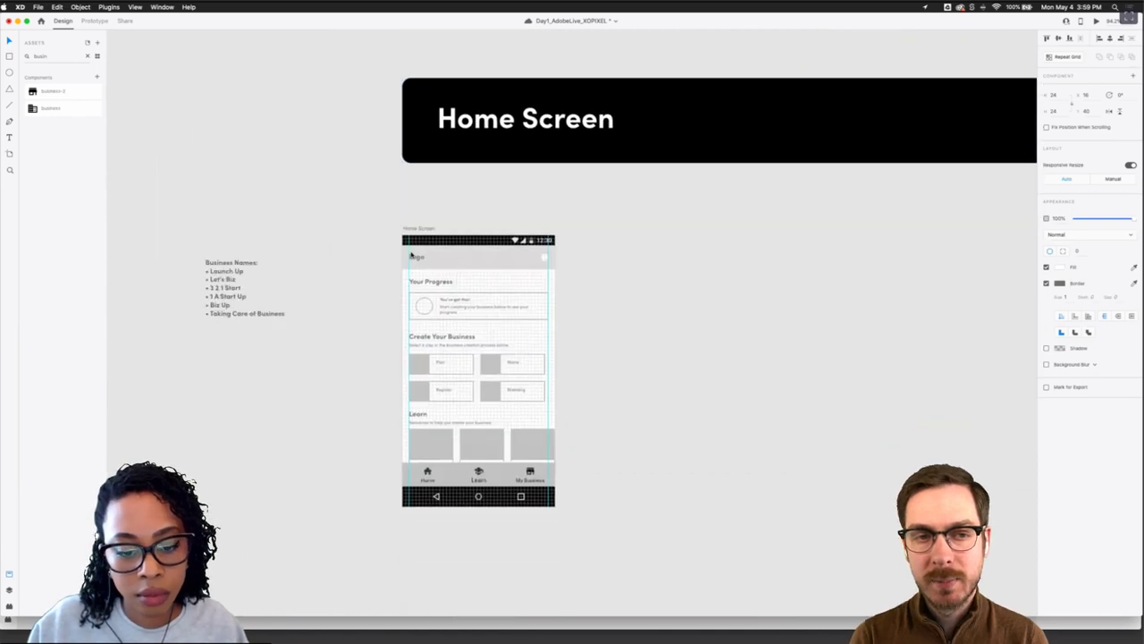
{"action": "scroll", "coordinate": [402, 363], "scroll_direction": "up", "scroll_amount": 3}
{"action": "scroll", "coordinate": [405, 344], "scroll_direction": "up", "scroll_amount": 3}
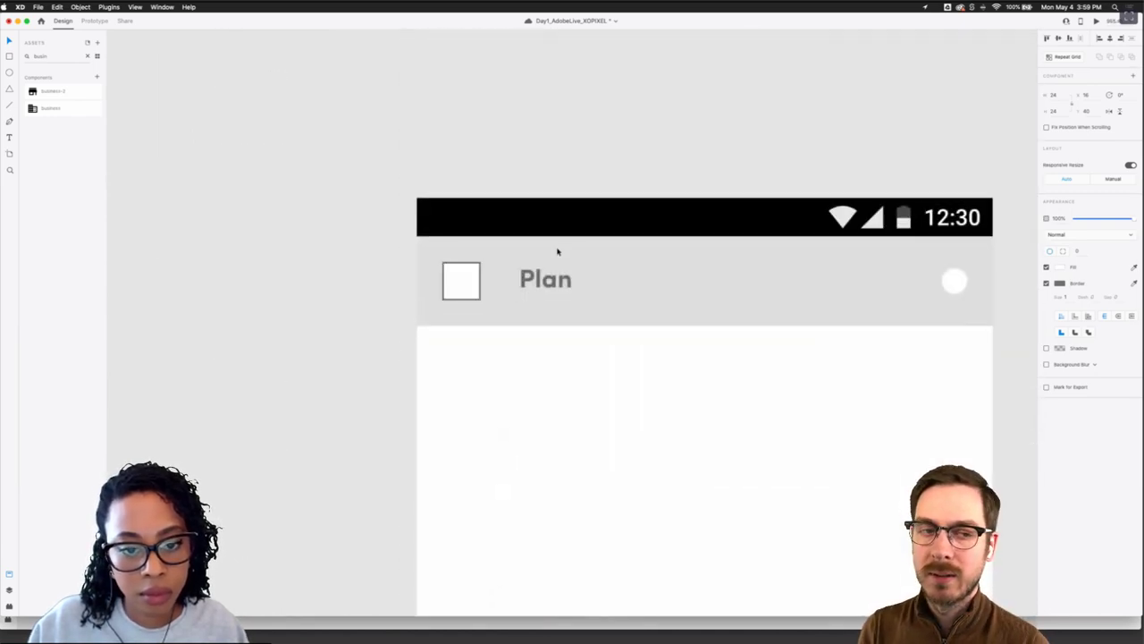
{"action": "left_click", "coordinate": [1046, 283]}
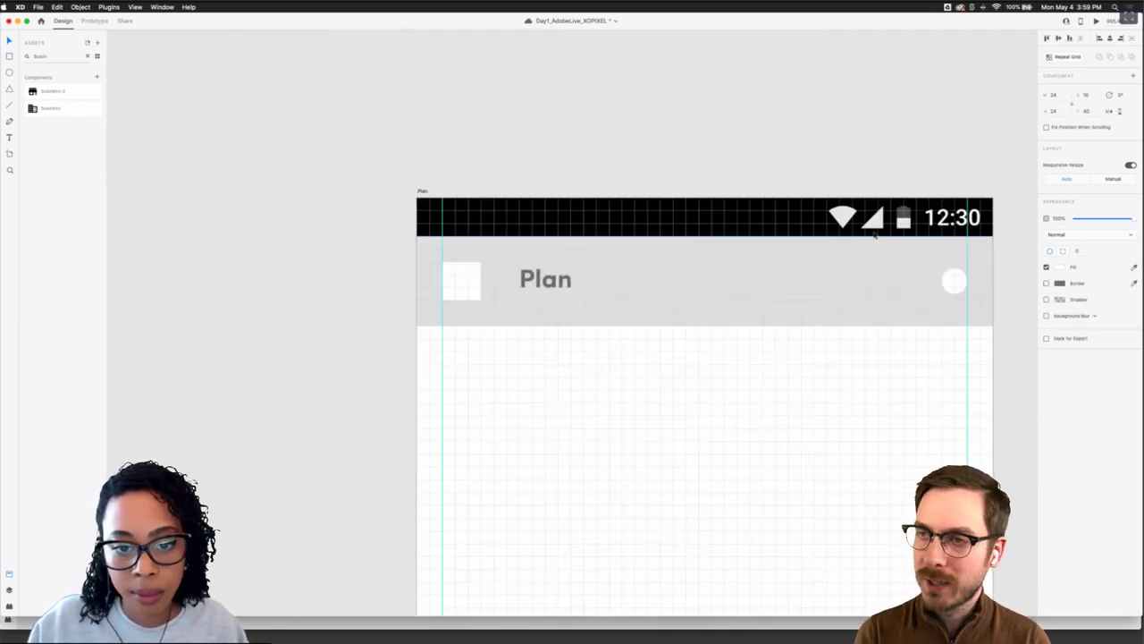
{"action": "left_click", "coordinate": [485, 410]}
Copy the Your Progress card outline from the Home Screen and place it below the Plan header at X 16, Y 104
{"action": "scroll", "coordinate": [486, 411], "scroll_direction": "down", "scroll_amount": 2}
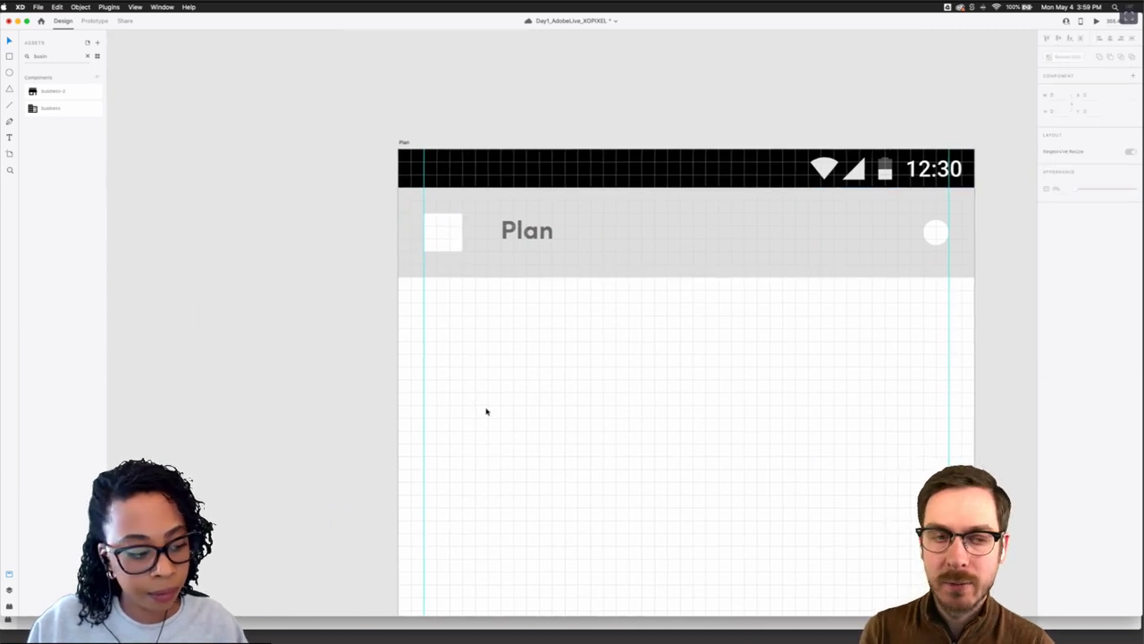
{"action": "scroll", "coordinate": [486, 411], "scroll_direction": "down", "scroll_amount": 3}
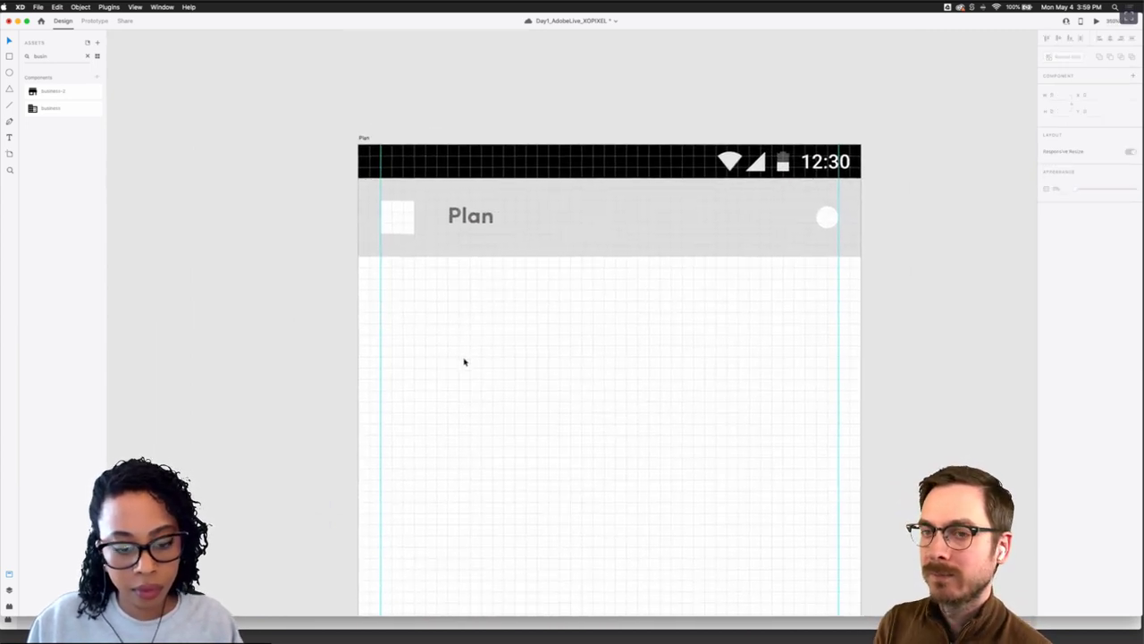
{"action": "scroll", "coordinate": [383, 382], "scroll_direction": "down", "scroll_amount": 5}
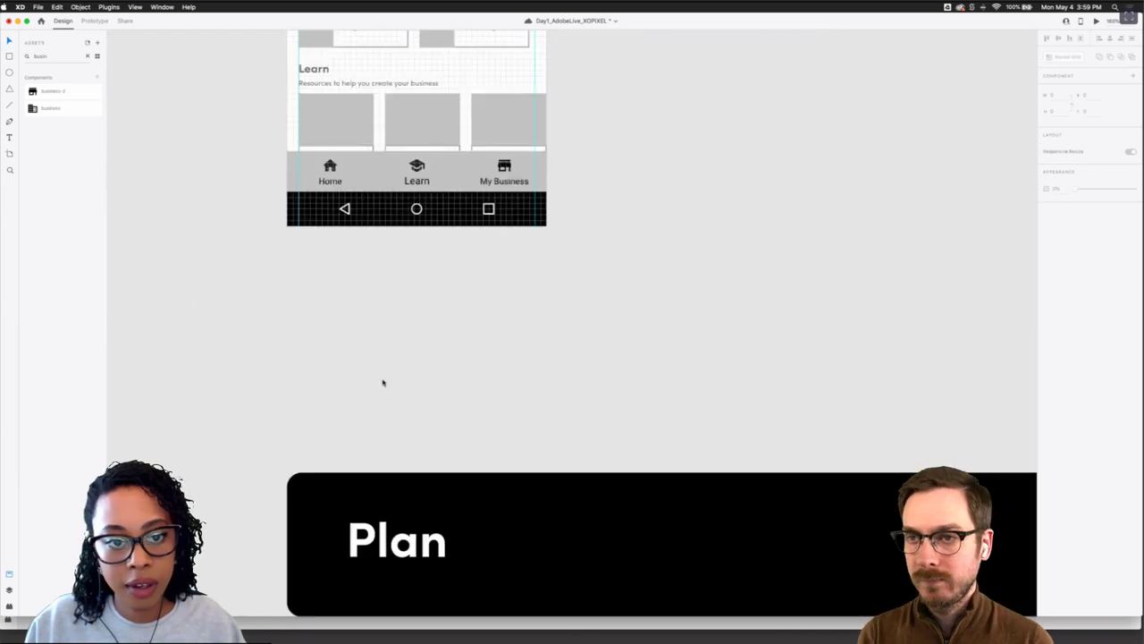
{"action": "scroll", "coordinate": [394, 295], "scroll_direction": "up", "scroll_amount": 1}
{"action": "left_click", "coordinate": [407, 186]}
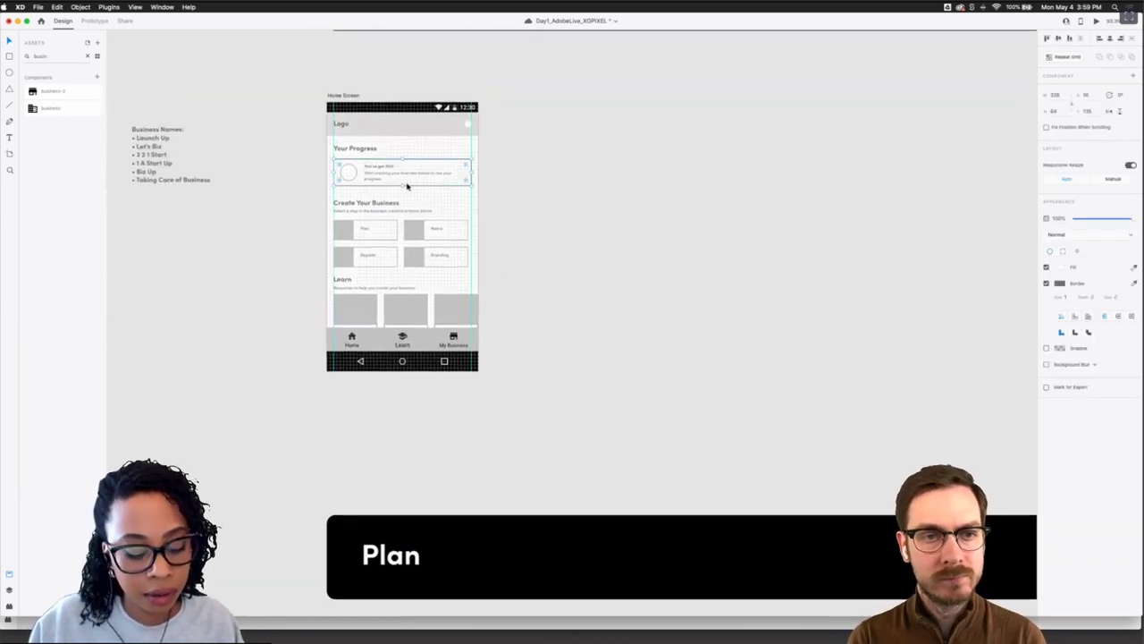
{"action": "scroll", "coordinate": [421, 260], "scroll_direction": "down", "scroll_amount": 6}
{"action": "scroll", "coordinate": [414, 253], "scroll_direction": "left", "scroll_amount": 1}
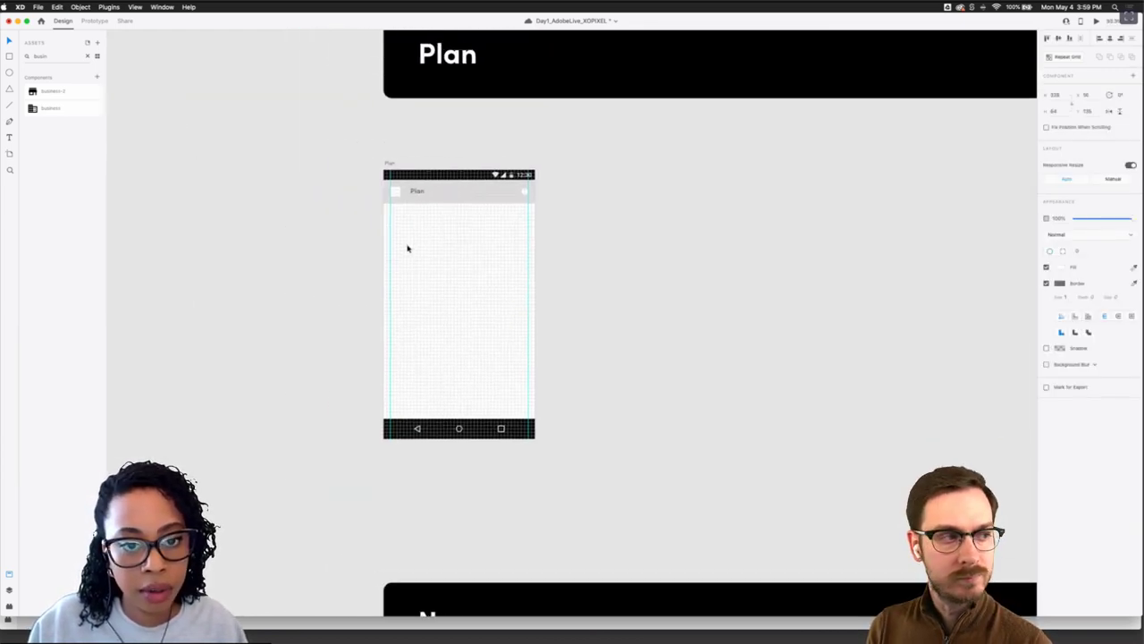
{"action": "scroll", "coordinate": [407, 247], "scroll_direction": "up", "scroll_amount": 3}
{"action": "key", "text": "super+v"}
{"action": "left_click_drag", "start_coordinate": [490, 316], "coordinate": [405, 213]}
{"action": "scroll", "coordinate": [406, 213], "scroll_direction": "up", "scroll_amount": 1}
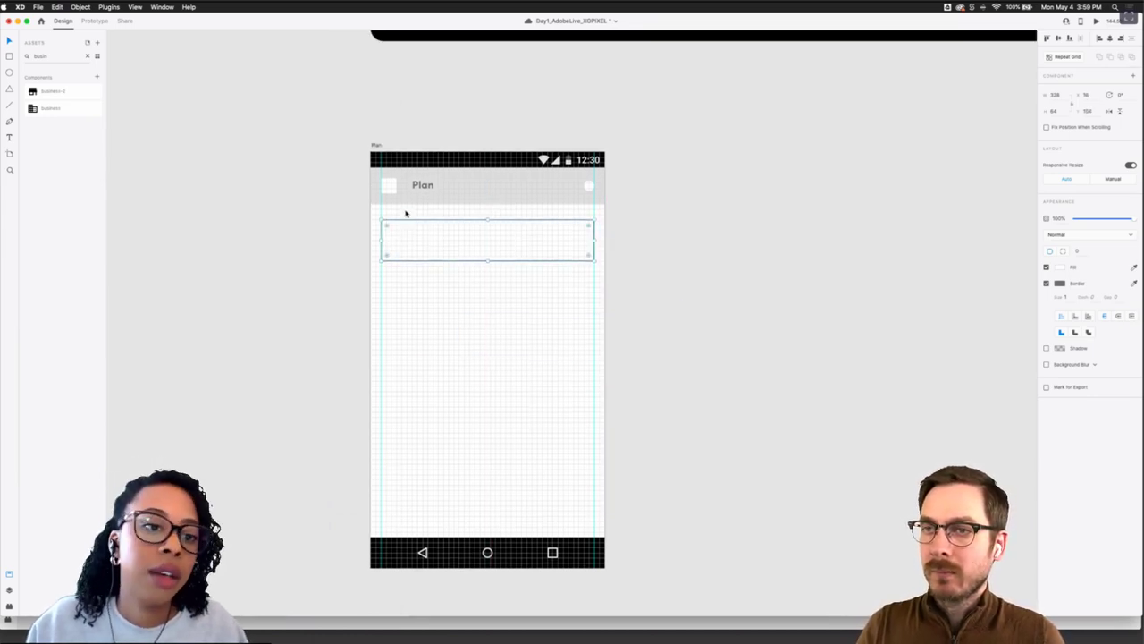
Add an 80 by 64 bordered box at the left end of the Plan card, using a narrowed copy of its outline
{"action": "scroll", "coordinate": [425, 121], "scroll_direction": "down", "scroll_amount": 3}
{"action": "scroll", "coordinate": [425, 121], "scroll_direction": "up", "scroll_amount": 10}
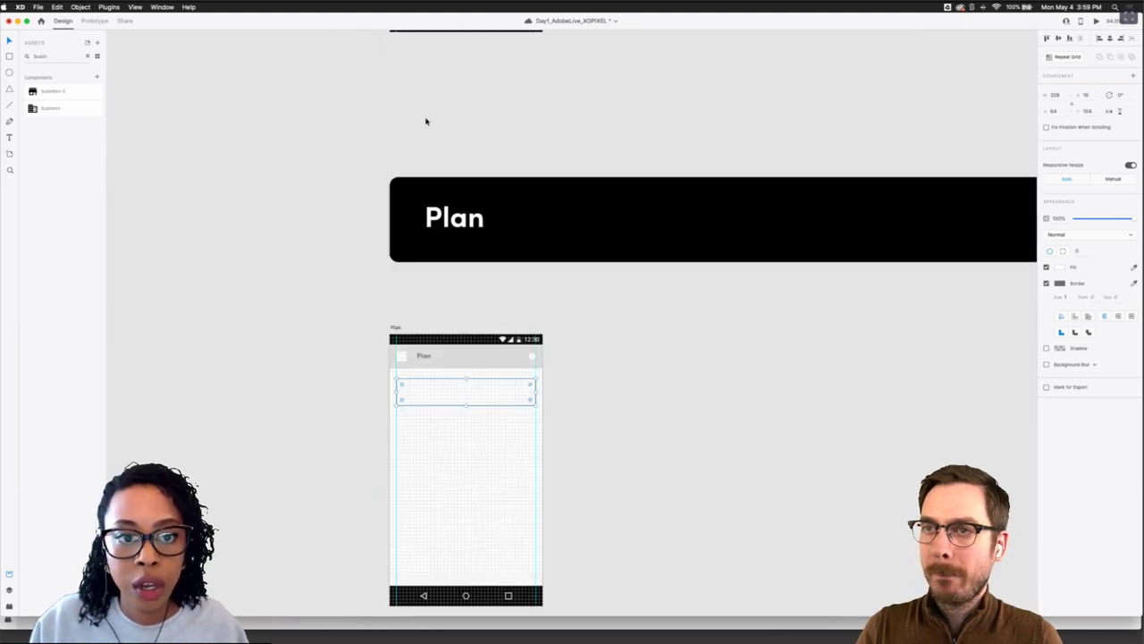
{"action": "scroll", "coordinate": [421, 212], "scroll_direction": "up", "scroll_amount": 3}
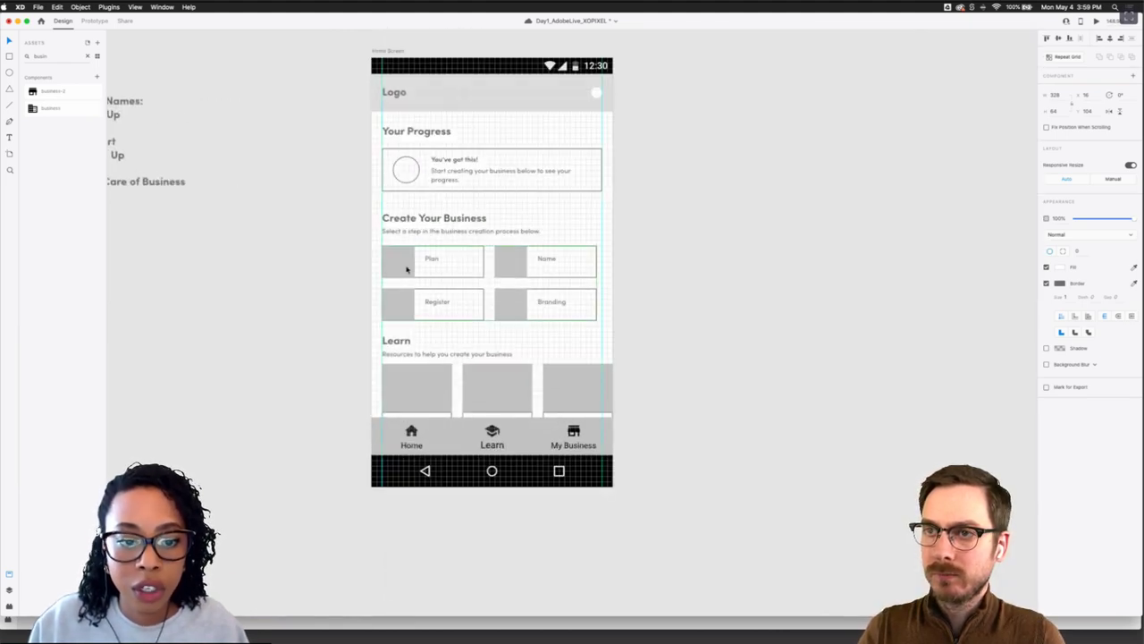
{"action": "scroll", "coordinate": [438, 265], "scroll_direction": "down", "scroll_amount": 10}
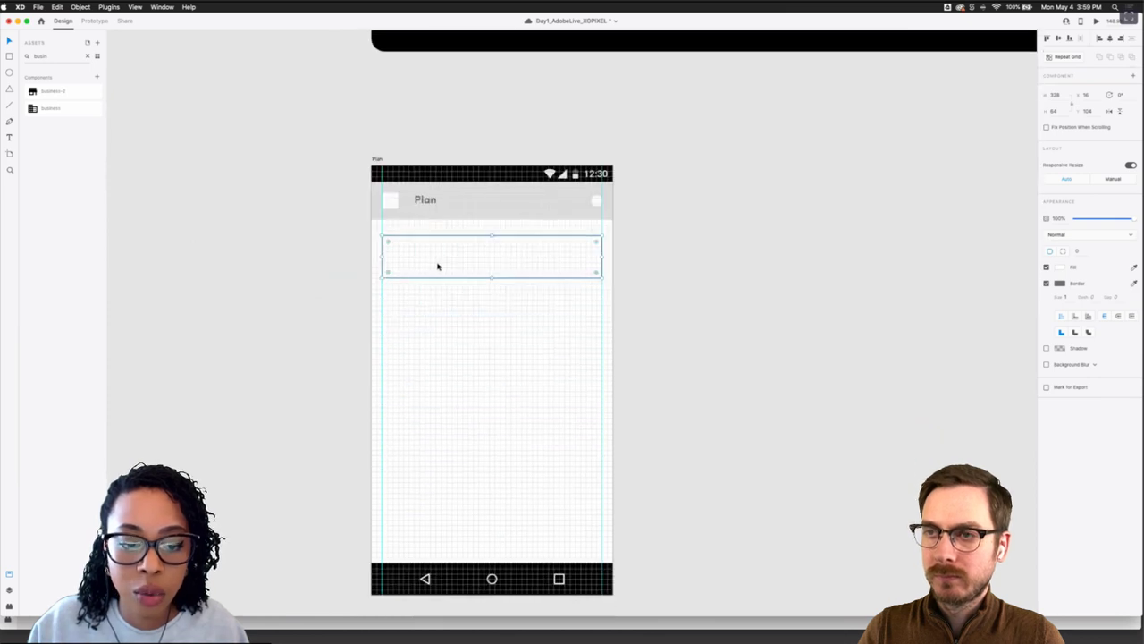
{"action": "scroll", "coordinate": [438, 266], "scroll_direction": "up", "scroll_amount": 2}
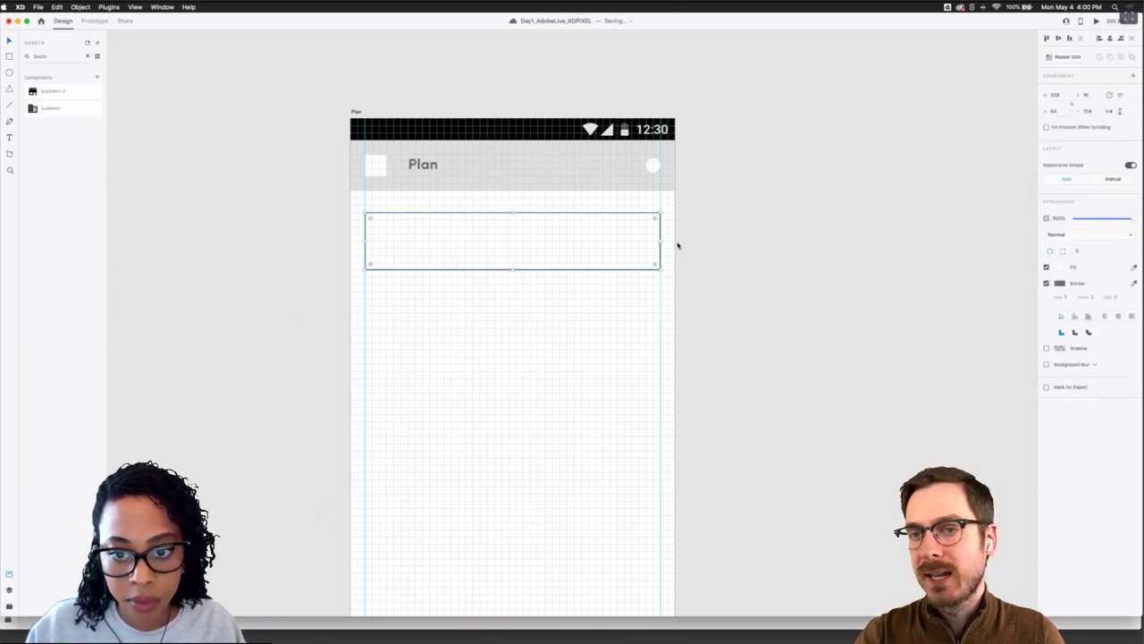
{"action": "left_click_drag", "start_coordinate": [661, 240], "coordinate": [437, 246]}
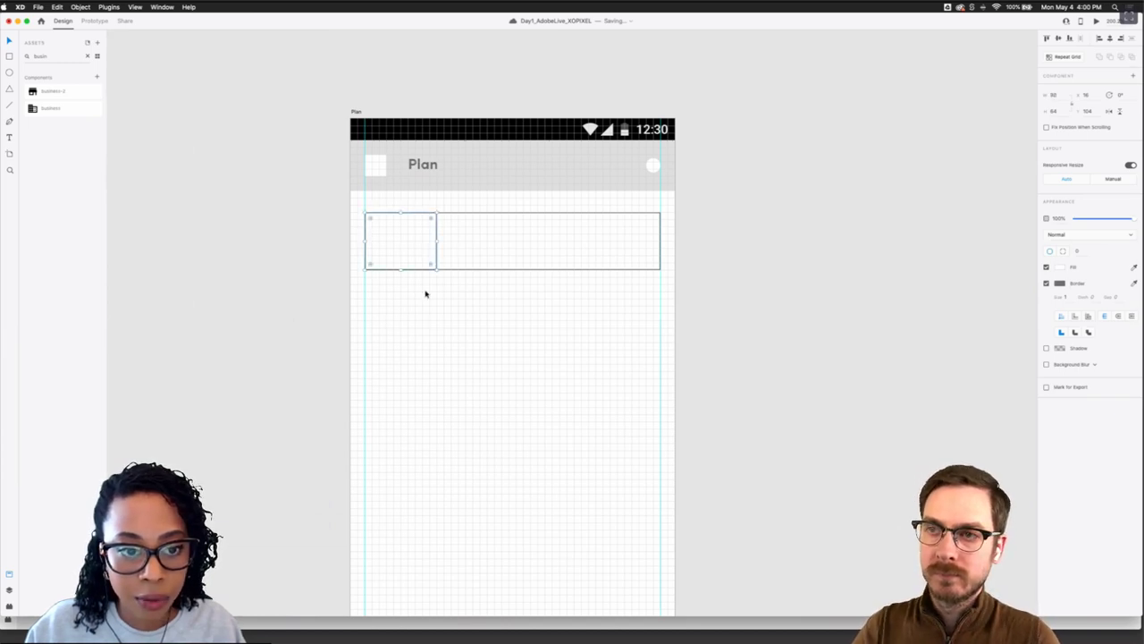
{"action": "left_click", "coordinate": [425, 296]}
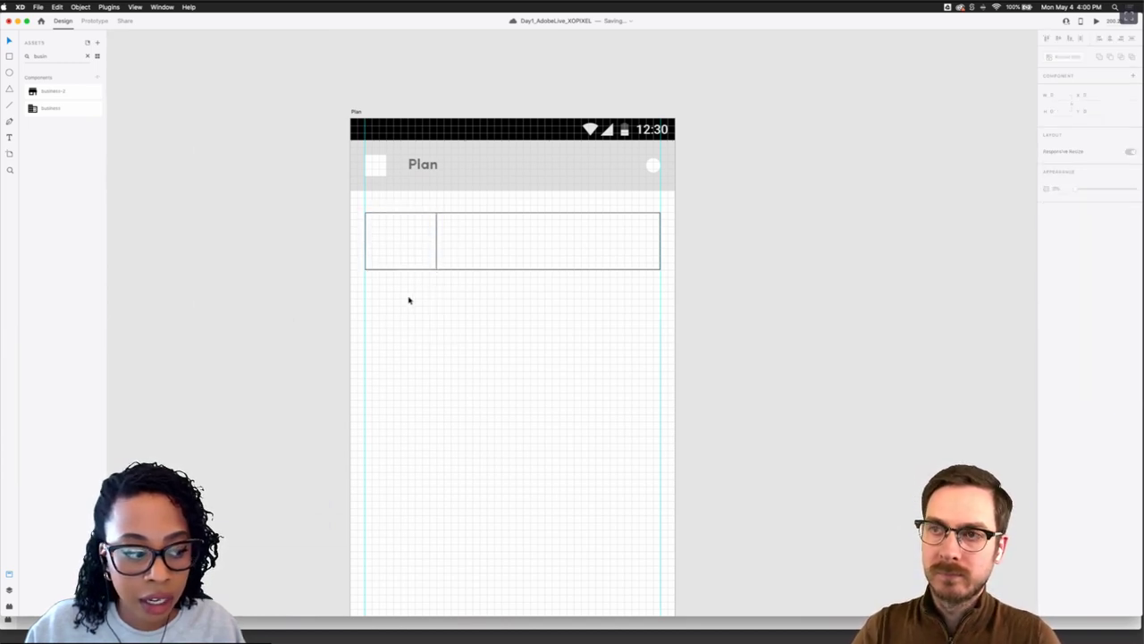
{"action": "left_click", "coordinate": [436, 249]}
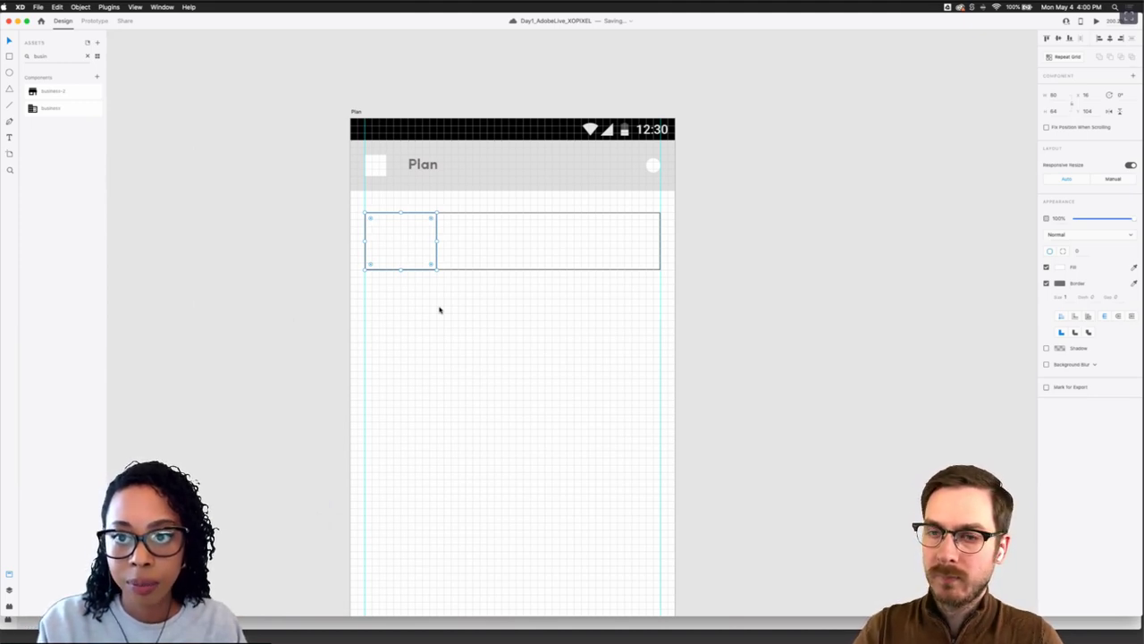
{"action": "left_click", "coordinate": [408, 281]}
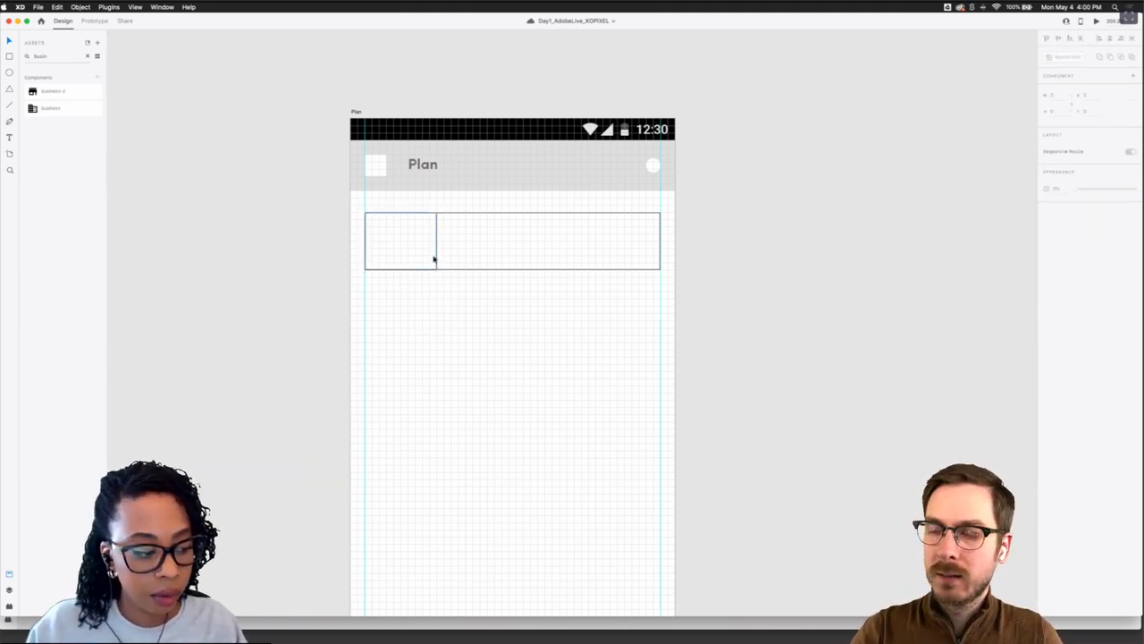
{"action": "left_click", "coordinate": [437, 249]}
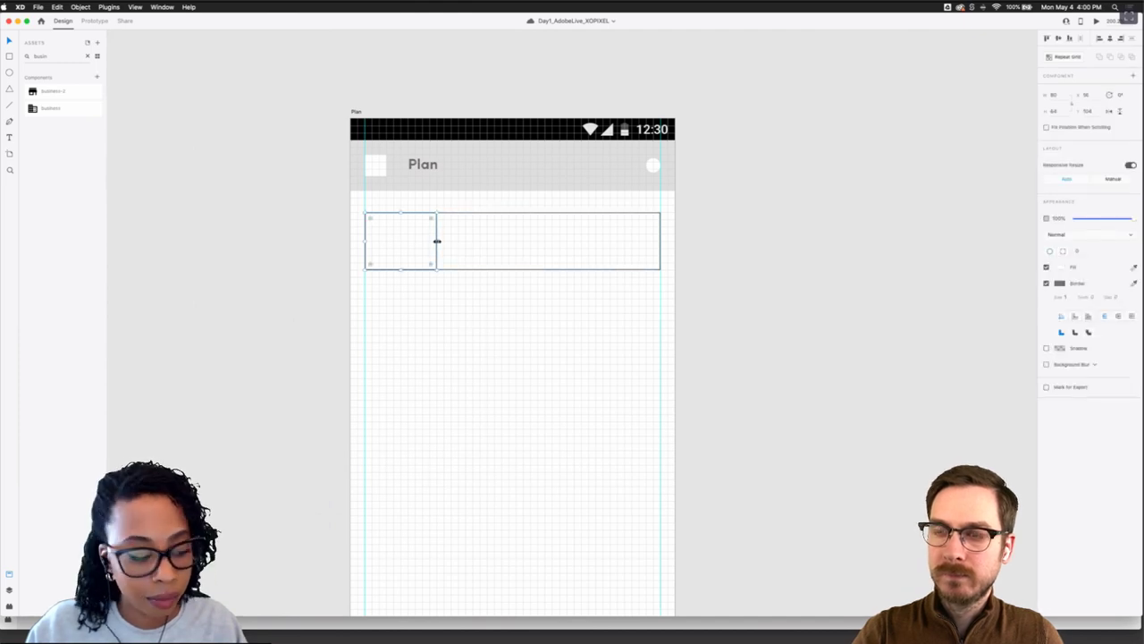
Add the bold text "Sample Business Plan" inside the Plan card, beside the box, at X 111, Y 120
{"action": "key", "text": "t"}
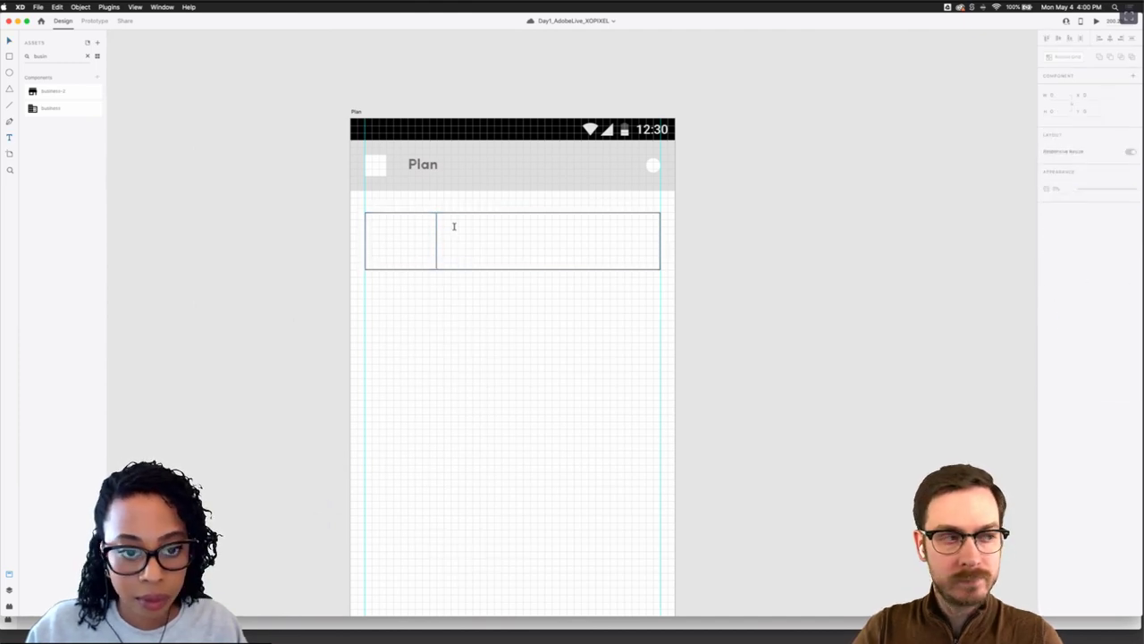
{"action": "left_click", "coordinate": [452, 223]}
{"action": "type", "text": "Sample B"}
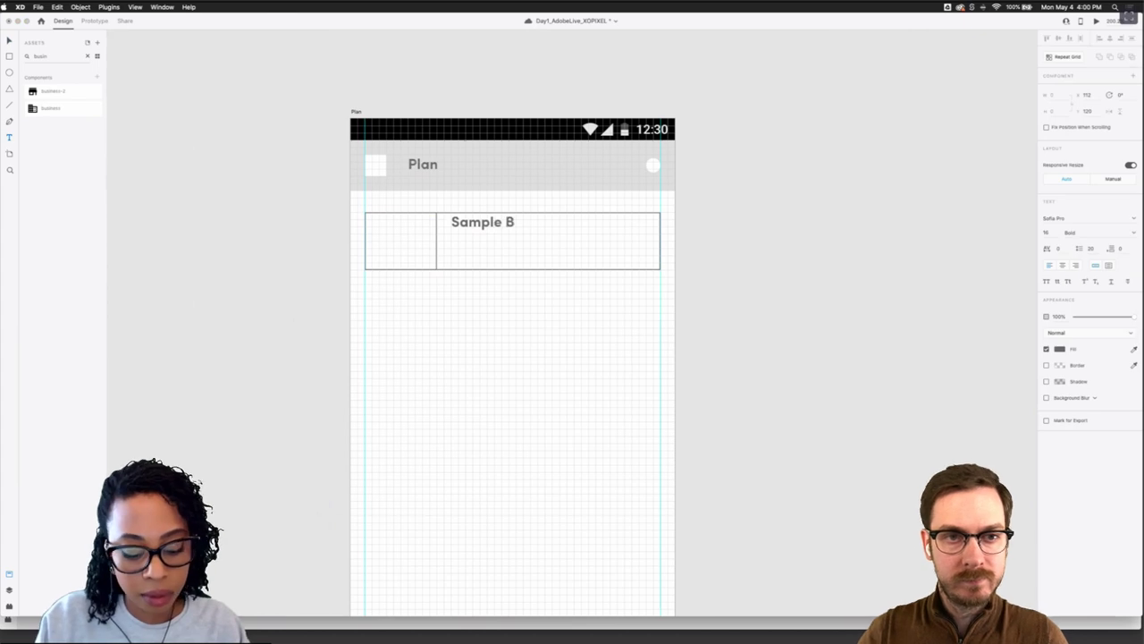
{"action": "type", "text": "usiness Plan"}
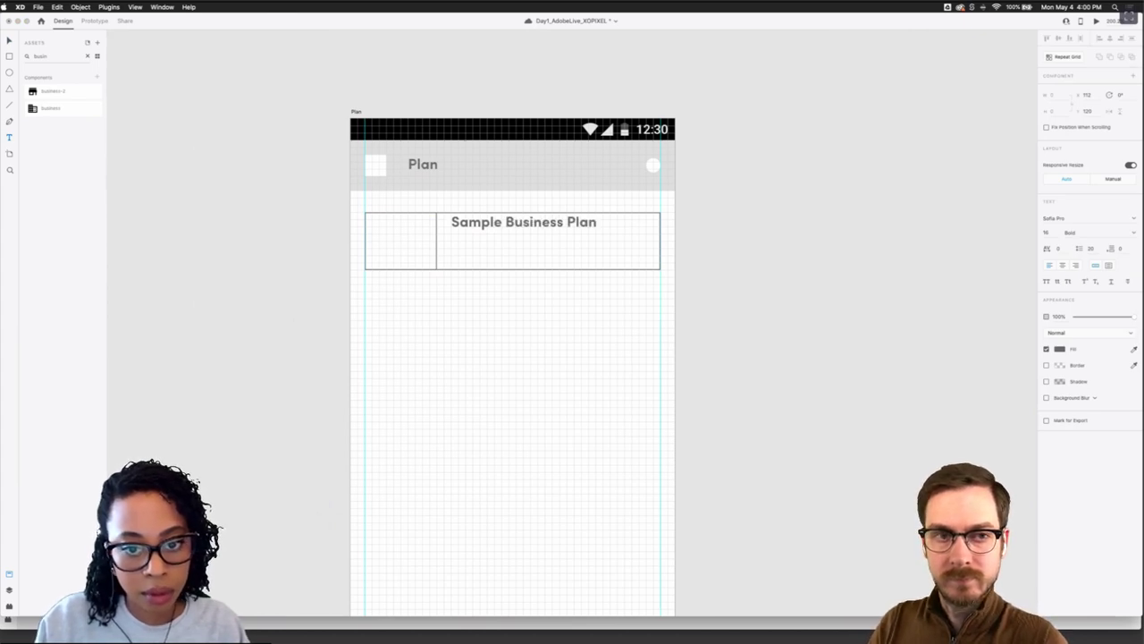
{"action": "key", "text": "Escape"}
{"action": "left_click_drag", "start_coordinate": [513, 227], "coordinate": [514, 242]}
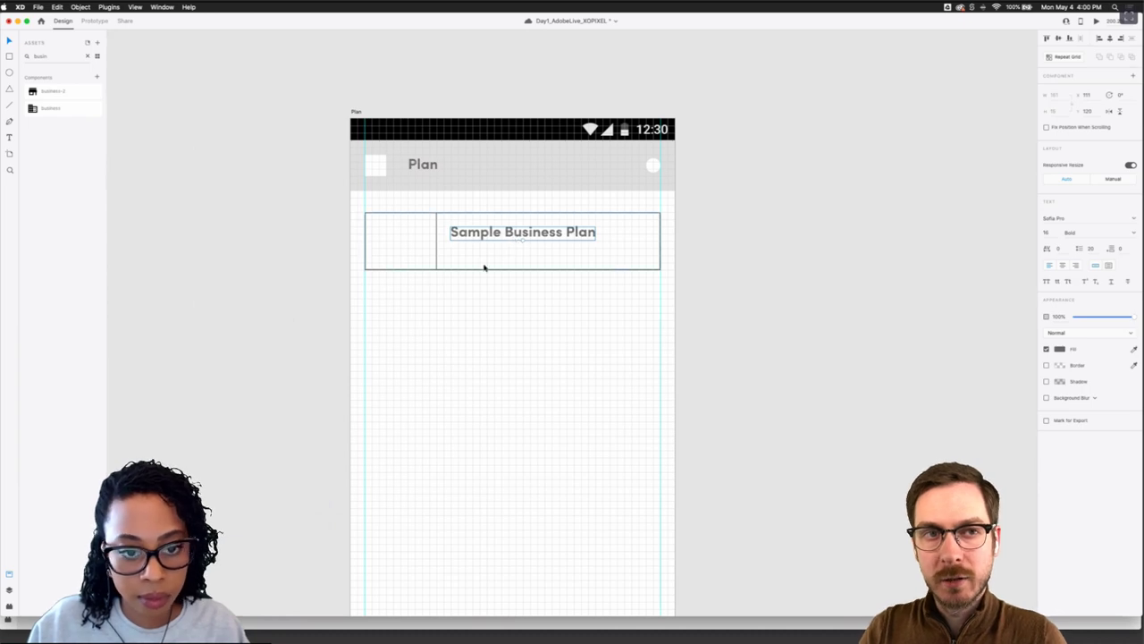
Copy the Your Progress description from the Home Screen below the Sample Business Plan title, left-align both texts and shift them slightly up and left
{"action": "scroll", "coordinate": [520, 239], "scroll_direction": "down", "scroll_amount": 3}
{"action": "scroll", "coordinate": [521, 239], "scroll_direction": "up", "scroll_amount": 8}
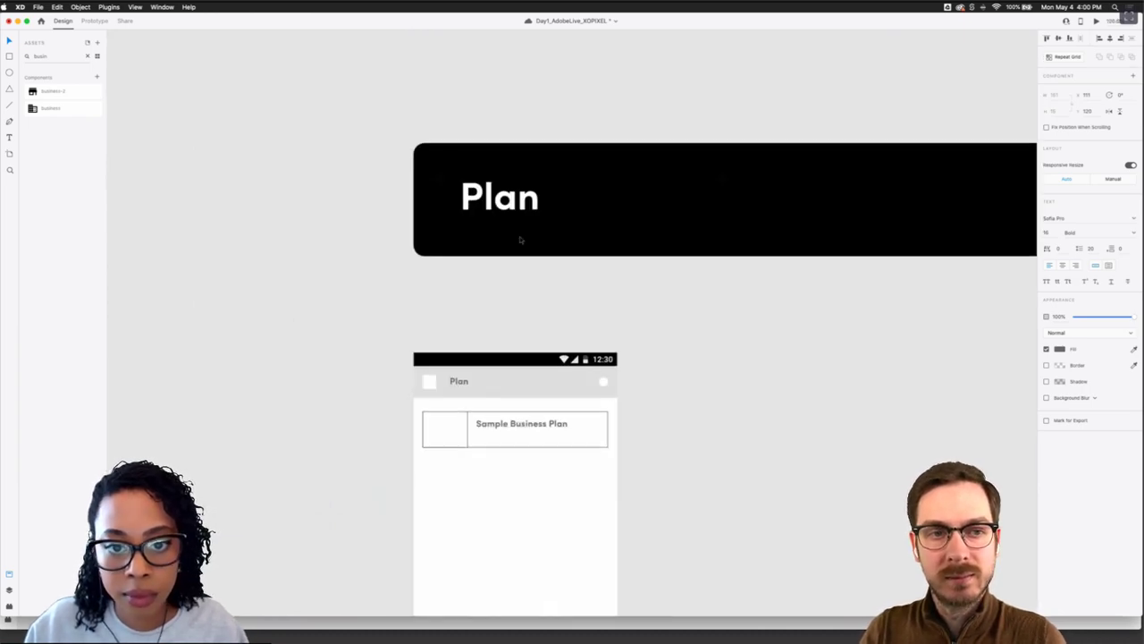
{"action": "scroll", "coordinate": [510, 281], "scroll_direction": "down", "scroll_amount": 10}
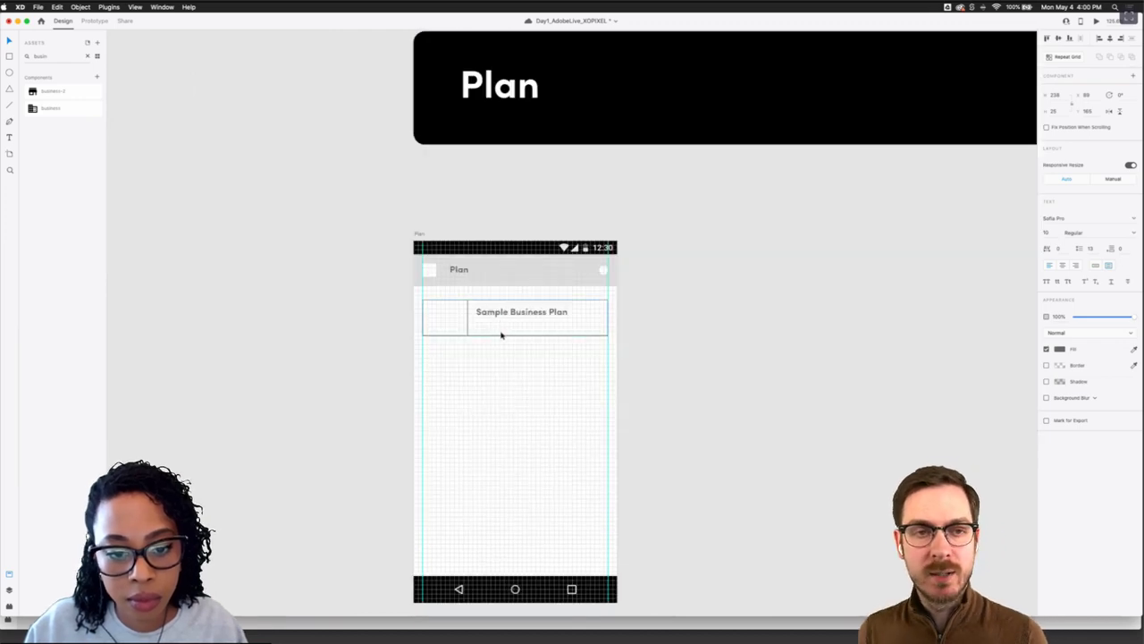
{"action": "scroll", "coordinate": [501, 335], "scroll_direction": "up", "scroll_amount": 5}
{"action": "key", "text": "super+v"}
{"action": "left_click_drag", "start_coordinate": [500, 325], "coordinate": [518, 325]}
{"action": "left_click", "coordinate": [475, 291], "text": "shift"}
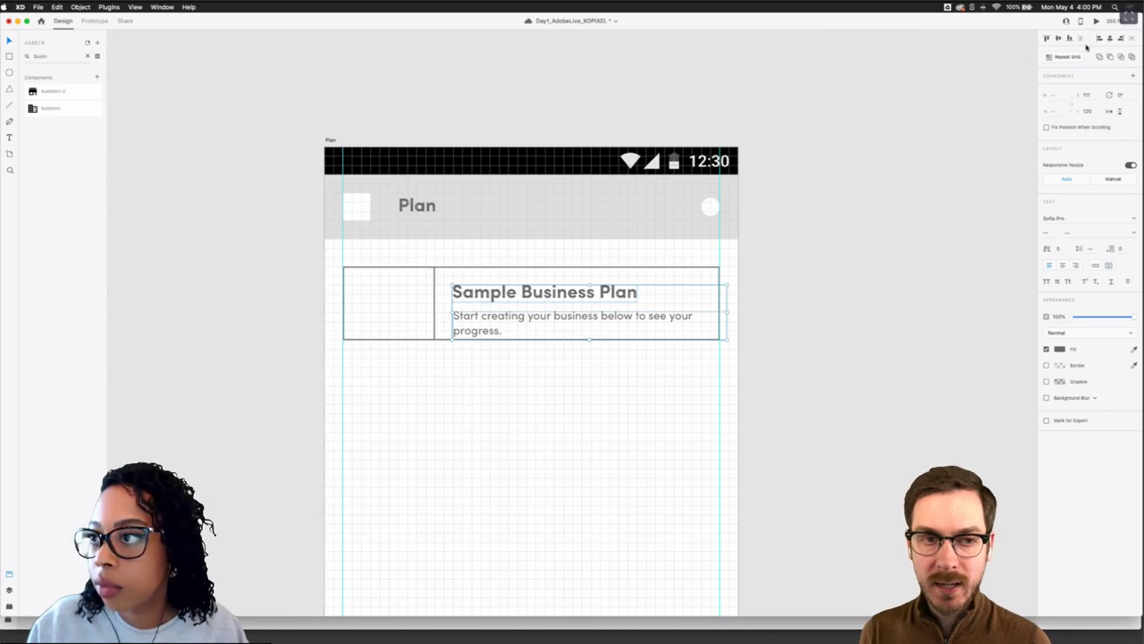
{"action": "left_click_drag", "start_coordinate": [471, 296], "coordinate": [466, 292]}
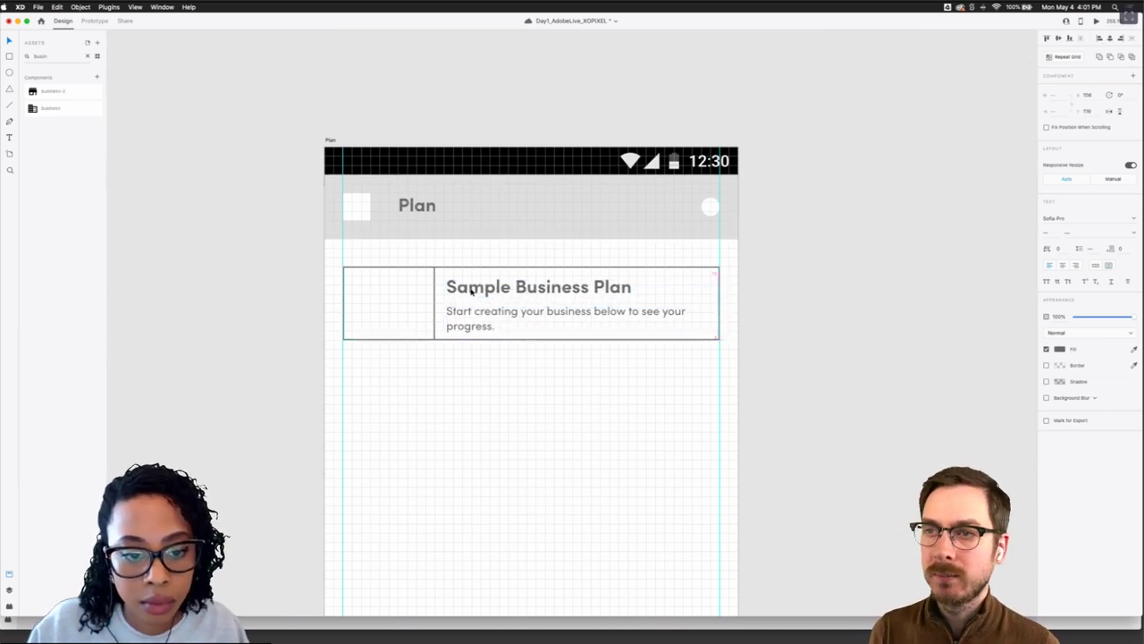
Reduce the Sample Business Plan title to size 14 and reposition it at X 112 in the card
{"action": "left_click", "coordinate": [500, 393]}
{"action": "left_click", "coordinate": [505, 295]}
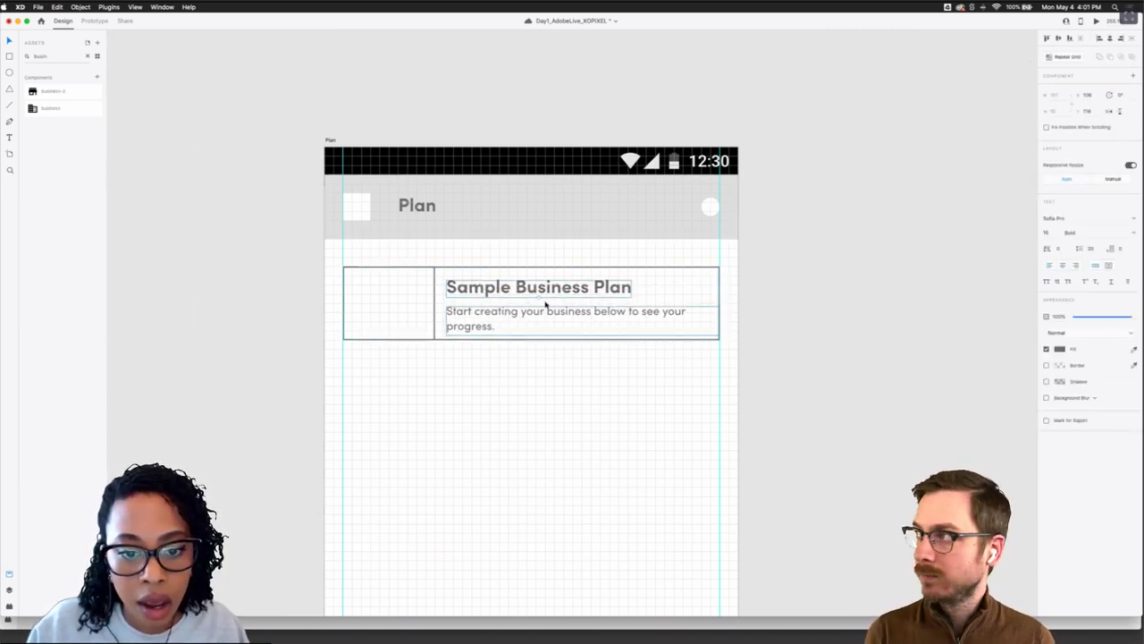
{"action": "left_click_drag", "start_coordinate": [539, 299], "coordinate": [535, 289]}
Move the card's description up to X 112 under the title and narrow its text box to 216
{"action": "left_click", "coordinate": [450, 320]}
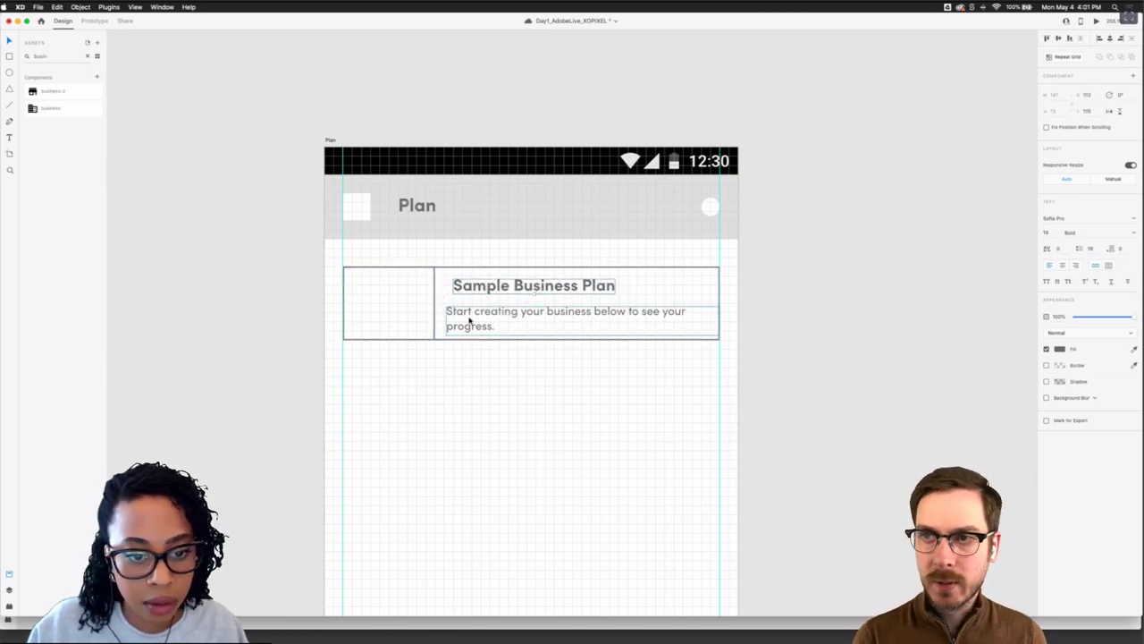
{"action": "left_click_drag", "start_coordinate": [450, 319], "coordinate": [457, 315]}
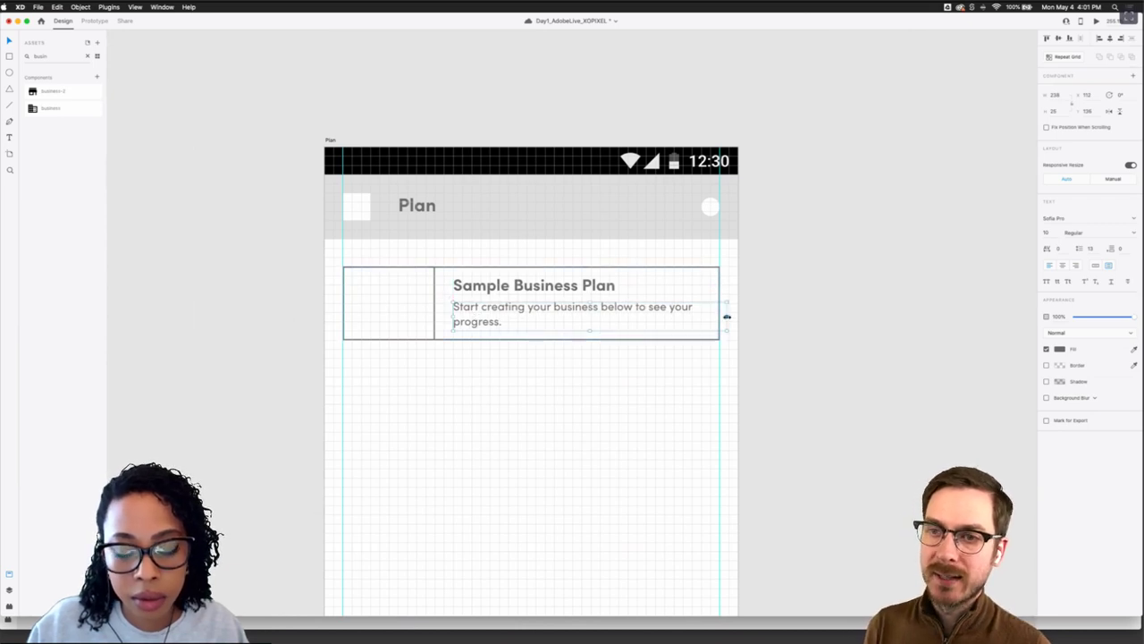
{"action": "left_click_drag", "start_coordinate": [726, 317], "coordinate": [701, 316]}
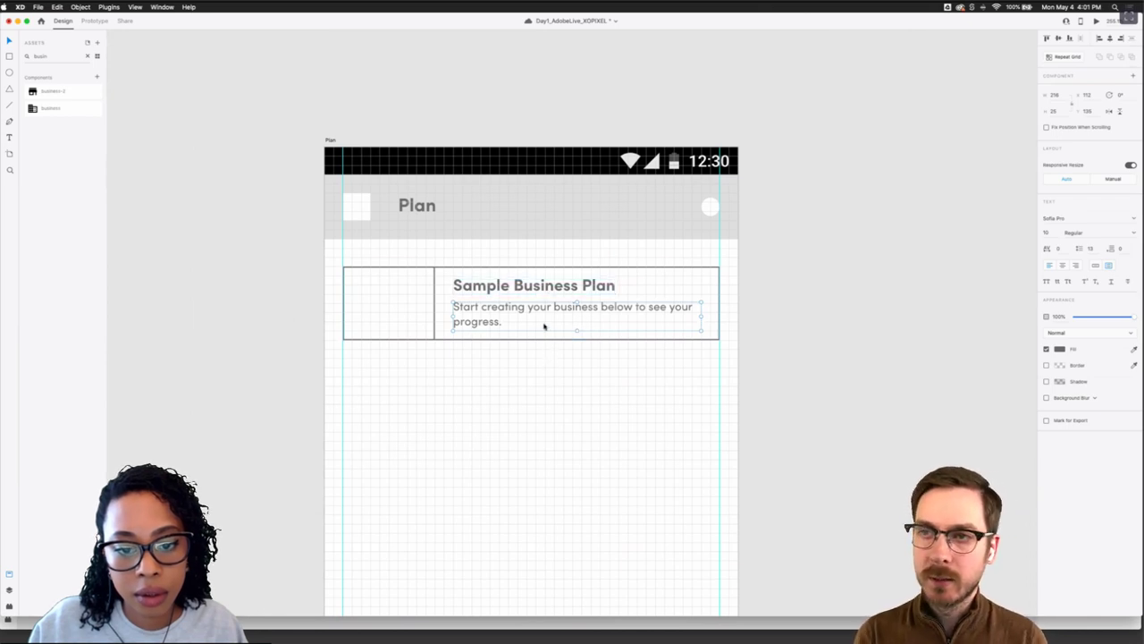
{"action": "left_click", "coordinate": [543, 381]}
Review the Home Screen layout and compare it with the Plan screen and its card
{"action": "scroll", "coordinate": [542, 381], "scroll_direction": "down", "scroll_amount": 3}
{"action": "scroll", "coordinate": [543, 381], "scroll_direction": "down", "scroll_amount": 3}
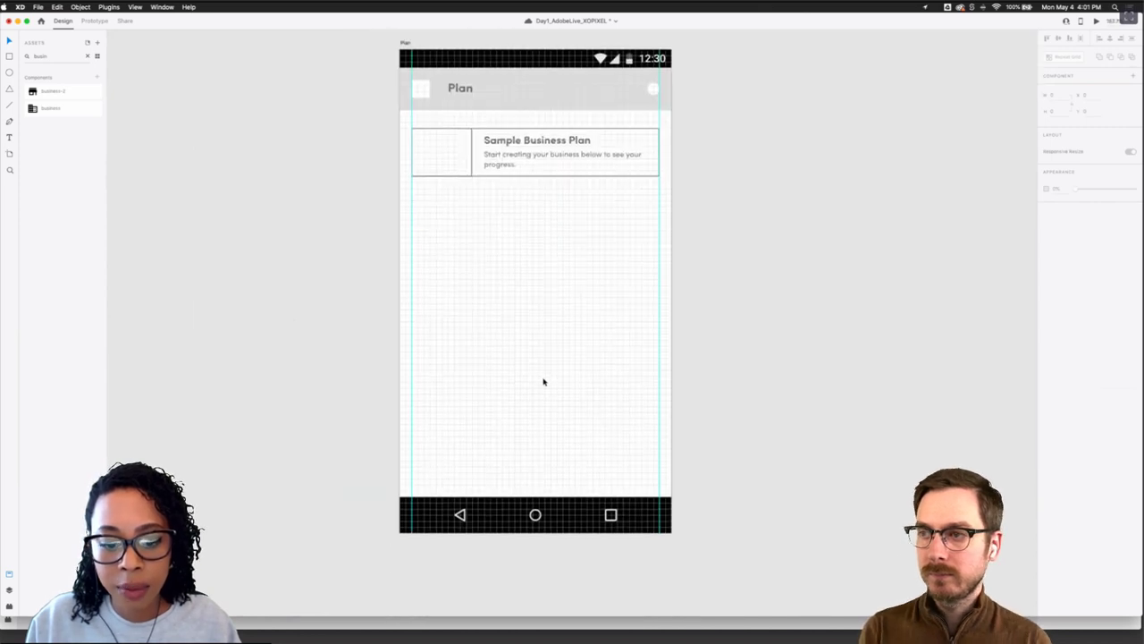
{"action": "scroll", "coordinate": [542, 381], "scroll_direction": "down", "scroll_amount": 3}
{"action": "scroll", "coordinate": [544, 381], "scroll_direction": "up", "scroll_amount": 6}
{"action": "scroll", "coordinate": [542, 380], "scroll_direction": "up", "scroll_amount": 5}
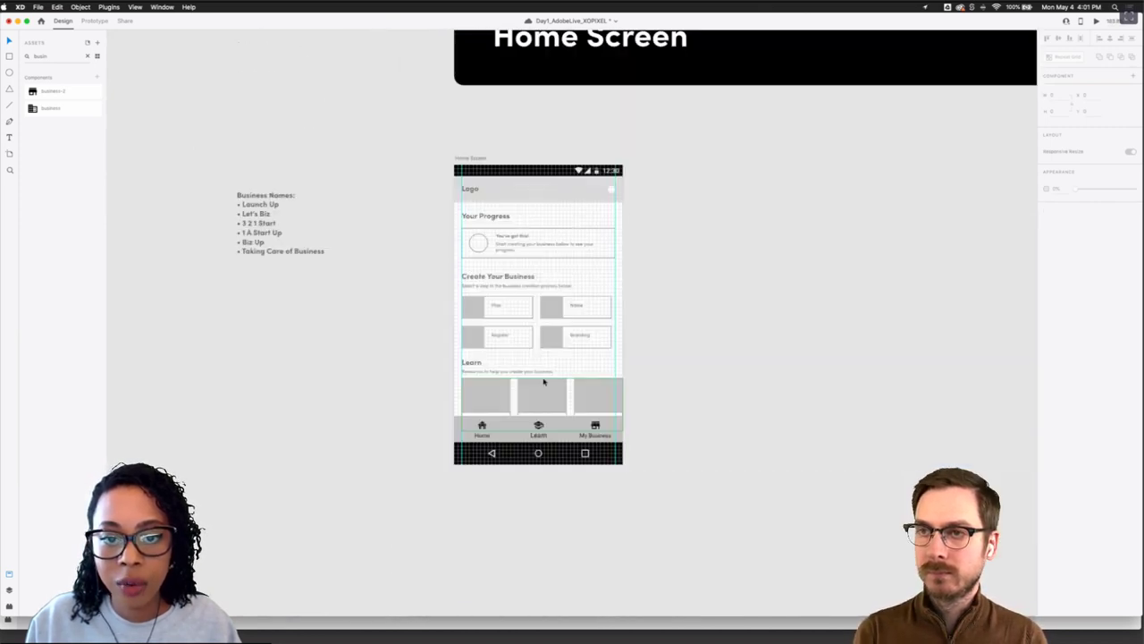
{"action": "scroll", "coordinate": [606, 327], "scroll_direction": "up", "scroll_amount": 1}
{"action": "scroll", "coordinate": [606, 326], "scroll_direction": "up", "scroll_amount": 1}
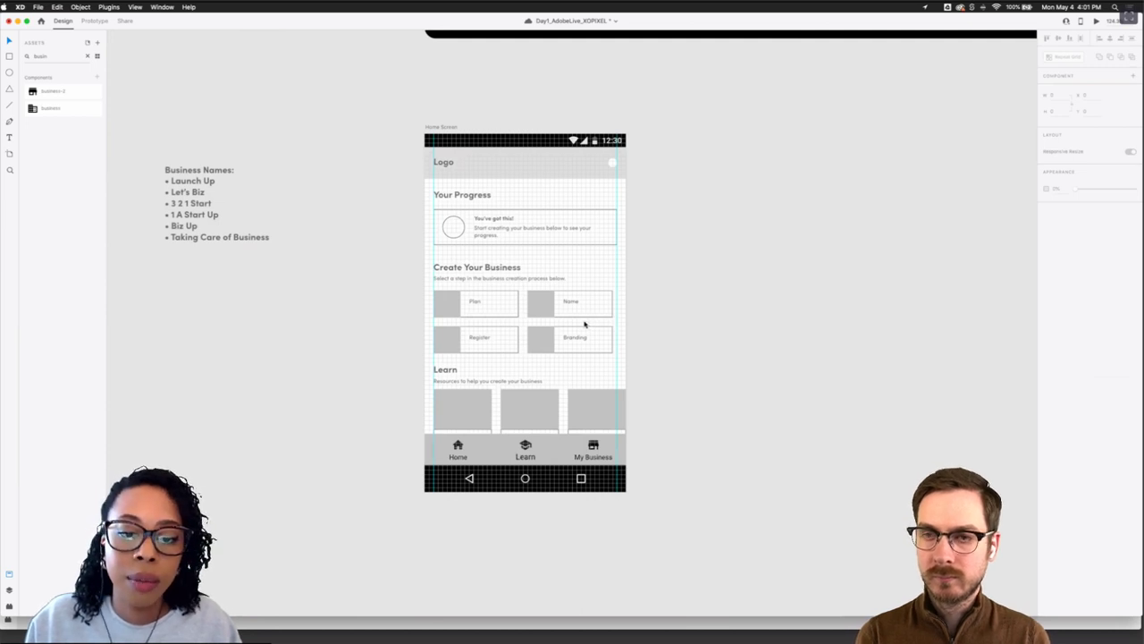
{"action": "scroll", "coordinate": [640, 332], "scroll_direction": "down", "scroll_amount": 2}
{"action": "scroll", "coordinate": [641, 332], "scroll_direction": "down", "scroll_amount": 10}
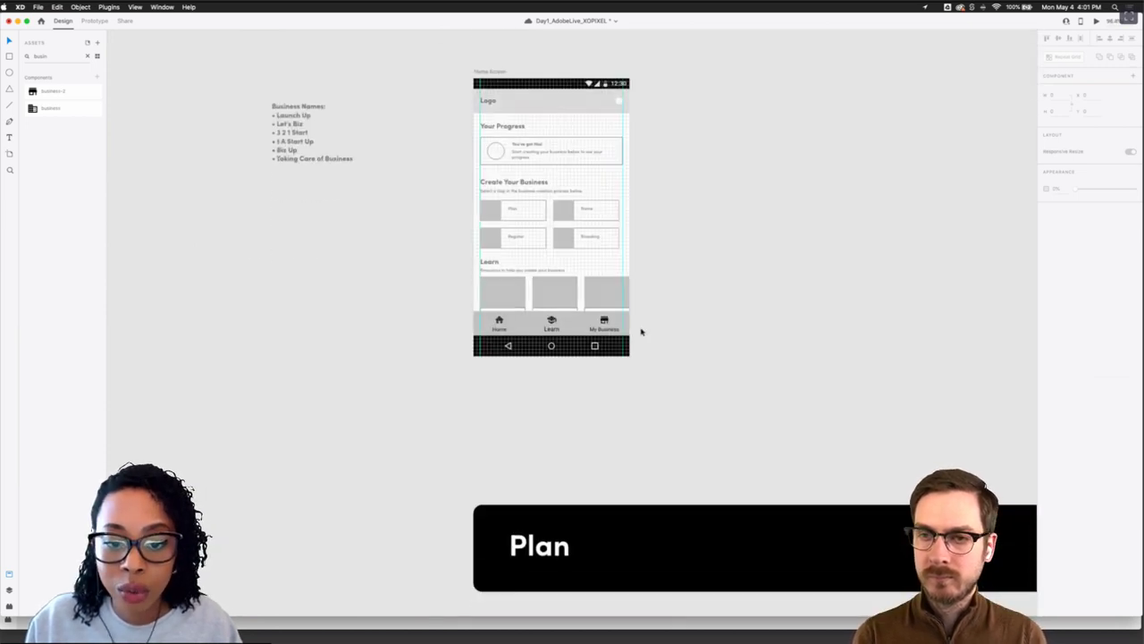
{"action": "scroll", "coordinate": [638, 332], "scroll_direction": "down", "scroll_amount": 3}
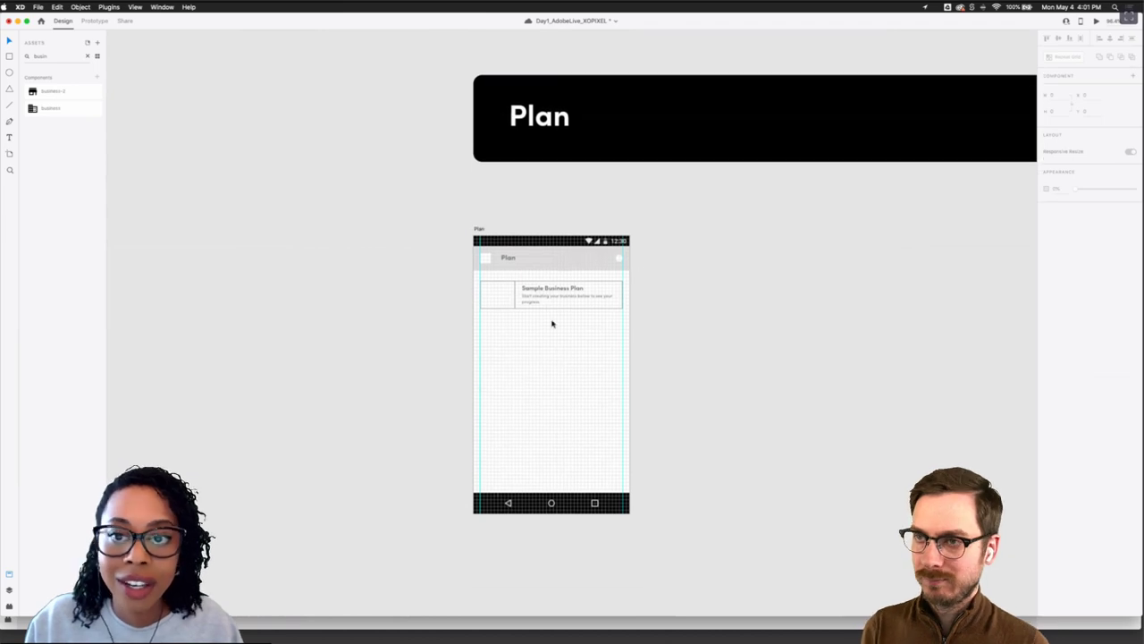
{"action": "scroll", "coordinate": [552, 322], "scroll_direction": "up", "scroll_amount": 2}
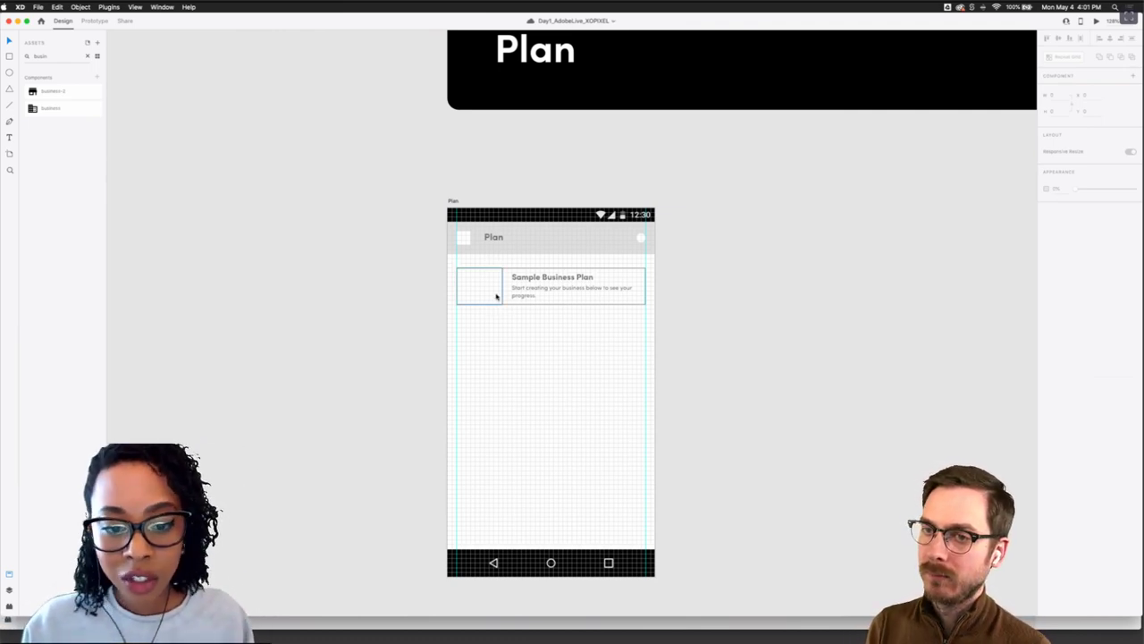
{"action": "left_click", "coordinate": [501, 295]}
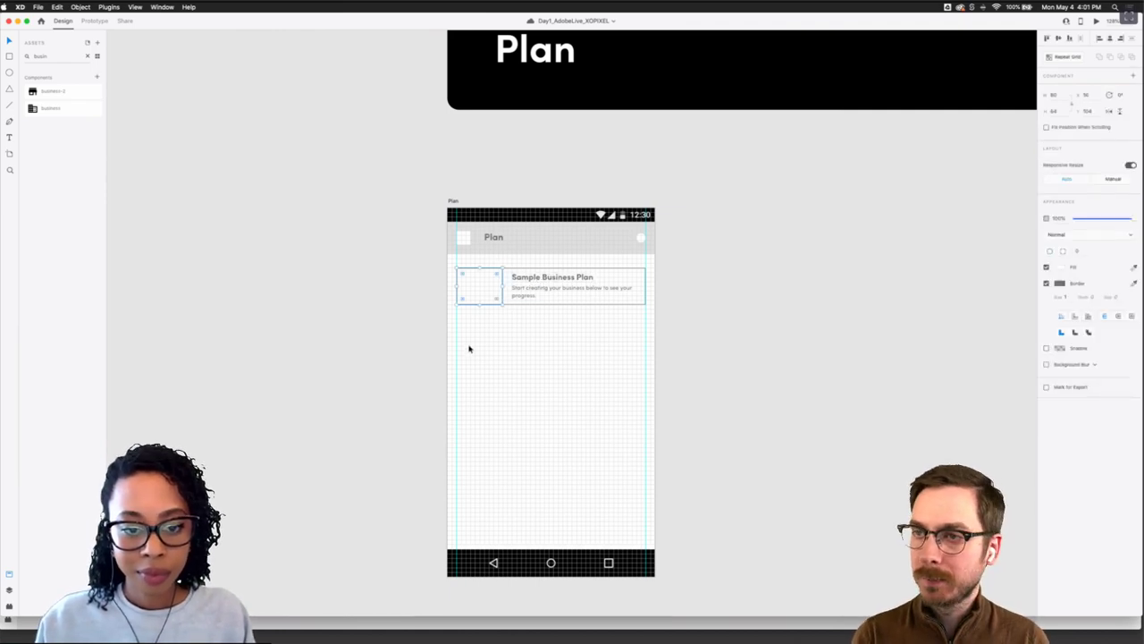
{"action": "left_click", "coordinate": [484, 324]}
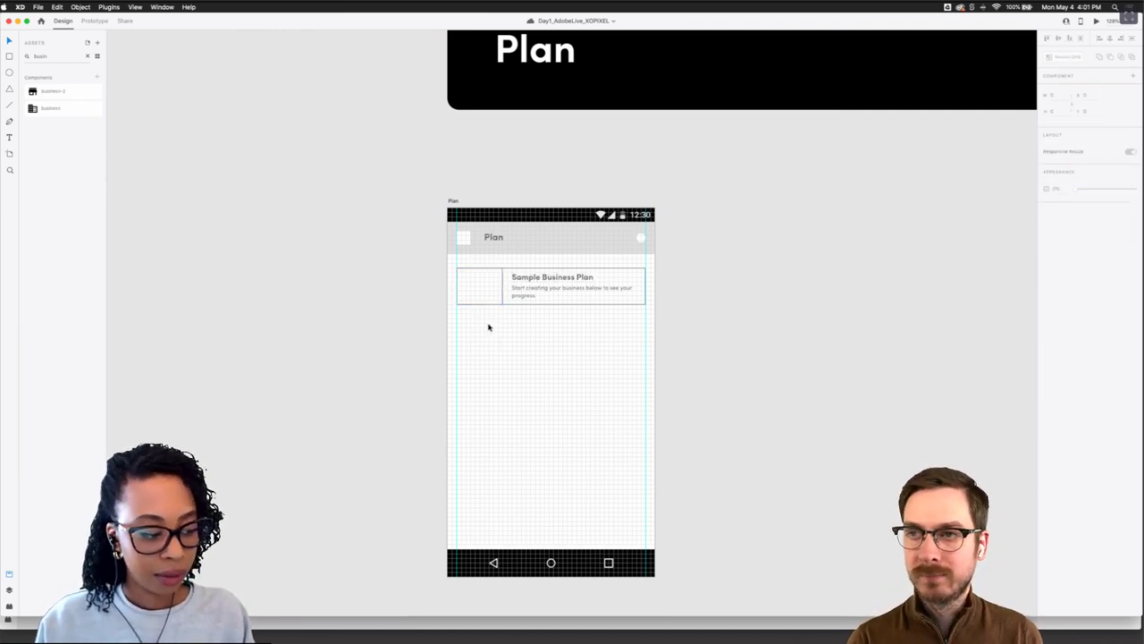
Duplicate the Sample Business Plan title below the card at X 16, Y 200, and change its text to "Business Plan"
{"action": "left_click", "coordinate": [539, 282]}
{"action": "double_click", "coordinate": [541, 277]}
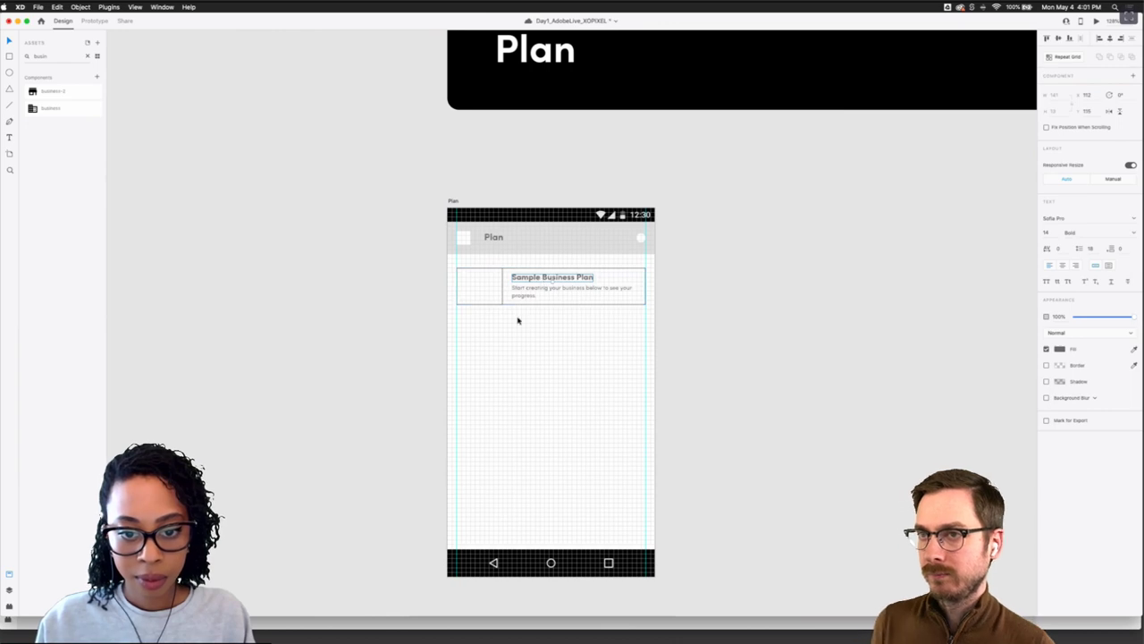
{"action": "left_click_drag", "start_coordinate": [518, 320], "coordinate": [483, 326]}
{"action": "double_click", "coordinate": [483, 326]}
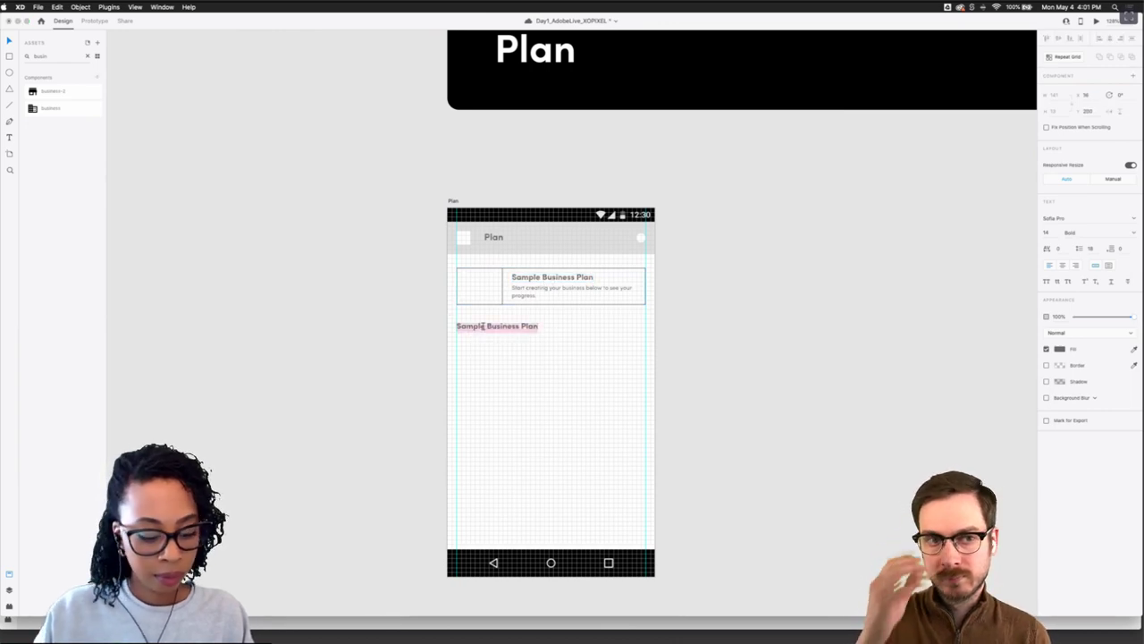
{"action": "type", "text": "Bu"}
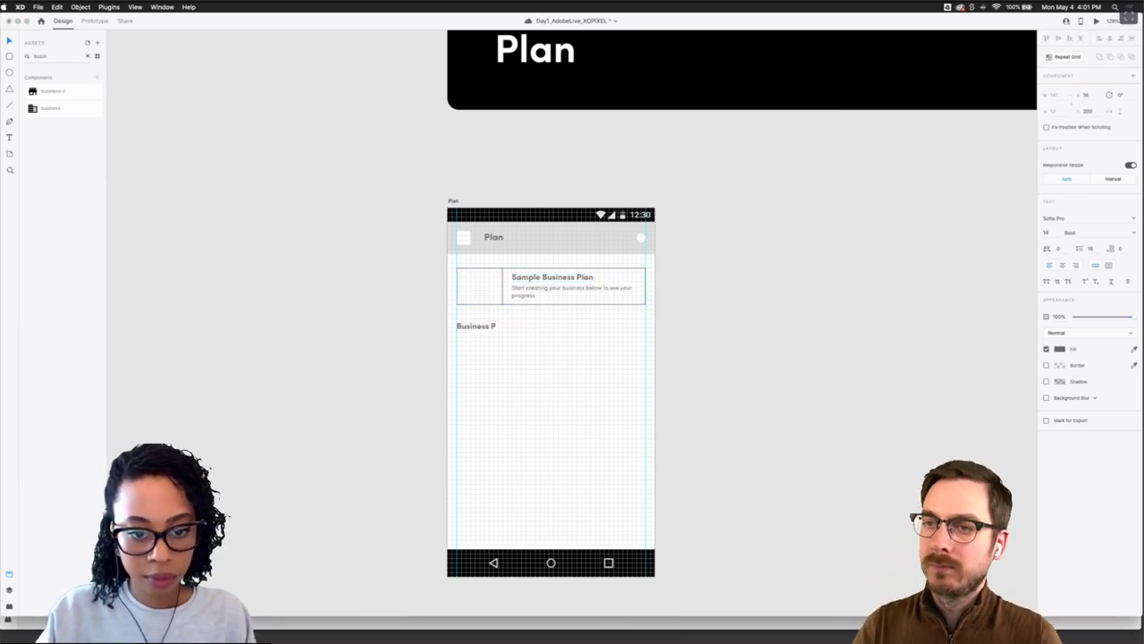
{"action": "key", "text": "Escape"}
{"action": "scroll", "coordinate": [515, 322], "scroll_direction": "up", "scroll_amount": 3}
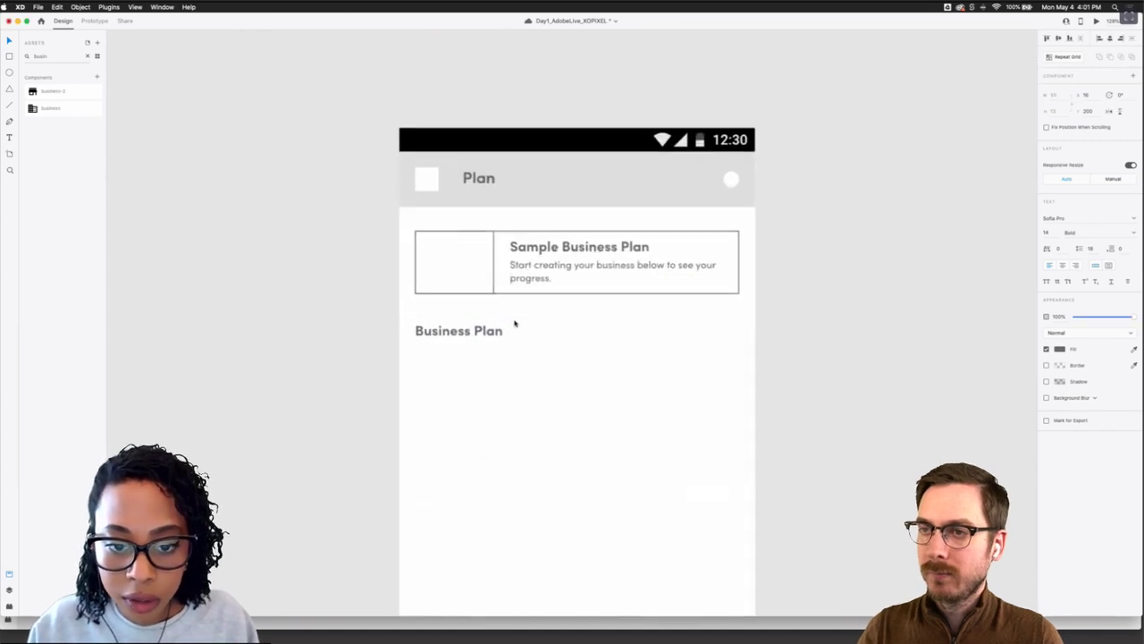